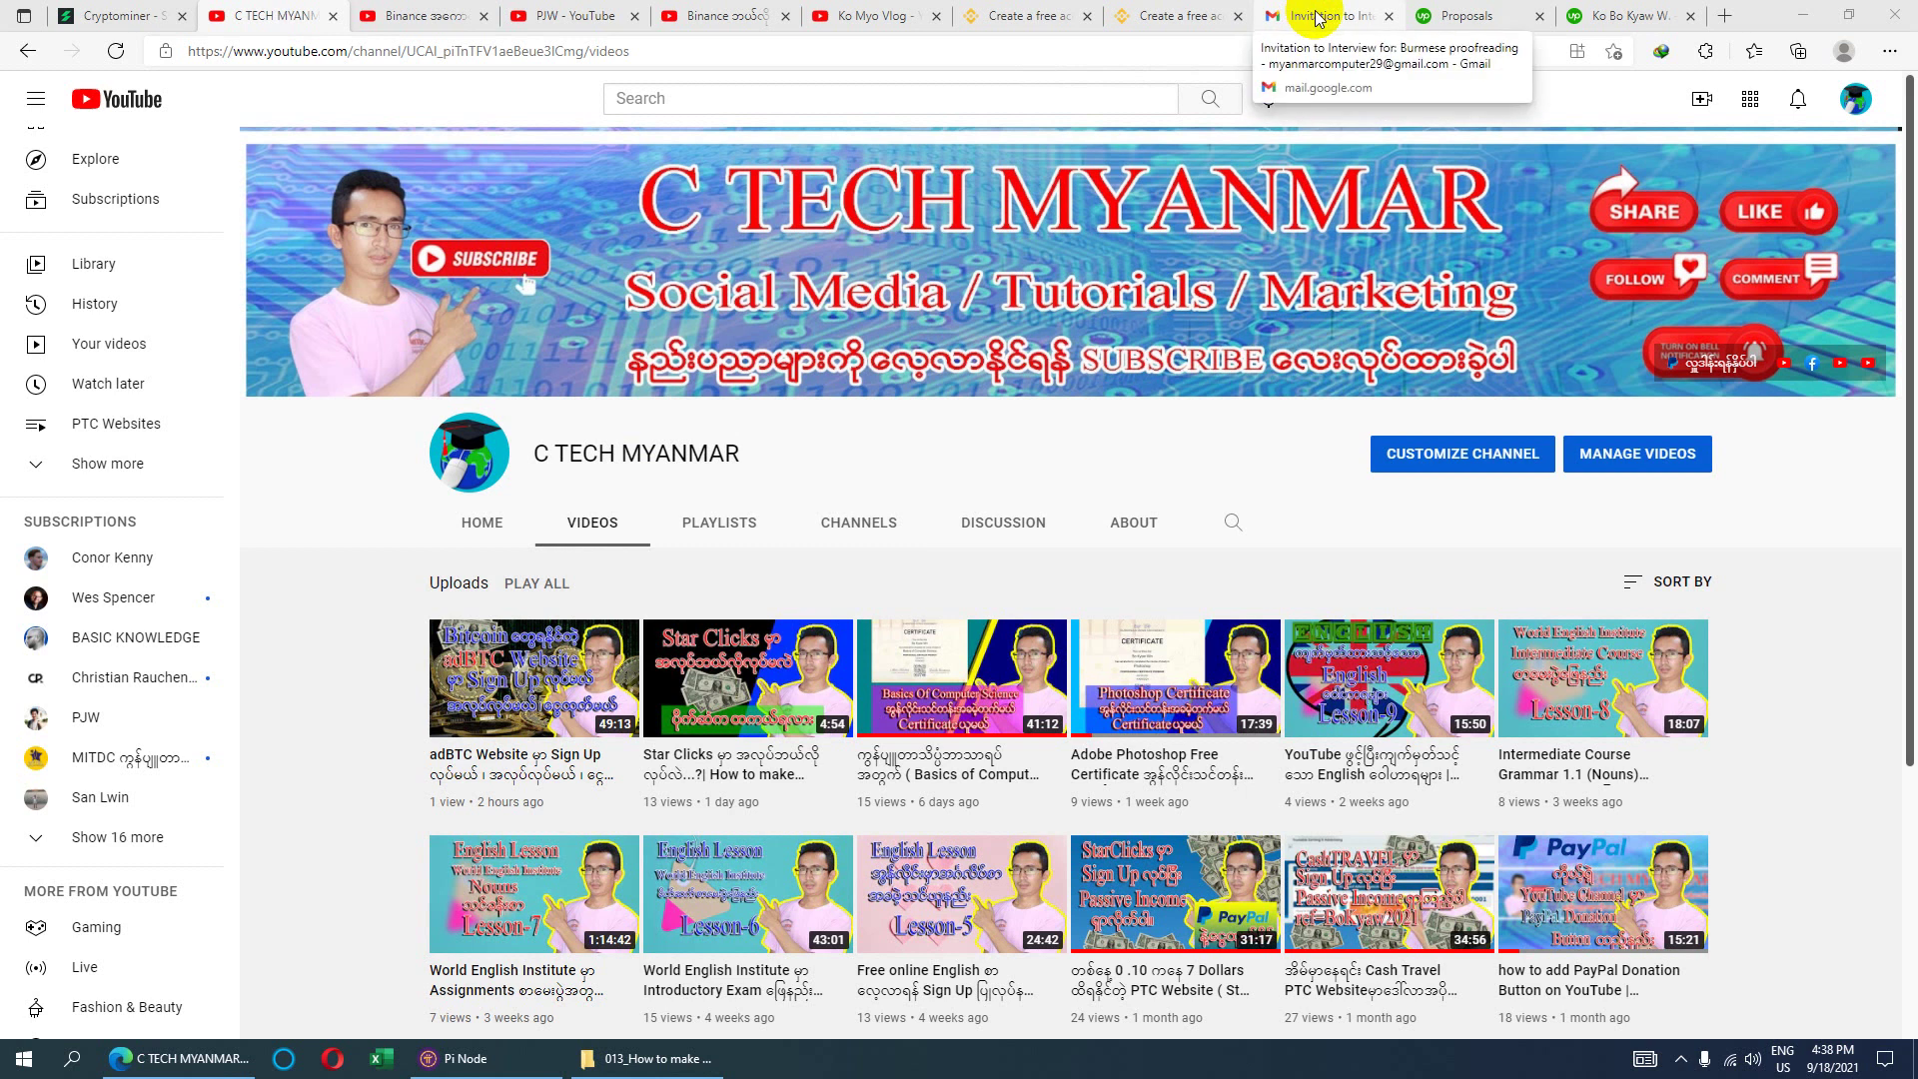
- Compare the open Upwork invitation email with the C TECH MYANMAR YouTube channel page, selecting the channel name
click(1317, 17)
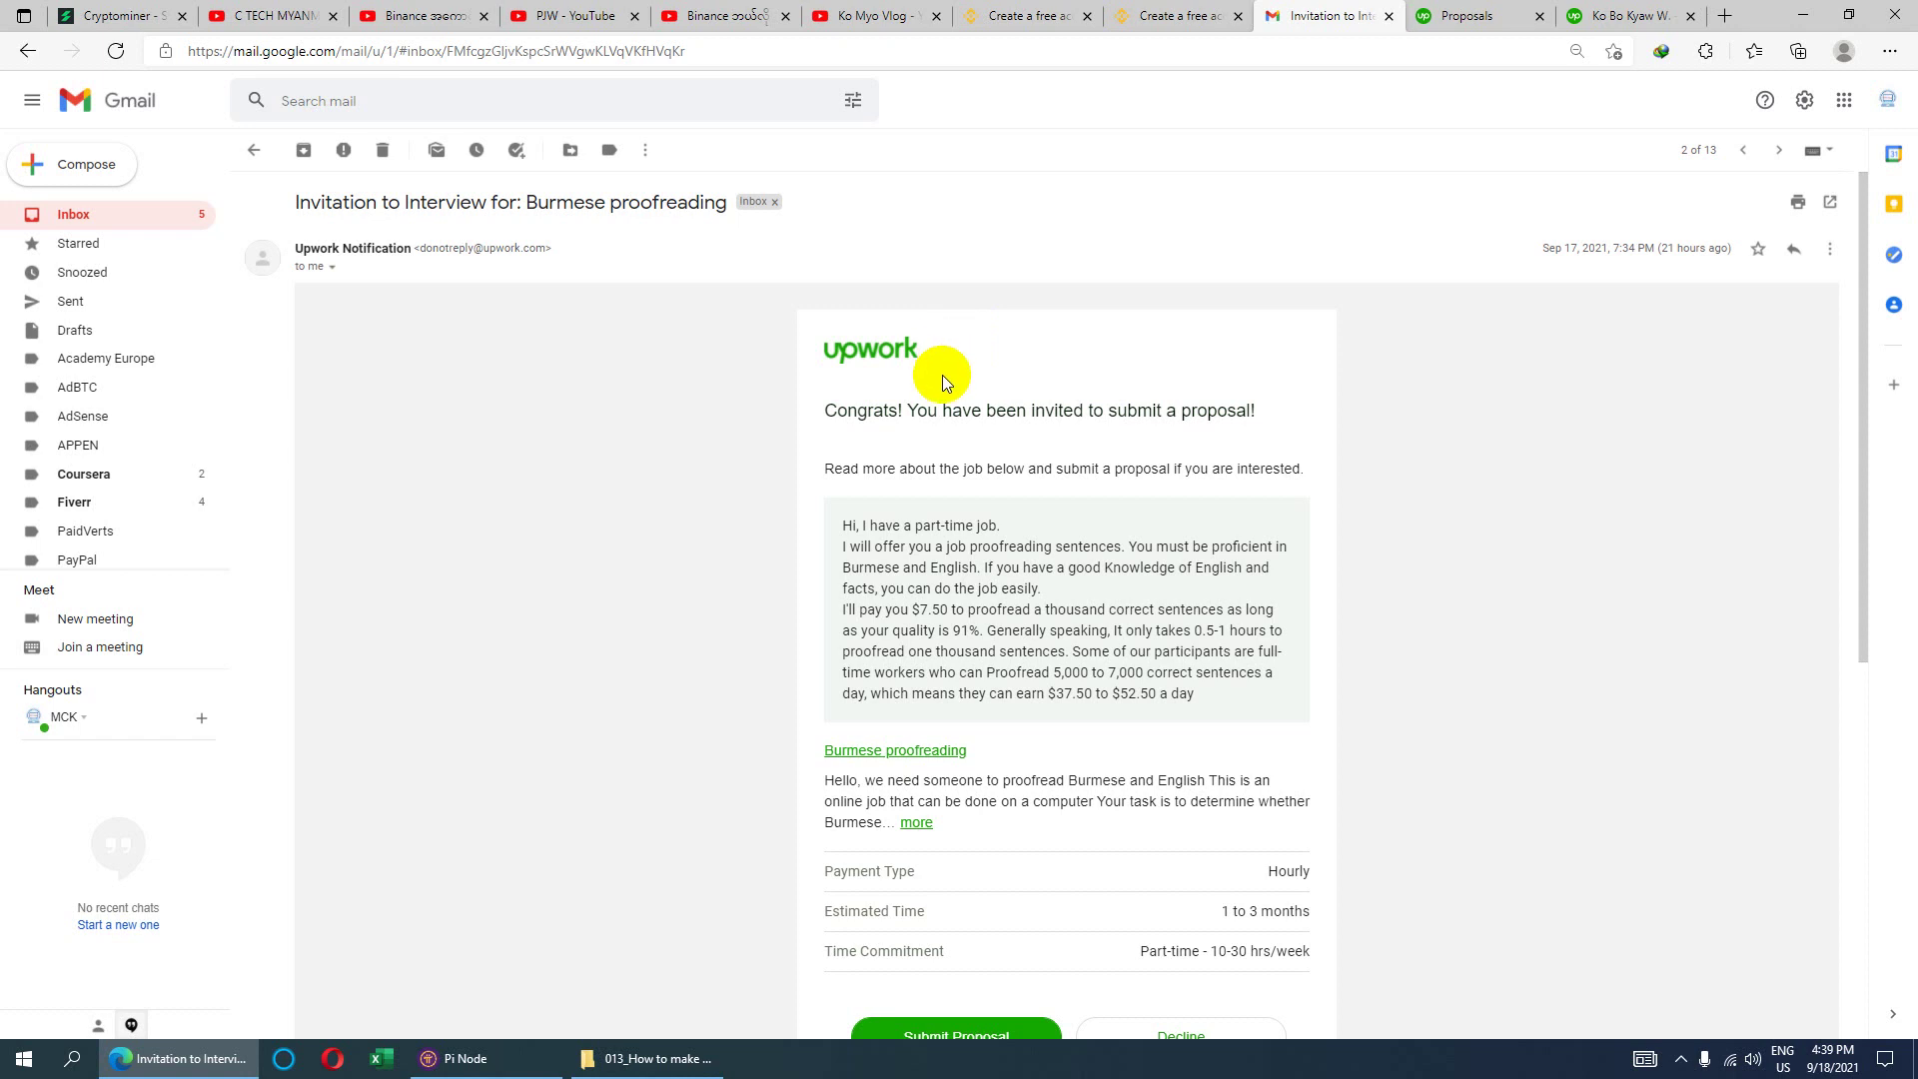
click(284, 15)
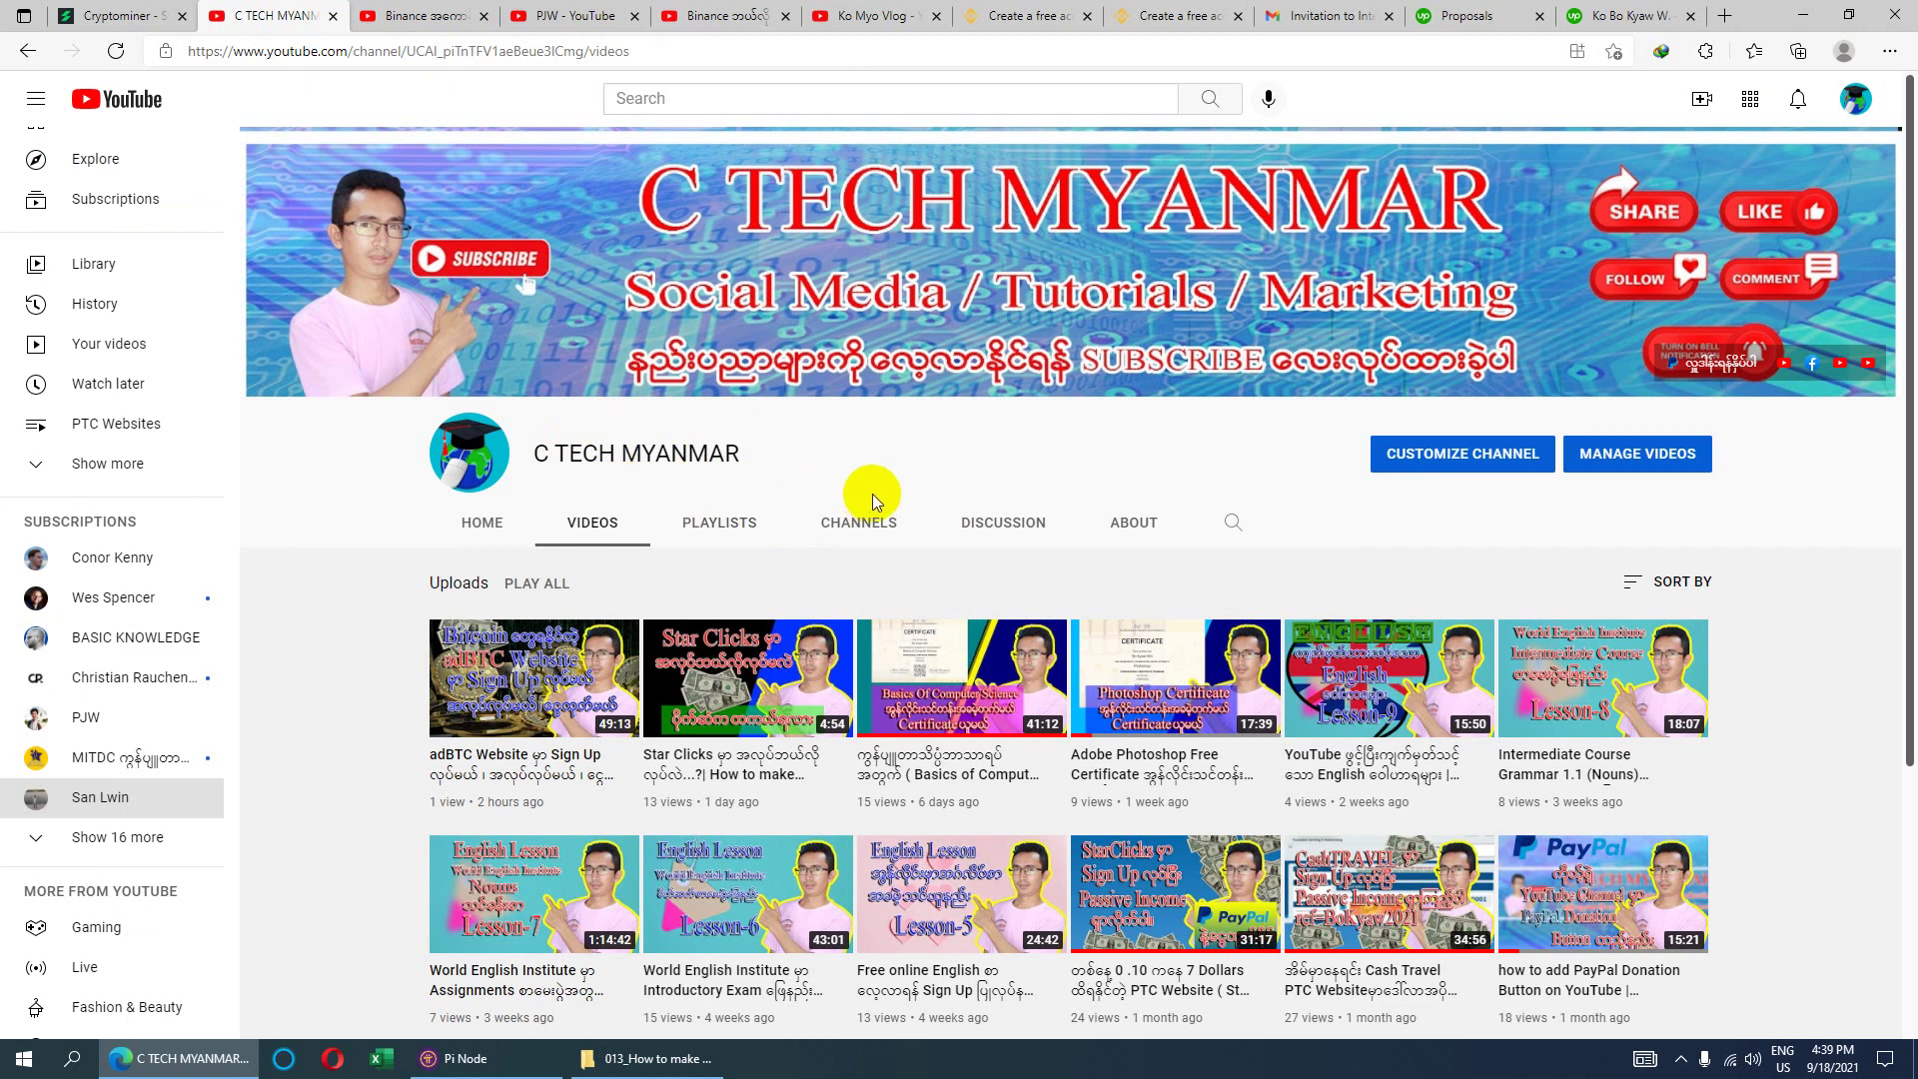
drag(749, 454, 529, 459)
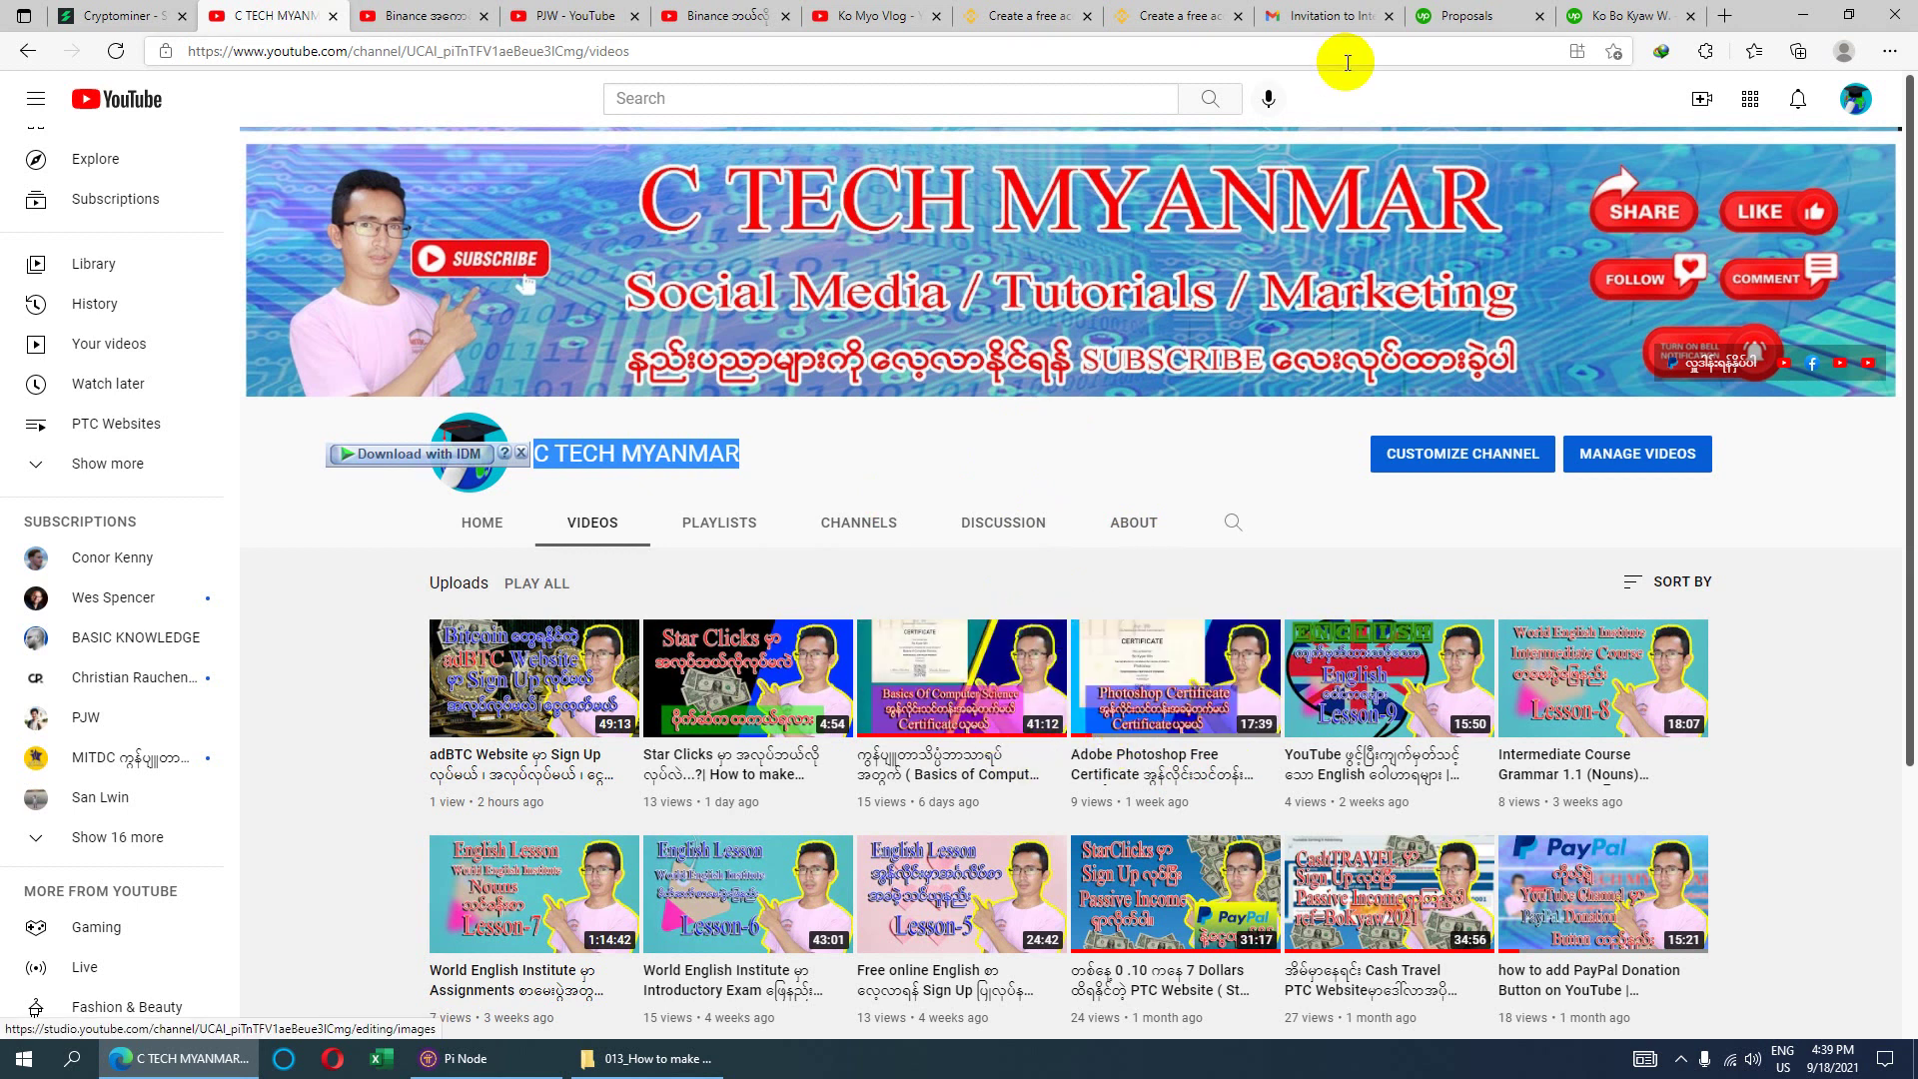
click(1329, 16)
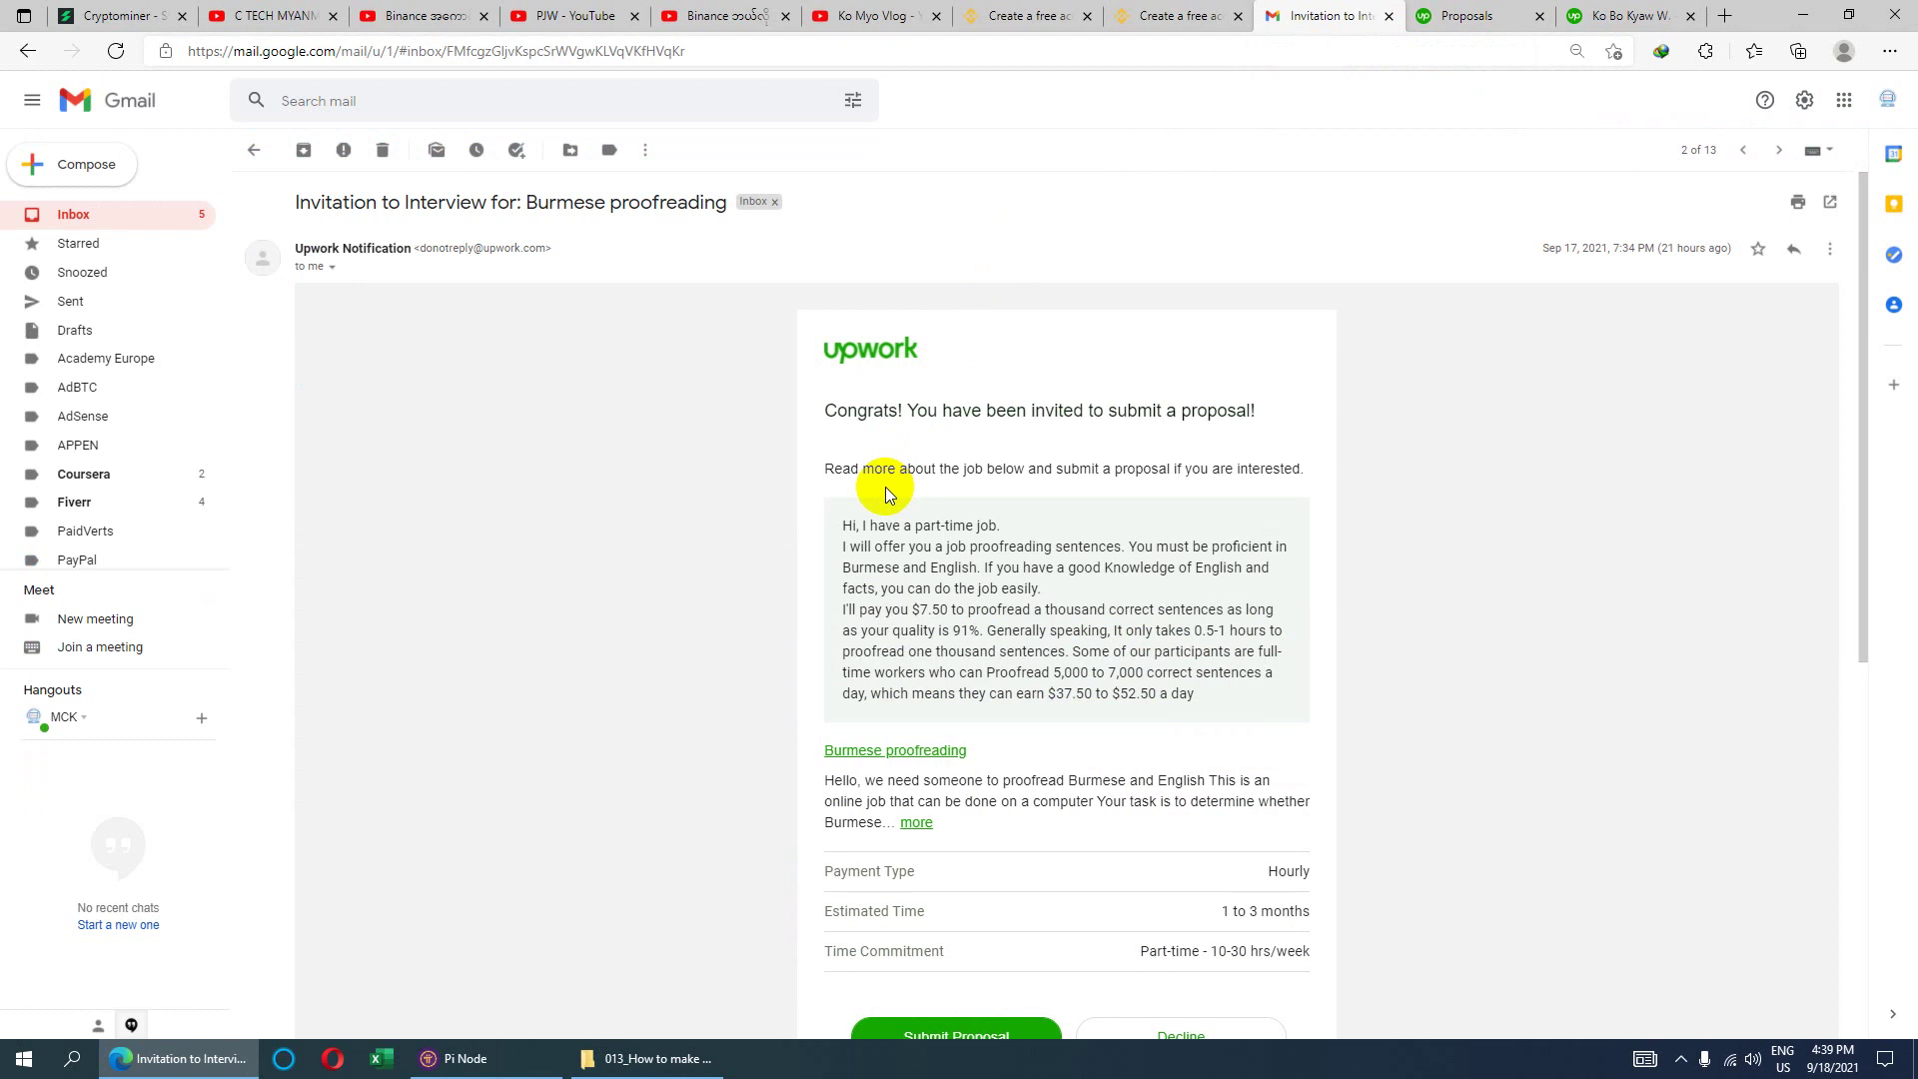
click(277, 18)
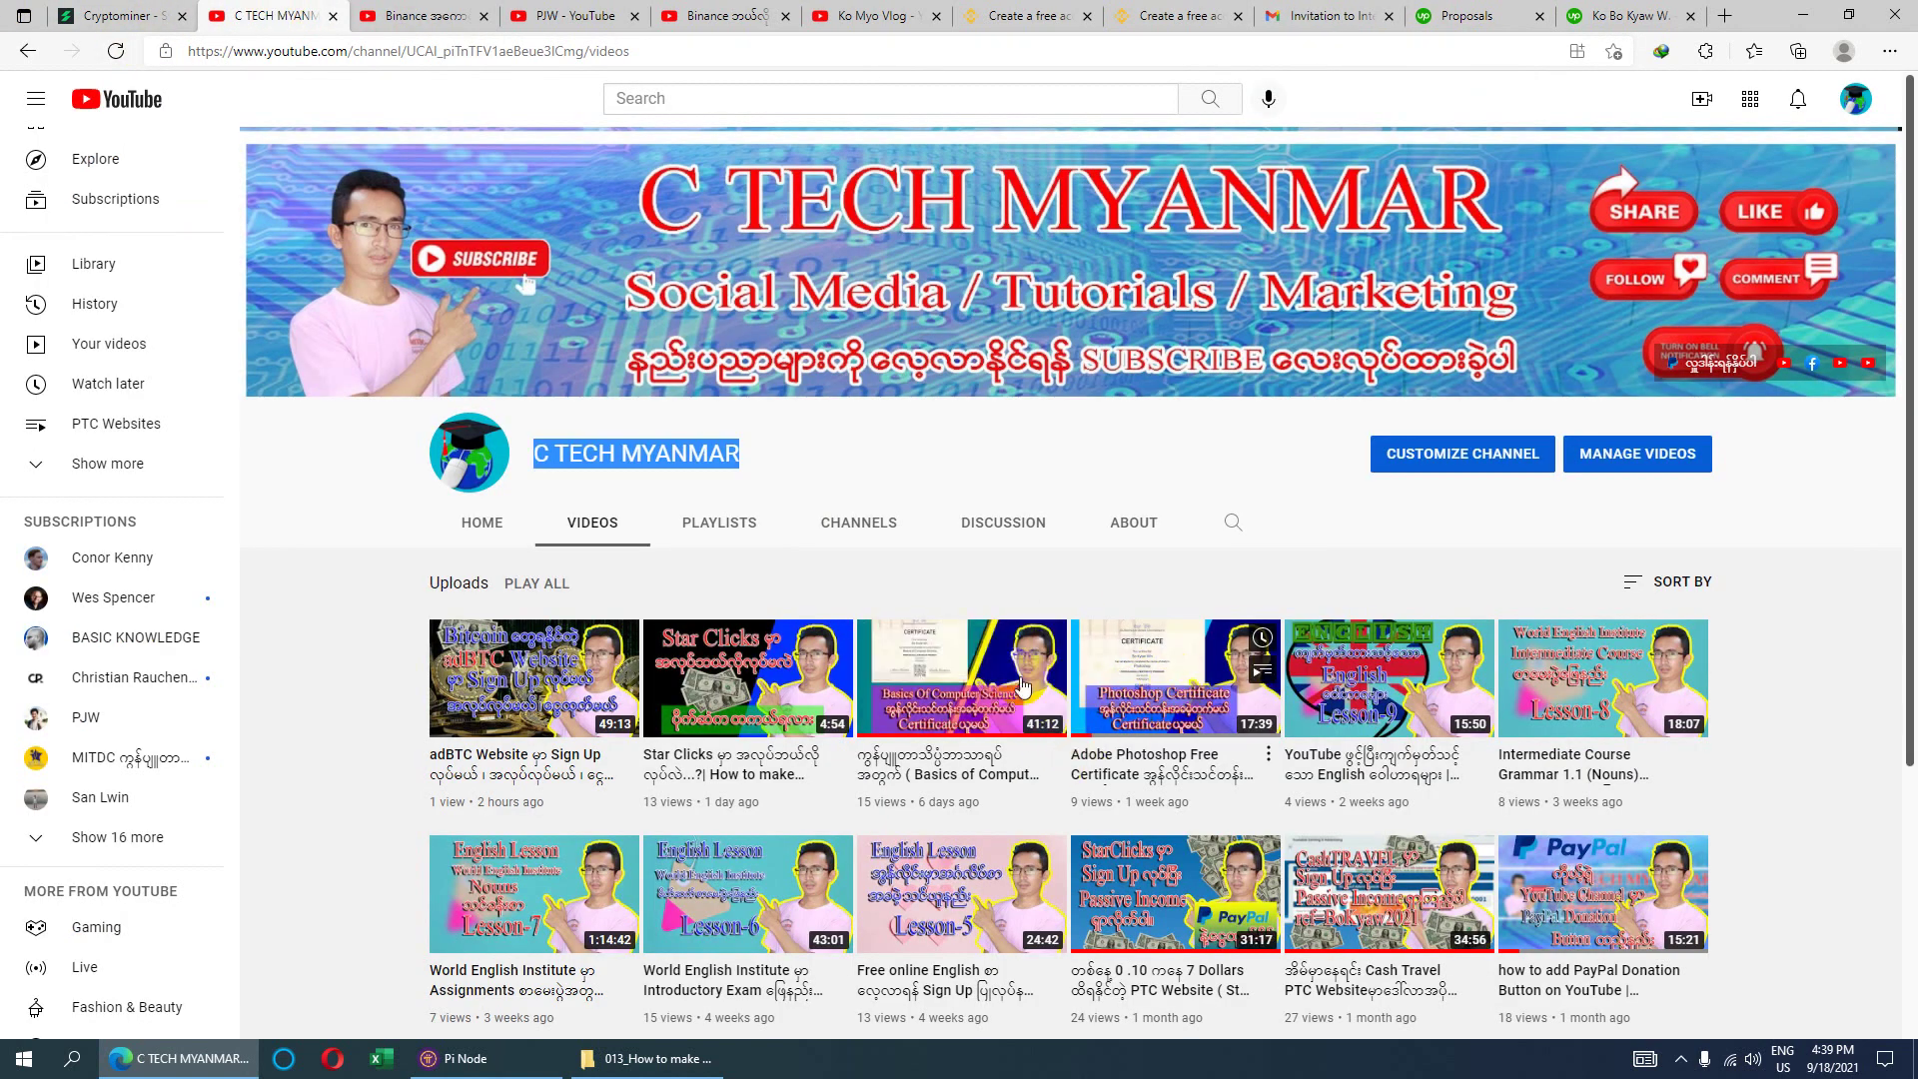
- Read the Upwork invitation email about the Burmese proofreading job in Gmail, including the job offer text and payment terms
click(1313, 16)
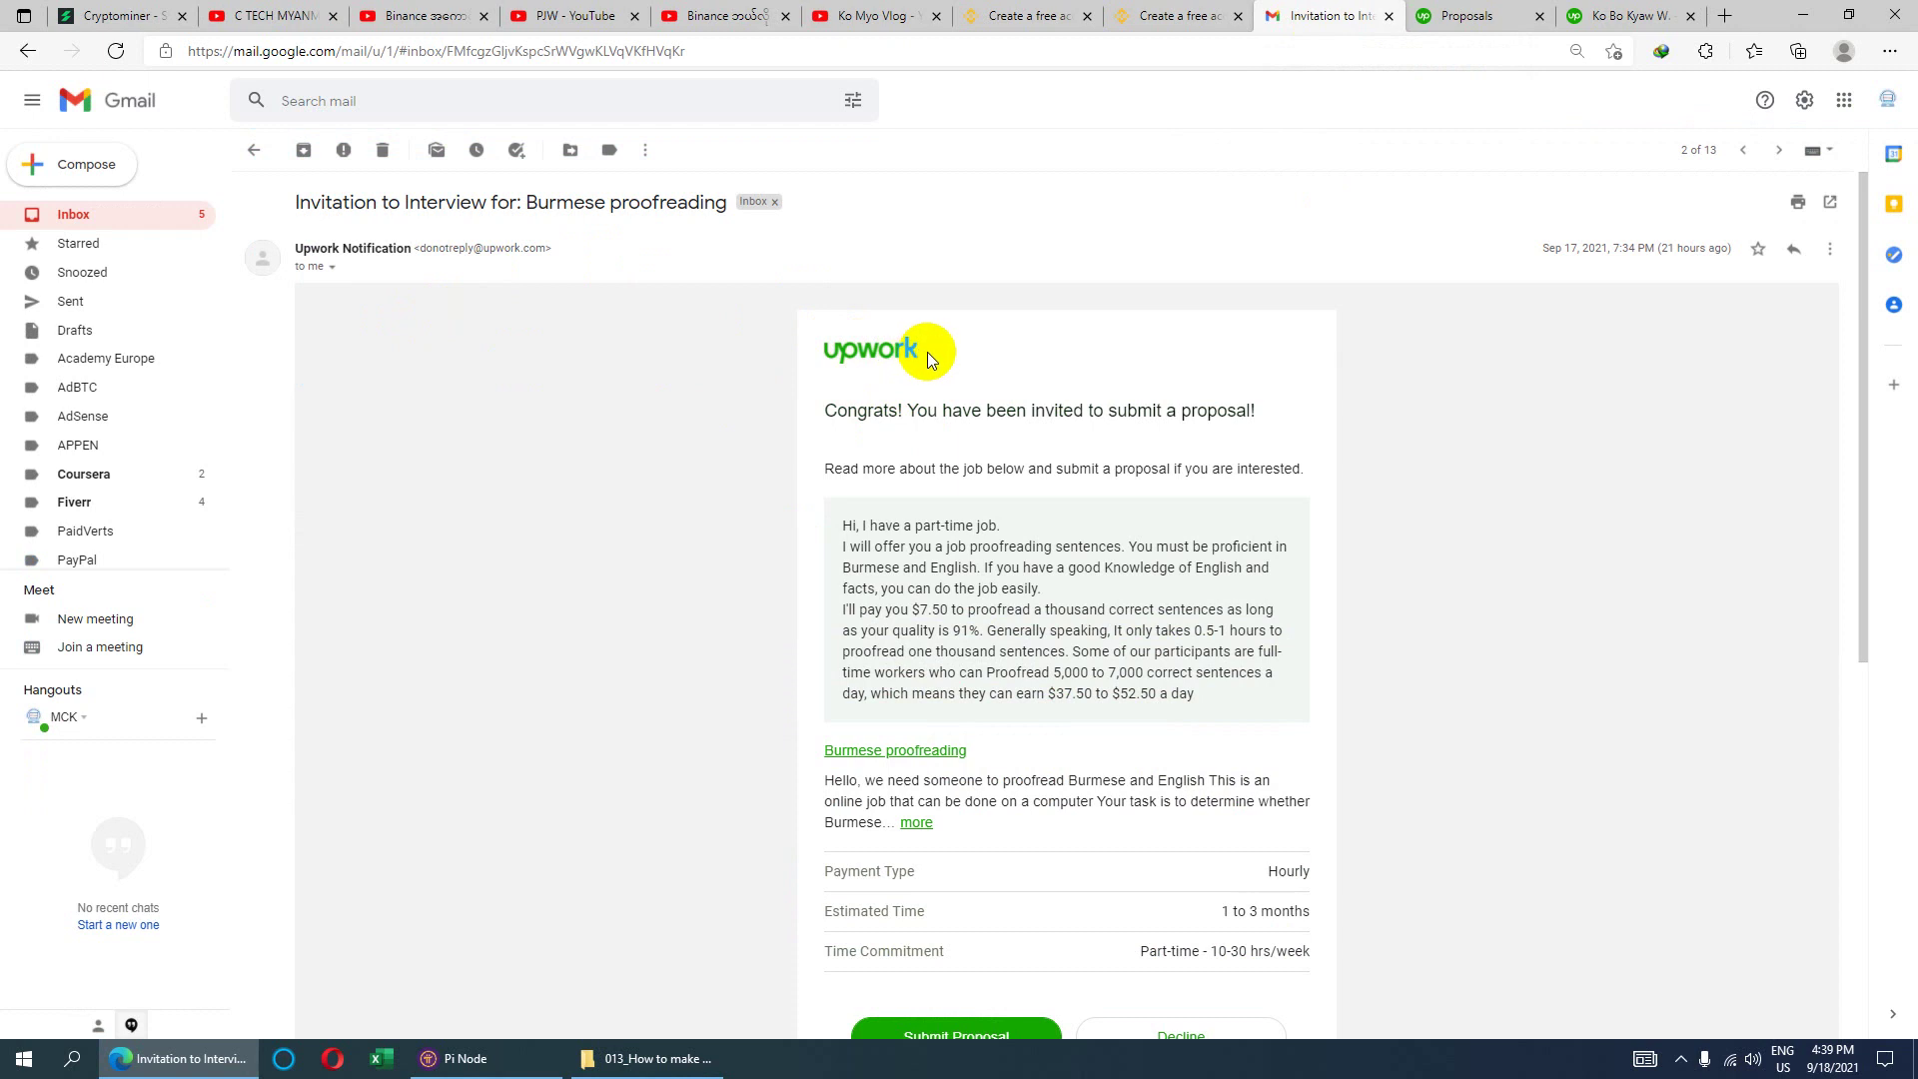
drag(923, 350, 770, 350)
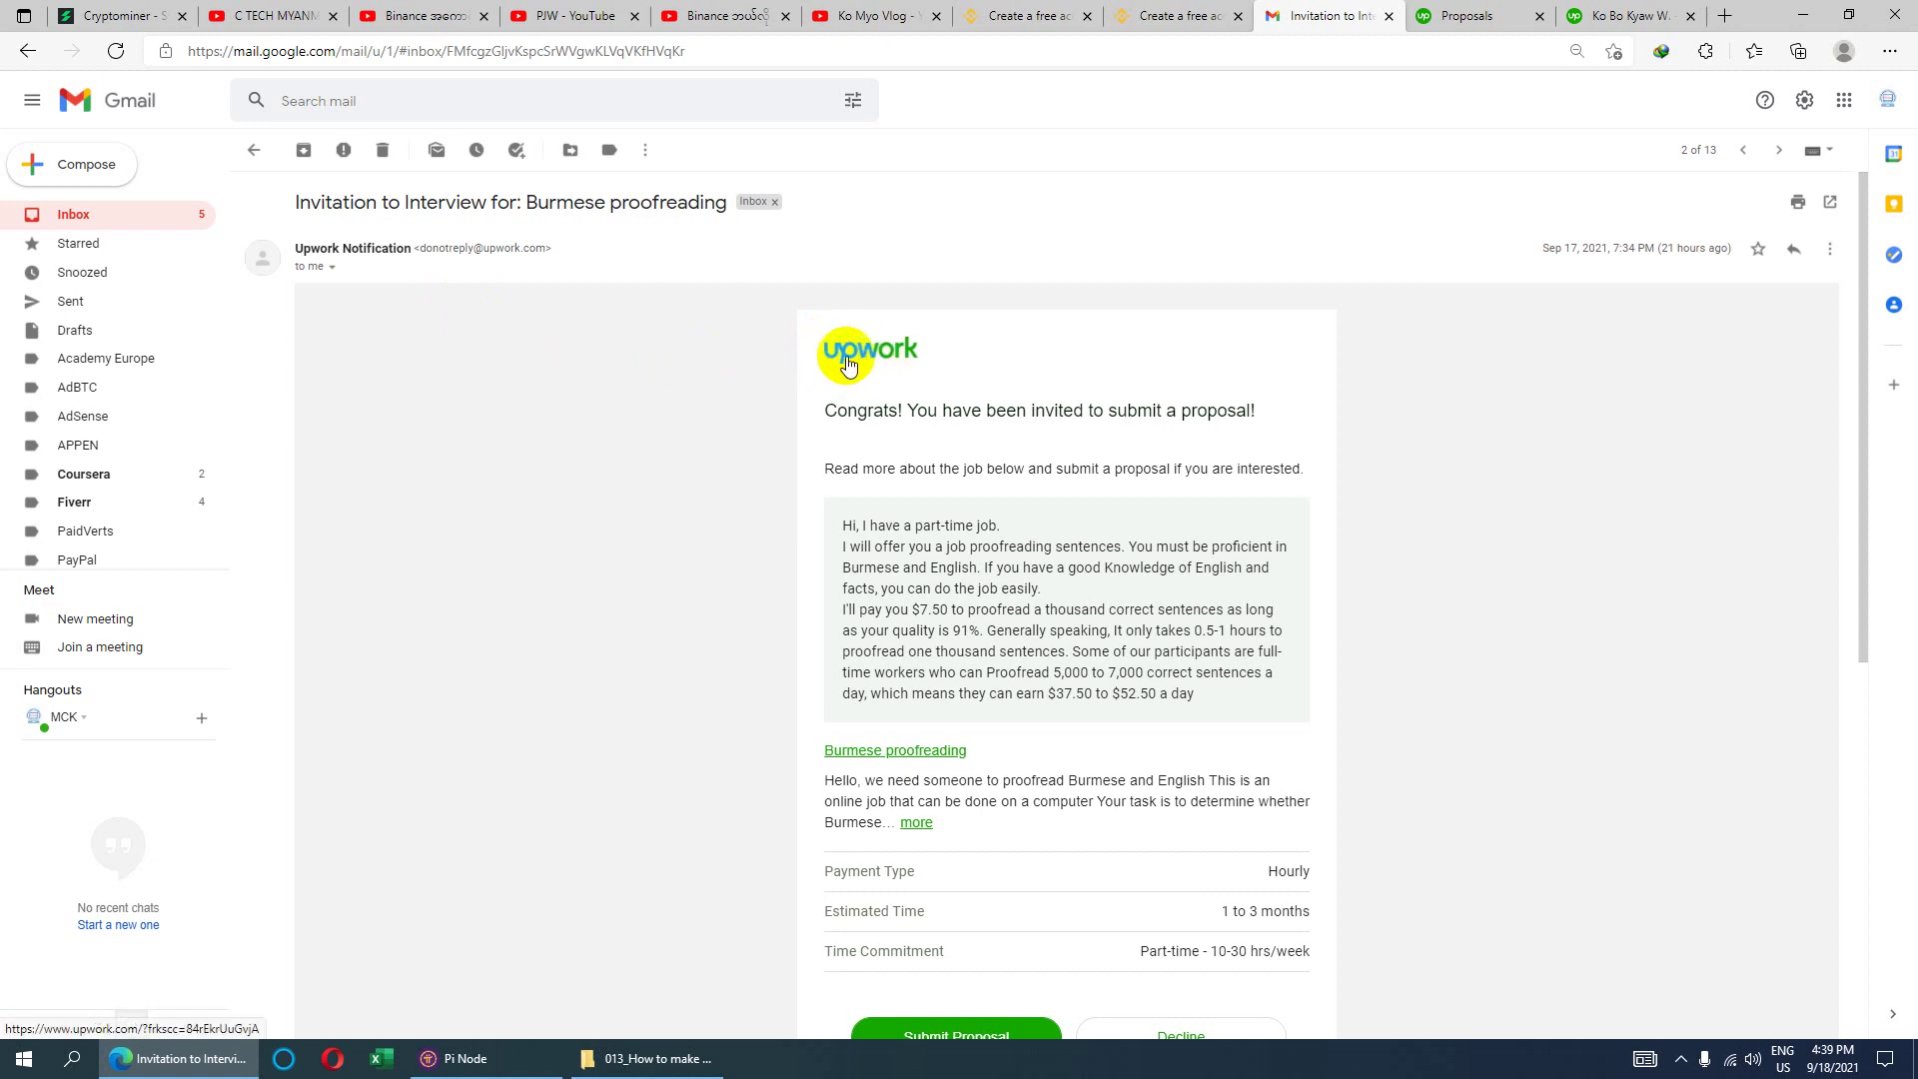
scroll(974, 500, down, 3)
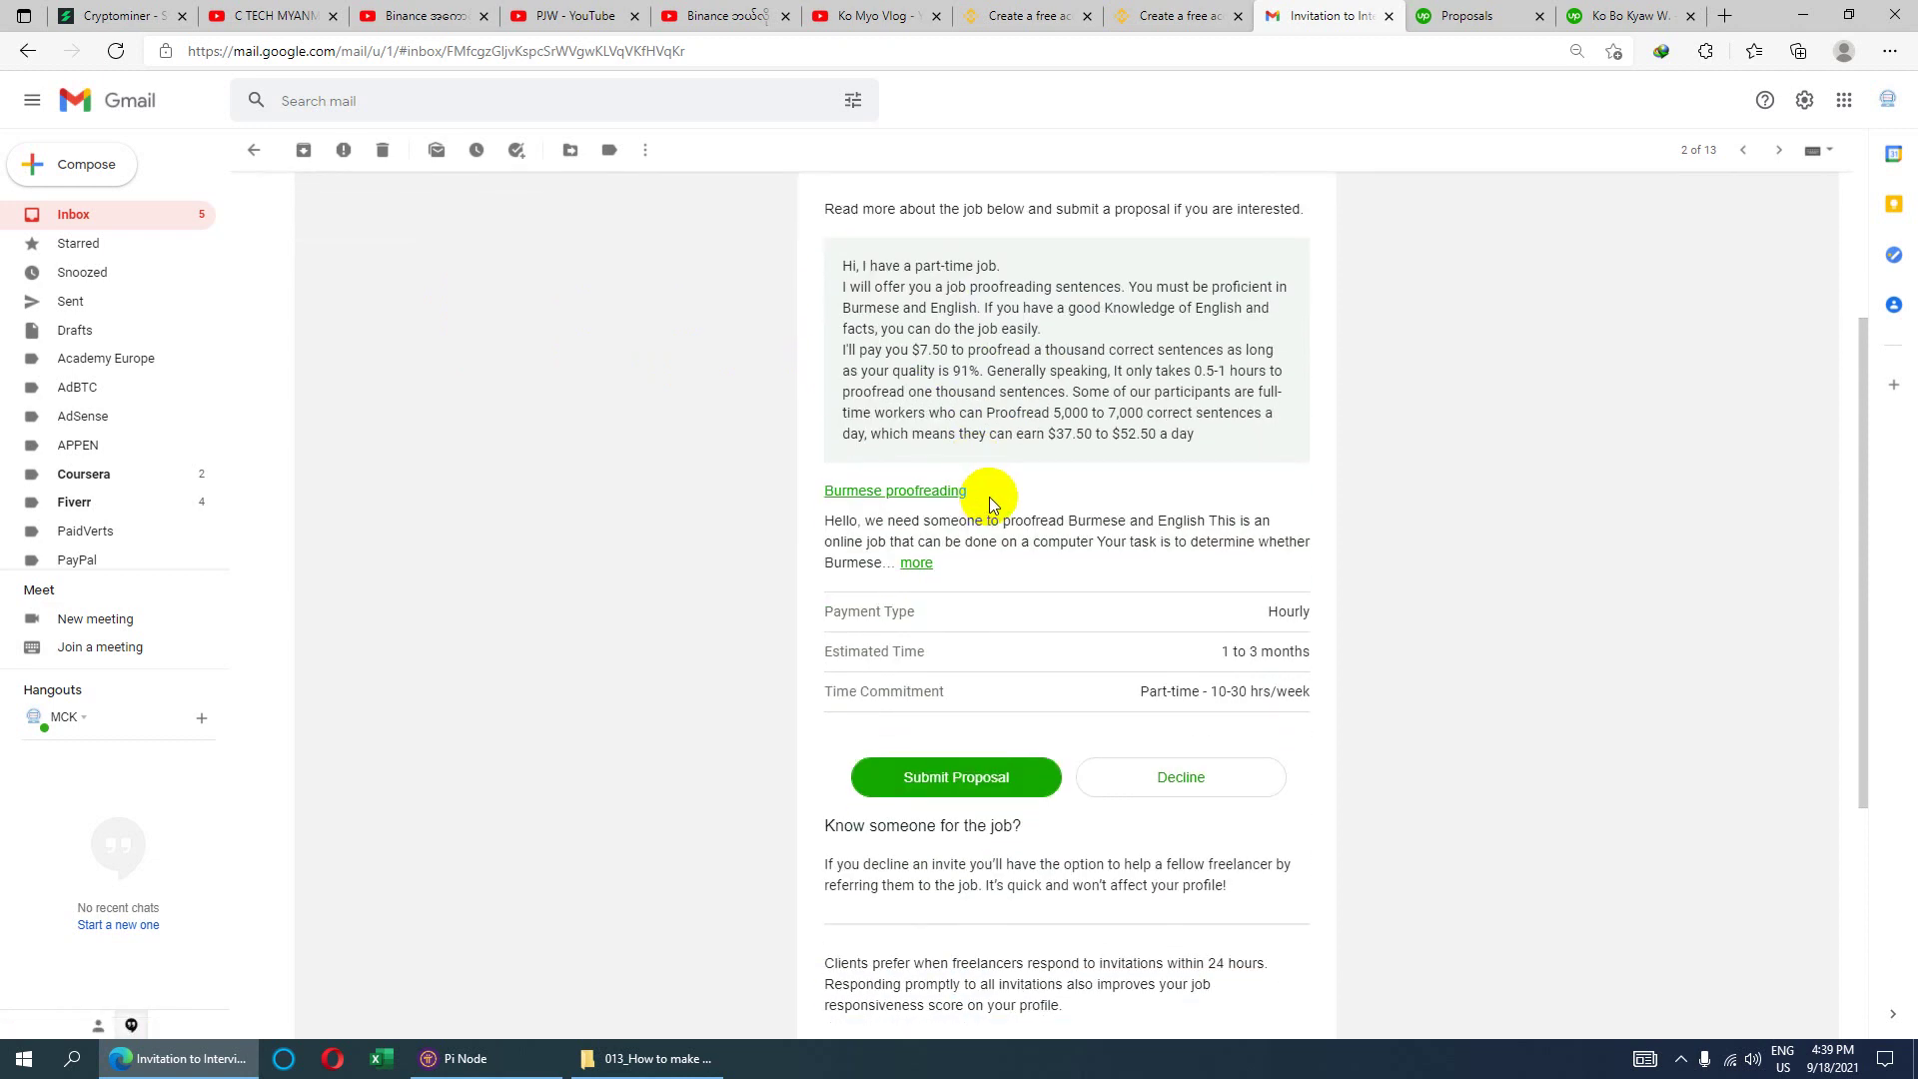
scroll(989, 503, up, 1)
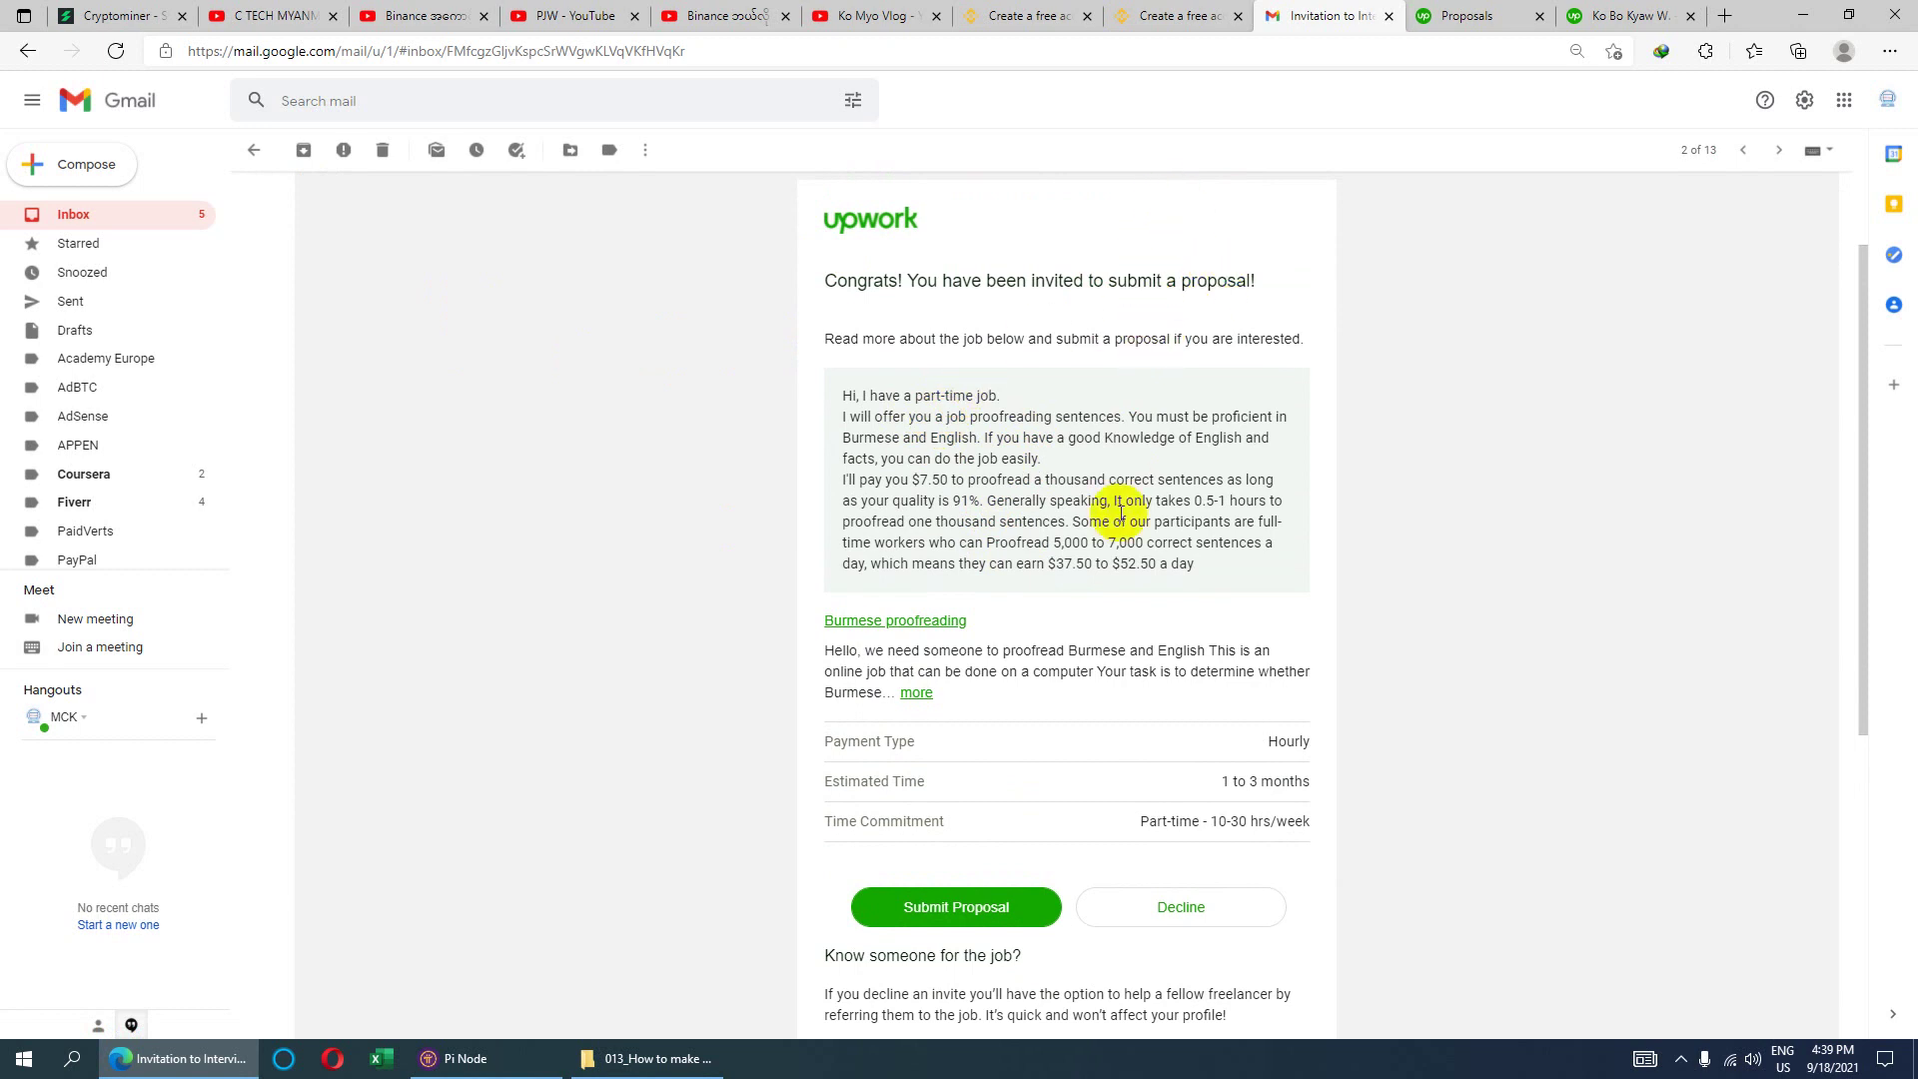
scroll(1149, 300, up, 1)
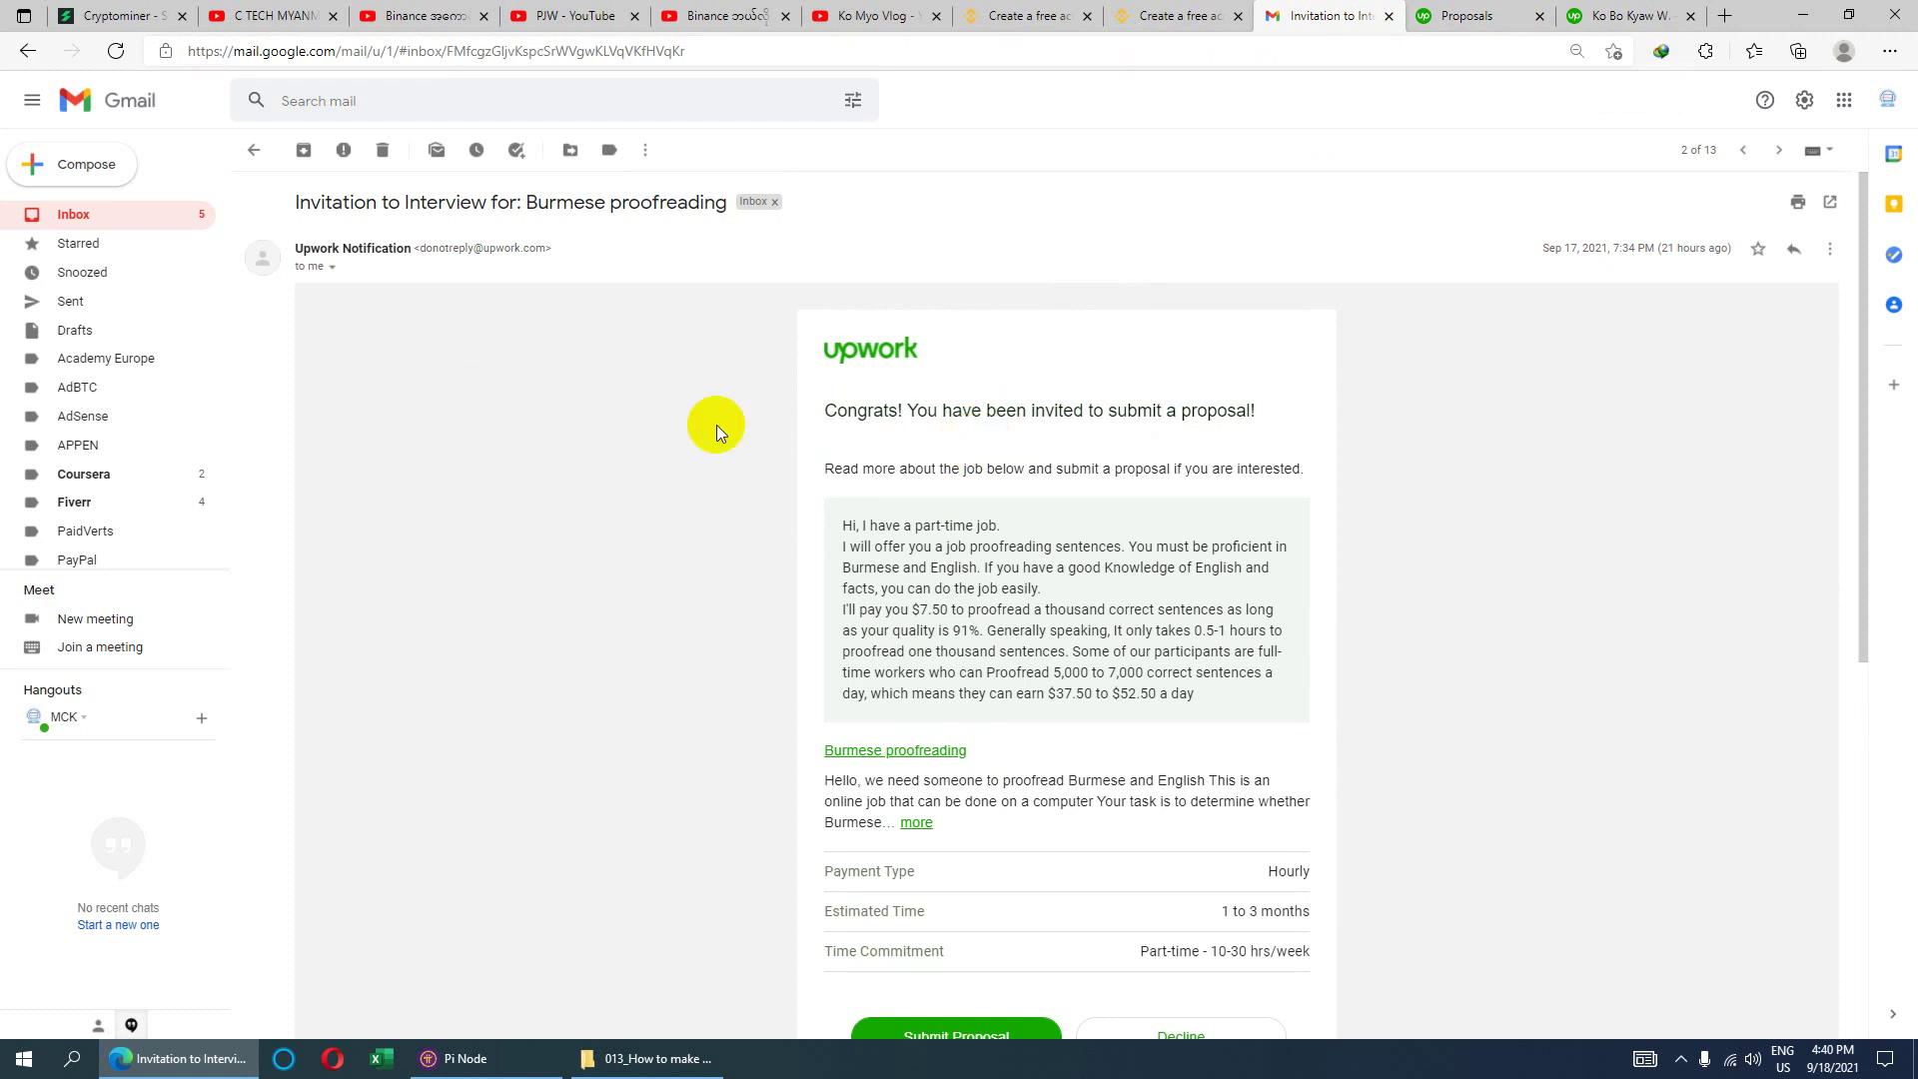
- Go back to the Gmail inbox and reopen the Upwork Notification message inviting to interview for Burmese proofreading
click(27, 50)
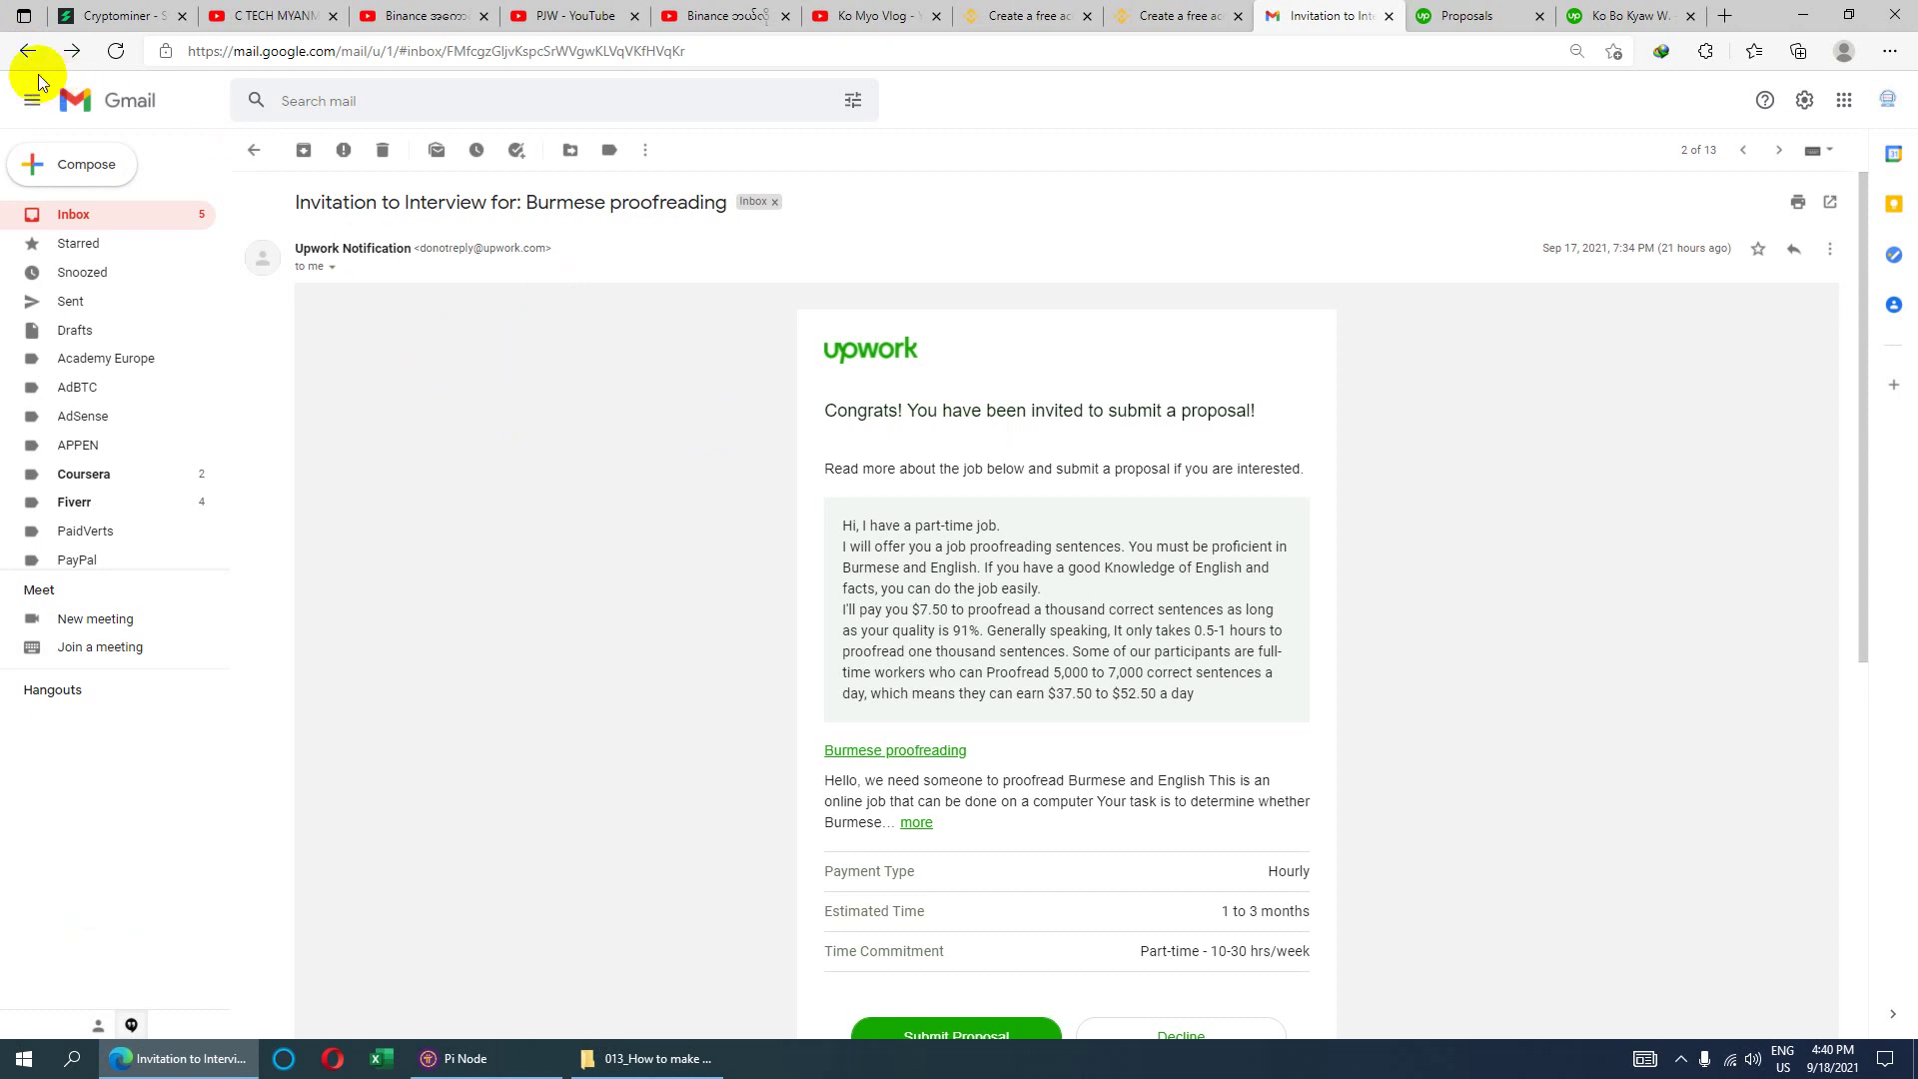
click(27, 51)
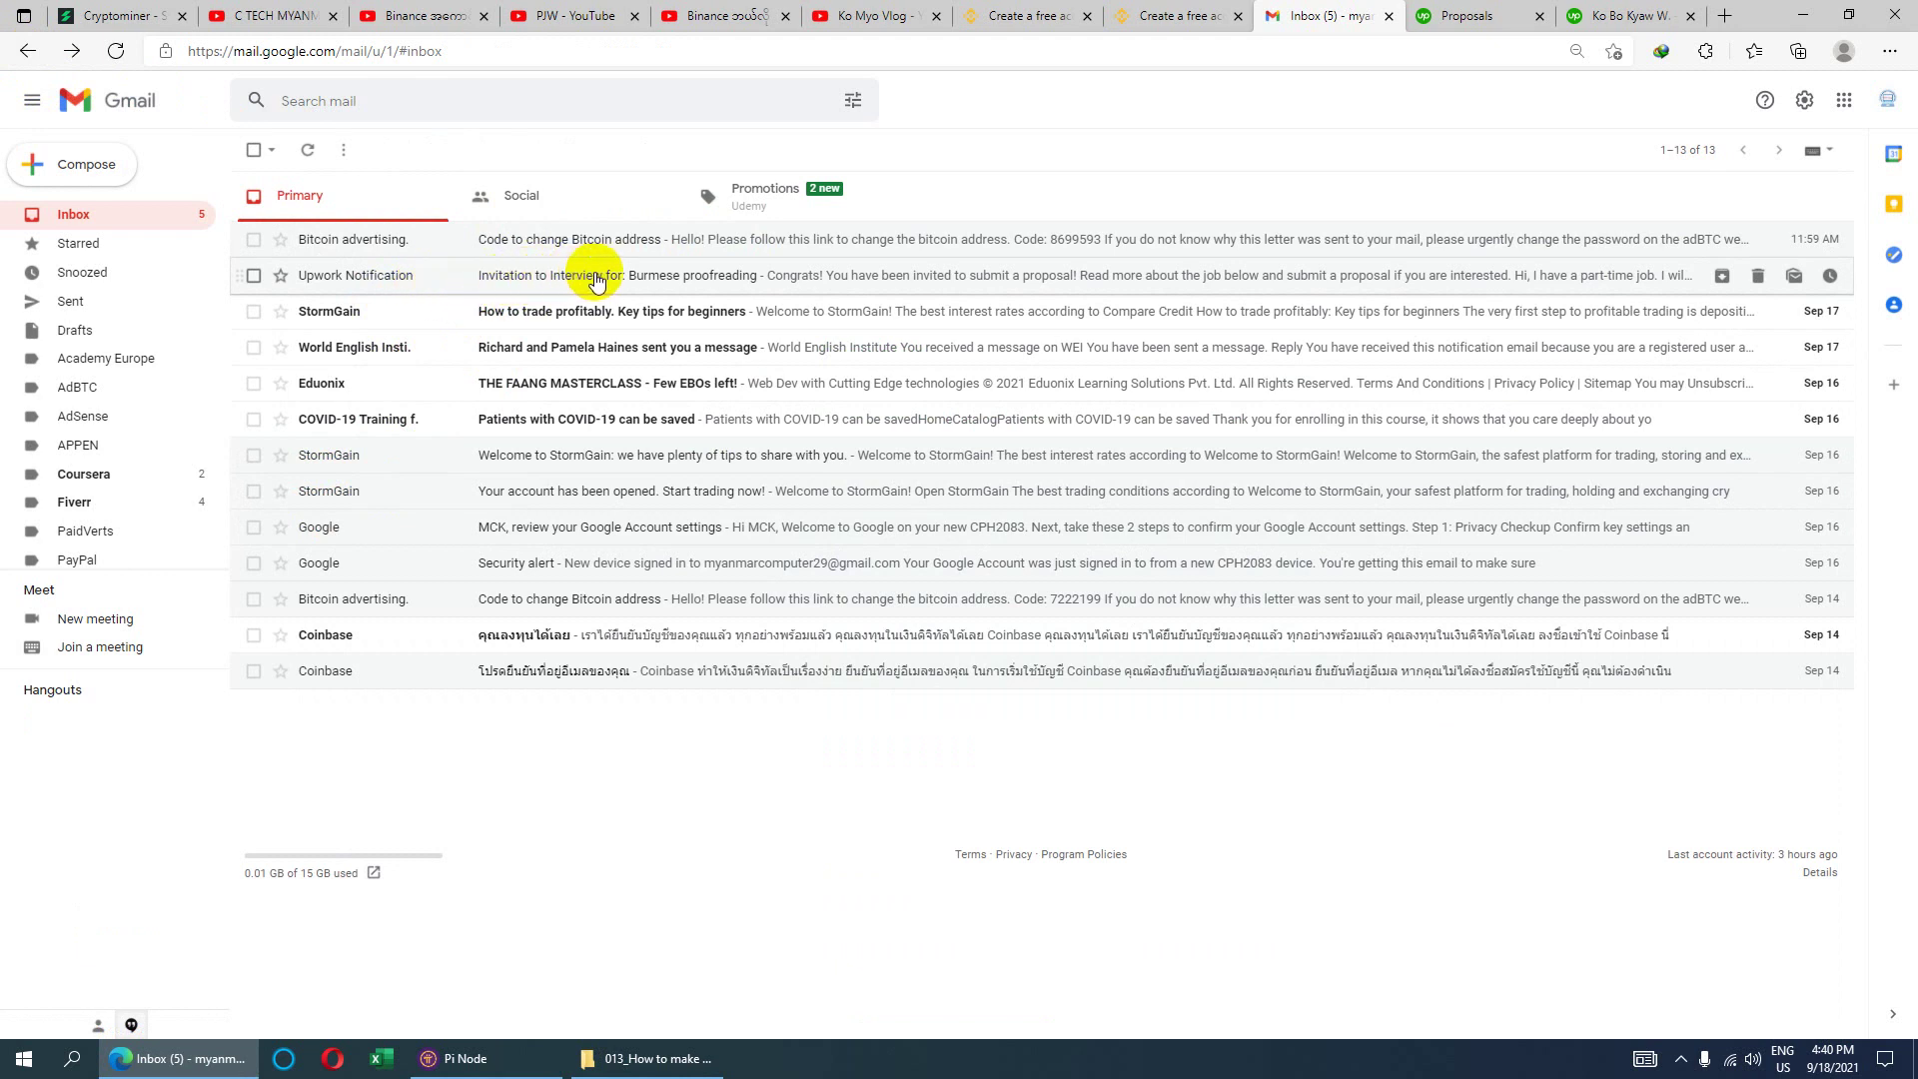
click(611, 279)
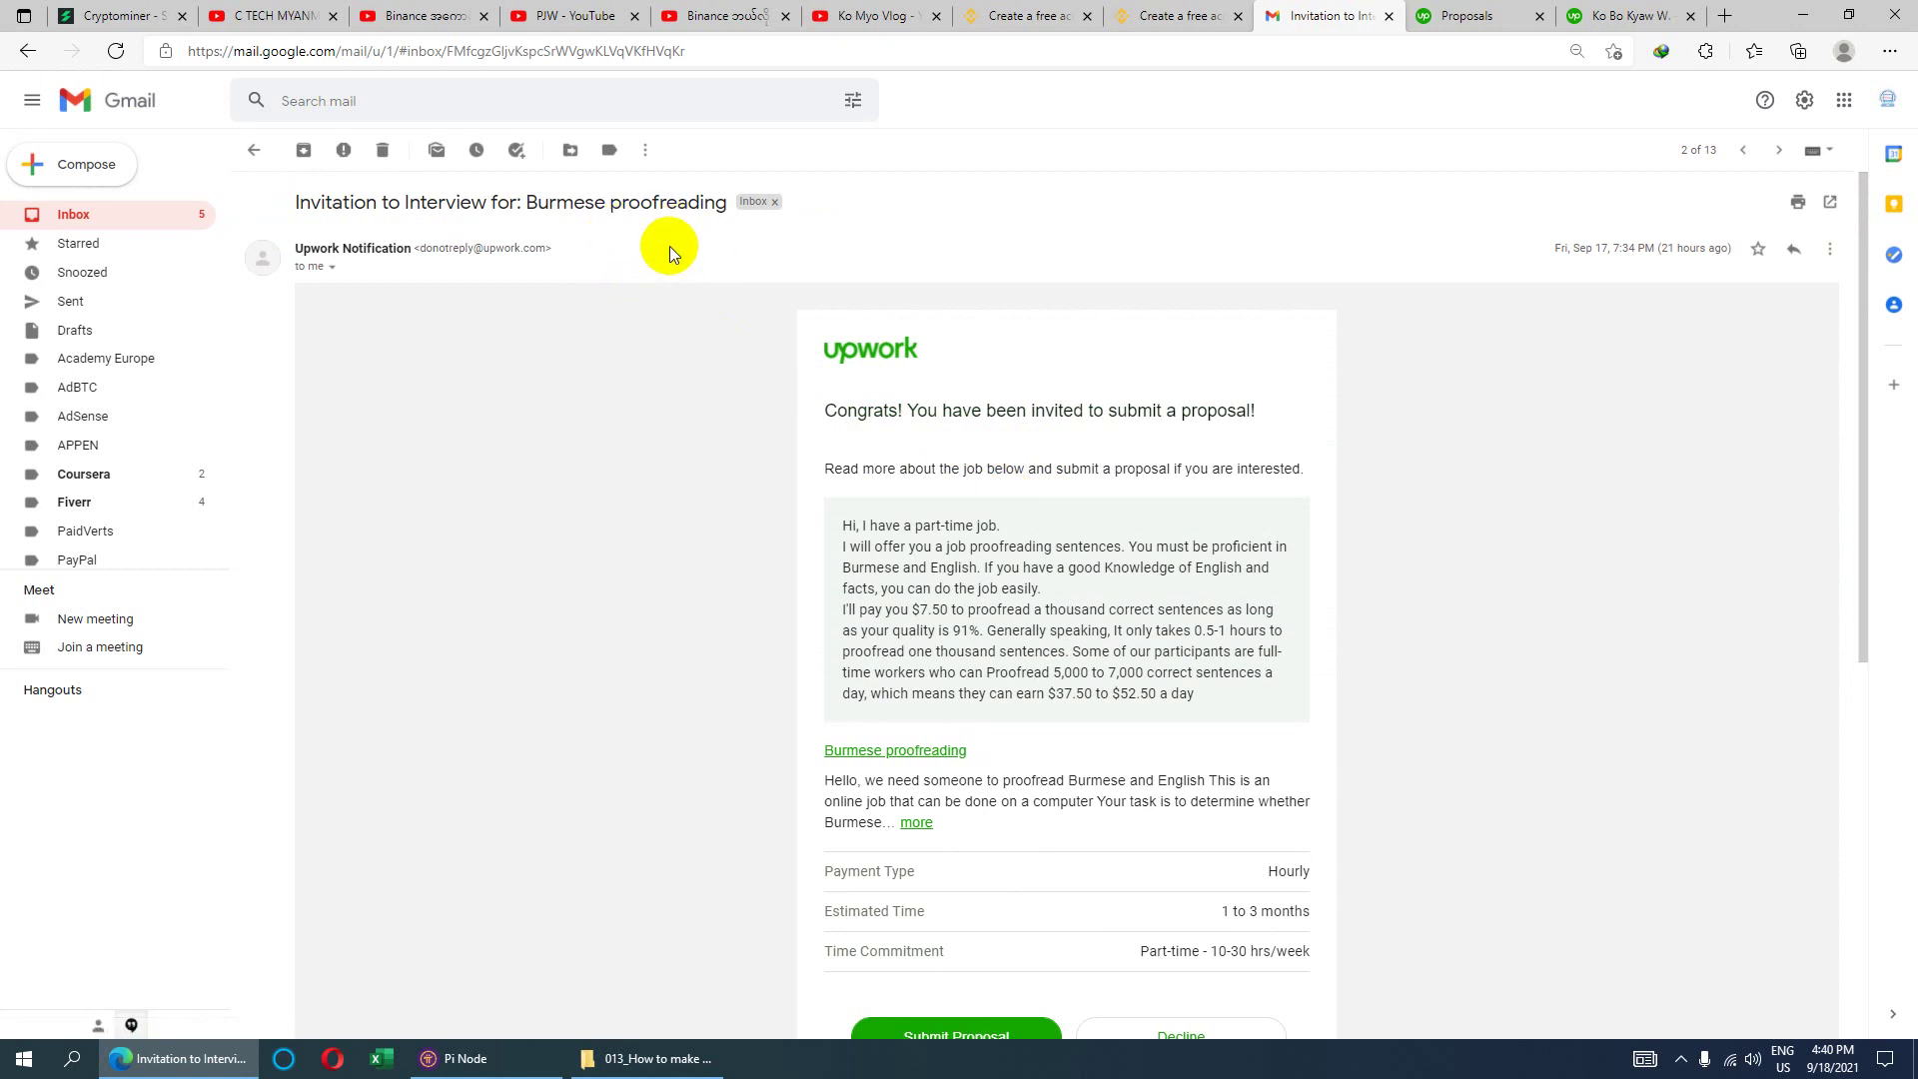
- Switch to the Upwork freelancer profile and review its English-Myanmar Translator overview, languages, education and work history
click(1629, 15)
scroll(1039, 549, down, 4)
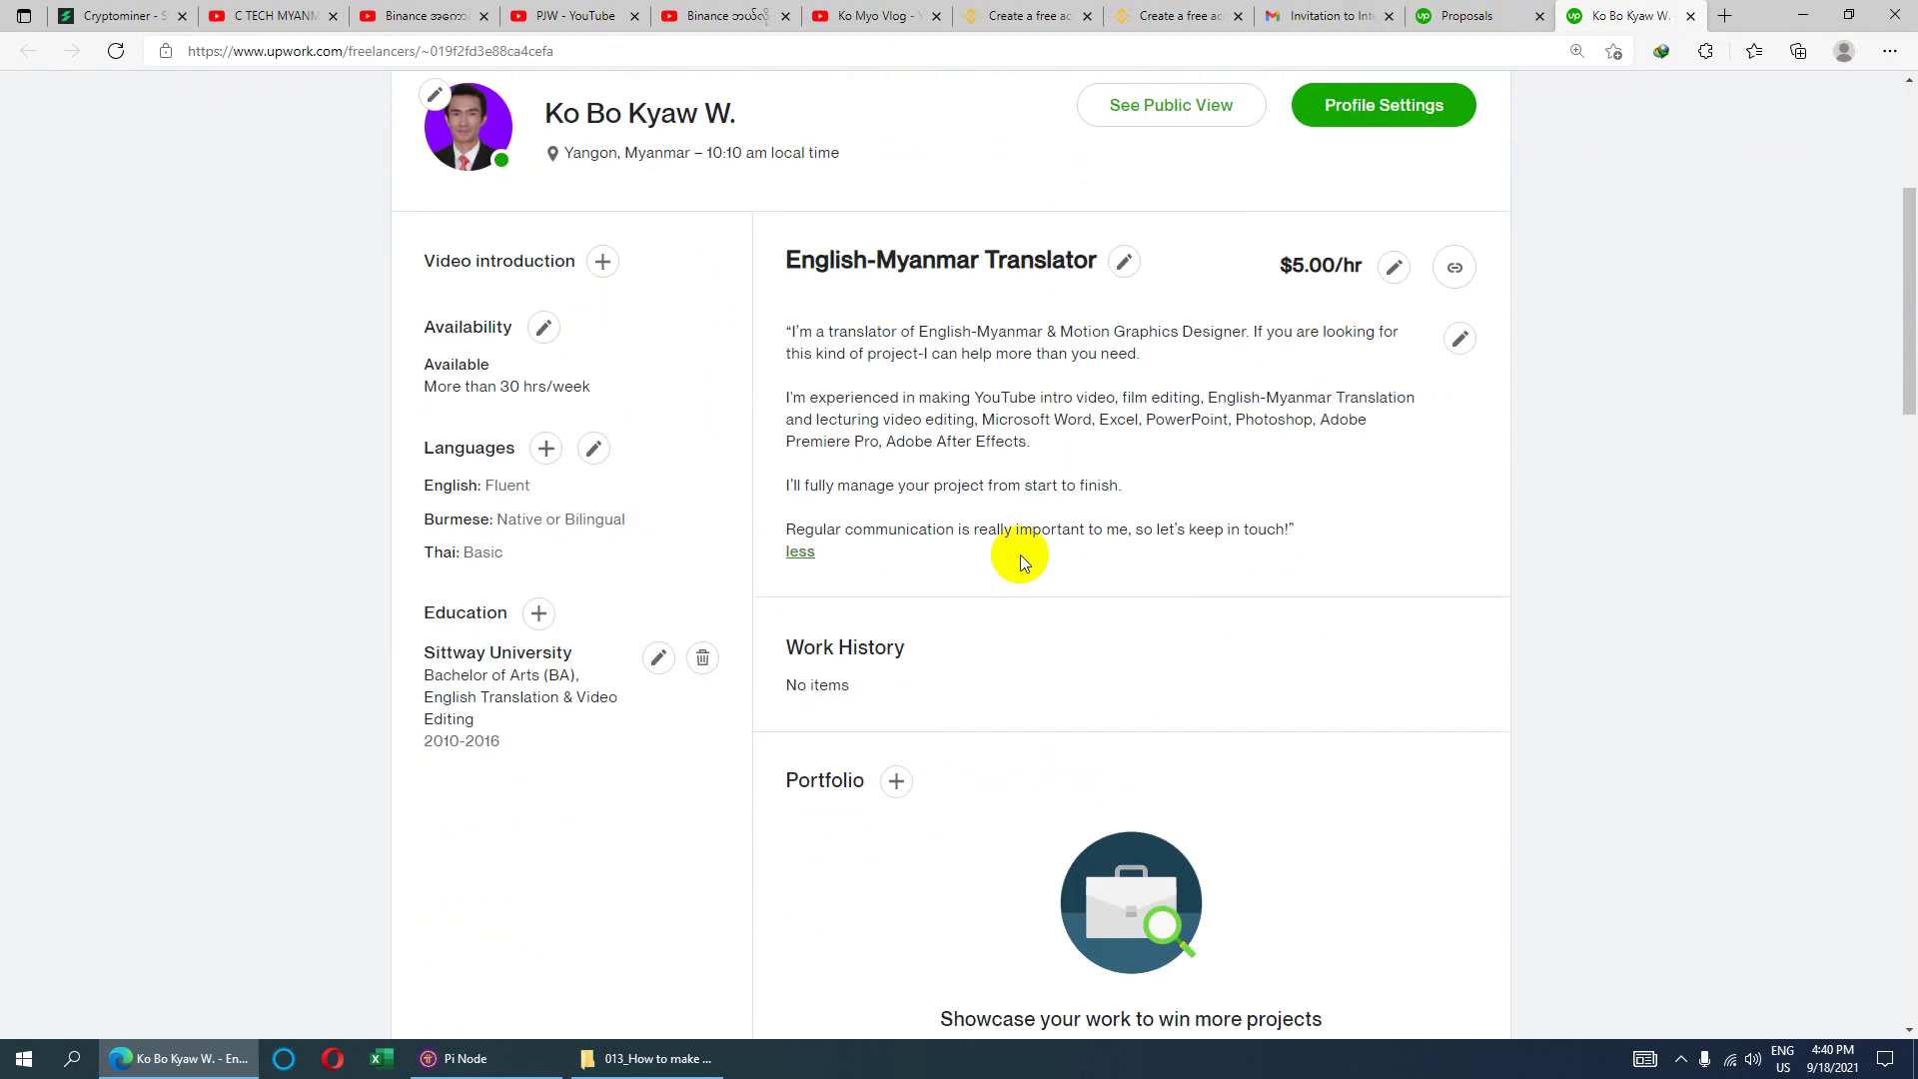
scroll(1028, 536, up, 3)
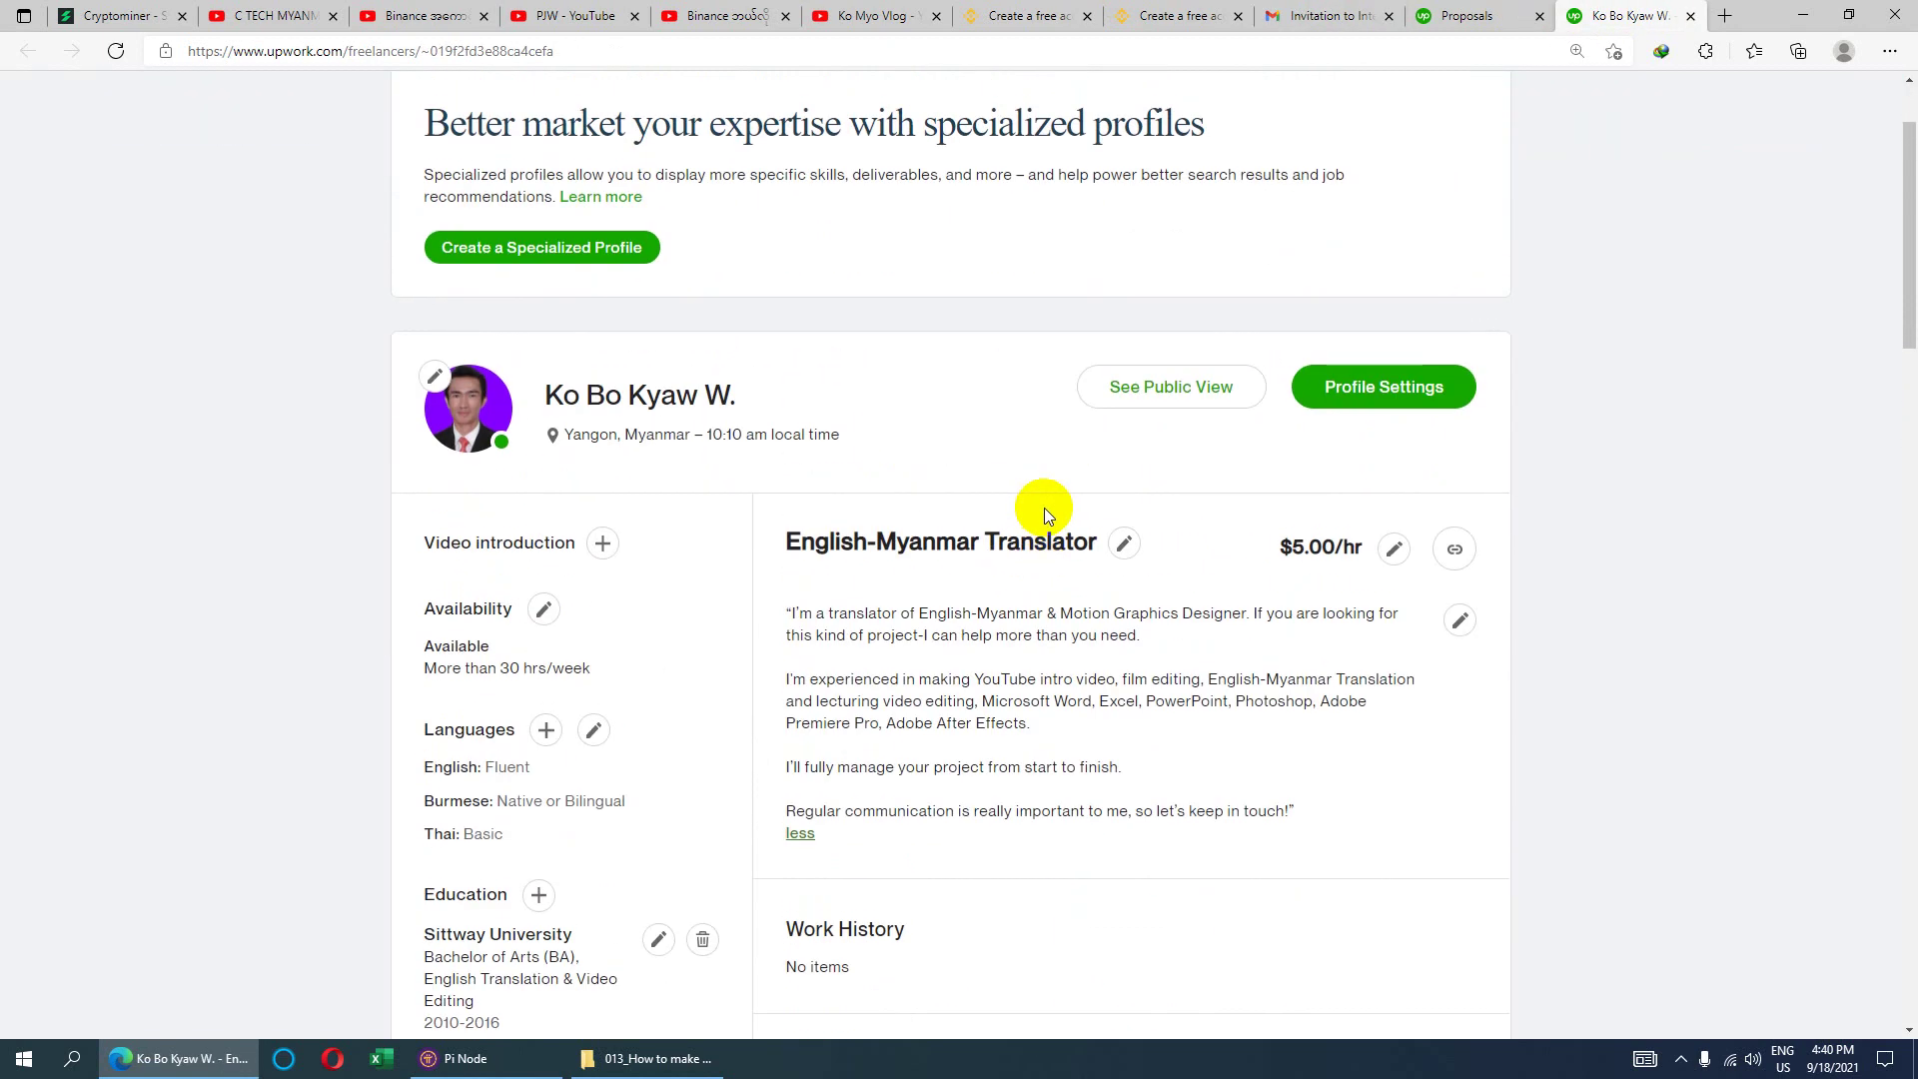
scroll(1045, 508, down, 3)
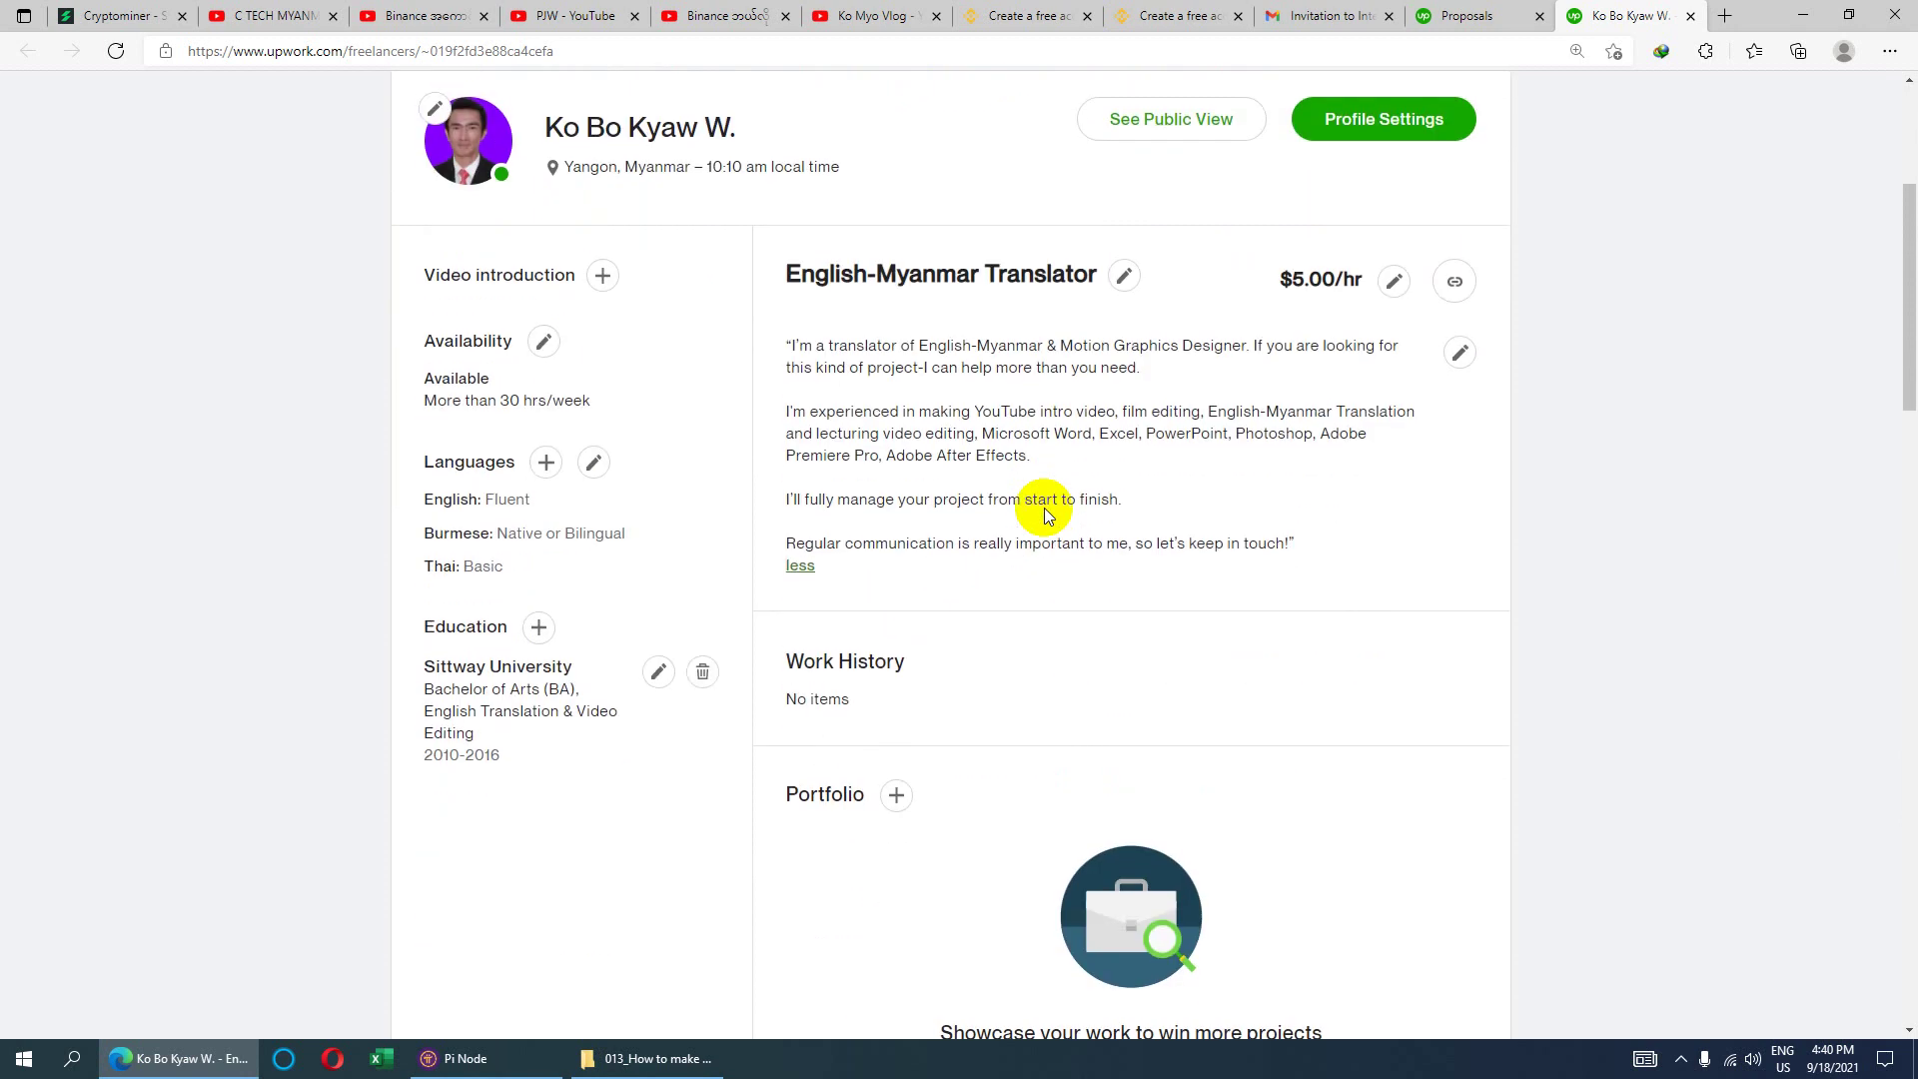
scroll(1125, 457, down, 6)
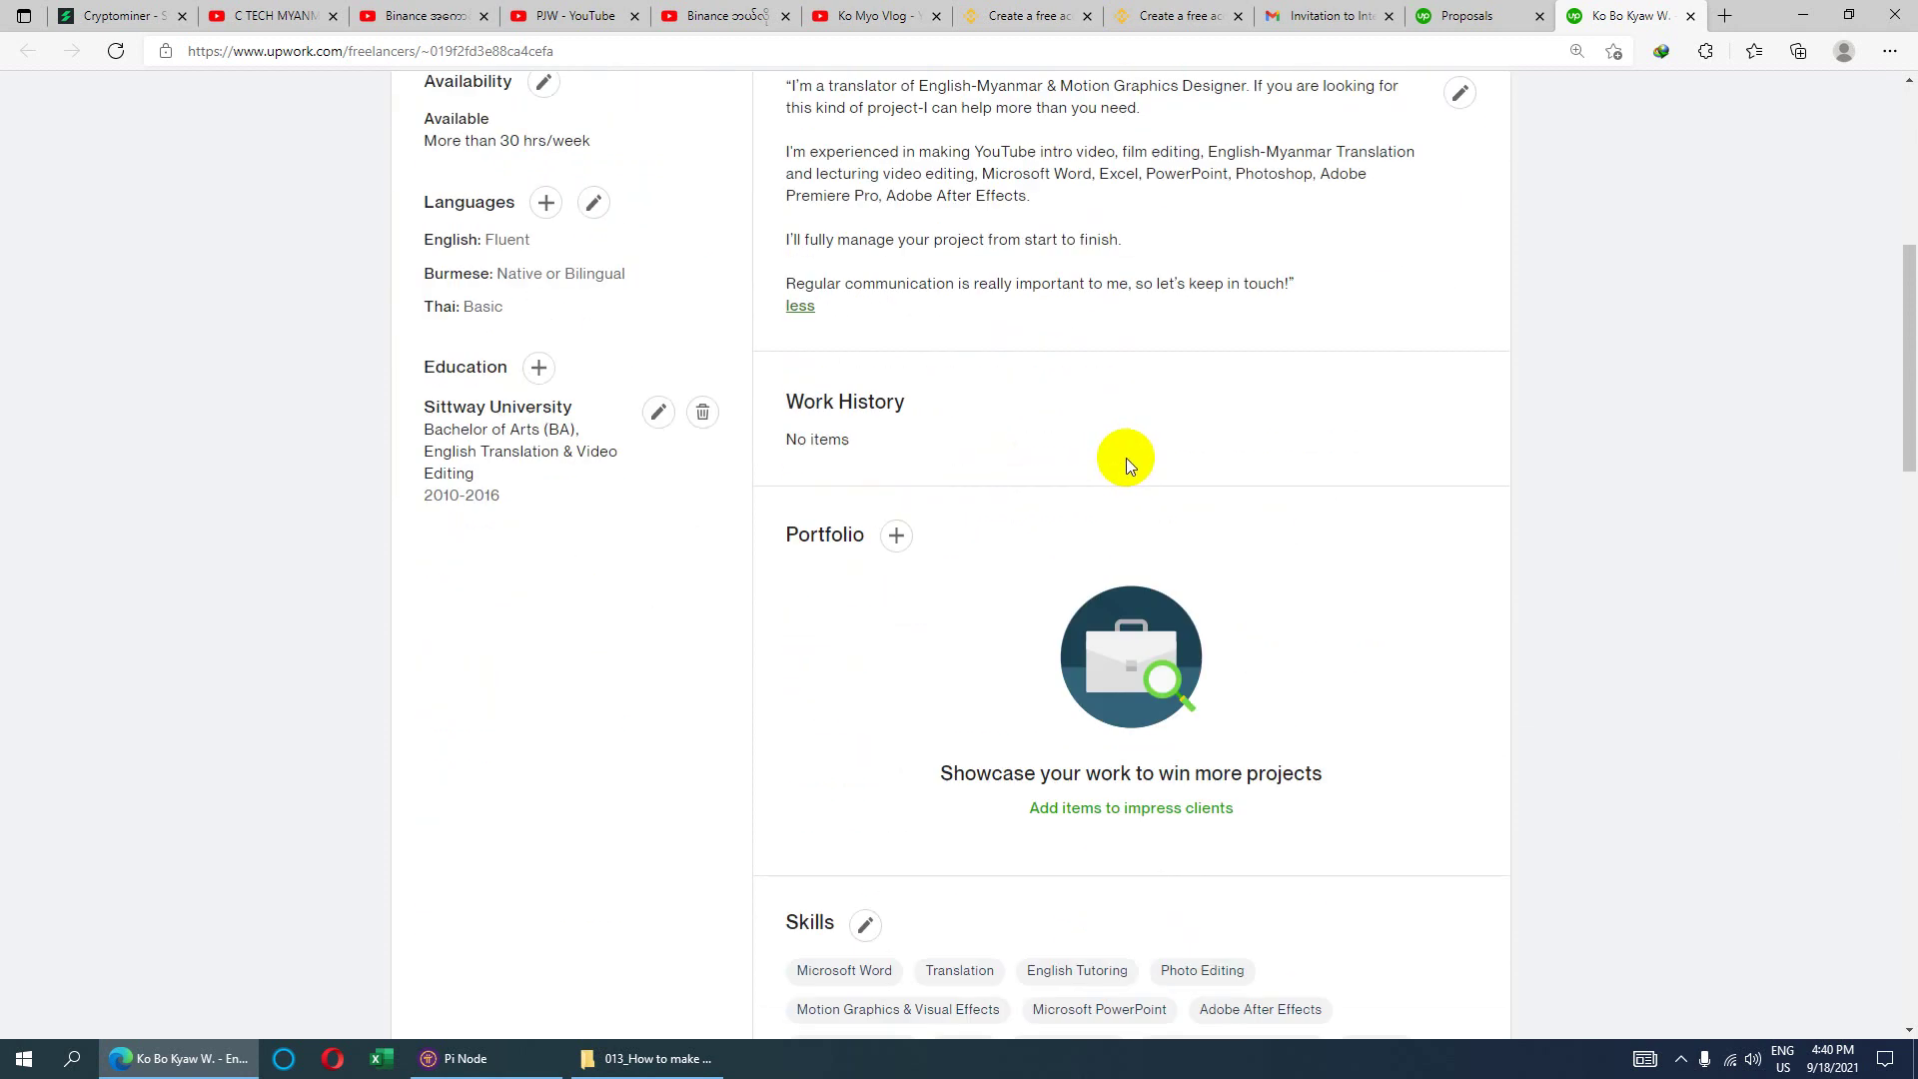
- Examine the skills listed on the Upwork profile, such as Adobe Premiere Pro, Translation, English and Microsoft Word
scroll(942, 555, down, 3)
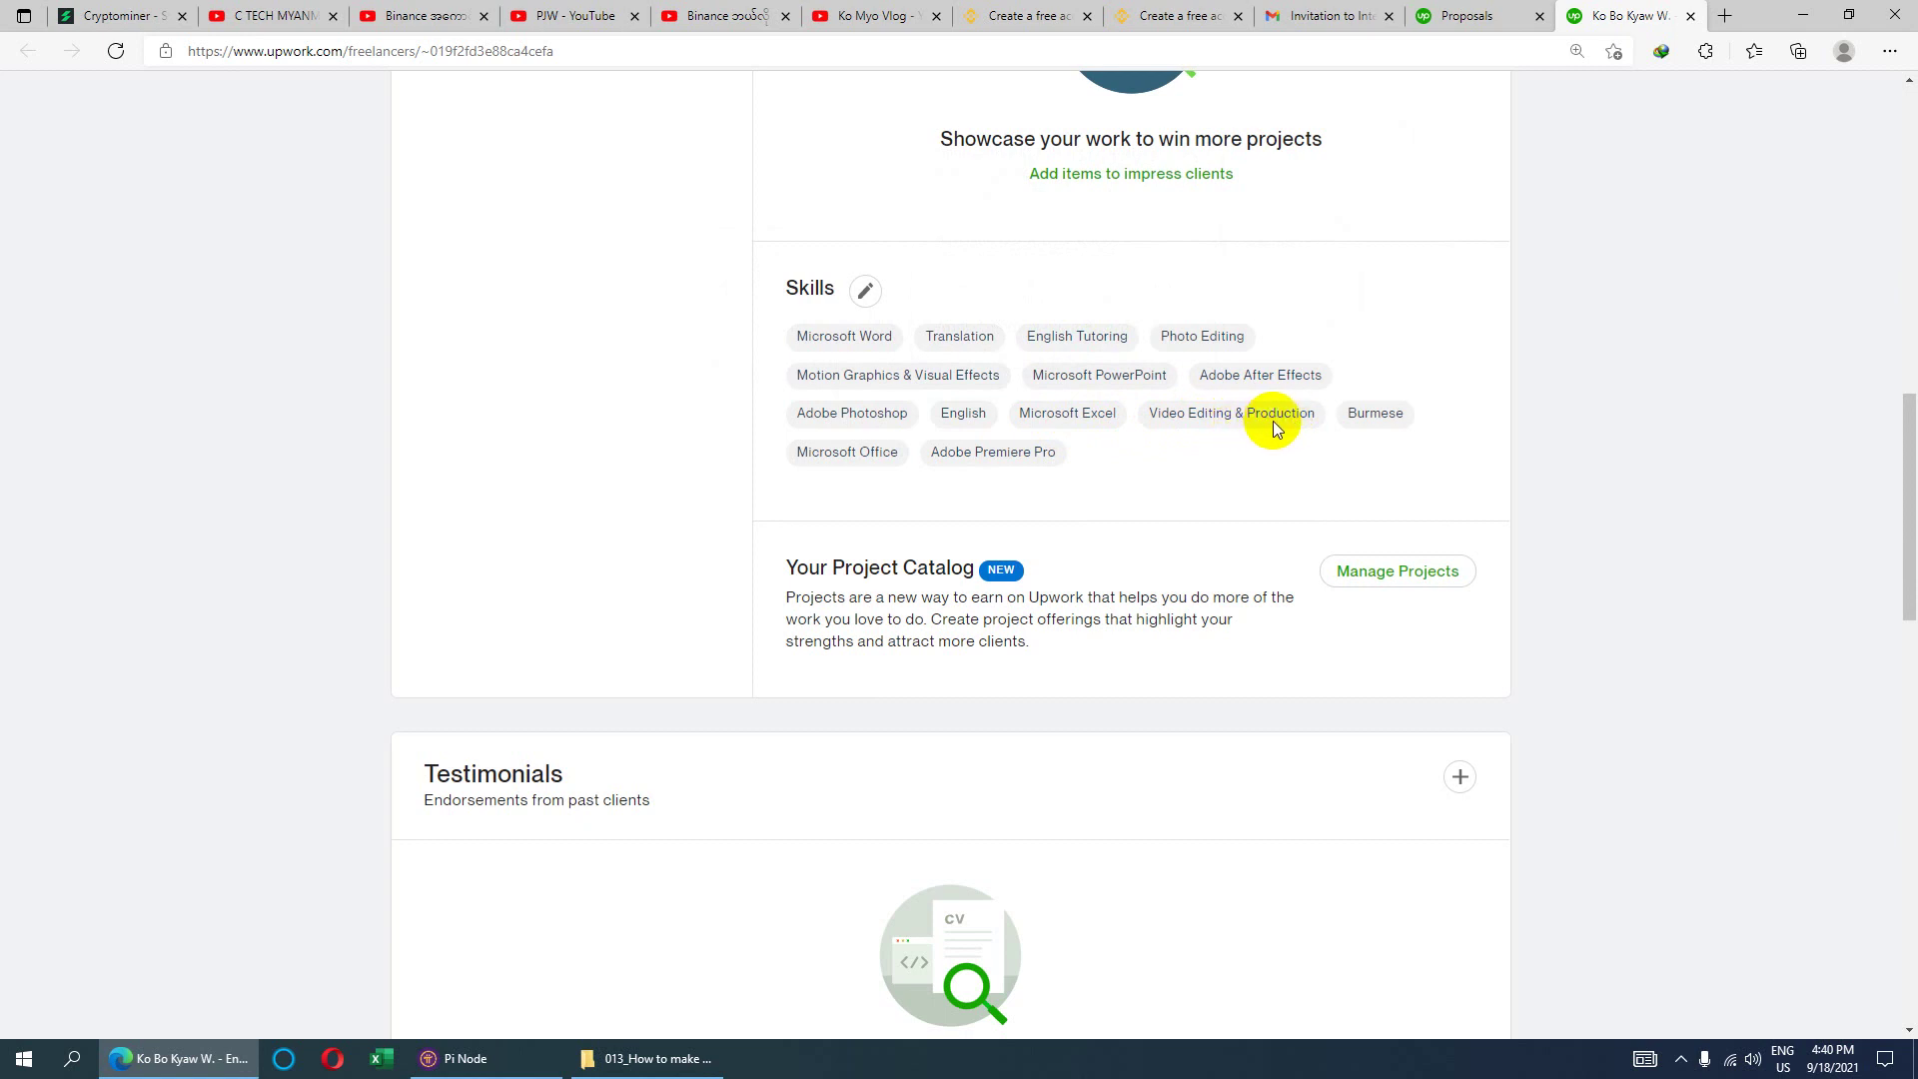
mouse_move(1387, 427)
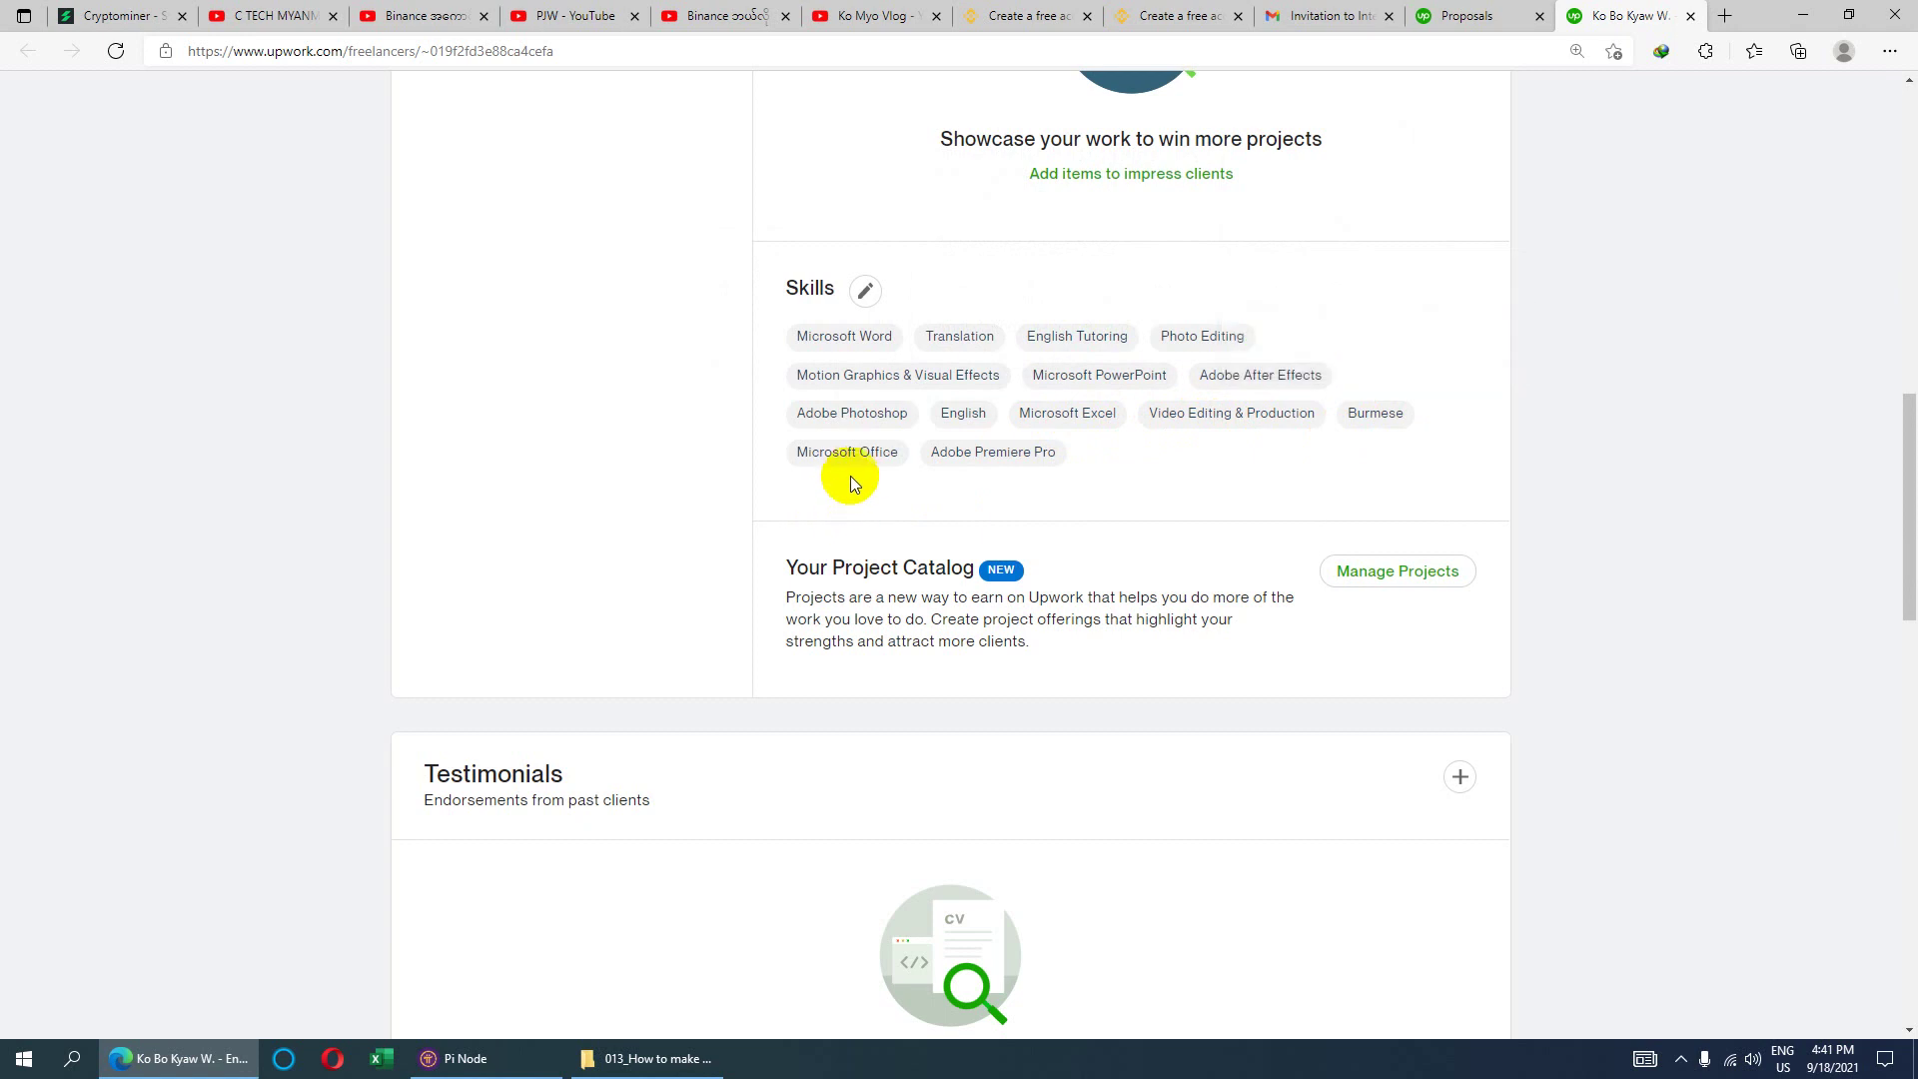
mouse_move(965, 458)
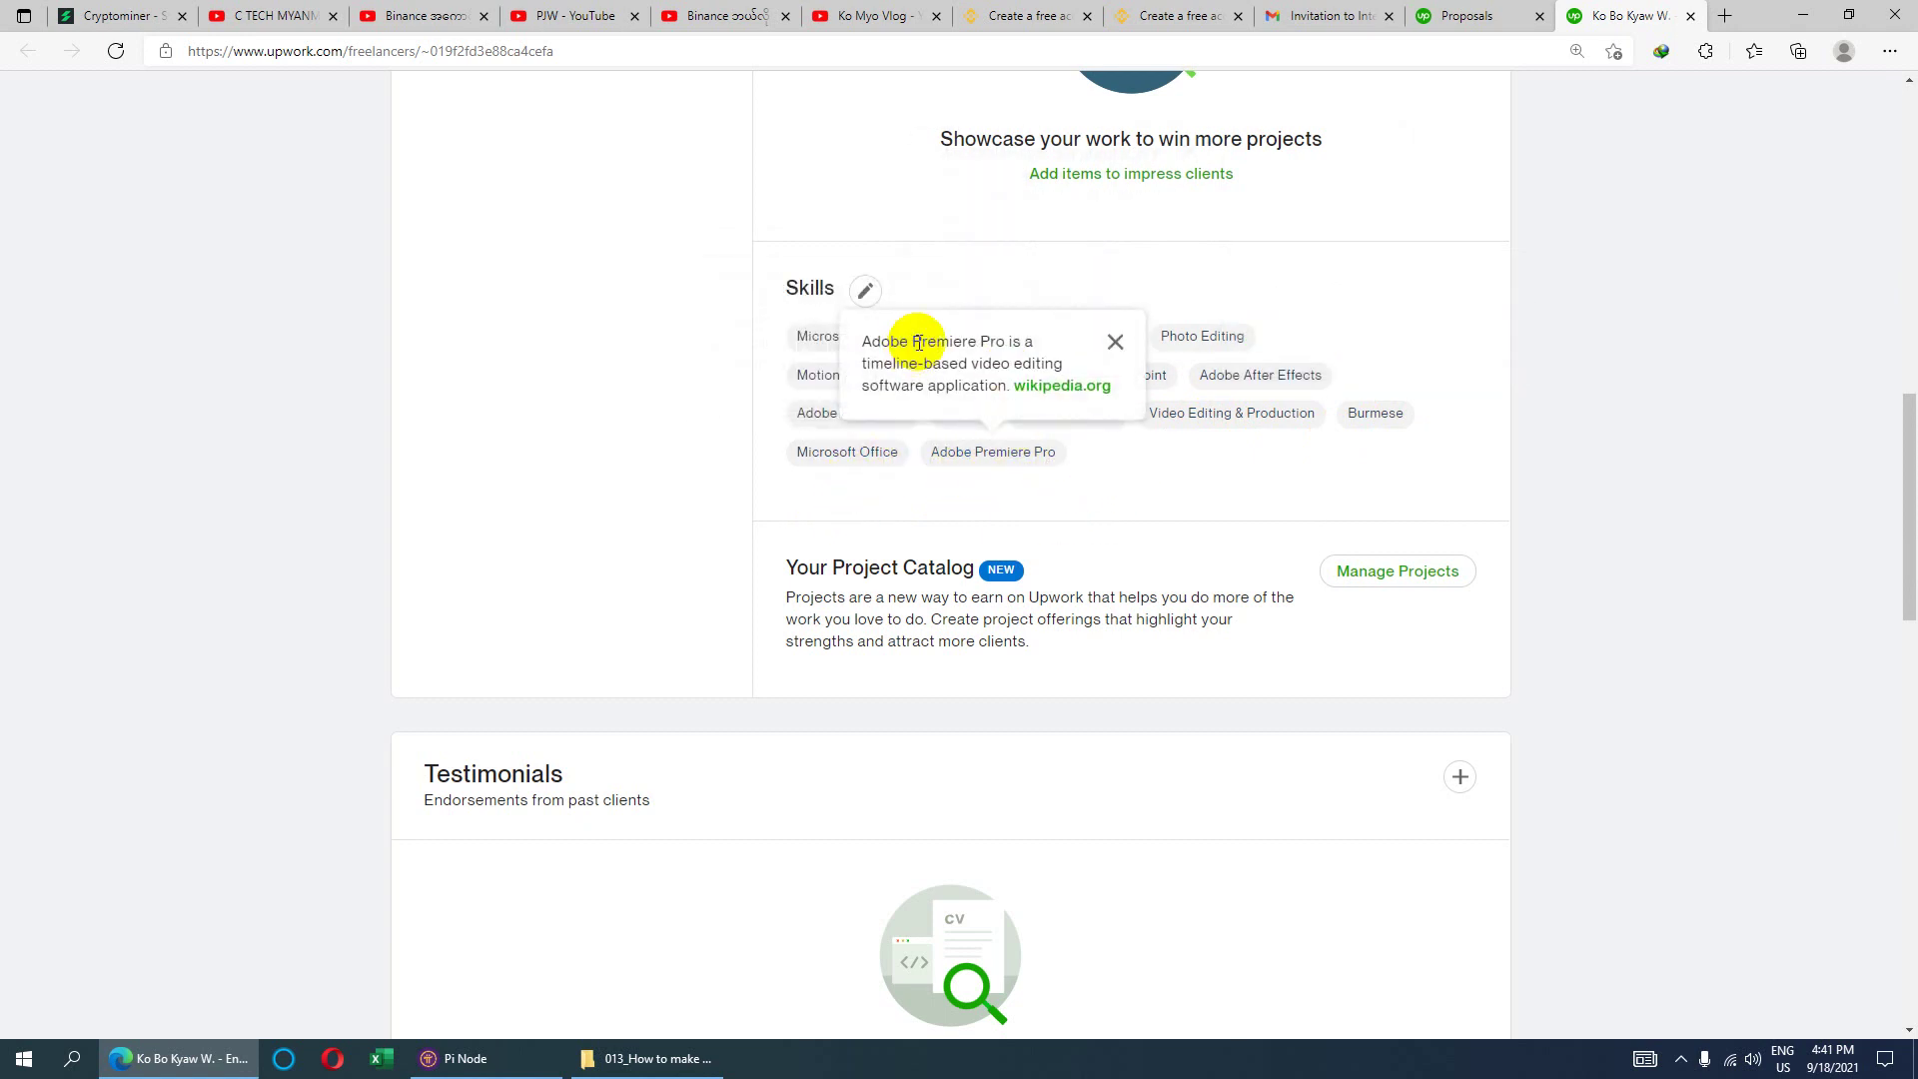
scroll(890, 417, up, 13)
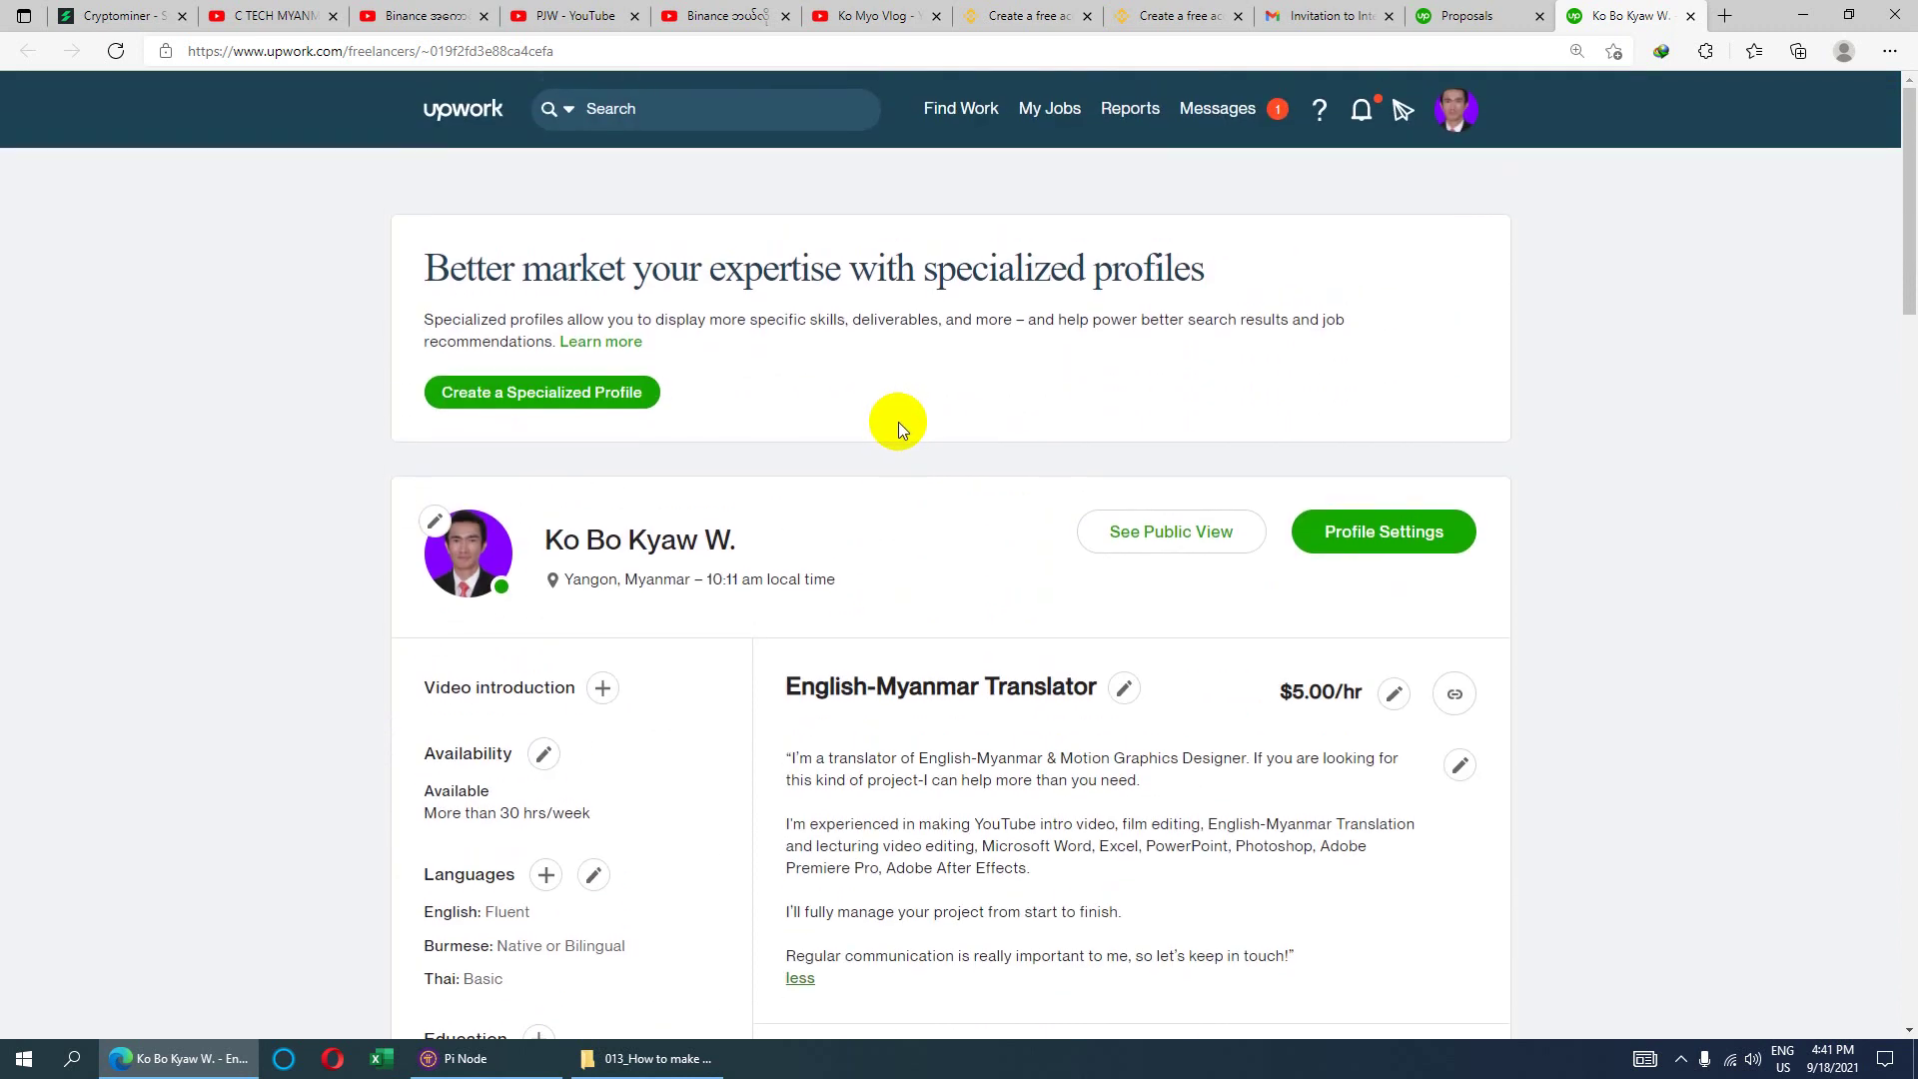
scroll(897, 421, down, 13)
mouse_move(957, 348)
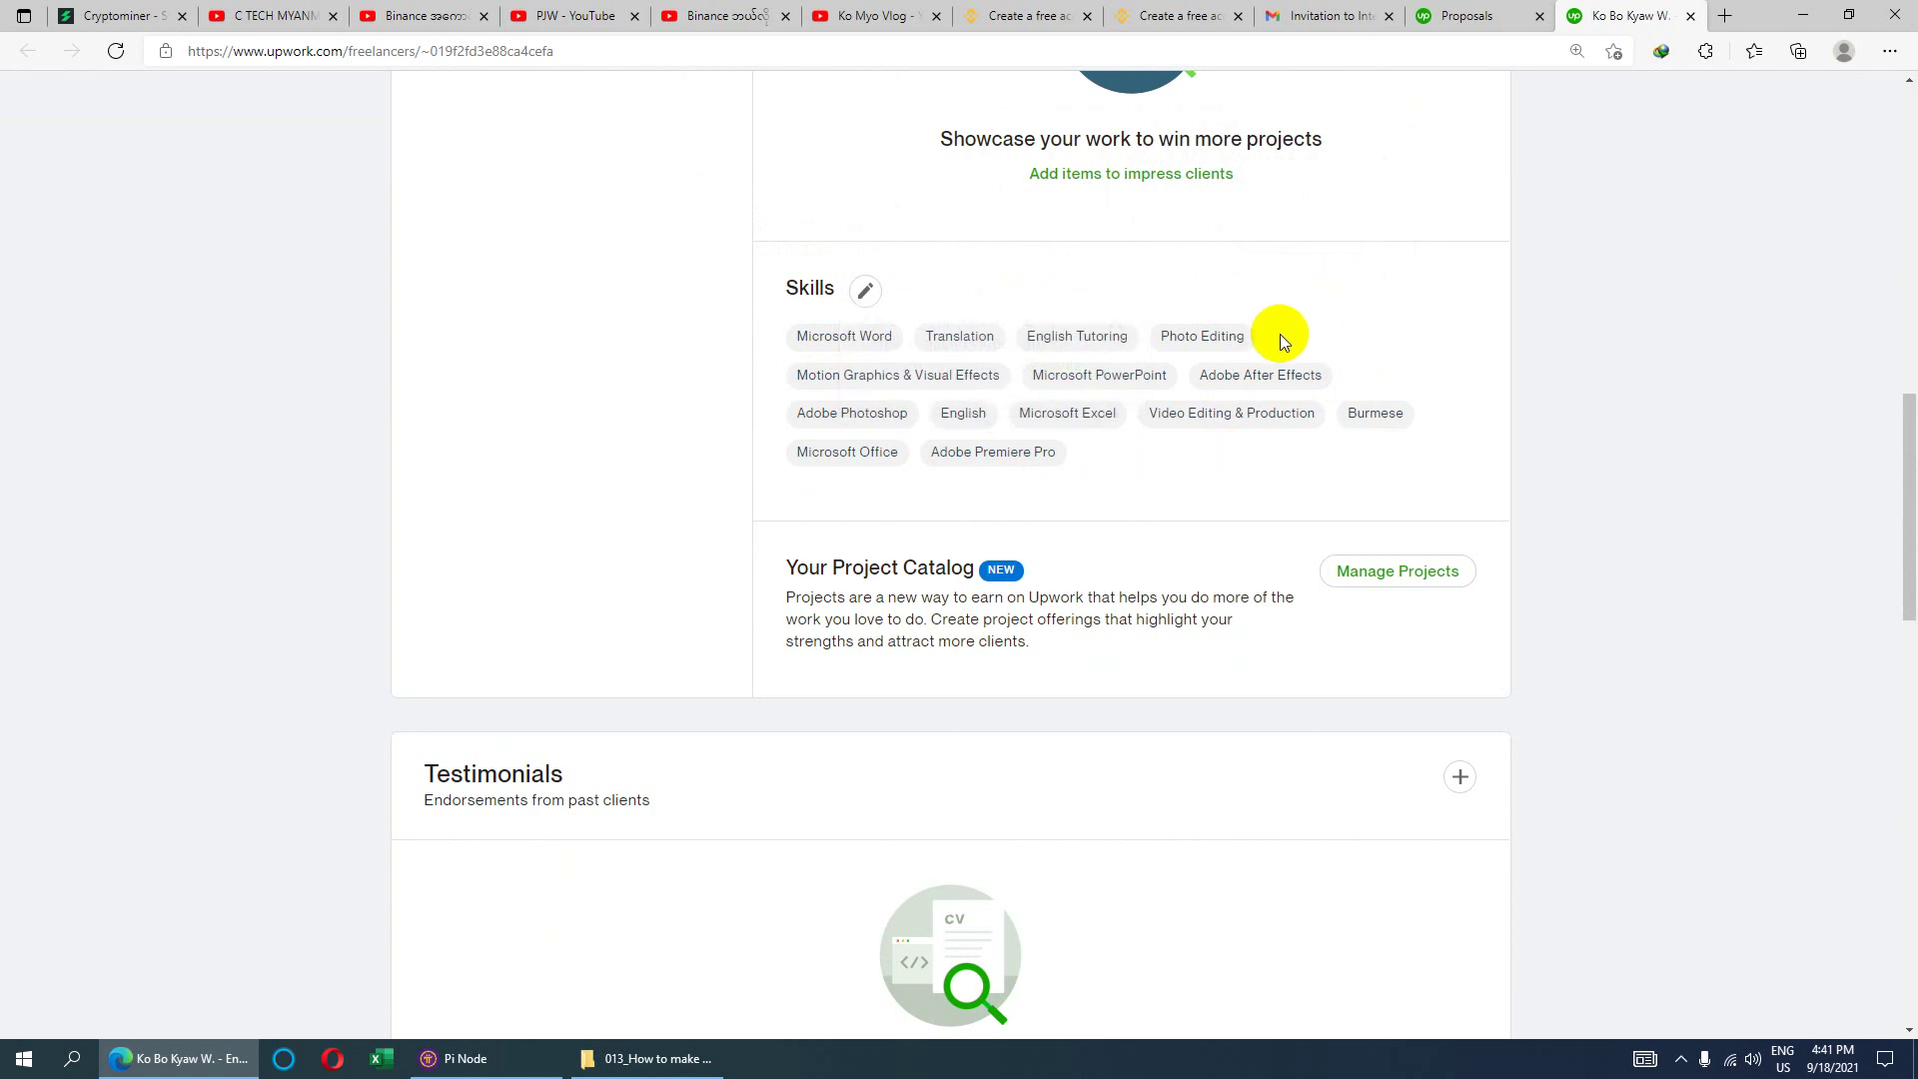
mouse_move(965, 422)
mouse_move(840, 340)
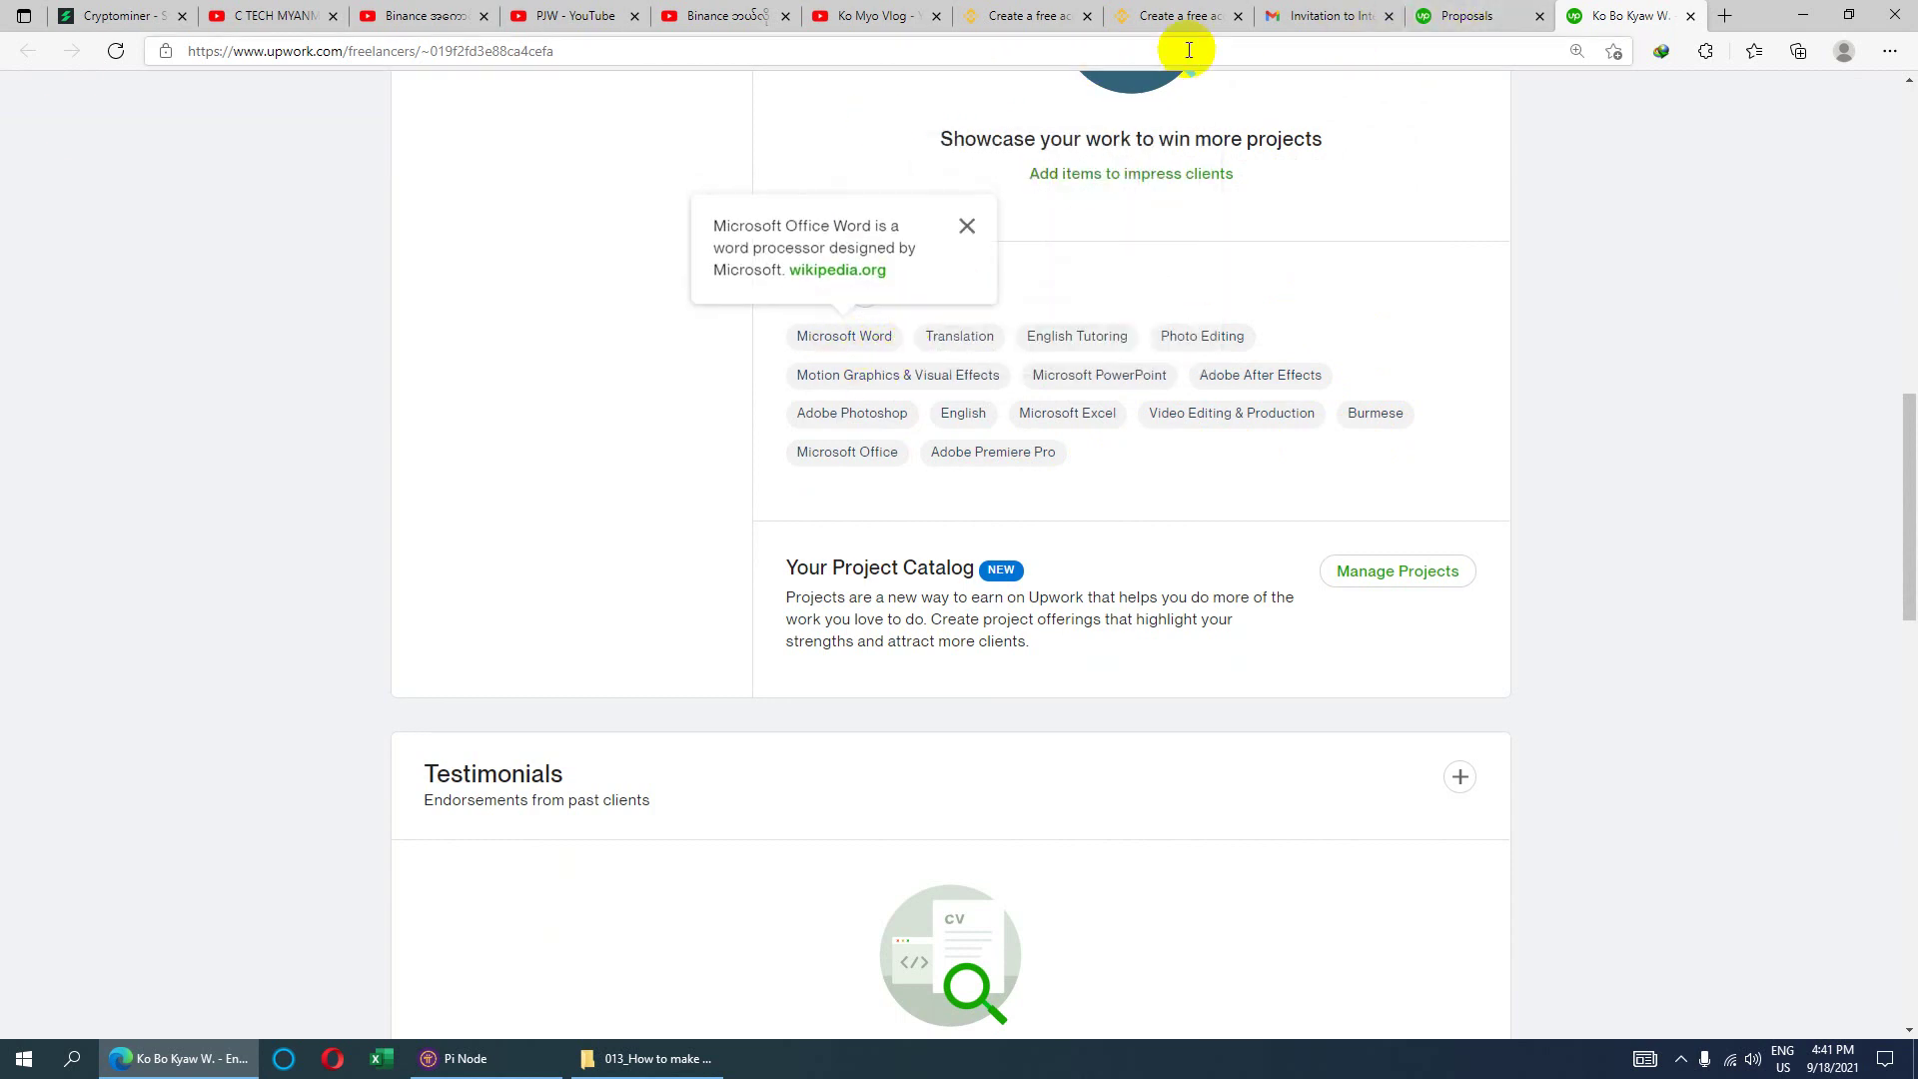
- Return to the Burmese proofreading invitation email and check its date, job terms and proposal options
click(1332, 16)
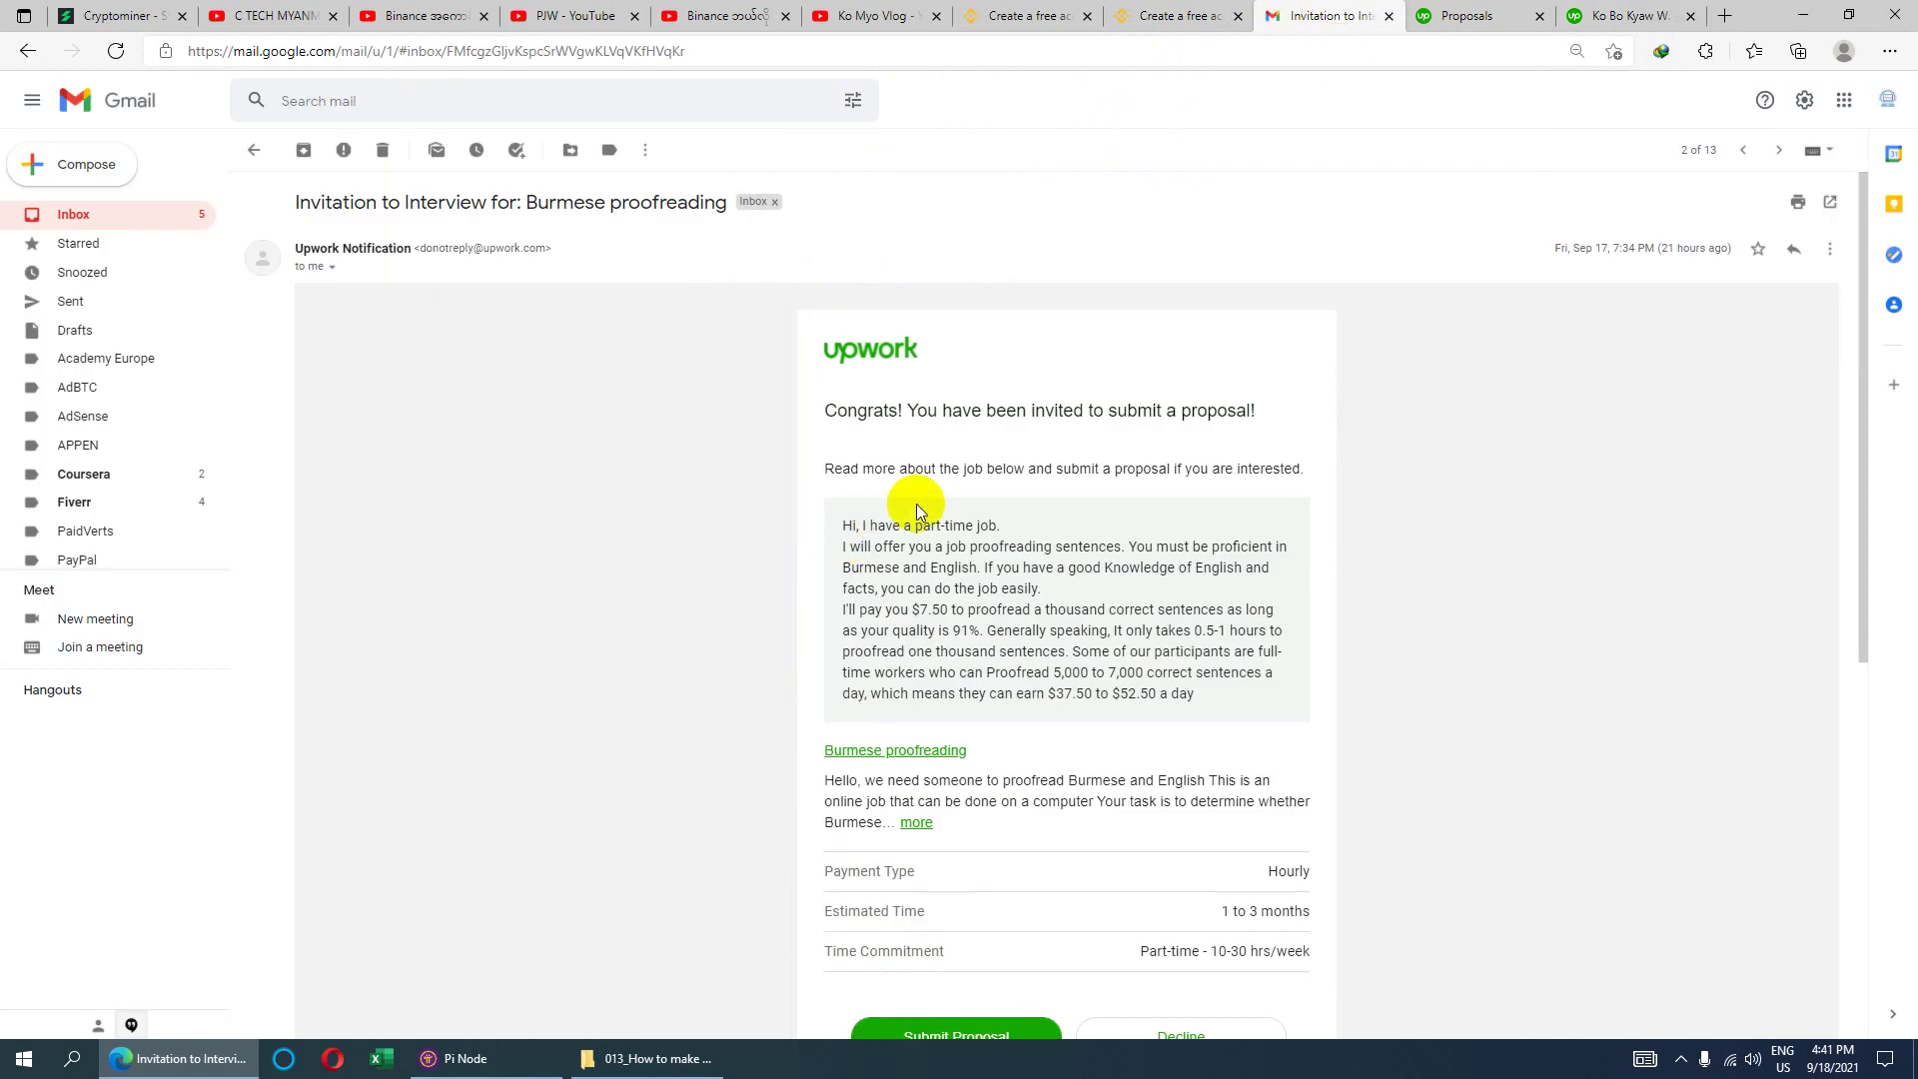
scroll(920, 512, down, 1)
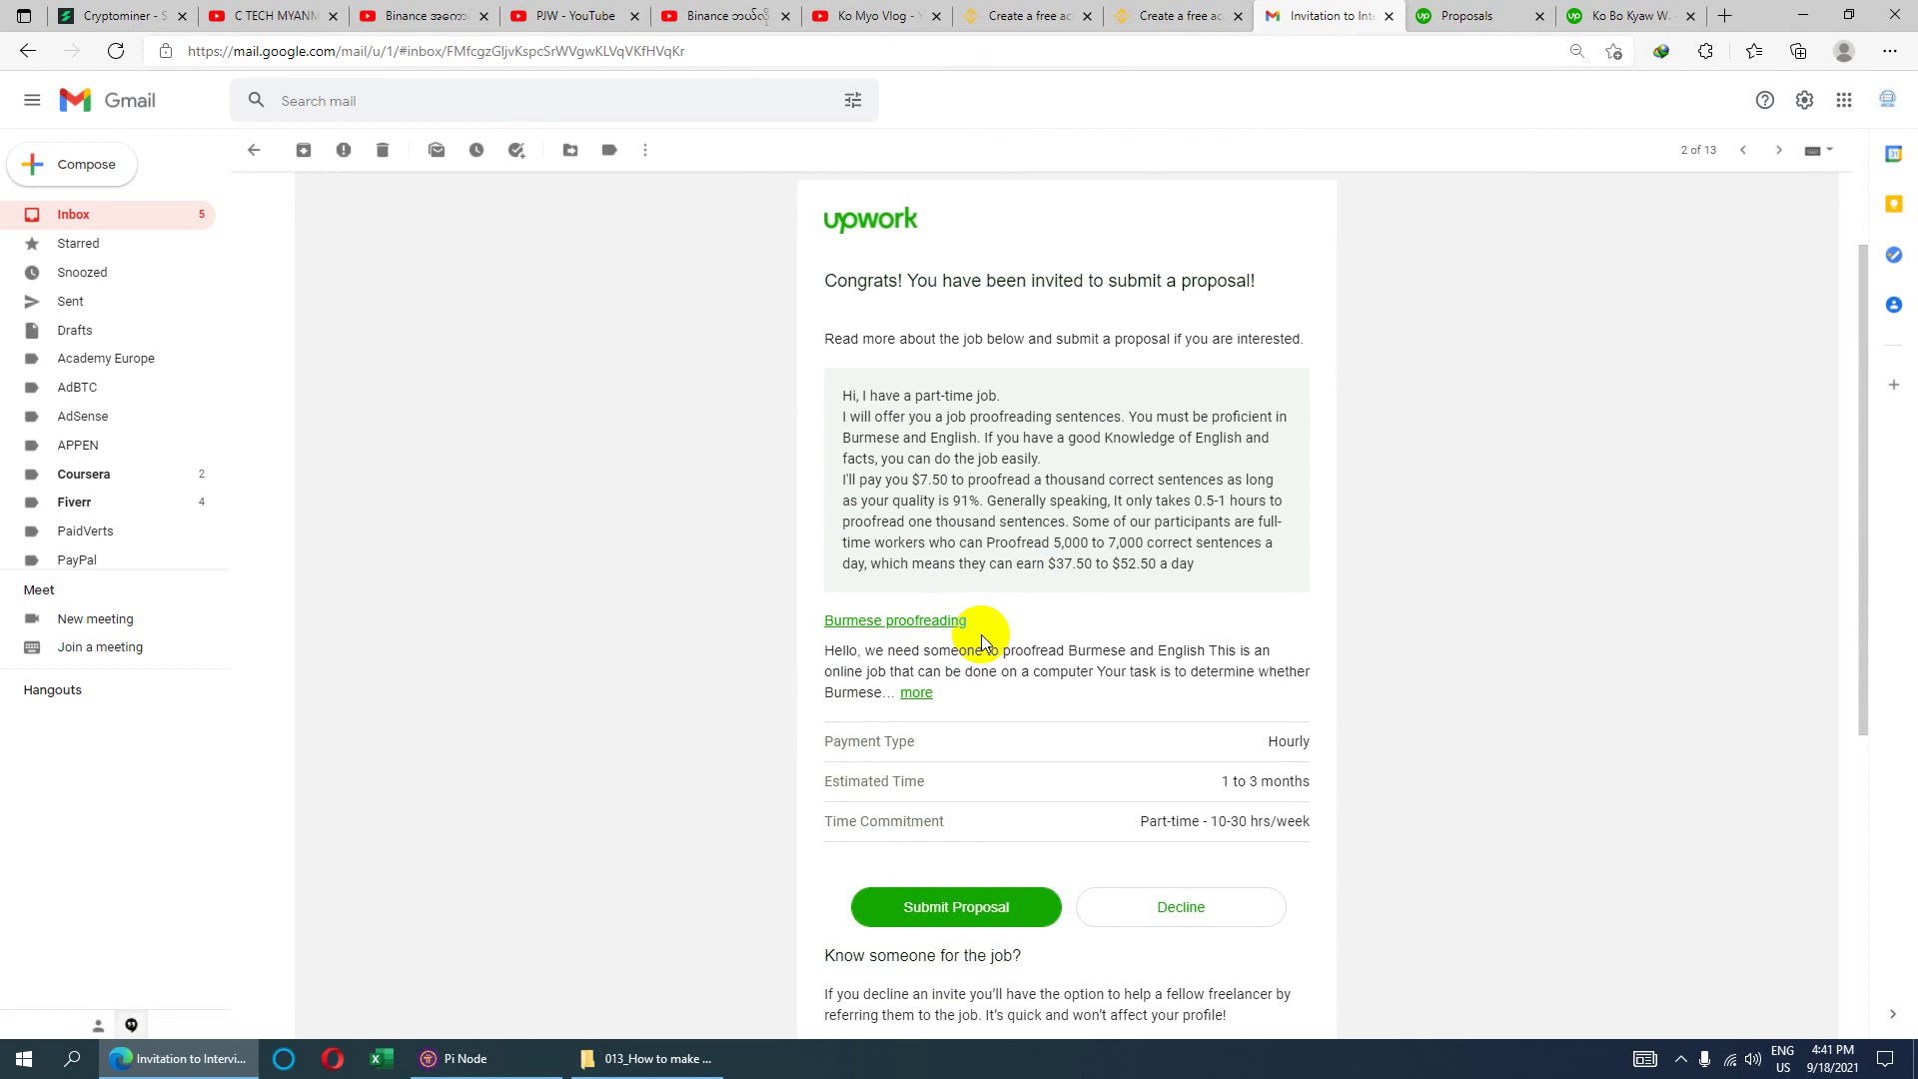
scroll(989, 504, up, 2)
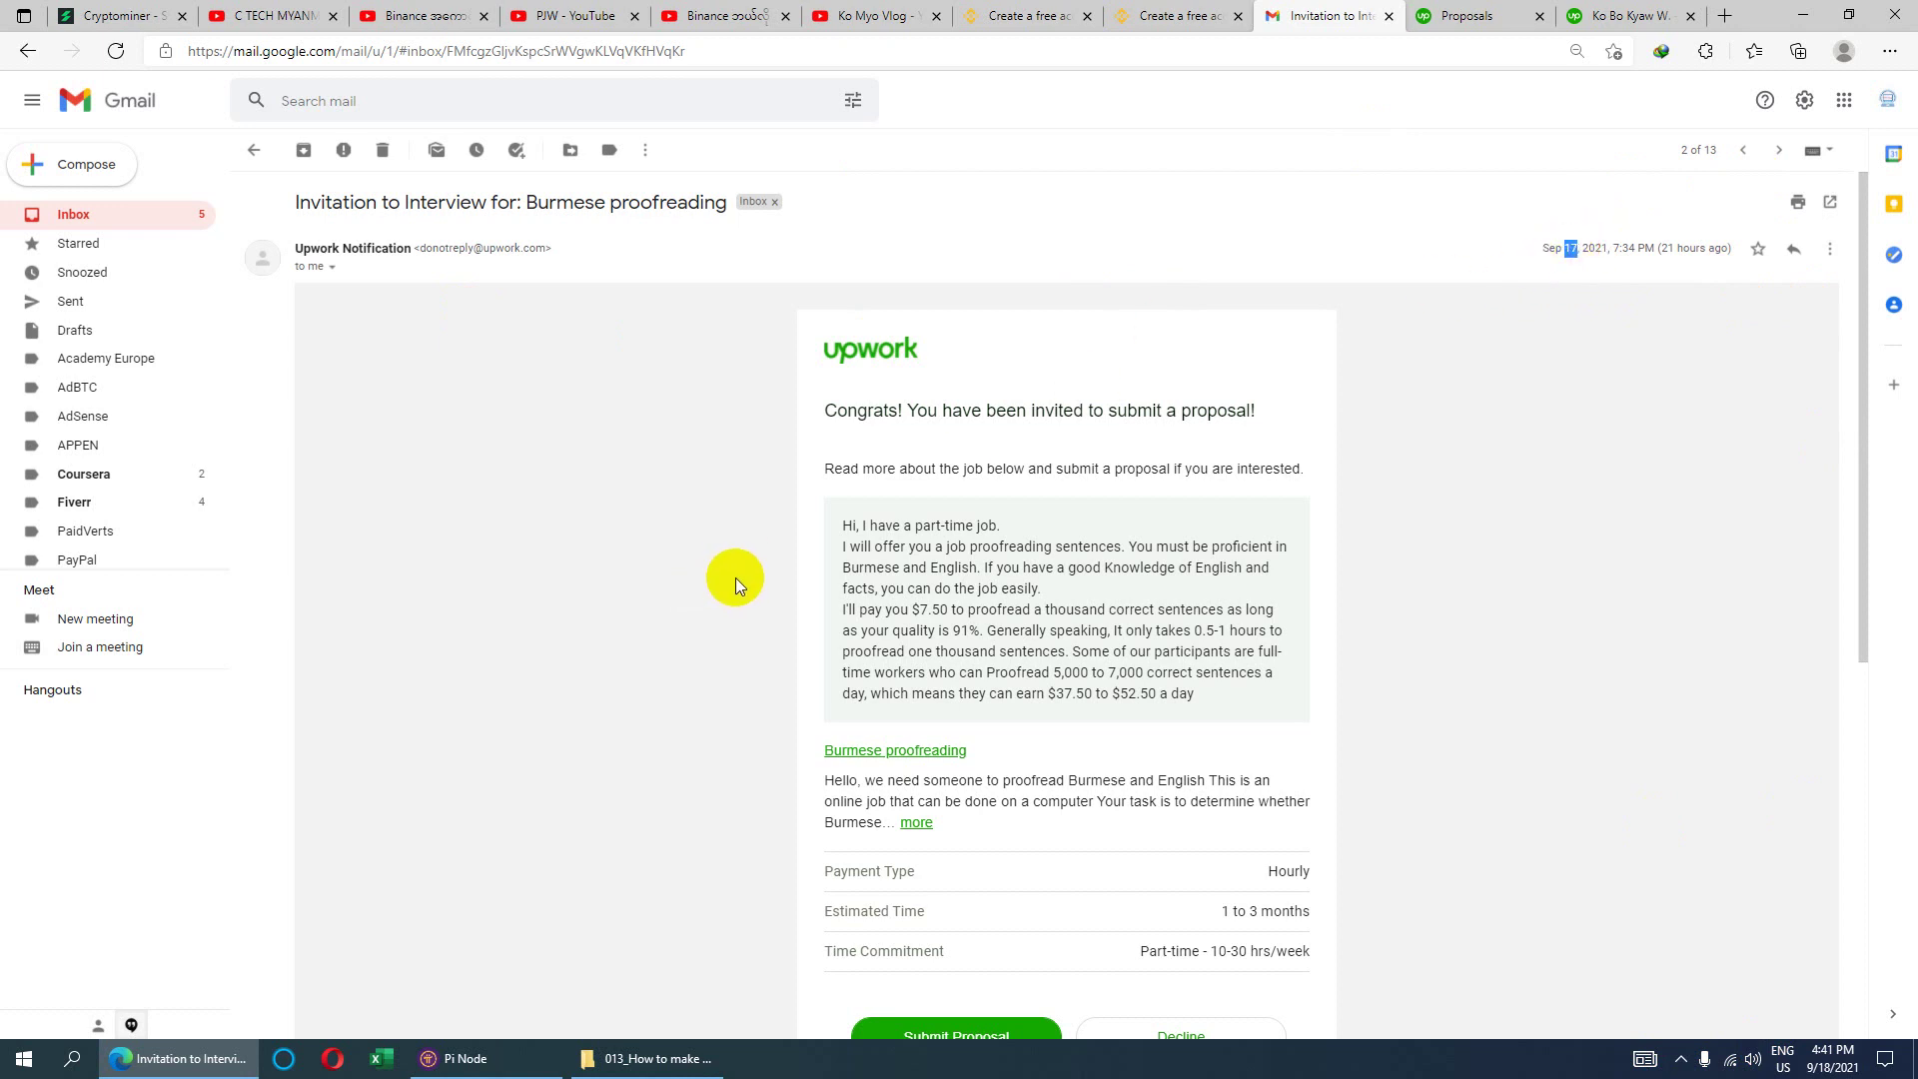
scroll(957, 628, down, 4)
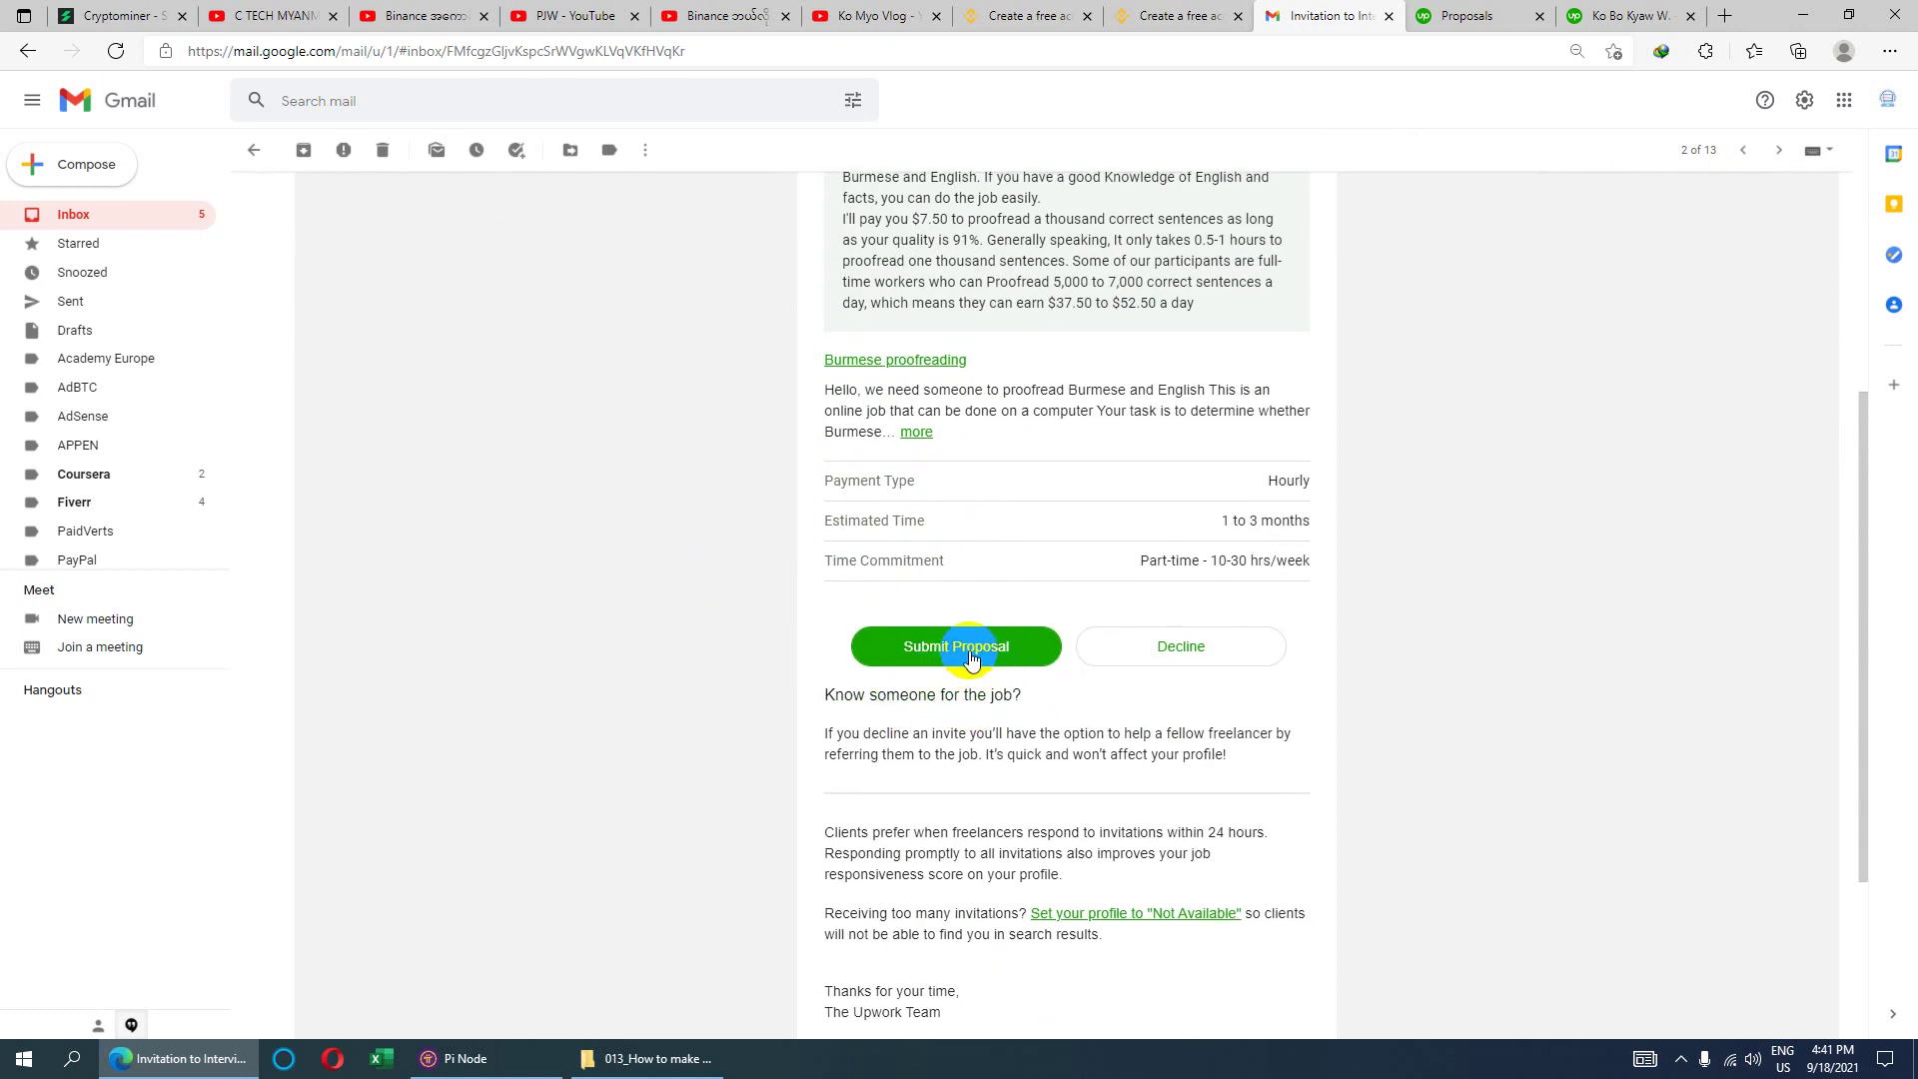
- Open the Accept interview proposal for the Burmese proofreading job and review its job details, terms, cover letter and screening questions
click(978, 666)
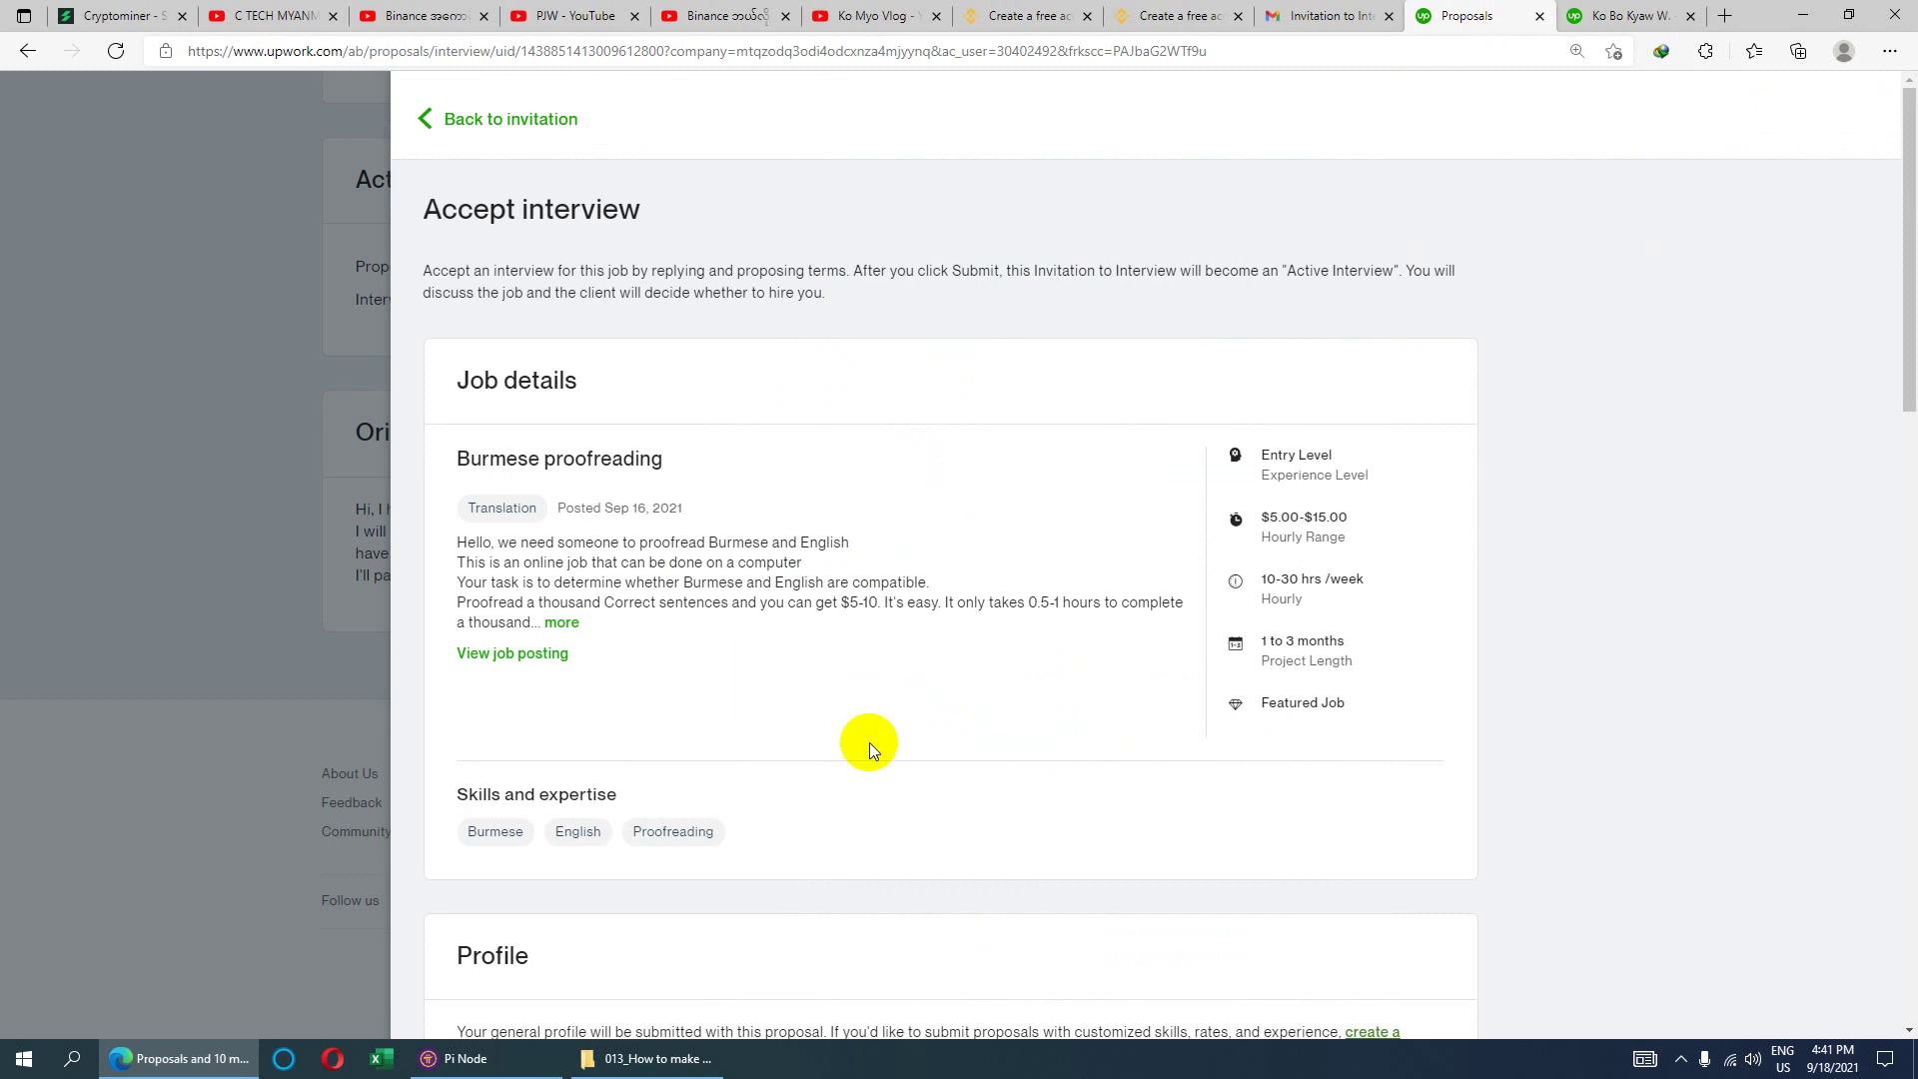
scroll(806, 654, down, 3)
scroll(805, 653, down, 15)
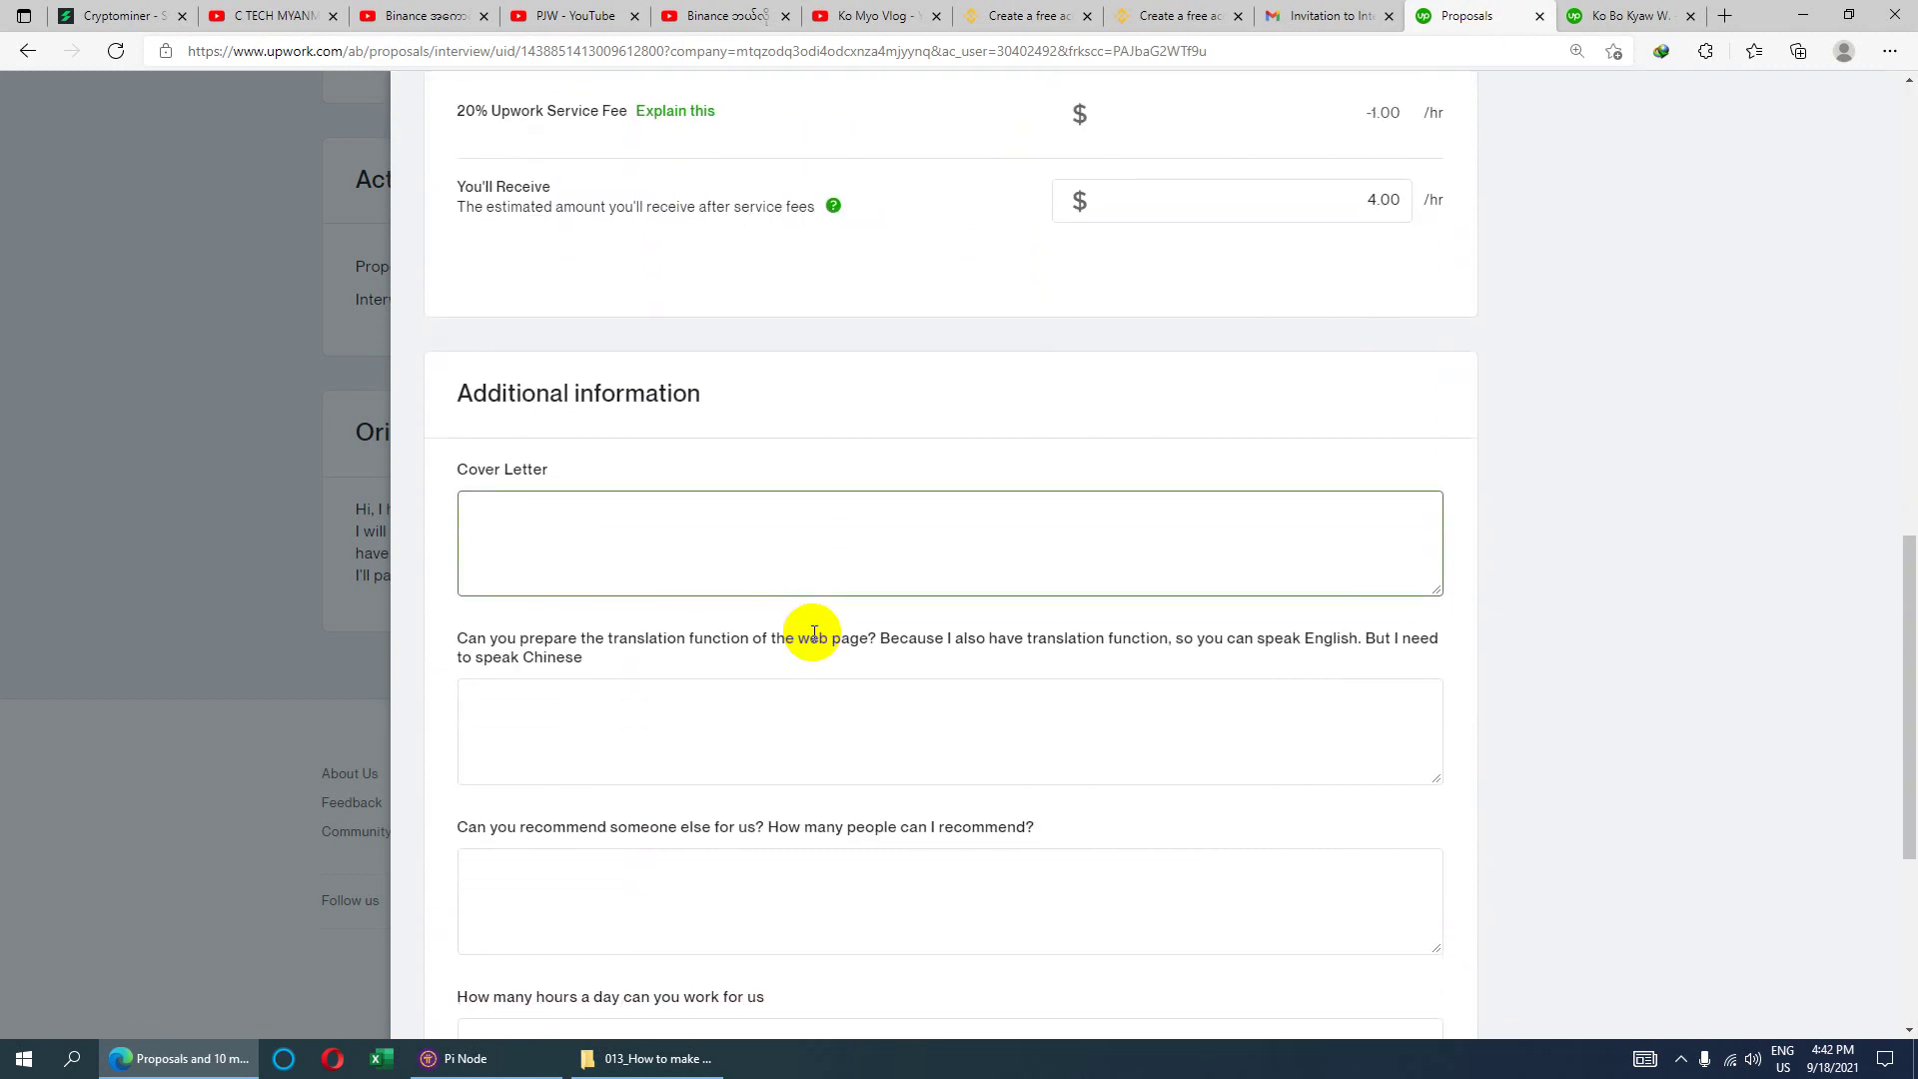
scroll(814, 633, up, 18)
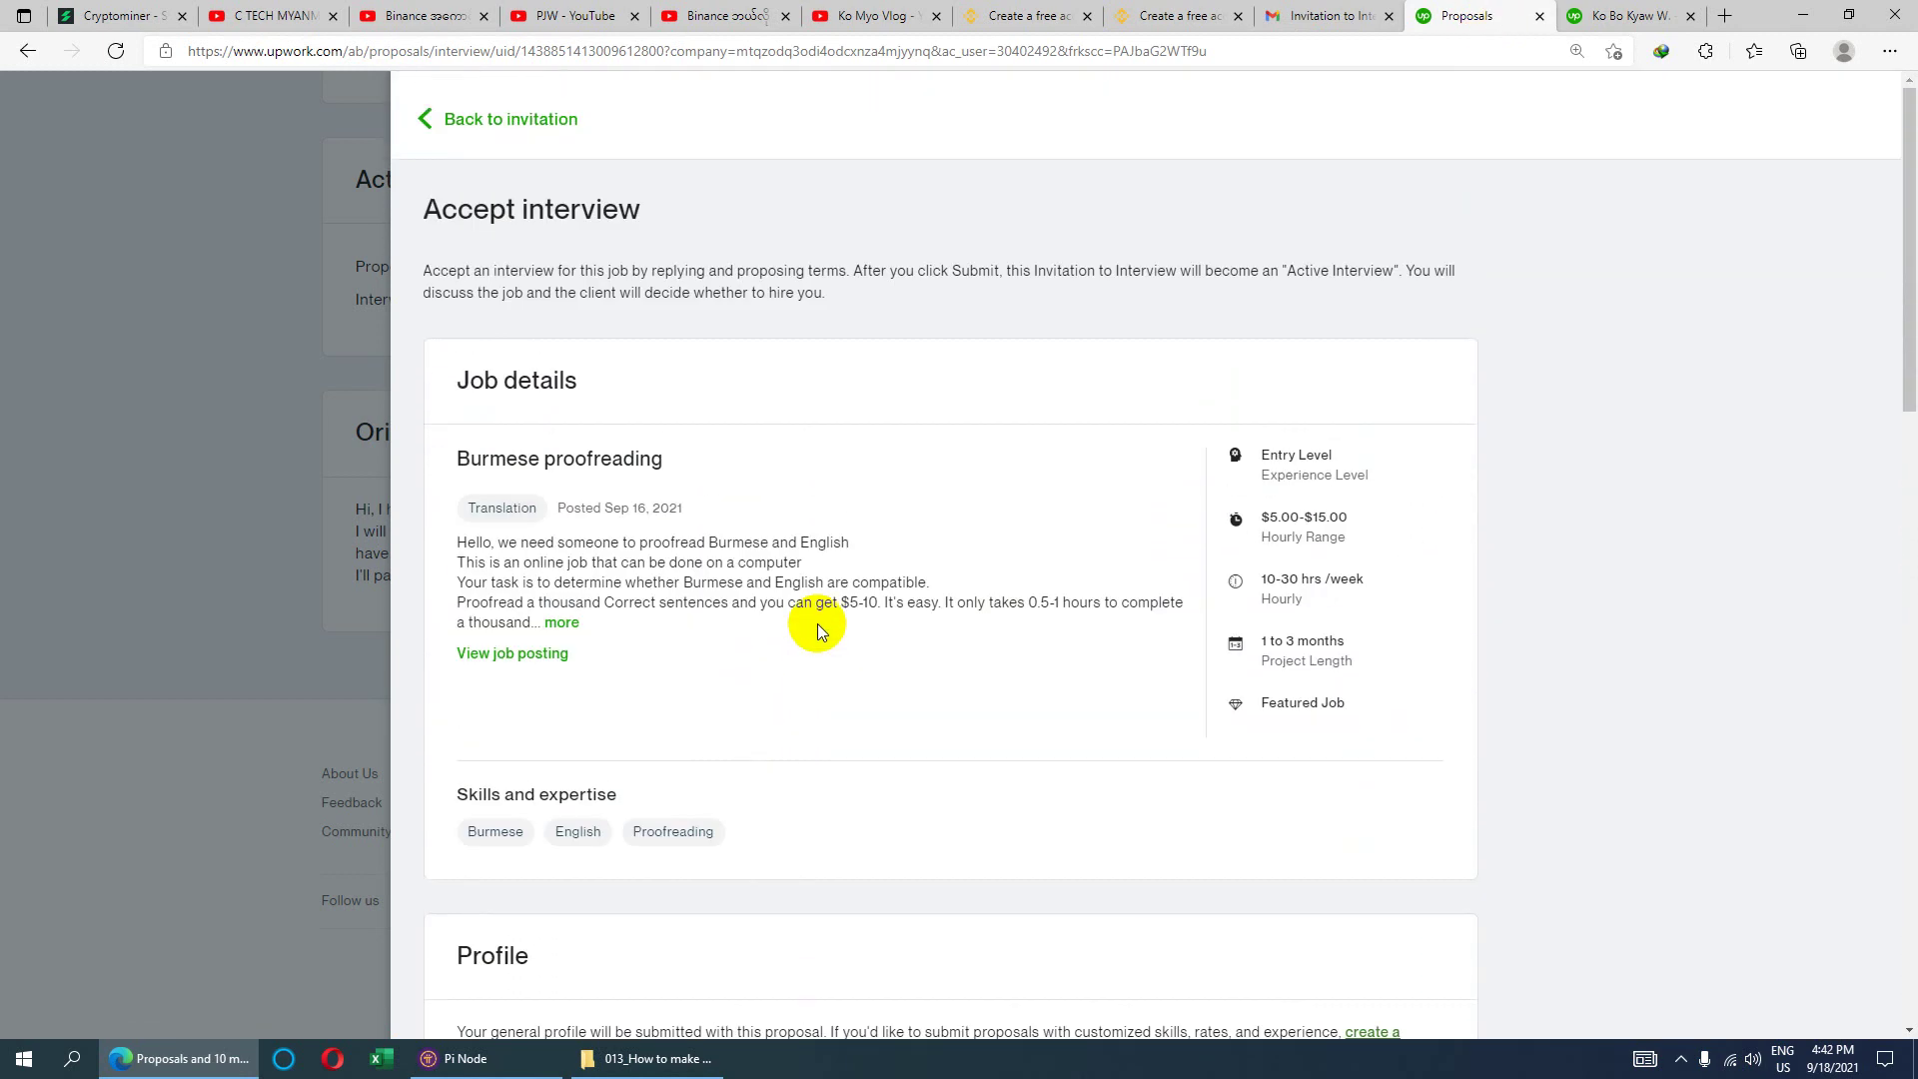
scroll(815, 615, down, 15)
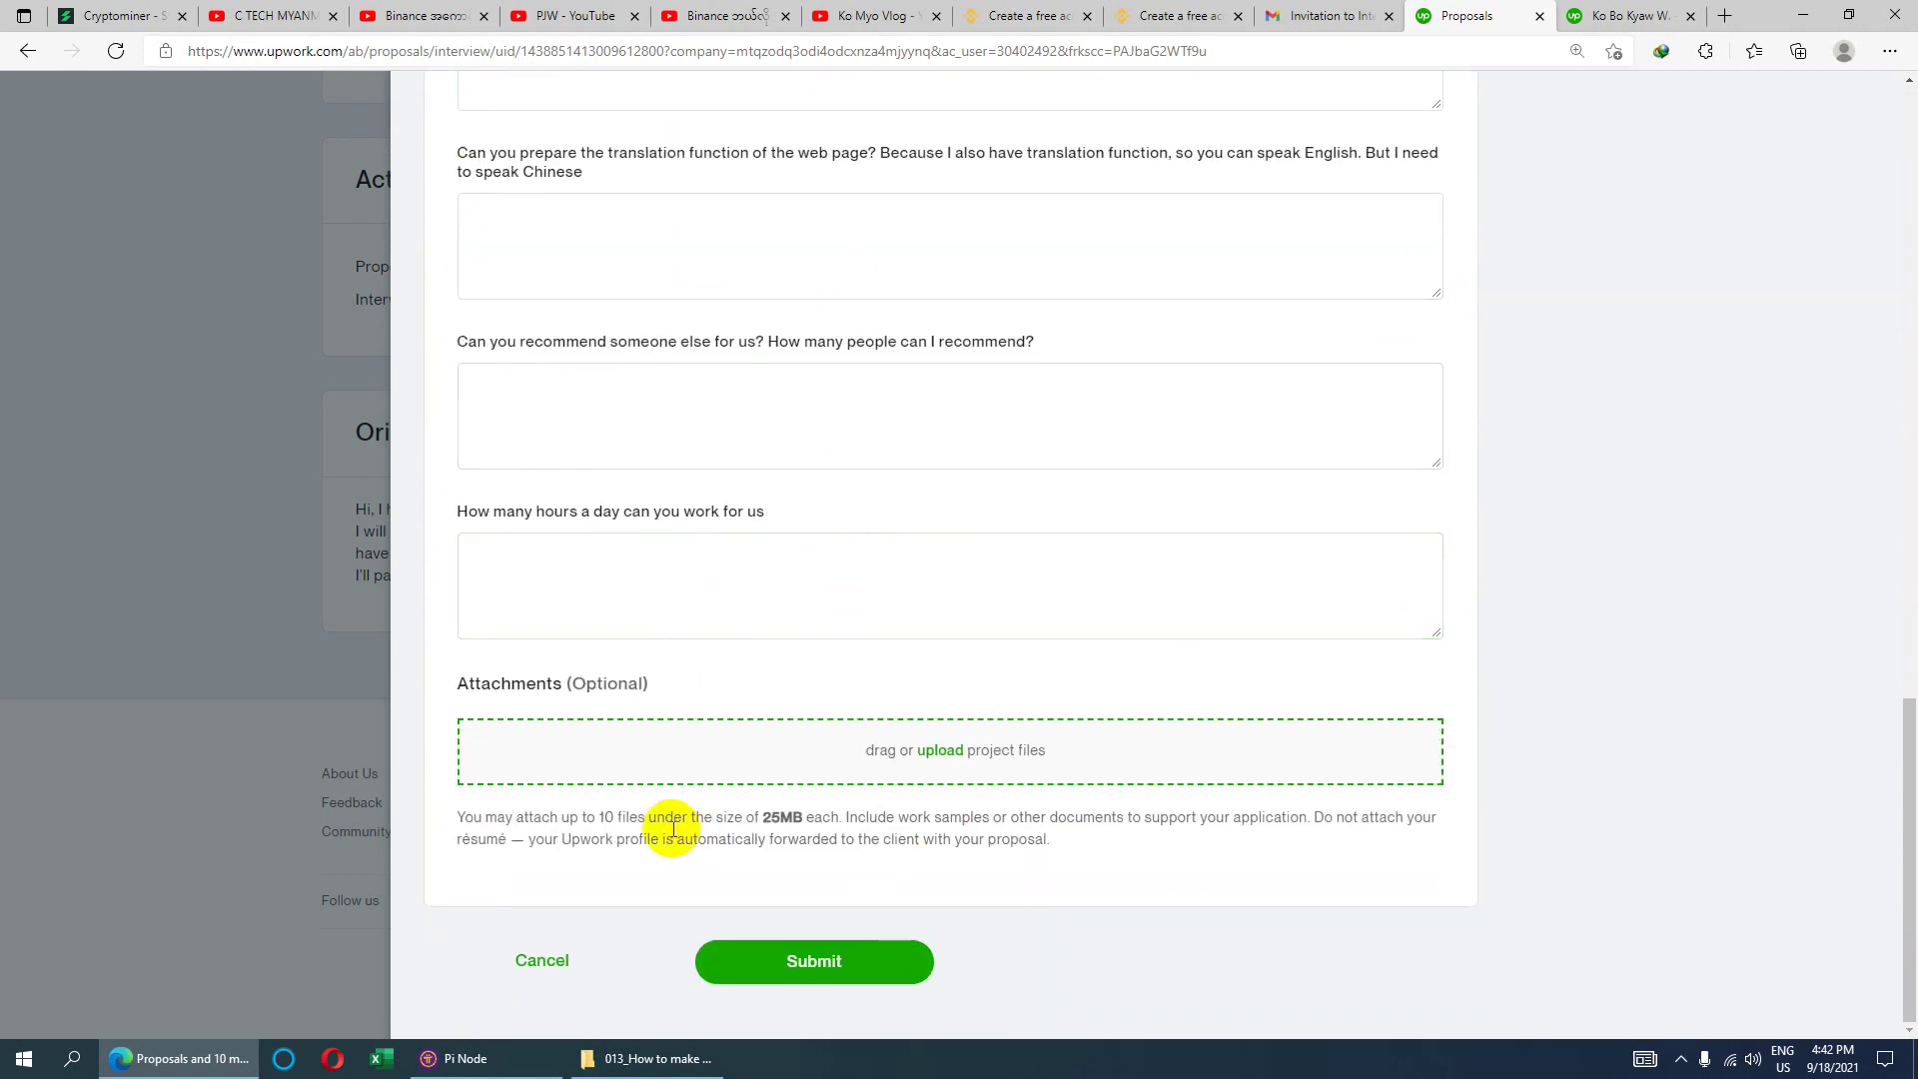
scroll(1083, 781, up, 10)
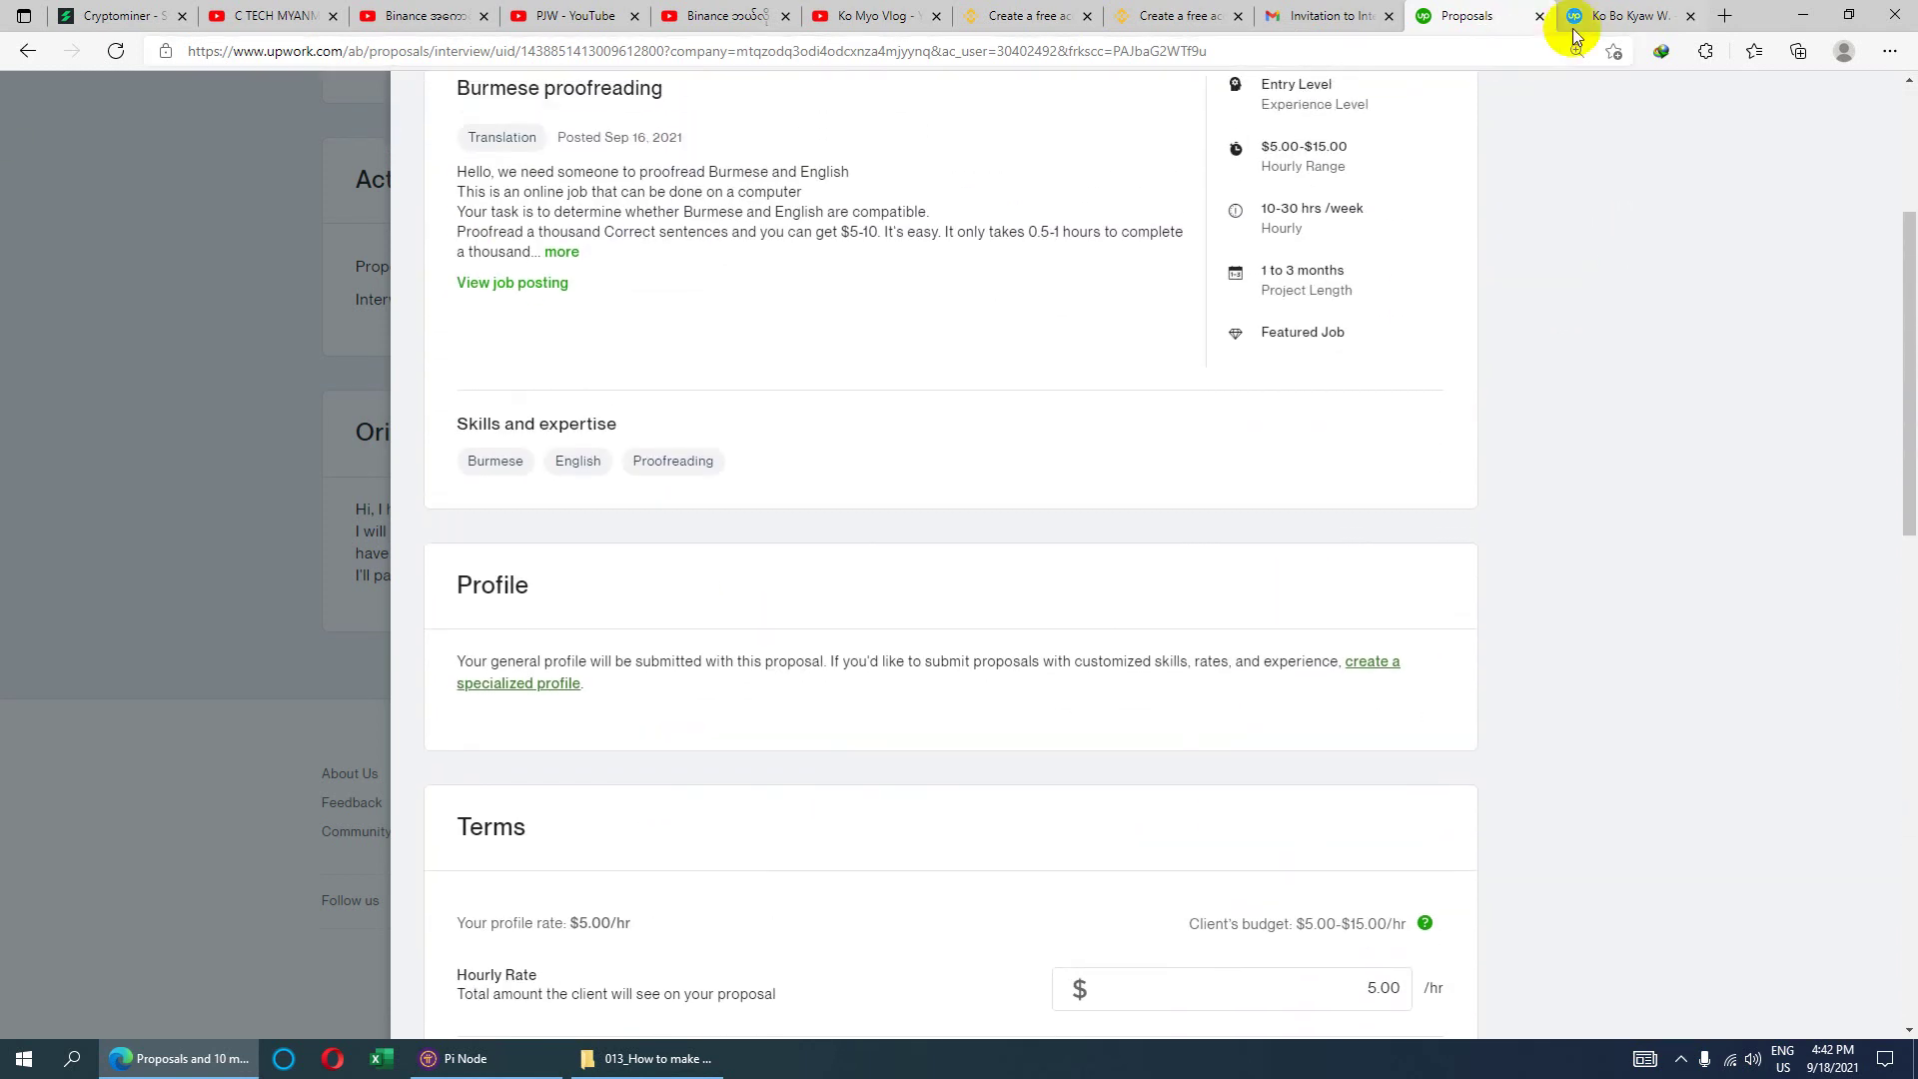
- Go back to the Upwork freelancer profile and look through it from the overview and skills down to Other Experiences
click(1577, 20)
scroll(1067, 504, up, 15)
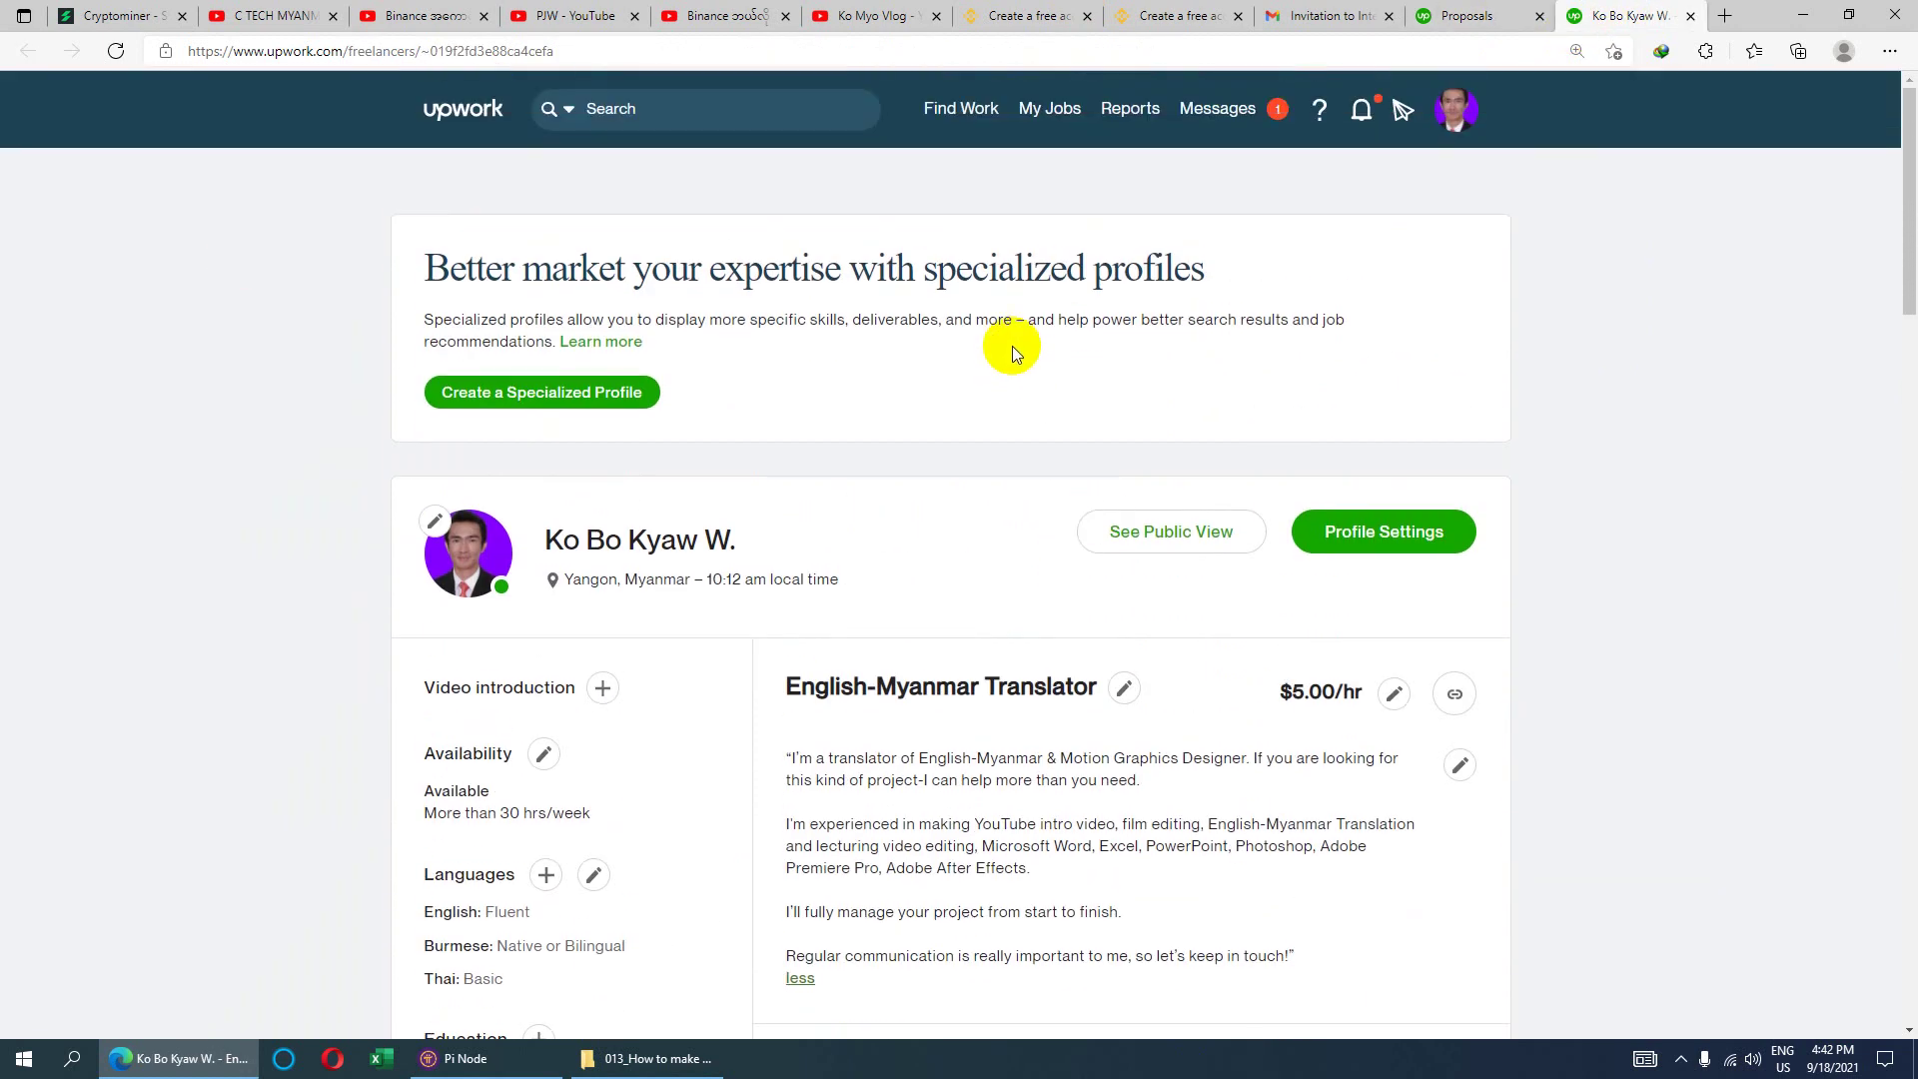
scroll(1014, 349, down, 6)
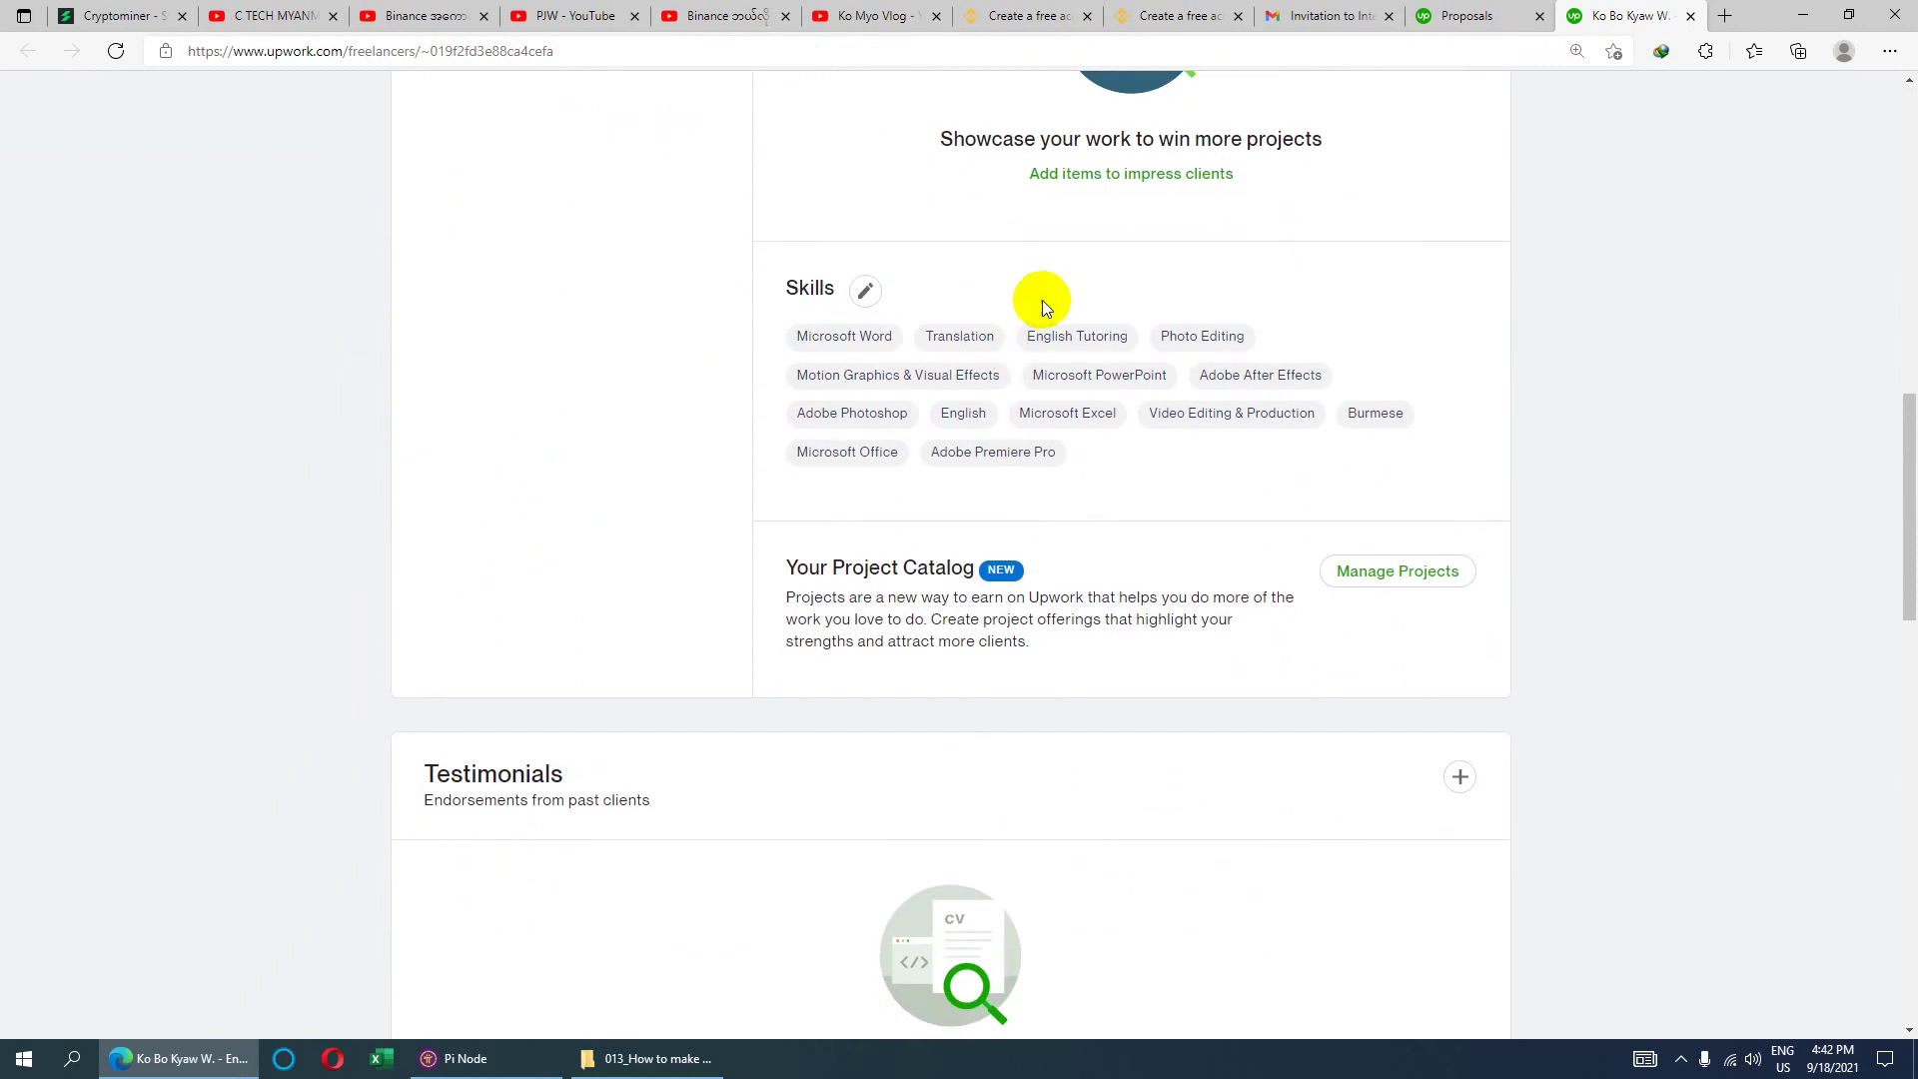
scroll(1022, 314, up, 3)
scroll(1207, 534, down, 6)
scroll(1206, 534, down, 14)
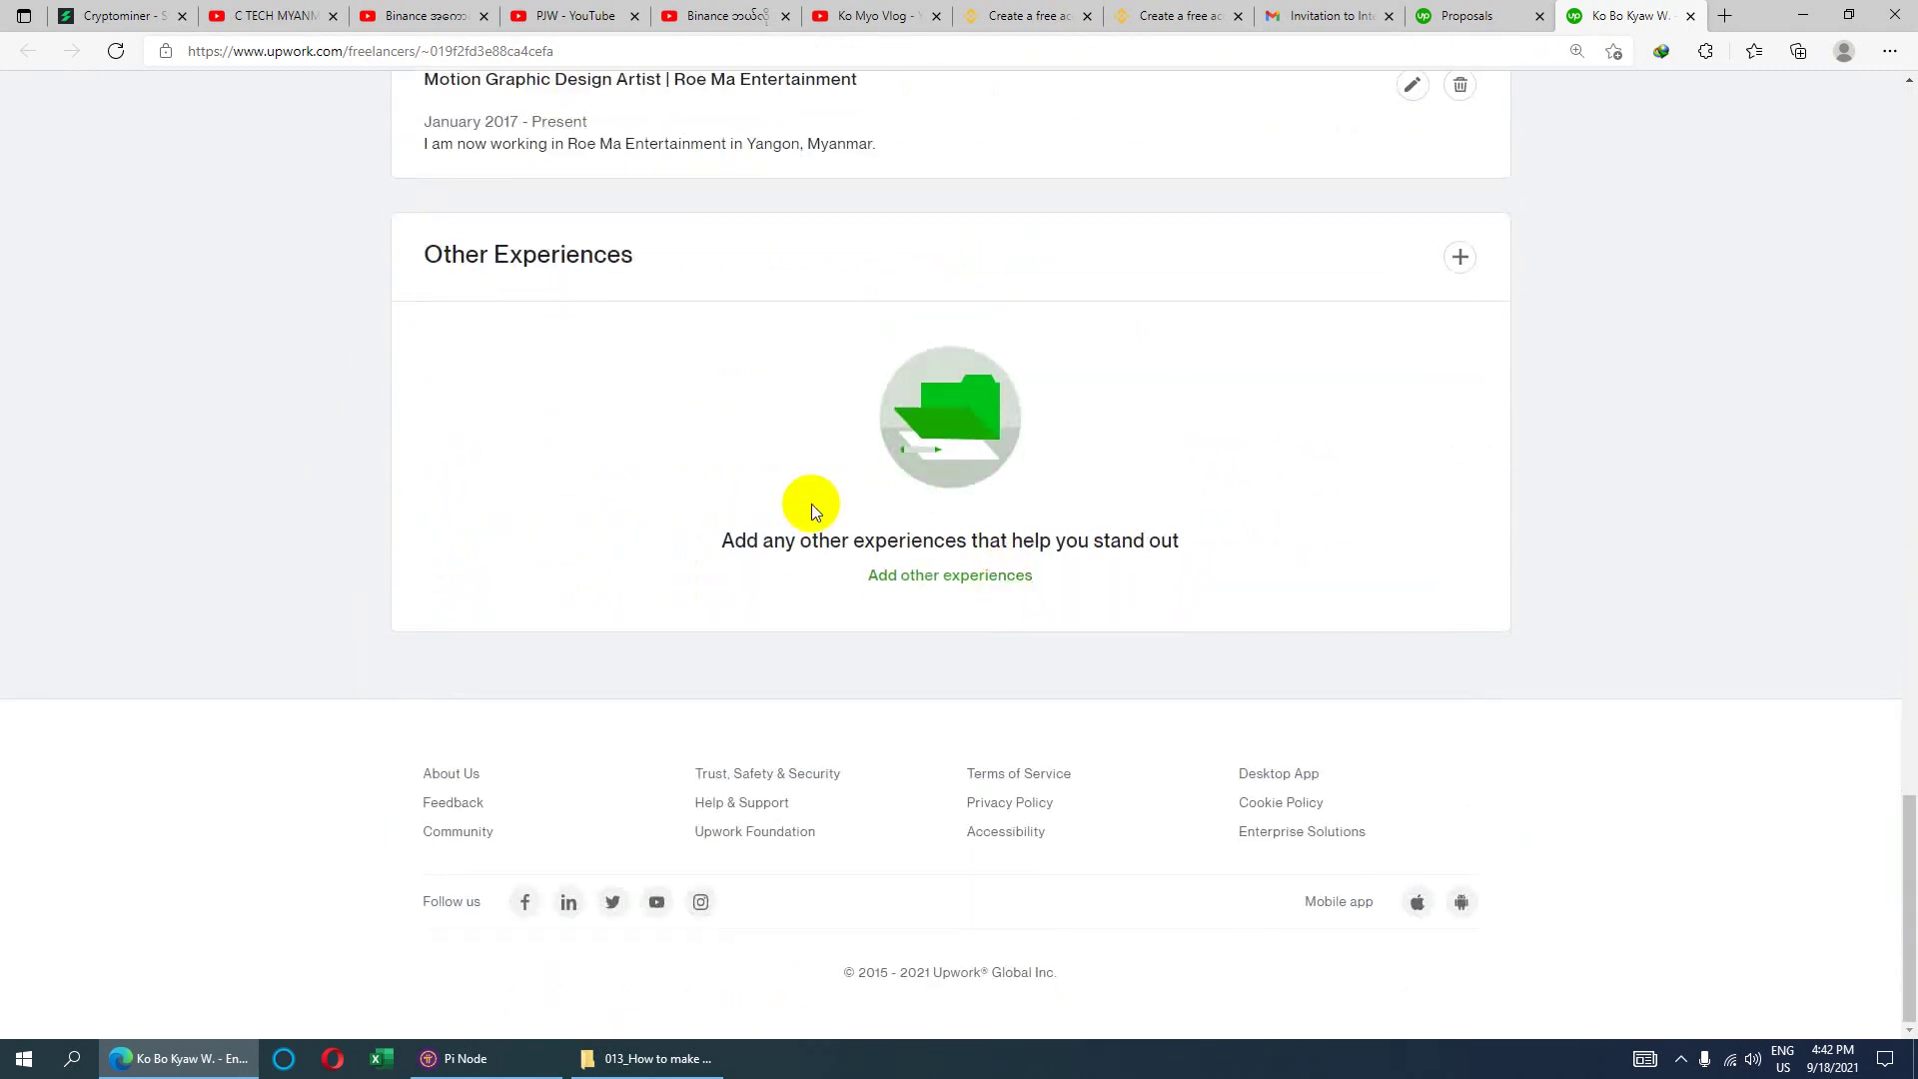
- Look over the Employment history, Certifications and Testimonials sections of the Upwork freelancer profile
scroll(1004, 542, up, 5)
scroll(1005, 543, up, 5)
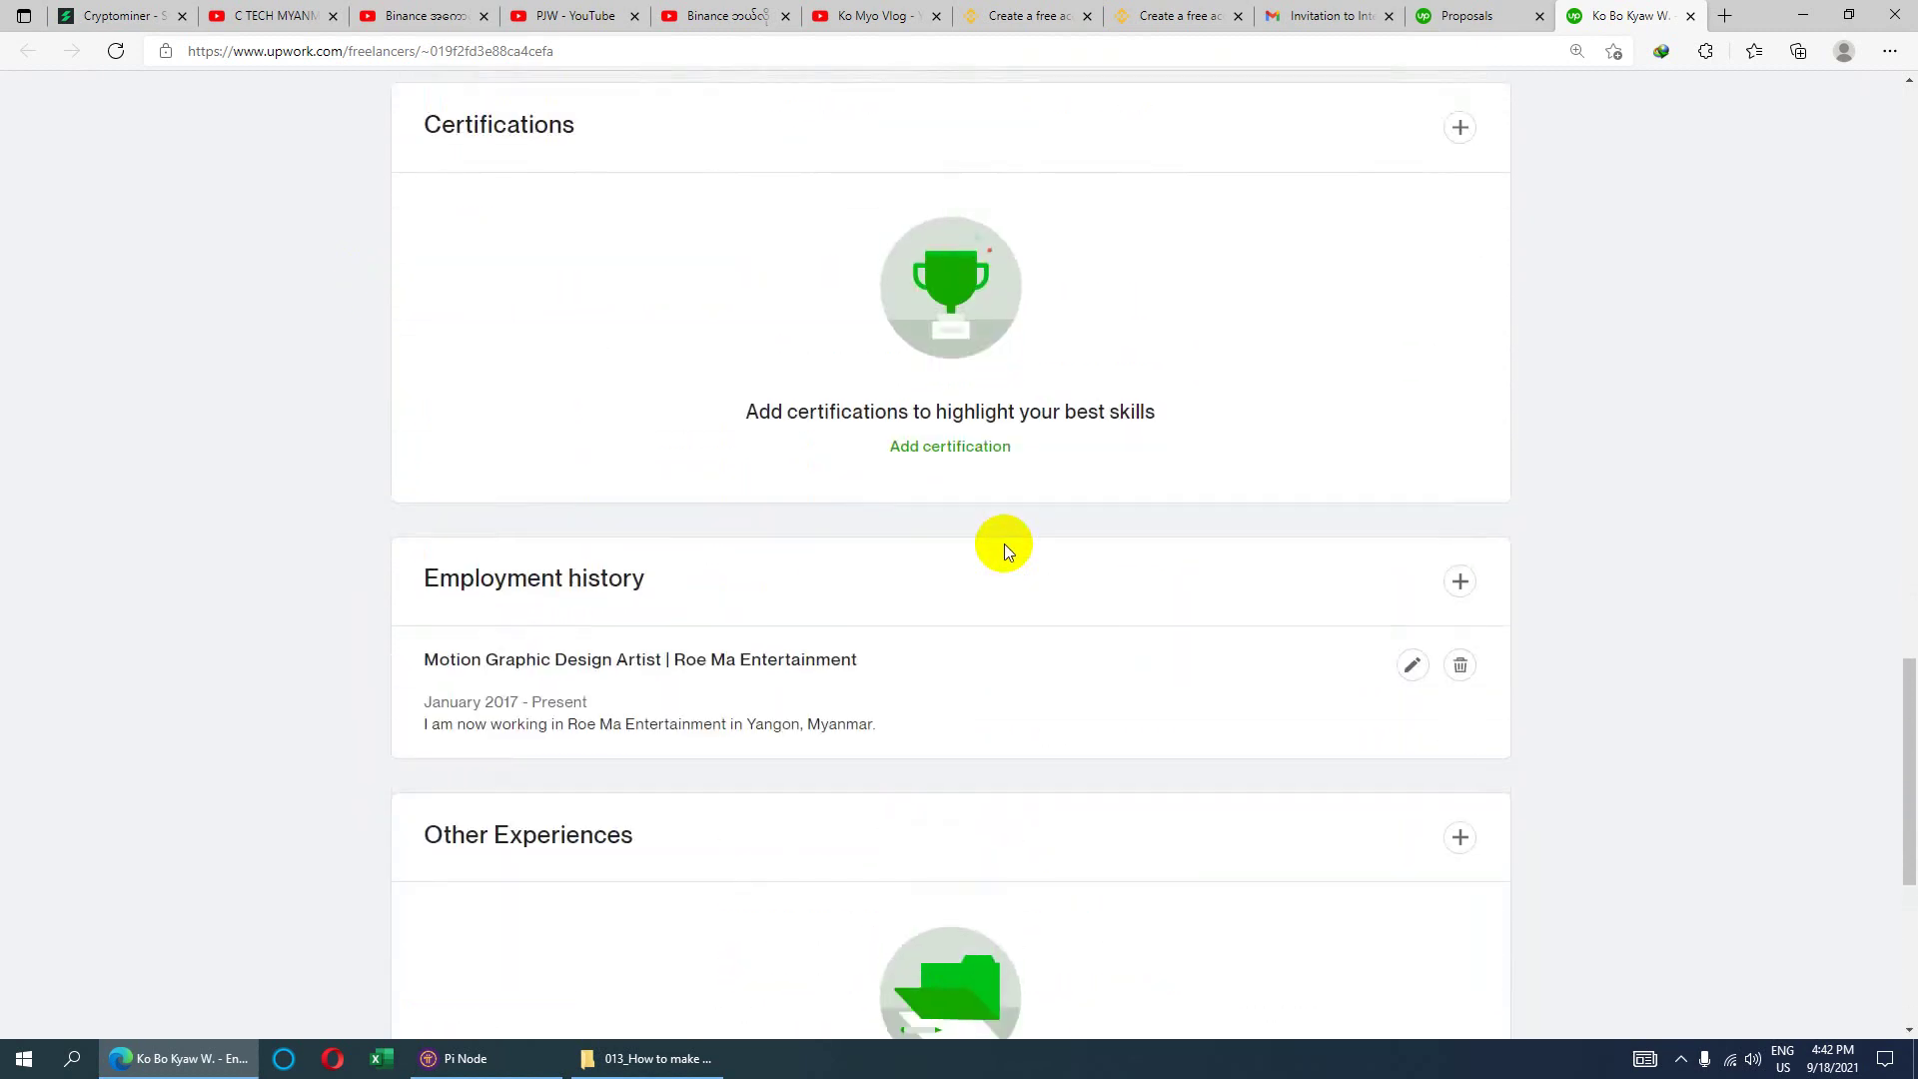
scroll(537, 399, down, 1)
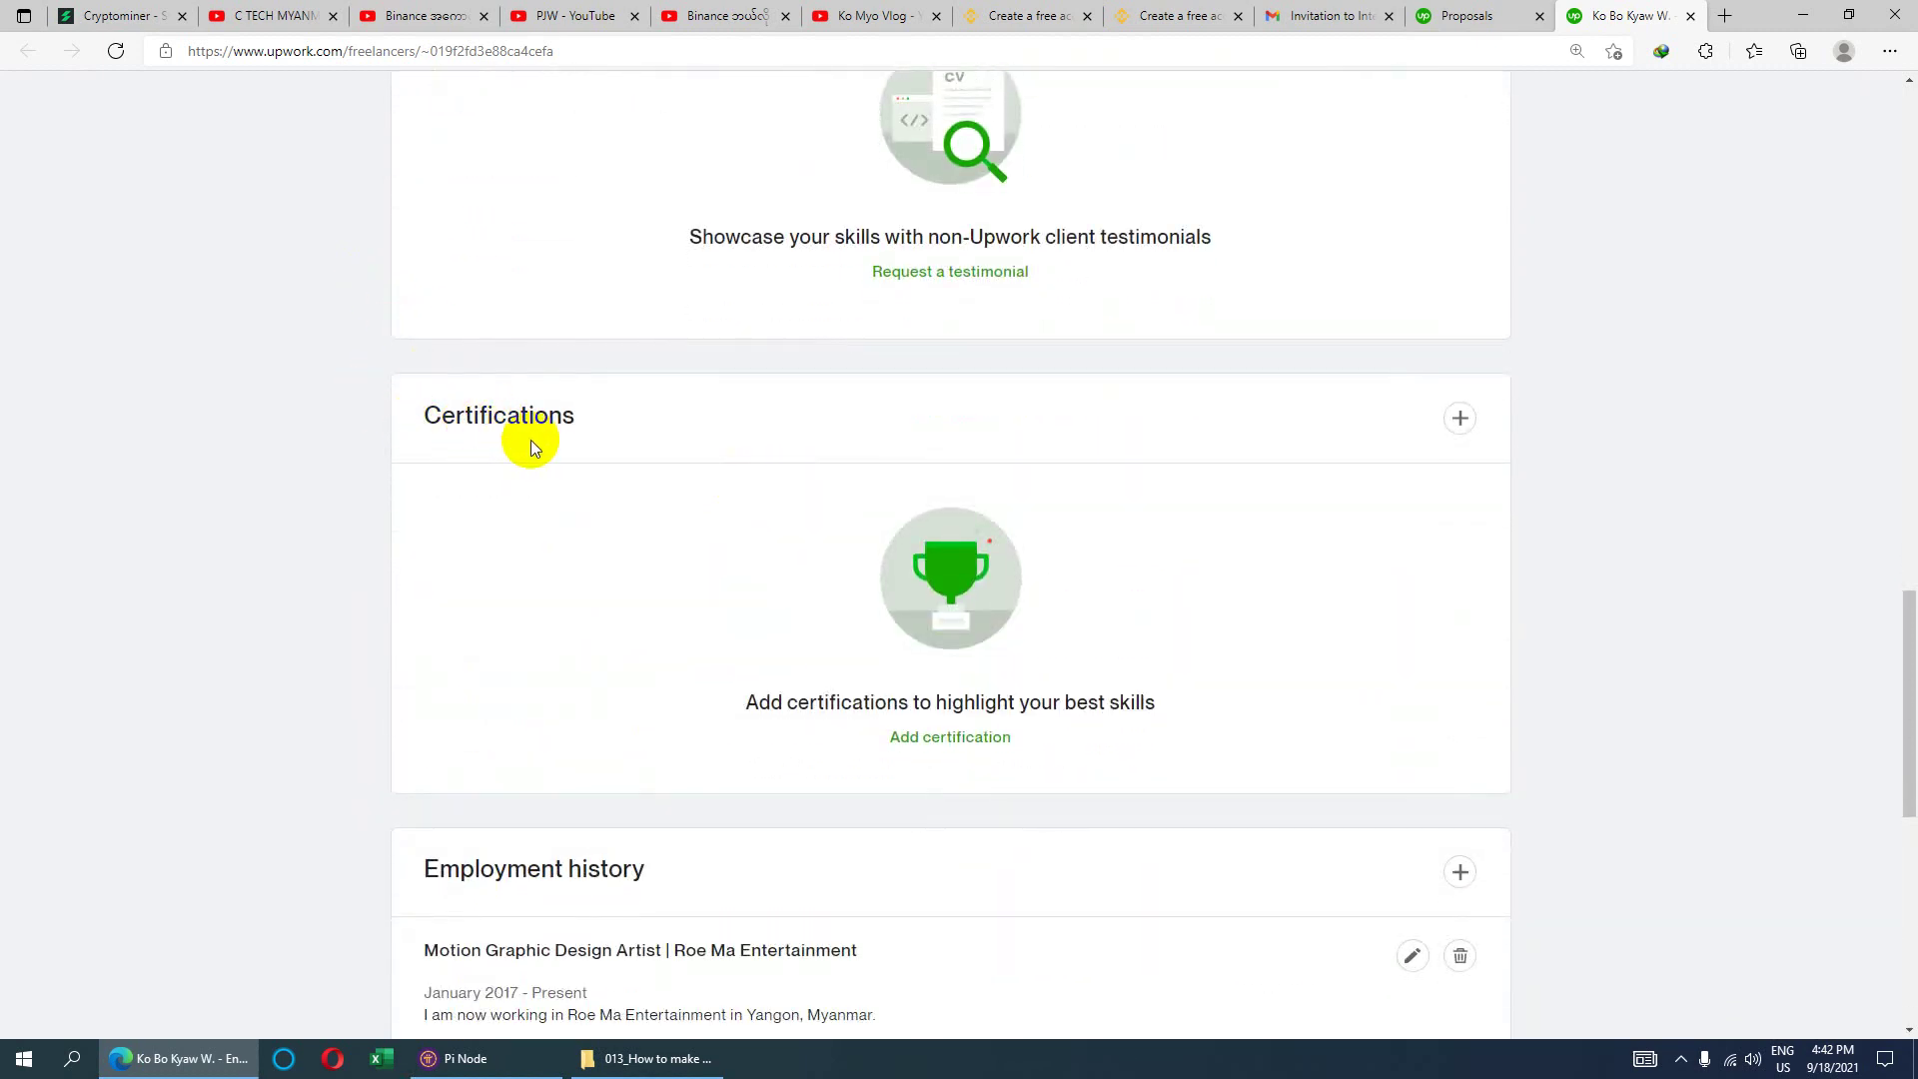
scroll(821, 429, down, 1)
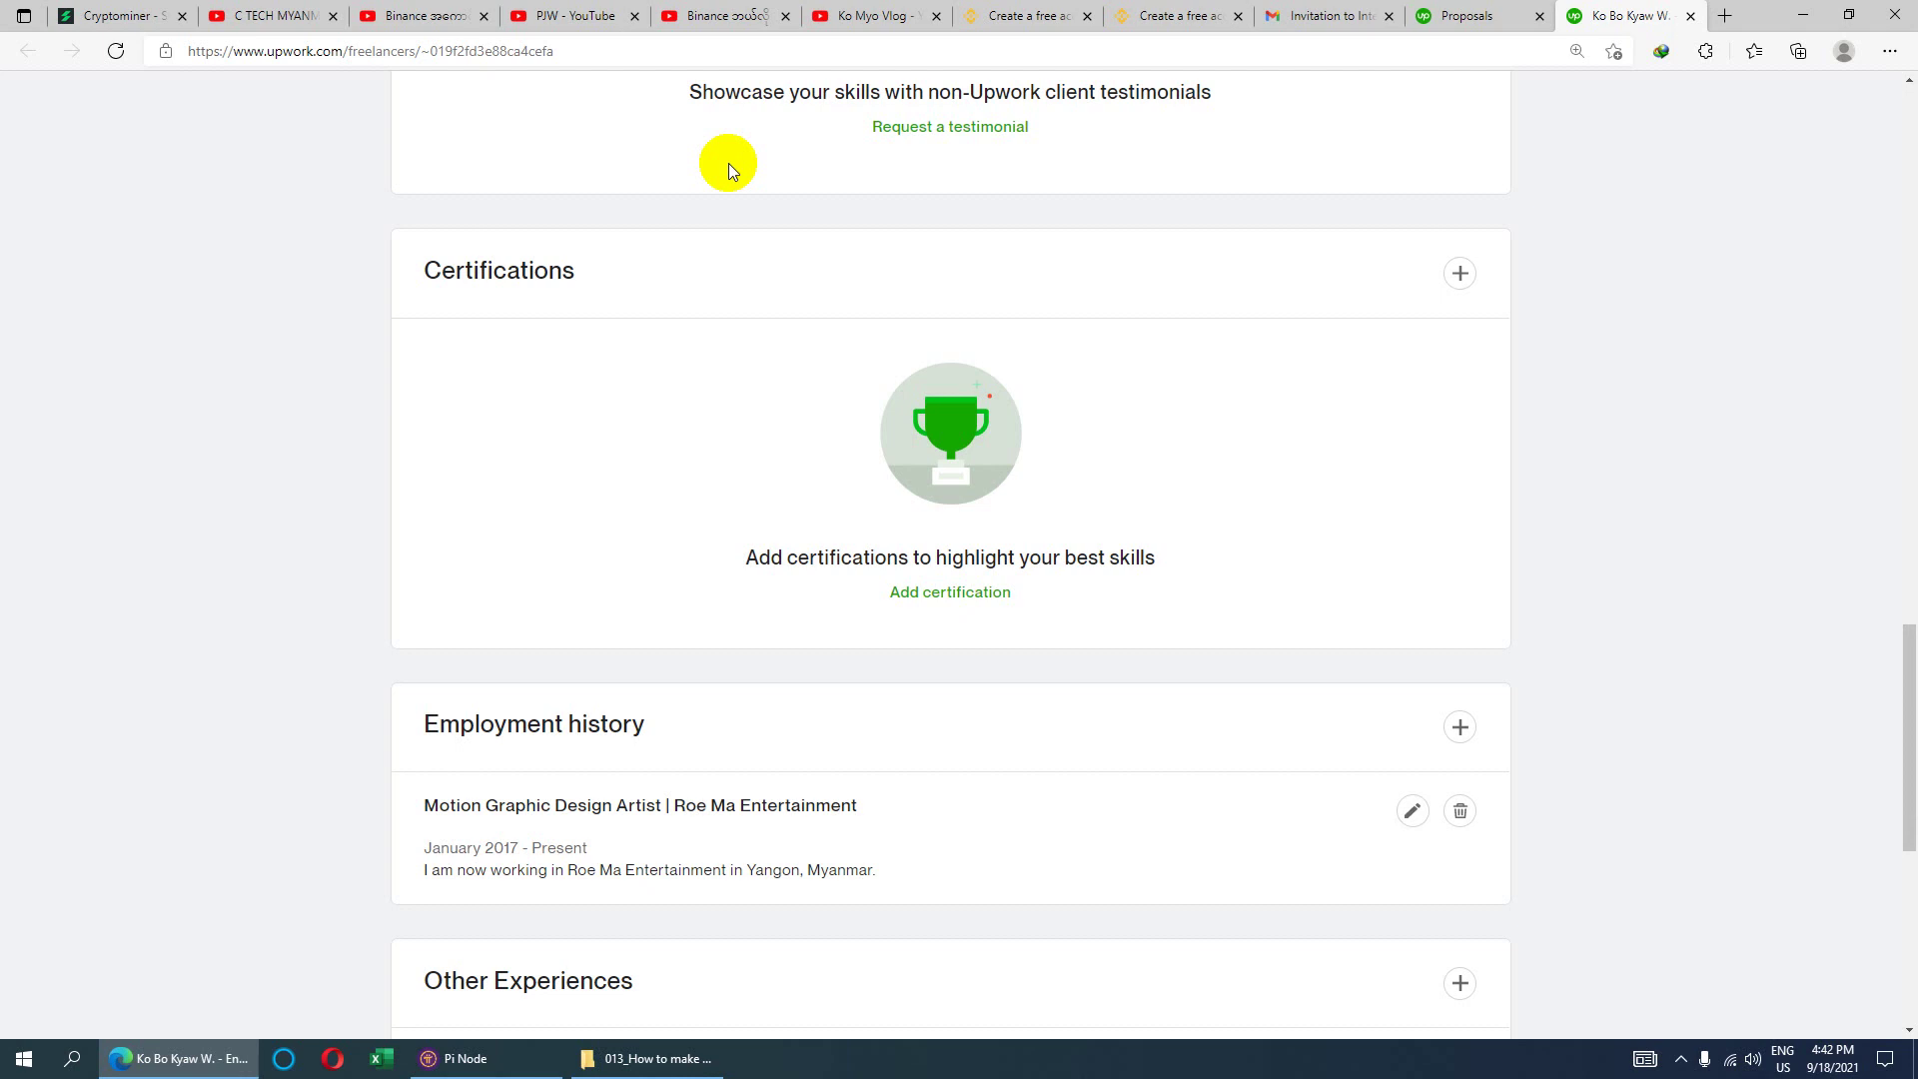
- View the uploaded videos on the C TECH MYANMAR YouTube channel and return to the Upwork profile, highlighting the Certifications heading
click(292, 14)
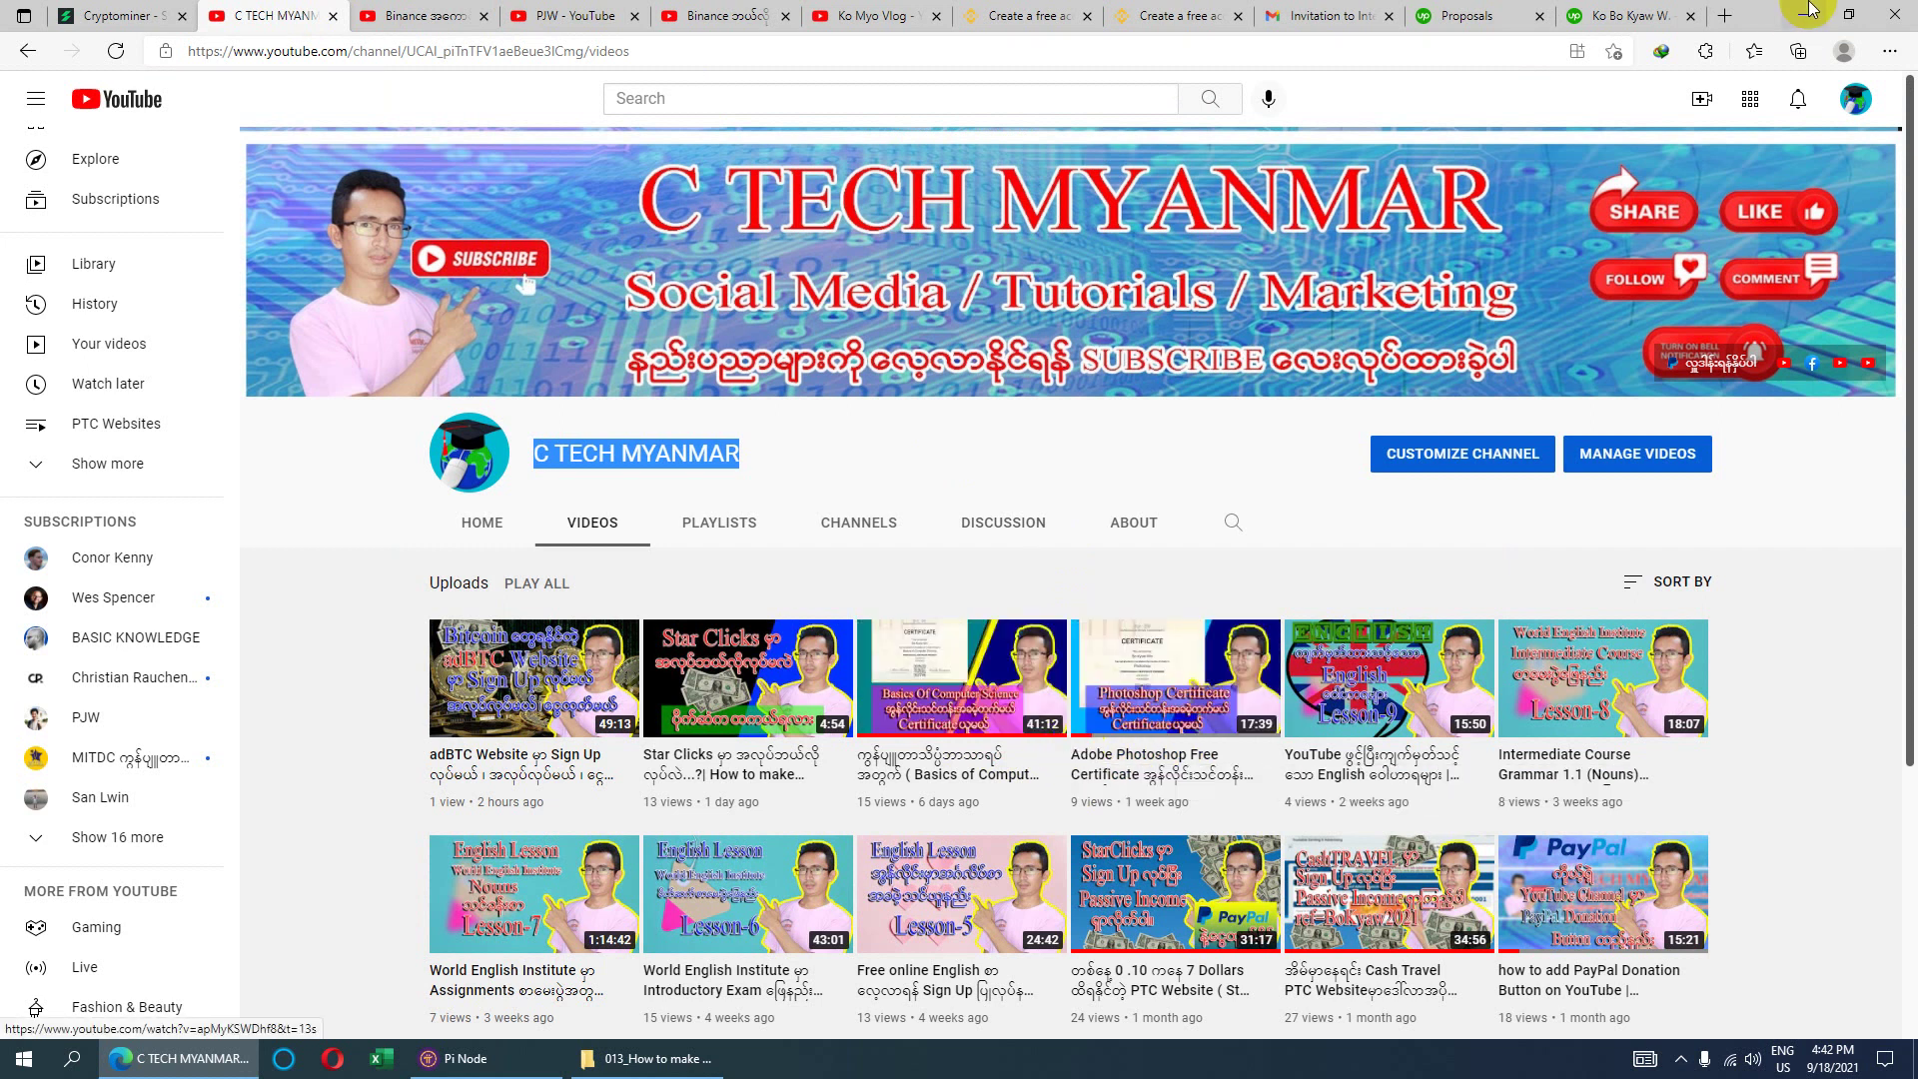
click(1643, 16)
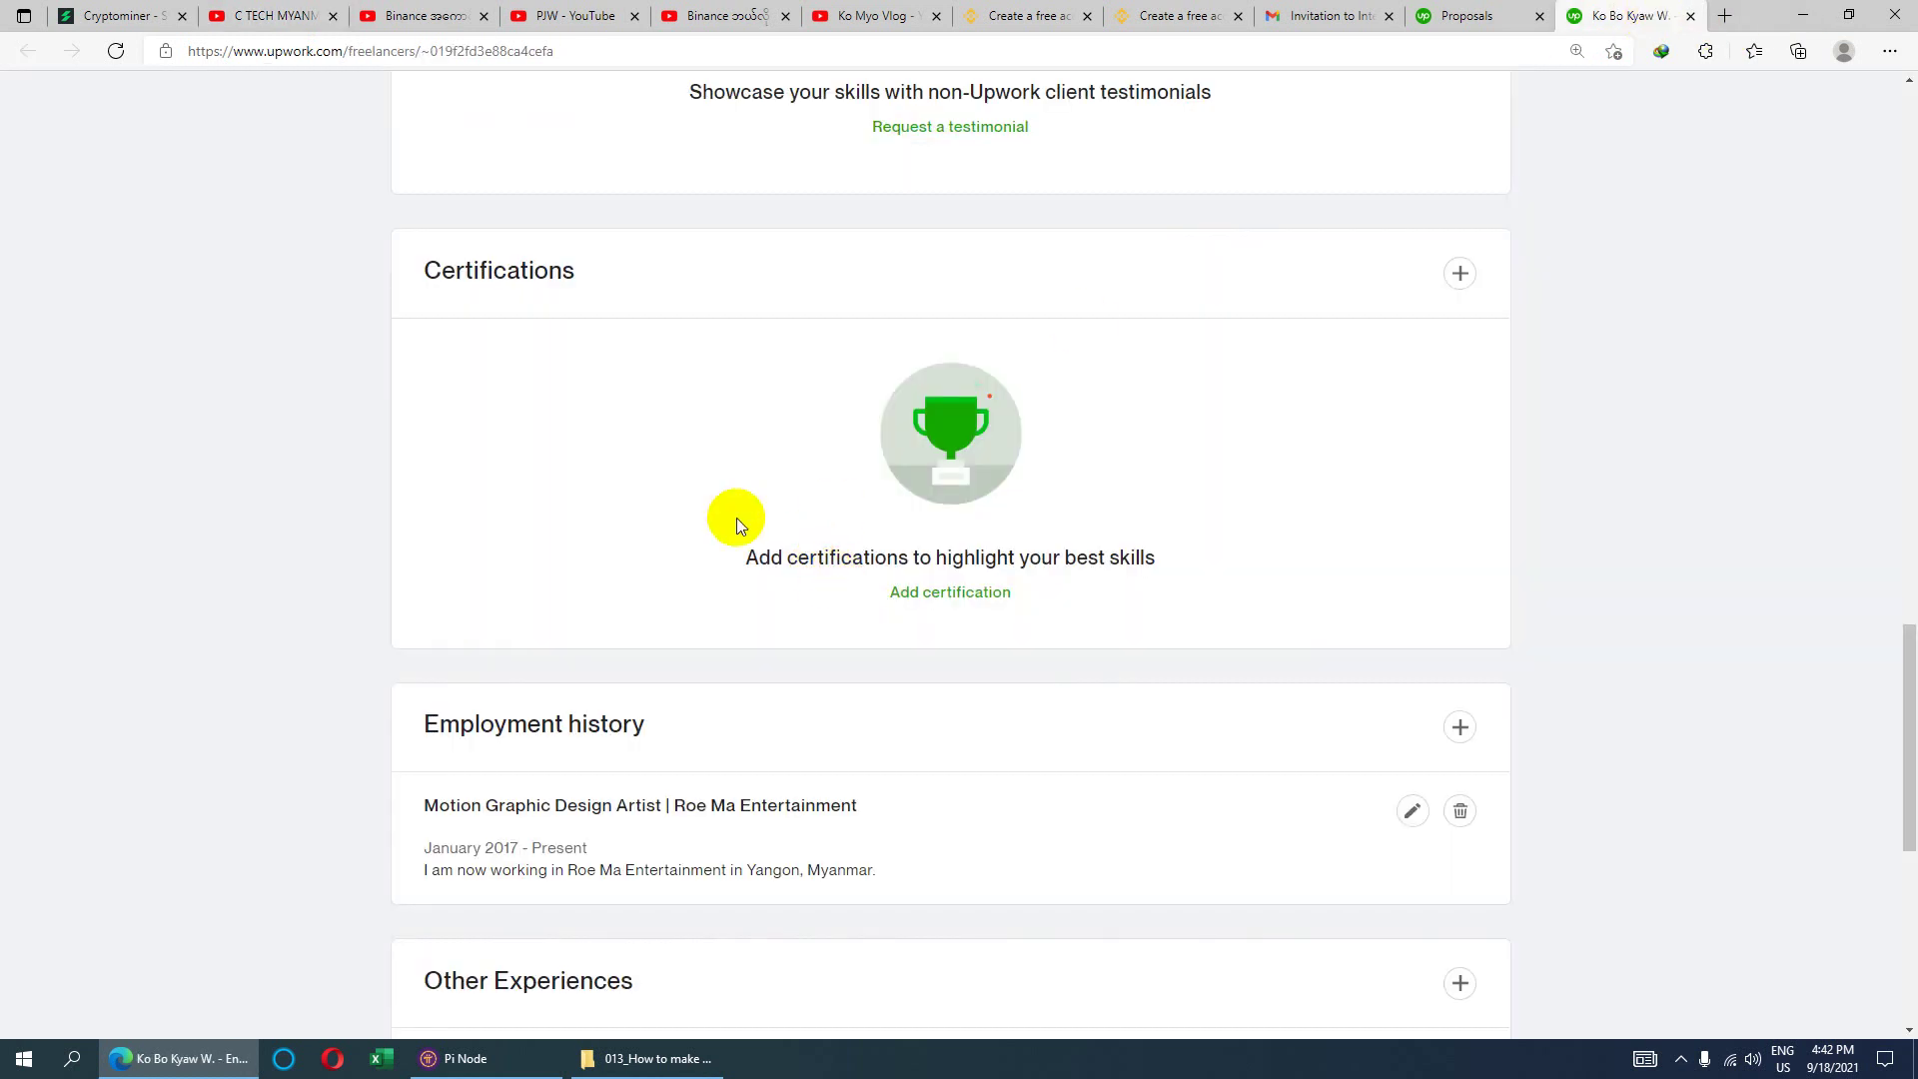
drag(582, 266, 432, 266)
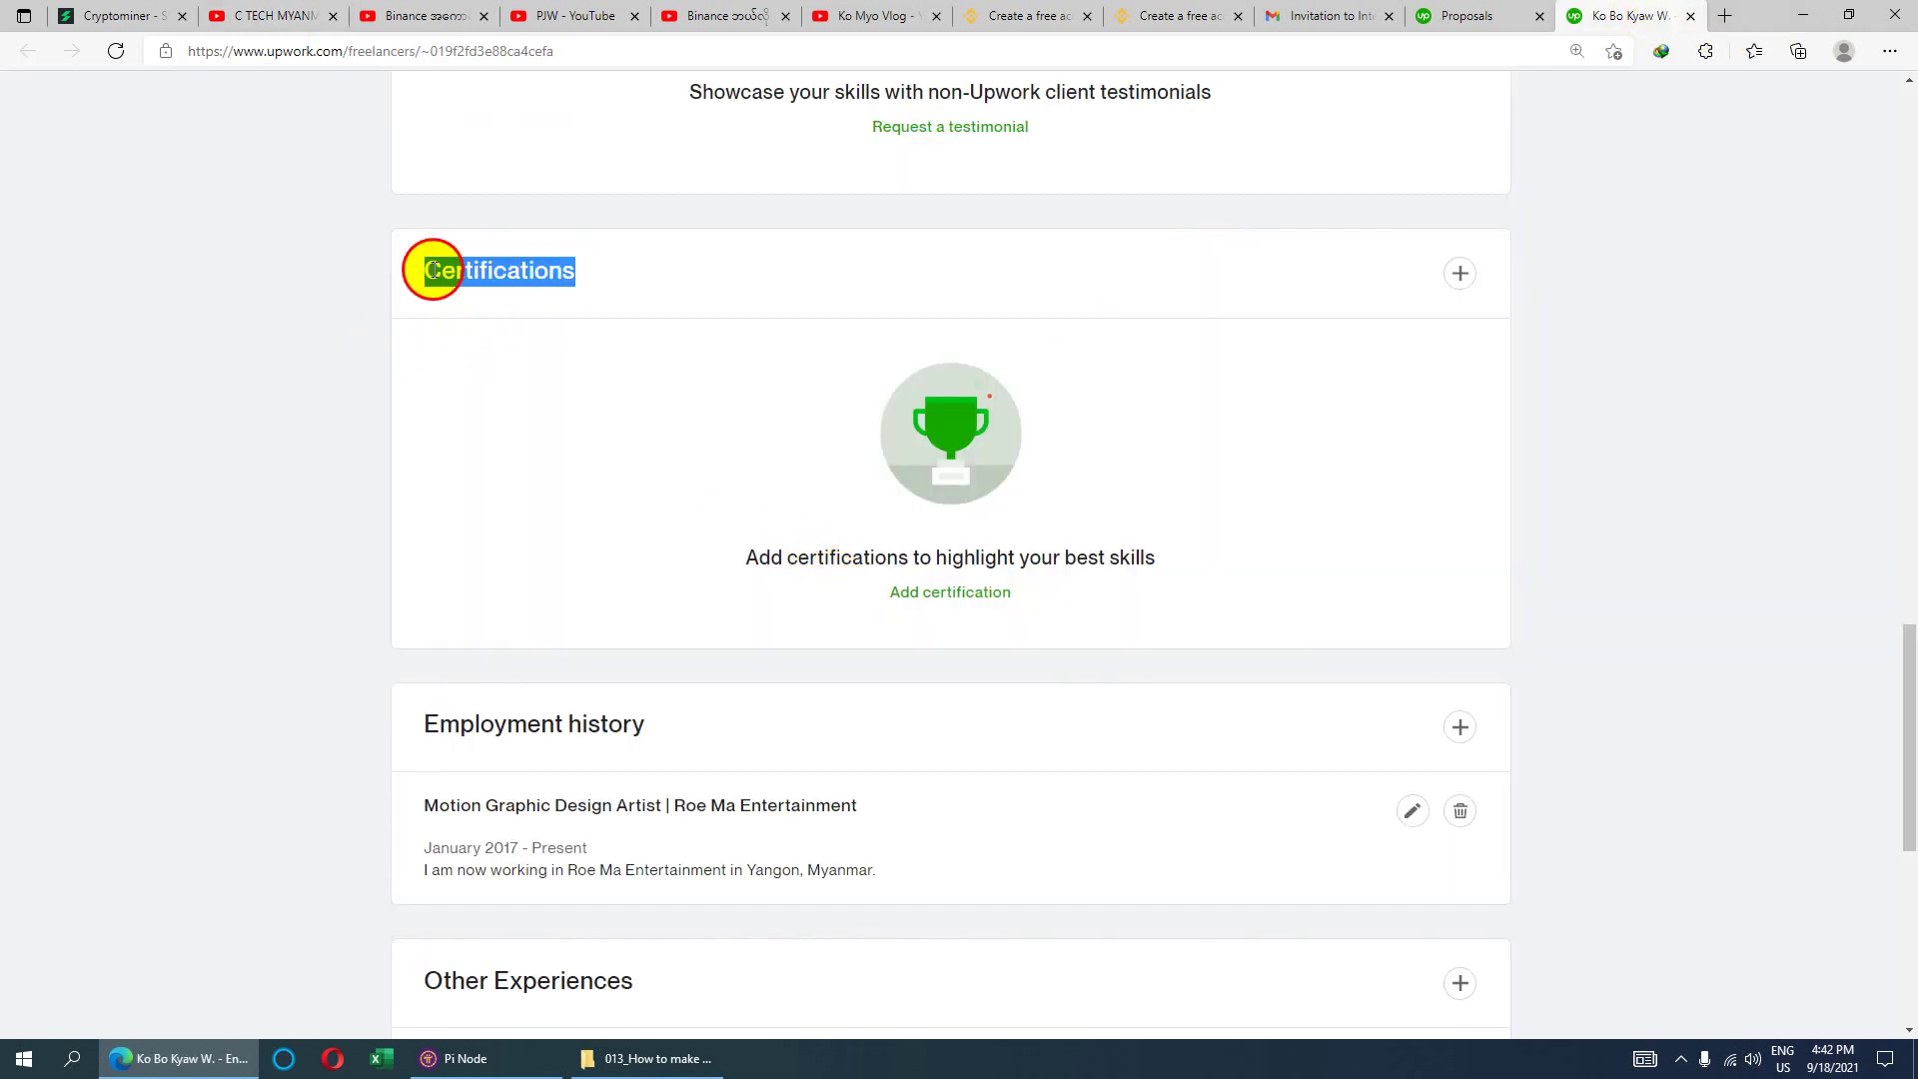
- Start adding a certification to the Upwork profile and open the list of available certifications
scroll(544, 349, up, 7)
scroll(544, 350, up, 10)
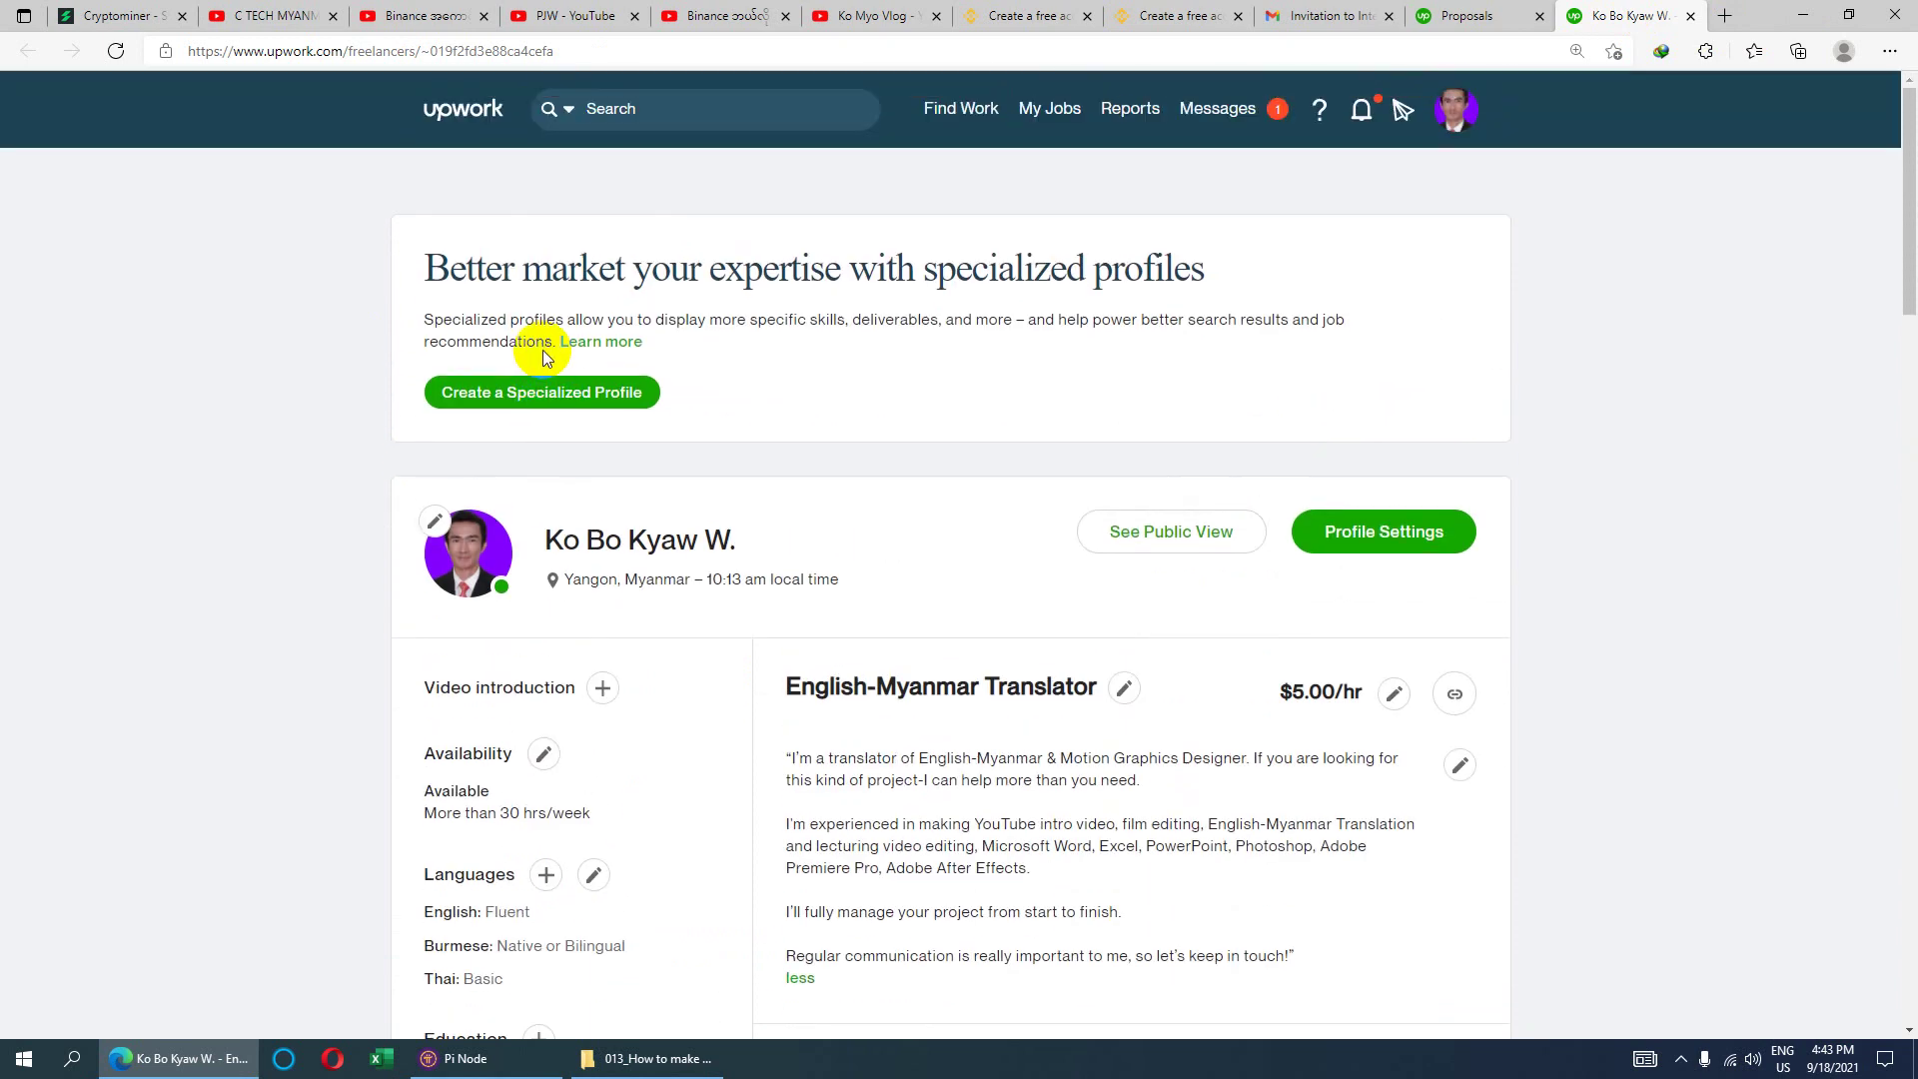
scroll(739, 402, down, 13)
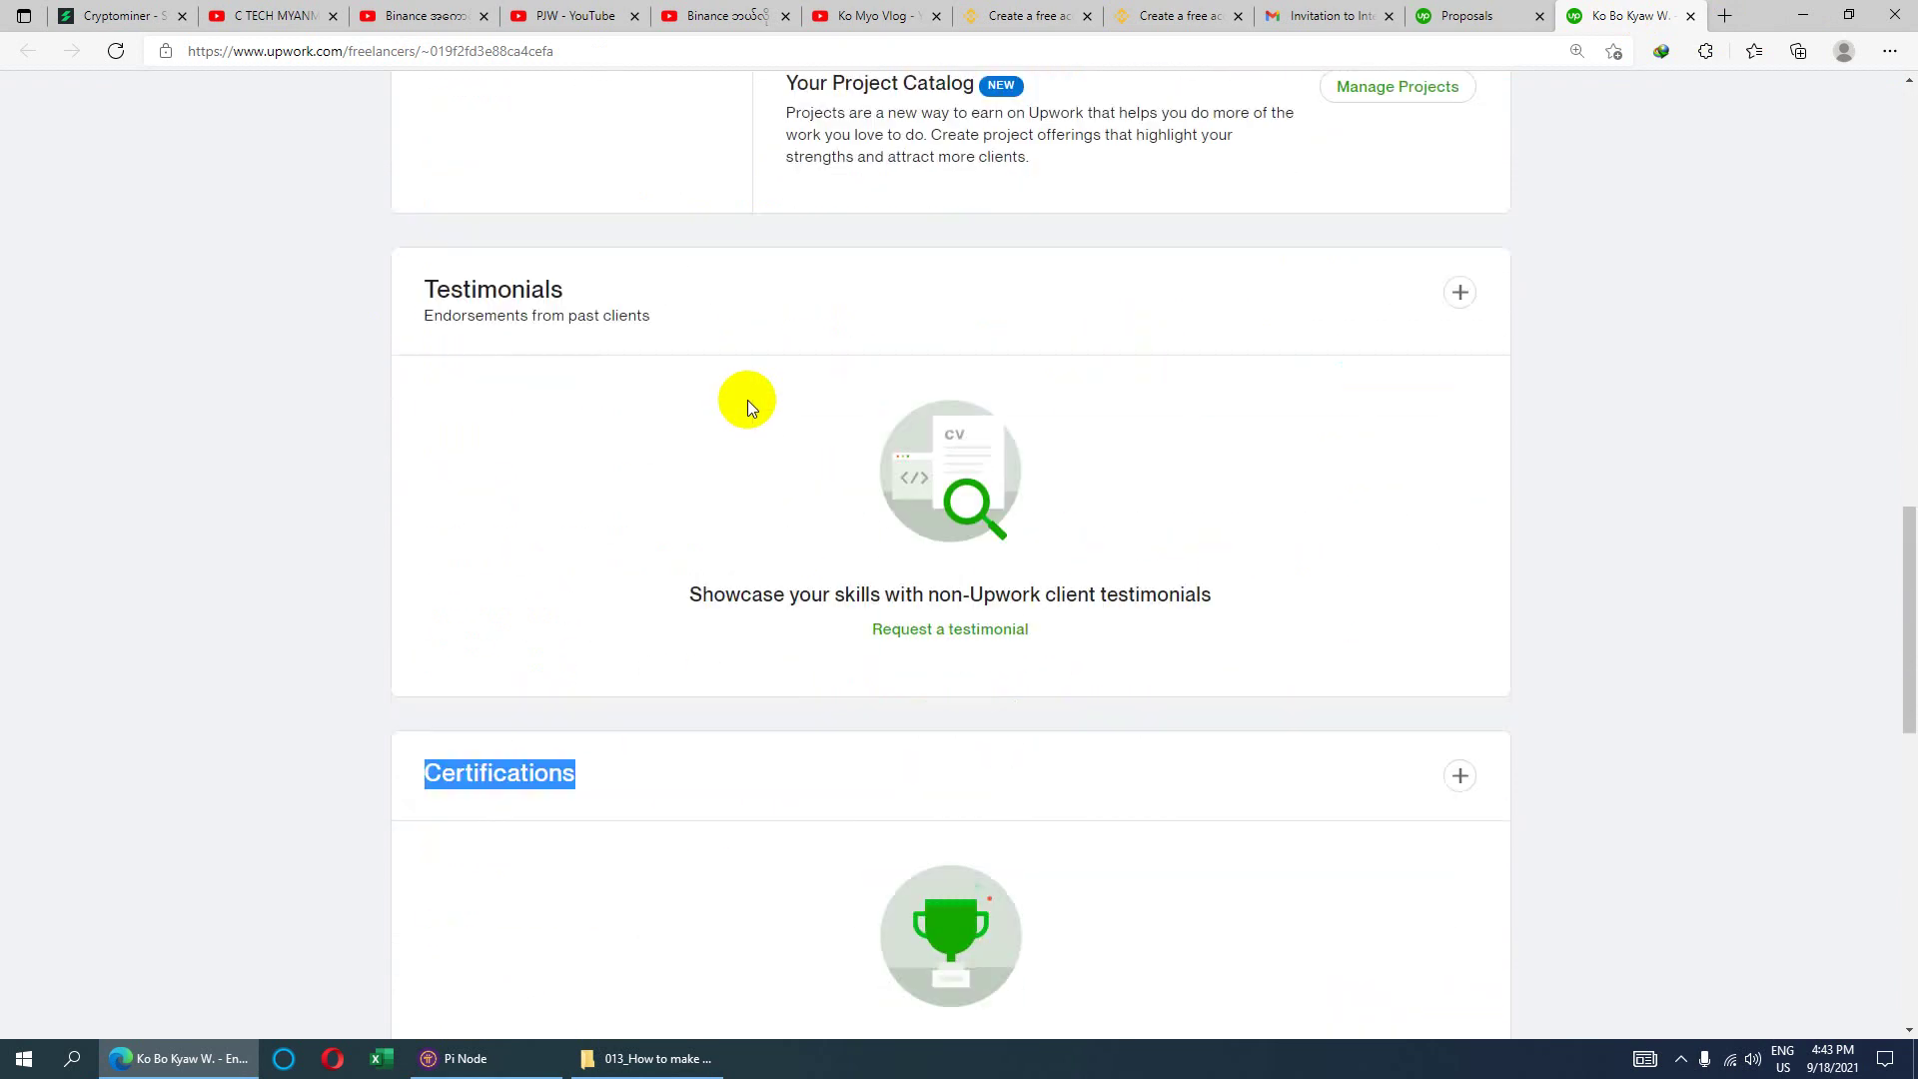
scroll(753, 403, down, 3)
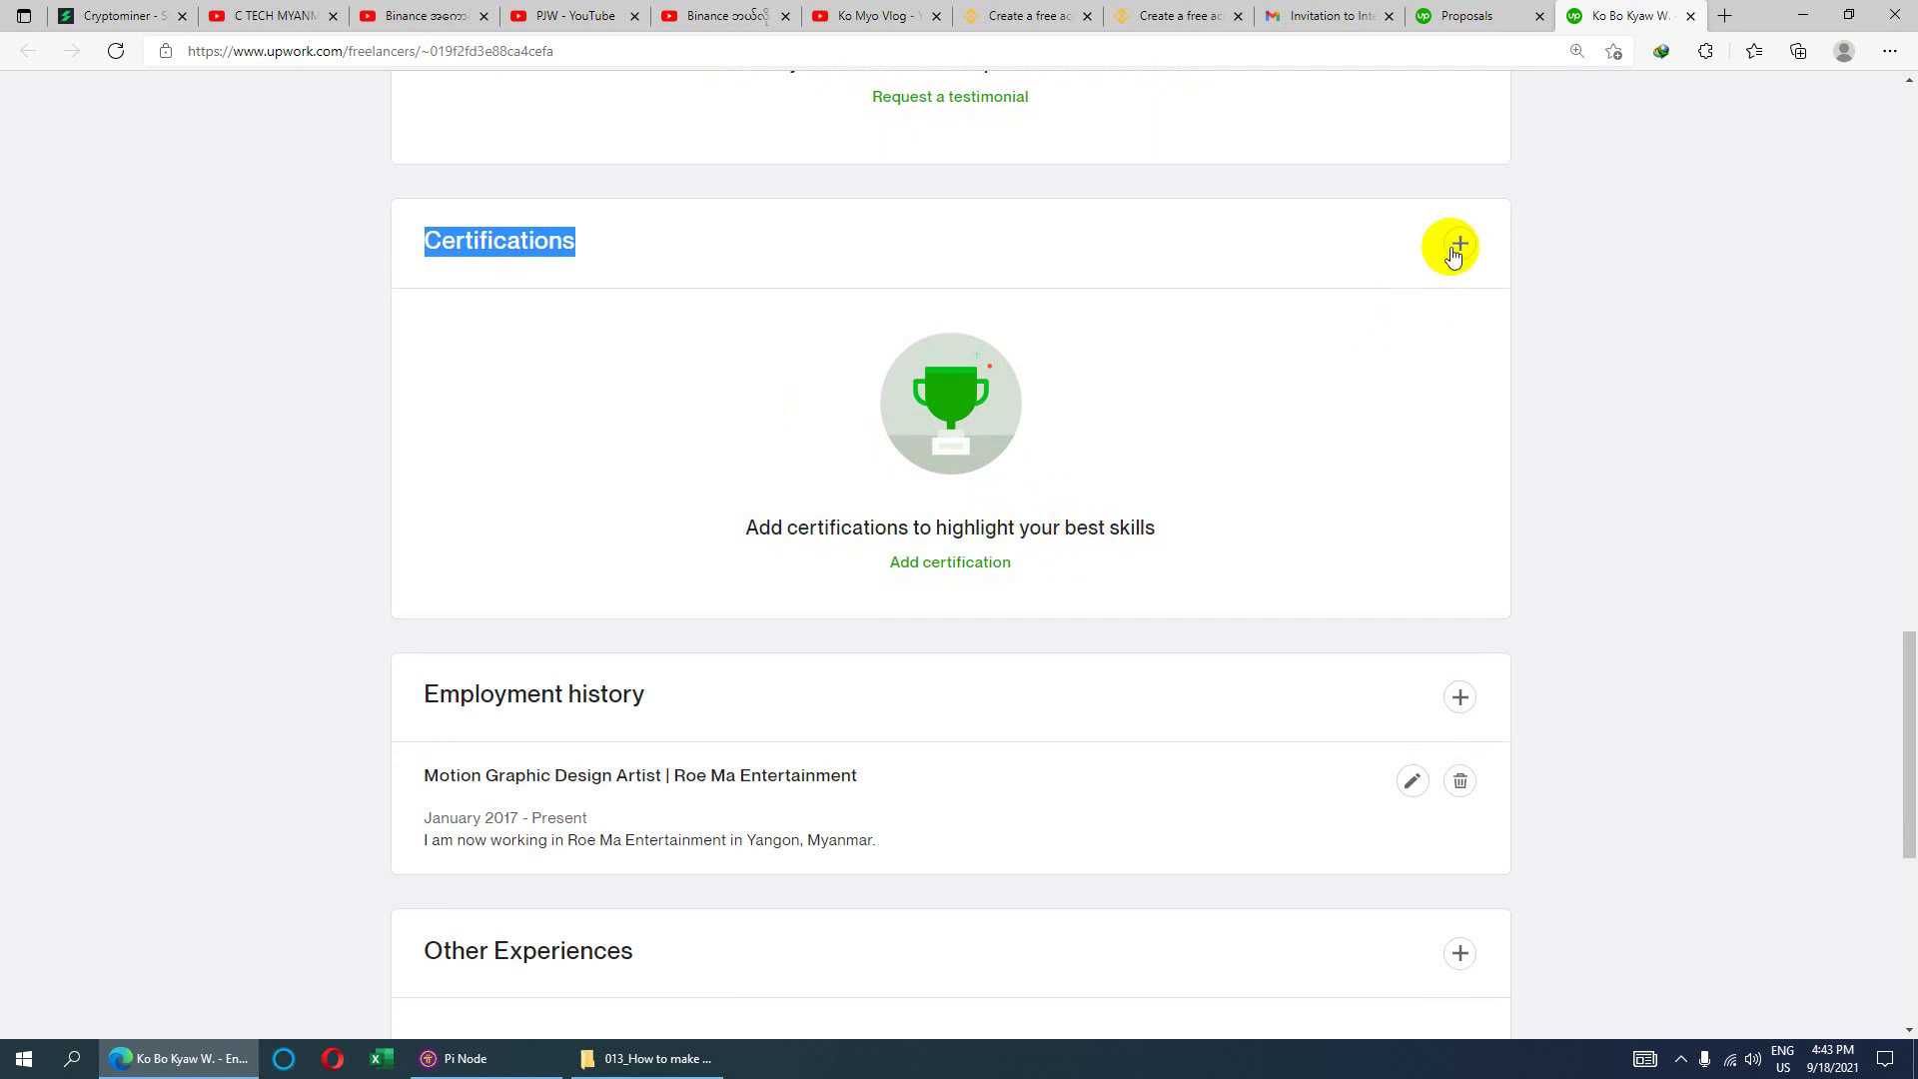
click(961, 566)
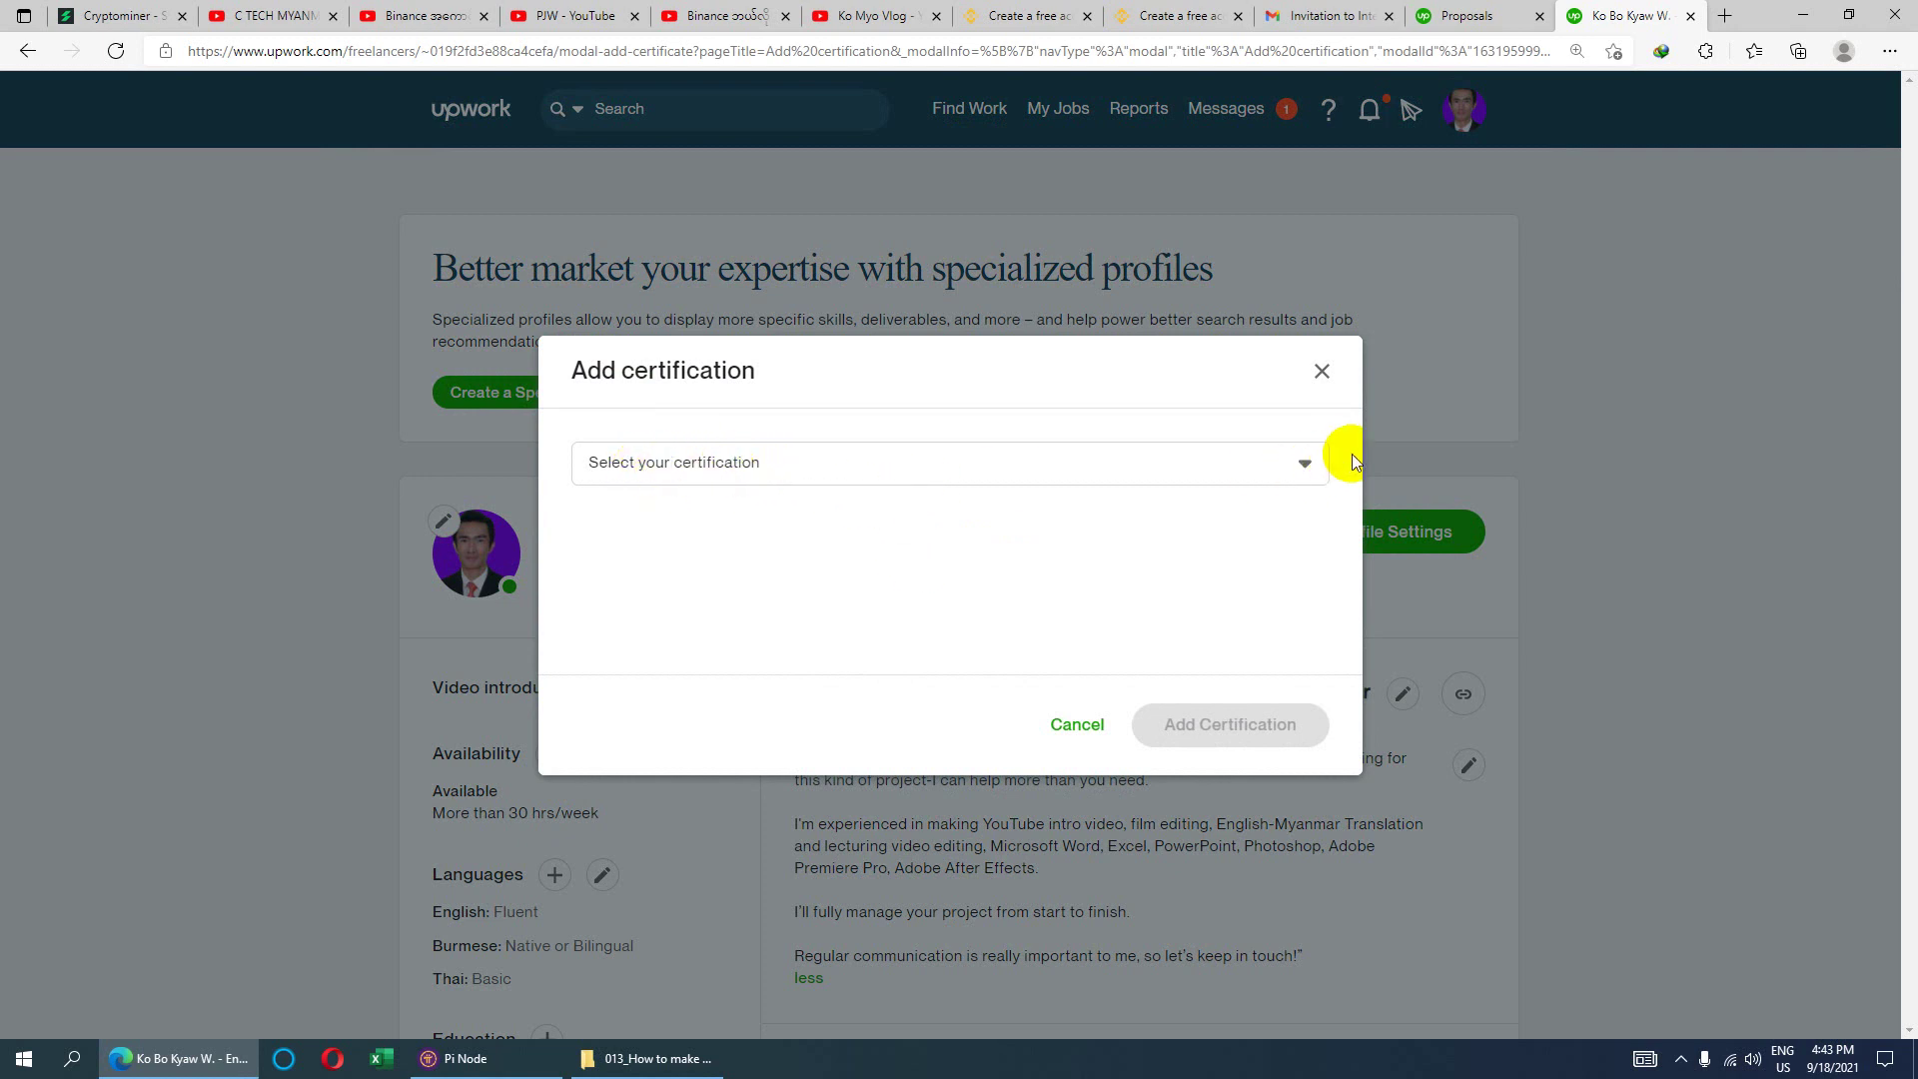
click(1304, 466)
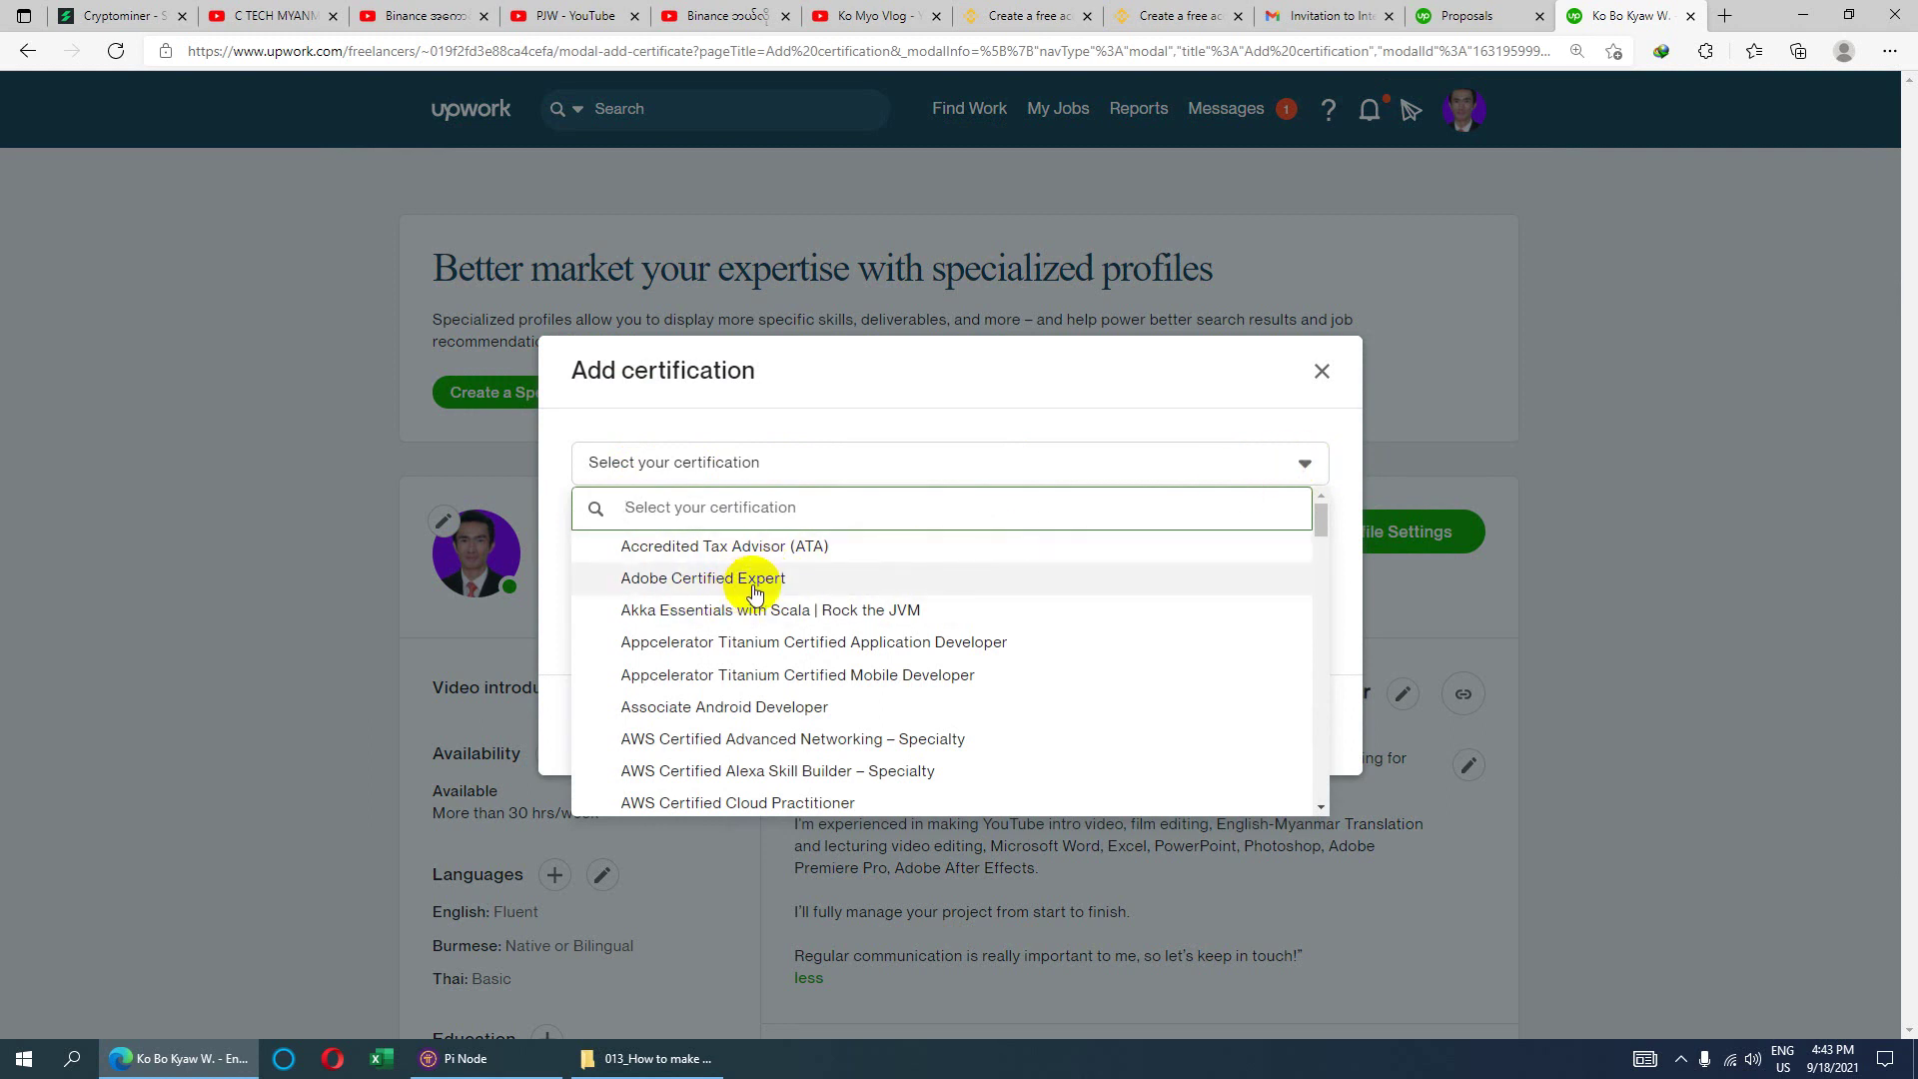
- Look through the available certifications from Accredited Tax Advisor to Zend Framework Certified Engineer at the end of the list
scroll(767, 590, down, 10)
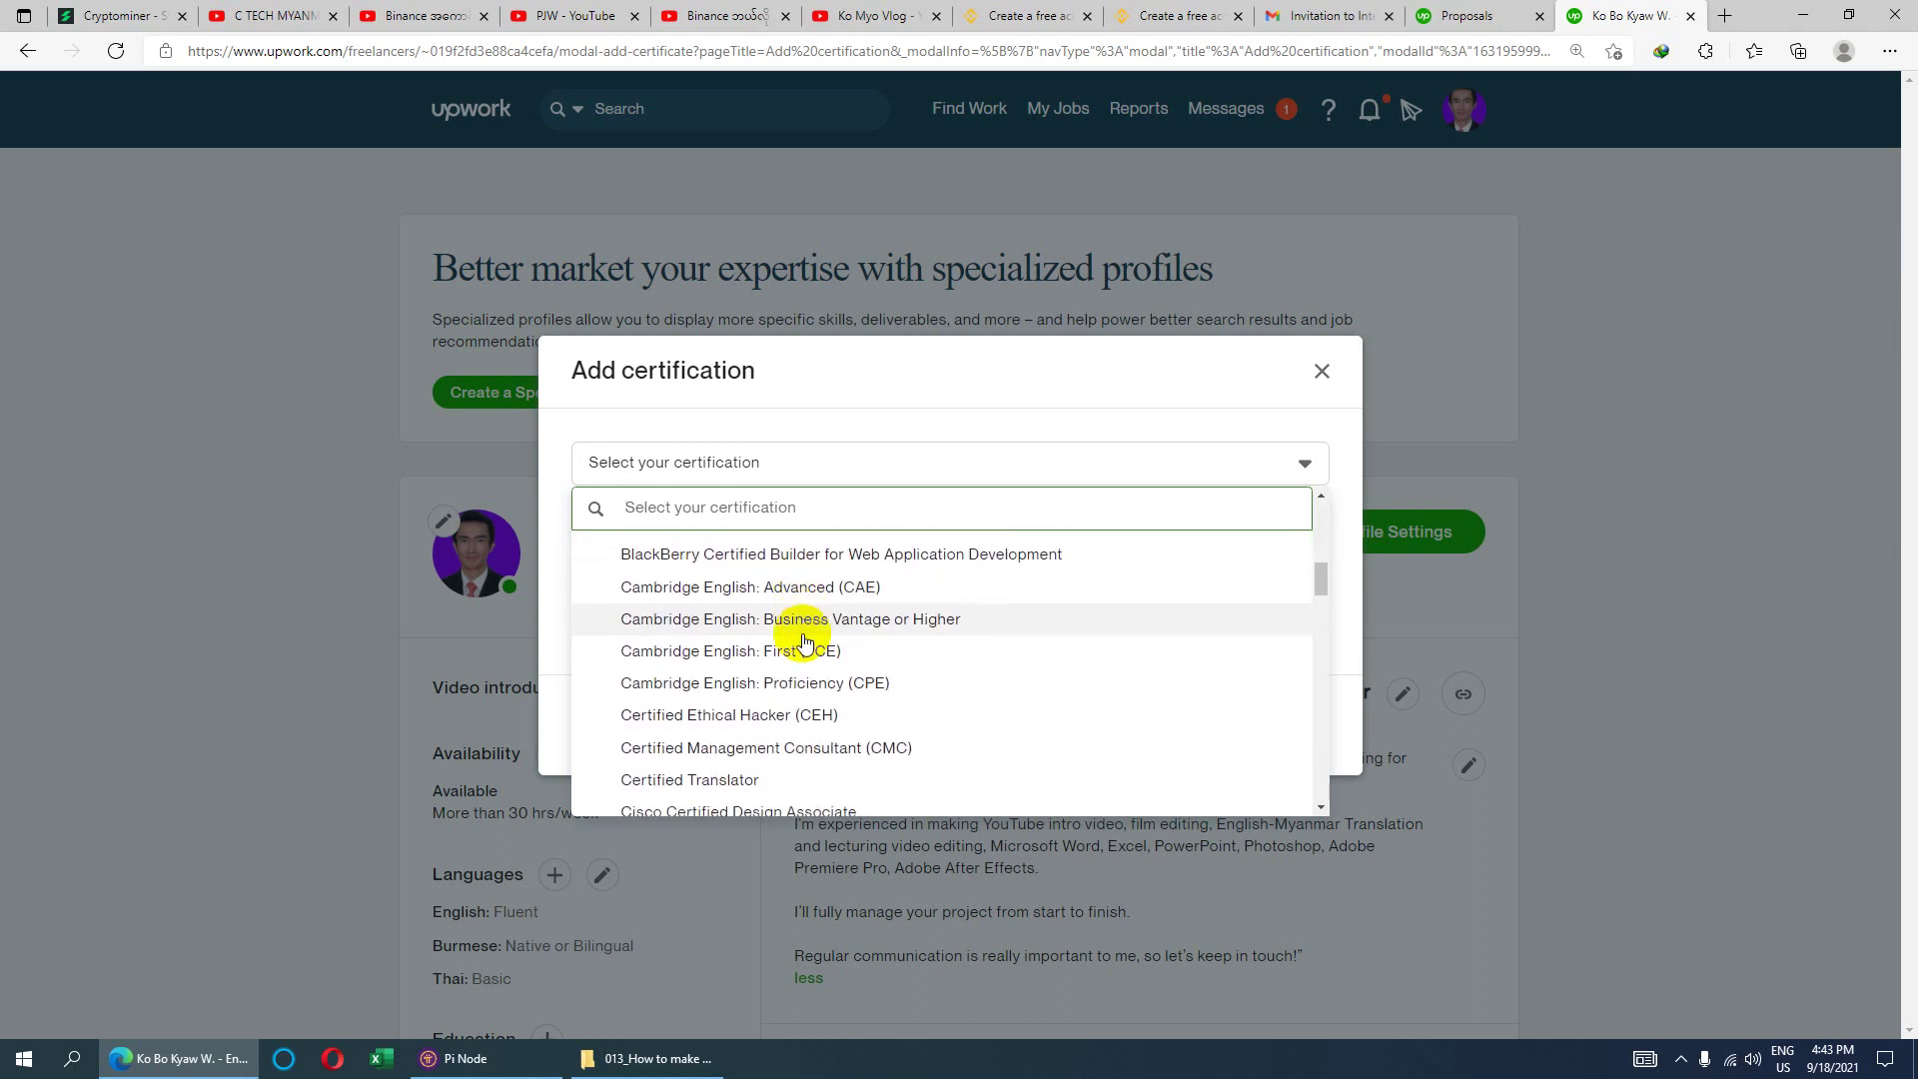
scroll(806, 641, down, 15)
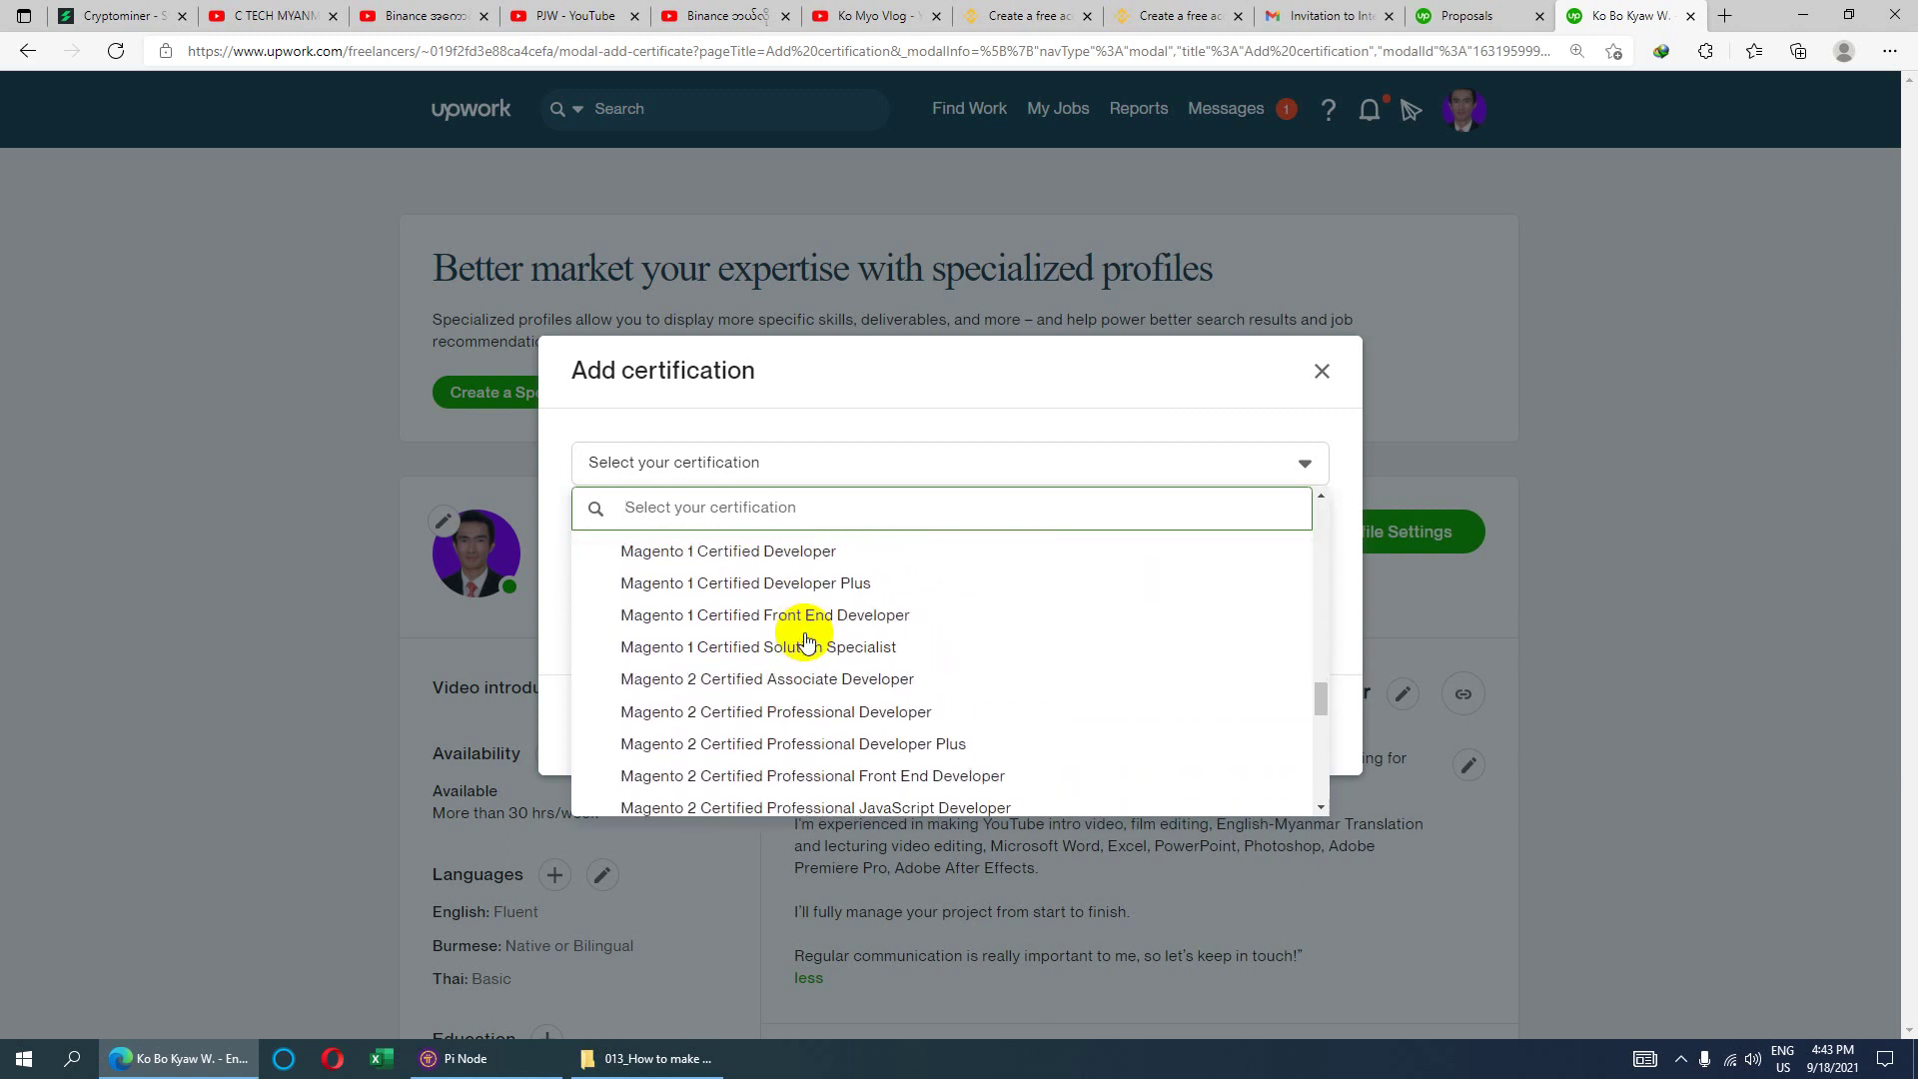
scroll(810, 650, down, 10)
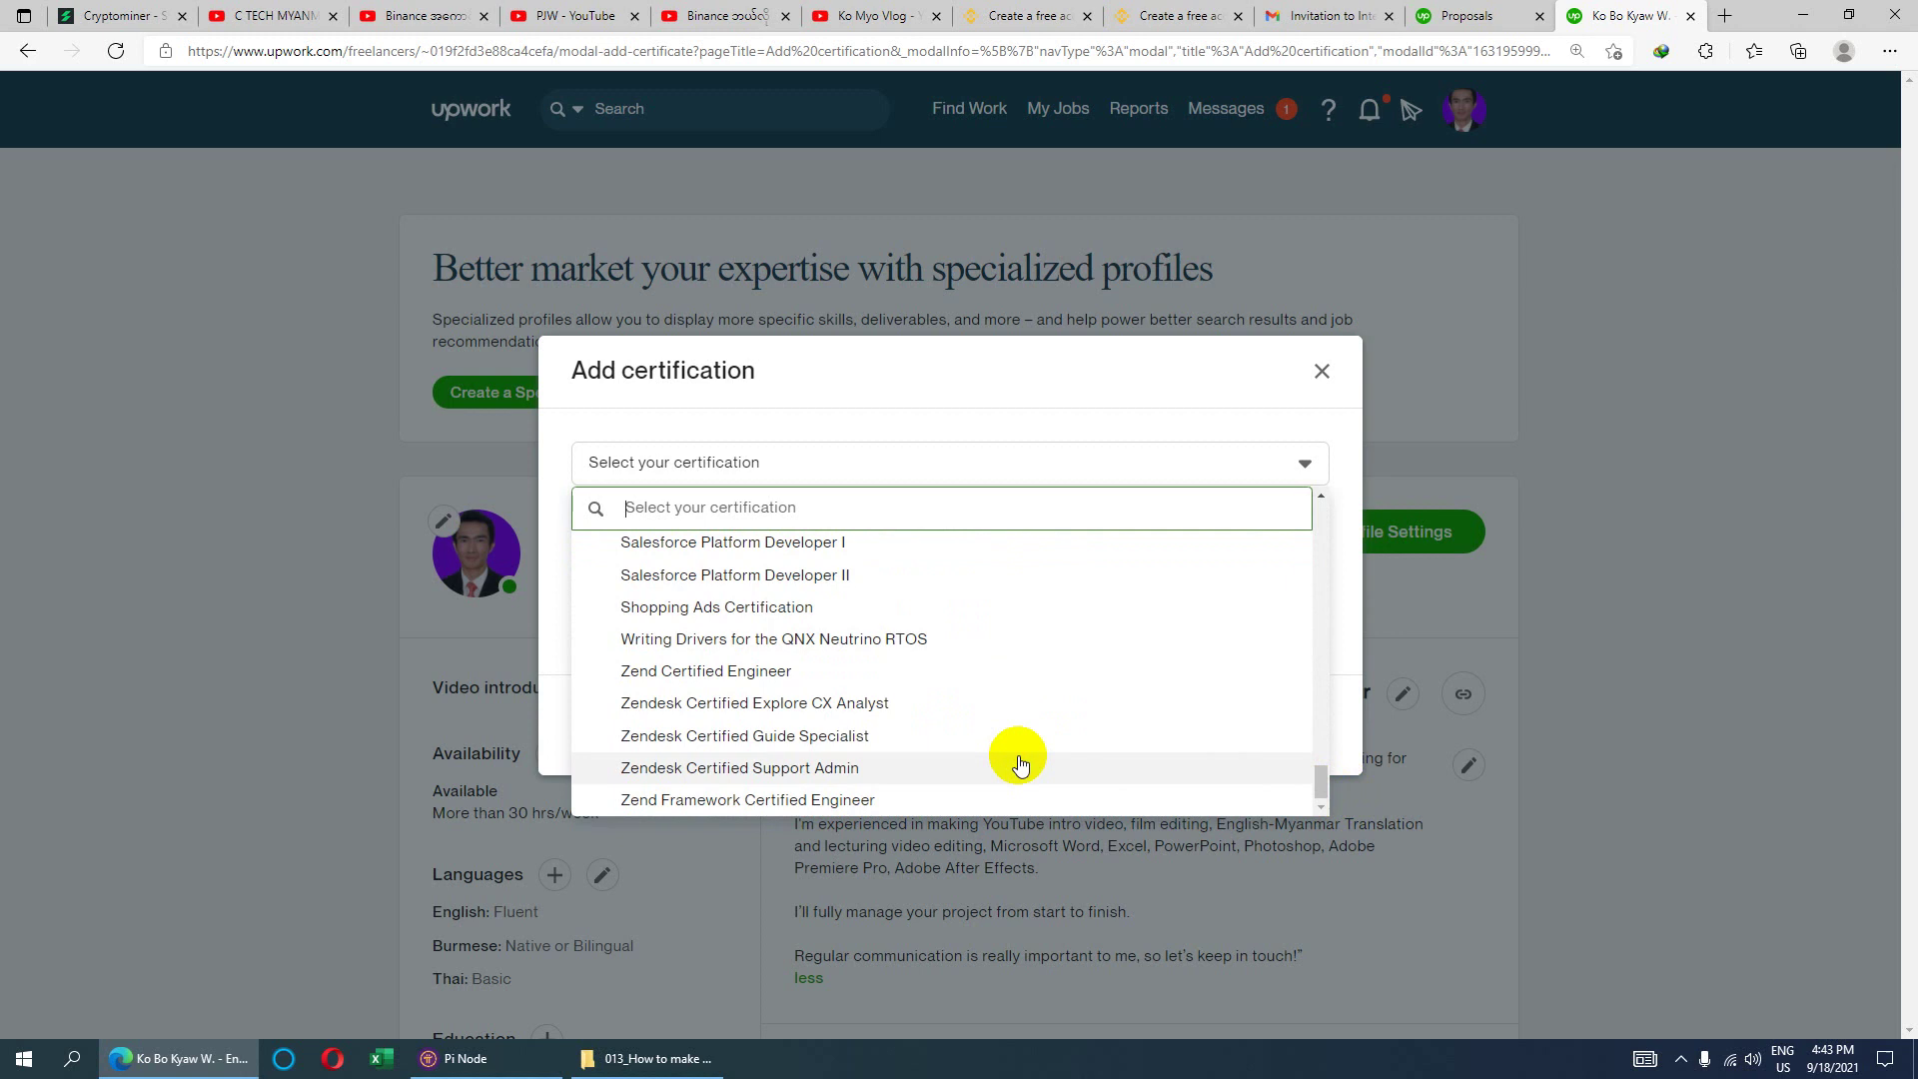
- Examine the certification choices backwards from the Salesforce and Oracle entries through Magento and Google Ads to Digital Marketing Pro
scroll(1019, 764, up, 3)
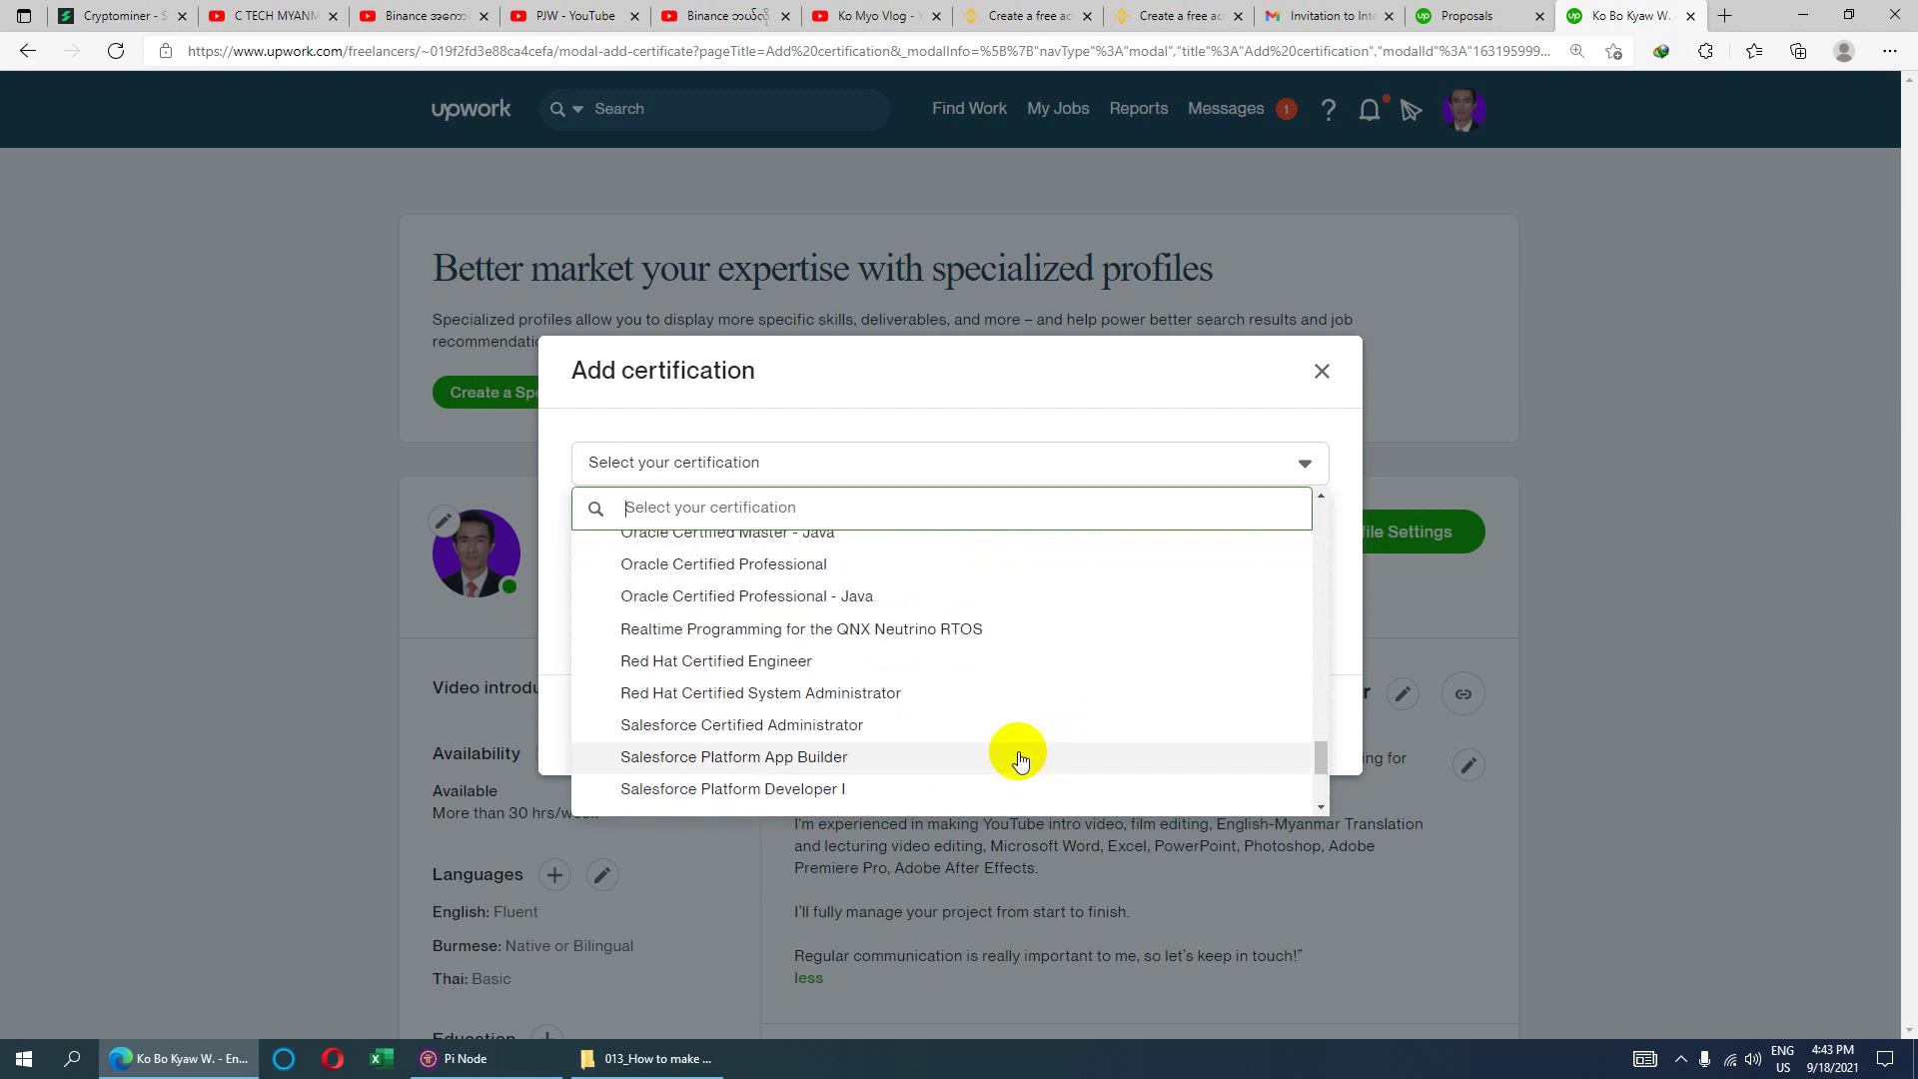
scroll(634, 629, up, 1)
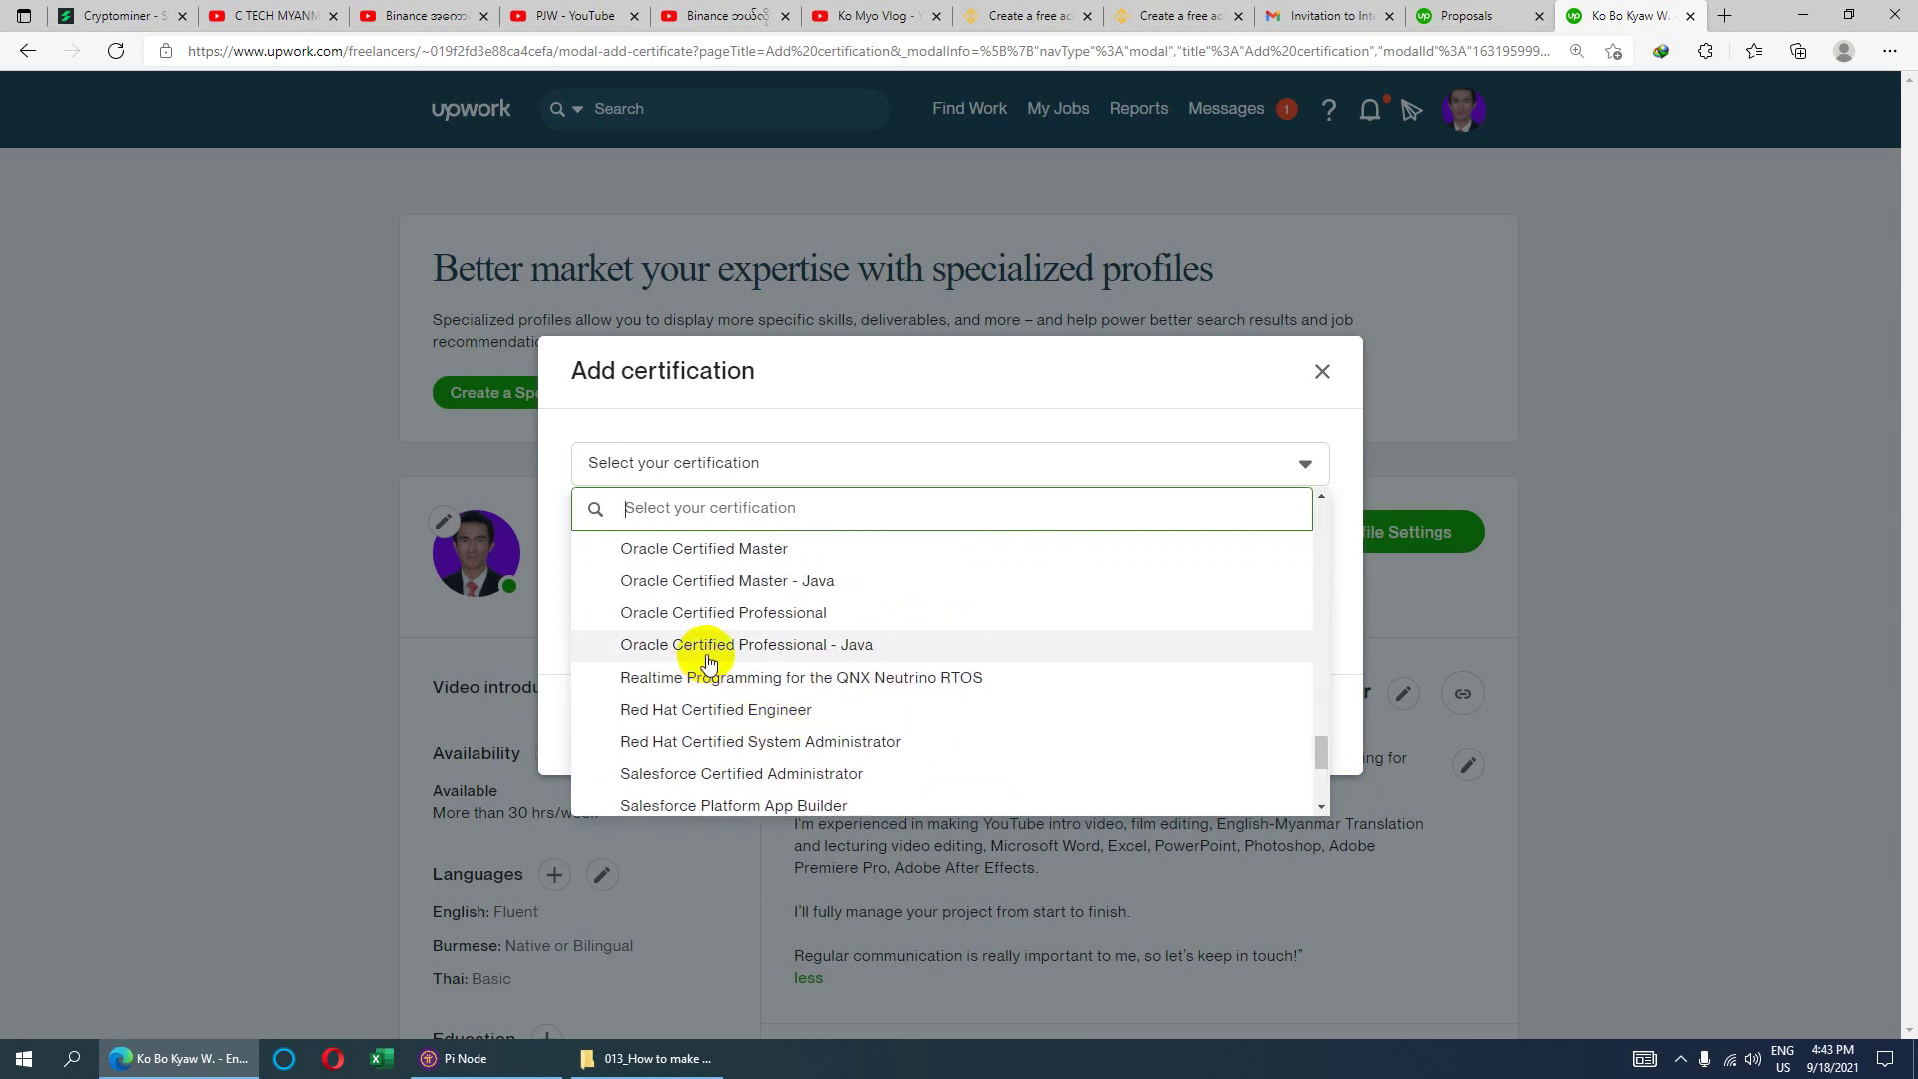
scroll(766, 647, up, 4)
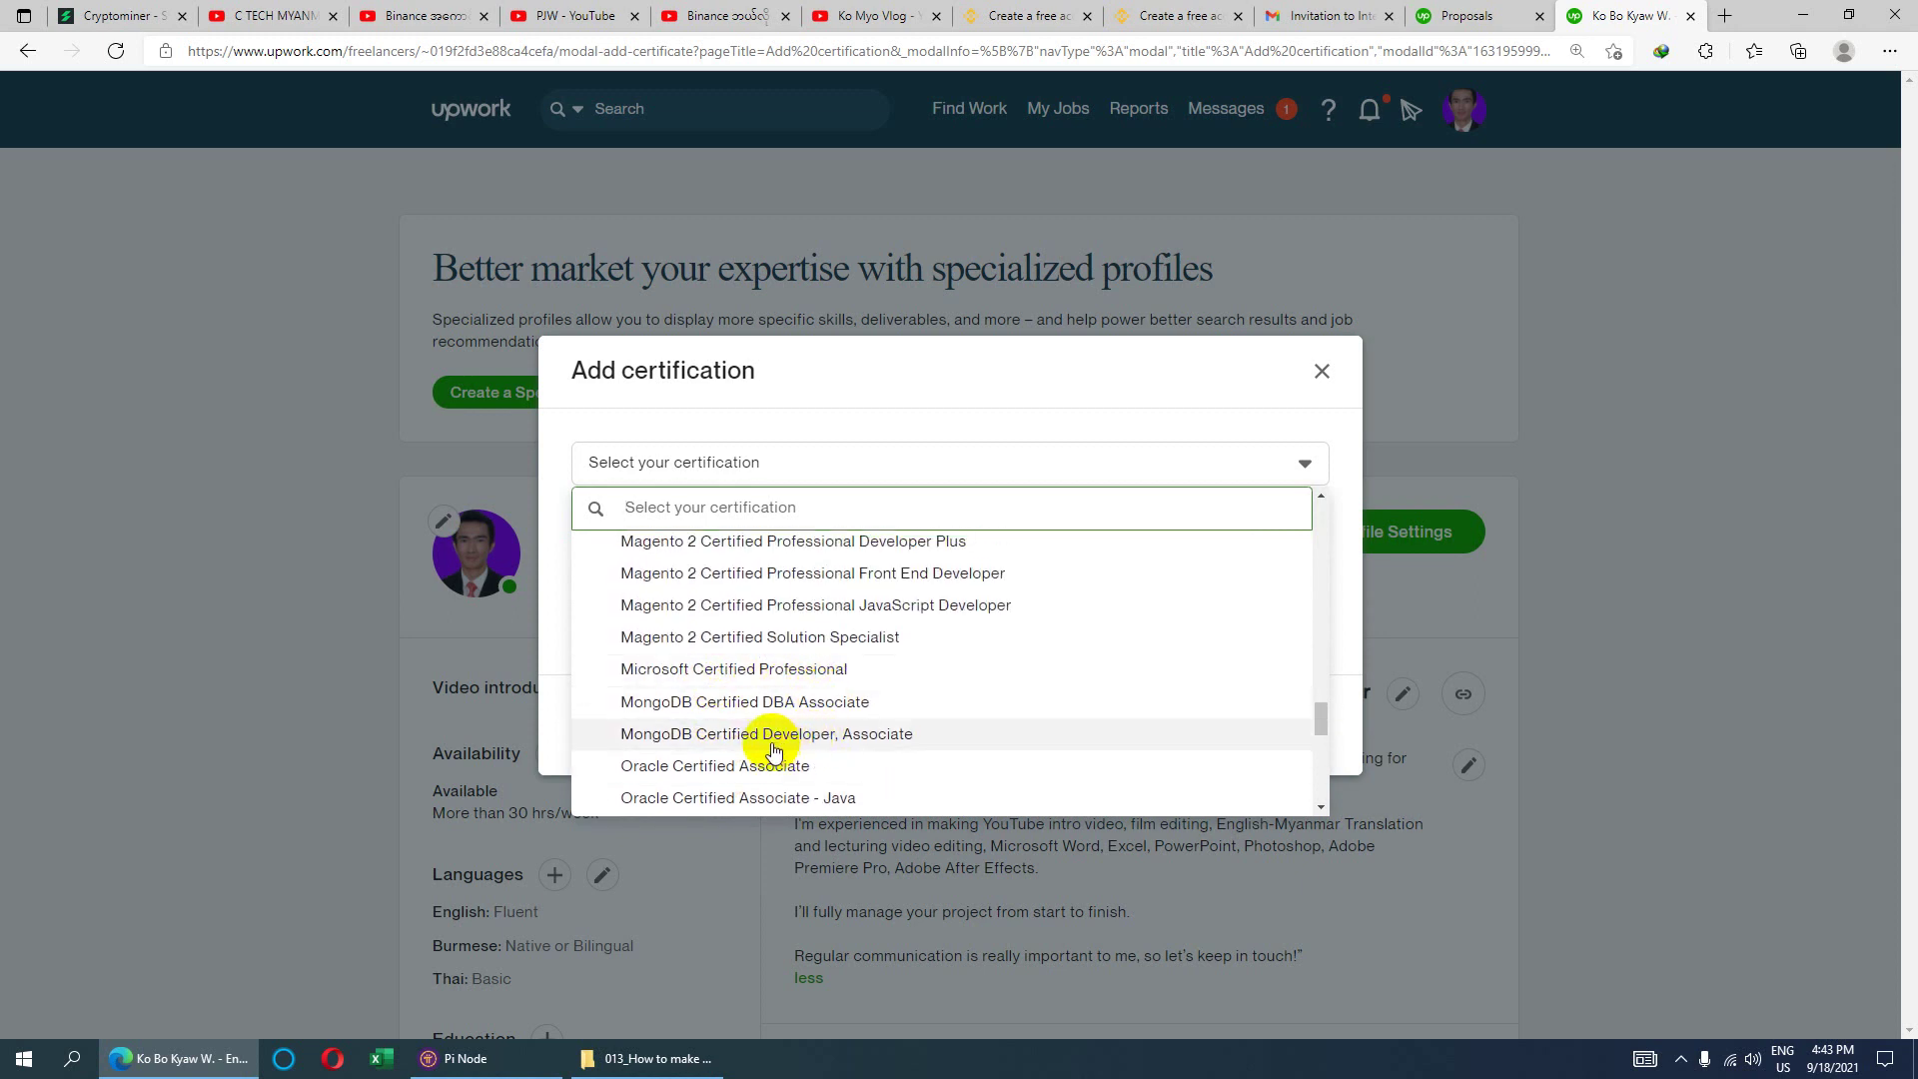
scroll(730, 734, up, 1)
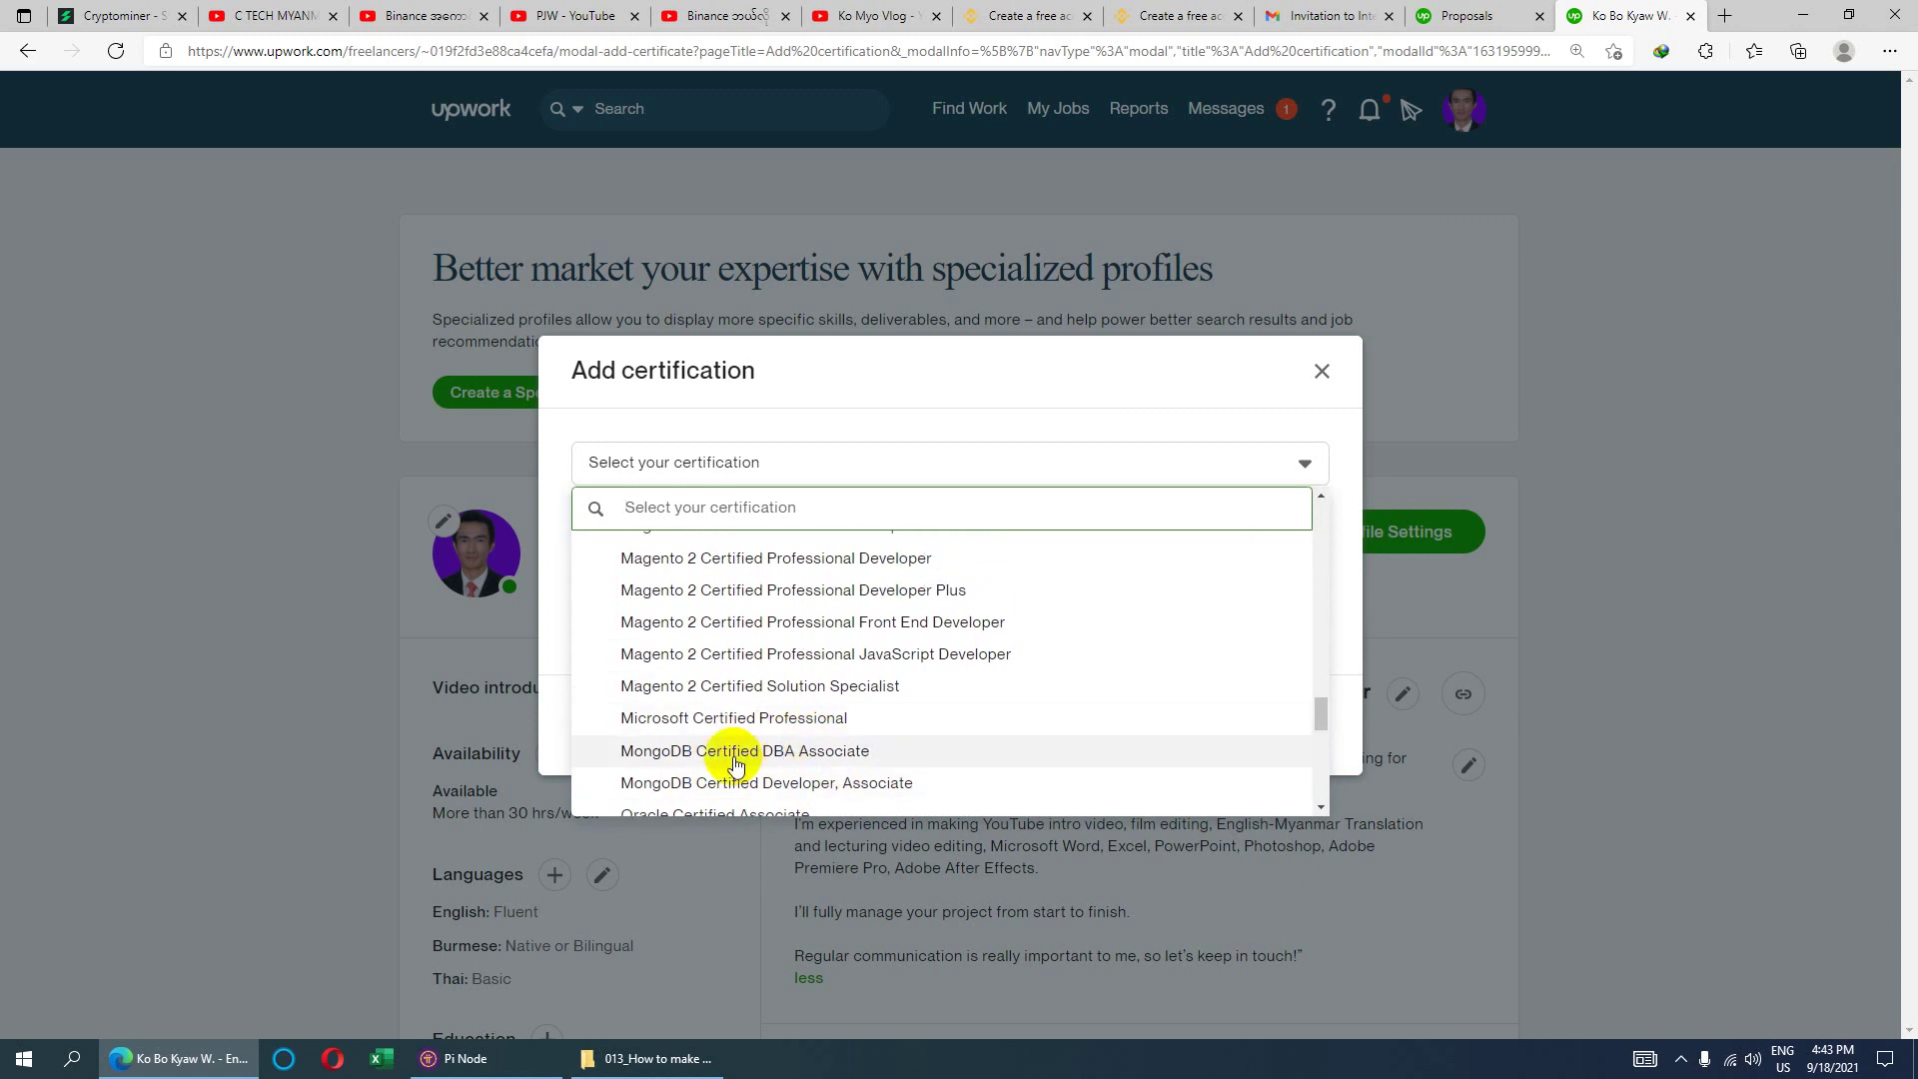
scroll(755, 734, up, 5)
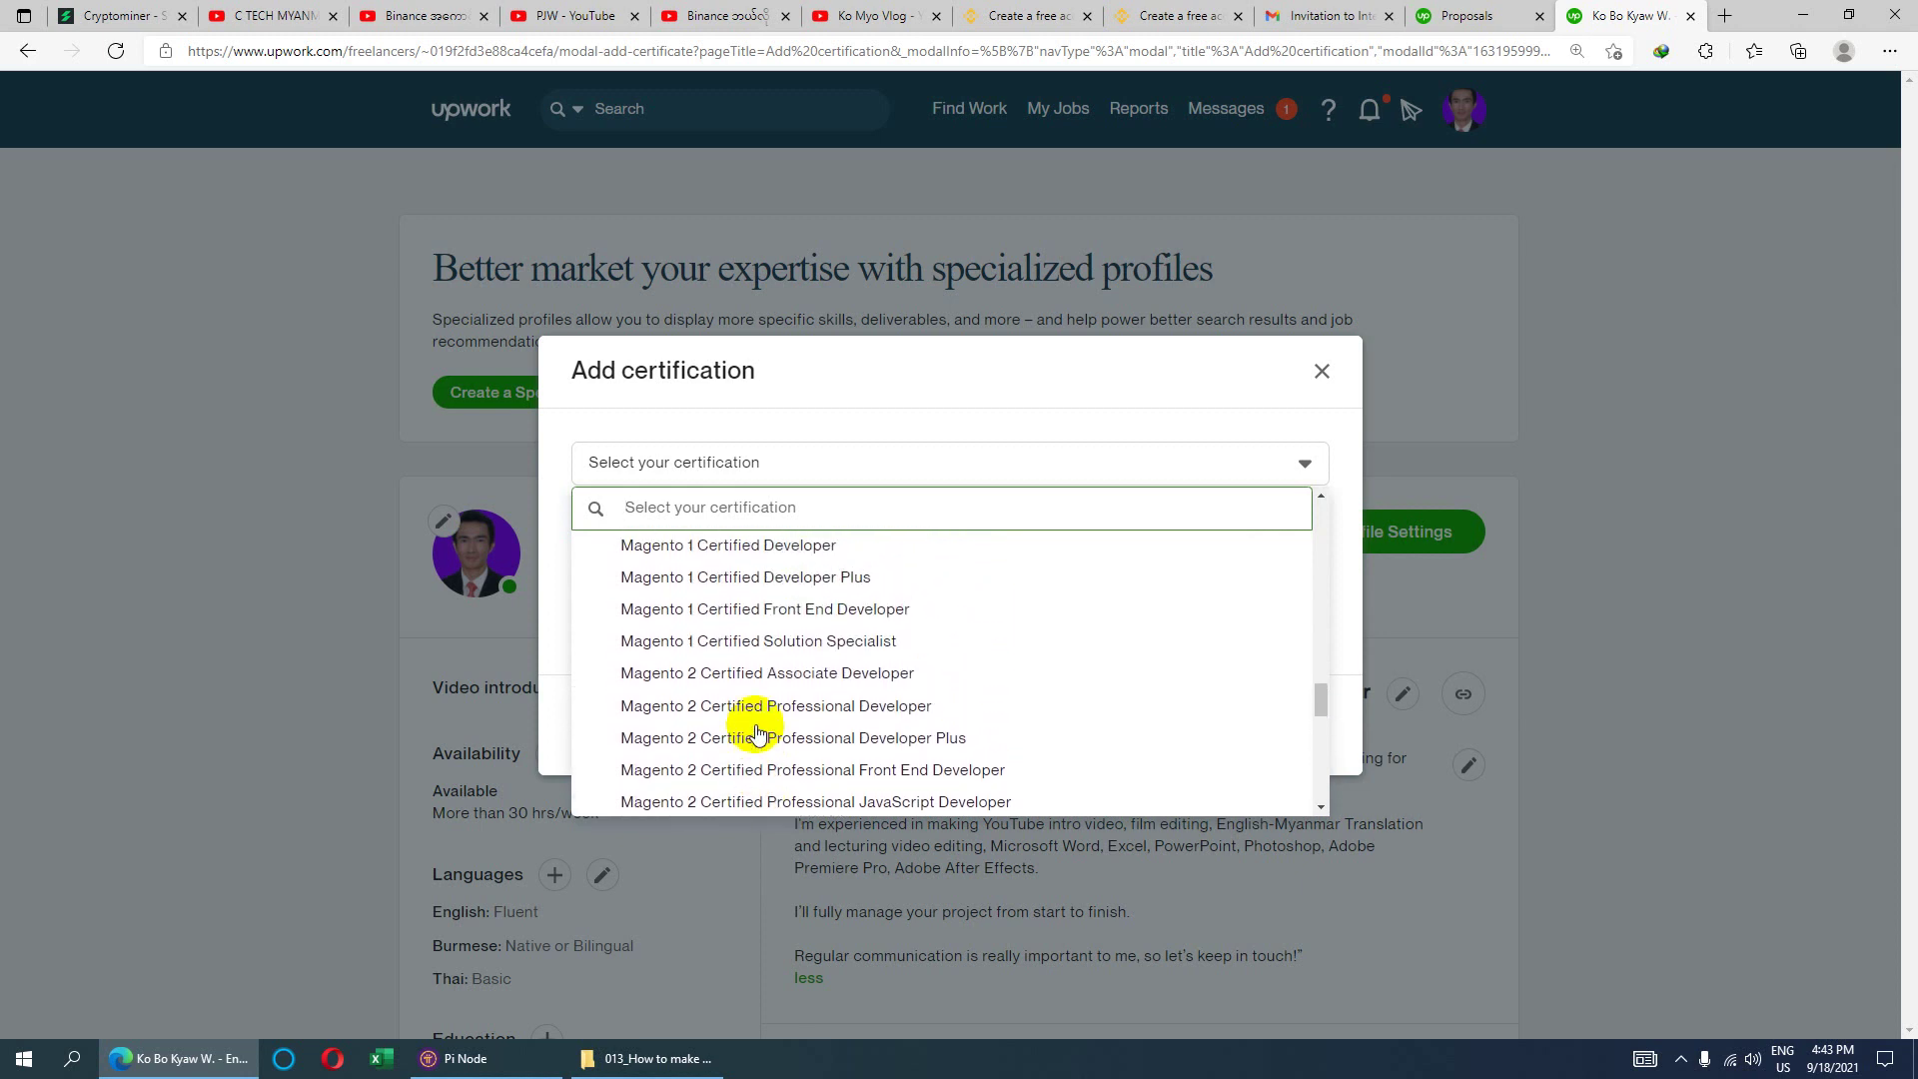
scroll(755, 729, up, 3)
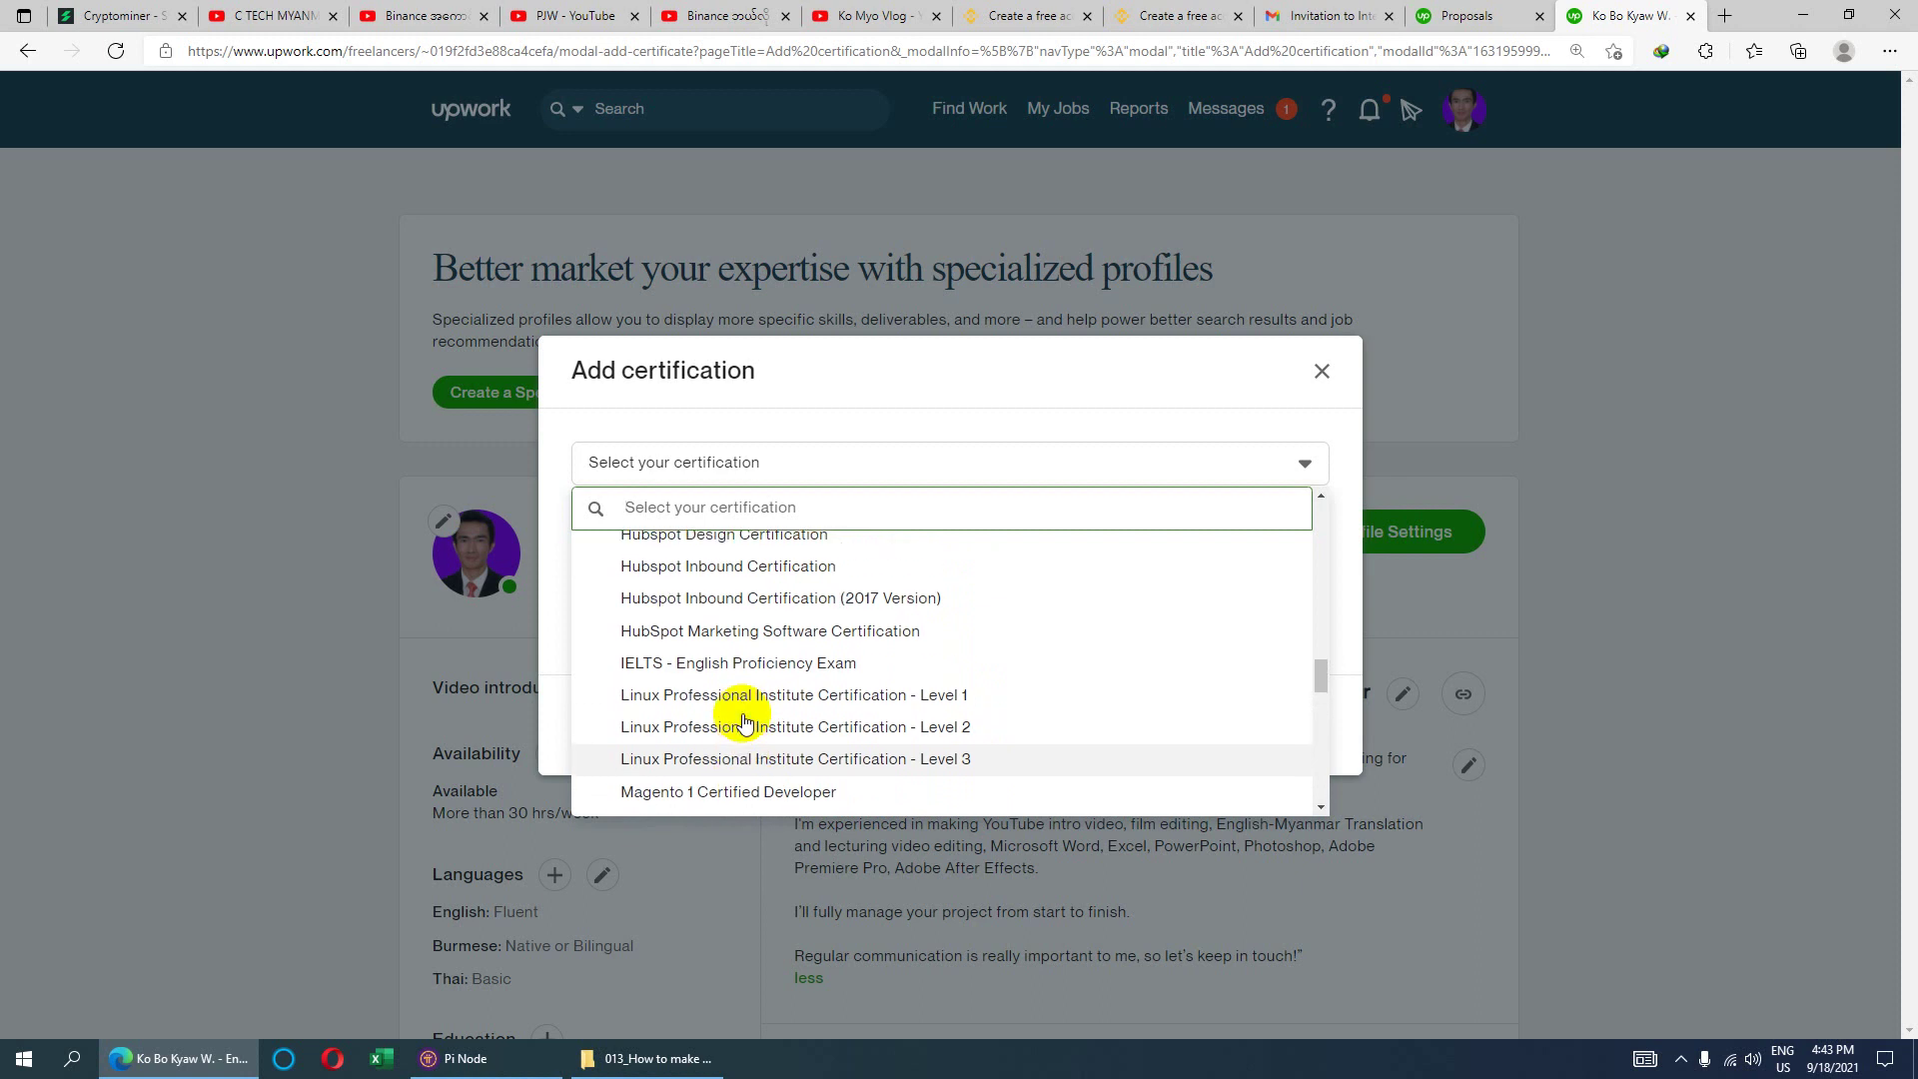
scroll(744, 719, up, 4)
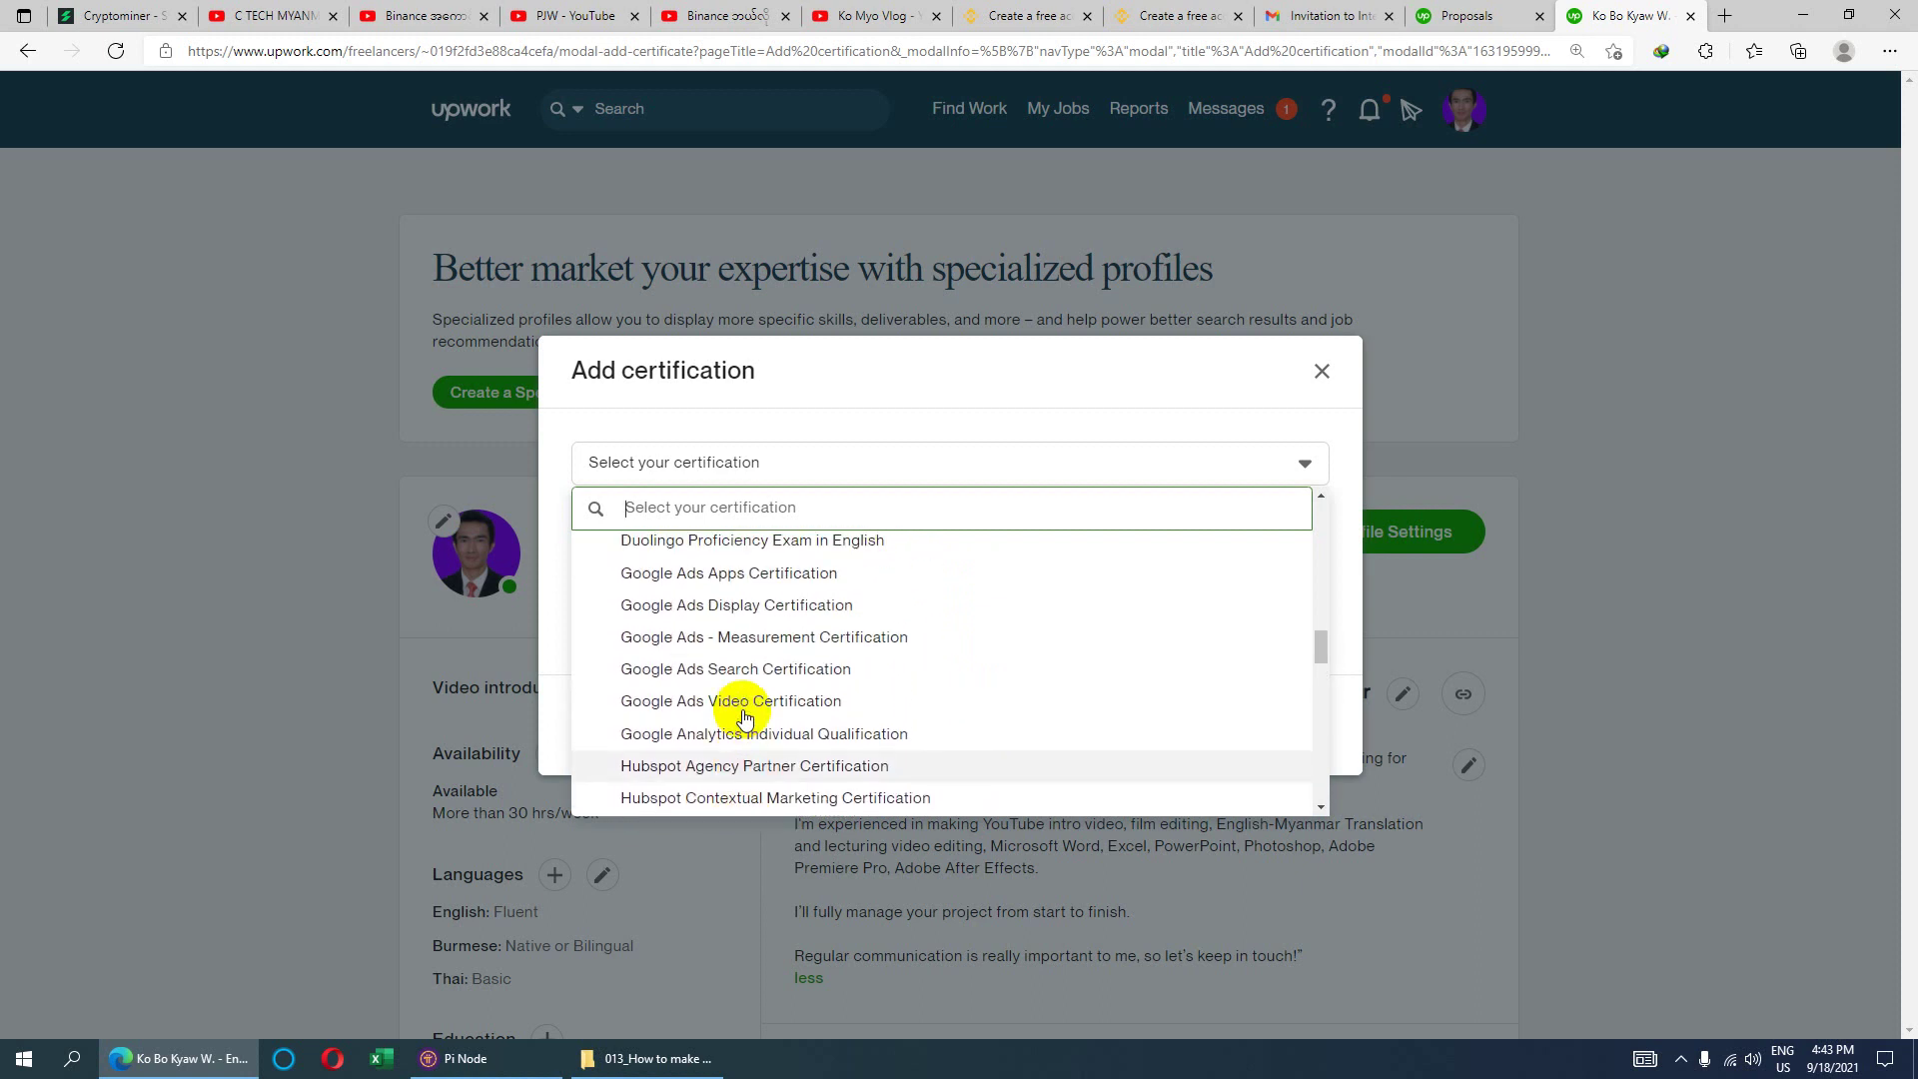
scroll(742, 715, up, 1)
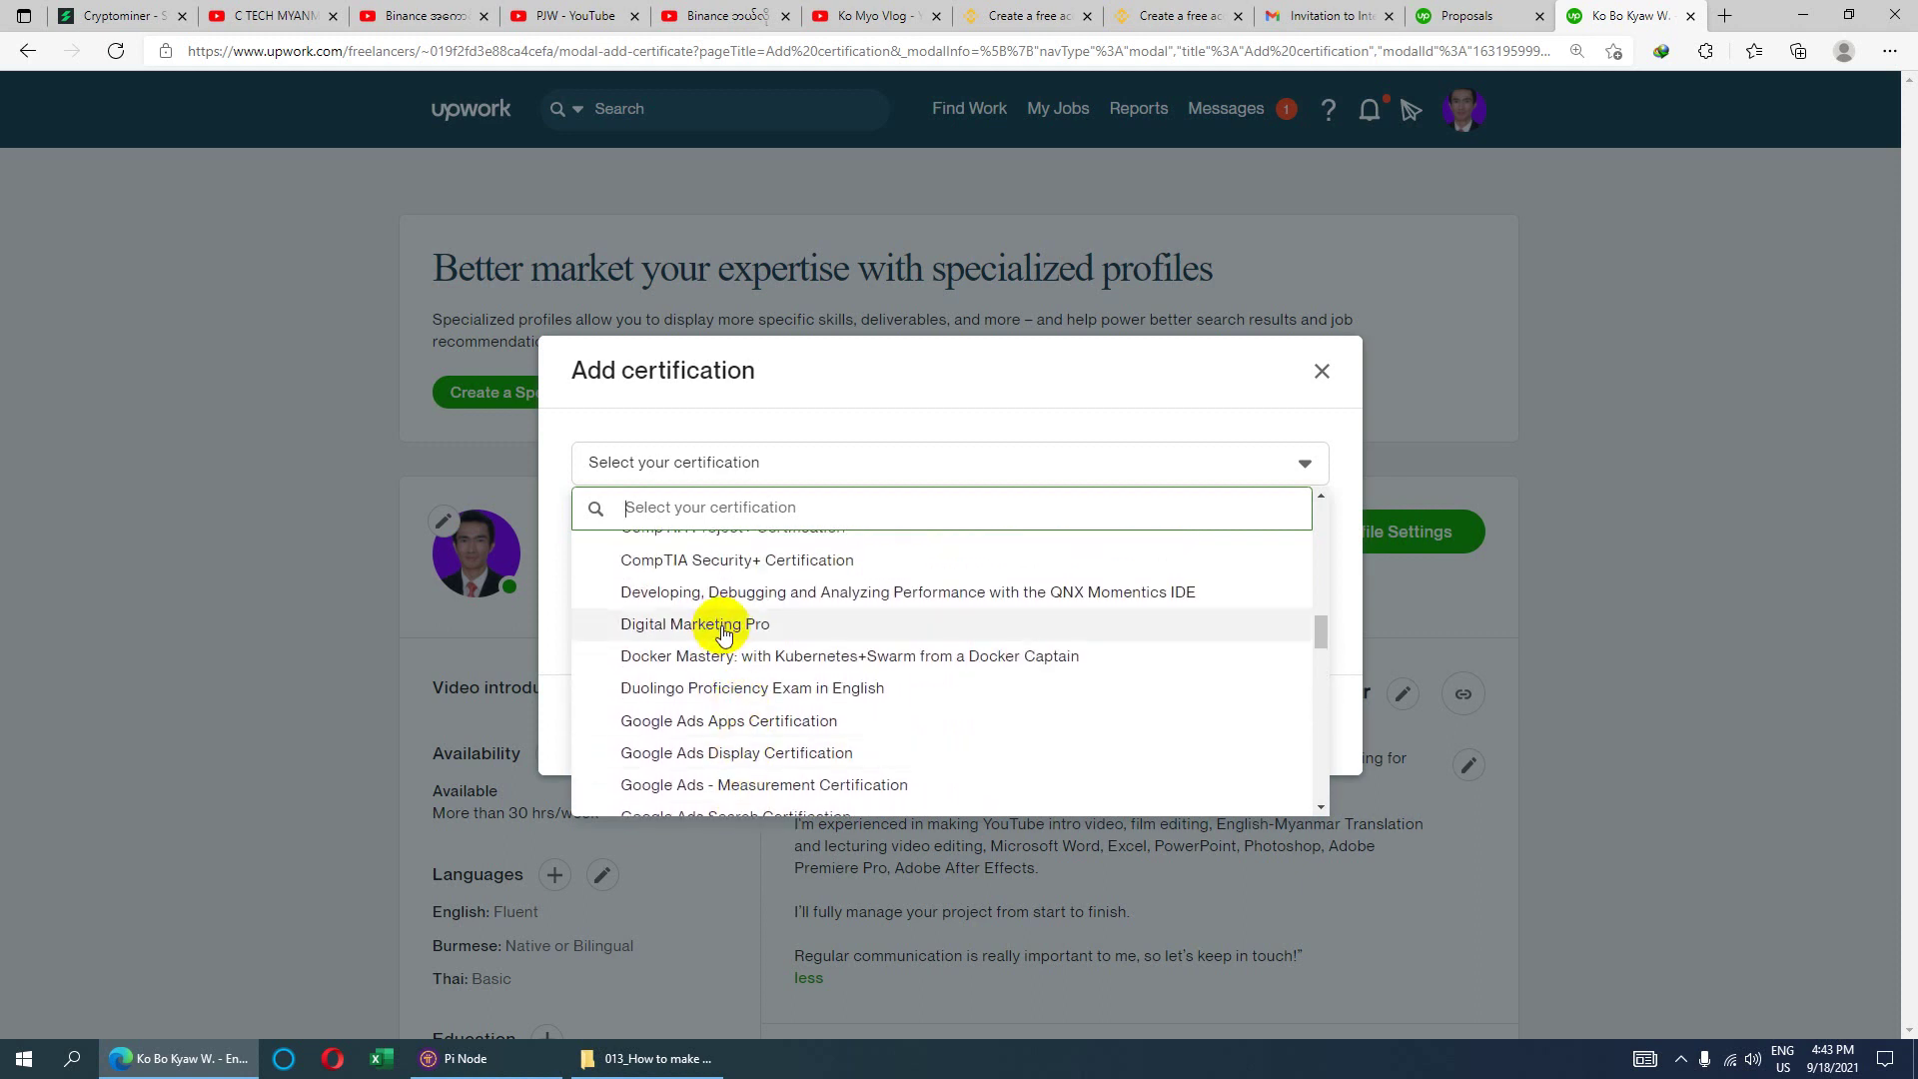
scroll(732, 639, up, 1)
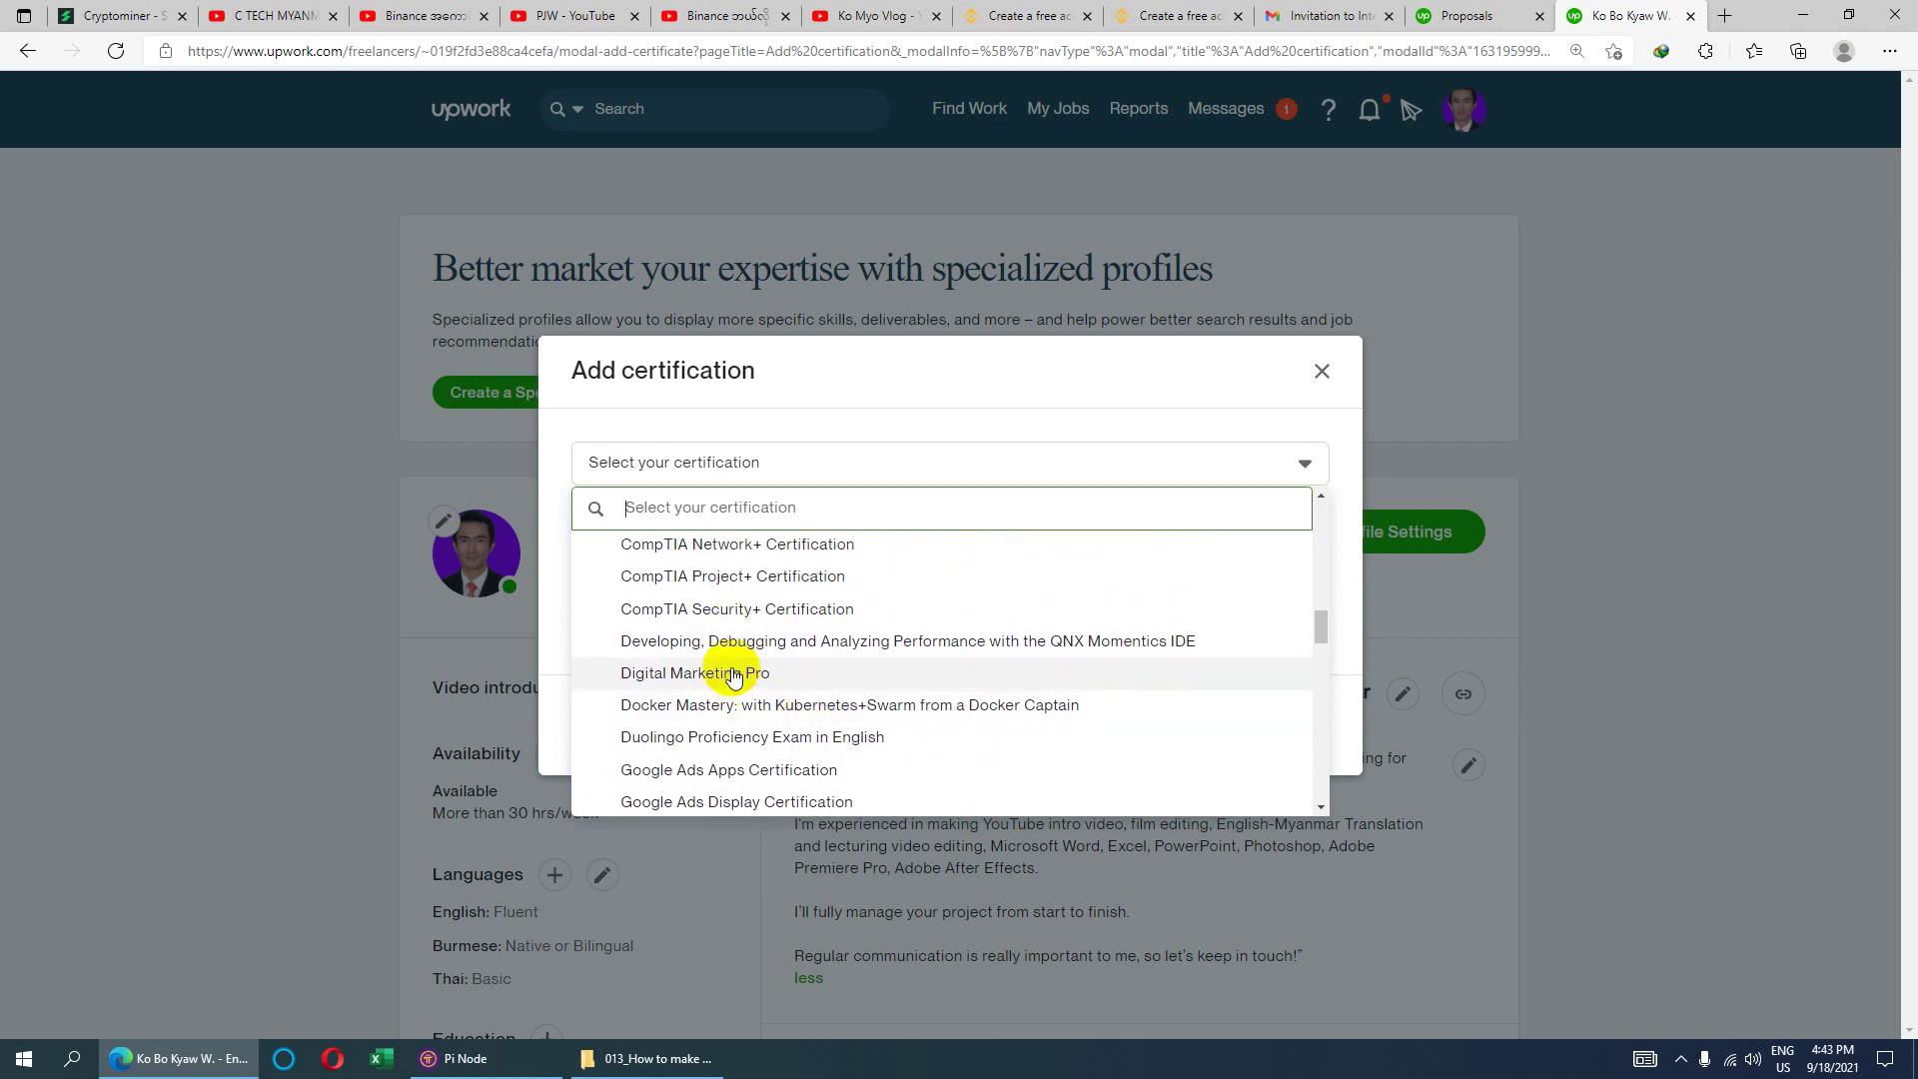
- Read the remaining certification choices from the CompTIA and Cisco entries back to Adobe Certified Expert, including Certified Translator and Cambridge English
scroll(705, 644, up, 3)
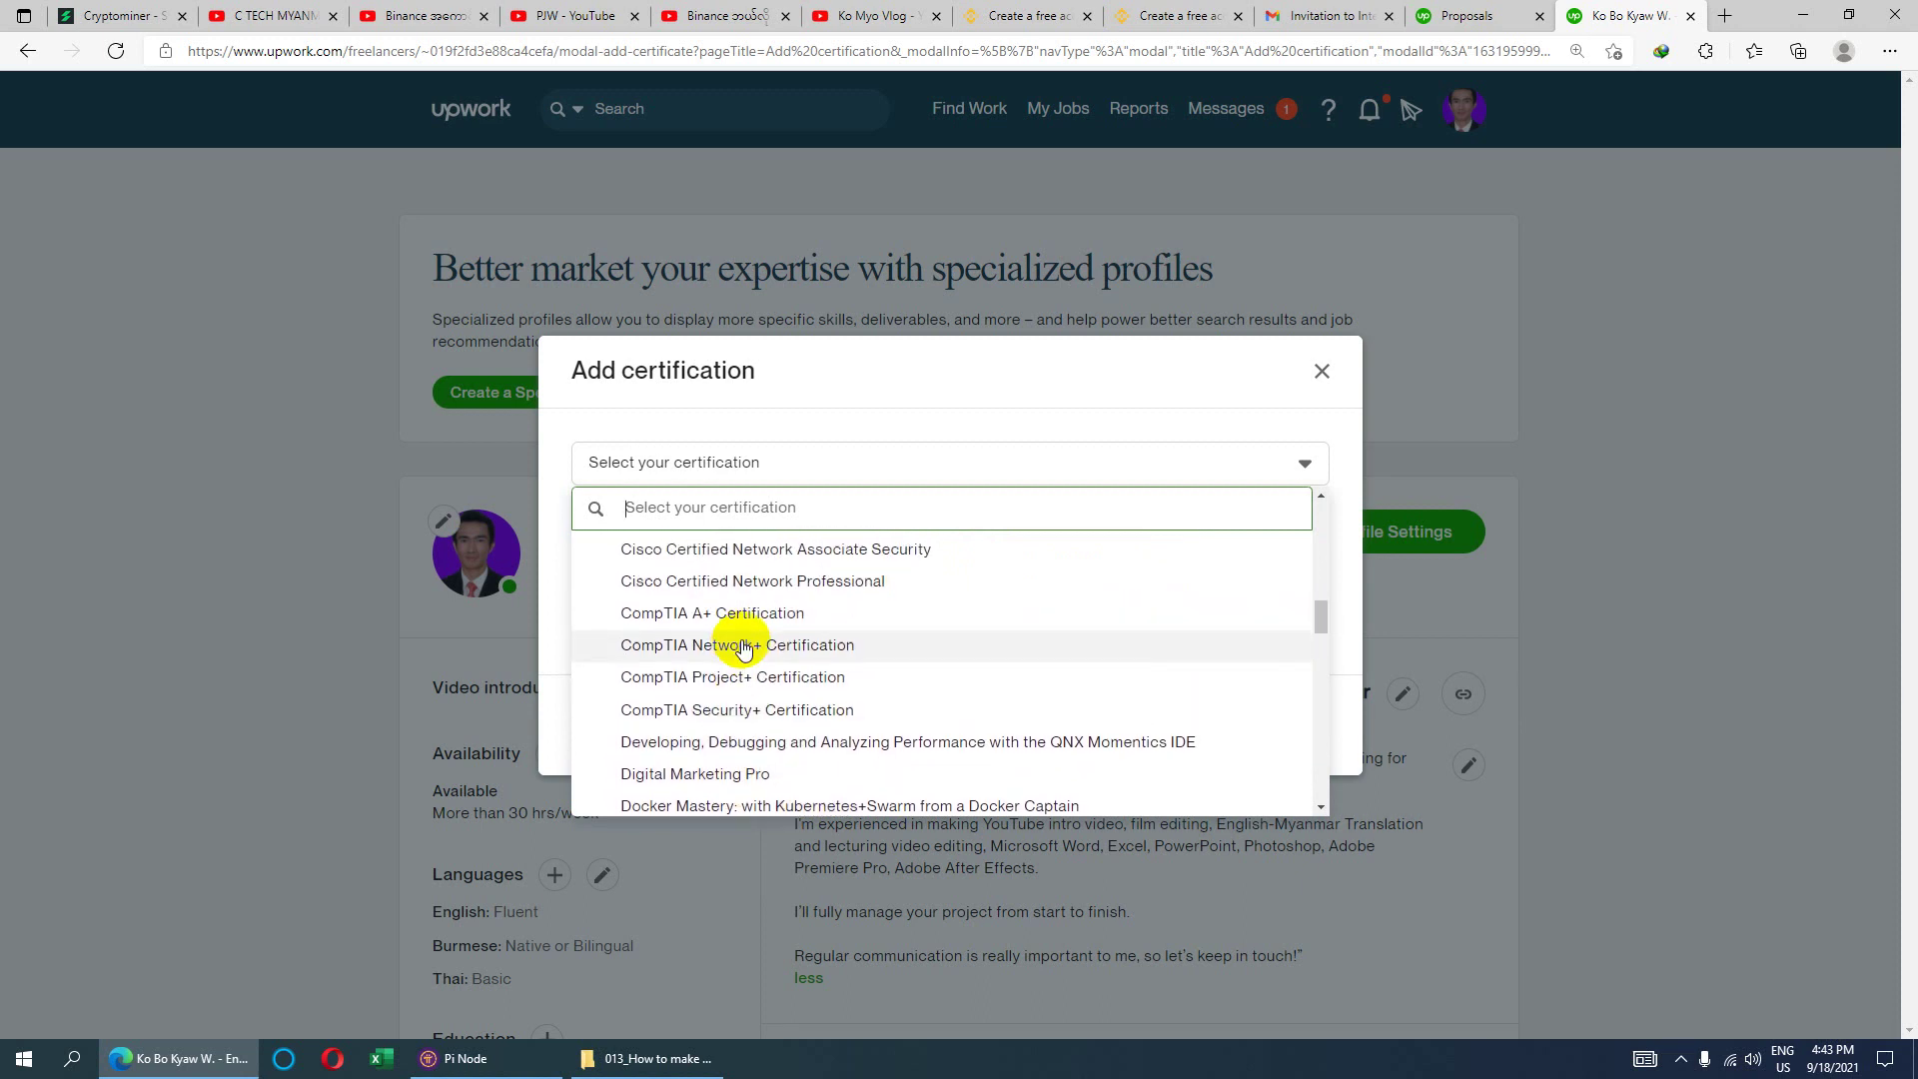
scroll(704, 650, up, 2)
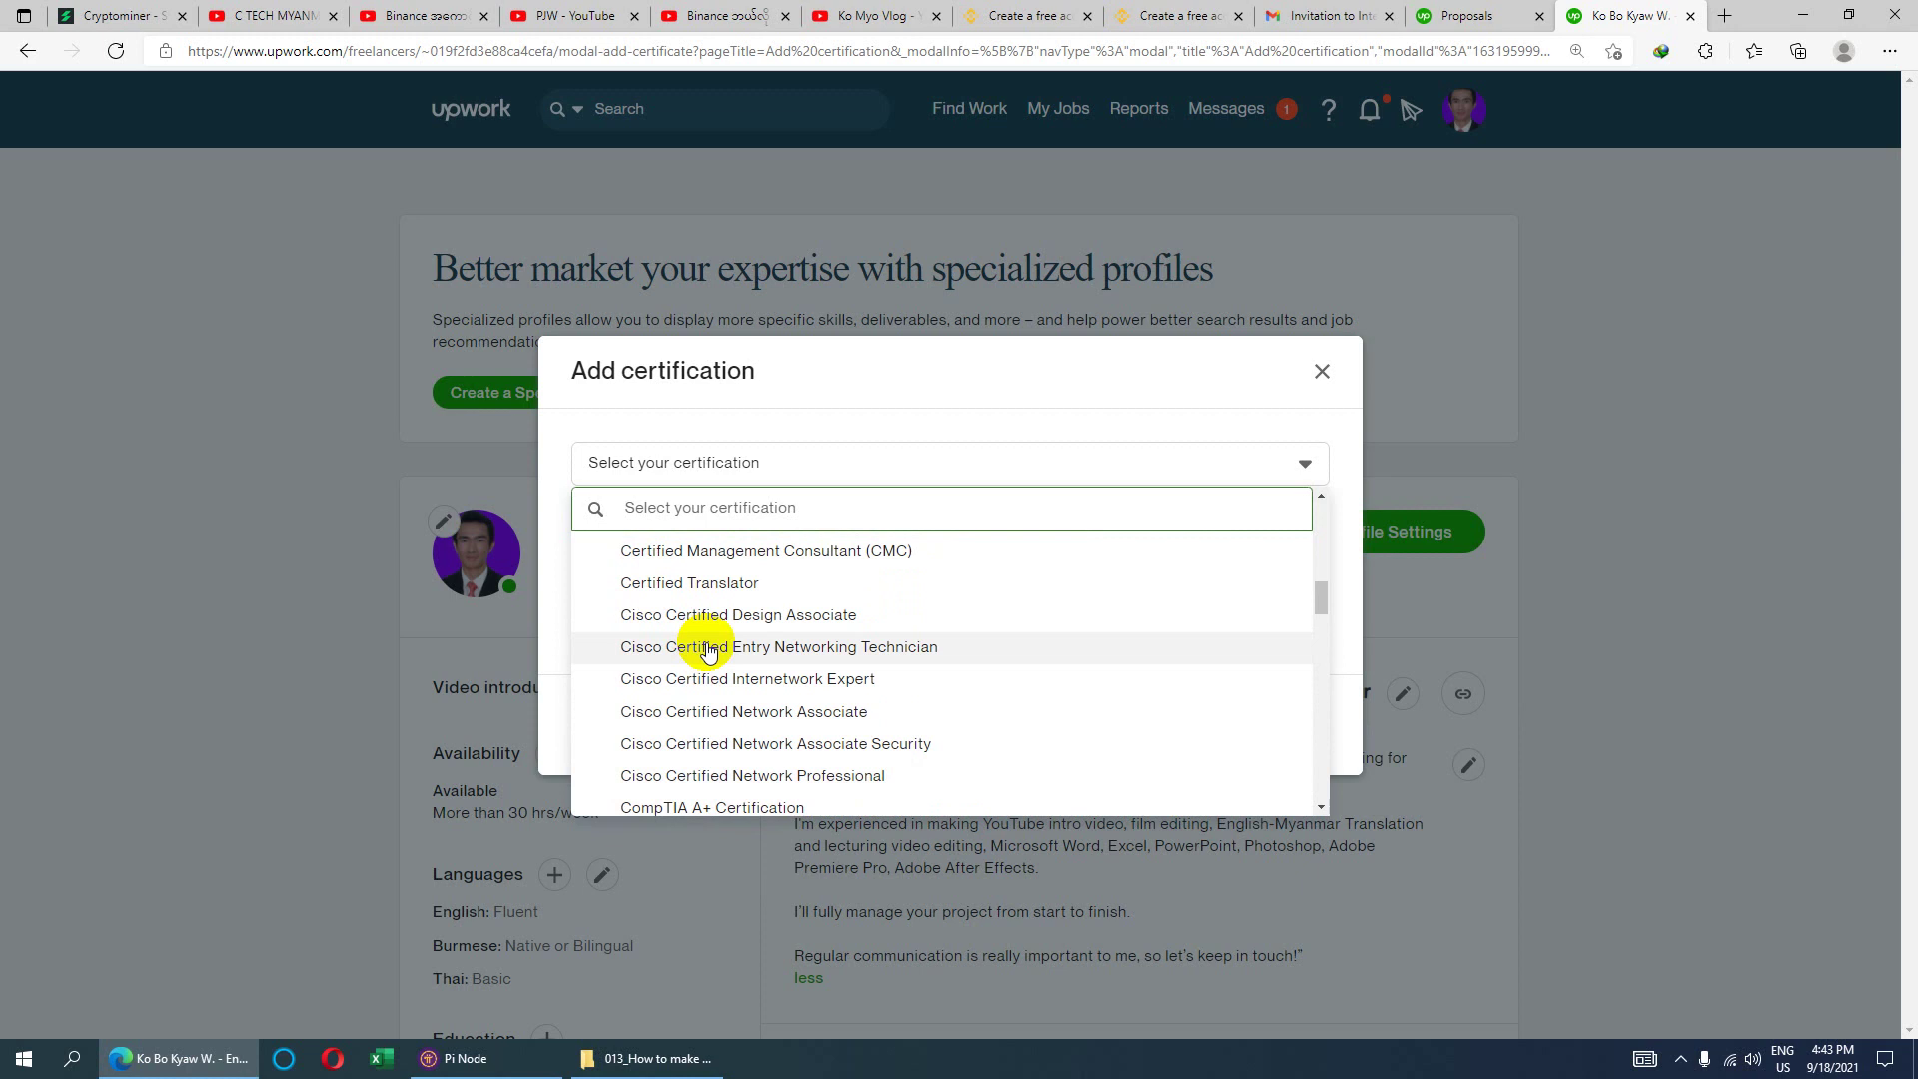
scroll(730, 611, up, 2)
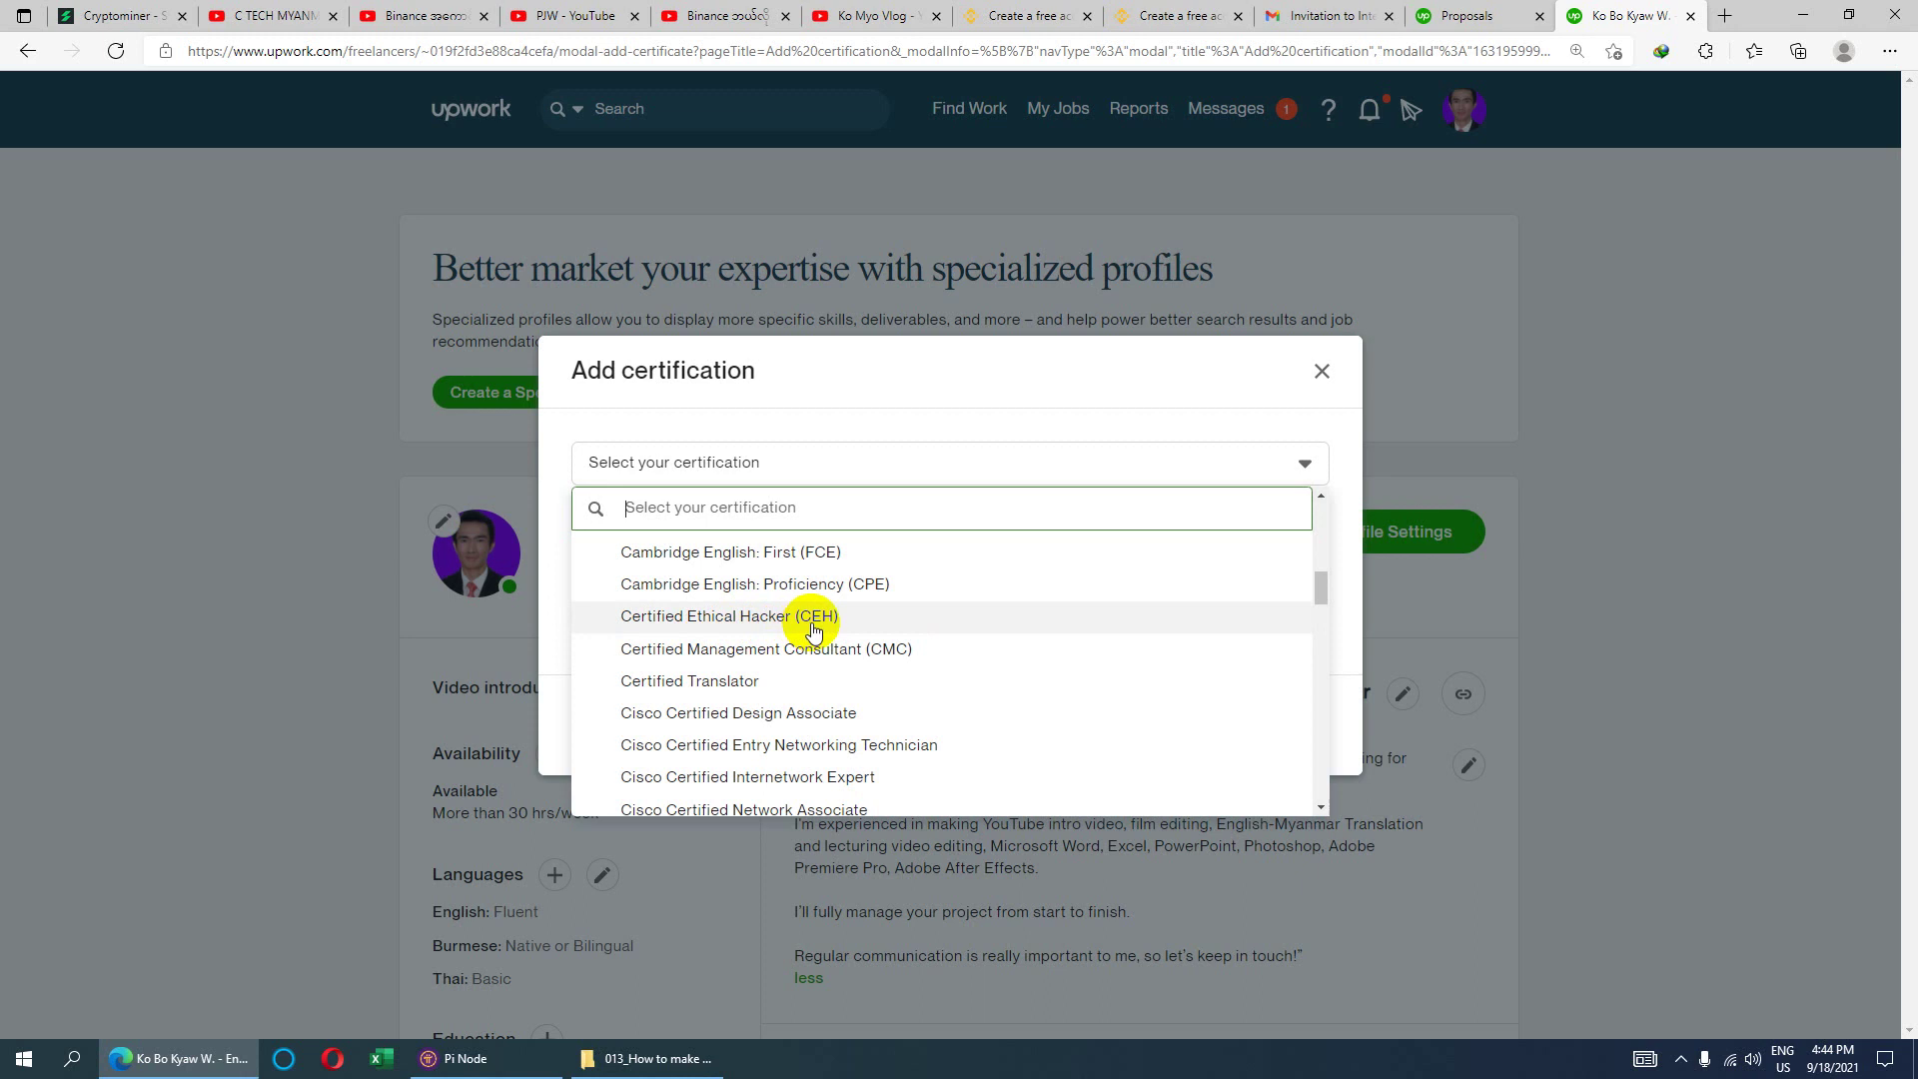
scroll(752, 638, up, 1)
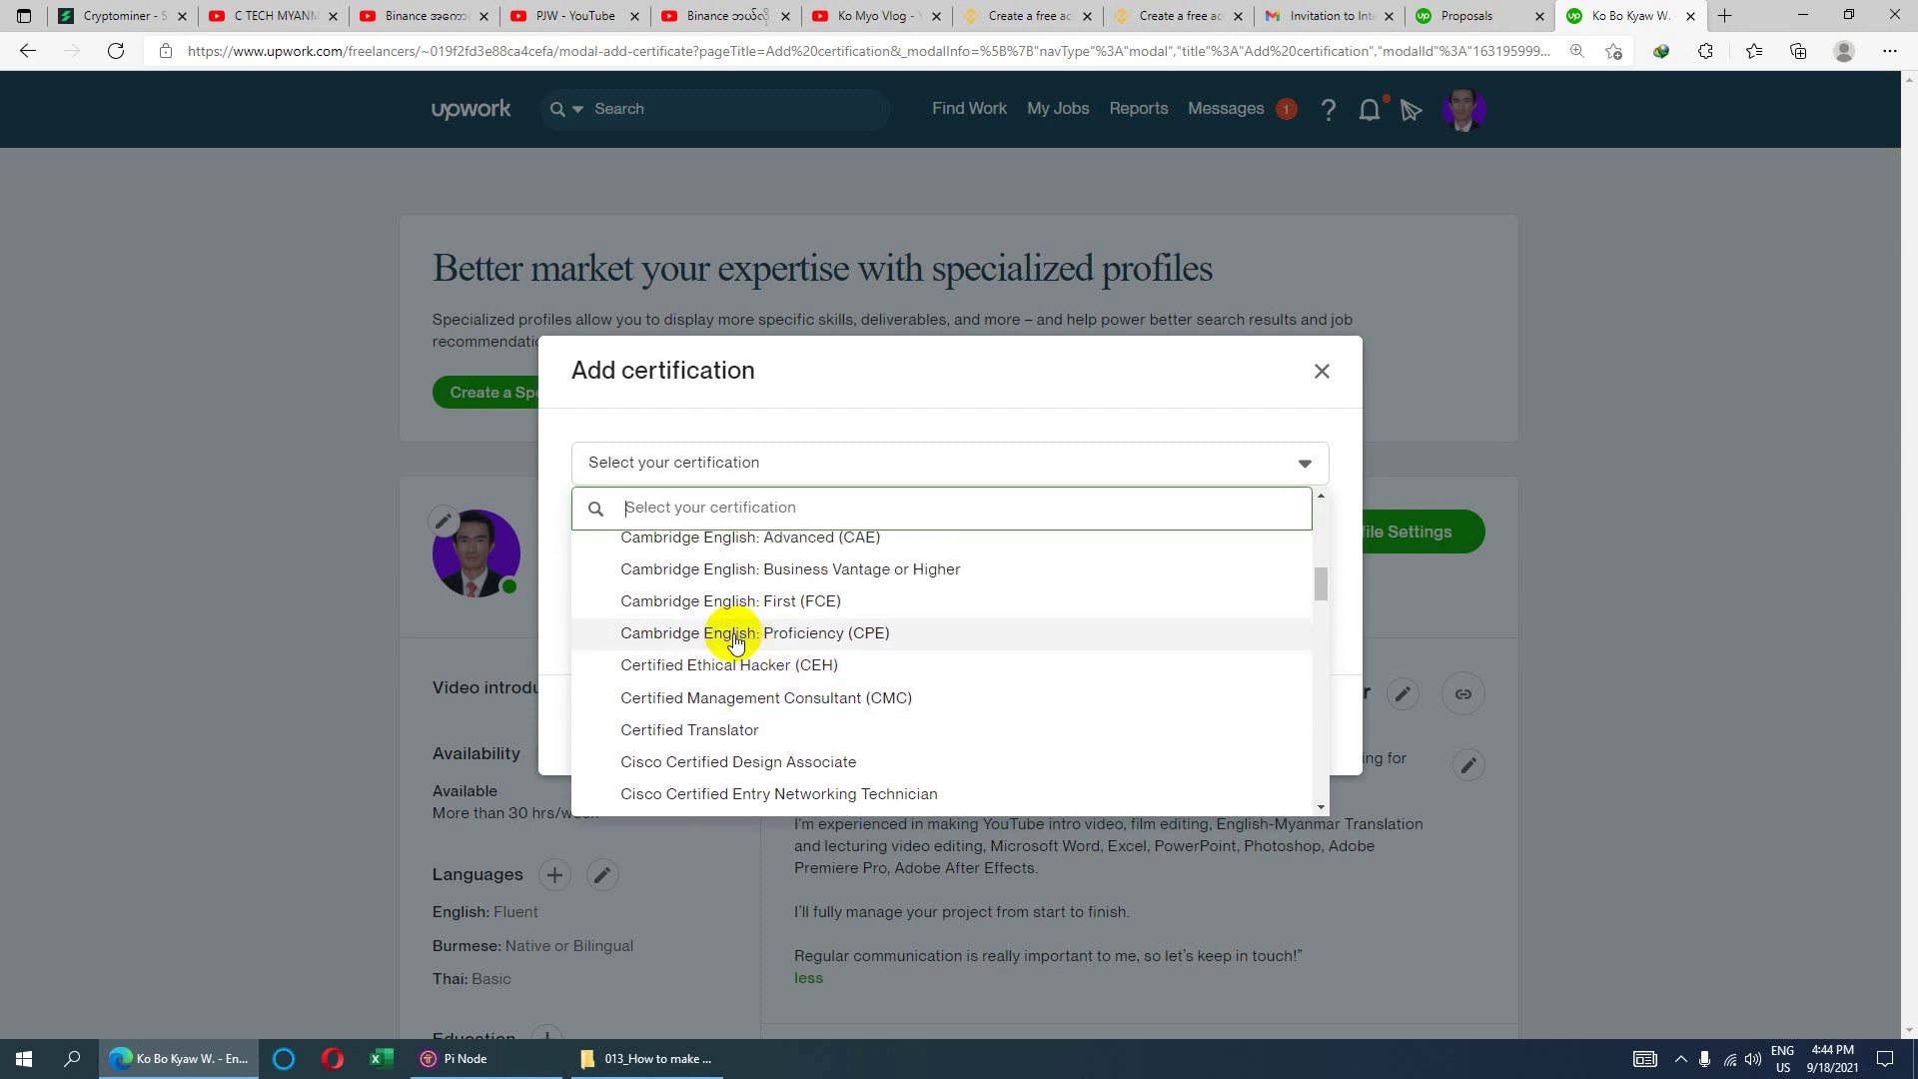
scroll(759, 633, up, 1)
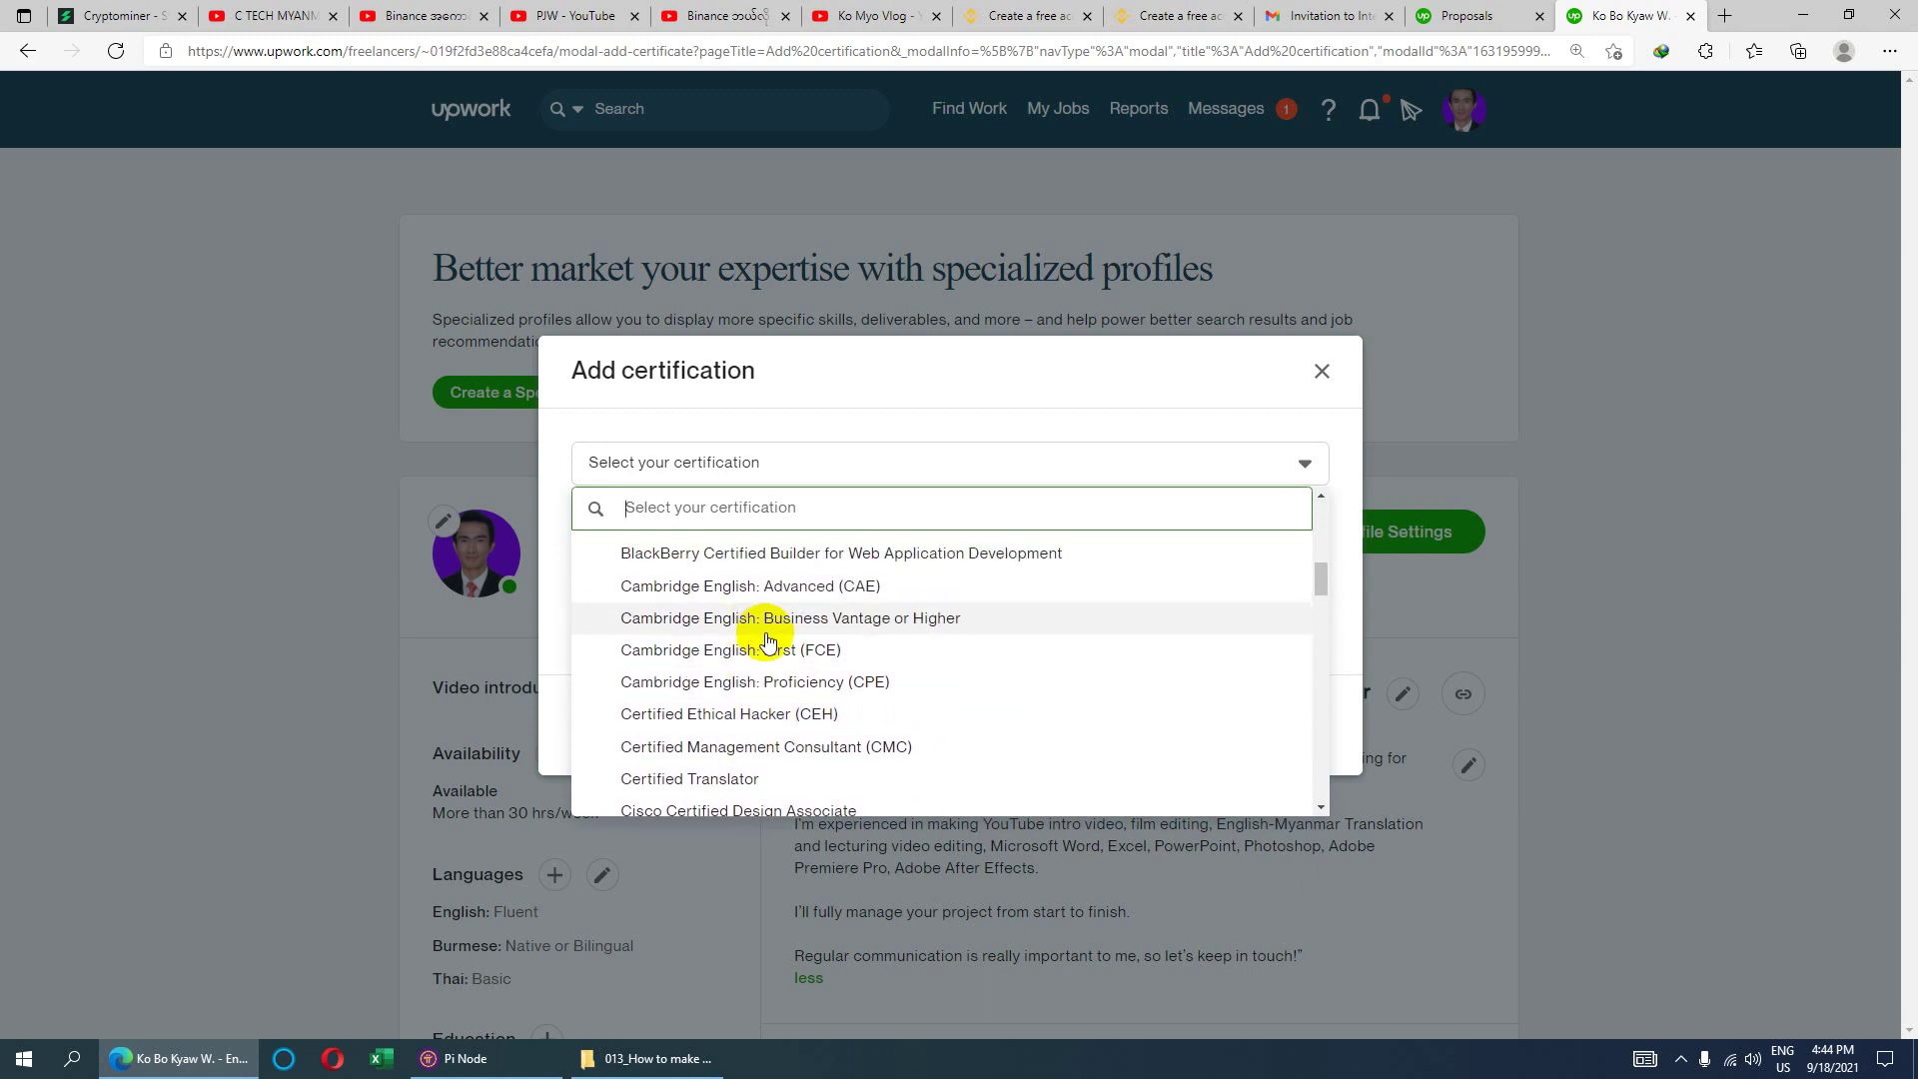
scroll(767, 639, up, 1)
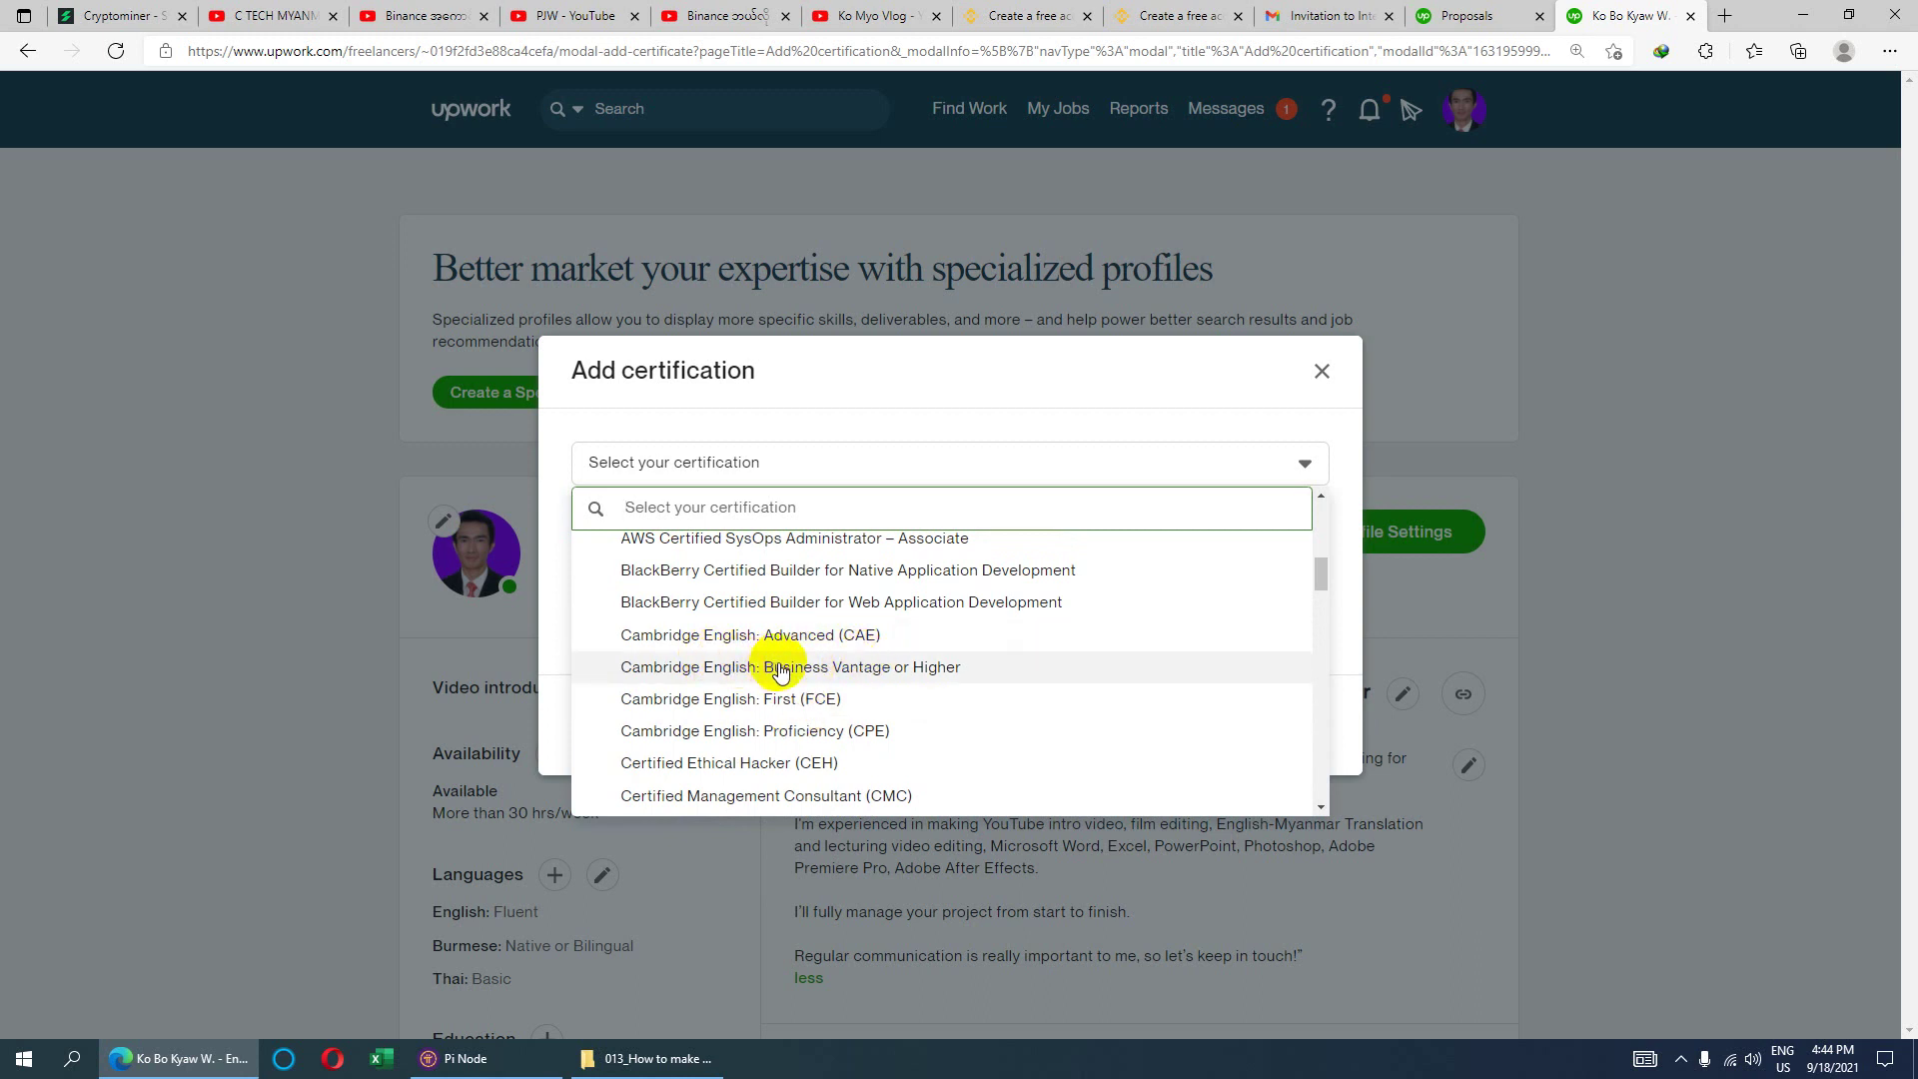
scroll(796, 702, up, 3)
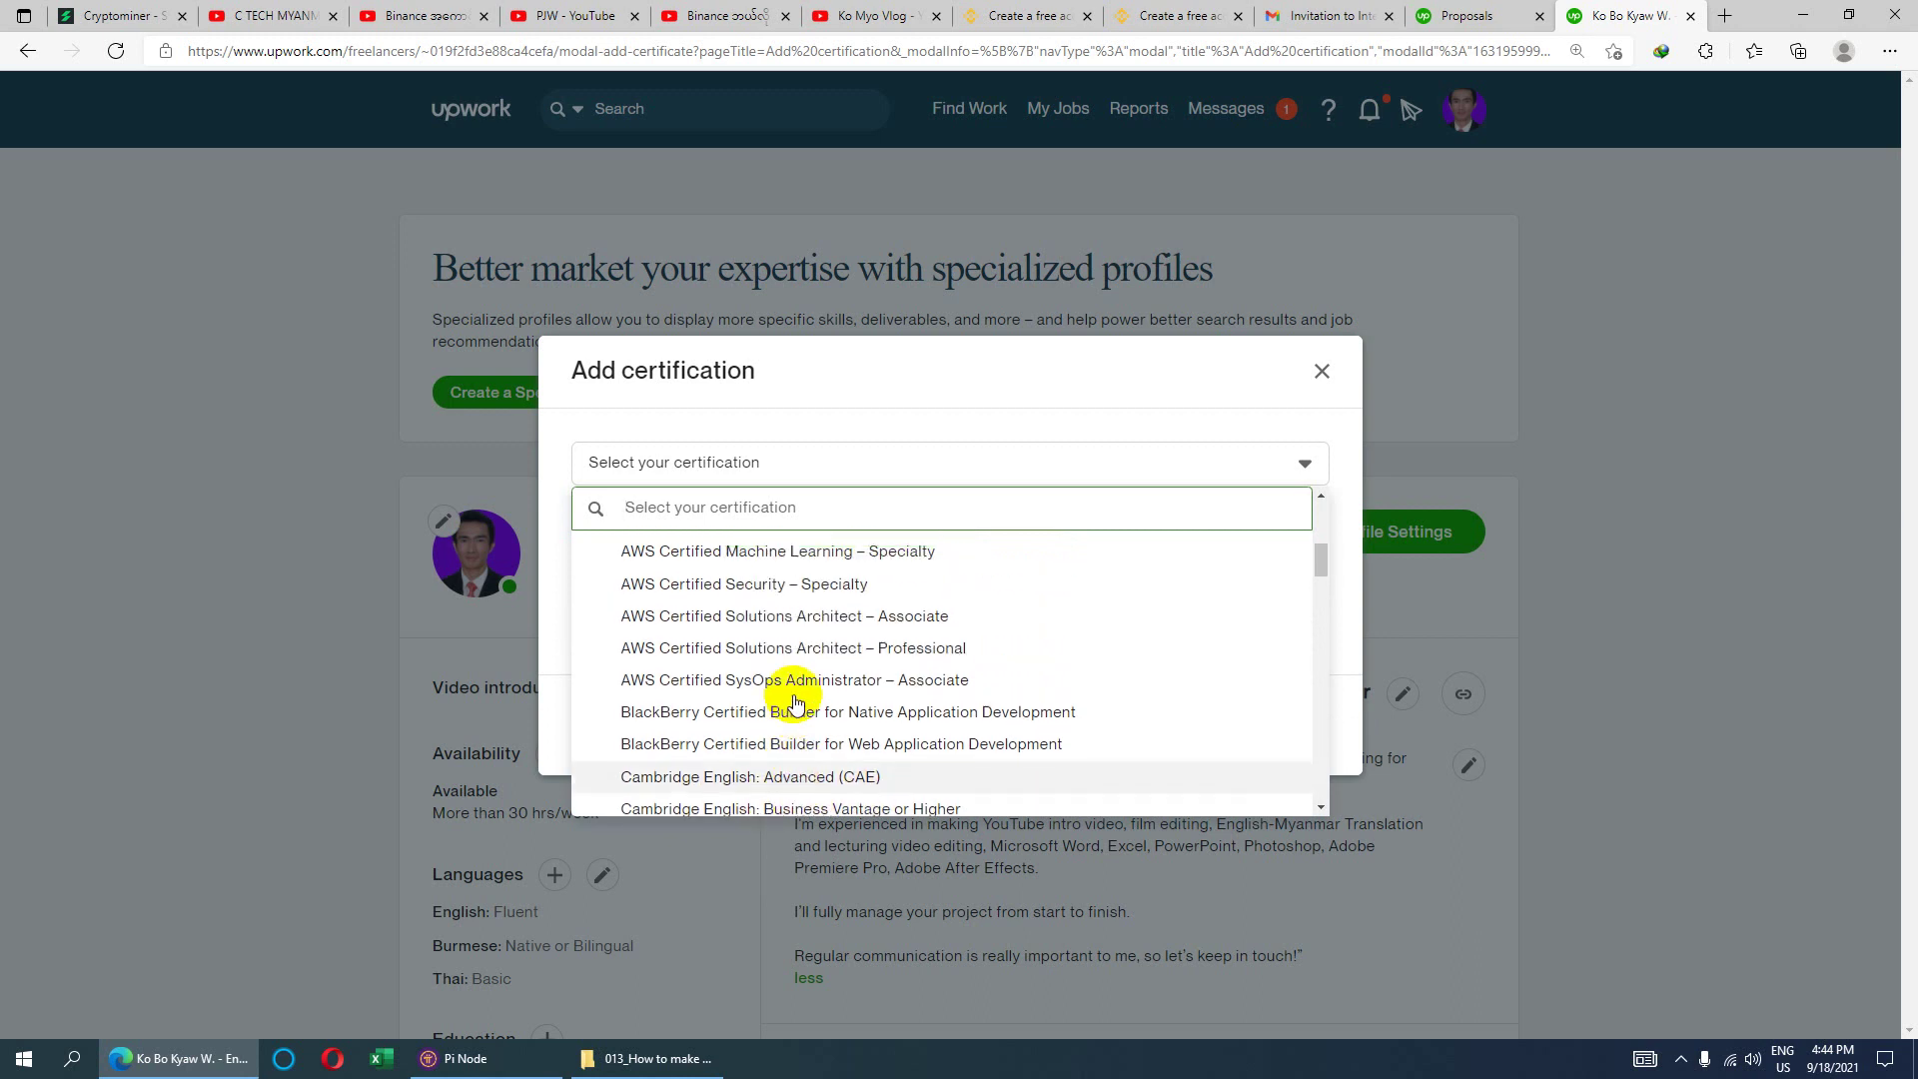
scroll(796, 702, up, 4)
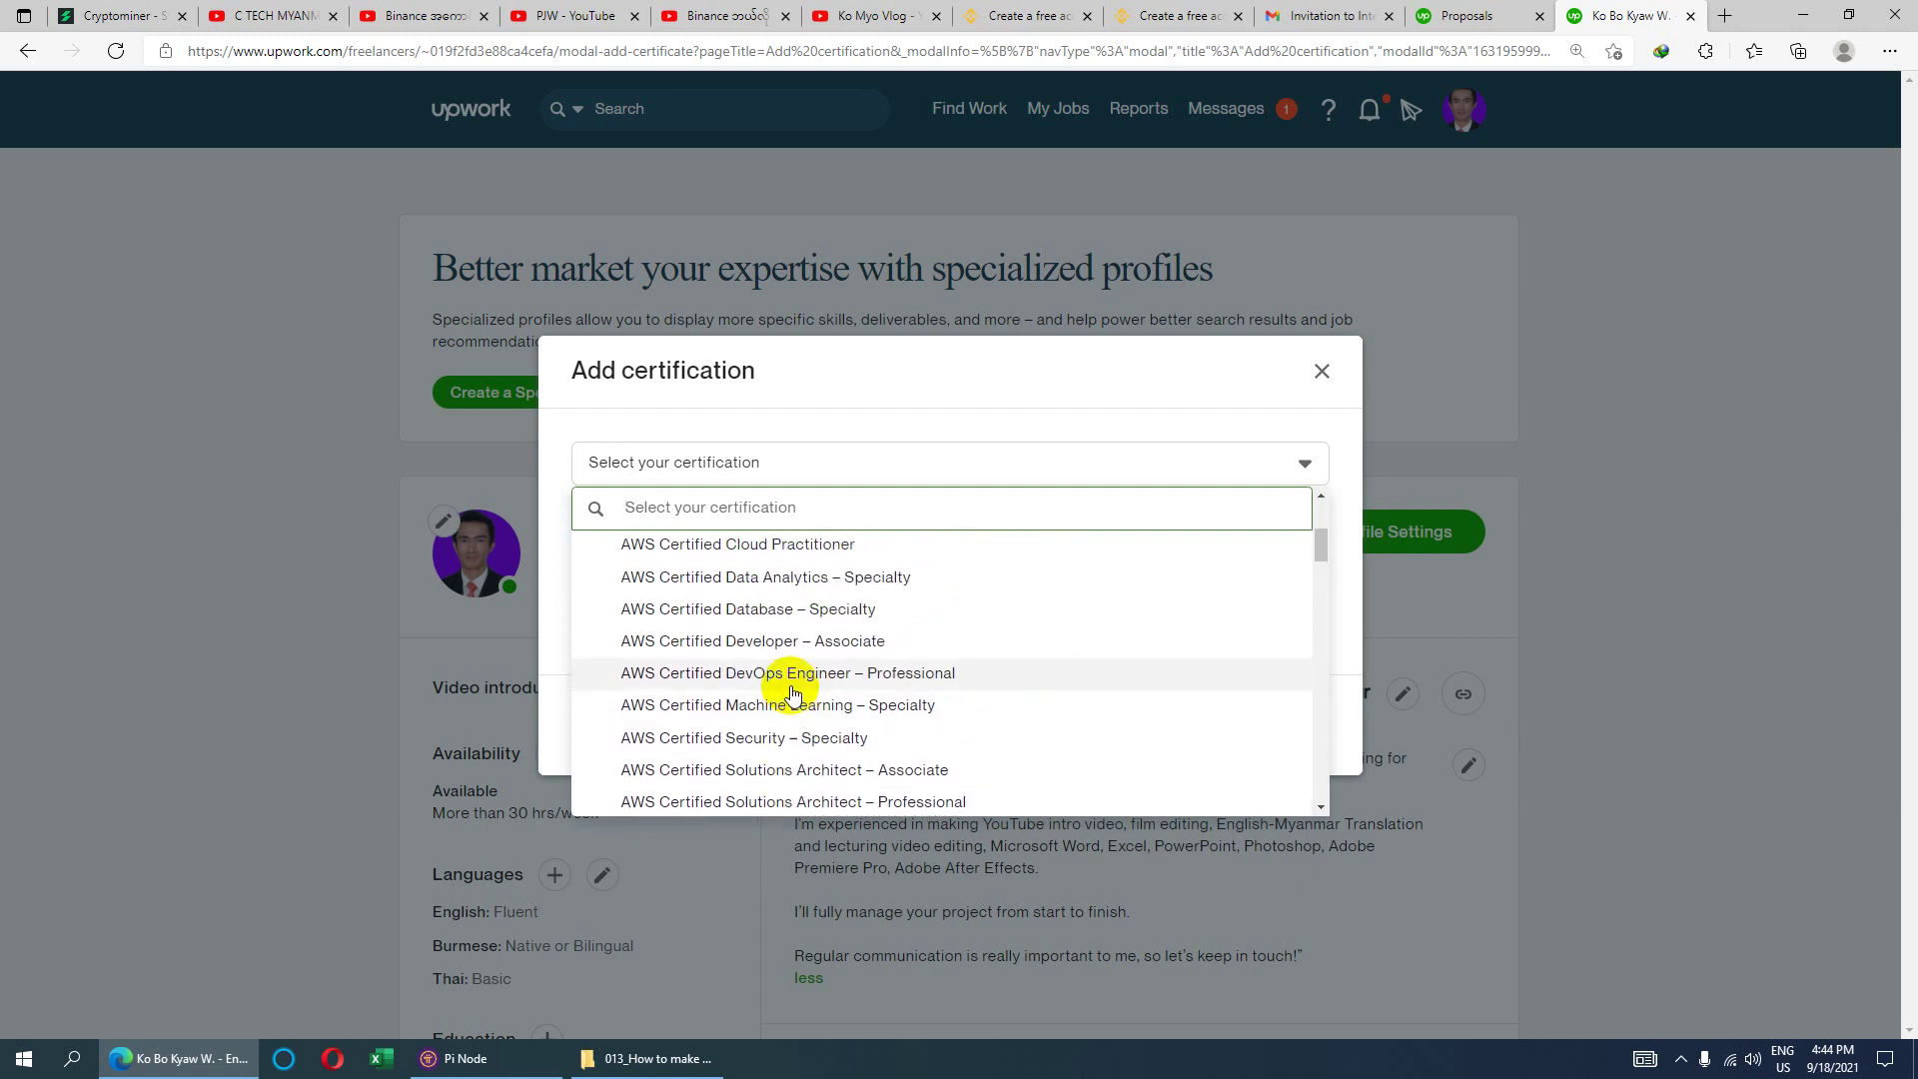
scroll(792, 692, up, 4)
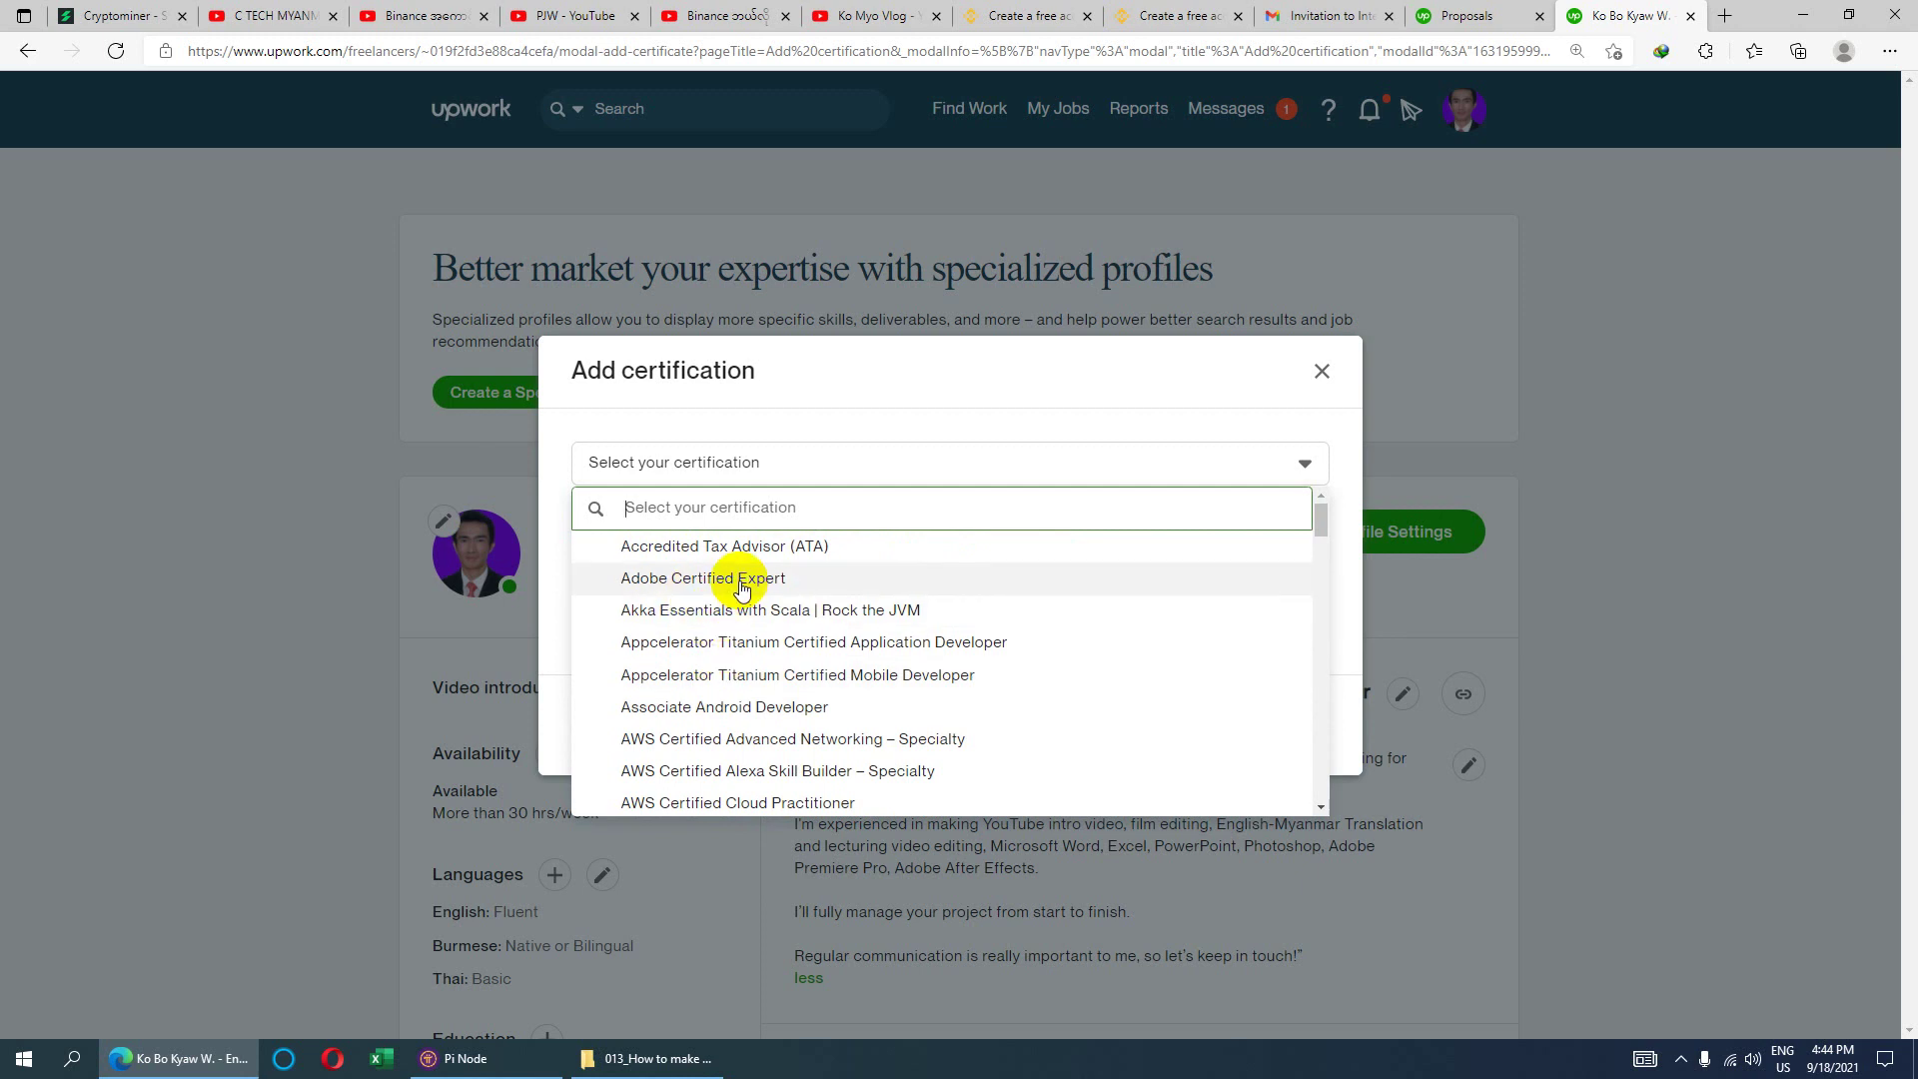
- Go back to the Cambridge English entries in the certification list and compare the Advanced, Business Vantage, First and Proficiency options
scroll(749, 589, down, 5)
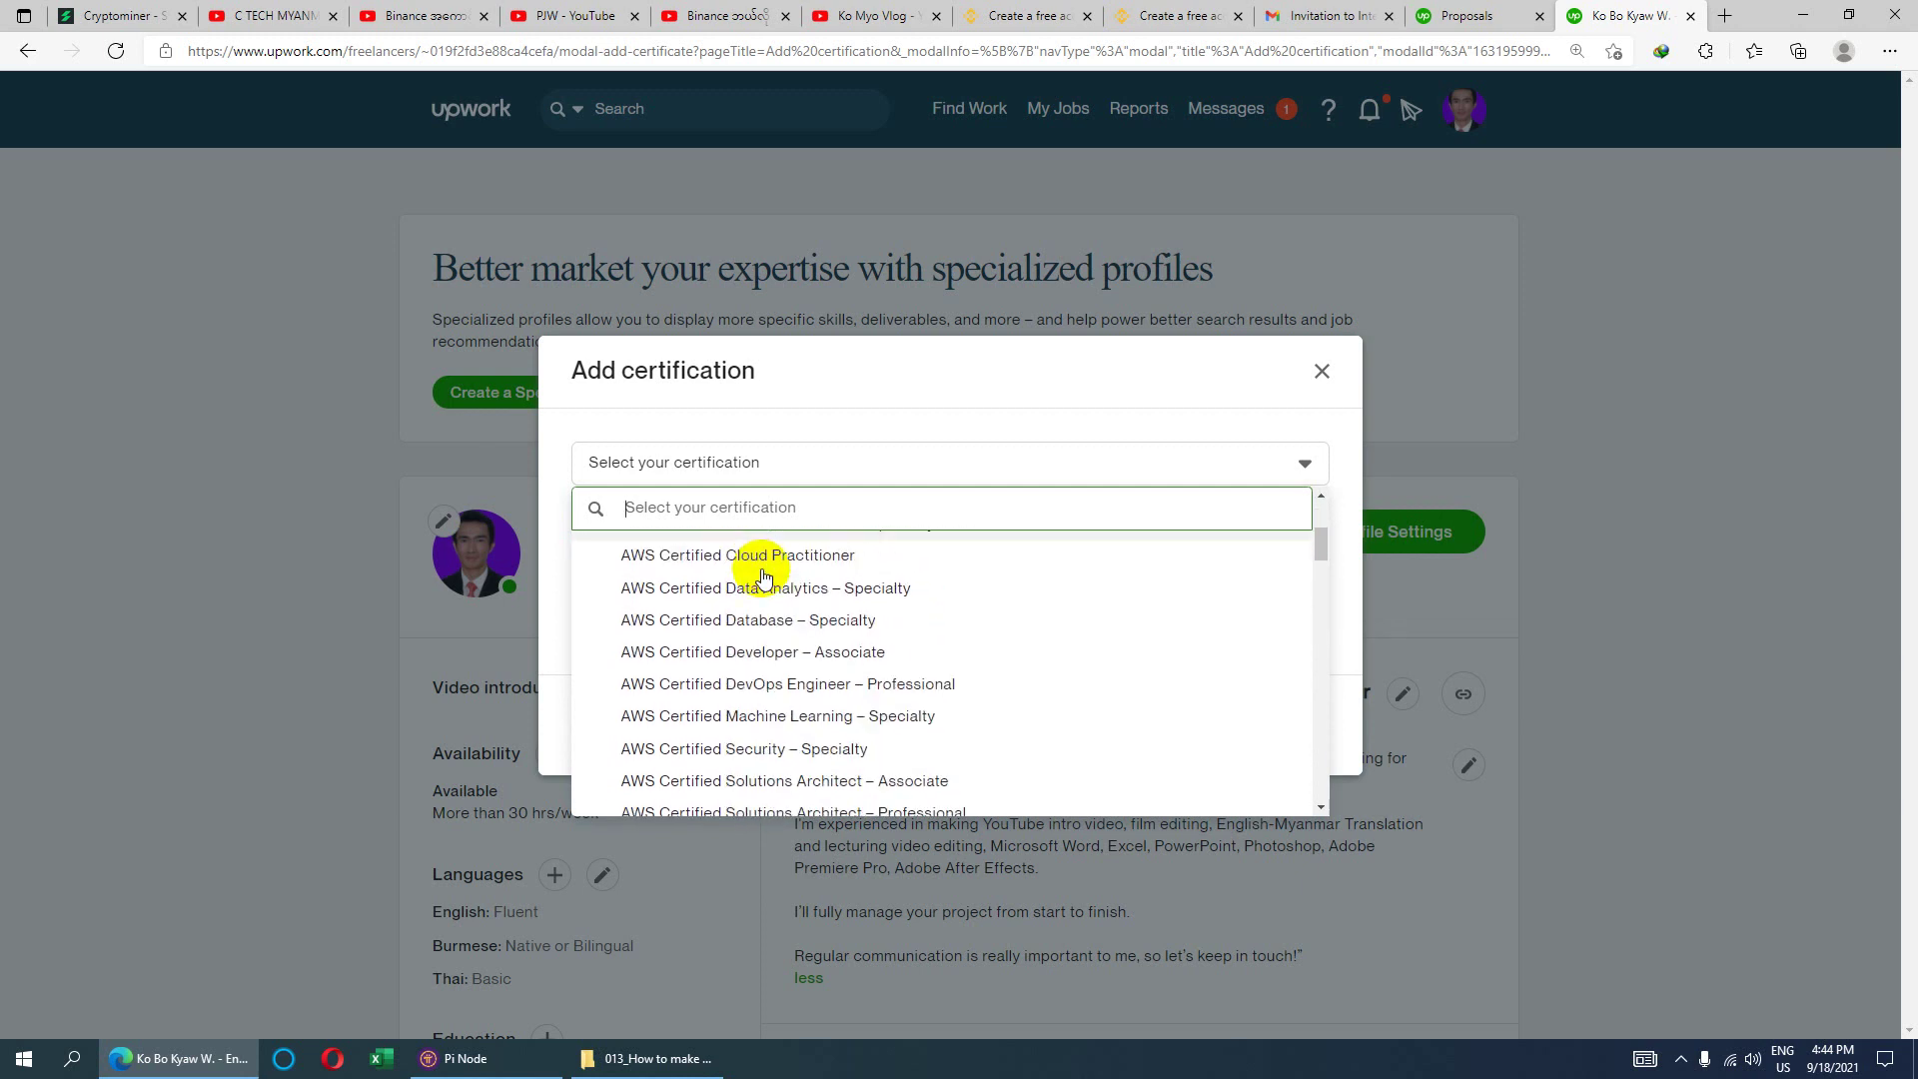
scroll(740, 680, down, 3)
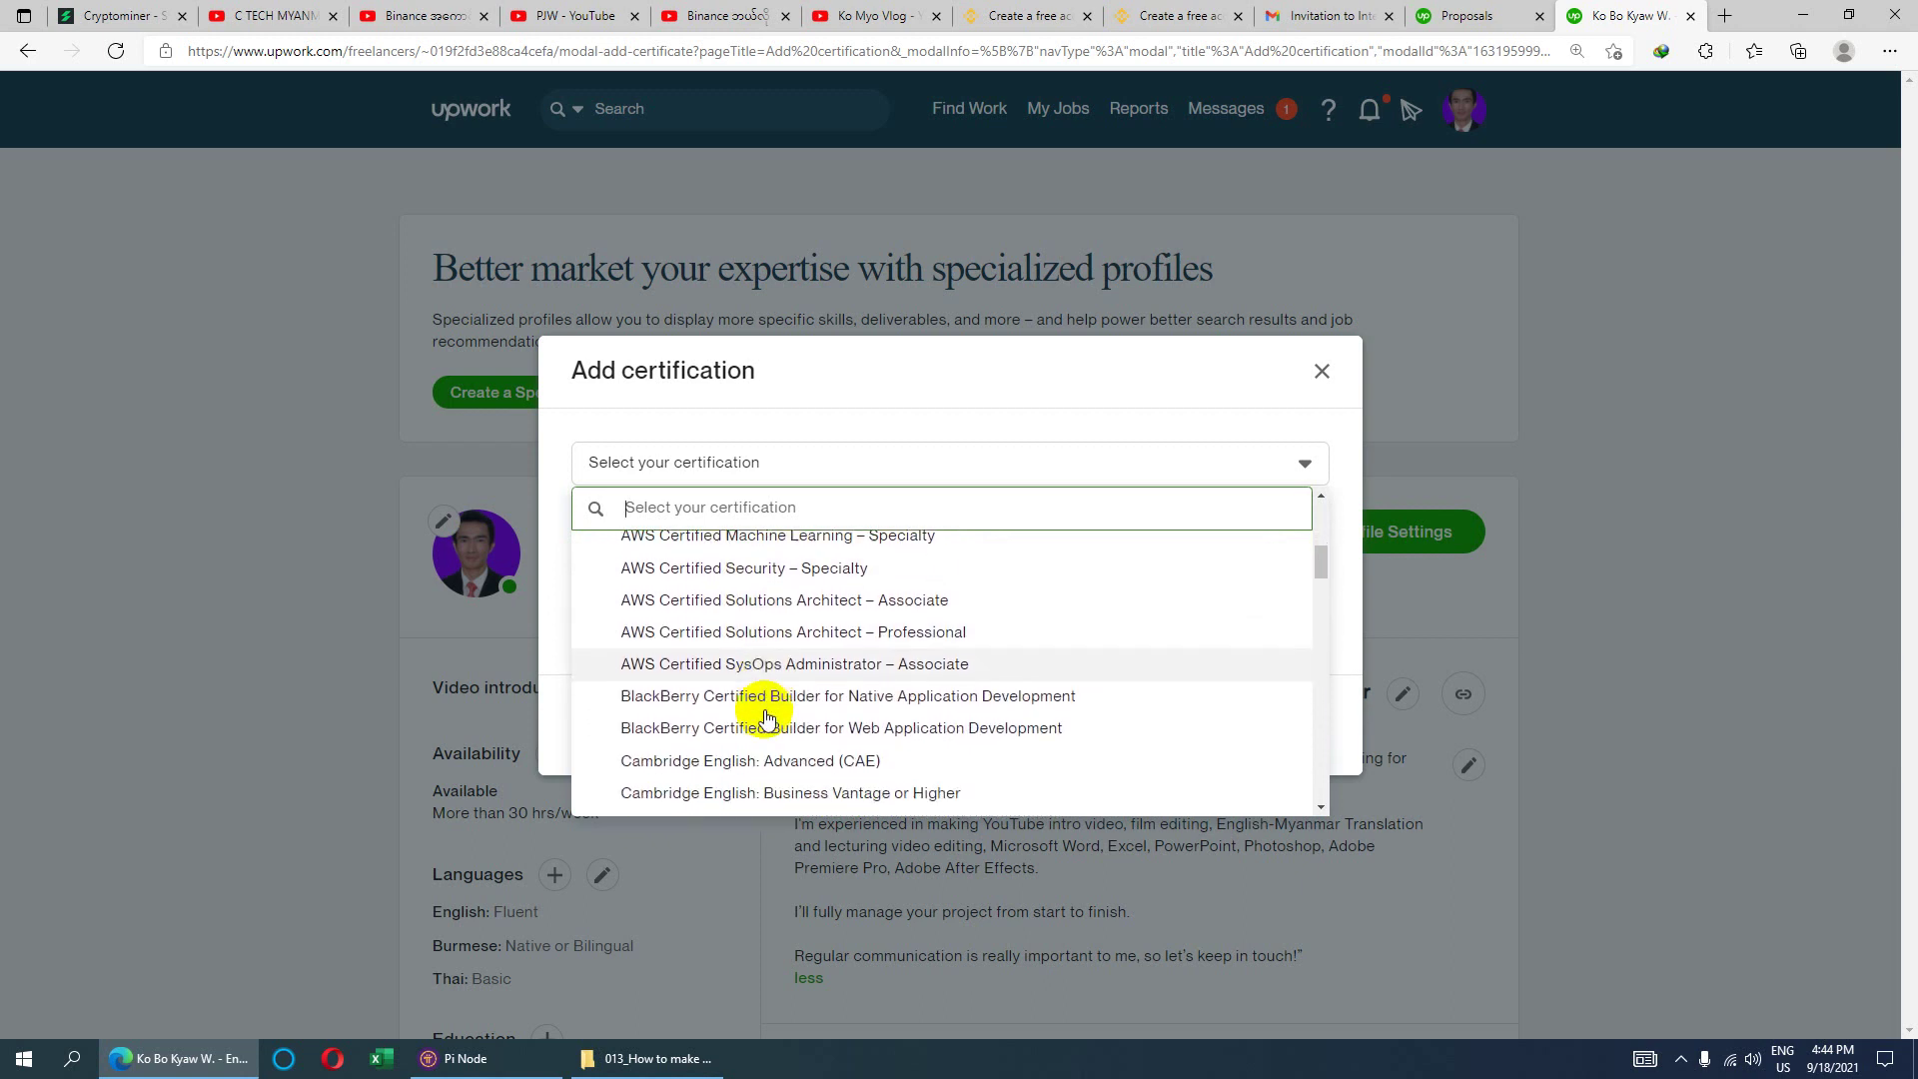
scroll(777, 700, down, 1)
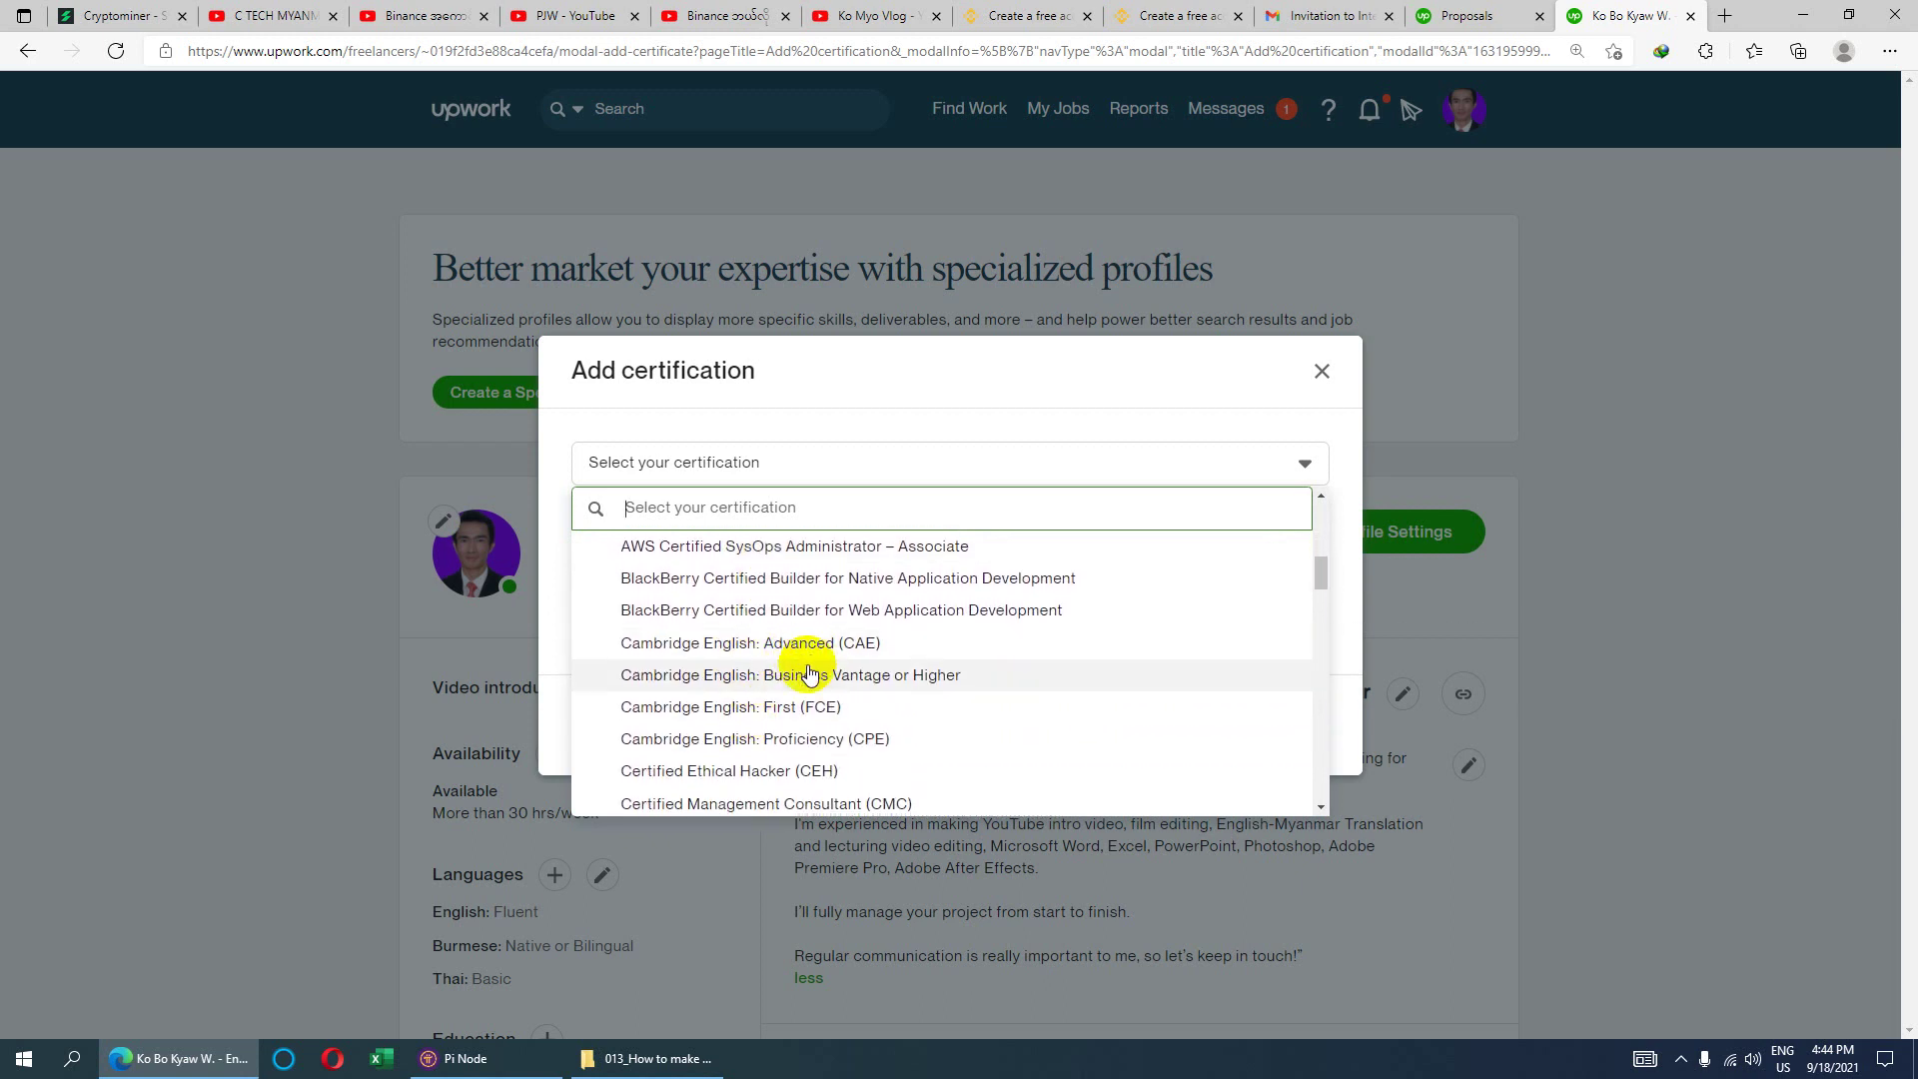
- Look through the certification choices from the Cambridge English entries to Zend Framework Certified Engineer, including Certified Translator and the IELTS exam
scroll(789, 699, down, 1)
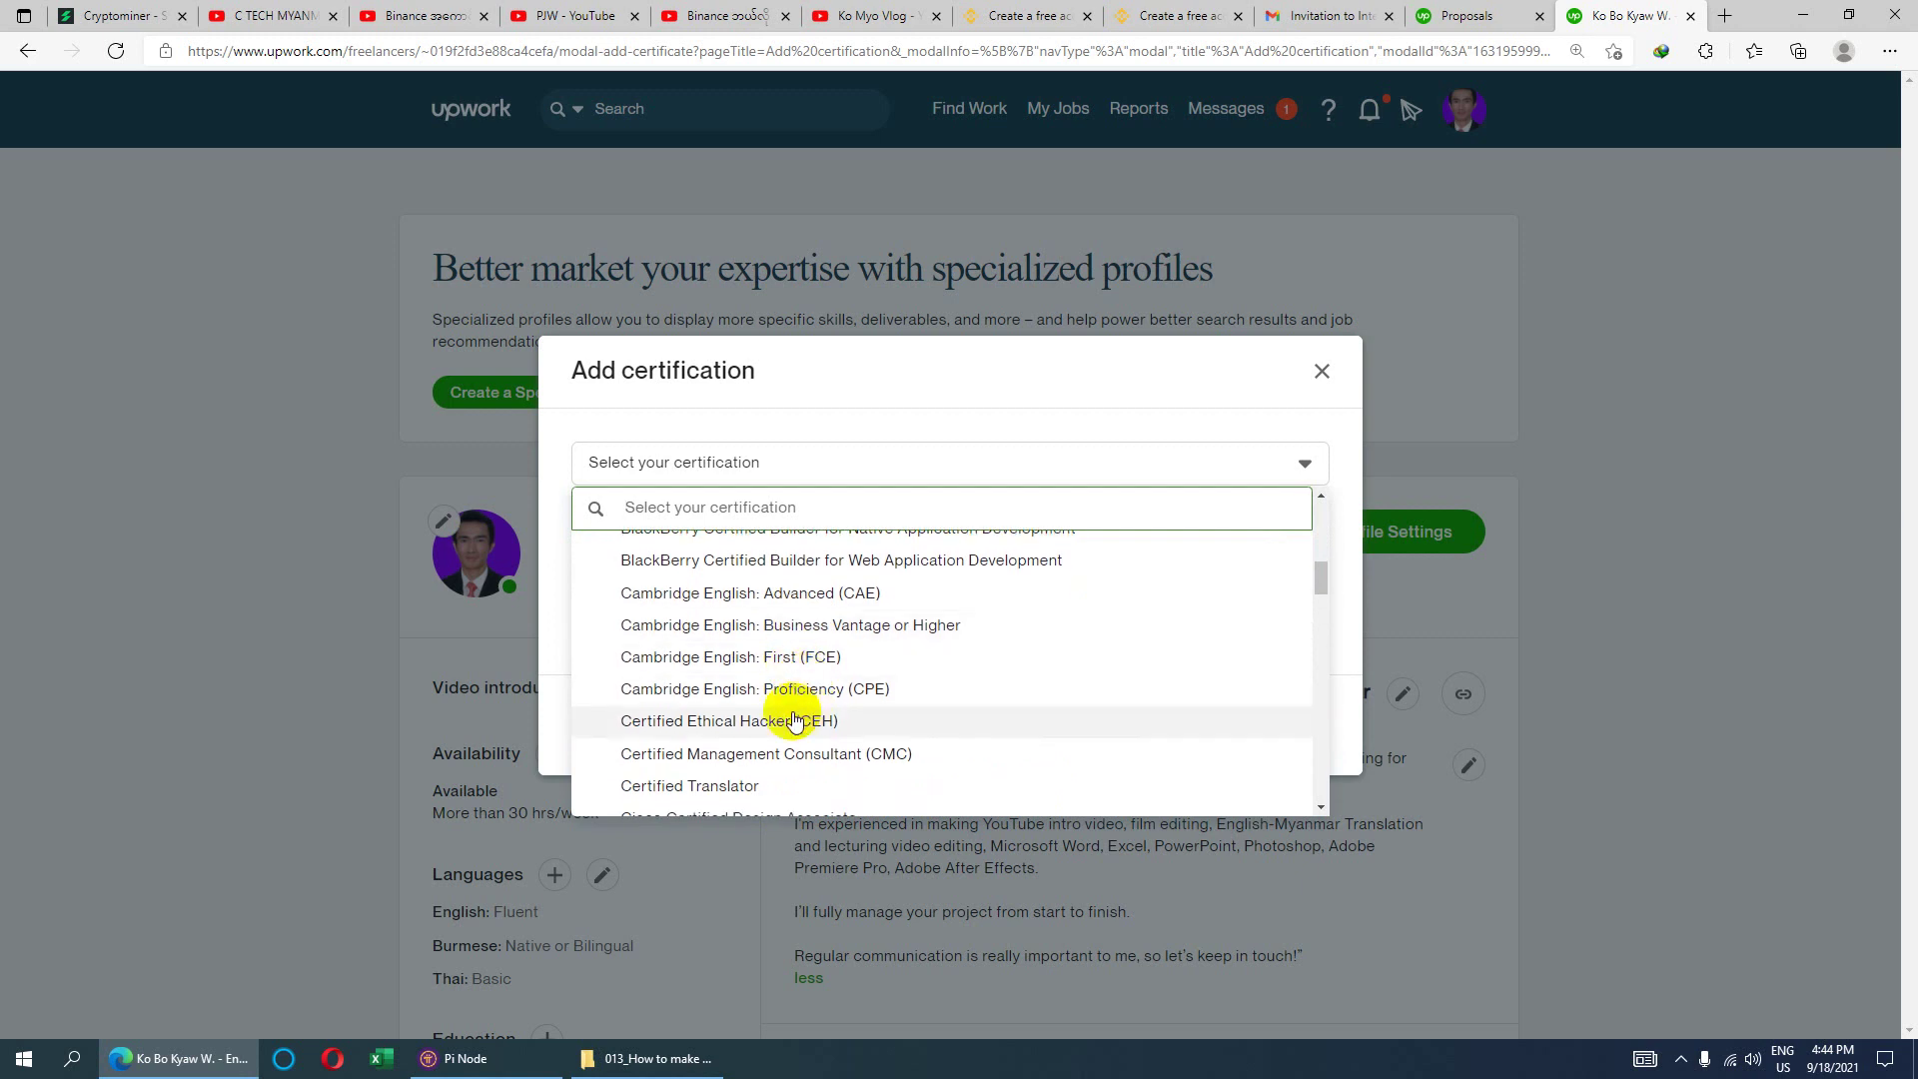
scroll(705, 645, down, 3)
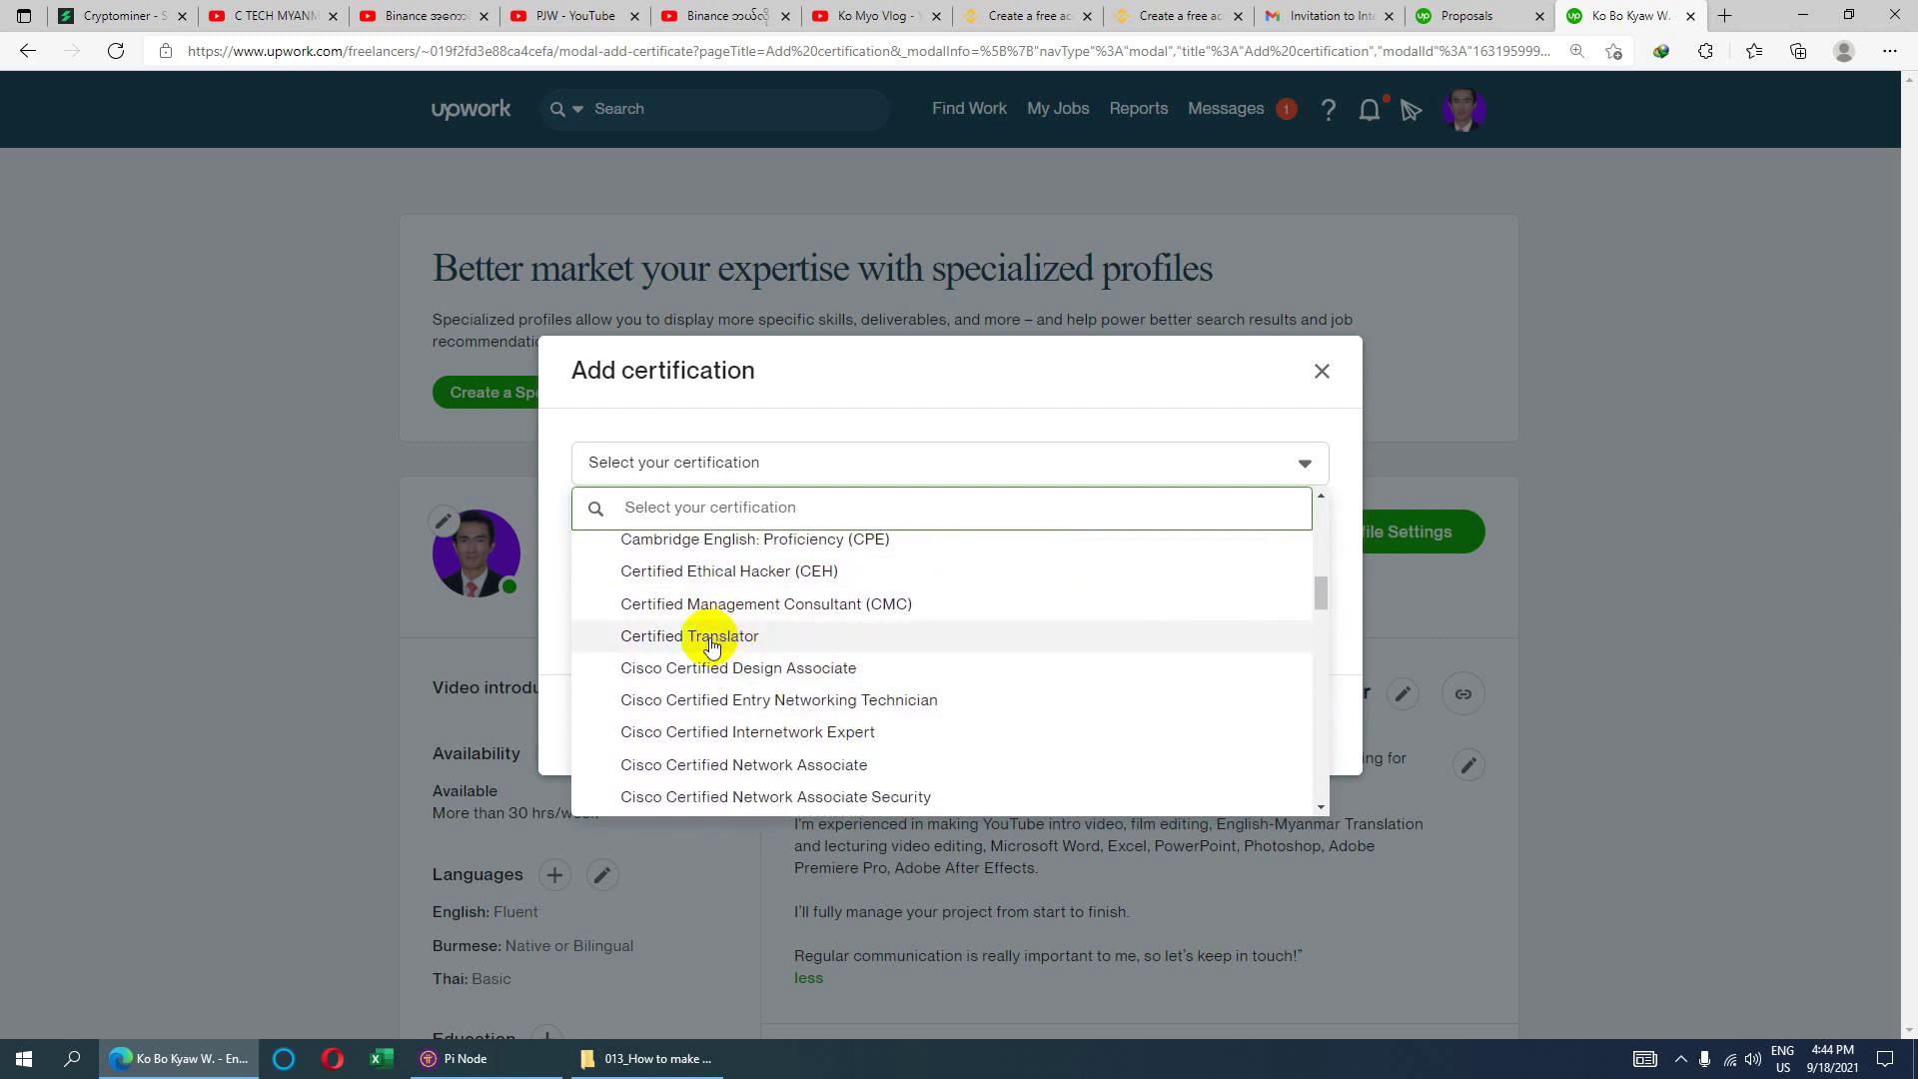
scroll(774, 659, down, 2)
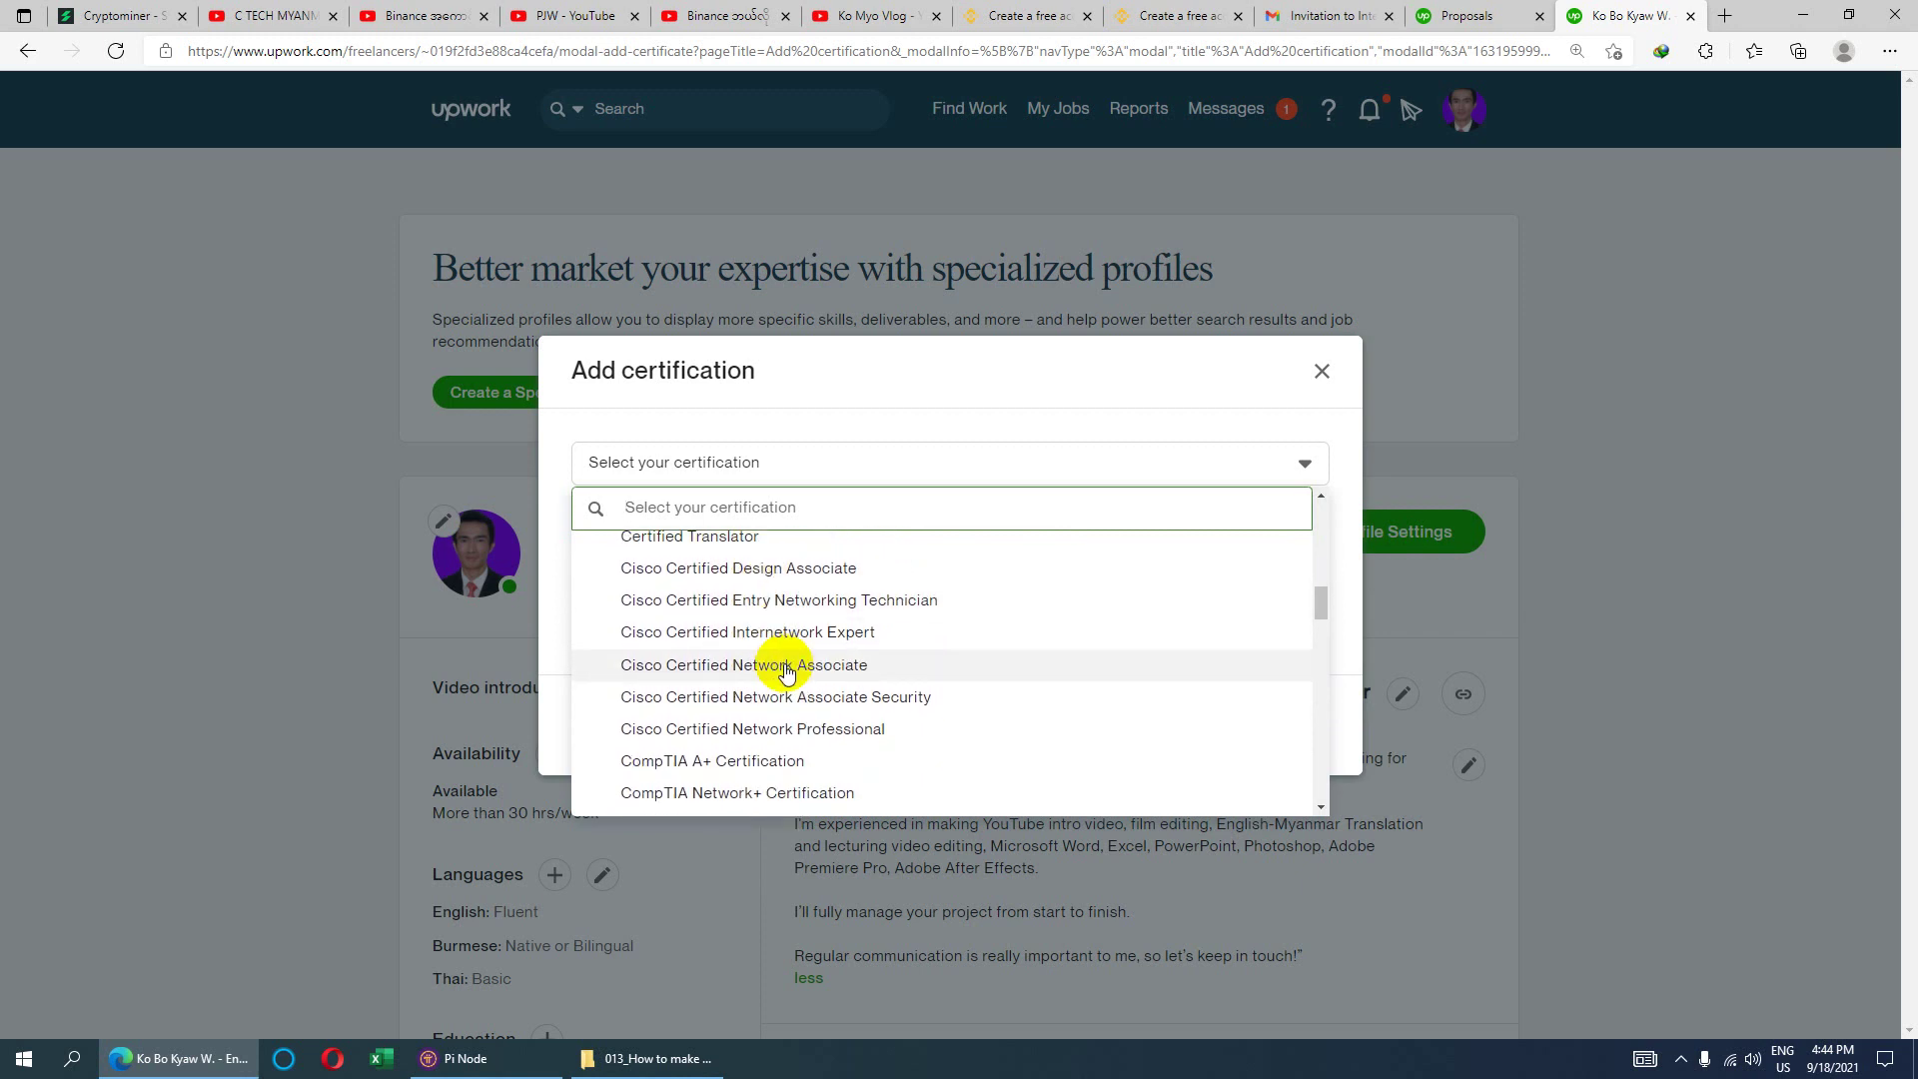
scroll(786, 671, down, 5)
scroll(807, 679, down, 8)
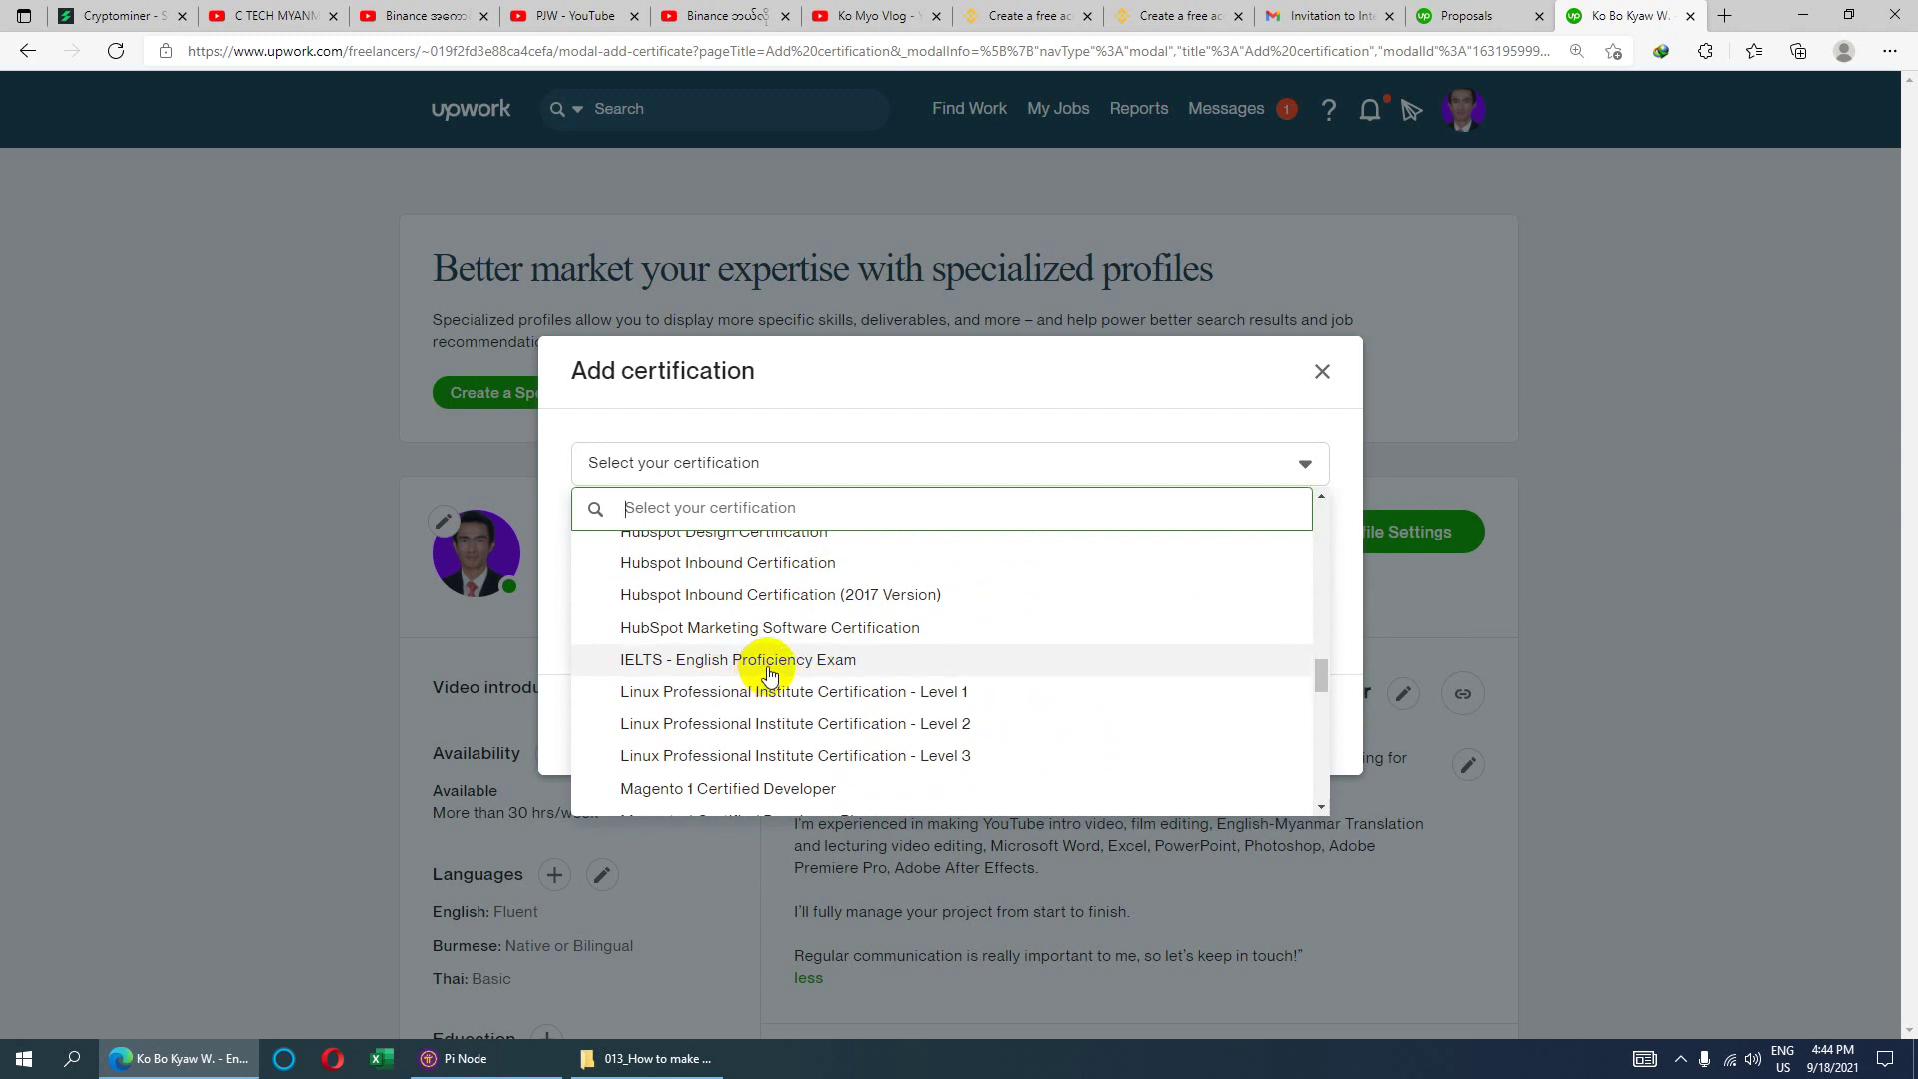
scroll(771, 671, down, 3)
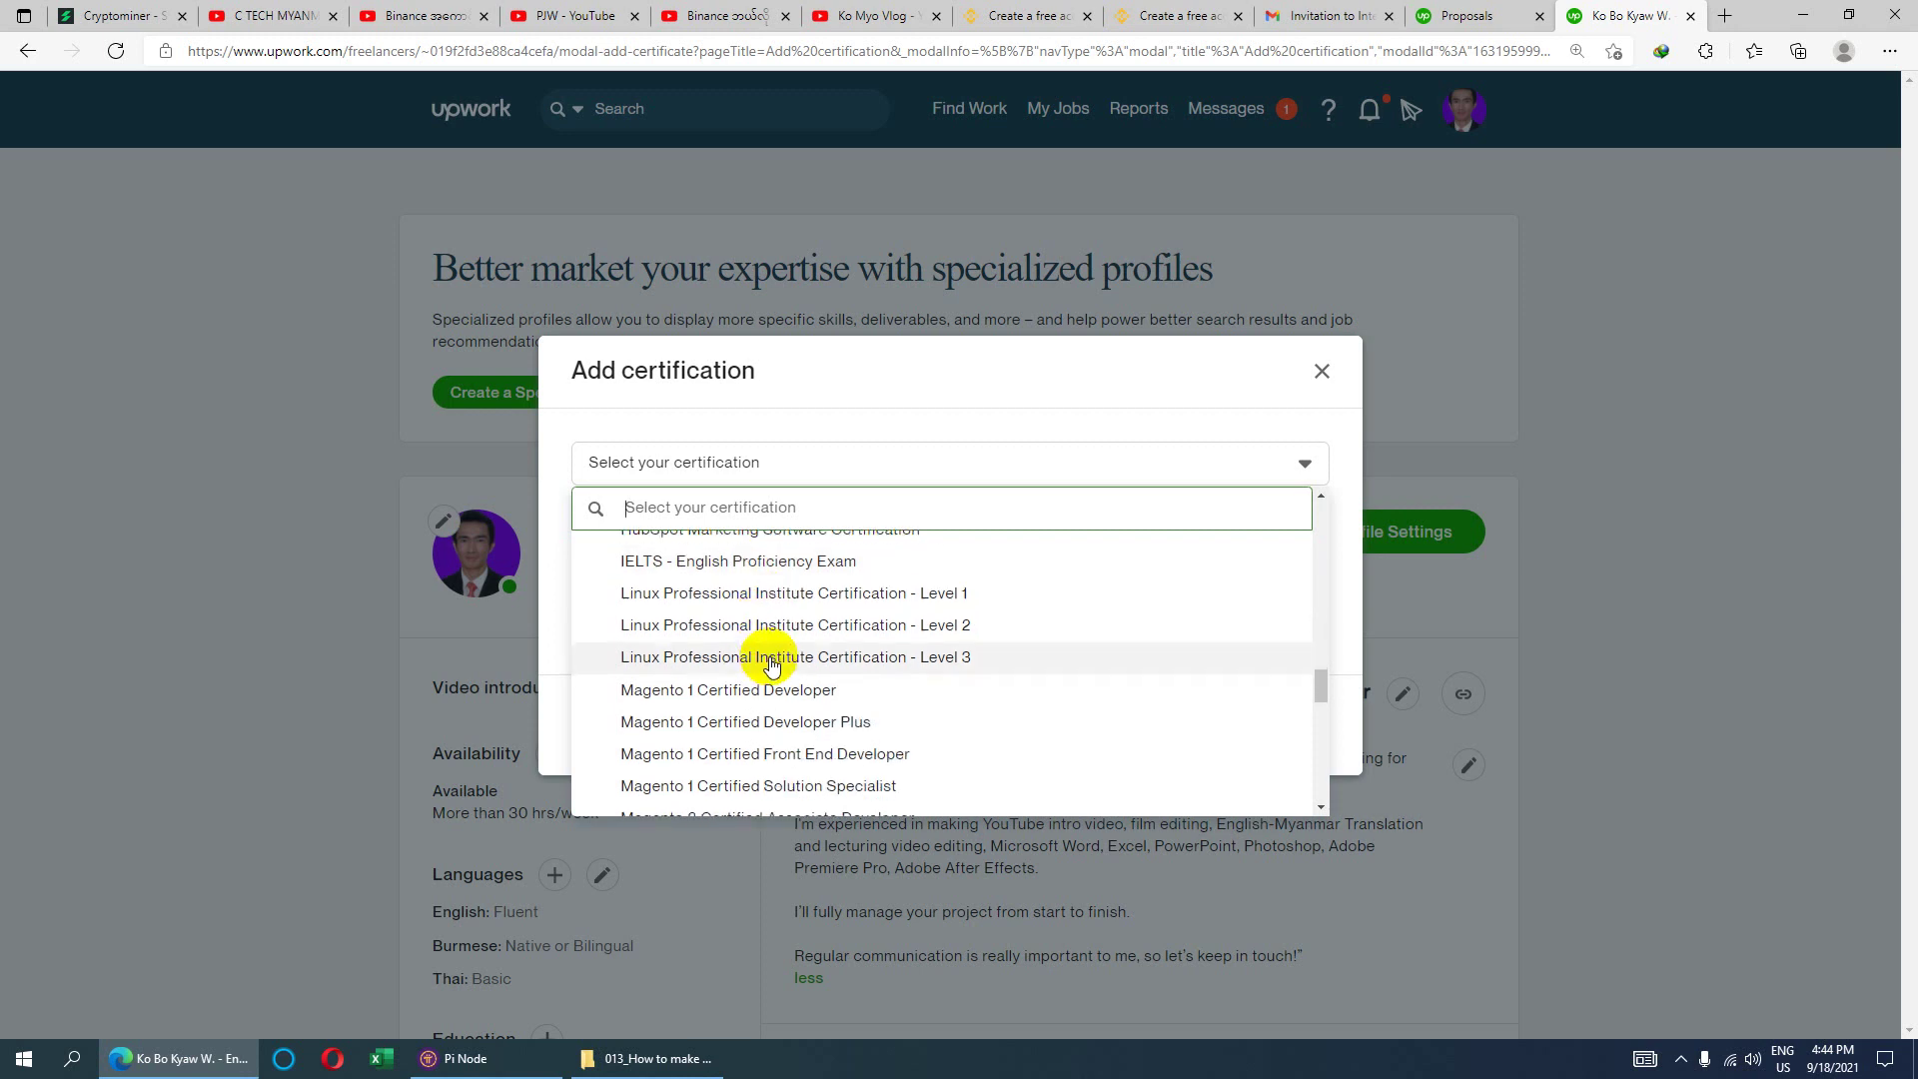
scroll(704, 671, down, 4)
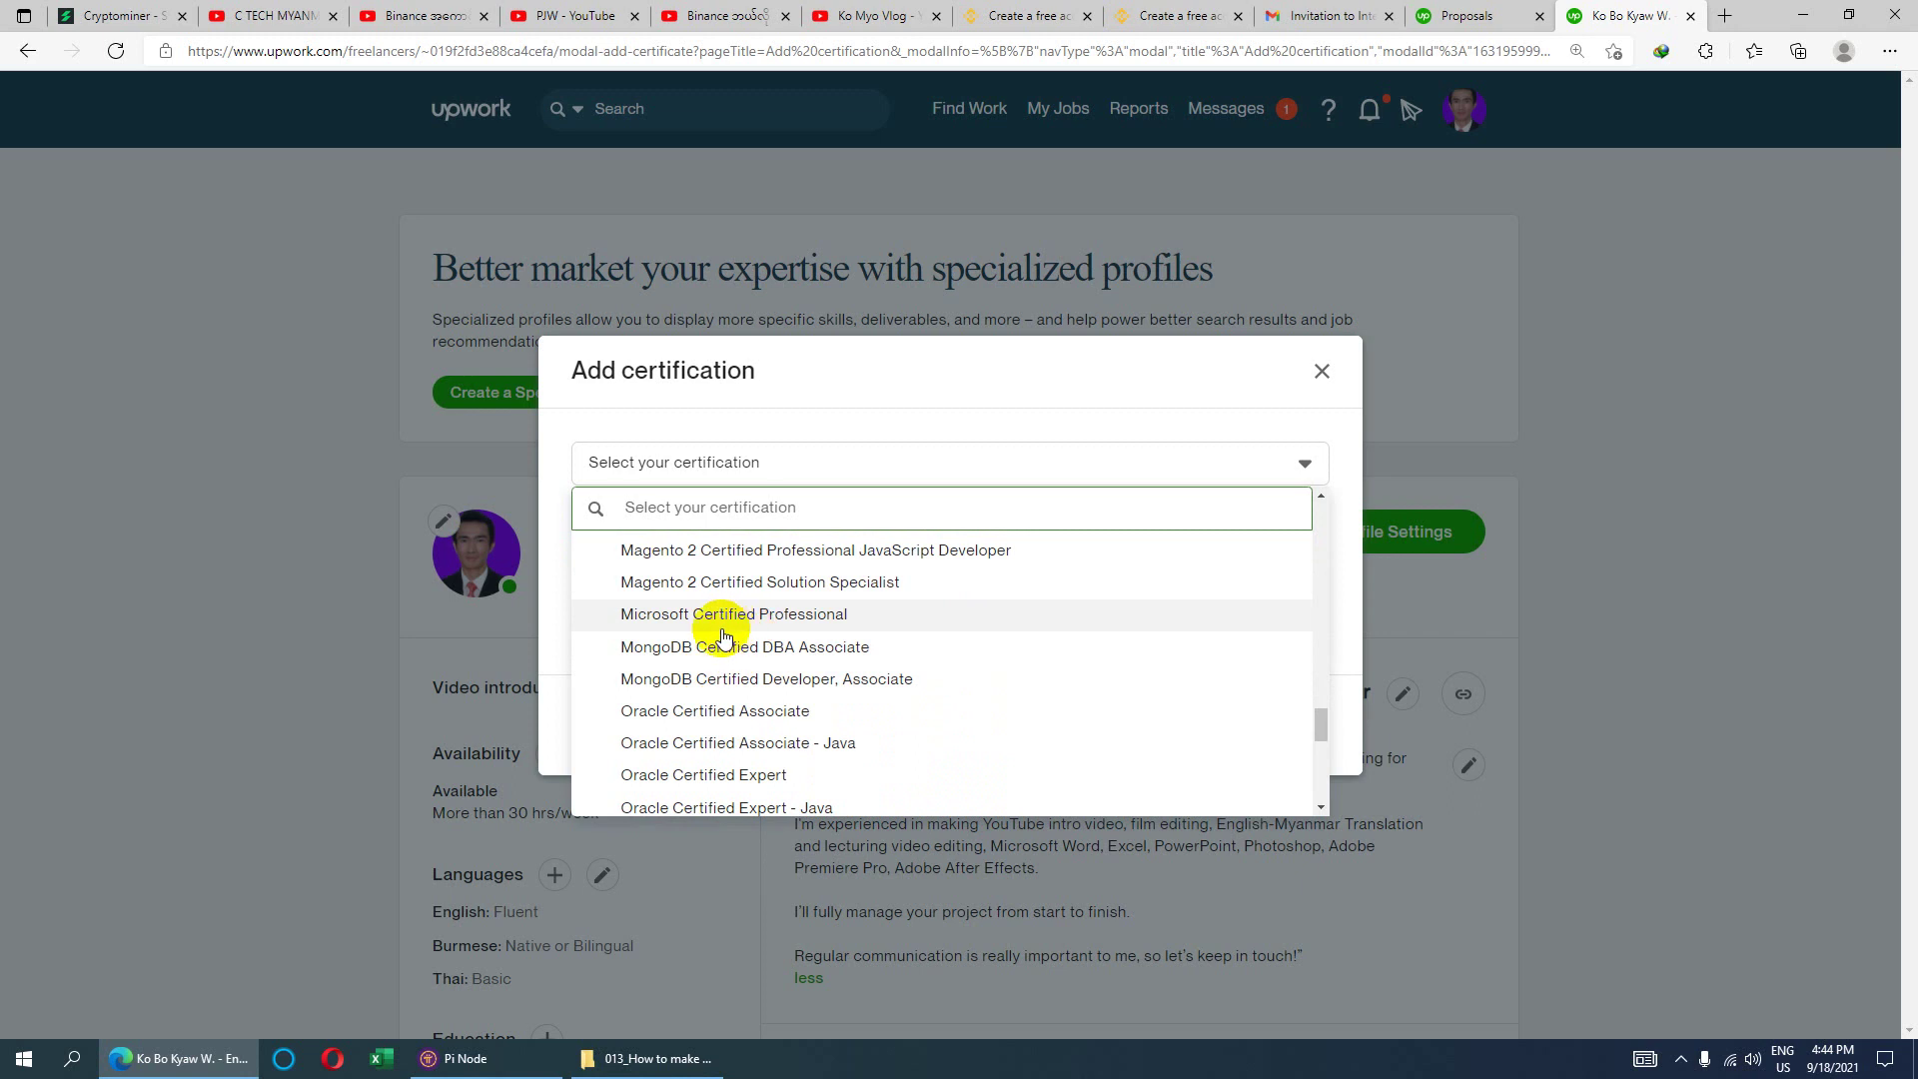
scroll(734, 637, down, 4)
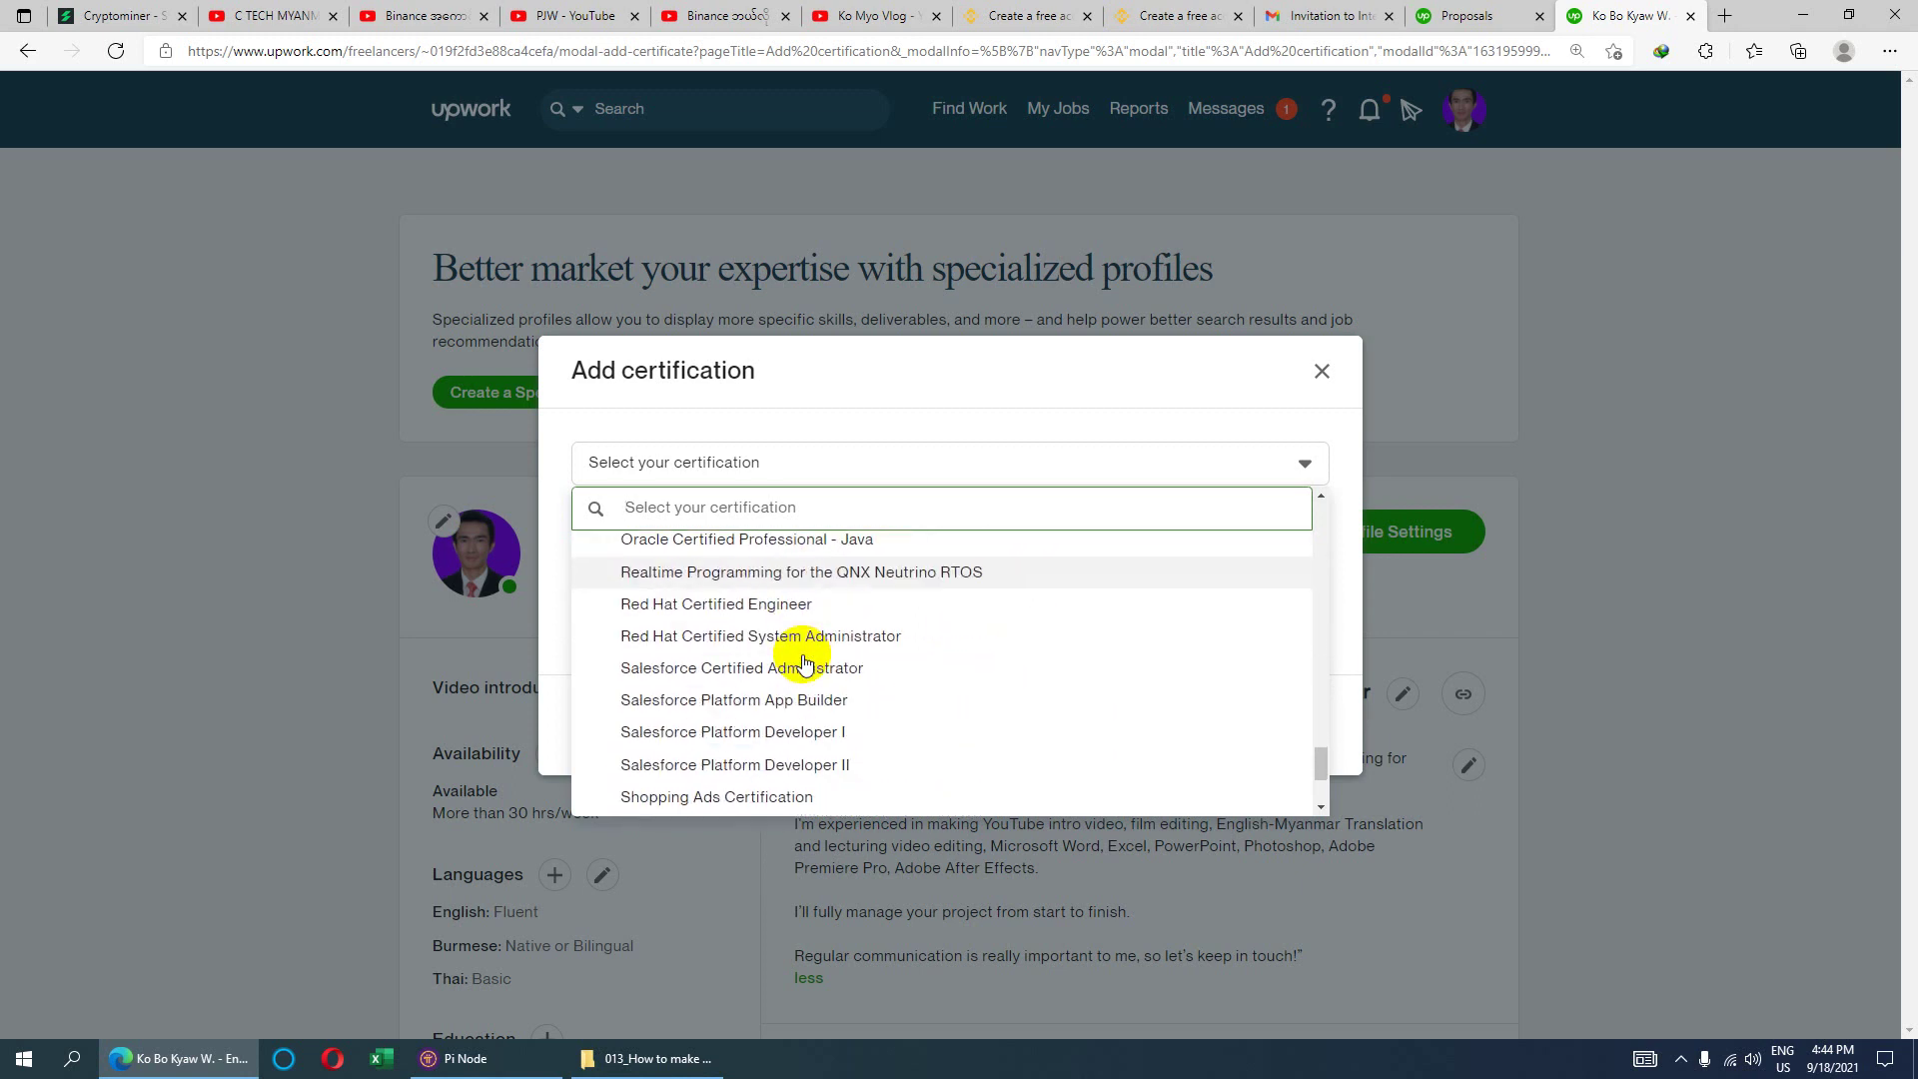
scroll(764, 689, down, 2)
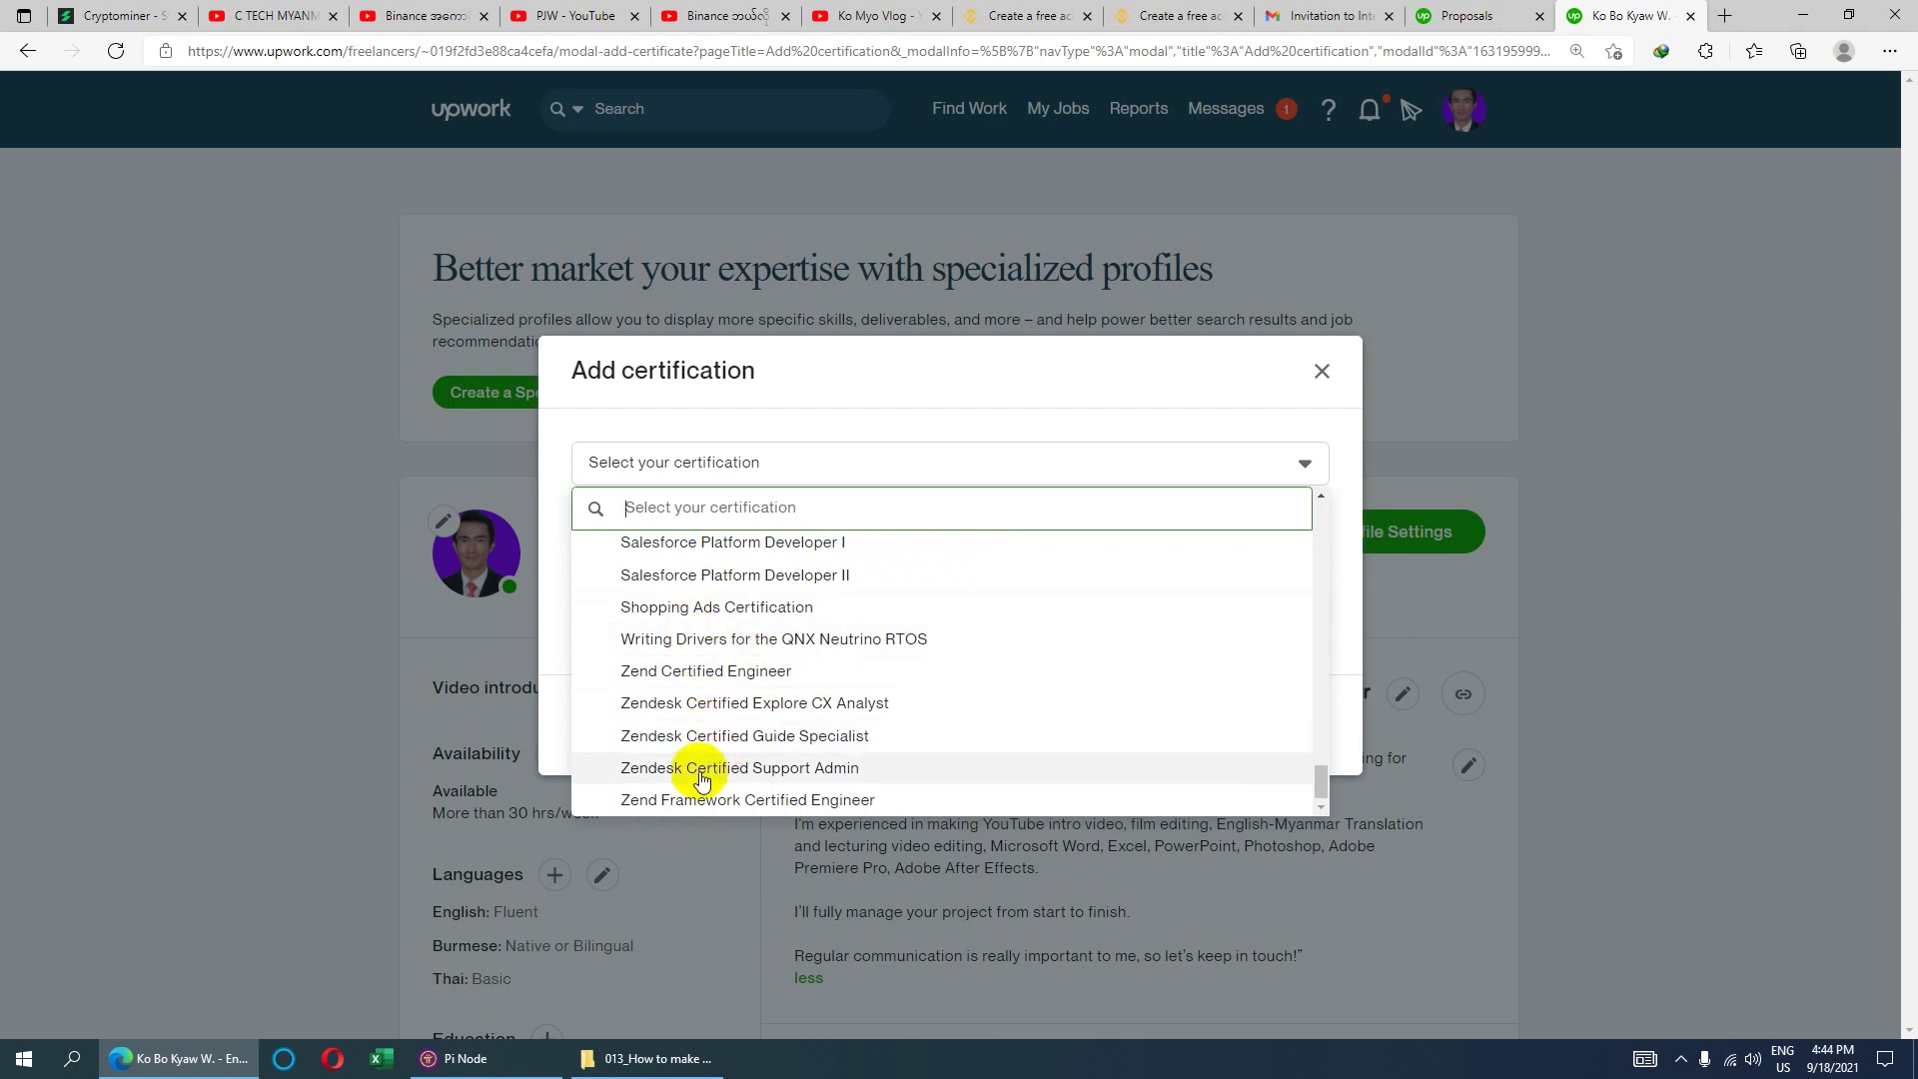
- Go back up the certification list to the entries before Cisco and select Certified Translator
scroll(719, 710, up, 1)
scroll(719, 711, up, 5)
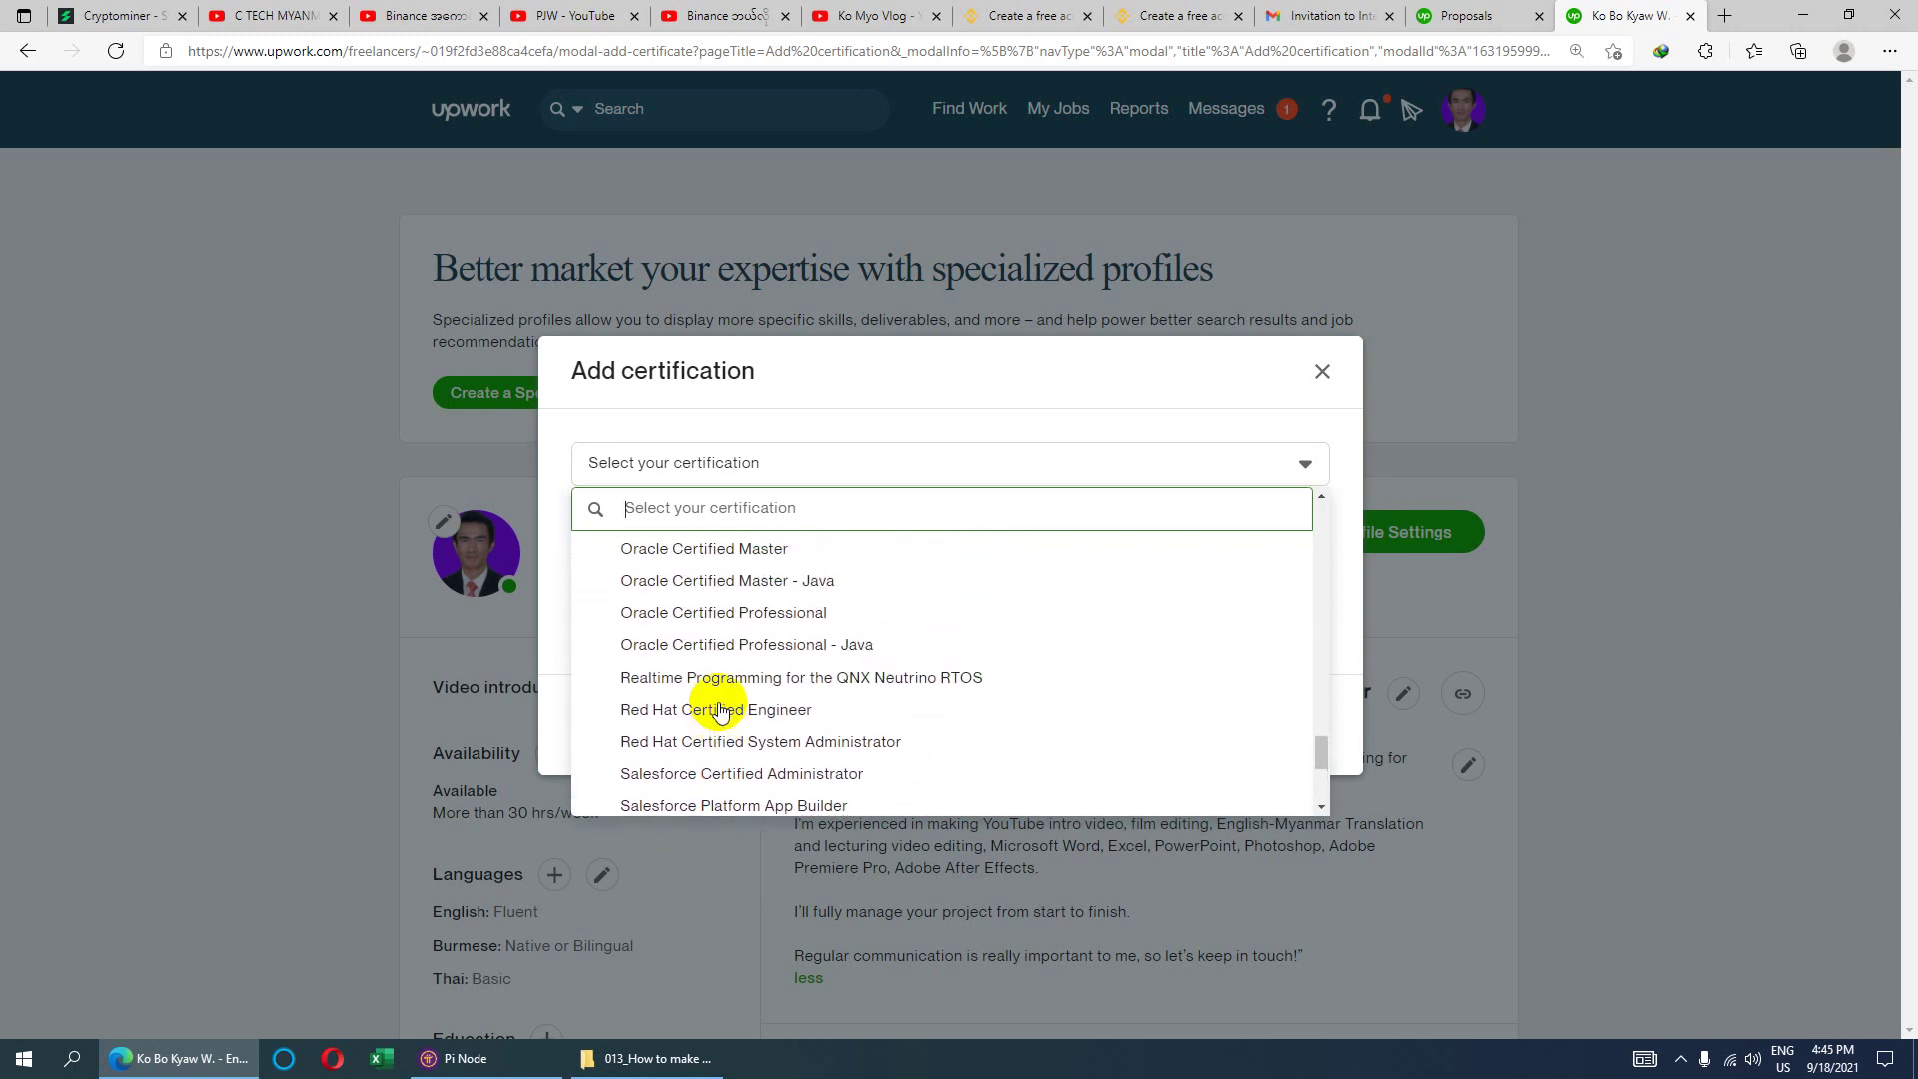
scroll(721, 710, up, 6)
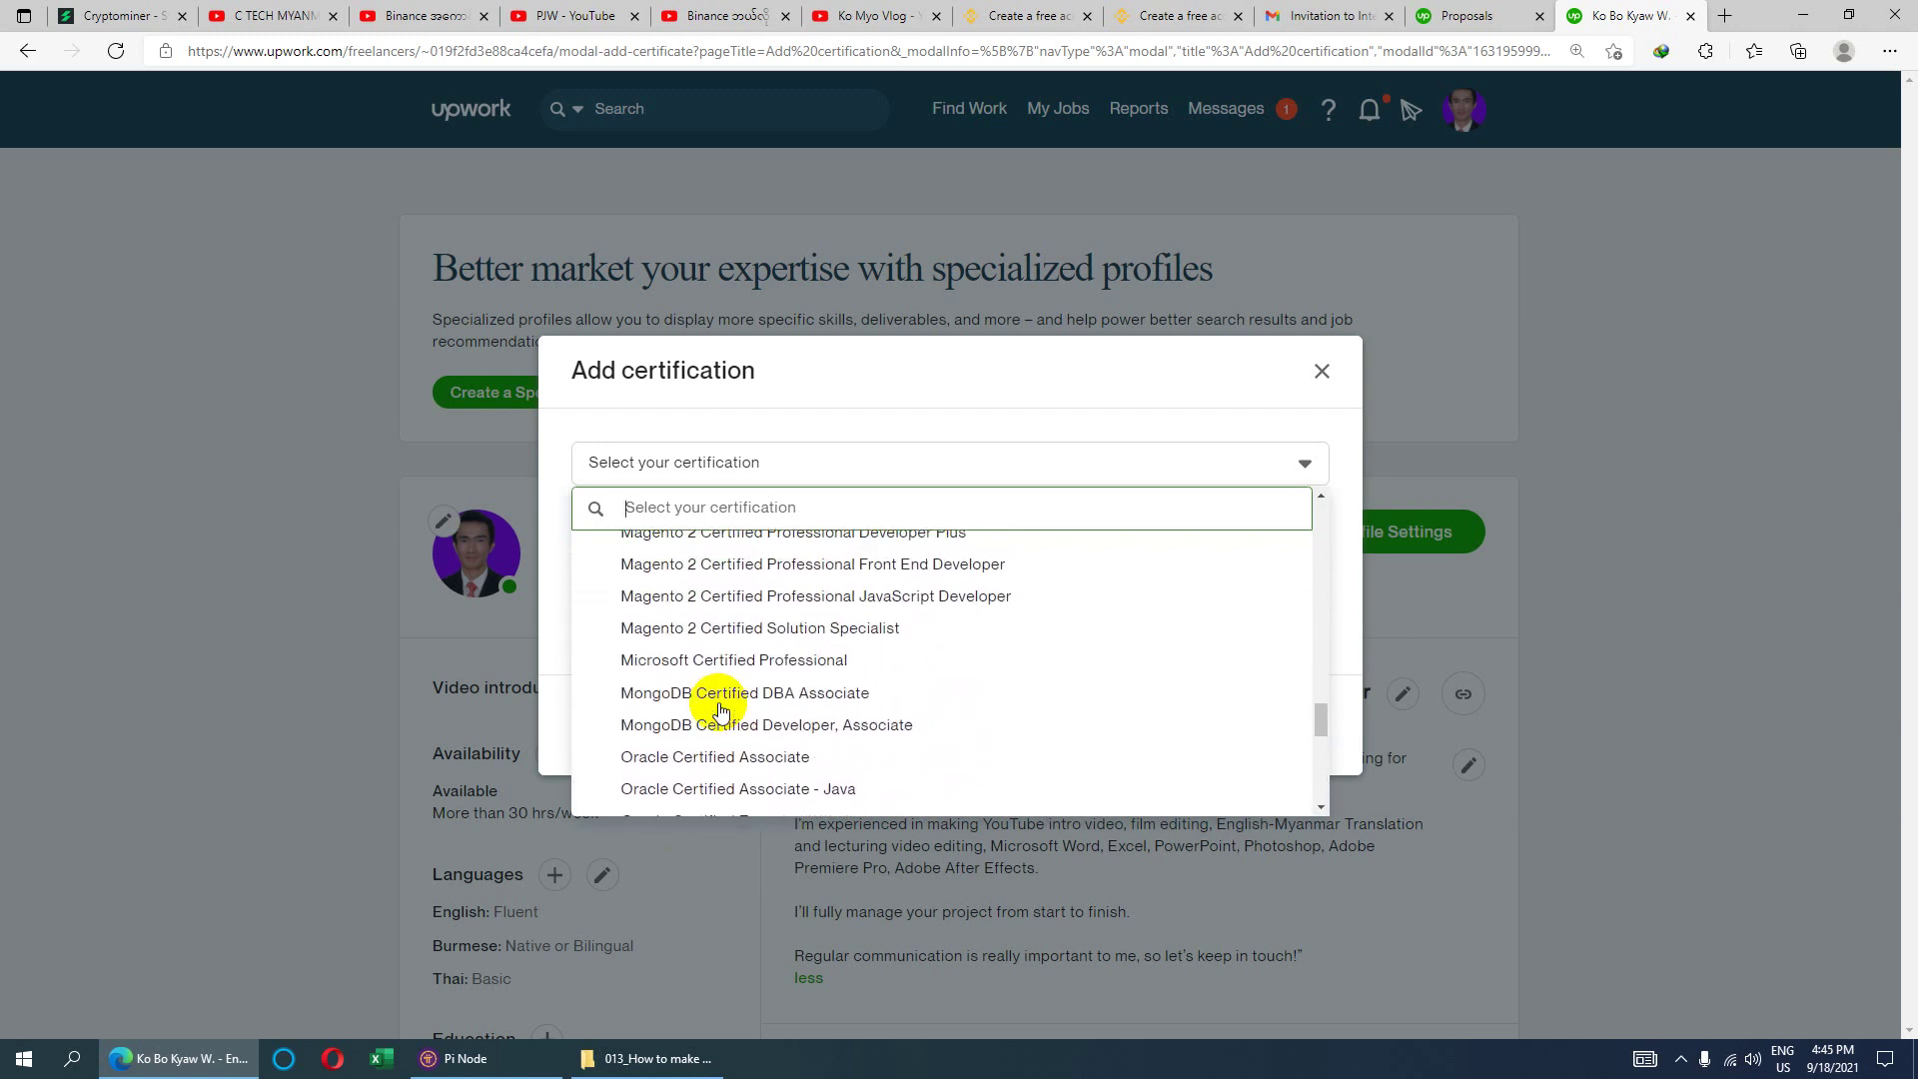
scroll(721, 710, up, 7)
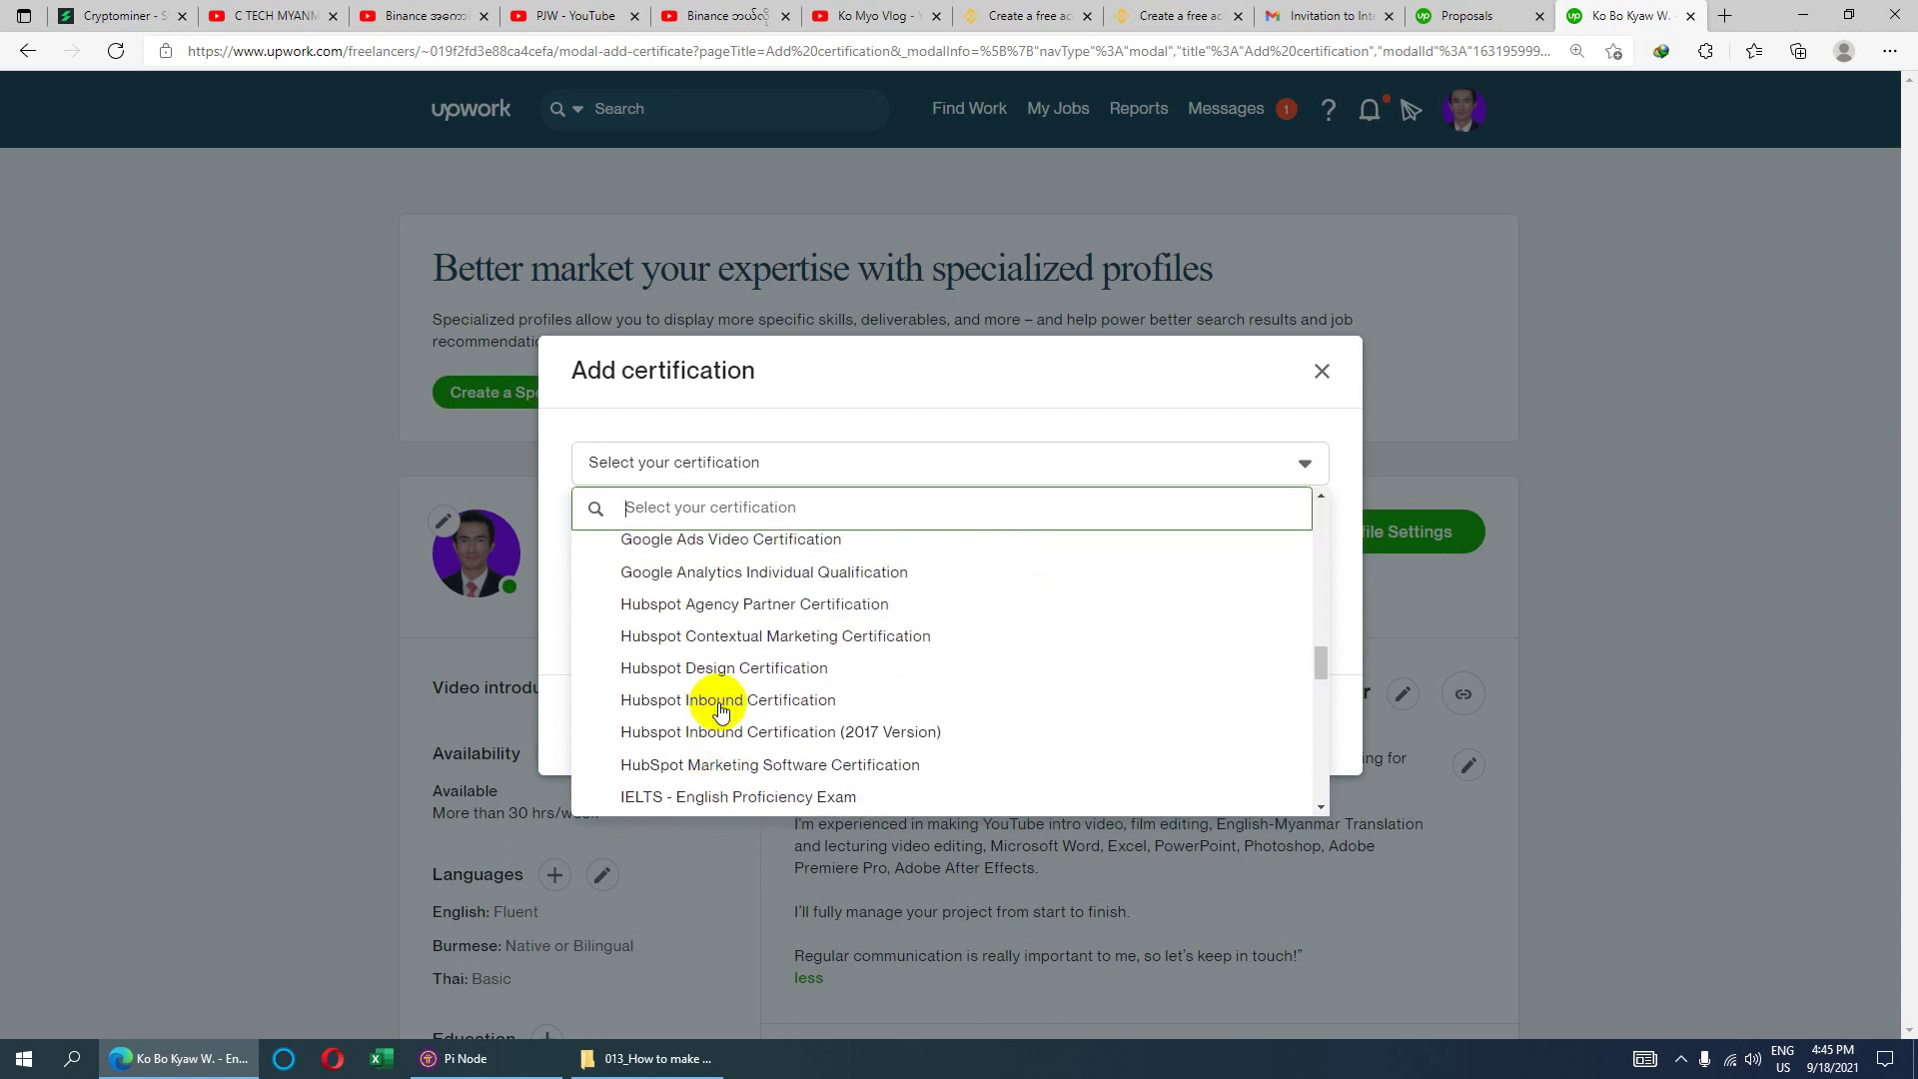
scroll(721, 711, up, 5)
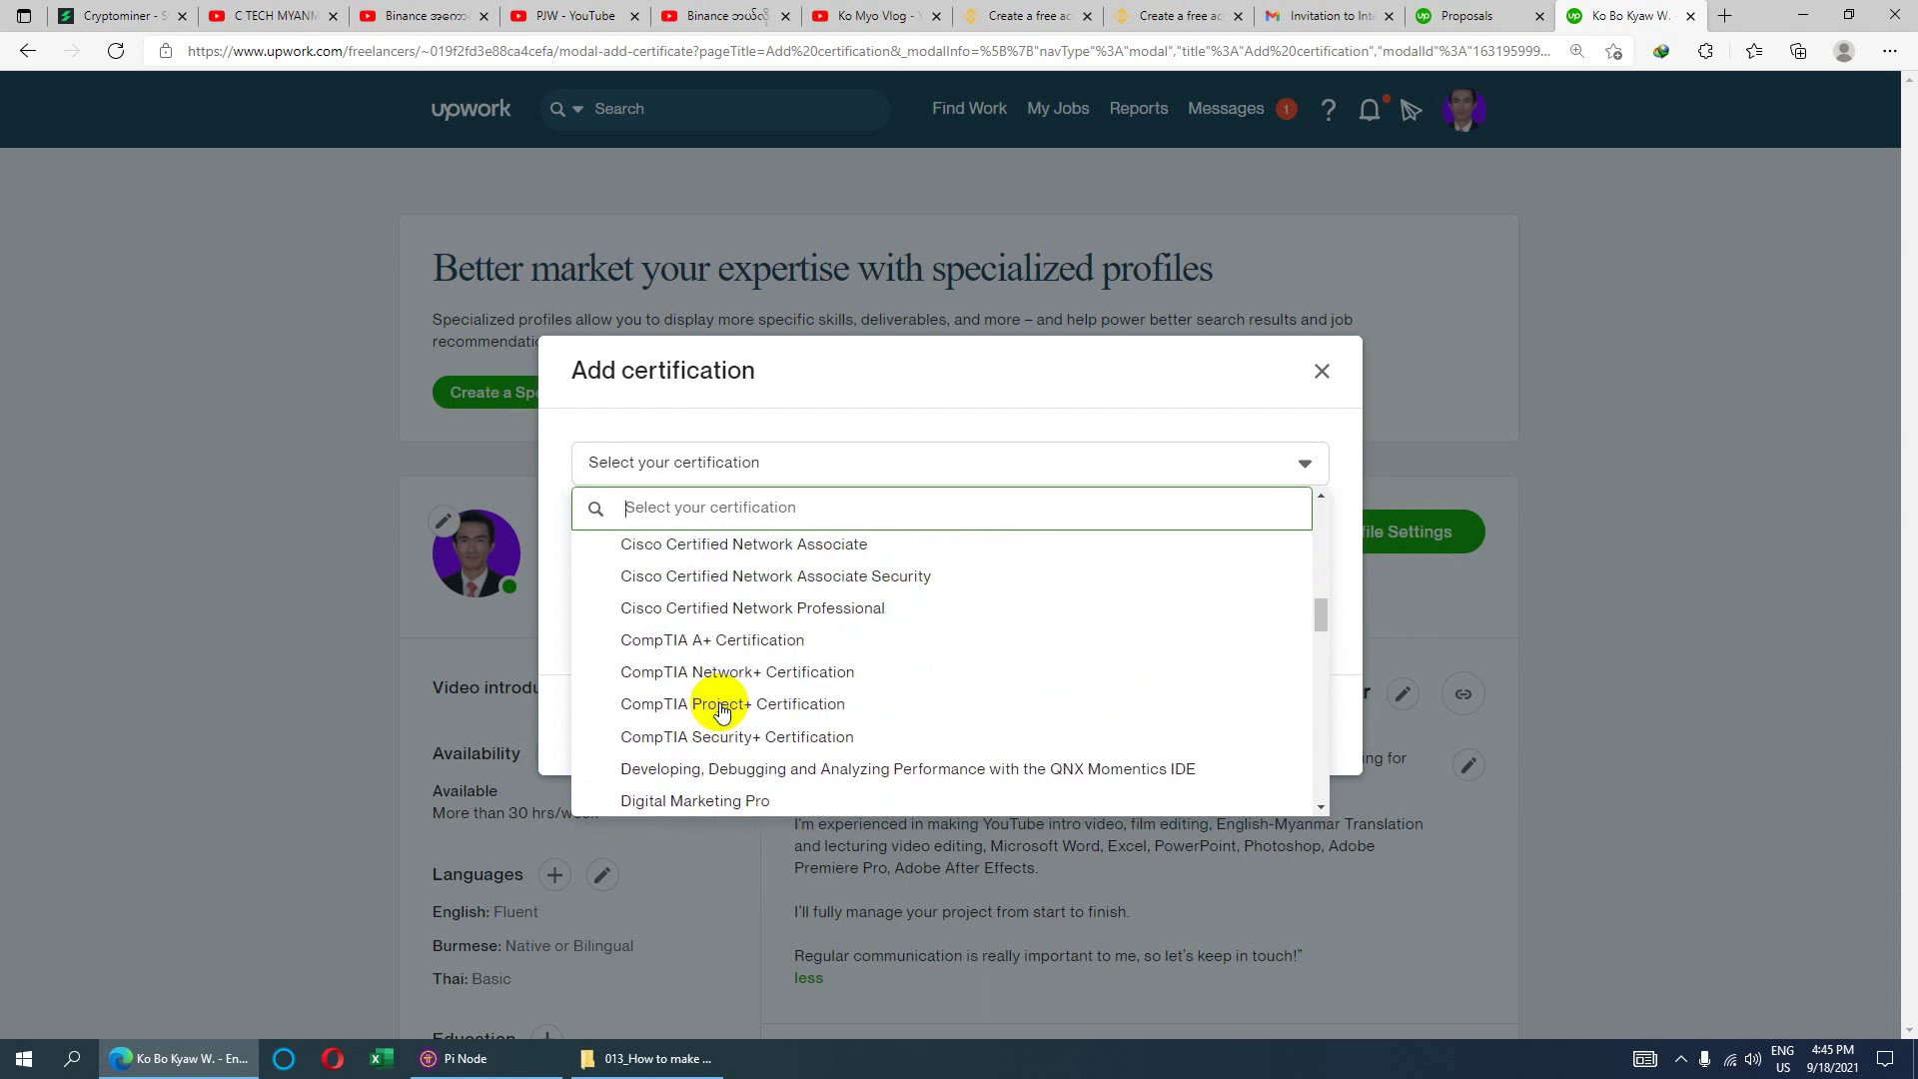
scroll(722, 710, up, 1)
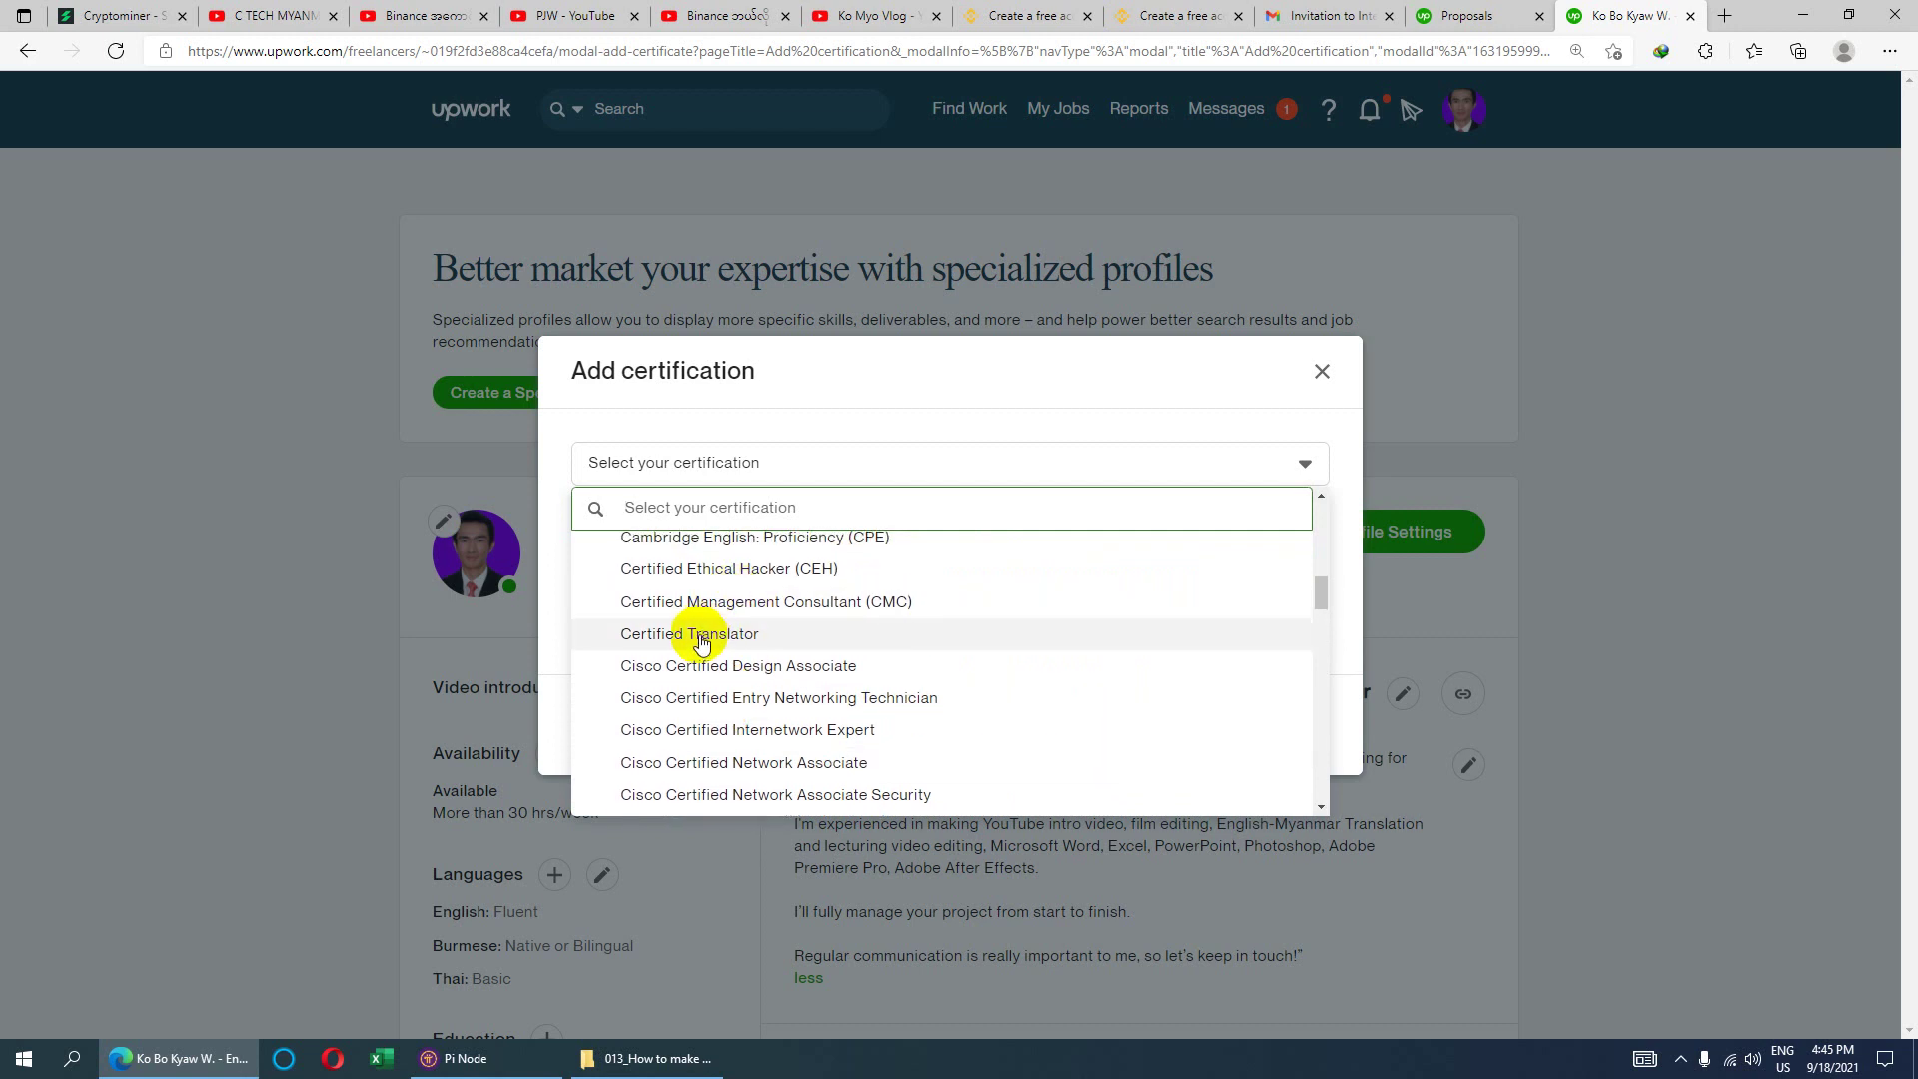
click(739, 631)
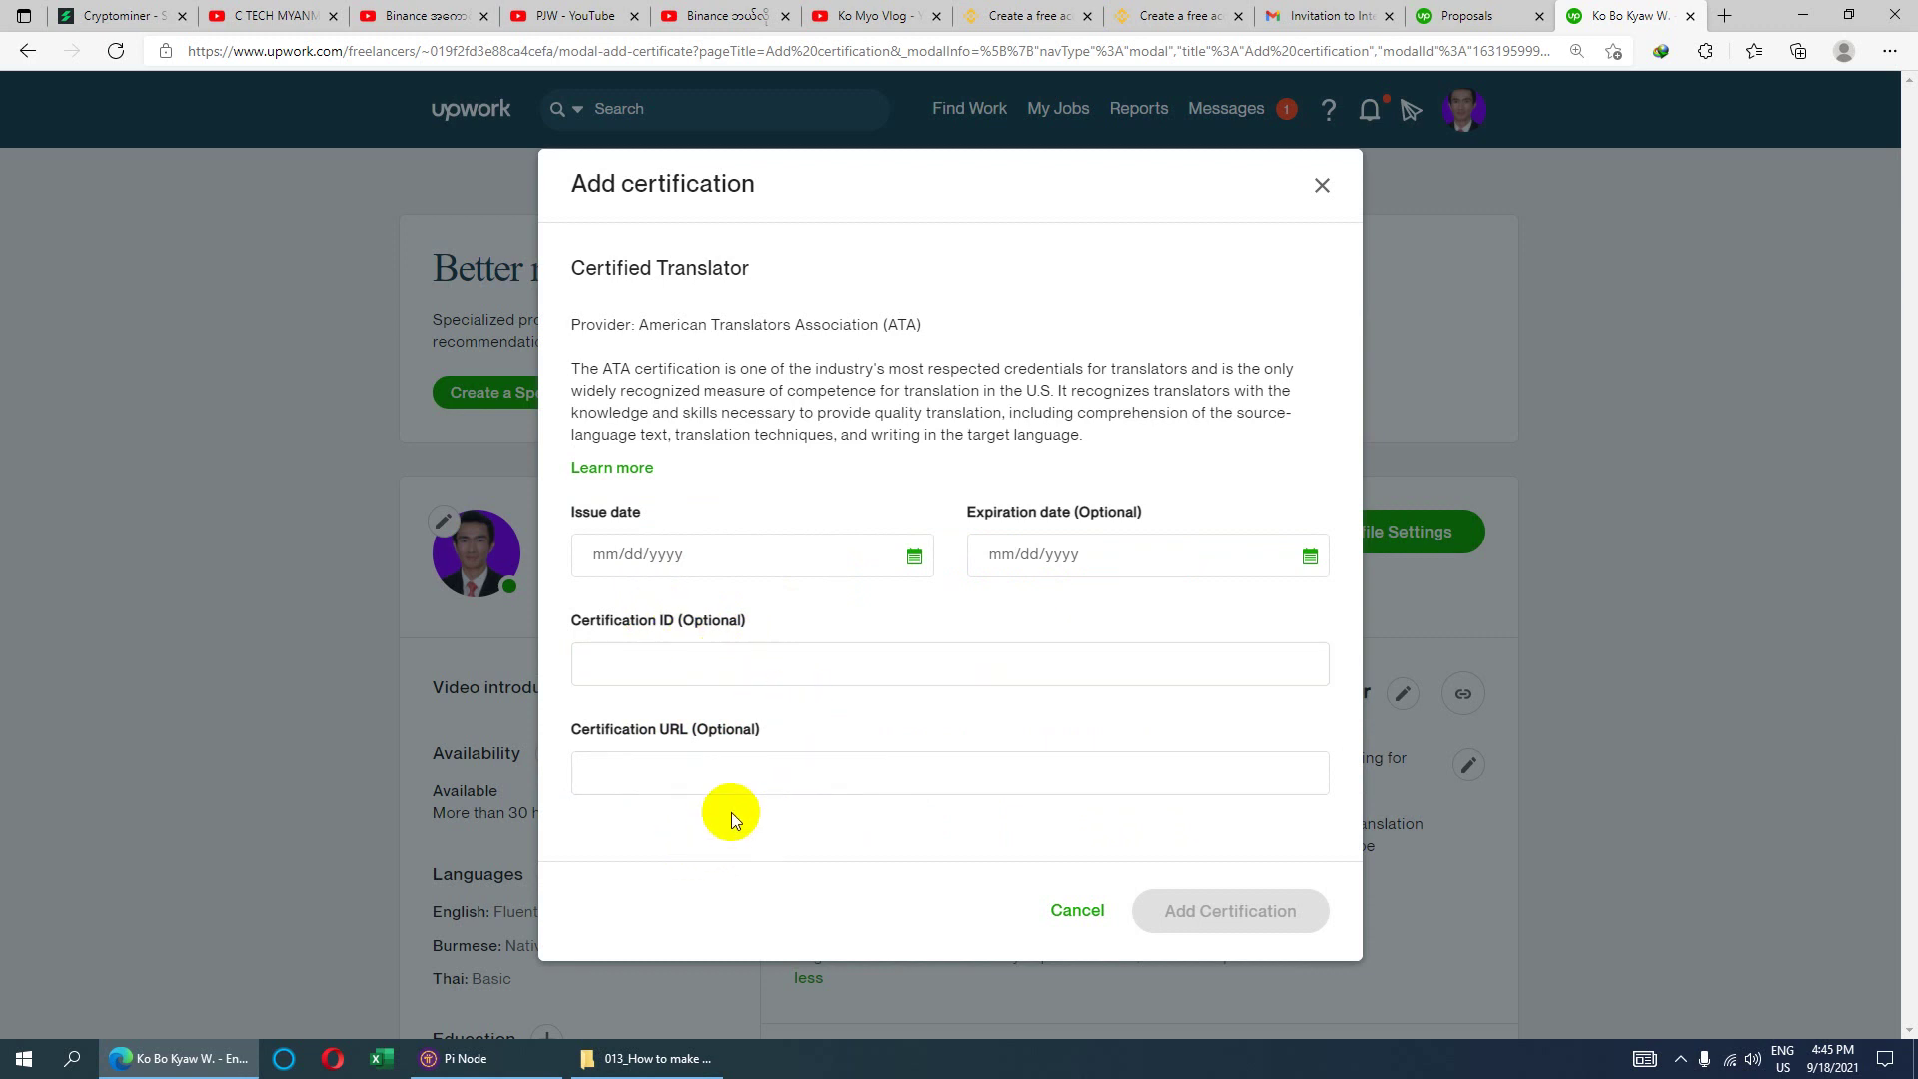
- Review the Certified Translator description with its certification ID and URL fields, and open the issue date calendar
click(724, 782)
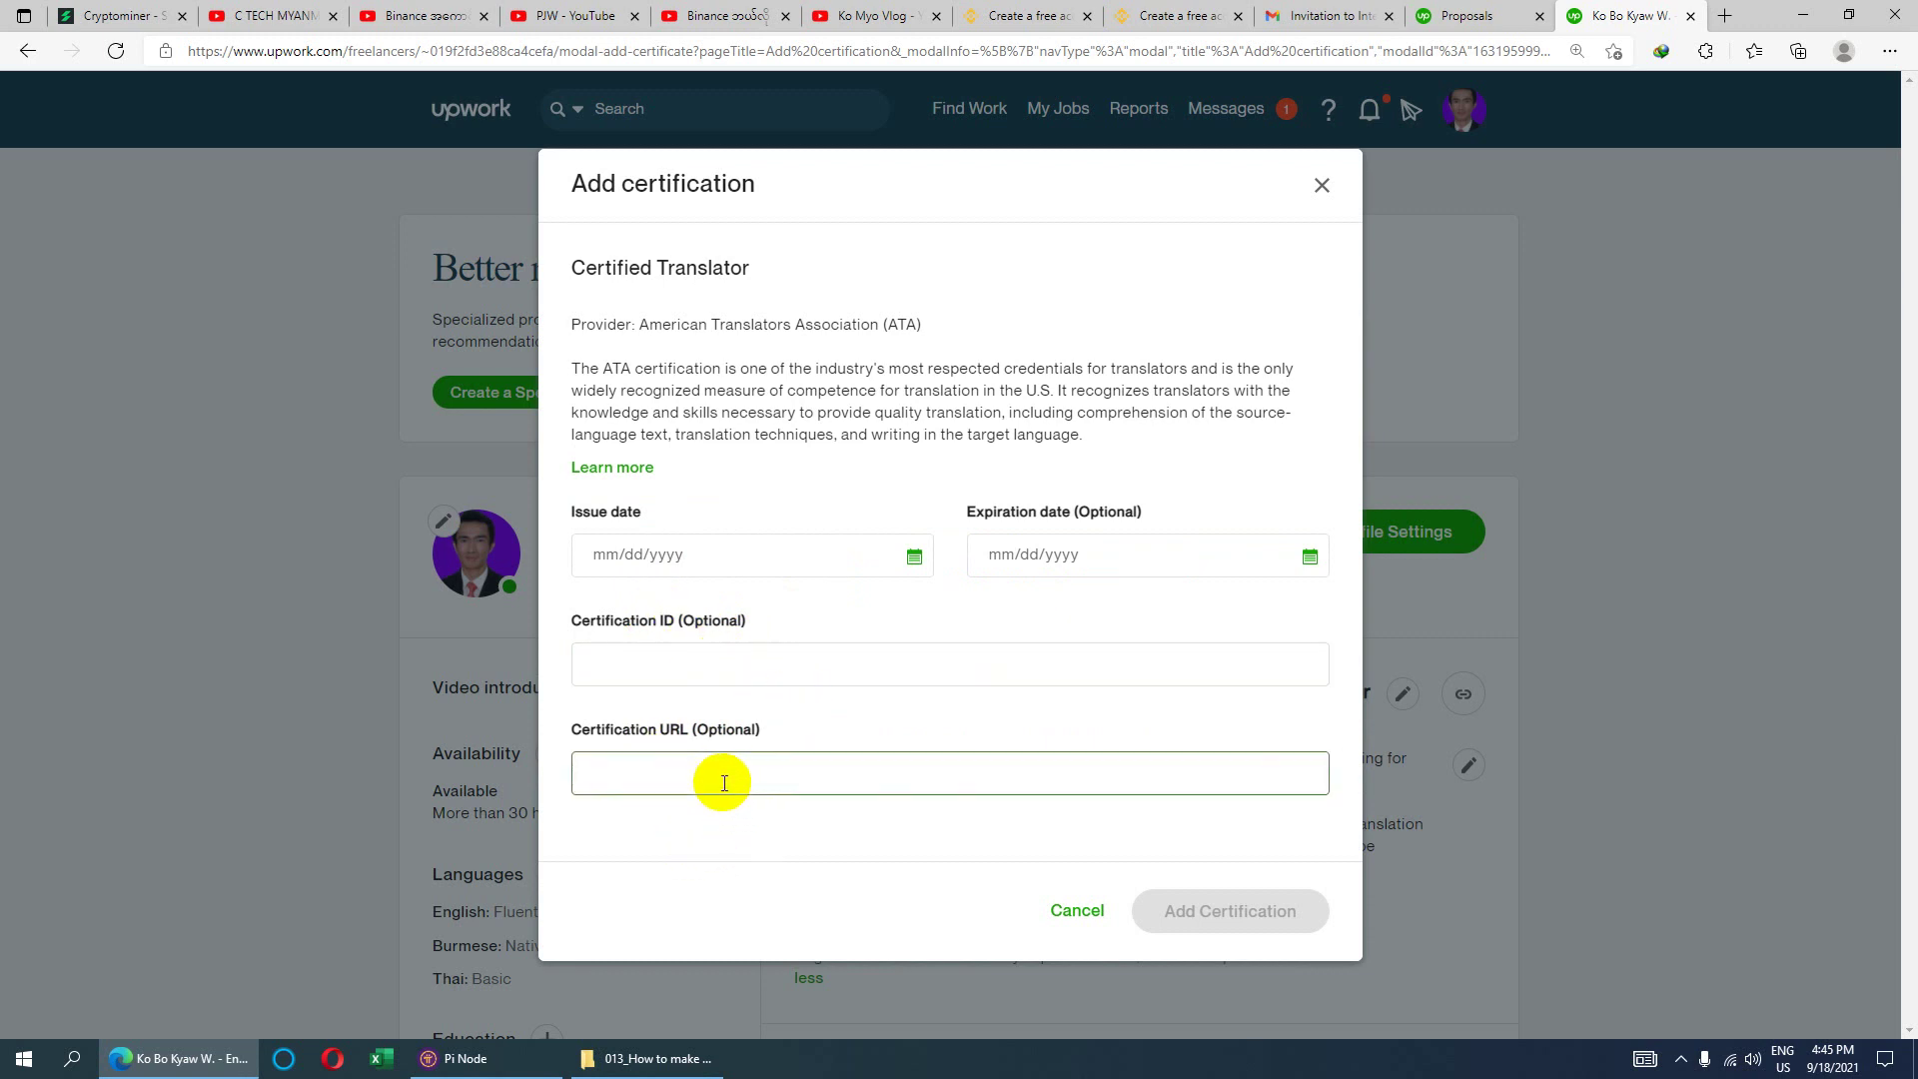
click(702, 572)
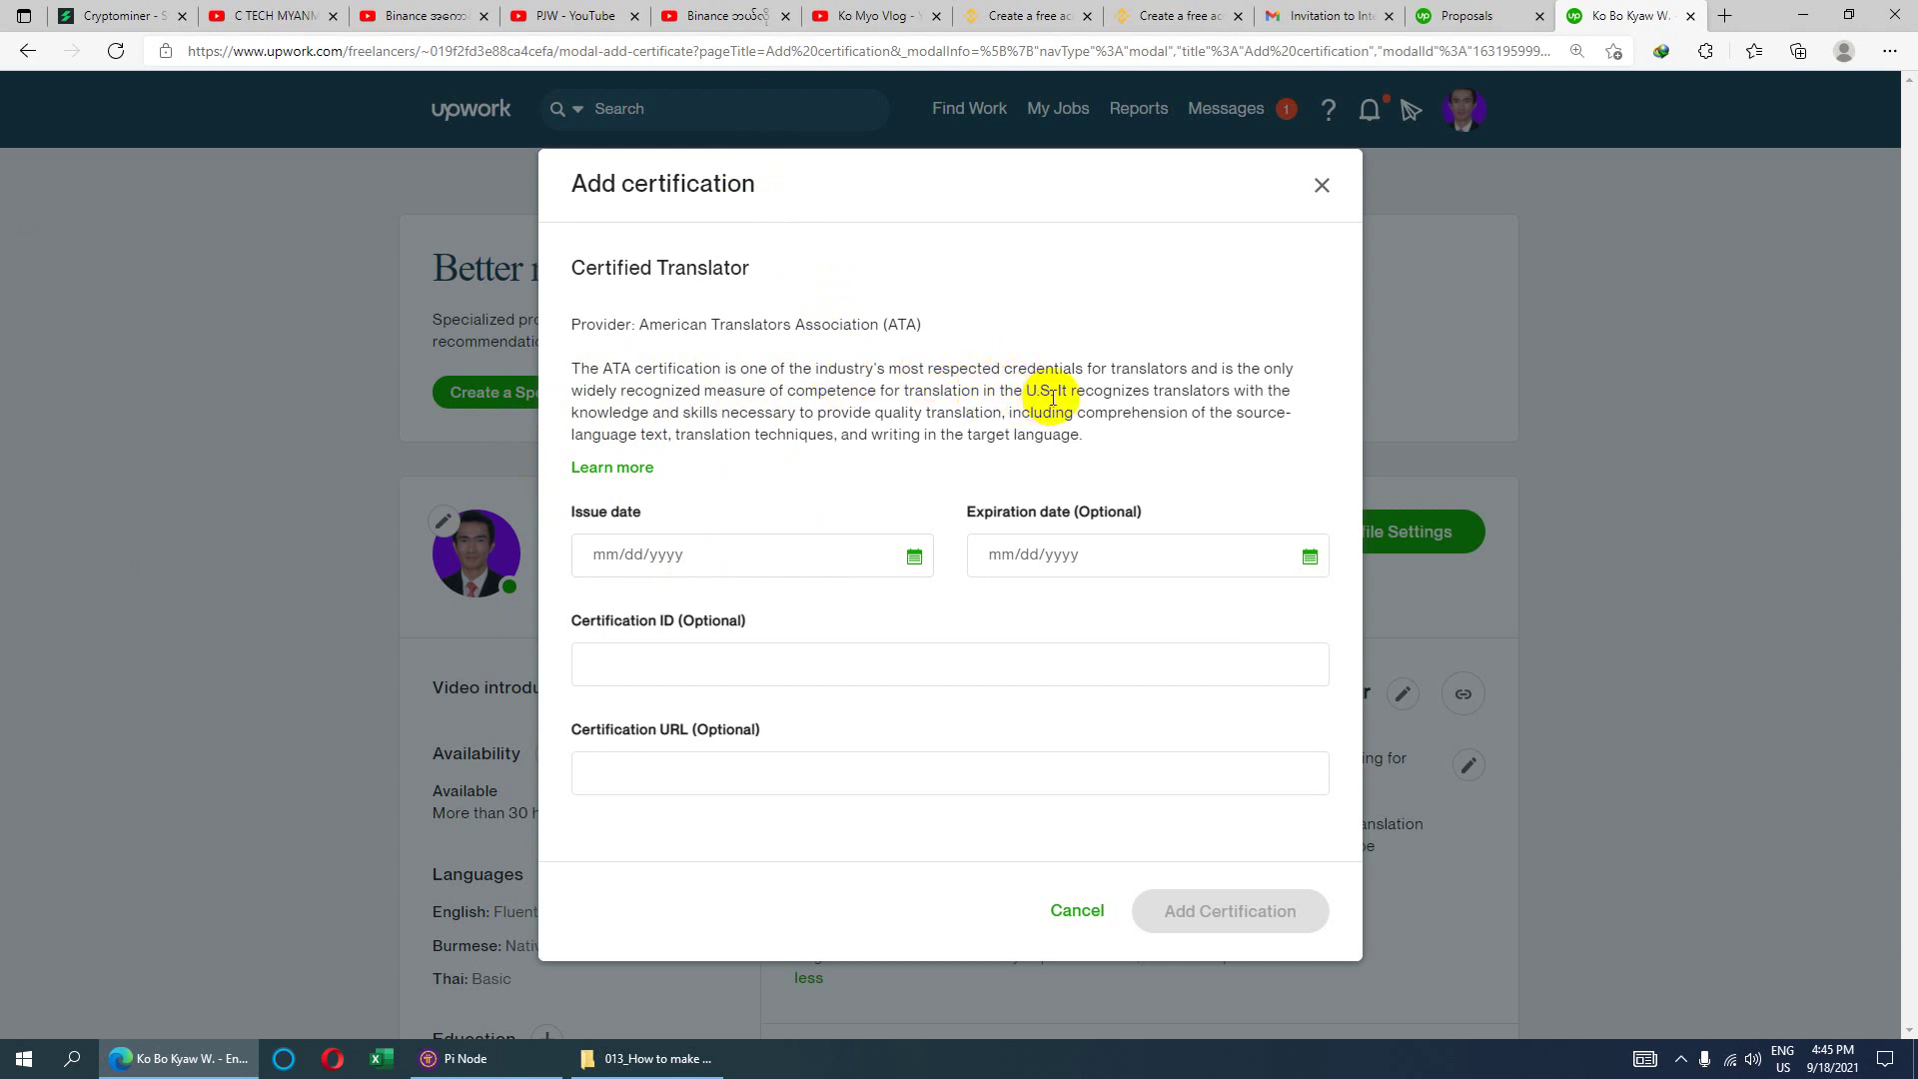
click(614, 777)
click(639, 661)
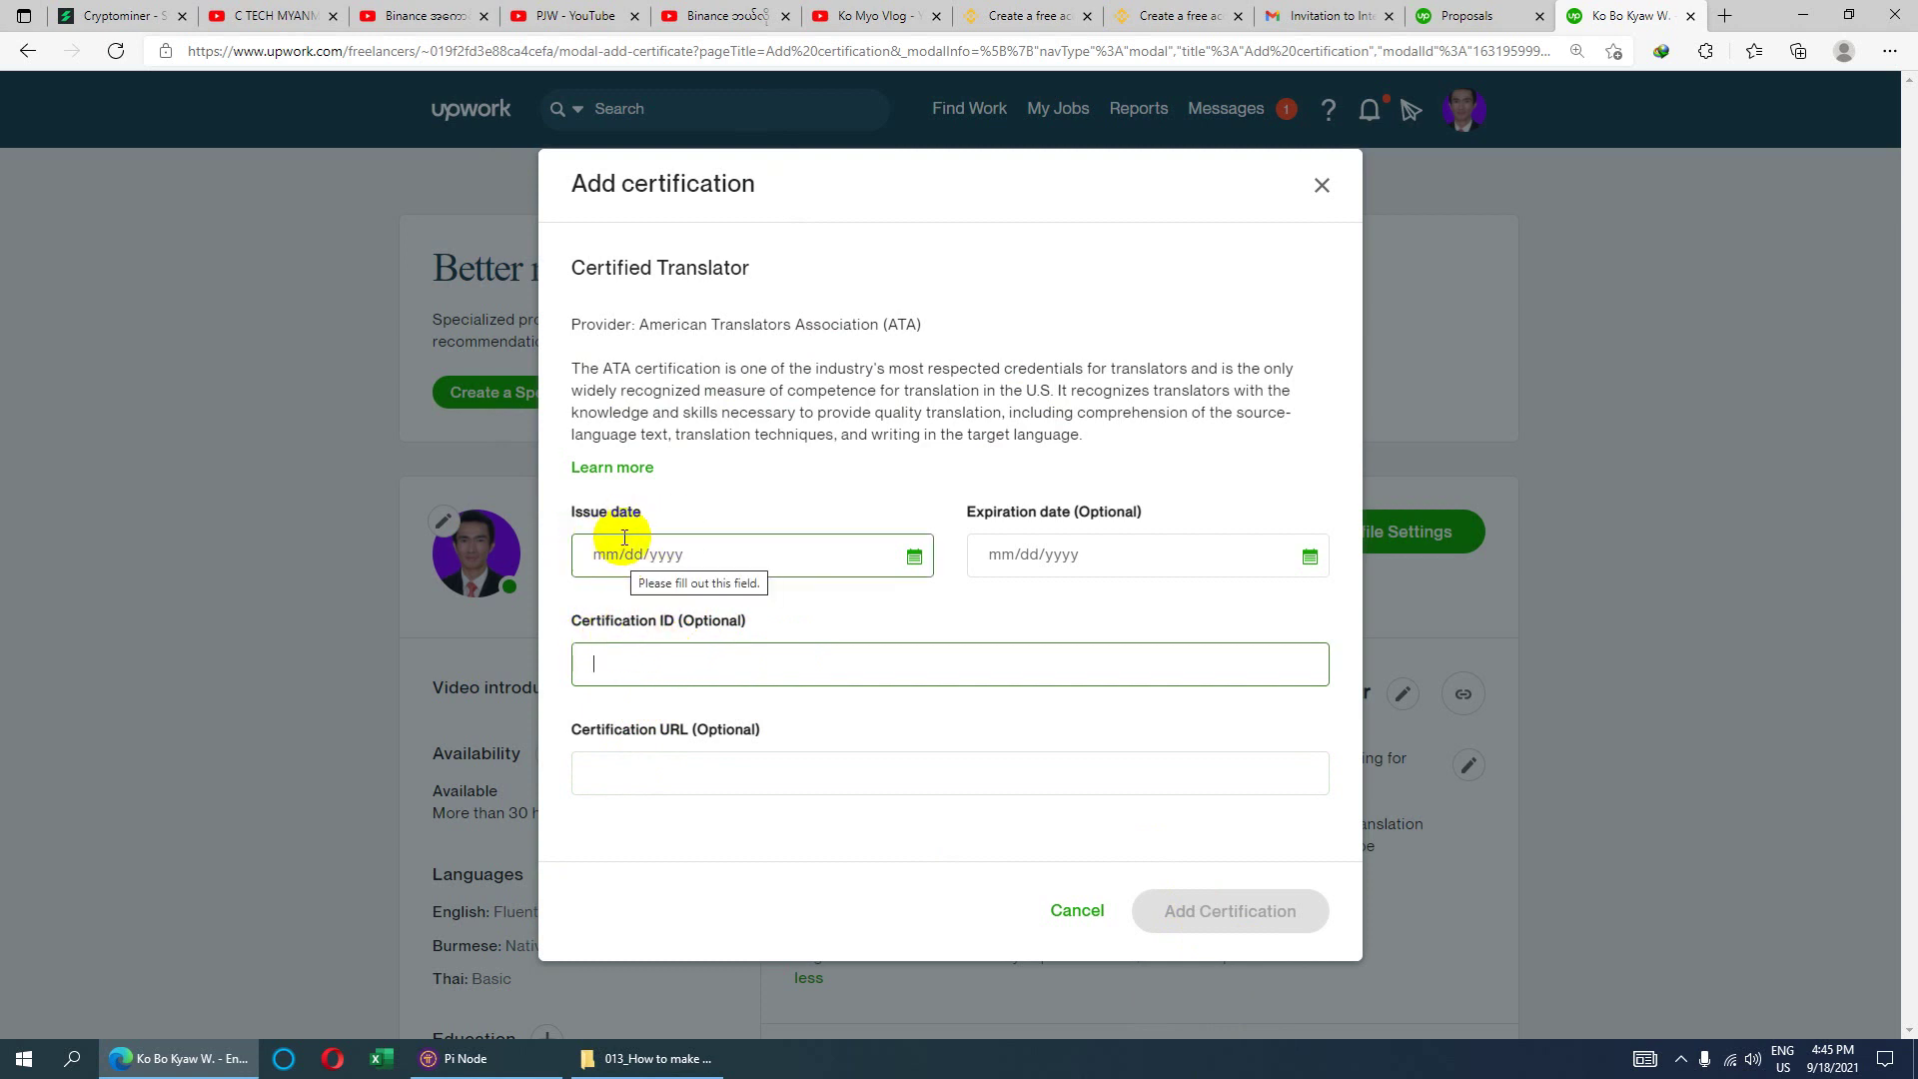
click(629, 772)
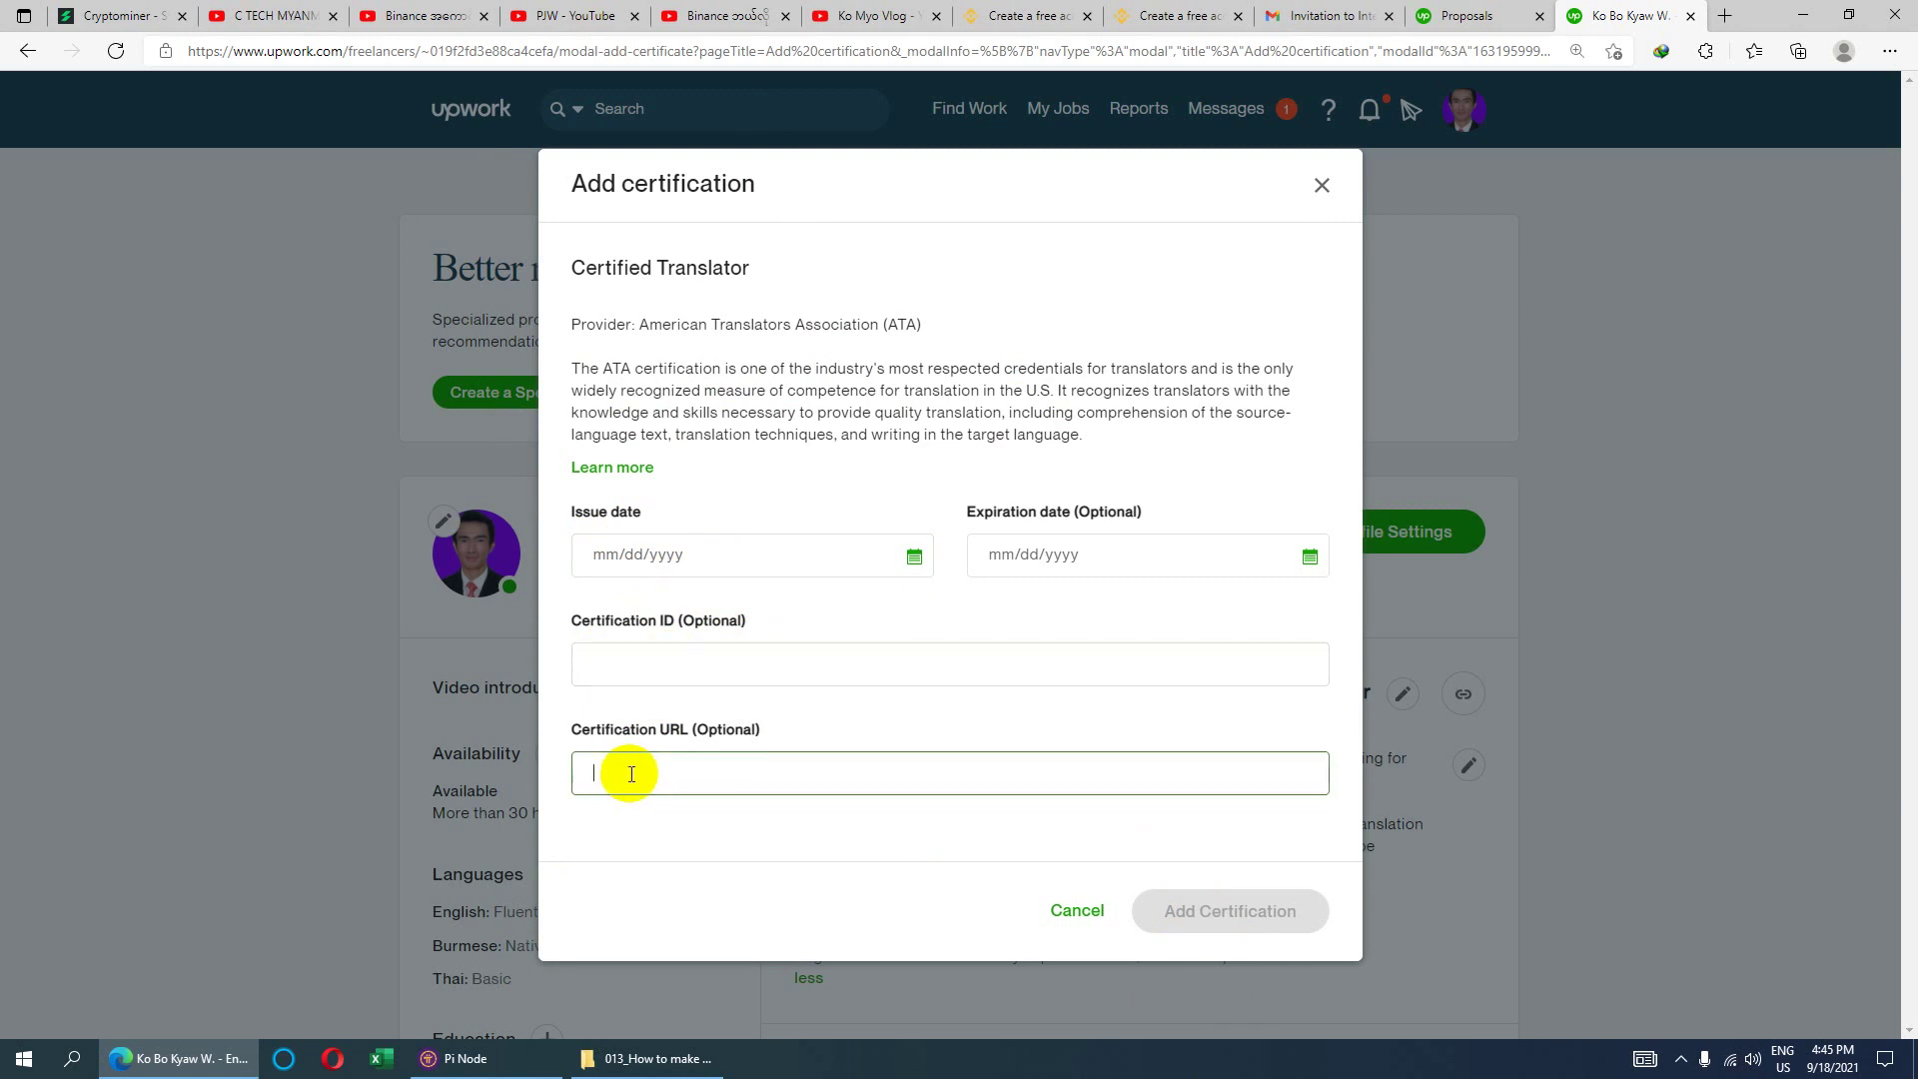
click(678, 572)
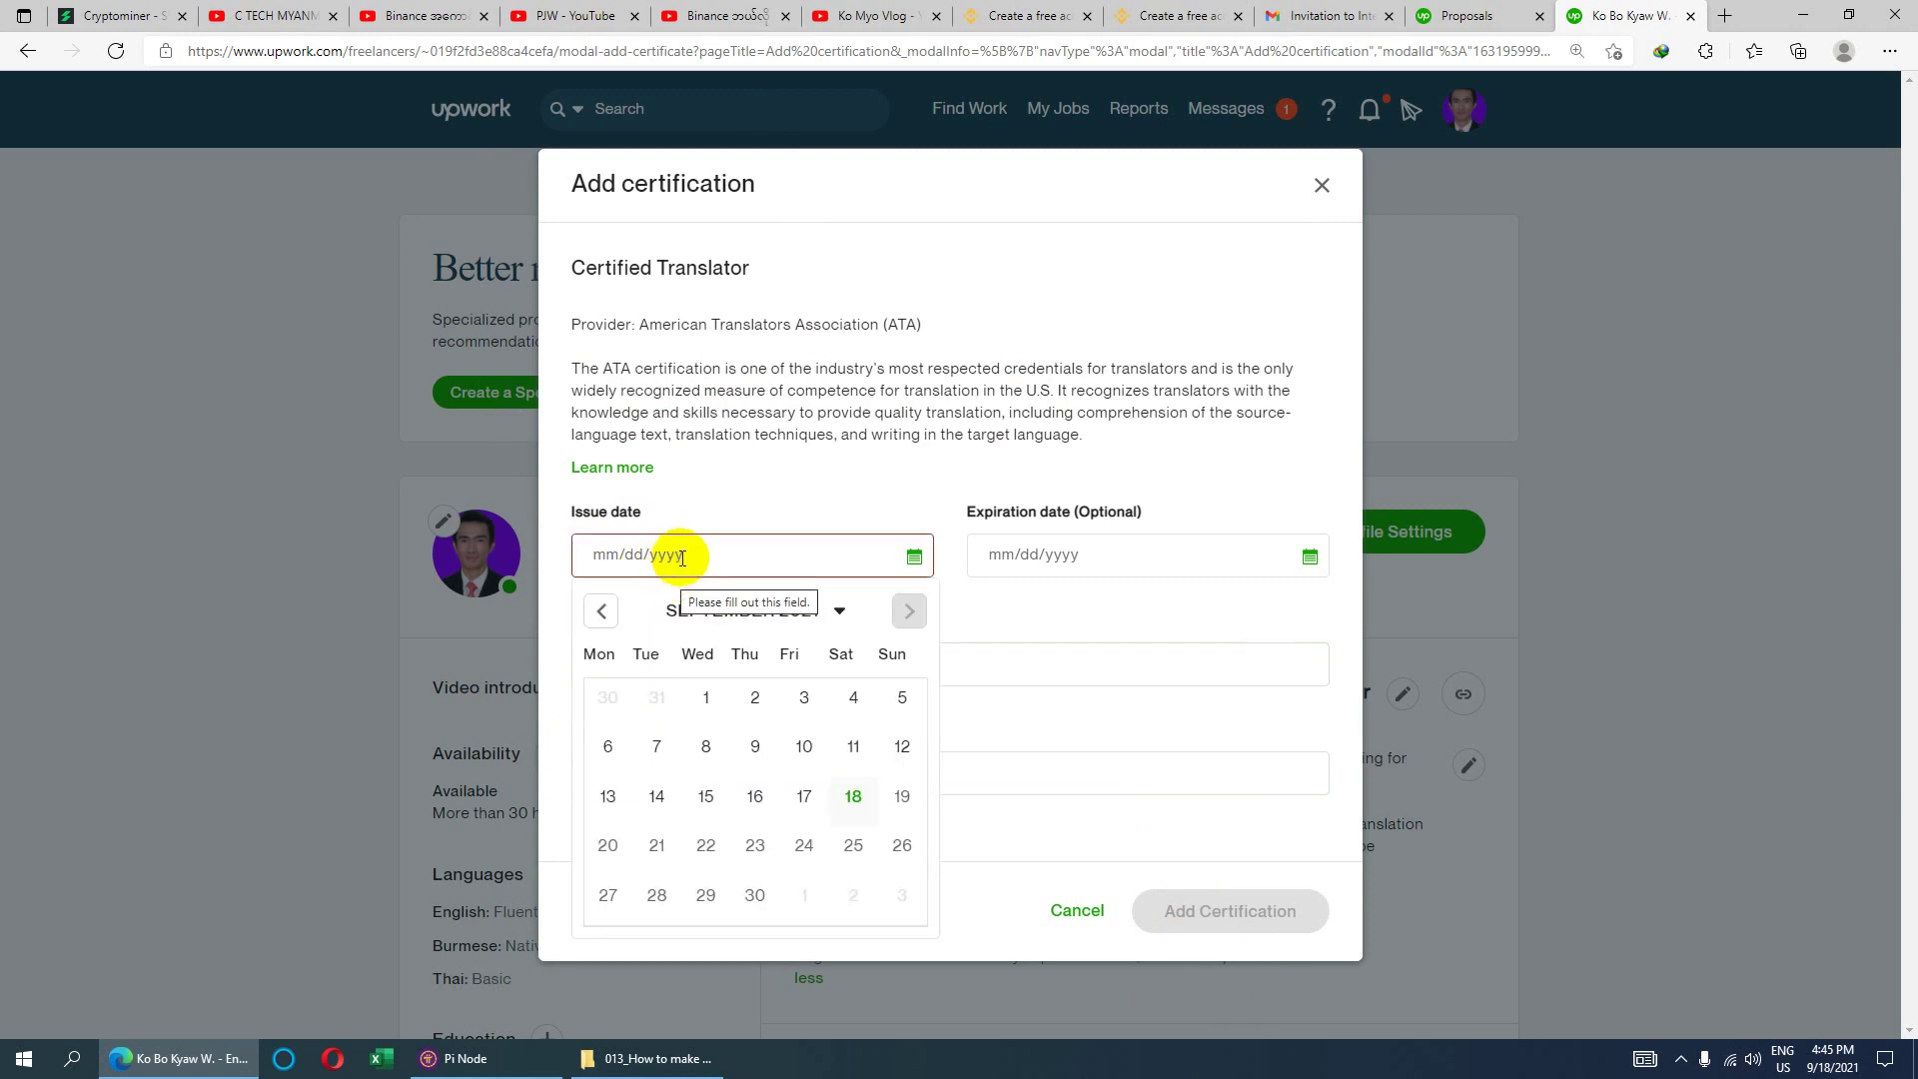
- Switch to File Explorer and open the My Certificates folder inside My Certificate on drive D
click(1803, 15)
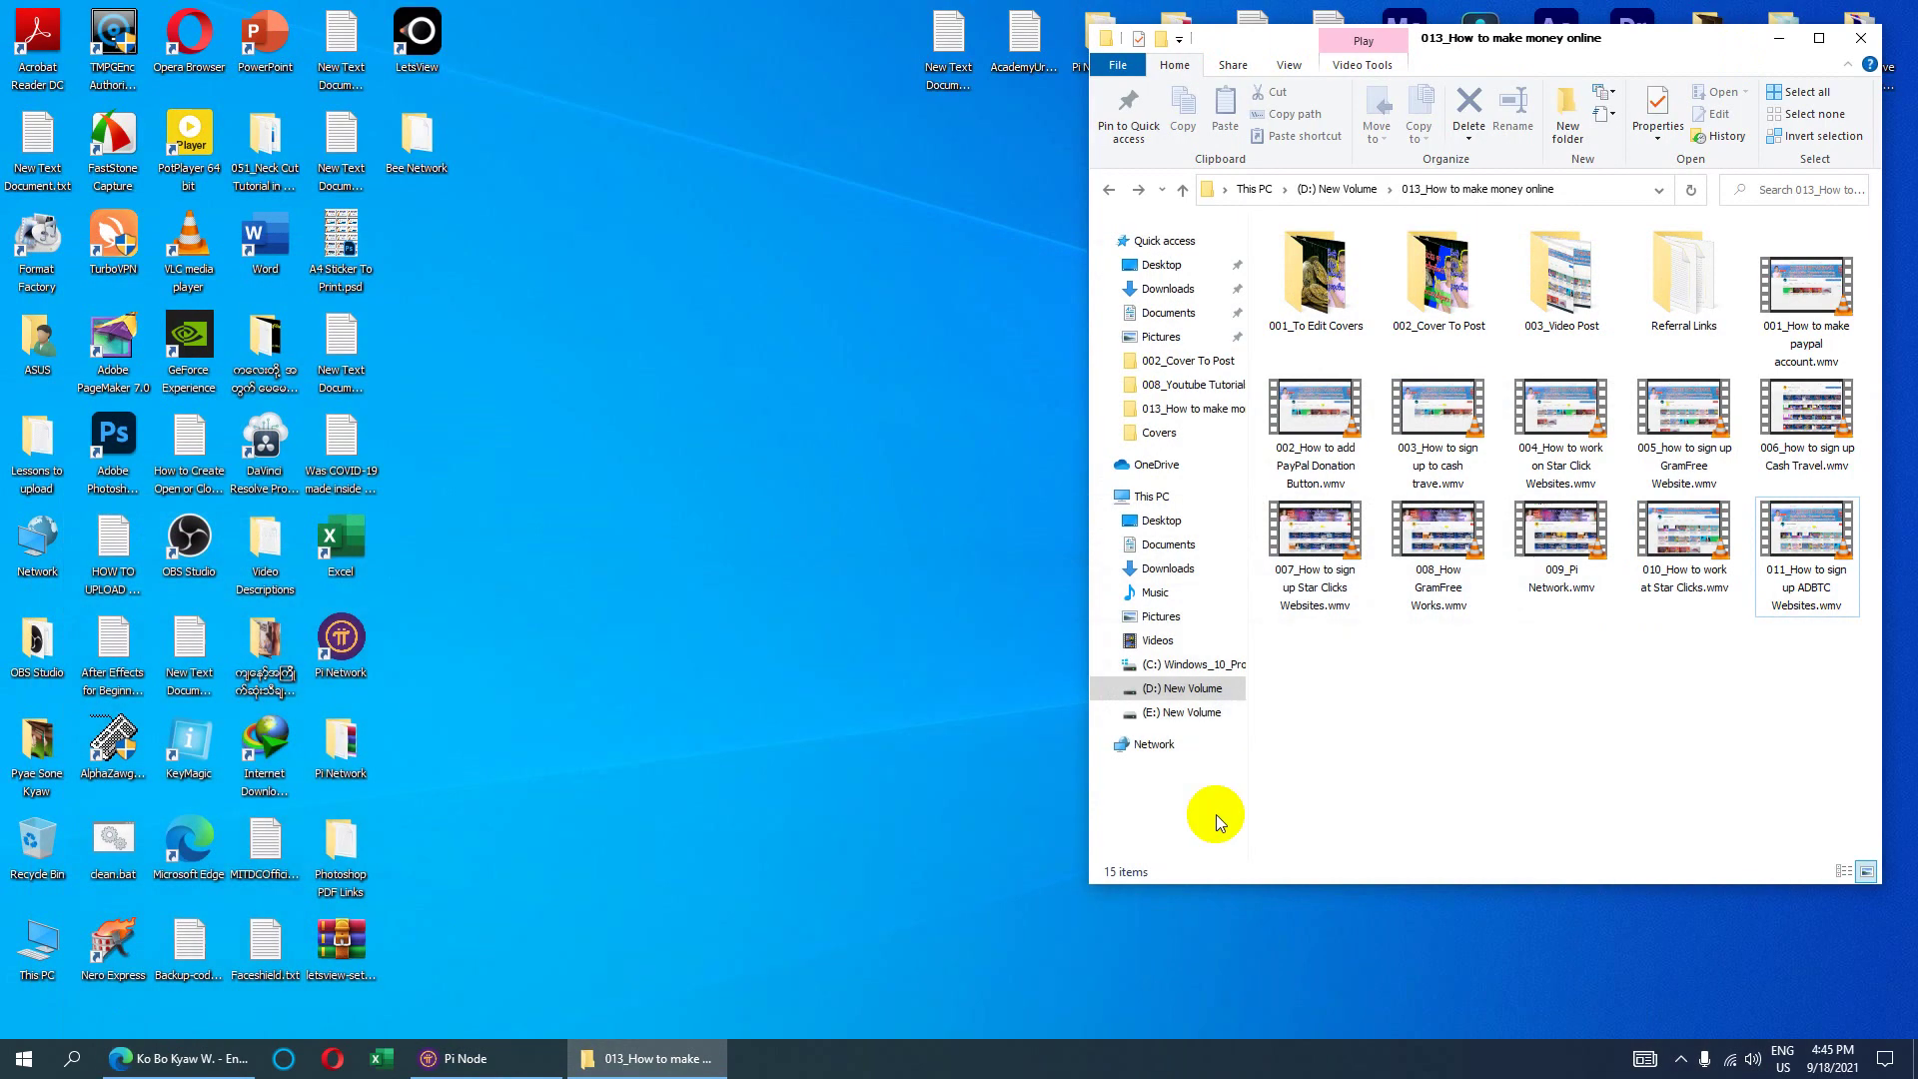
click(1108, 190)
click(1108, 189)
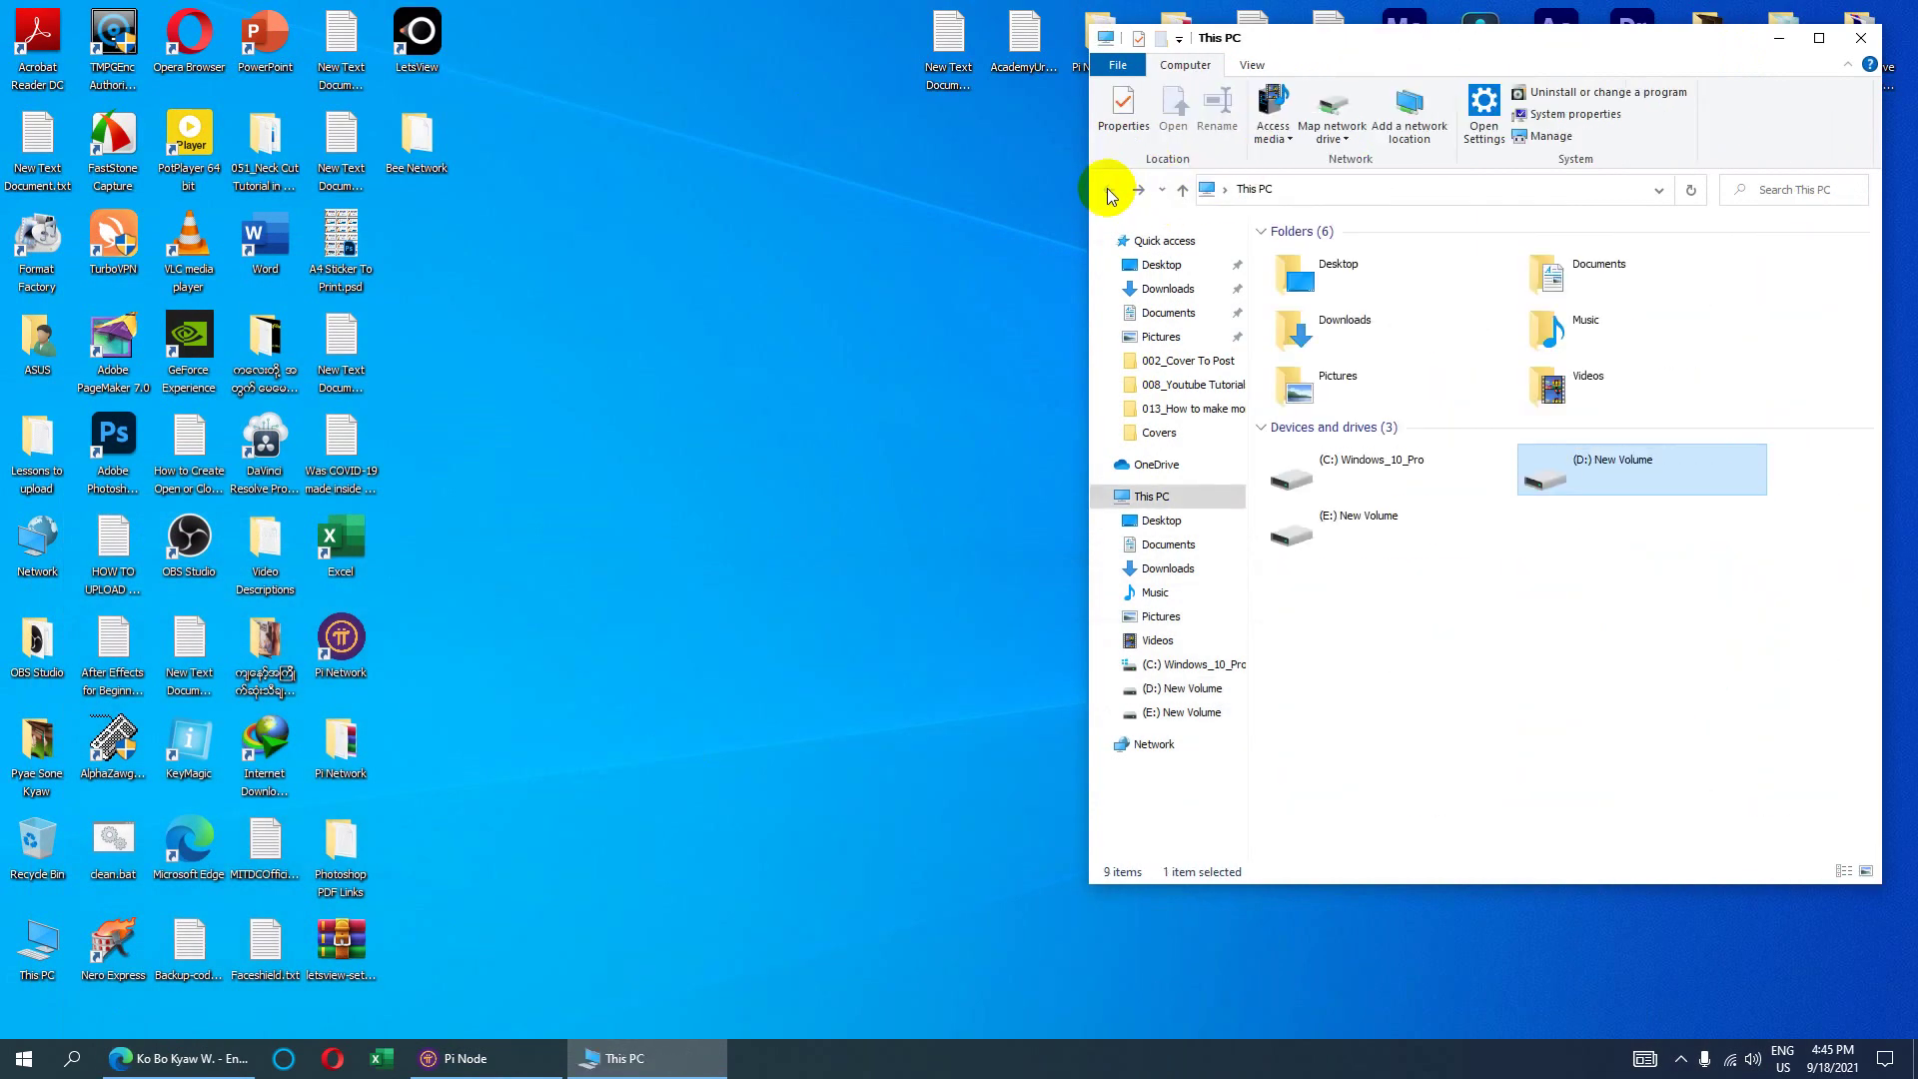
double_click(1654, 484)
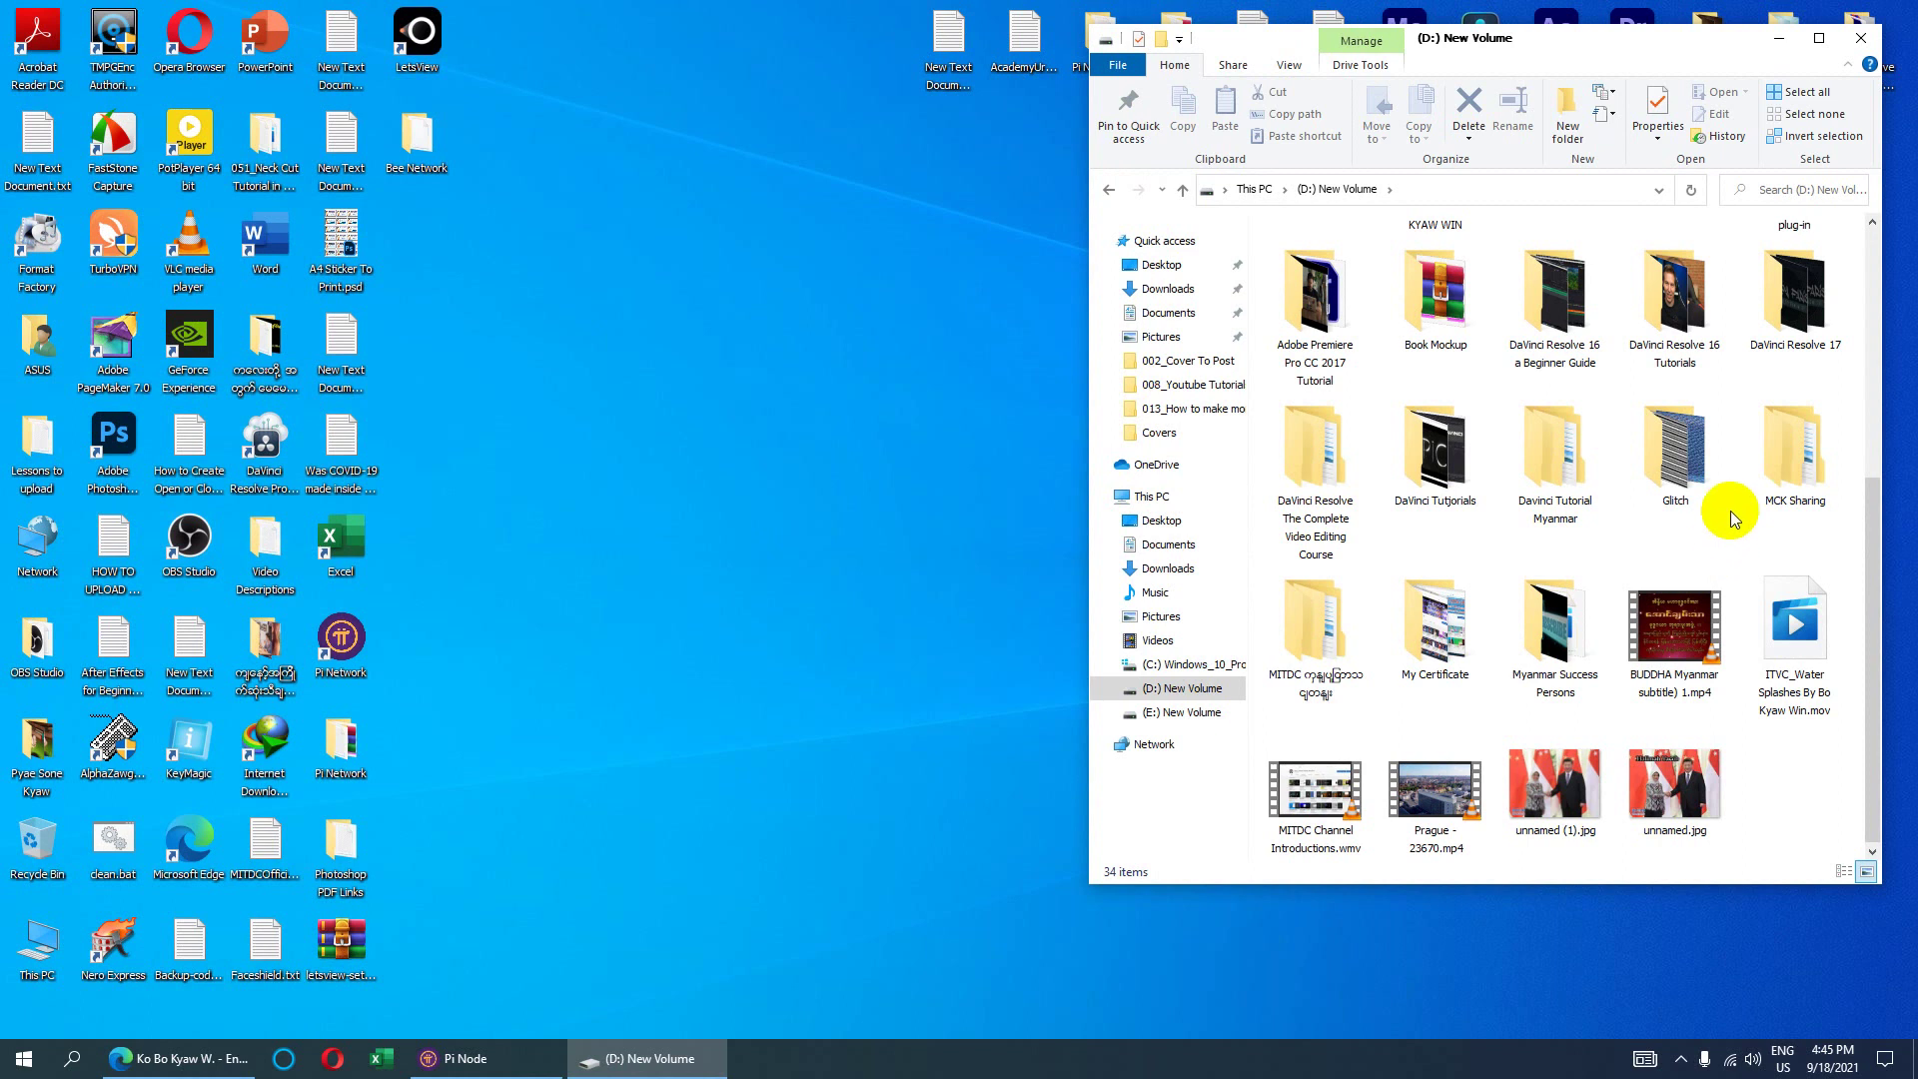
double_click(1439, 630)
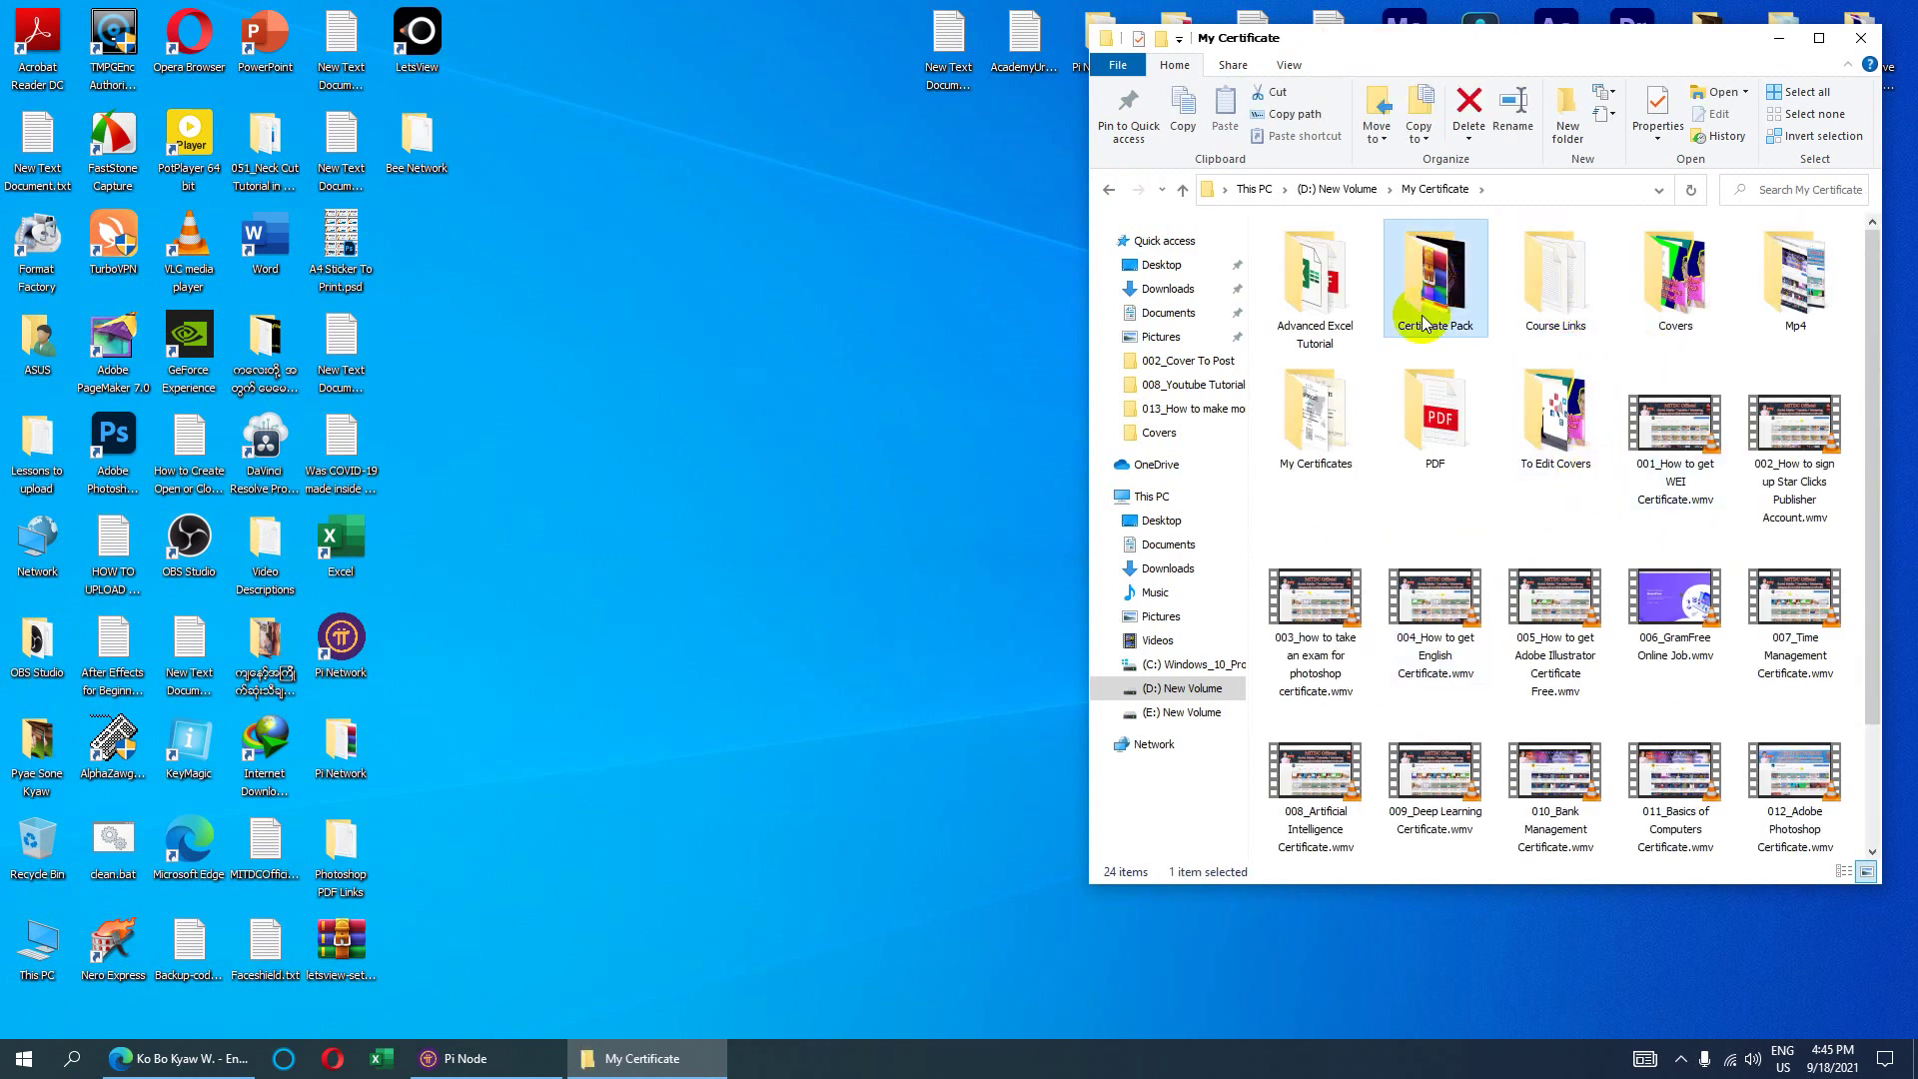
double_click(1315, 420)
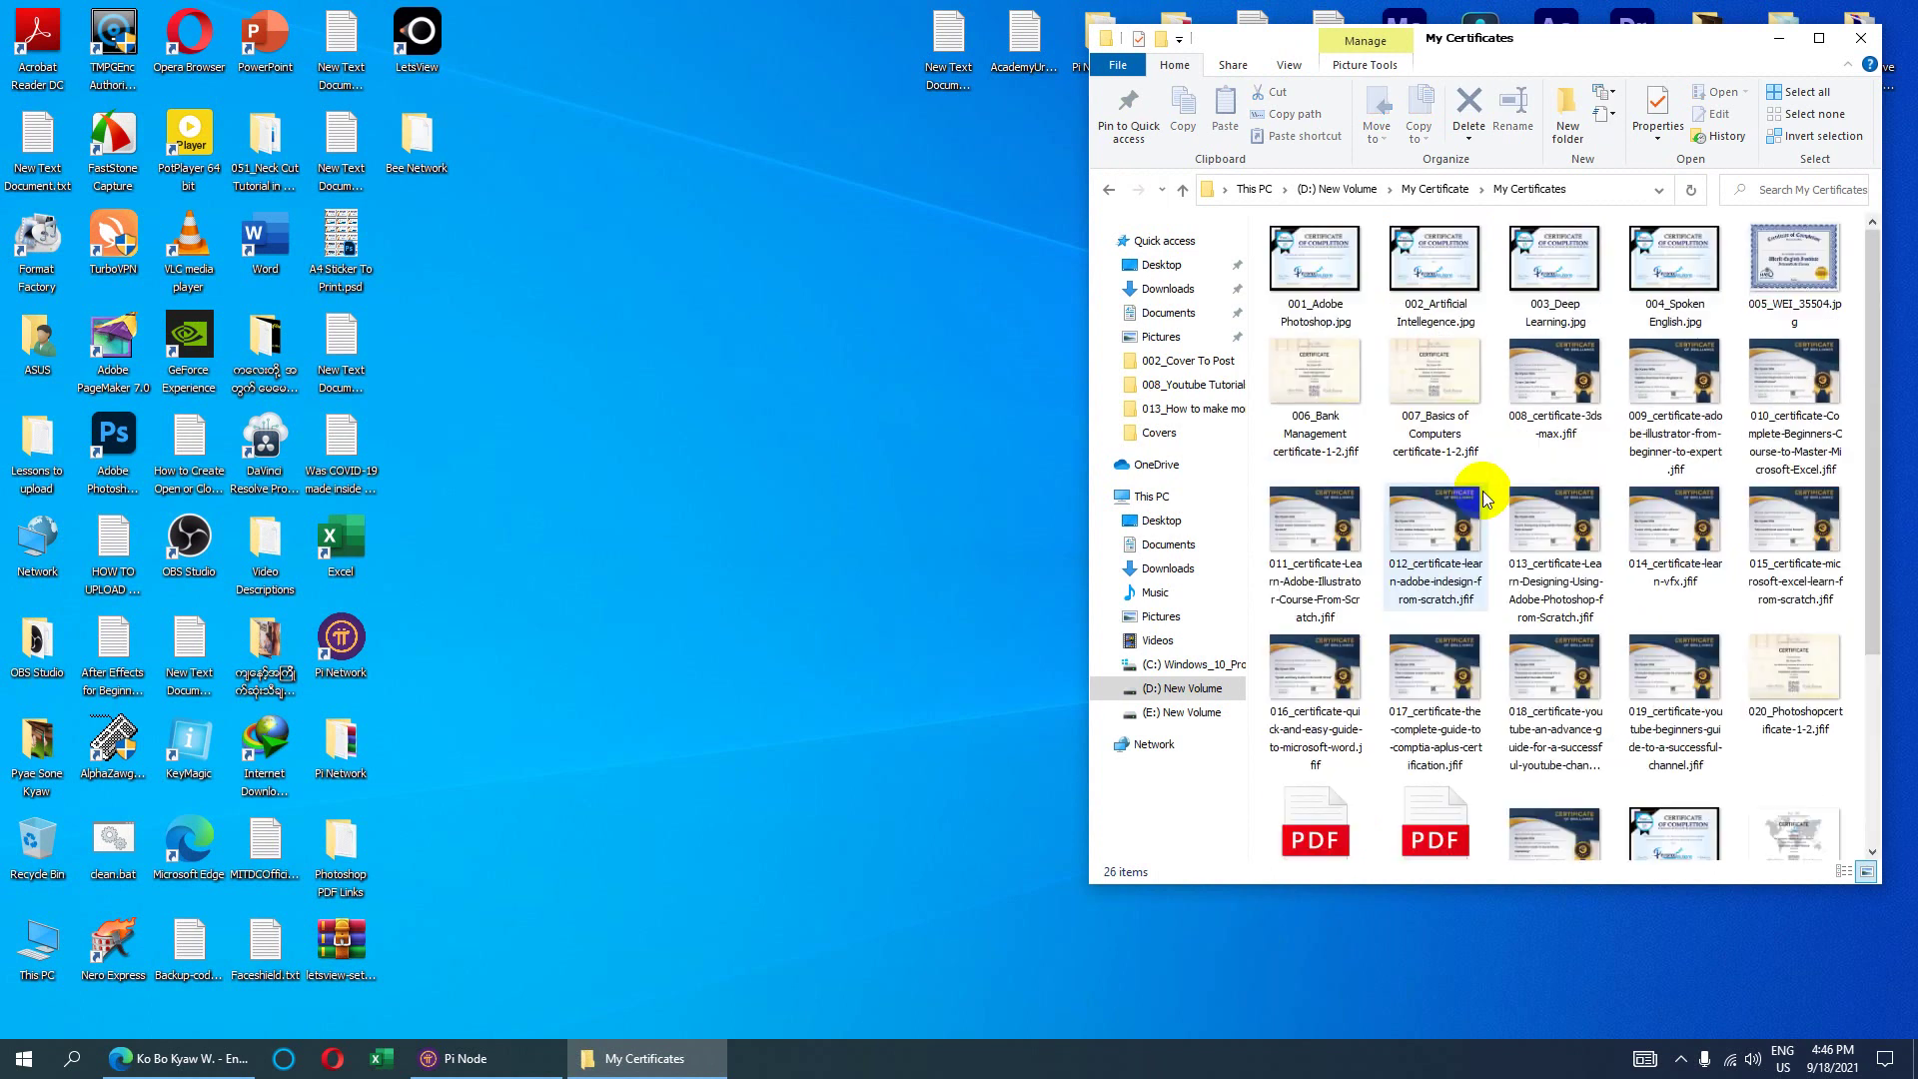
- Go back to the My Certificate folder and check its Course Links and To Edit Covers subfolders for the English certificate
click(1109, 189)
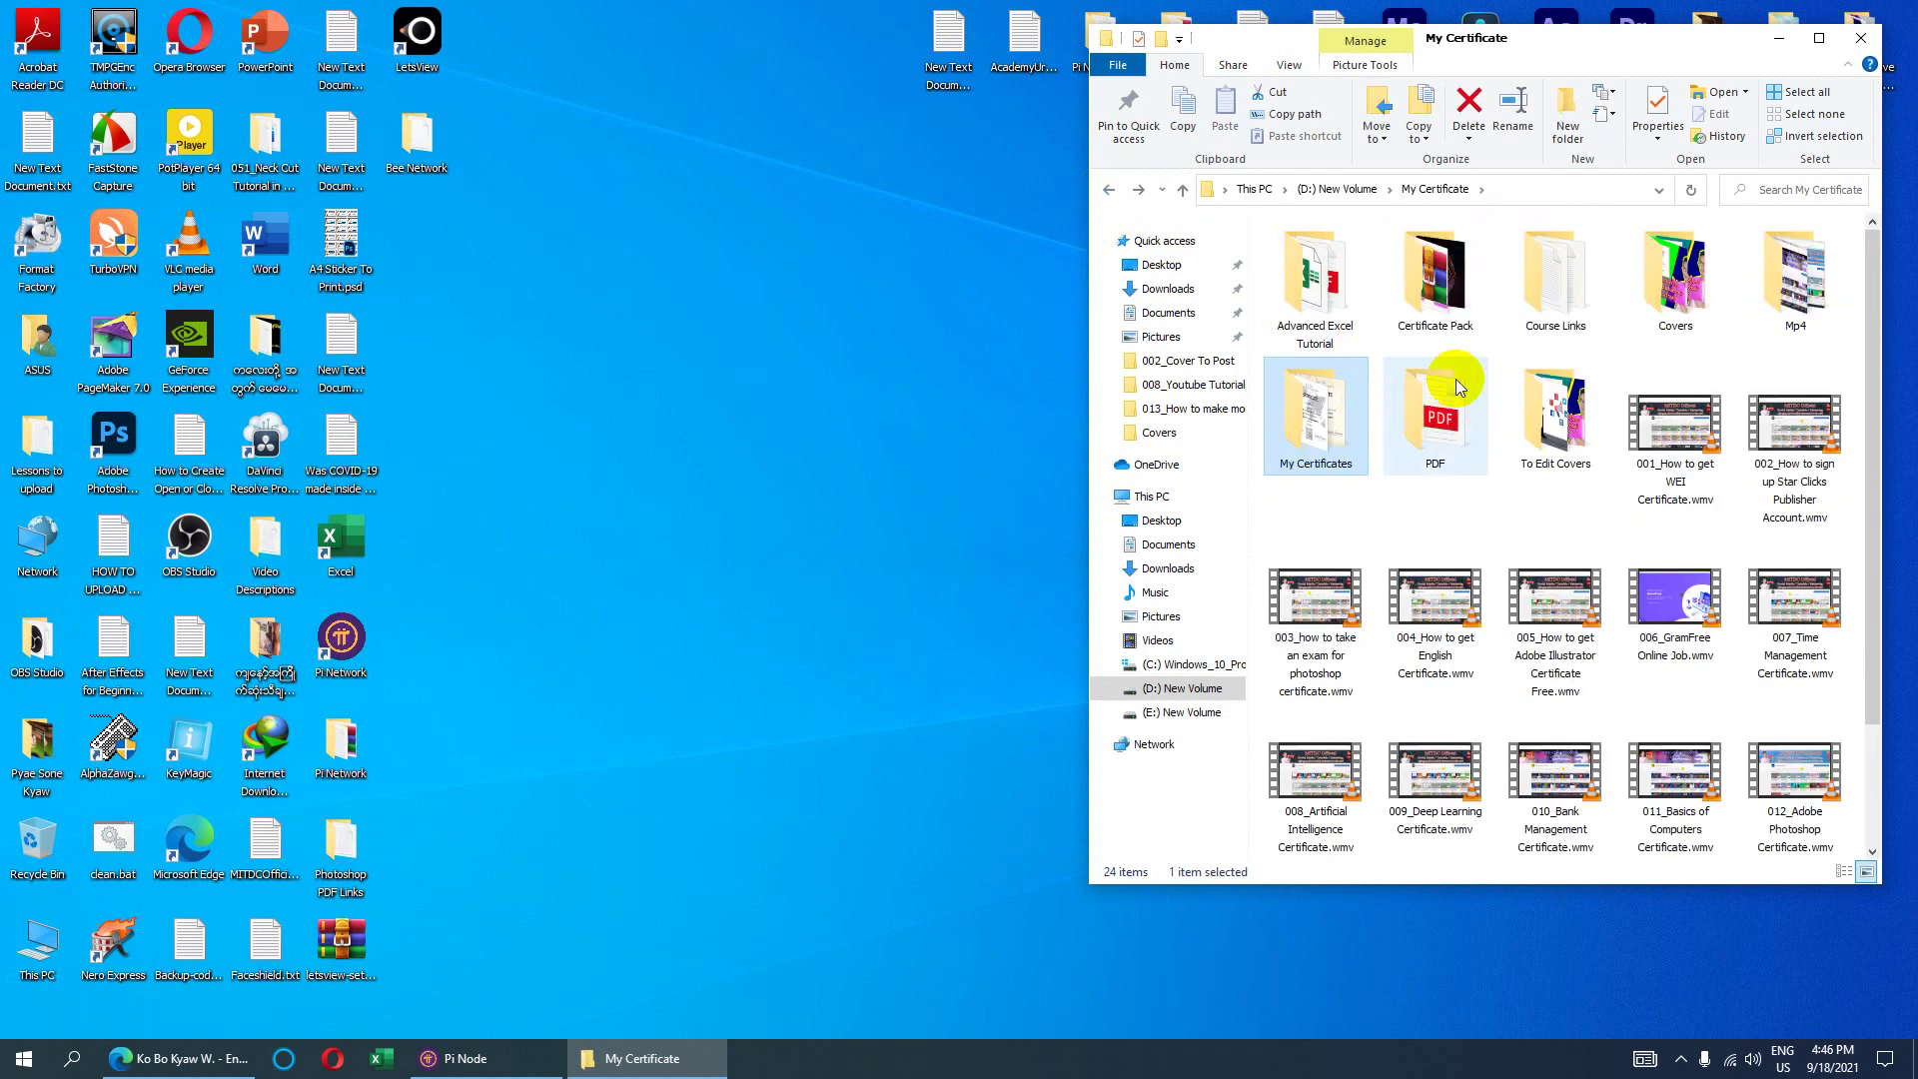
click(1679, 292)
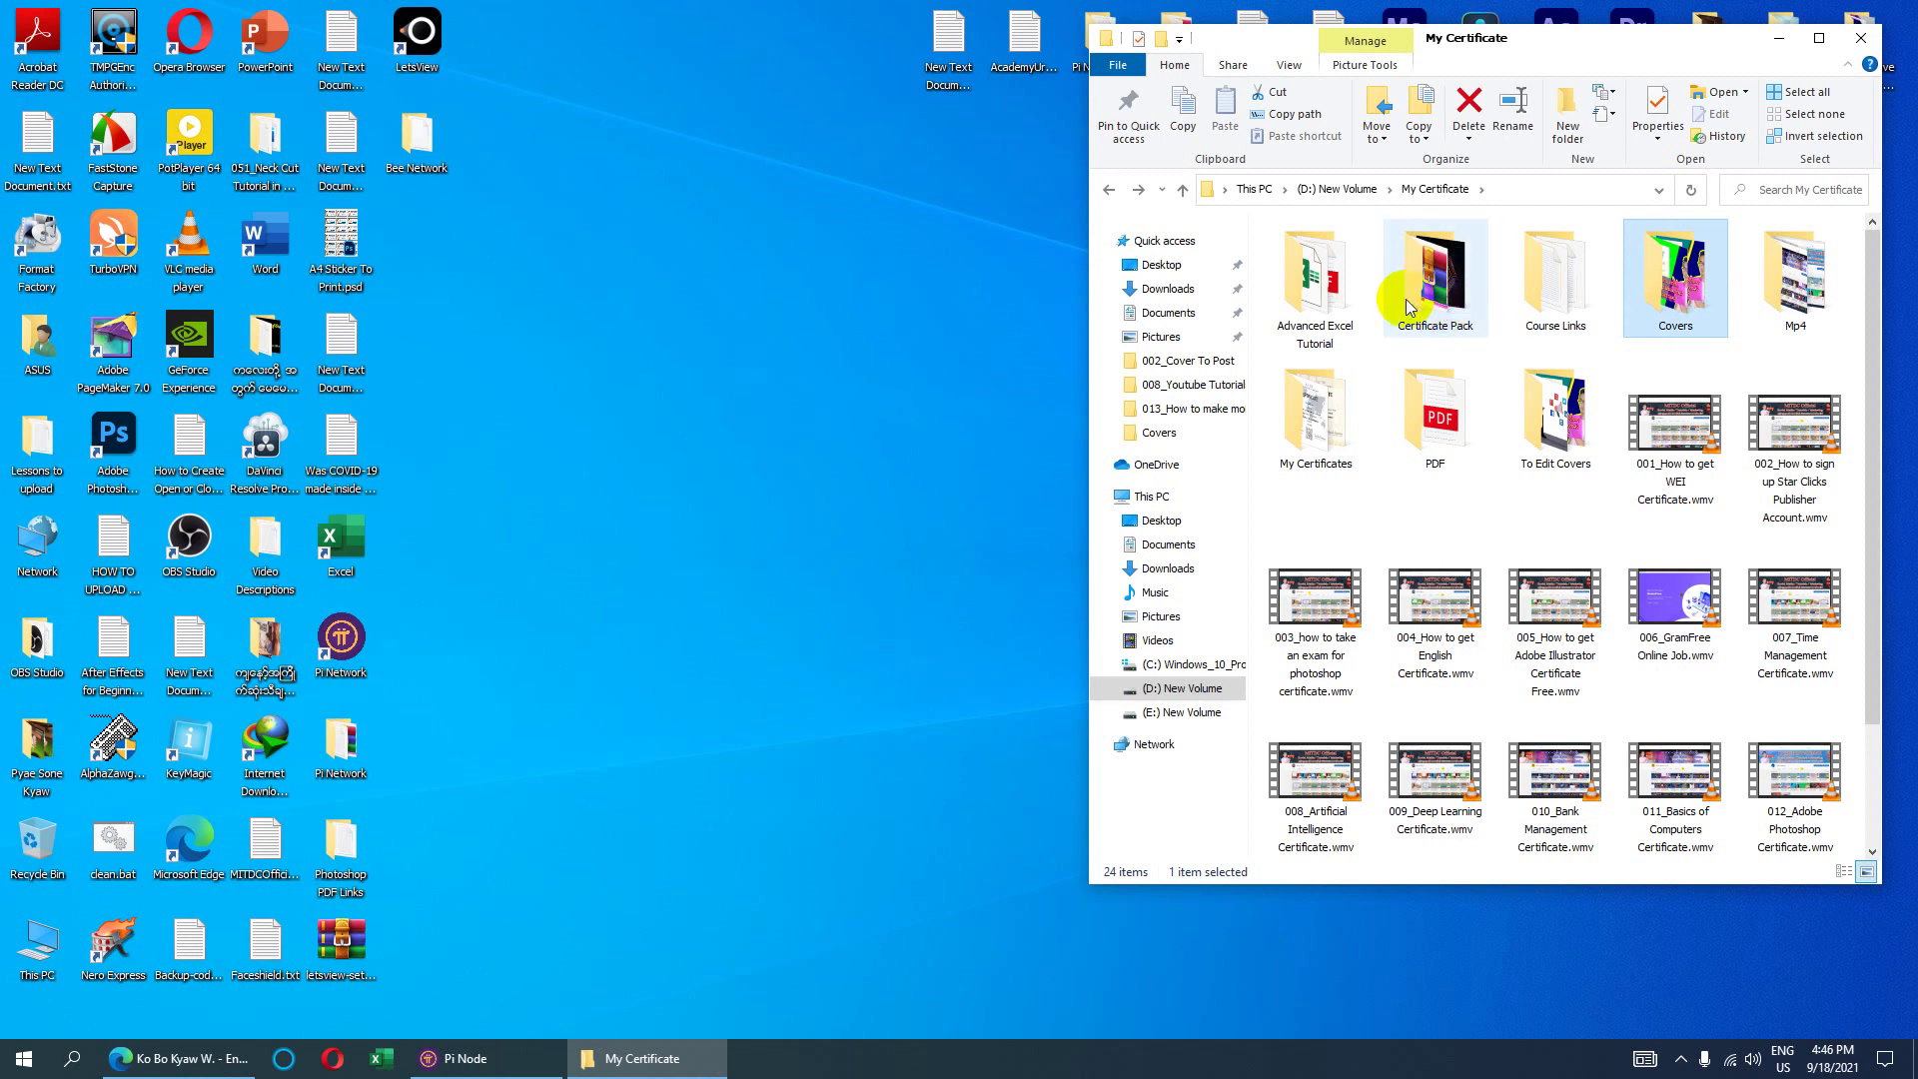
double_click(1555, 280)
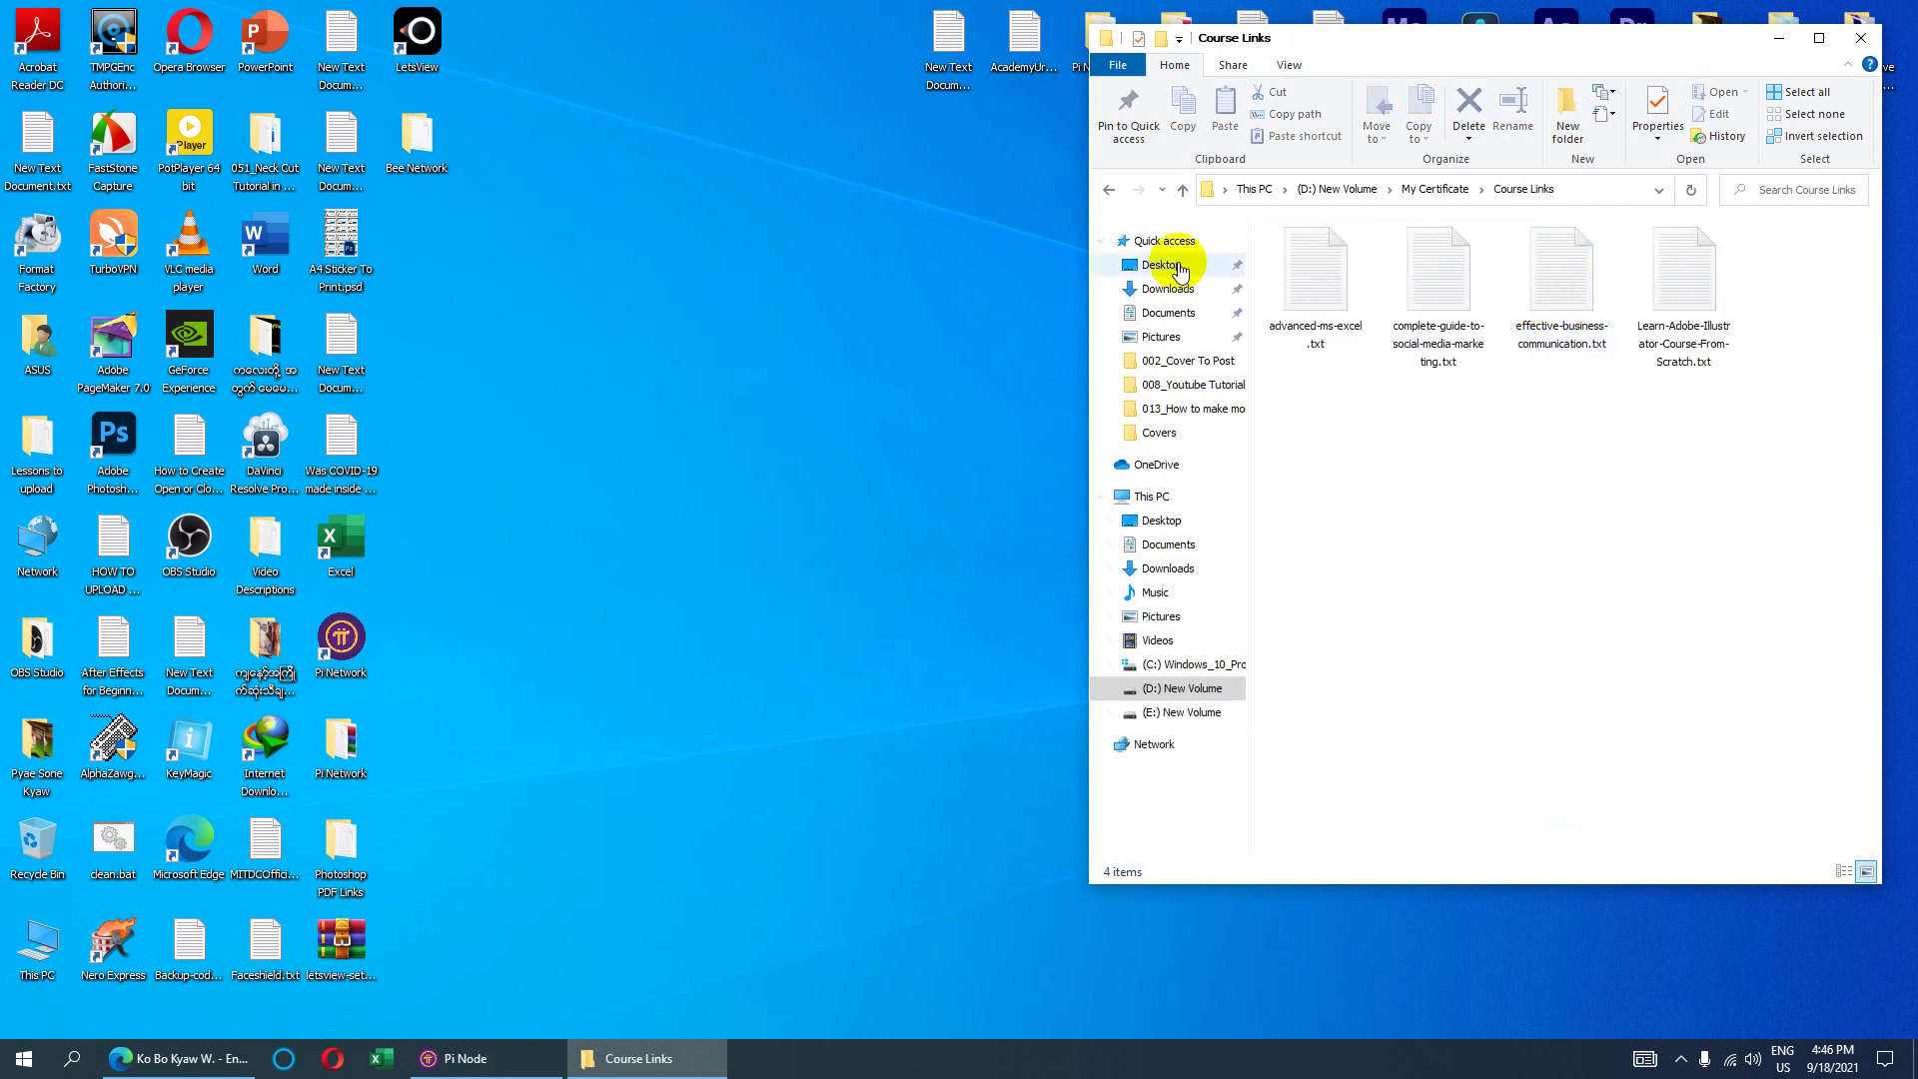
click(1109, 188)
double_click(1556, 420)
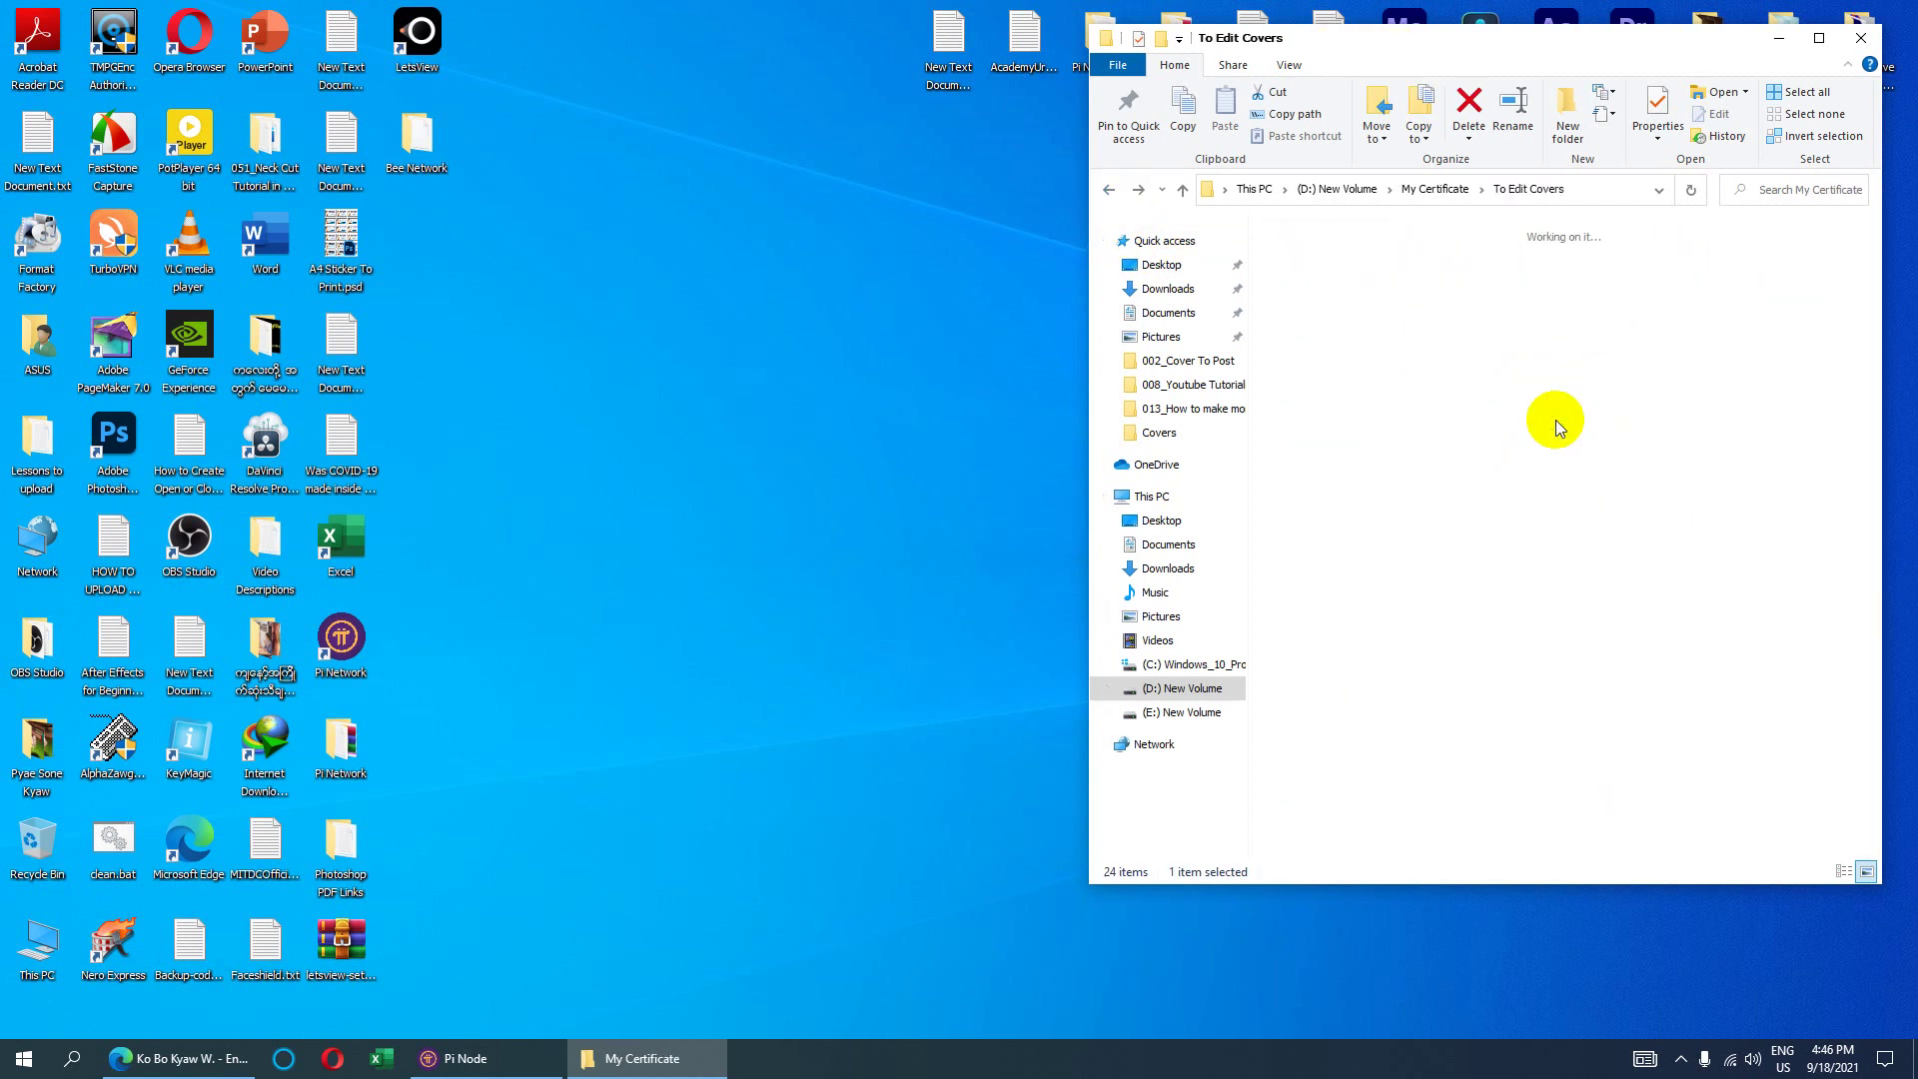
click(1111, 188)
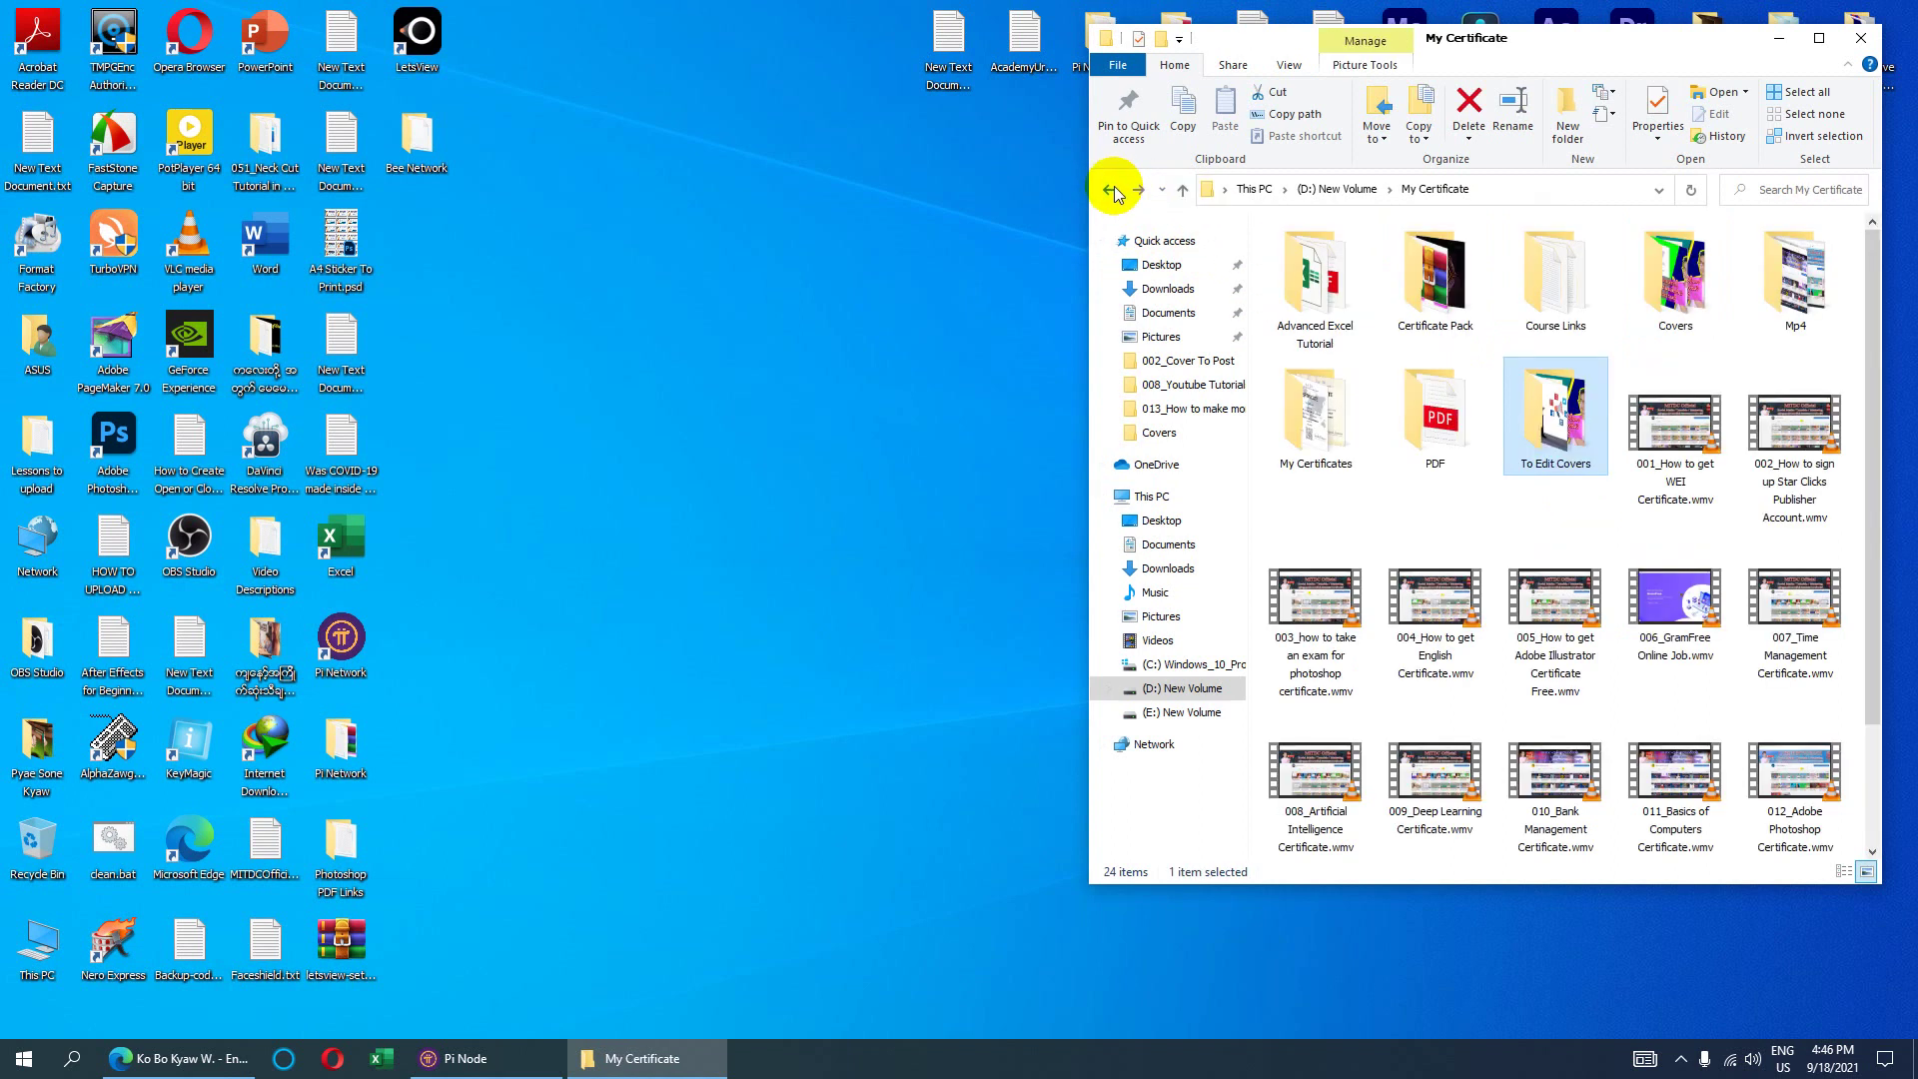
- Open the certificate image WEI_35504.jpg from the To Edit Covers folder to read its completion date
double_click(1565, 422)
click(1699, 585)
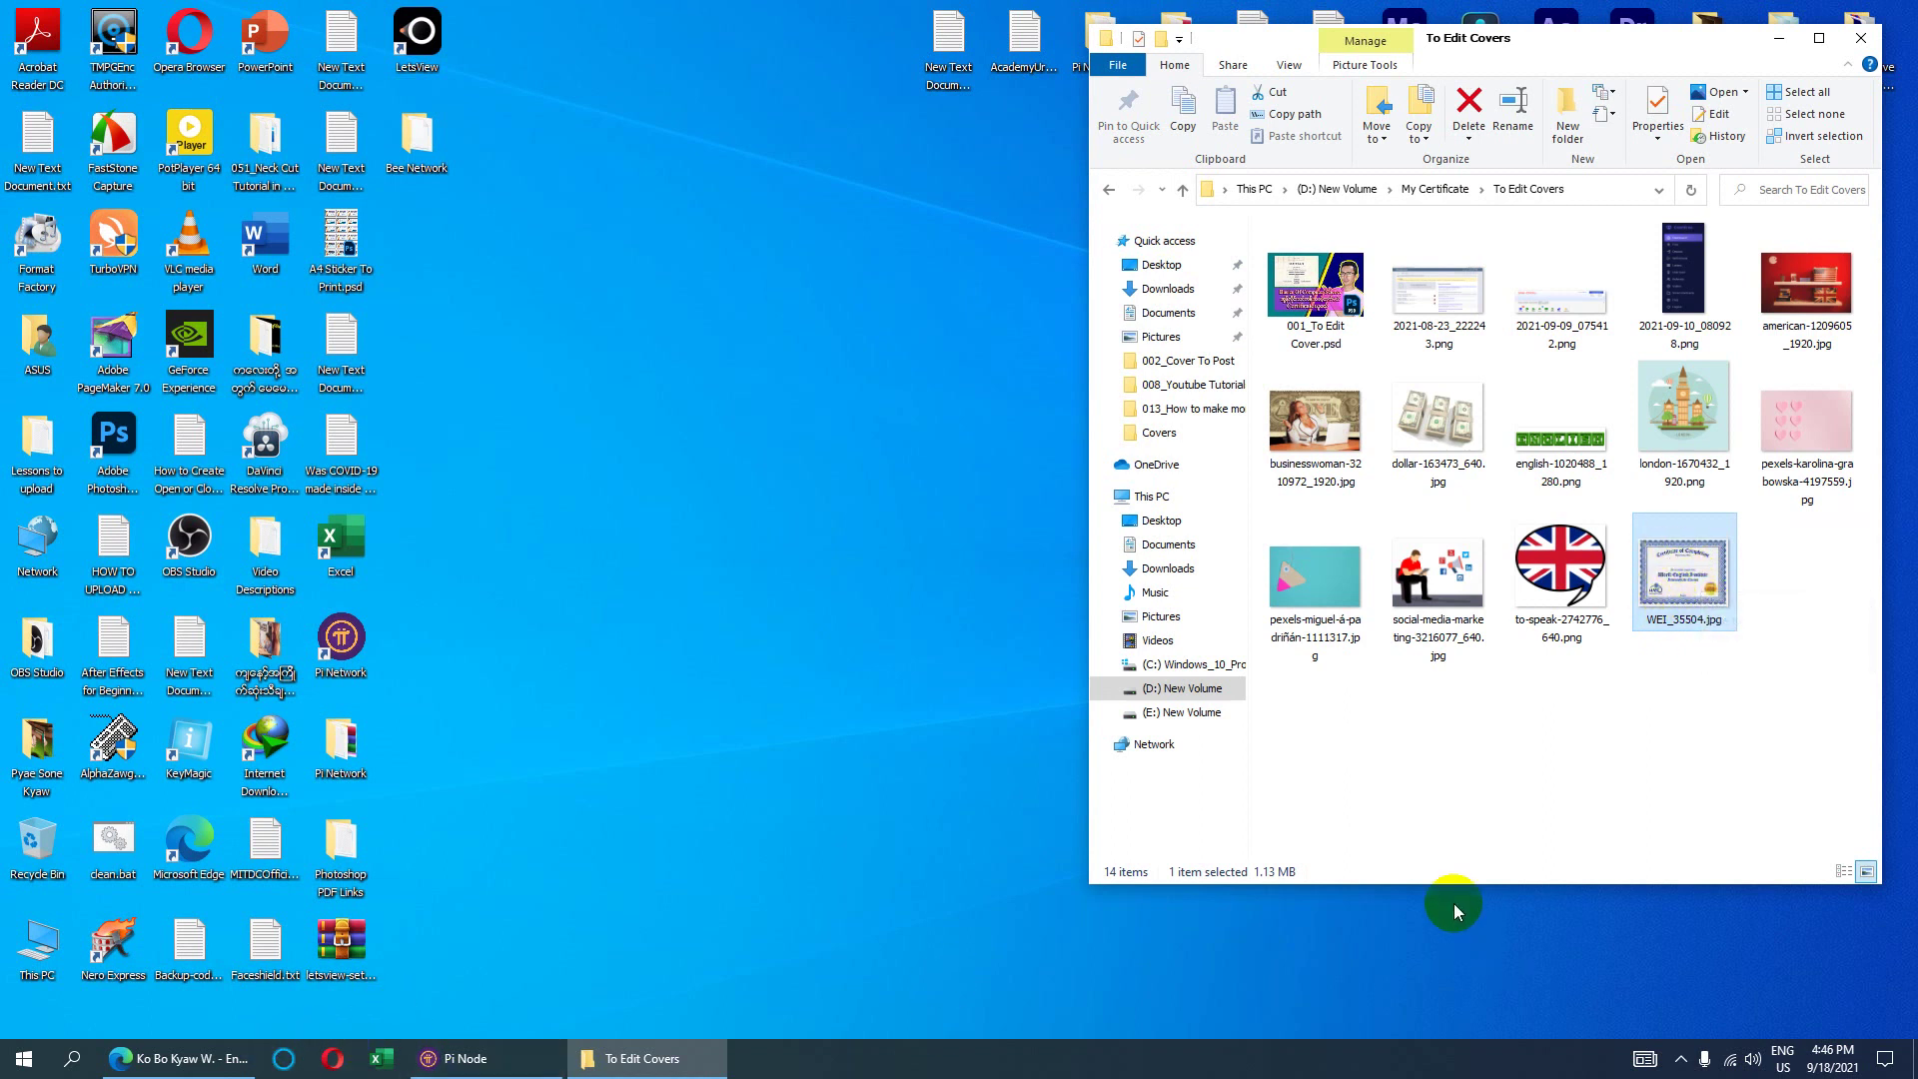
double_click(1665, 558)
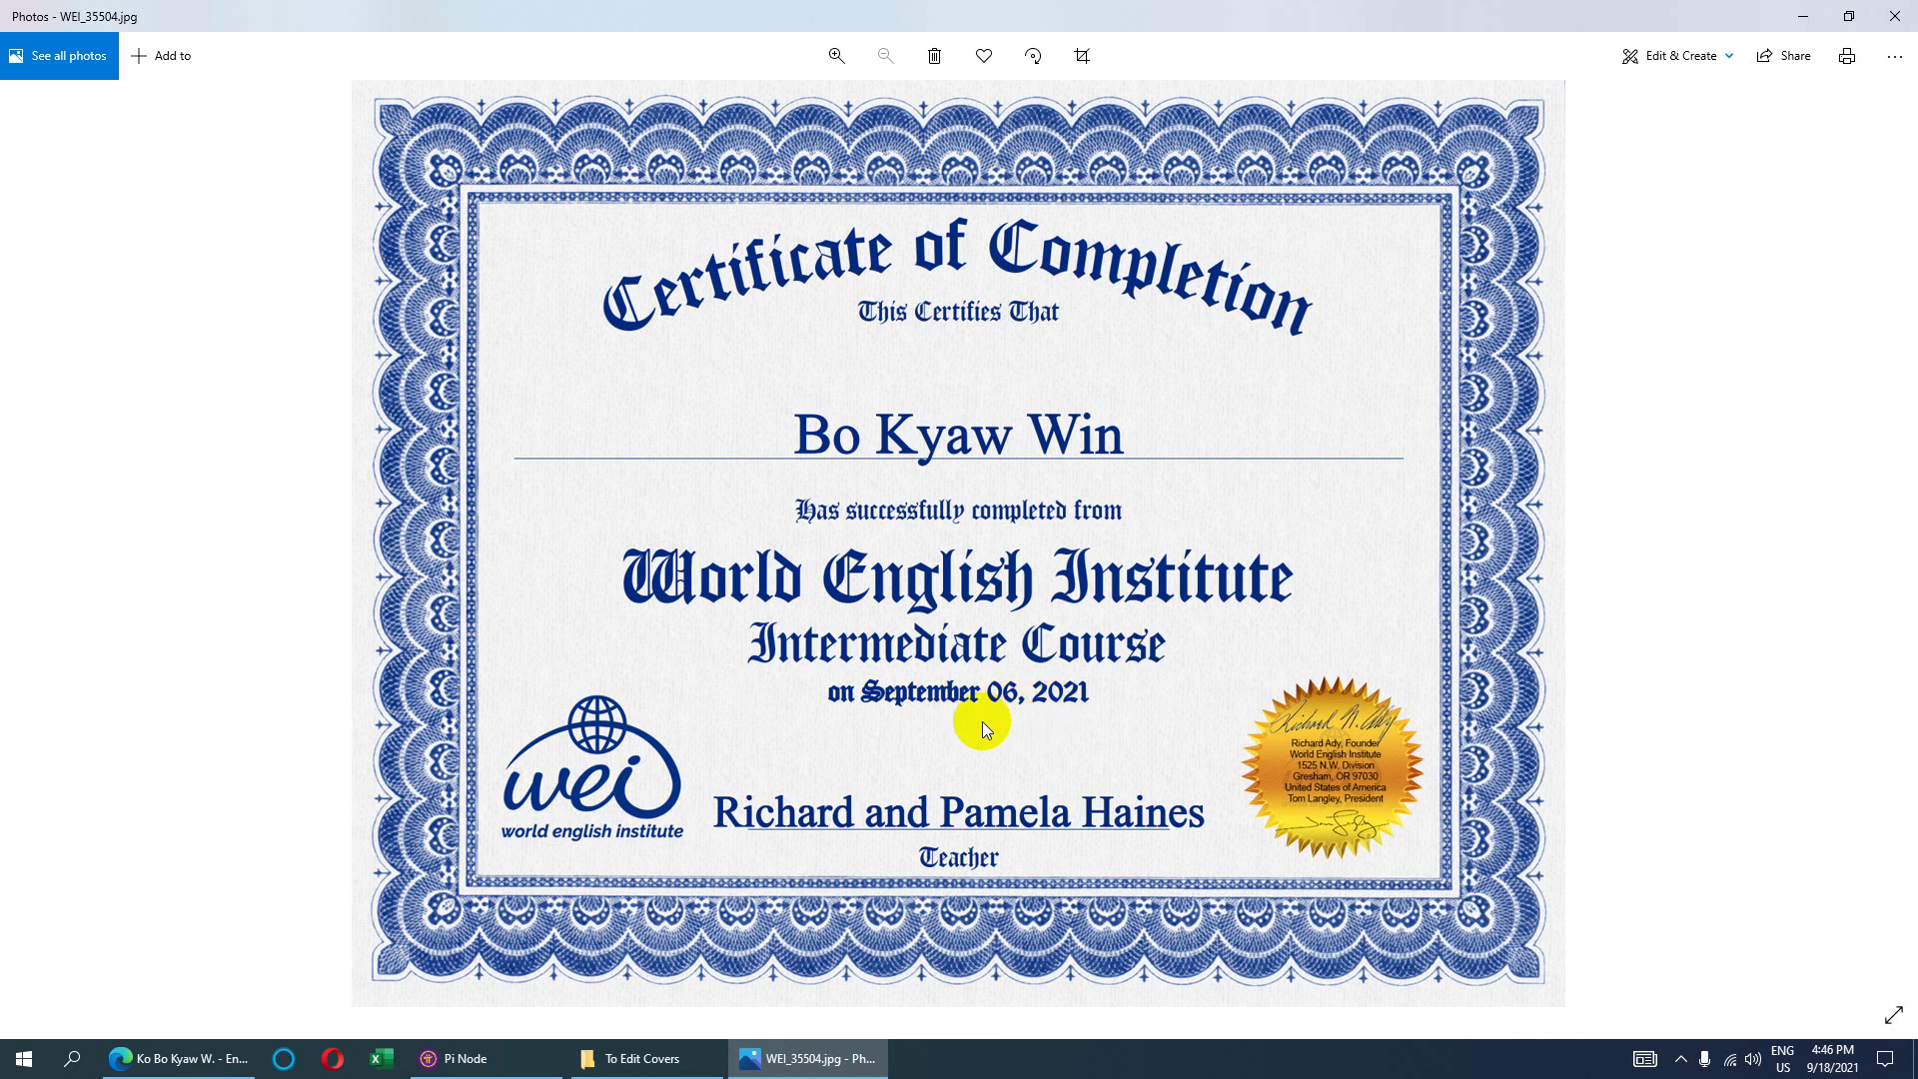
- Return to the Upwork certification form, set the issue date to 09/06/2021 and open the expiration date calendar
click(195, 1057)
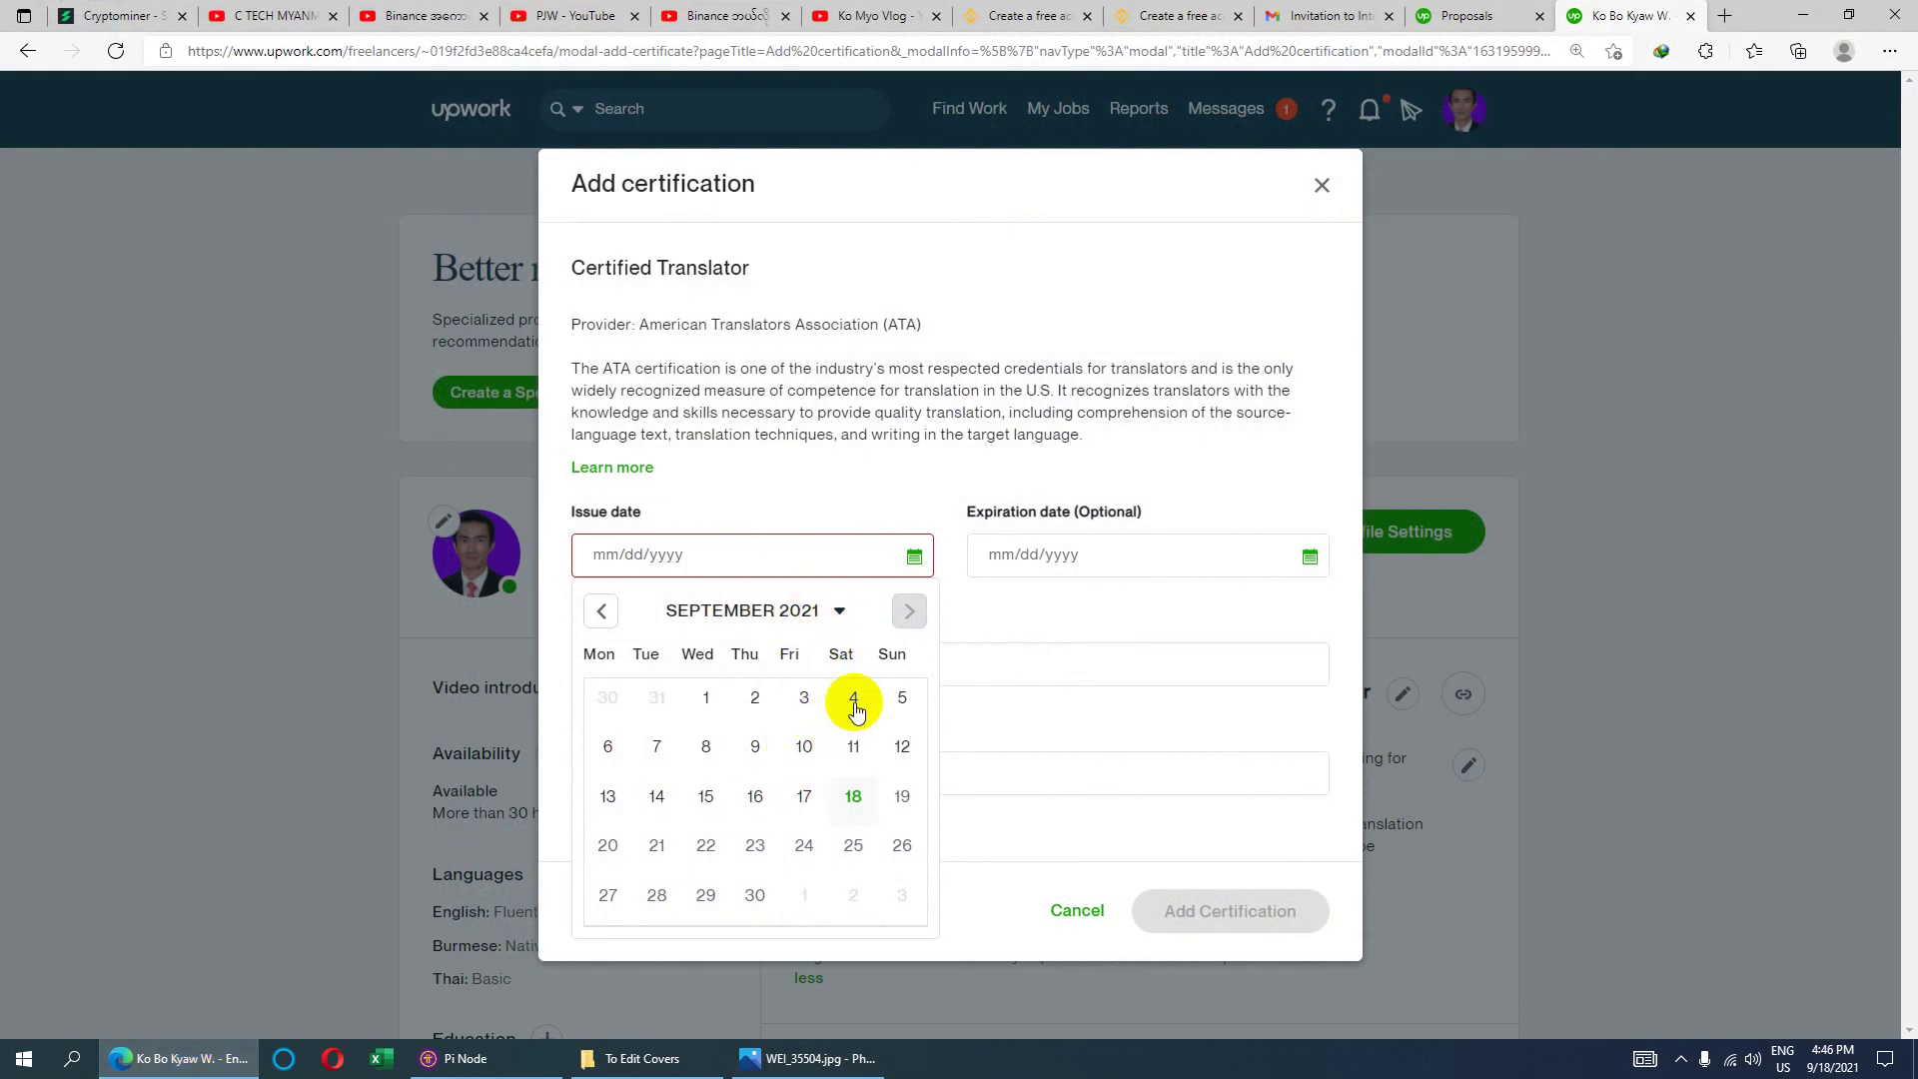
click(607, 746)
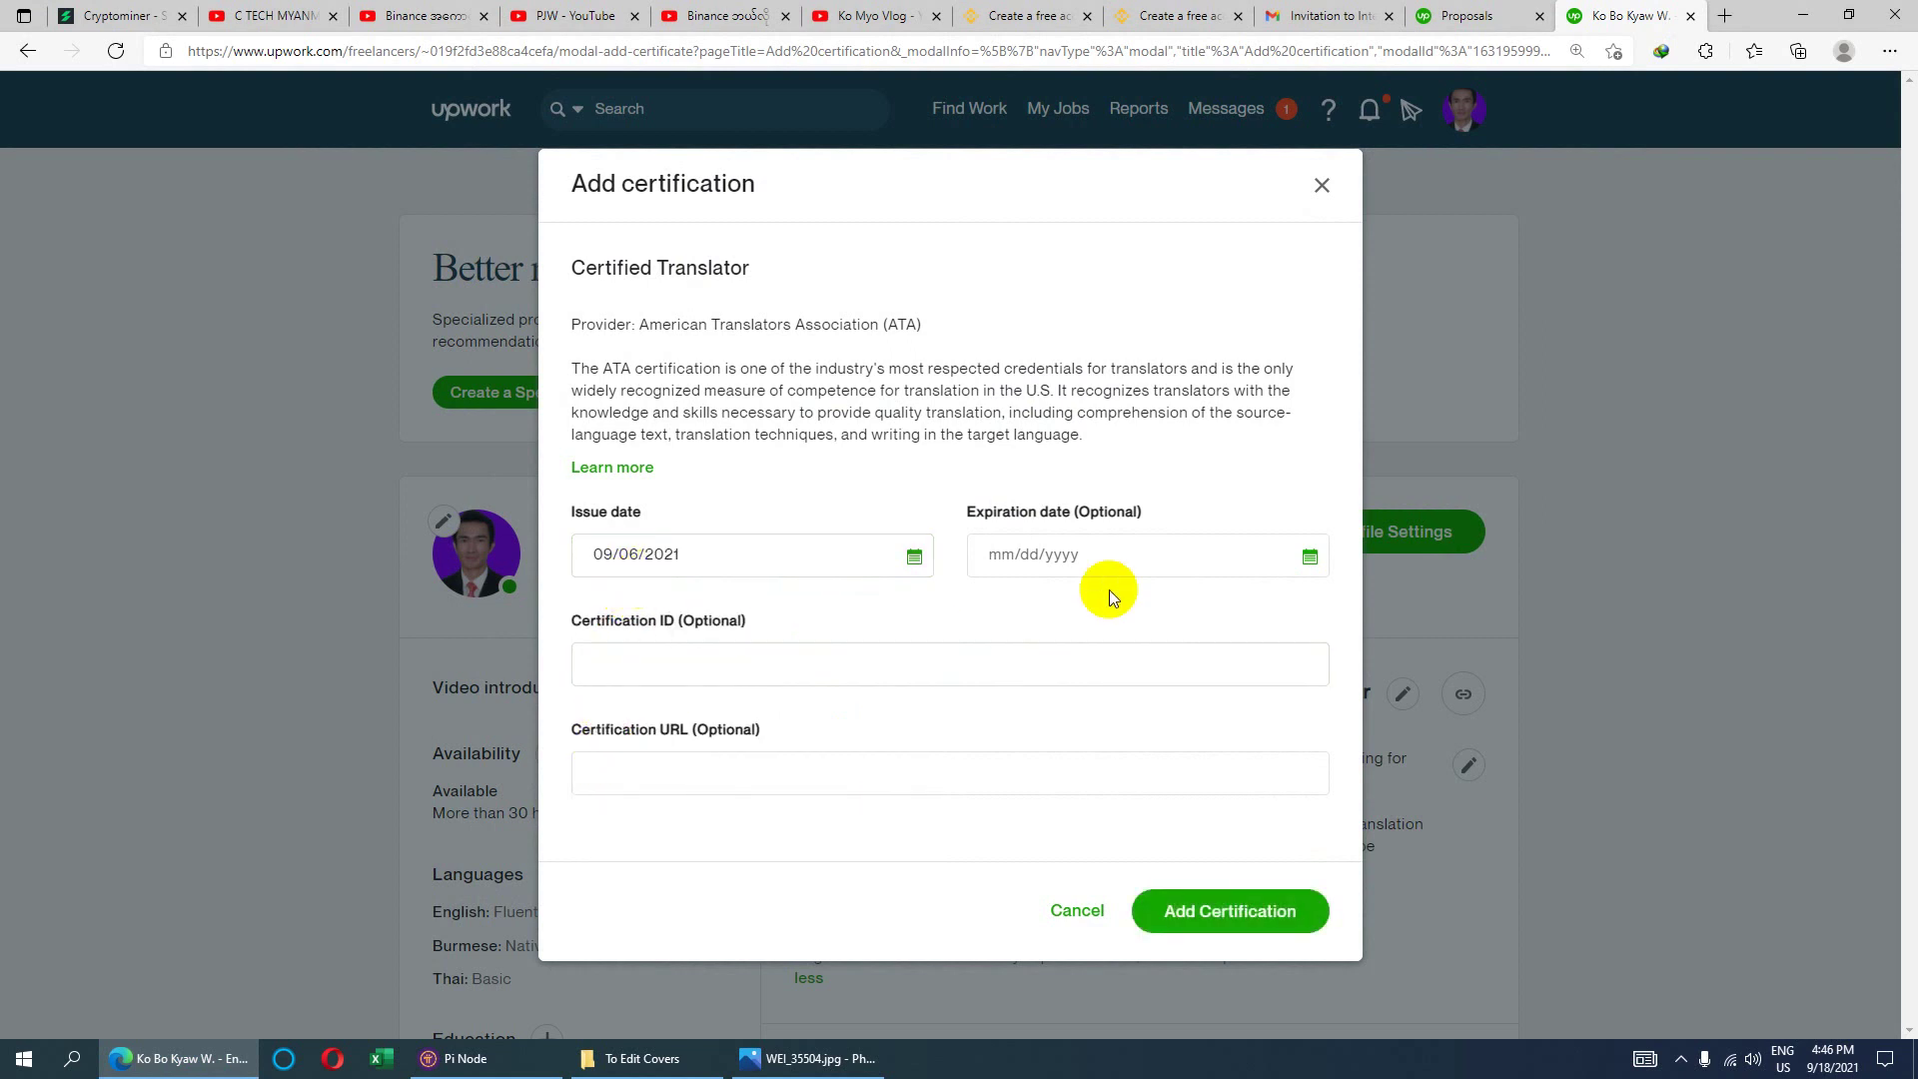
click(1049, 559)
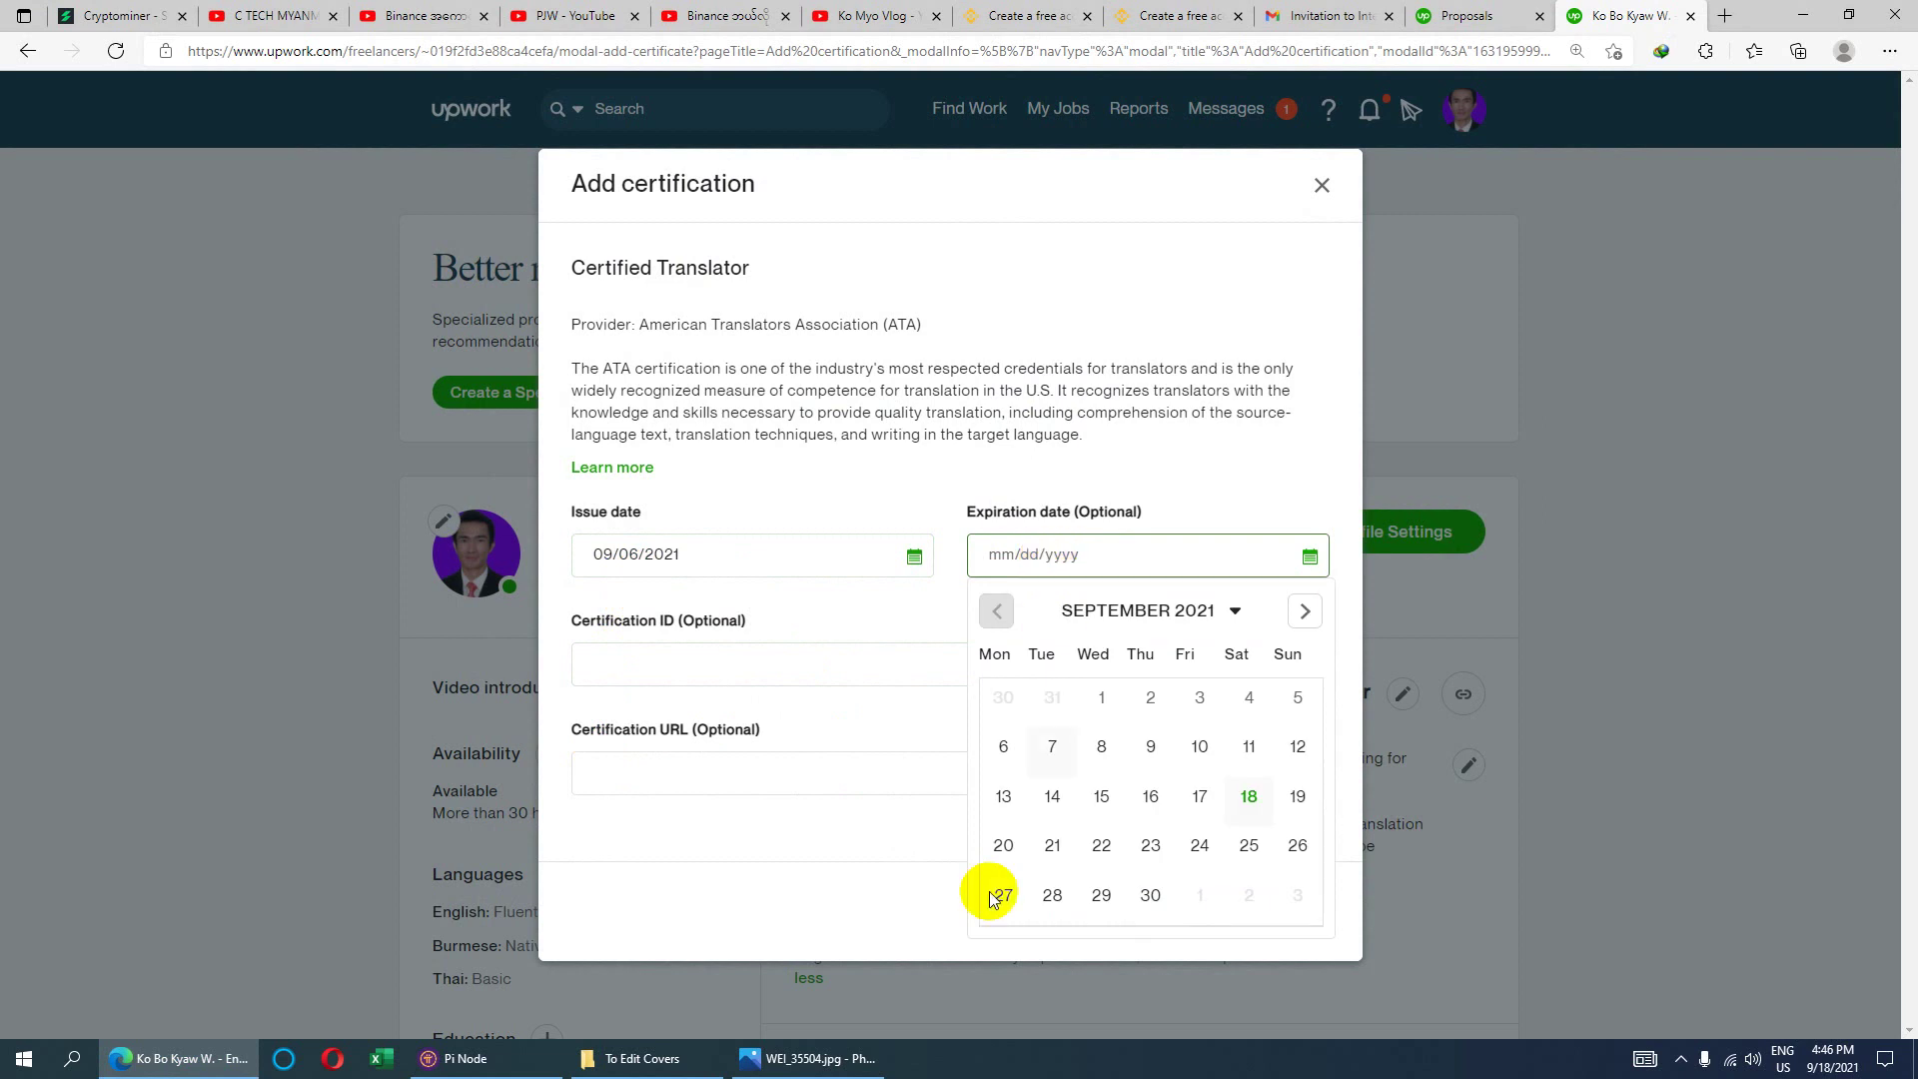
click(478, 1069)
click(478, 1070)
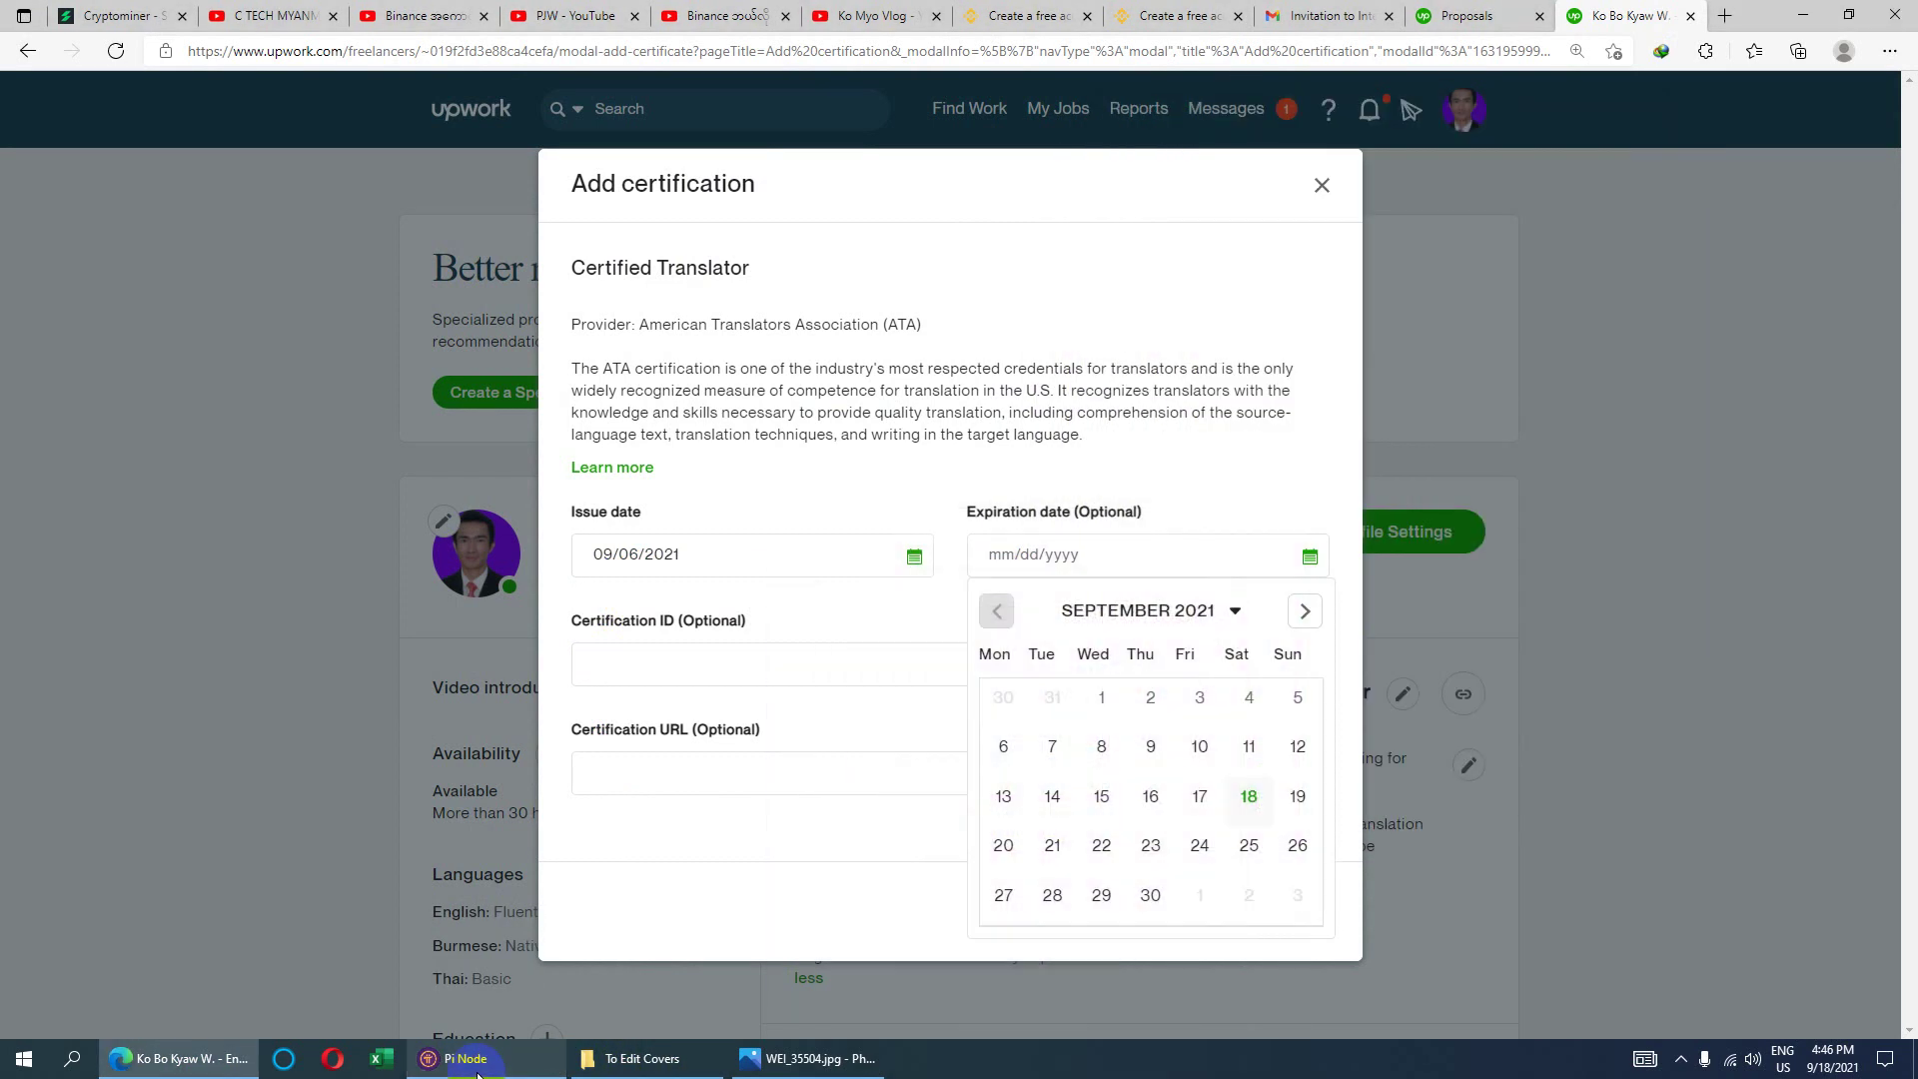
- Compare the issue date with certificate image WEI_35504.jpg and close the form's expiration calendar without choosing a date
click(800, 1063)
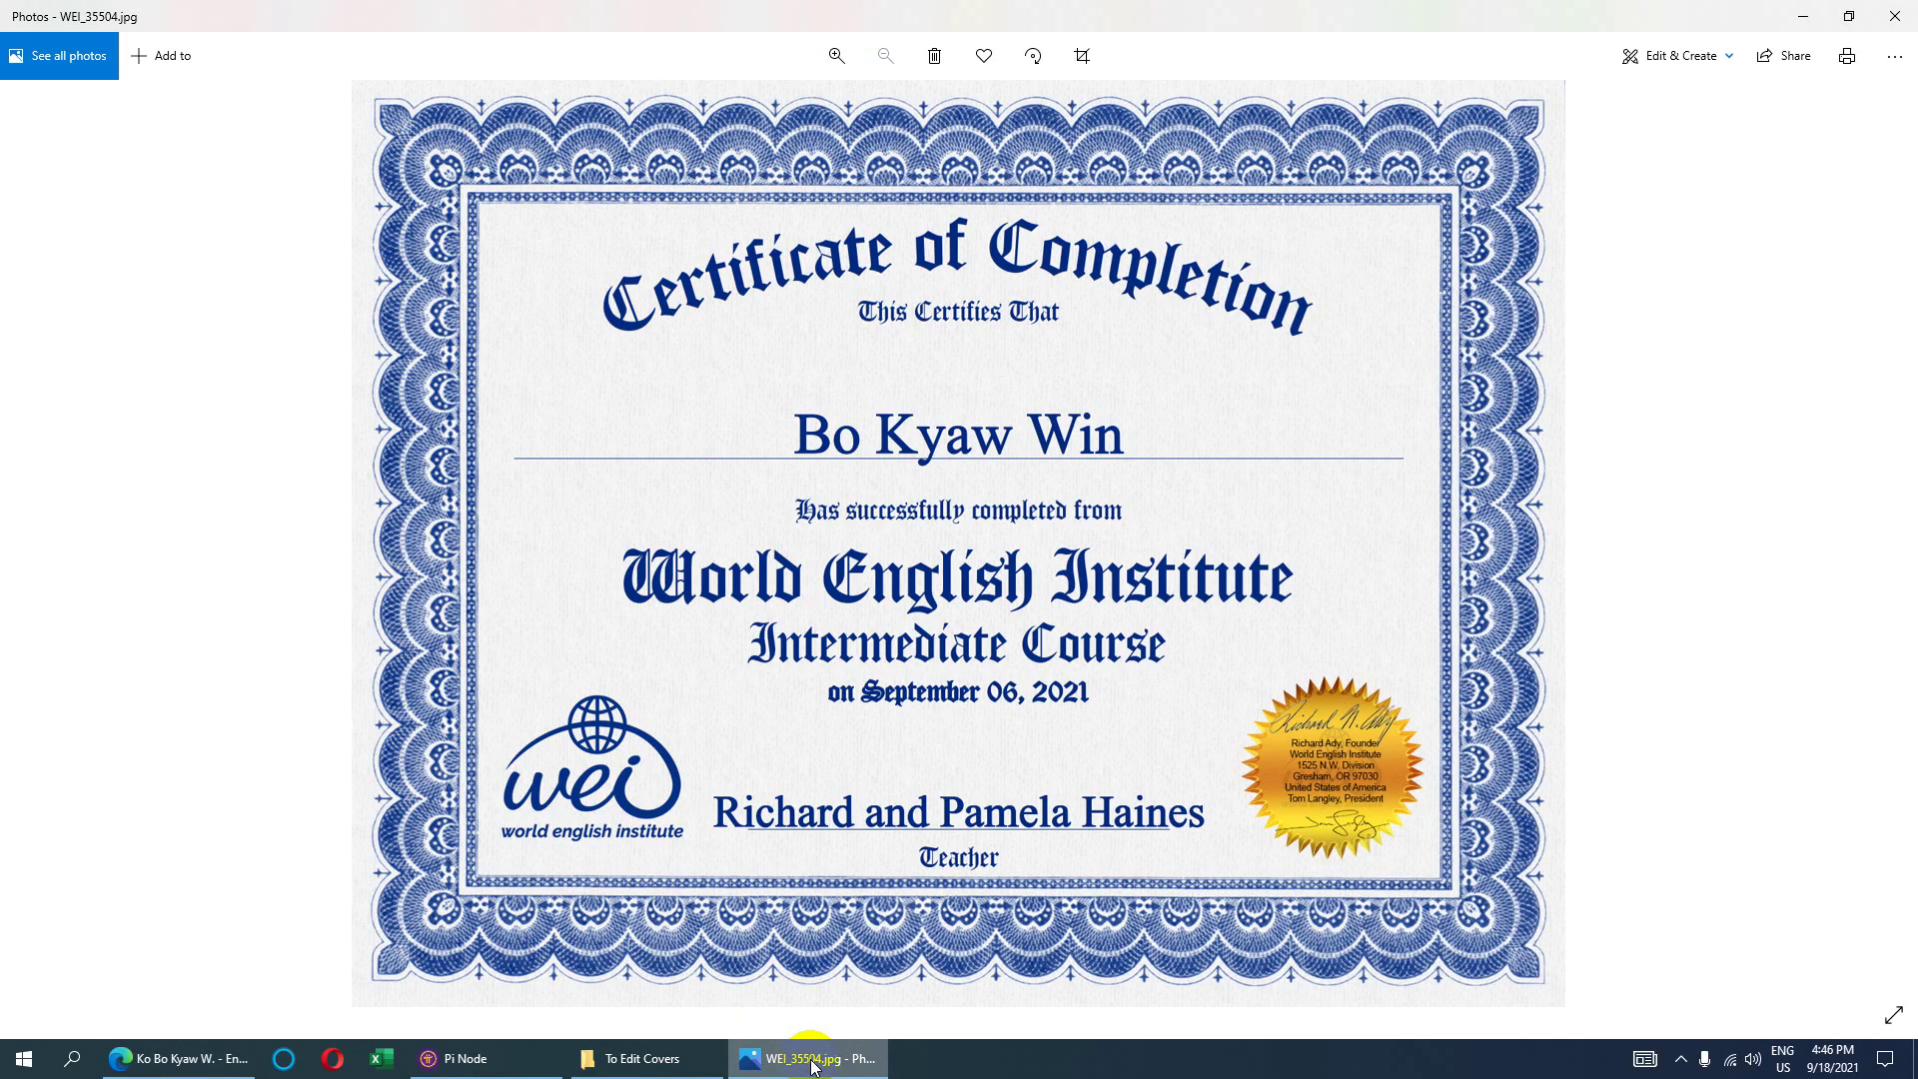
click(812, 1067)
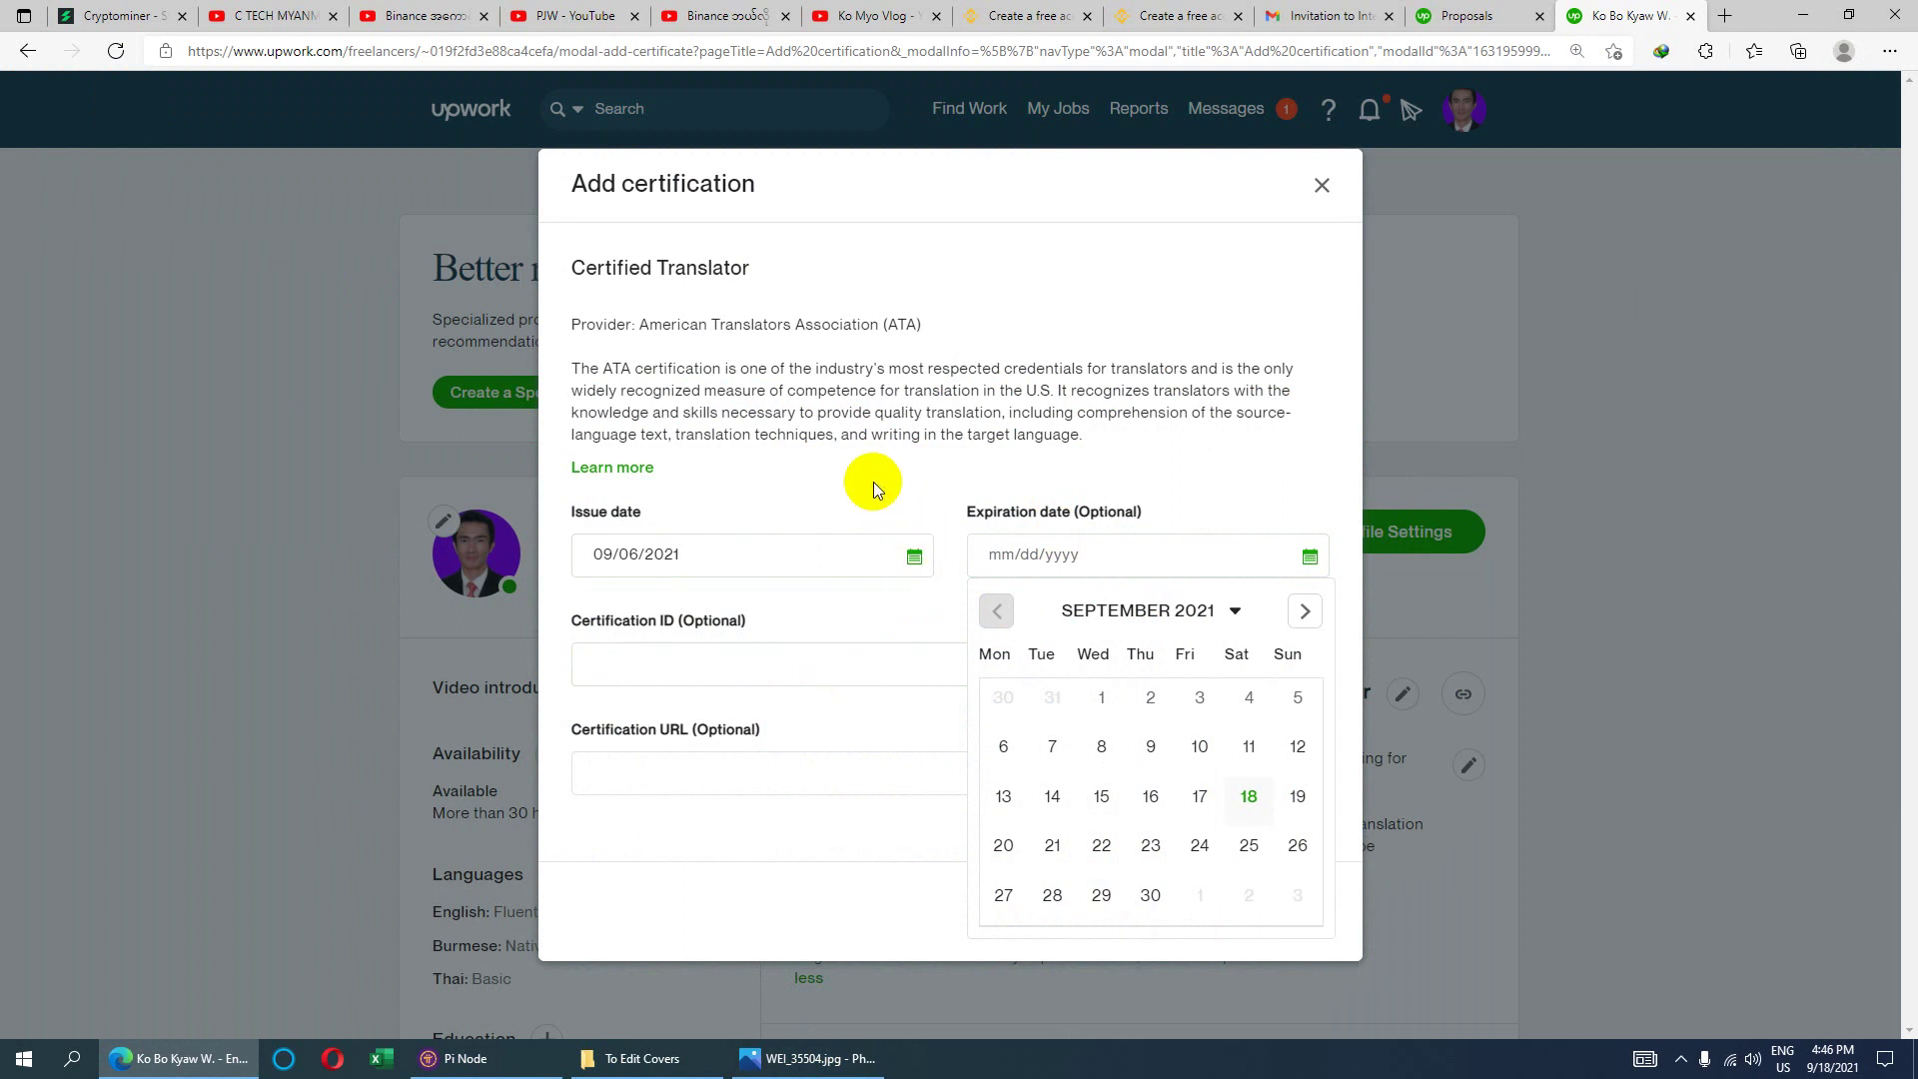
click(925, 636)
click(668, 554)
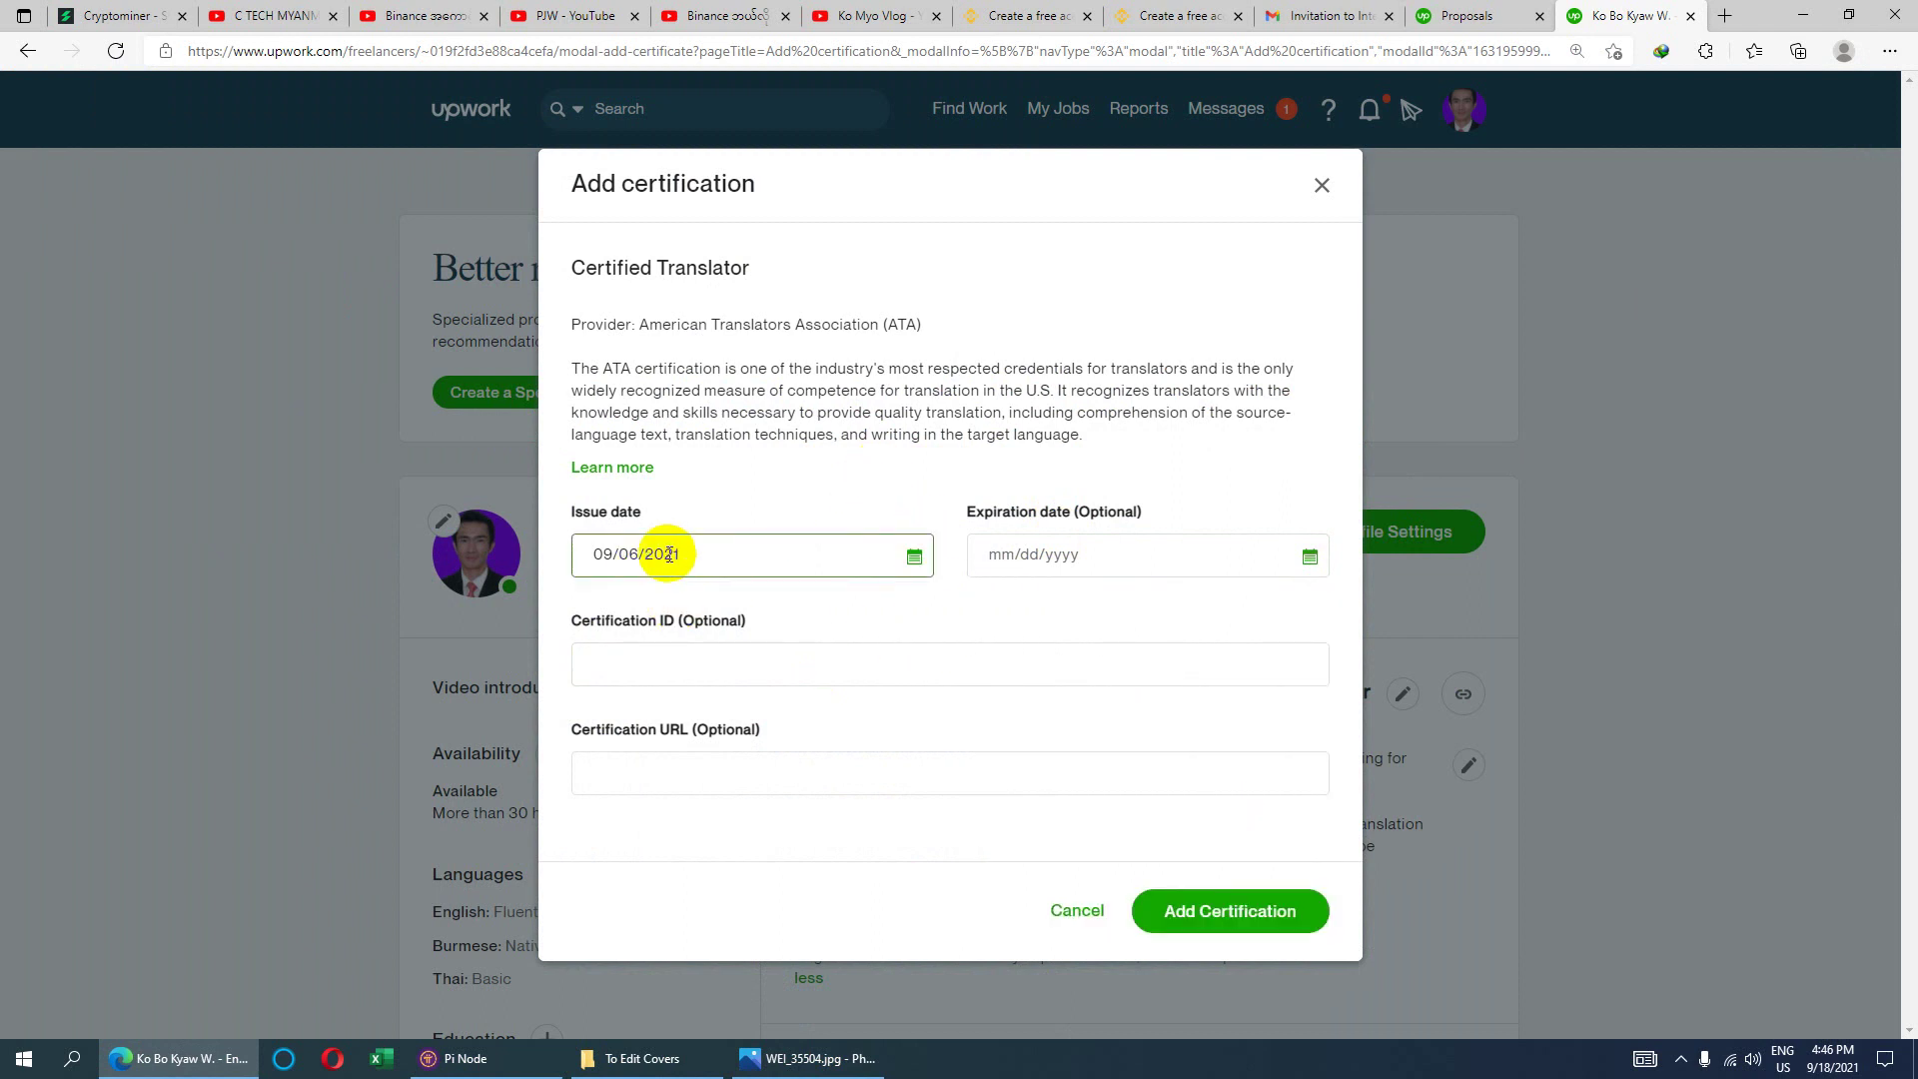
click(671, 658)
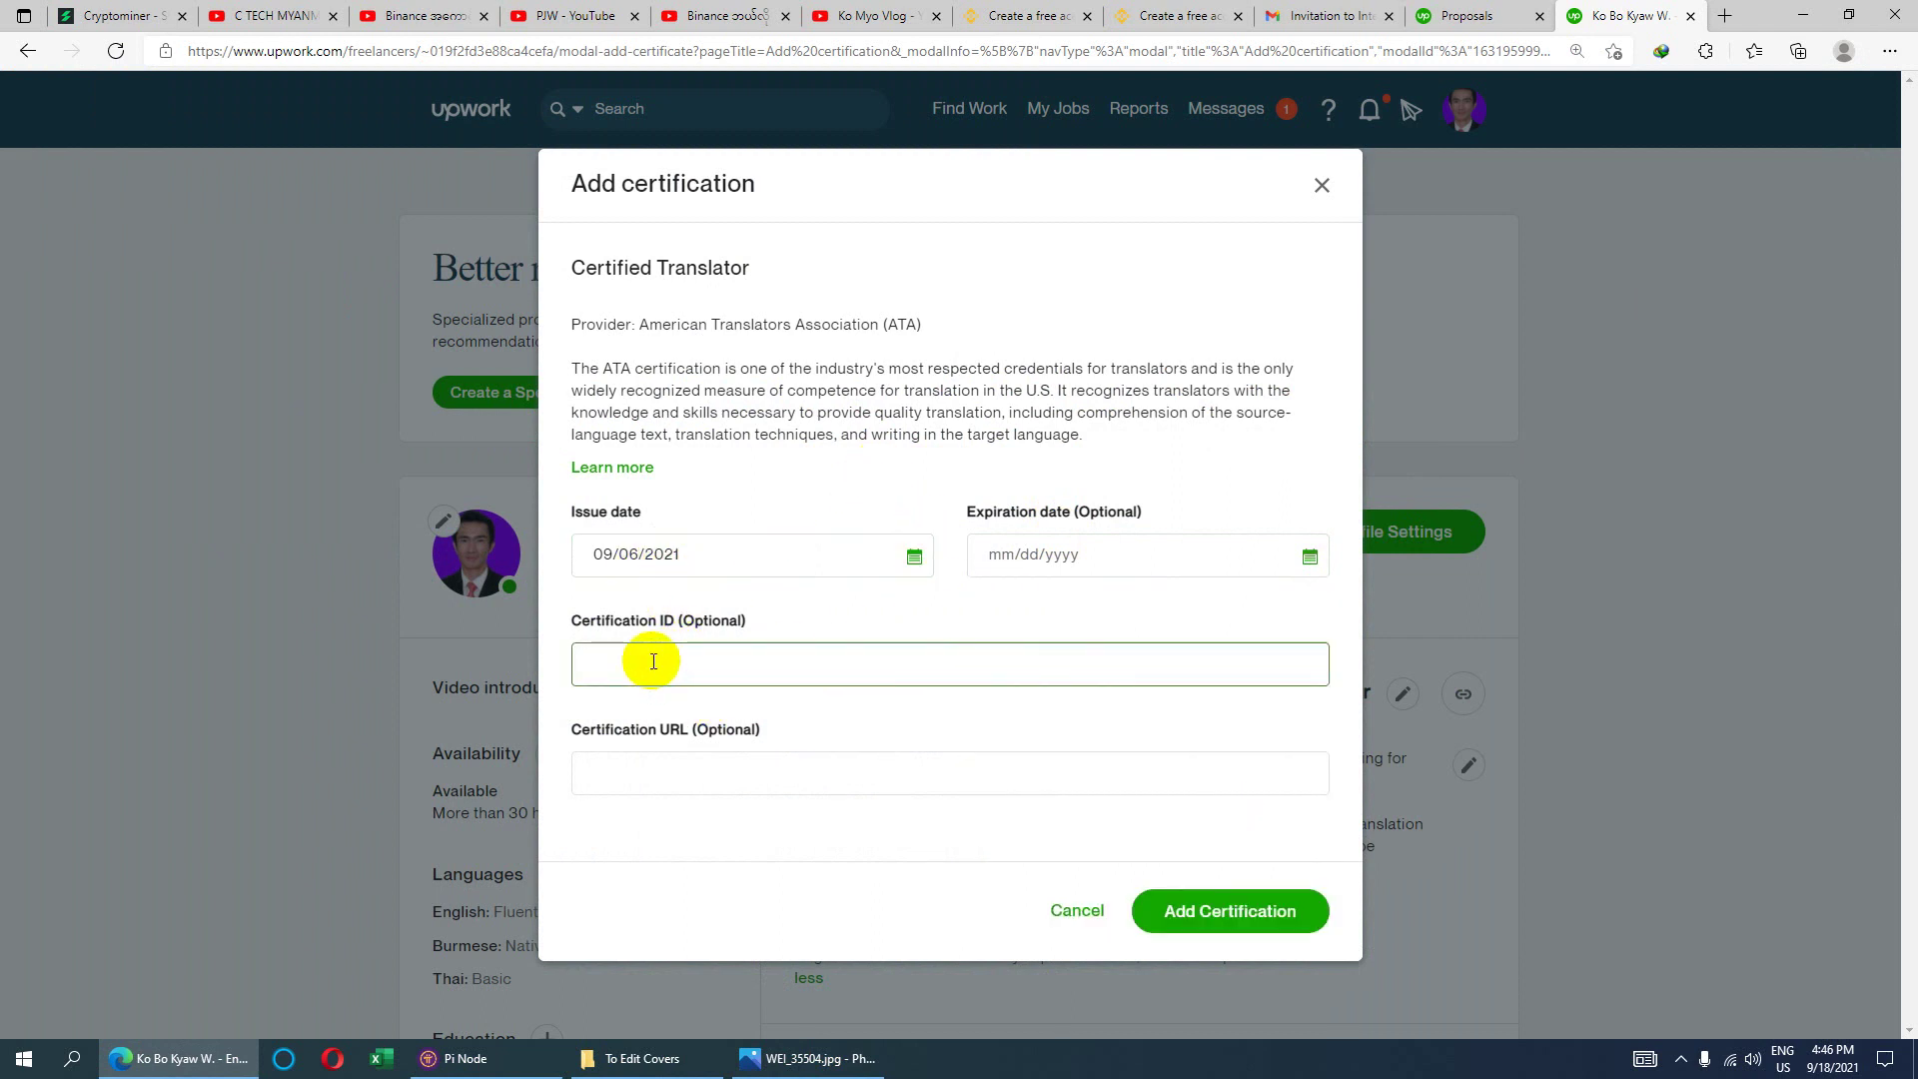
- Check the certificate image for a certification ID, and add the Certified Translator certification with the optional fields left blank
click(807, 1058)
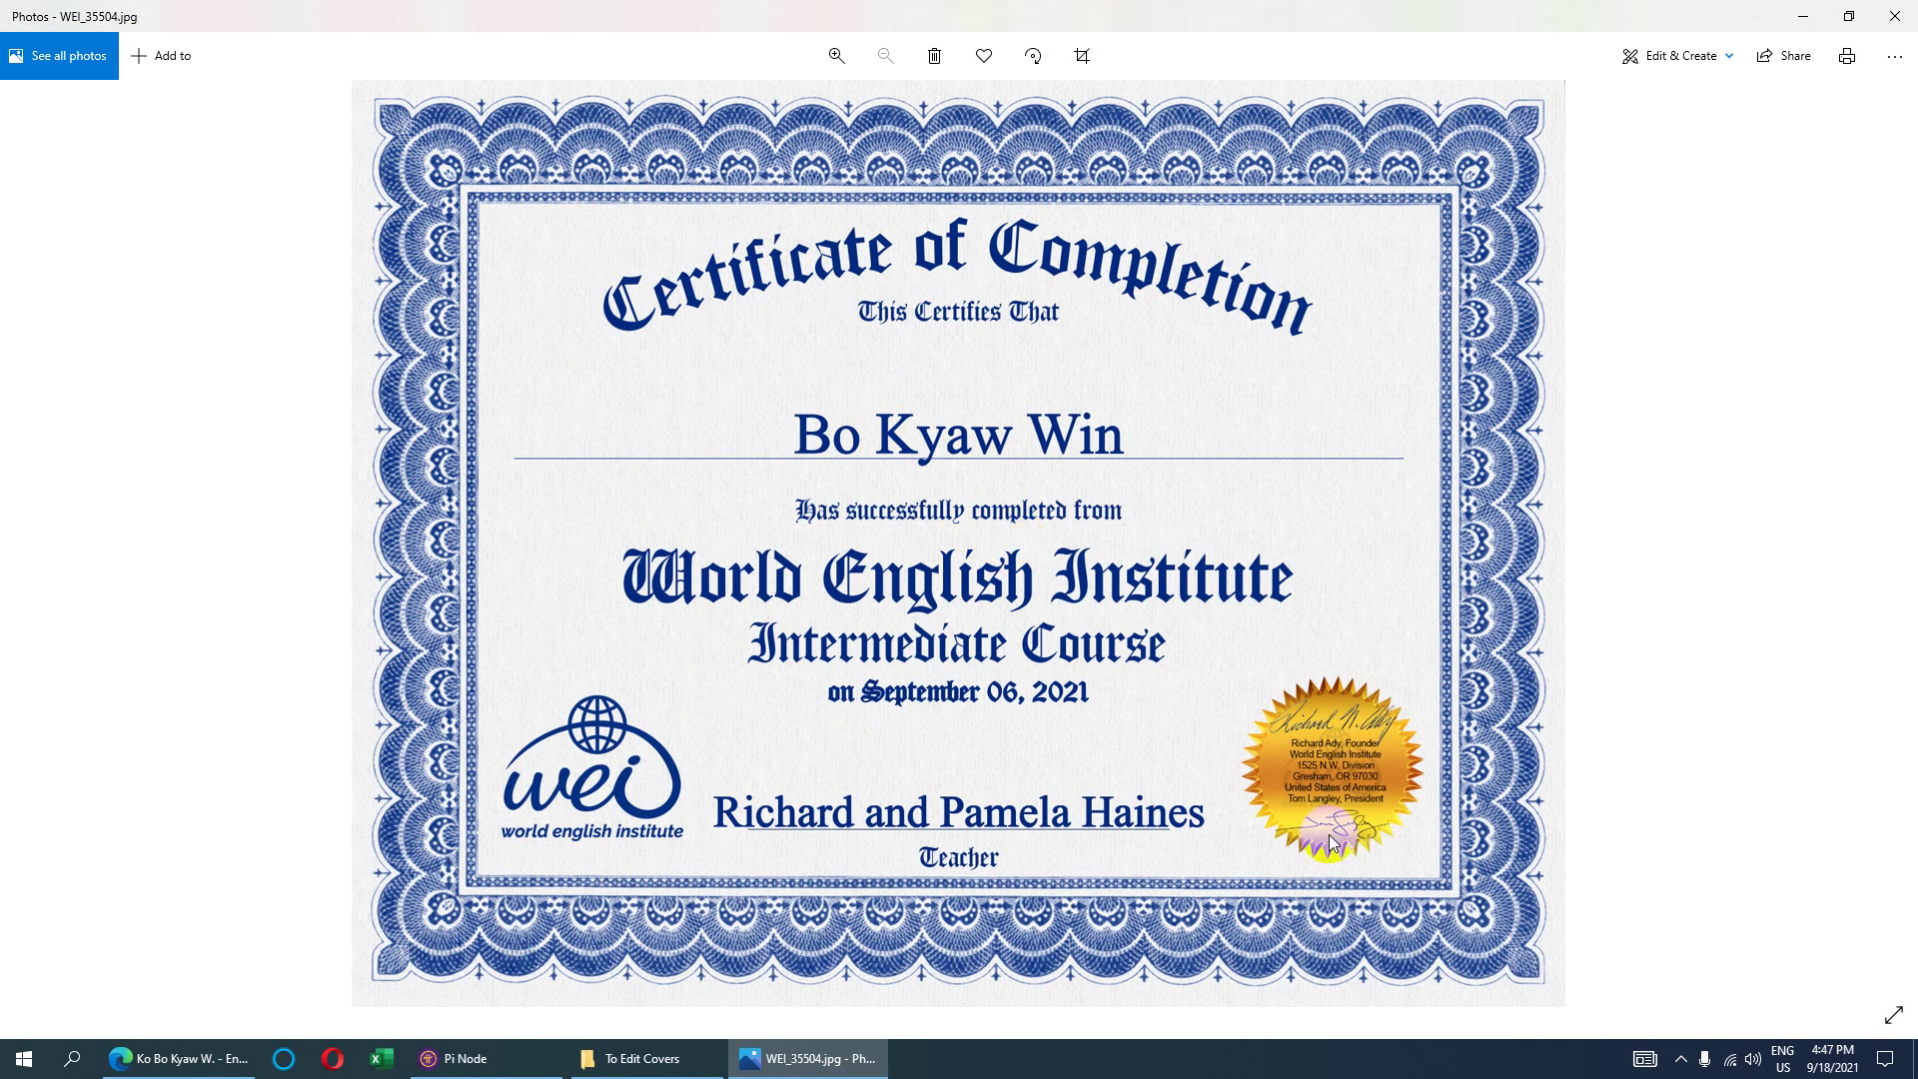
click(454, 1058)
click(454, 1058)
click(236, 1064)
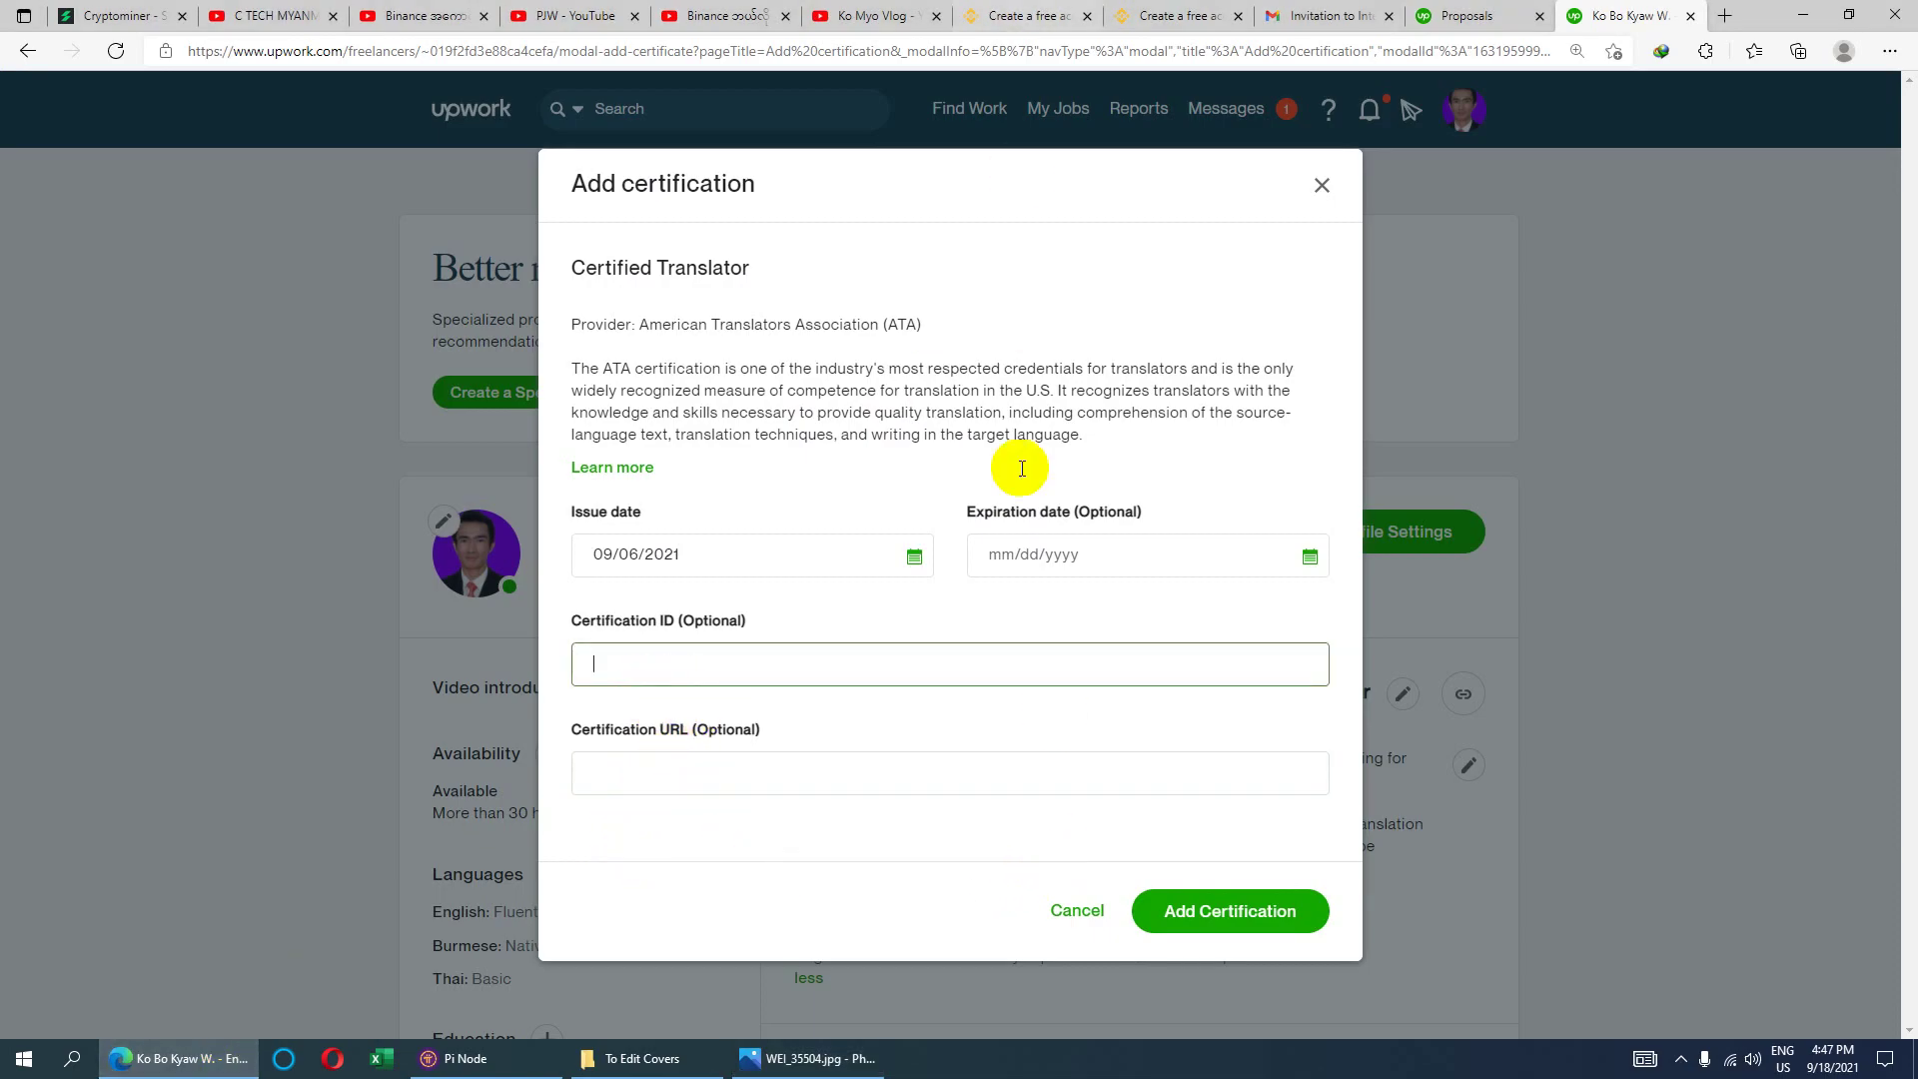
click(1241, 921)
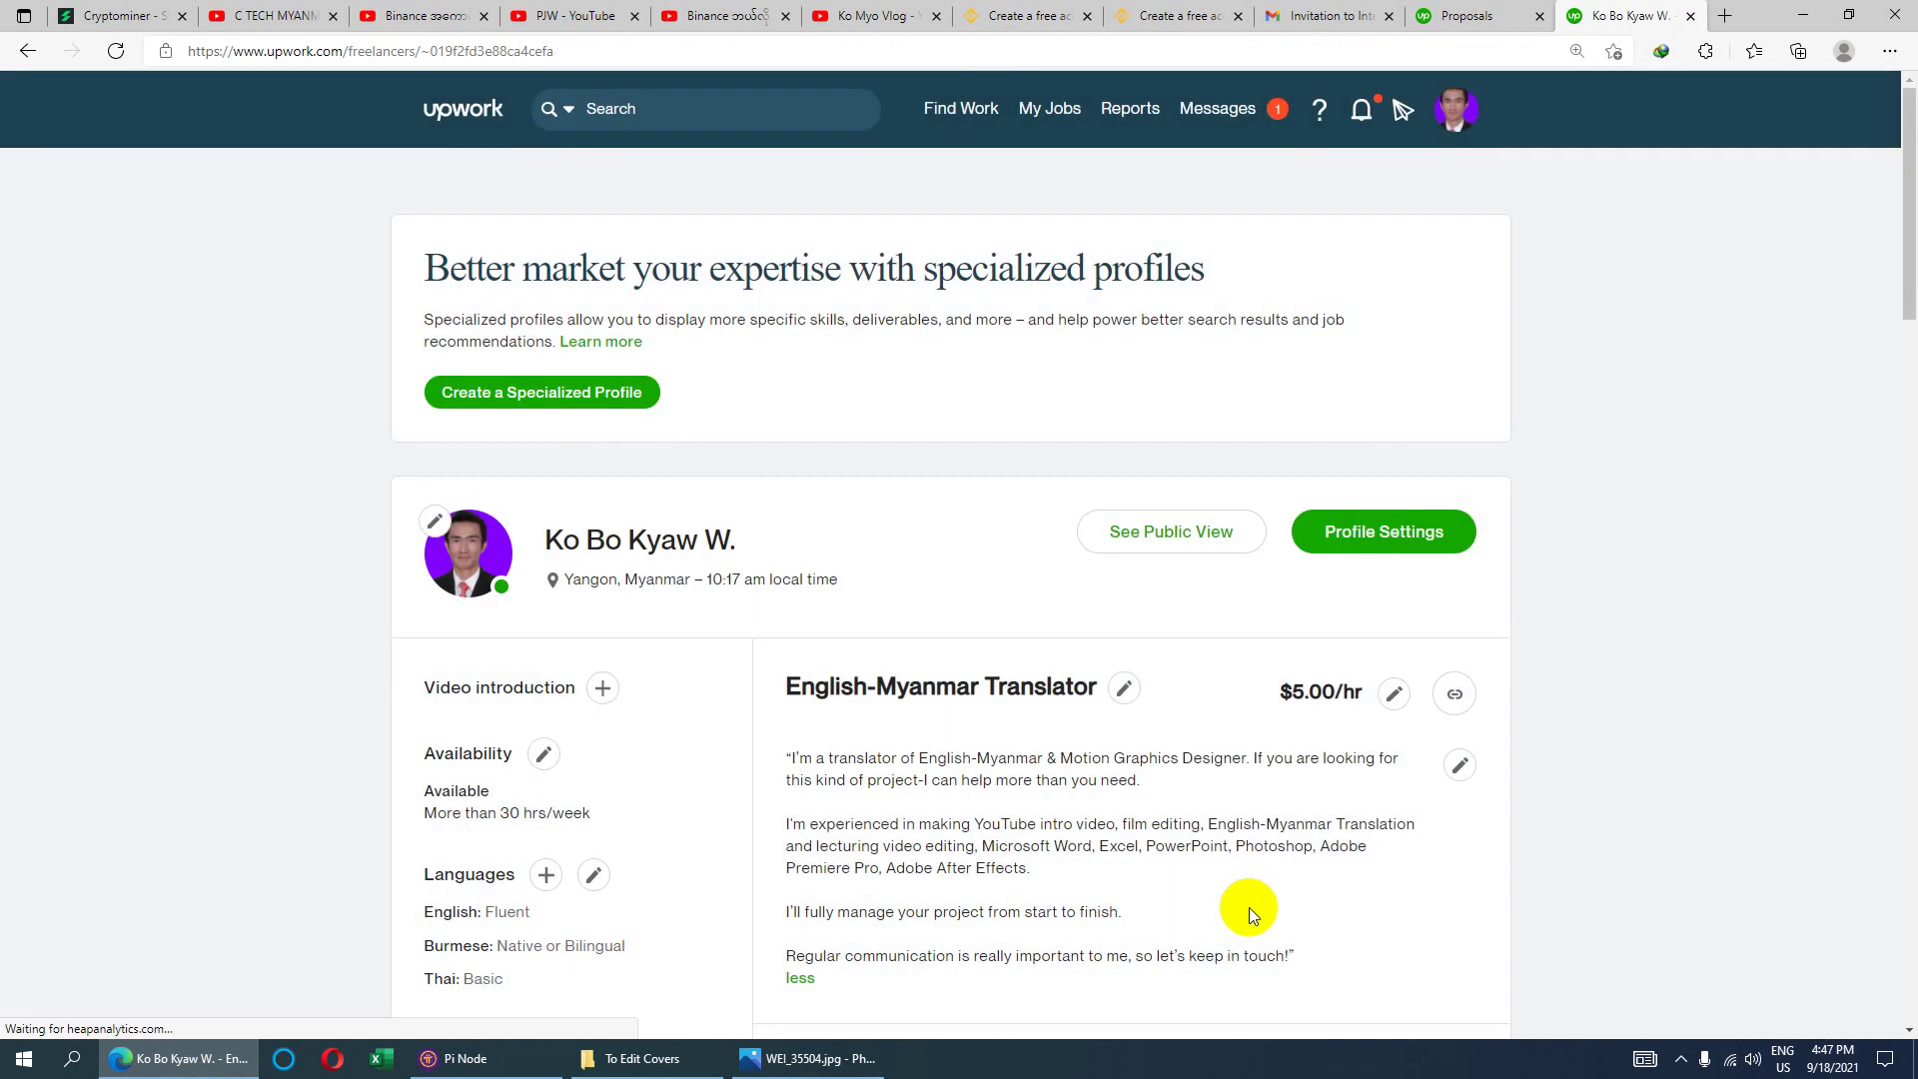
- Review the Certified Translator entry in the profile's Certifications section and the employment history below it
scroll(1255, 771, down, 3)
scroll(1255, 771, down, 4)
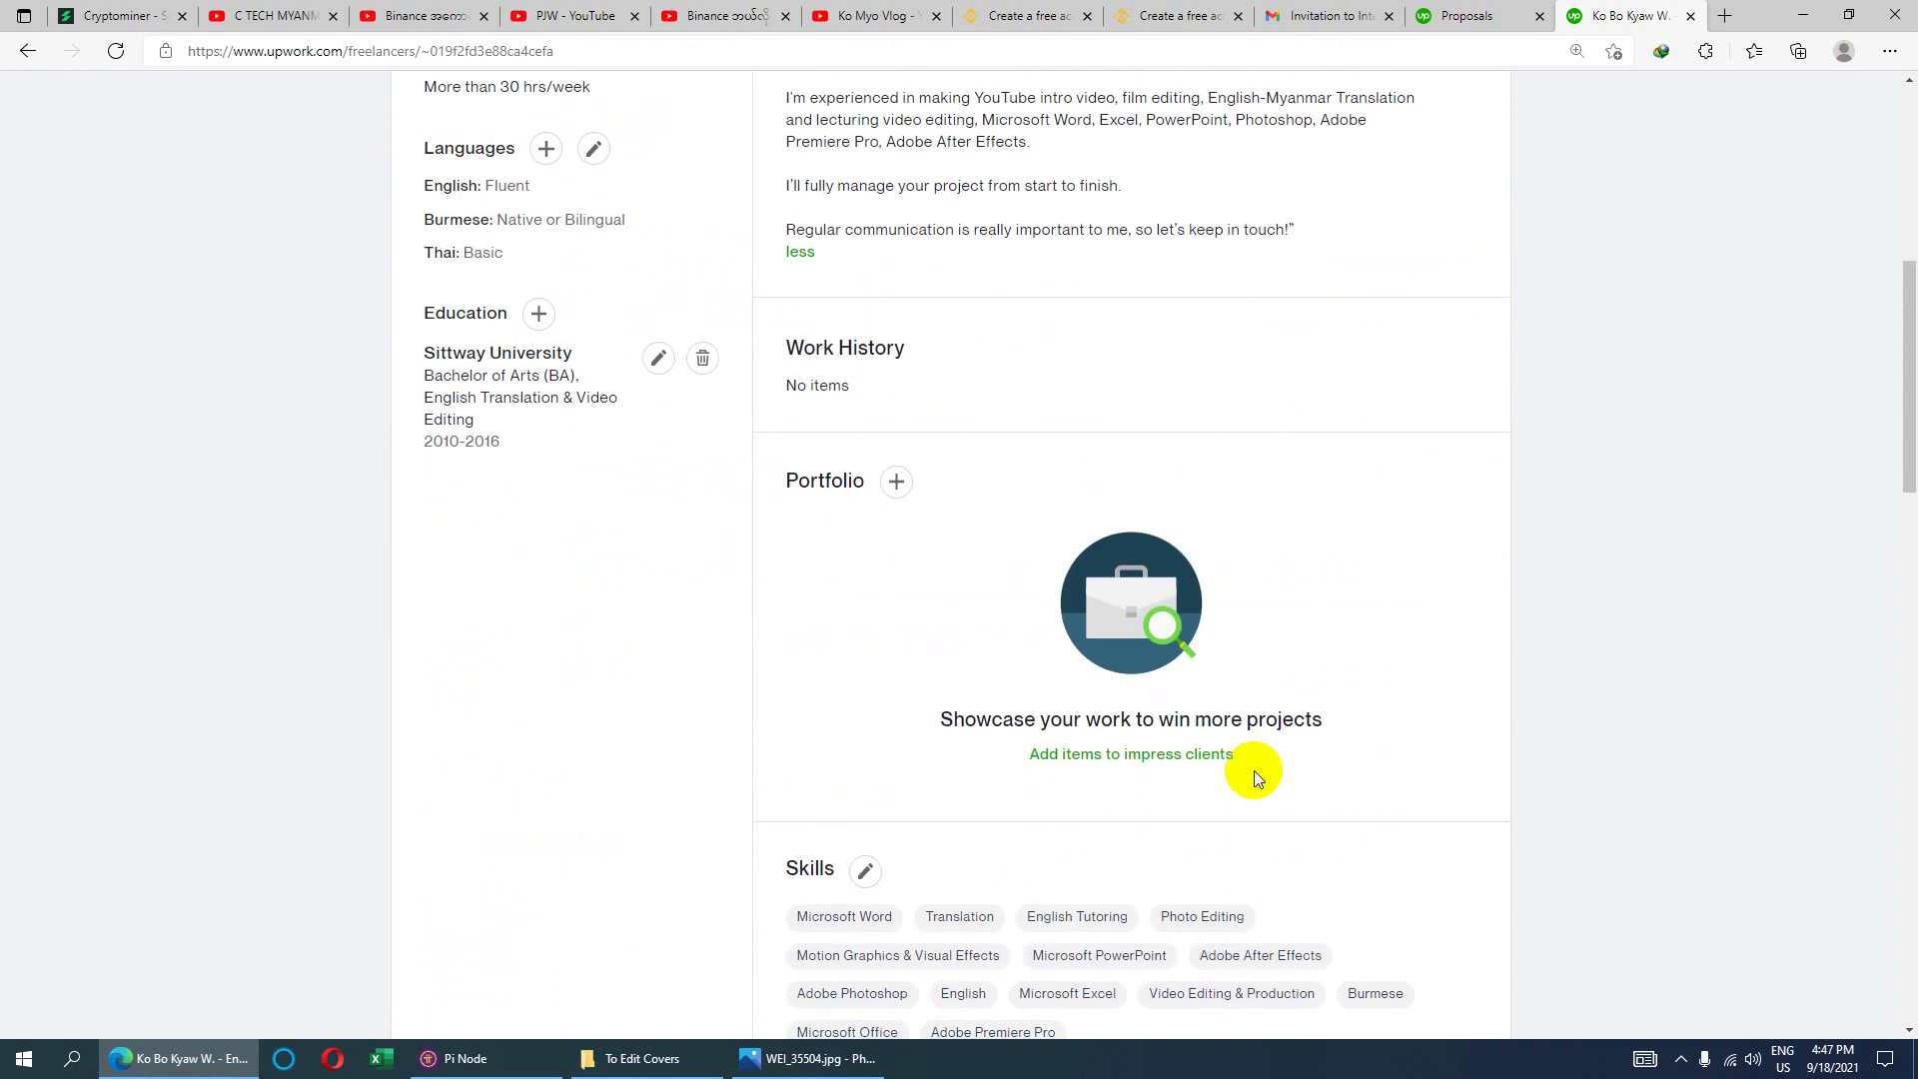
scroll(1253, 769, down, 5)
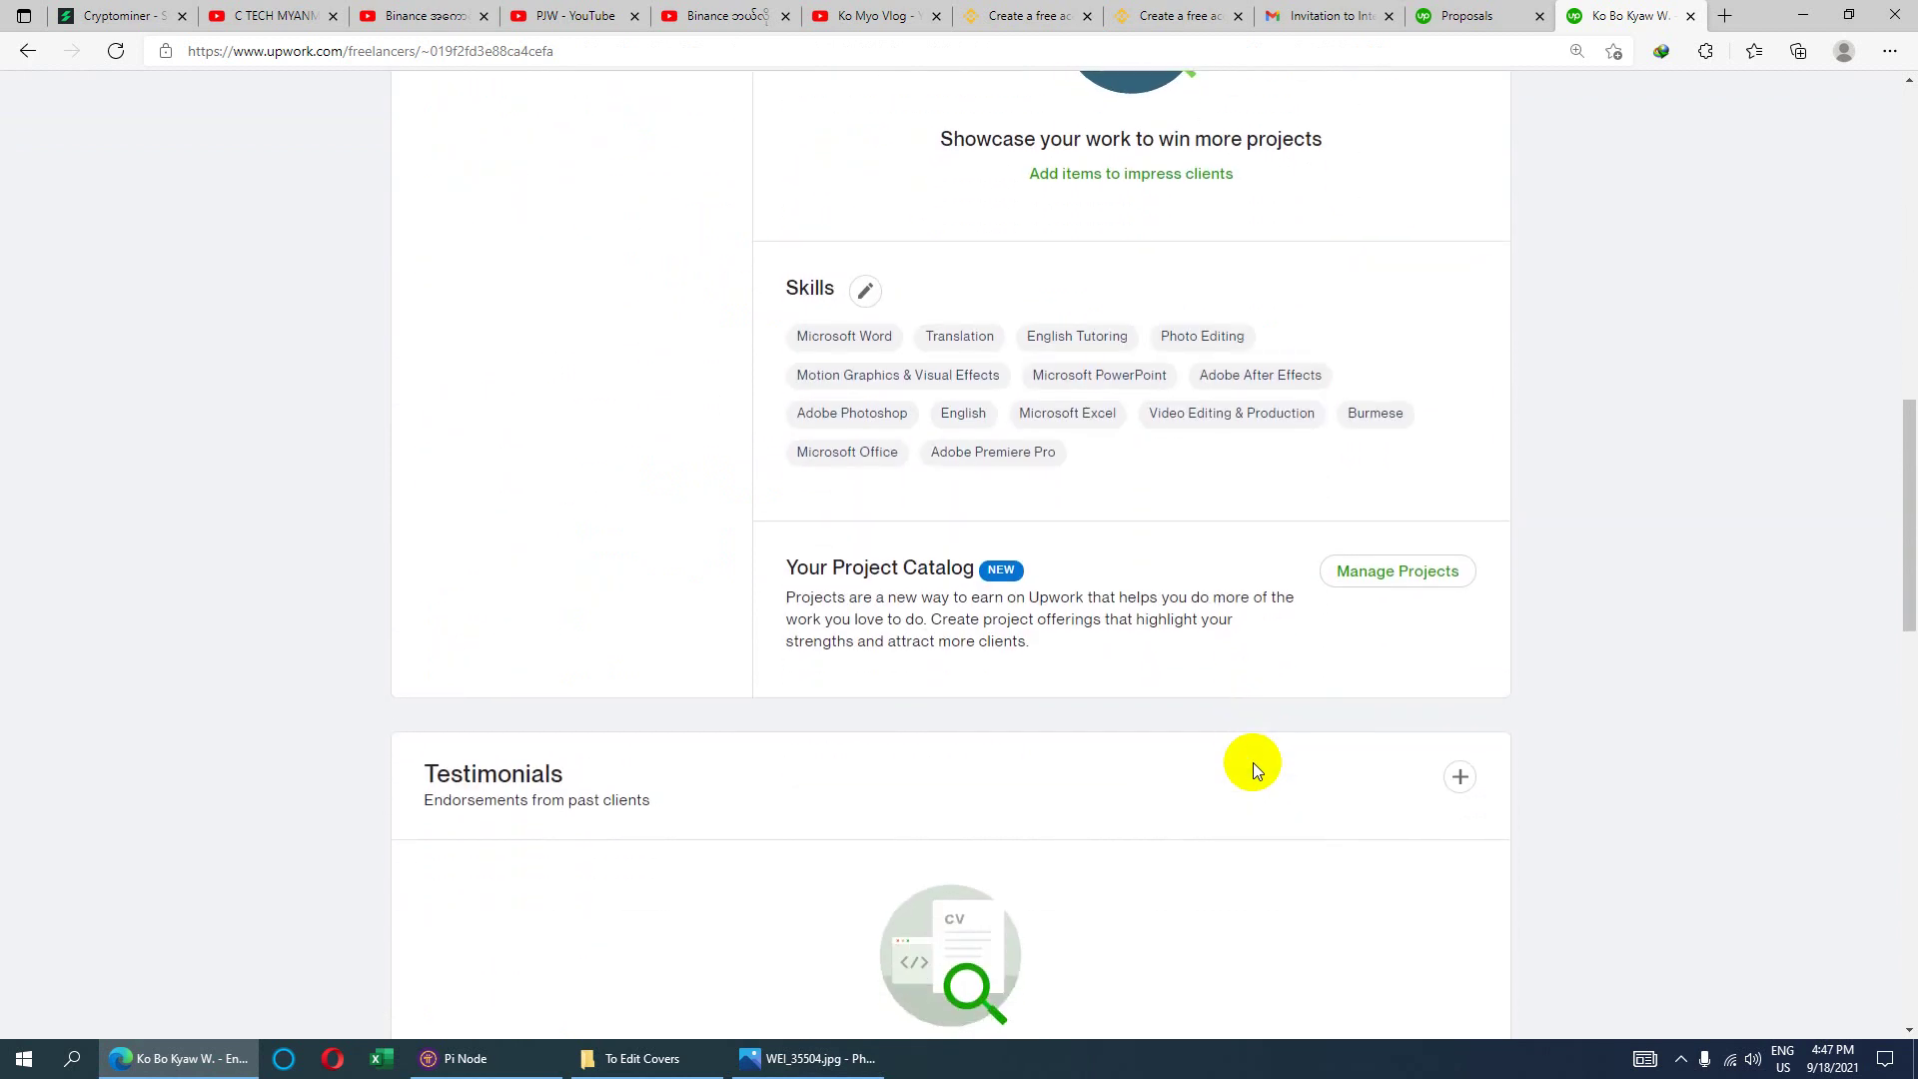
scroll(1253, 761, down, 10)
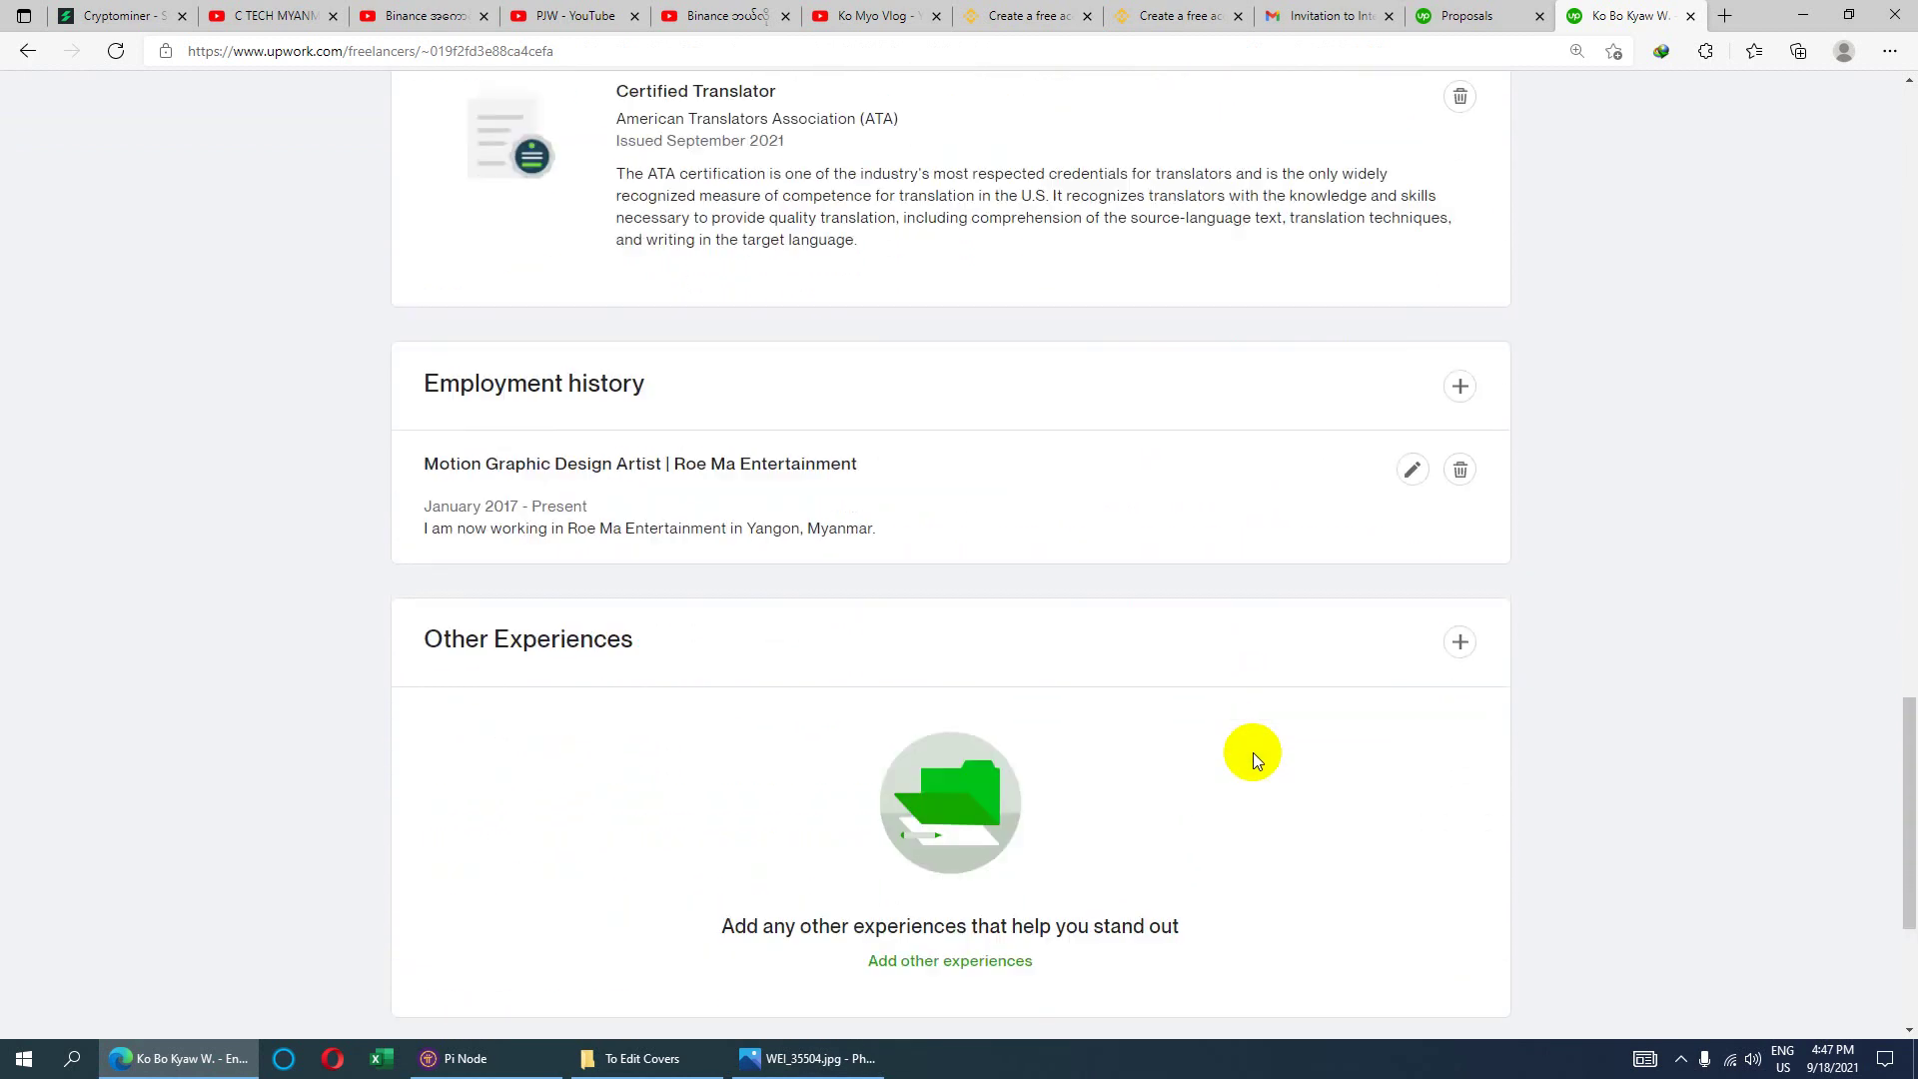
scroll(1253, 752, down, 3)
scroll(1253, 747, up, 4)
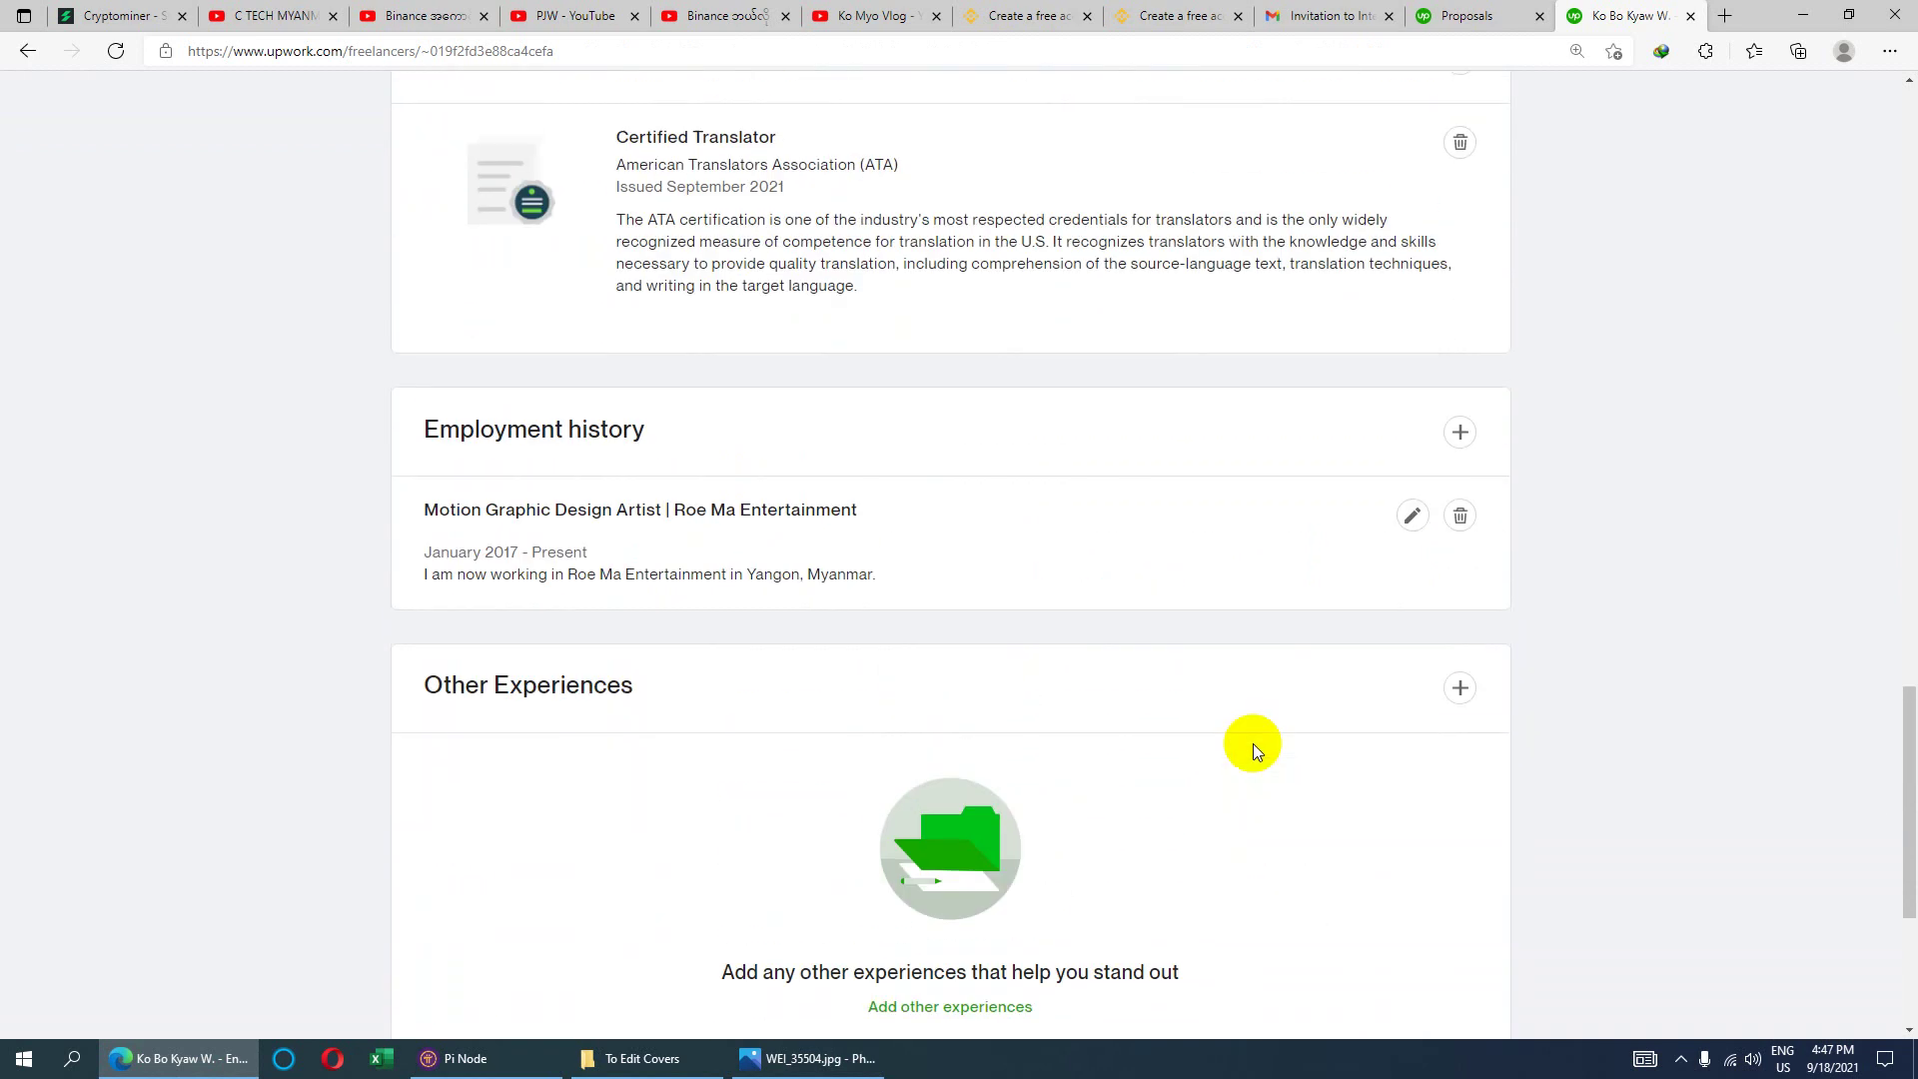
scroll(582, 488, up, 3)
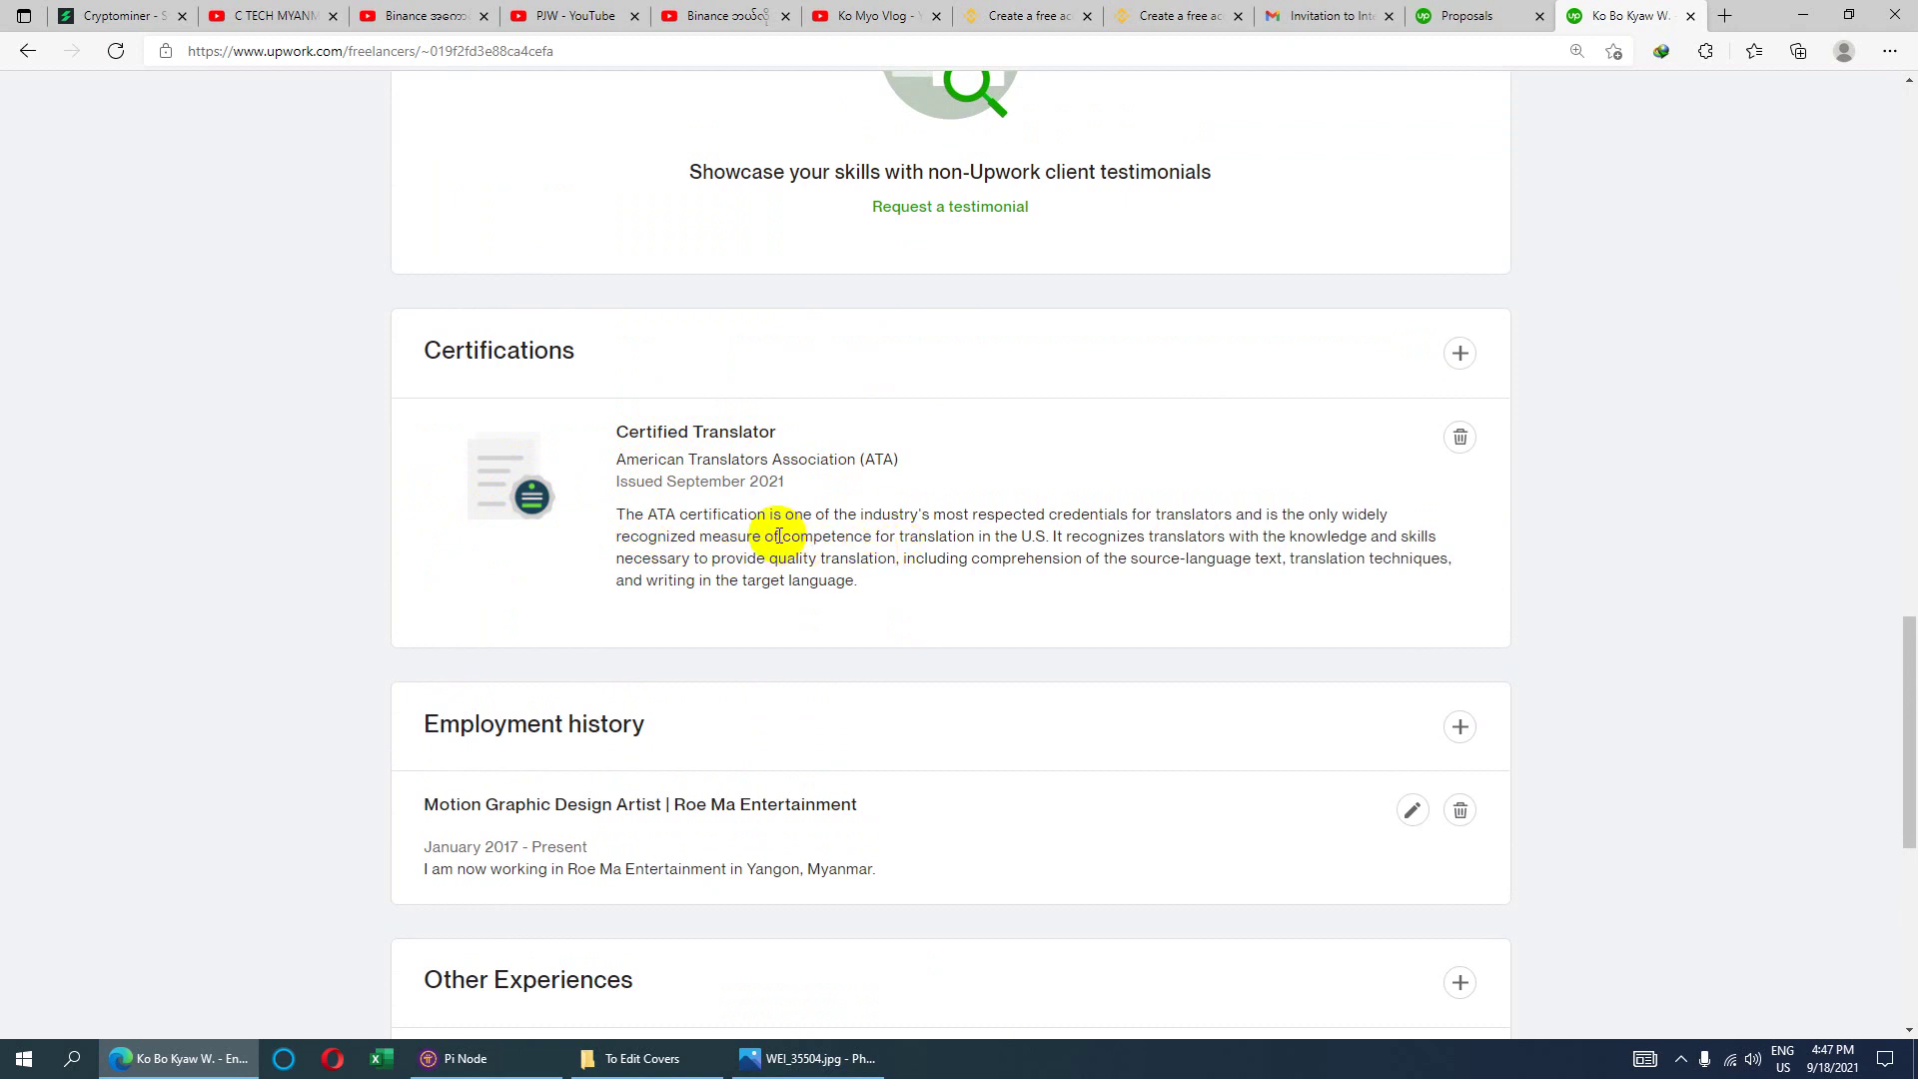
scroll(841, 528, down, 2)
scroll(1111, 410, up, 2)
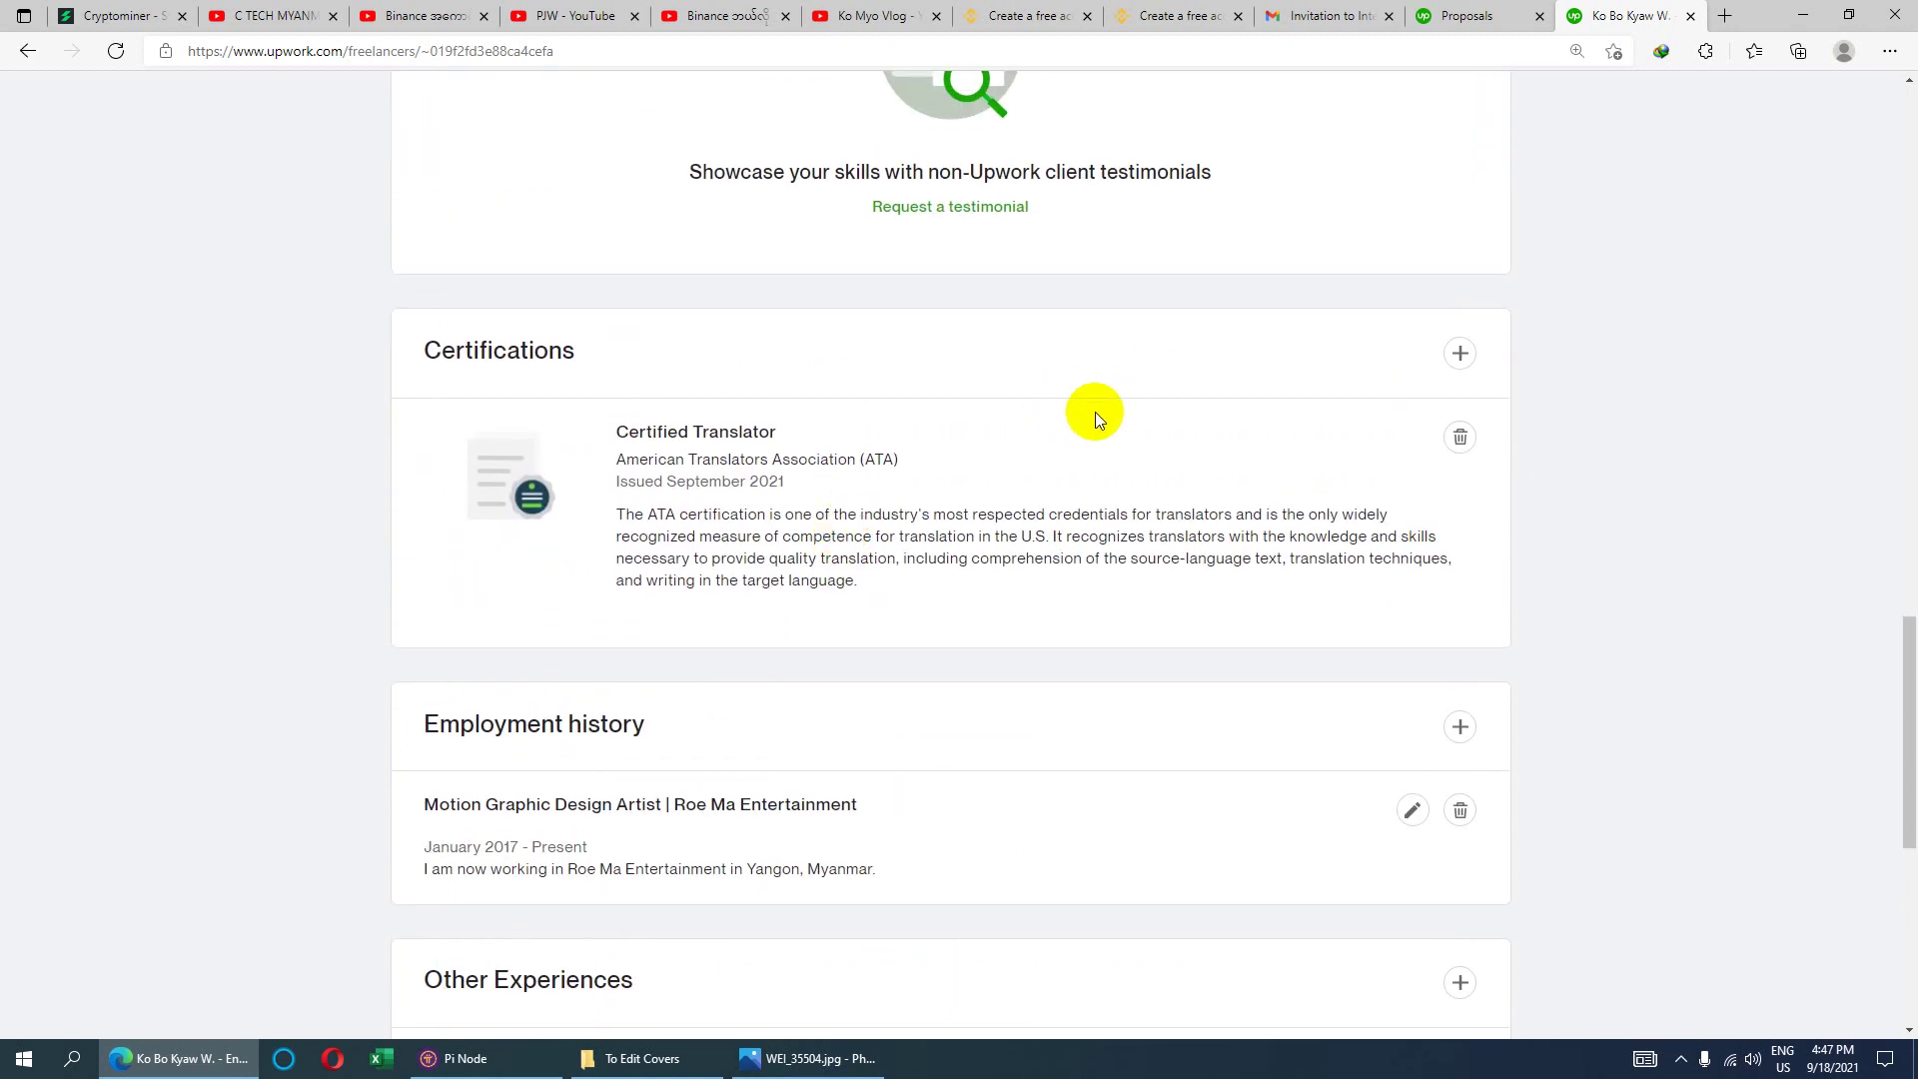
- Check the verification requirements for an Adobe Certified Expert certification and close the form without adding it
click(1461, 351)
click(823, 464)
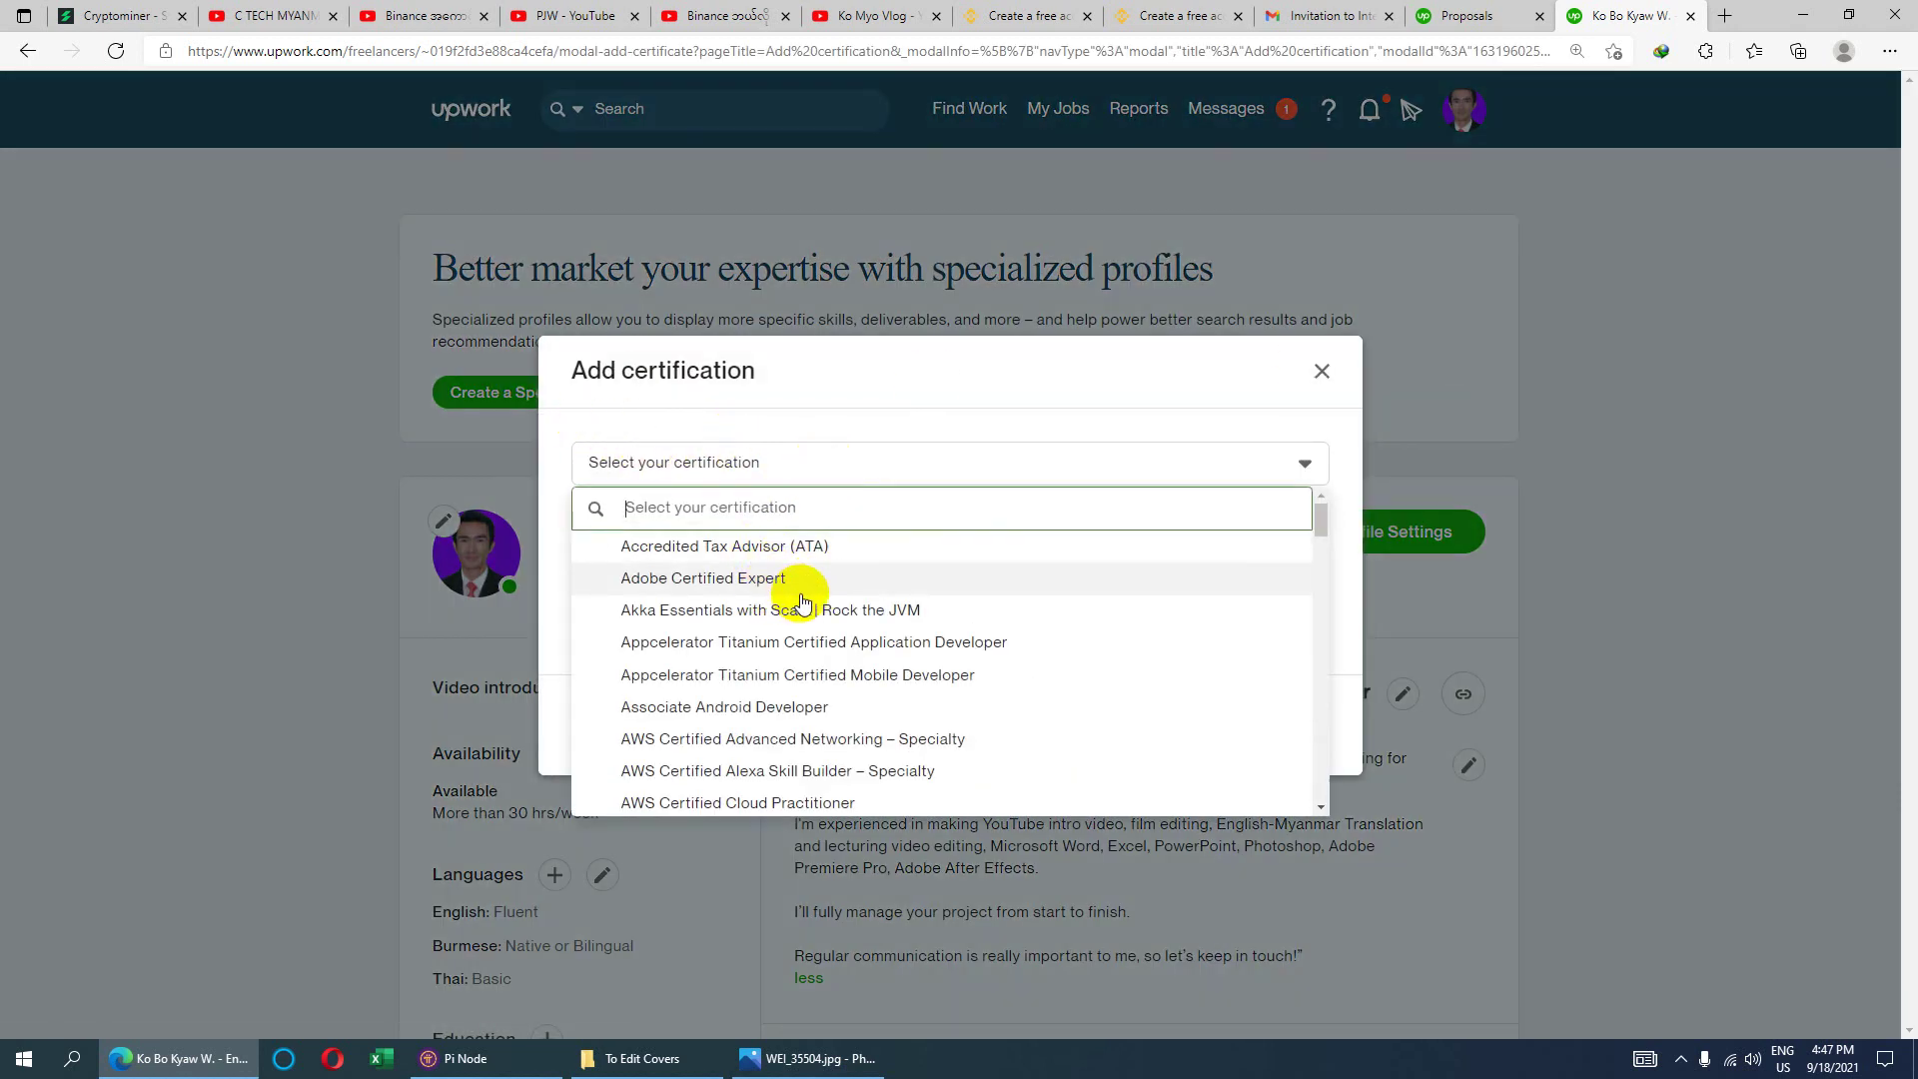
click(749, 583)
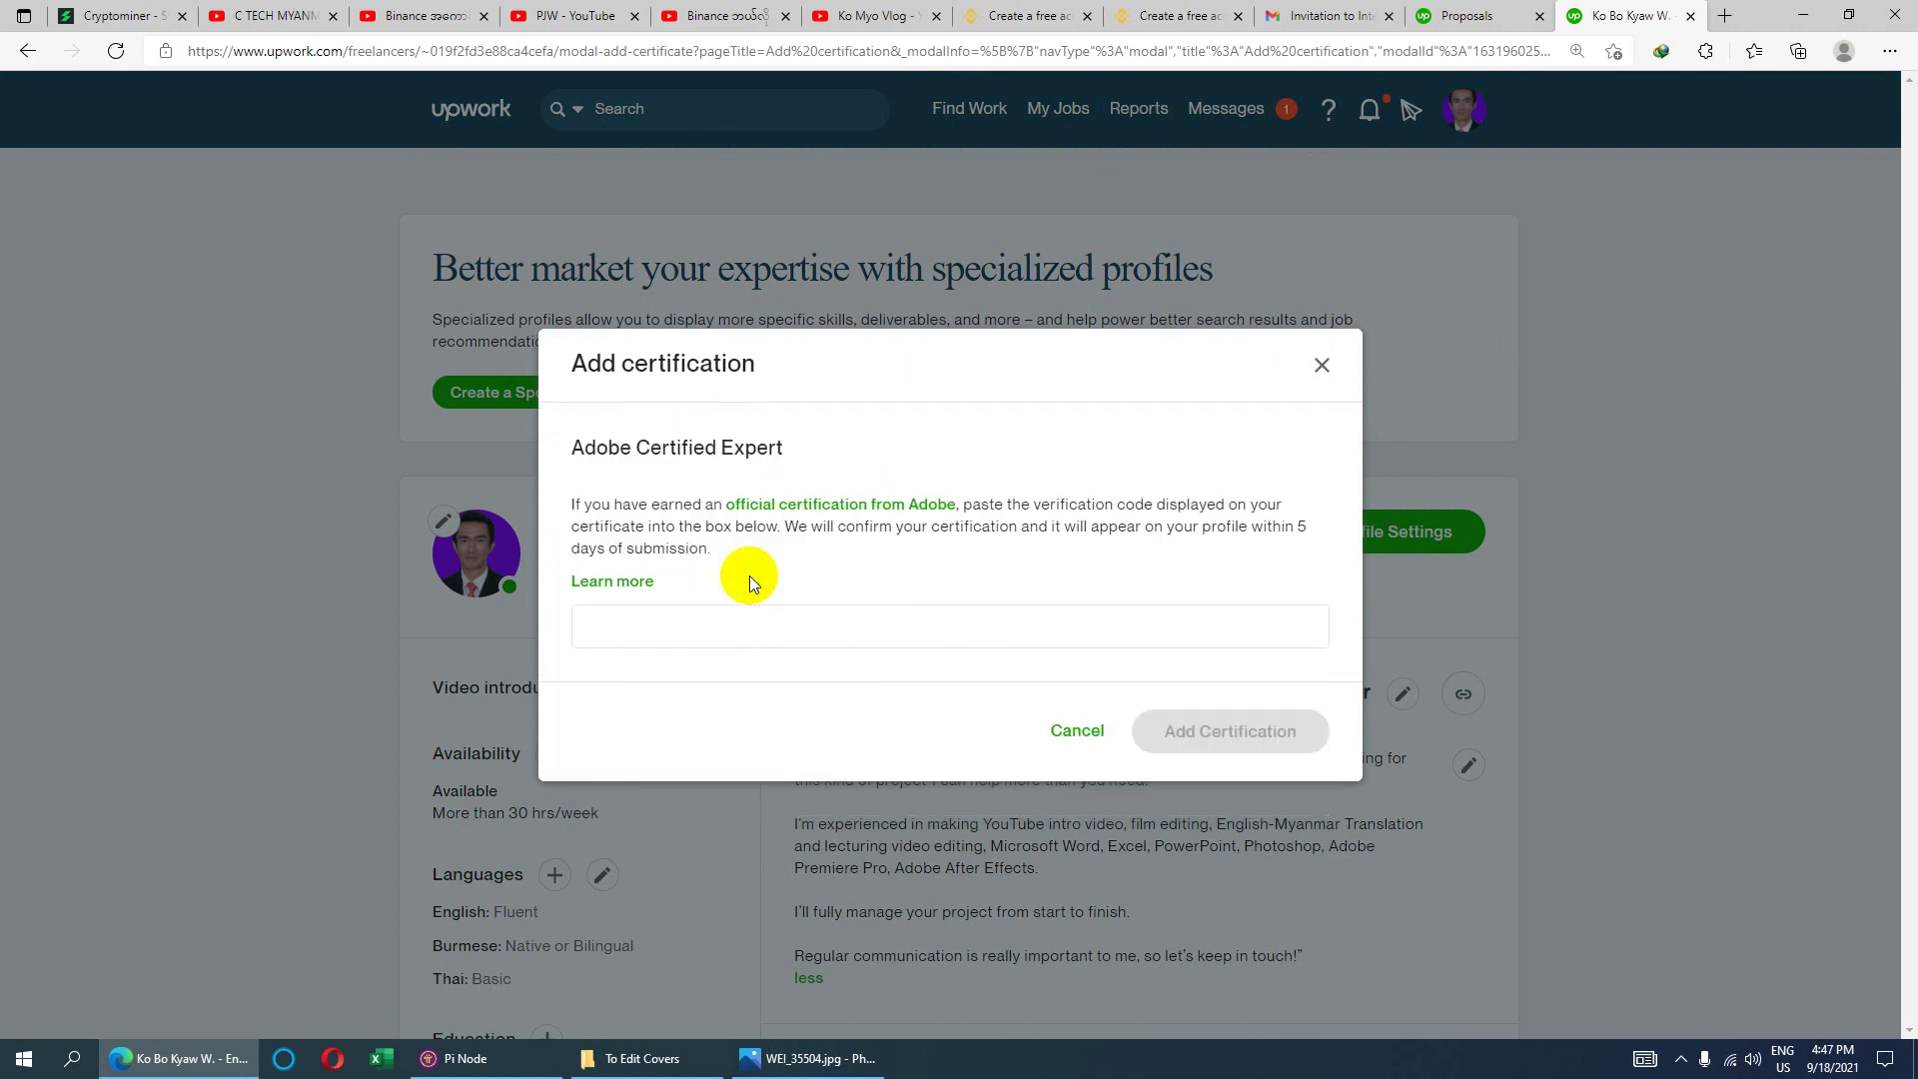
click(655, 626)
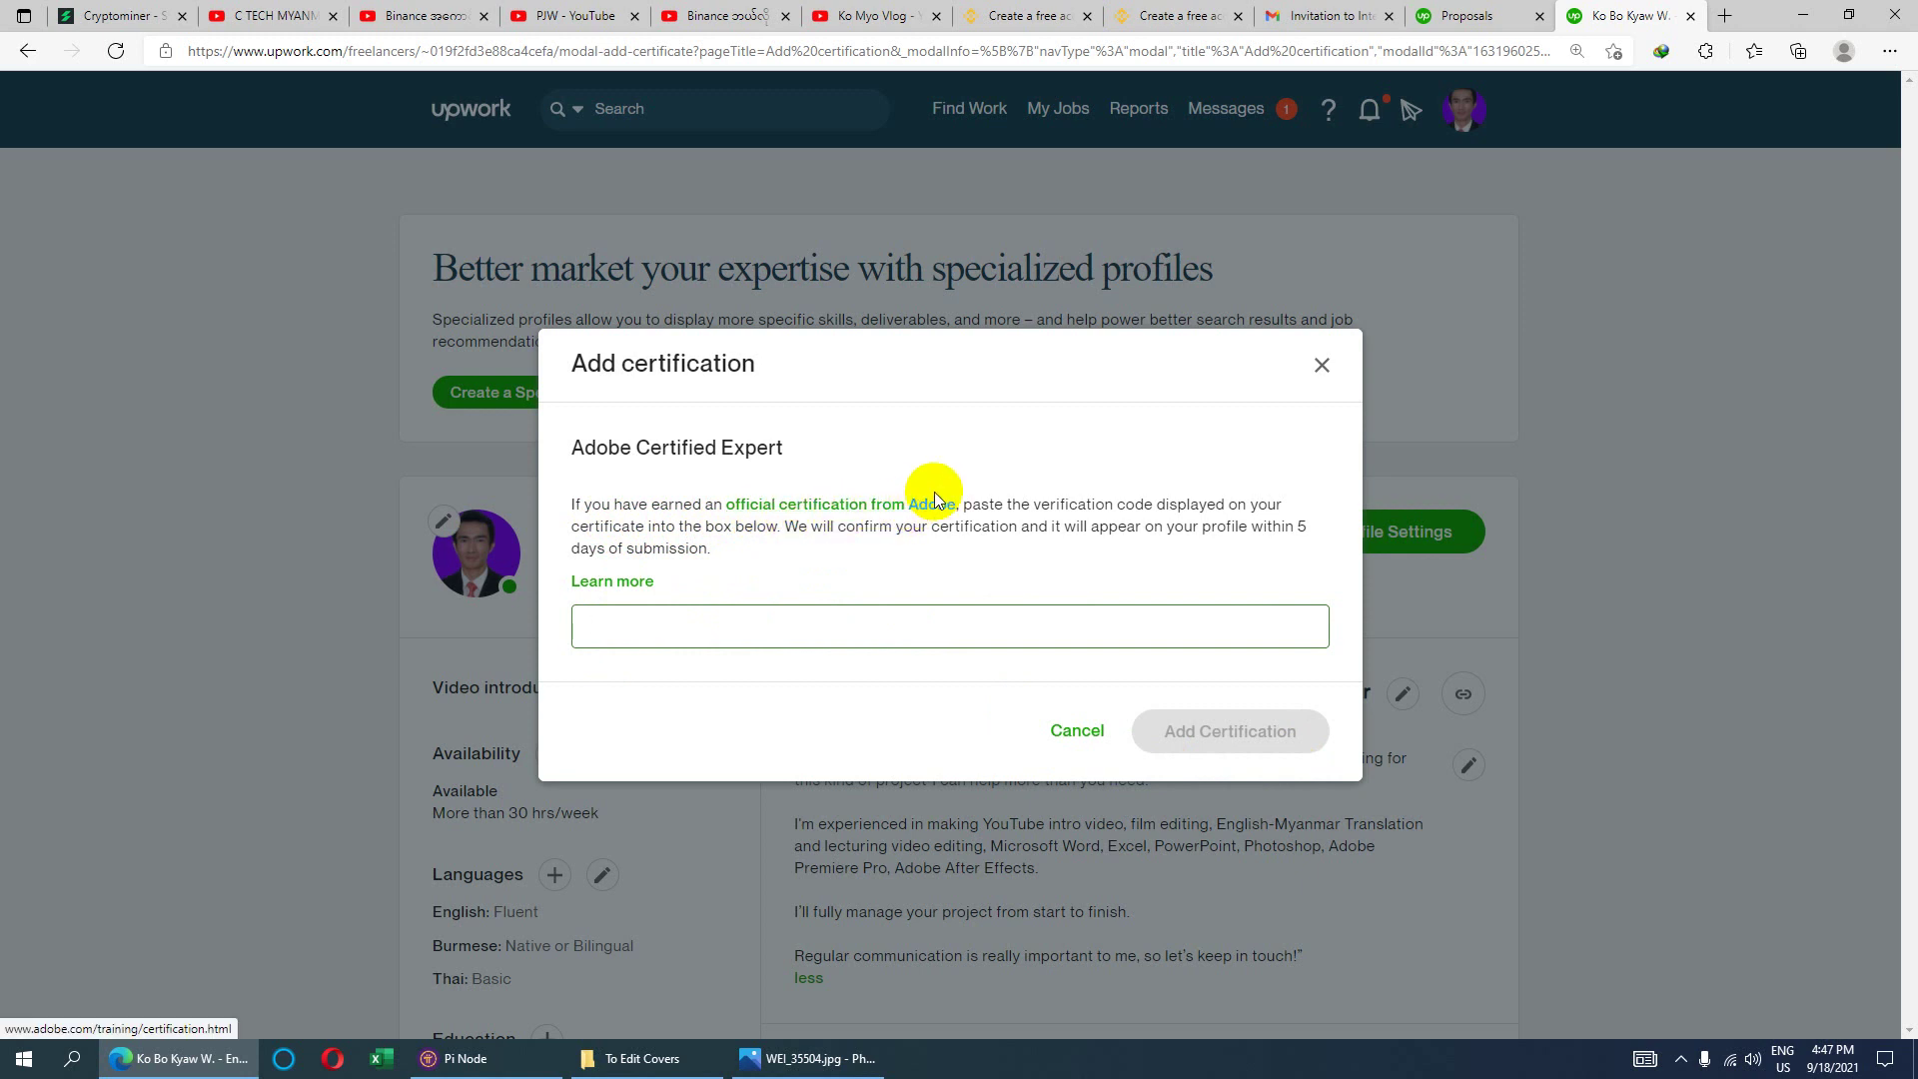
click(1319, 365)
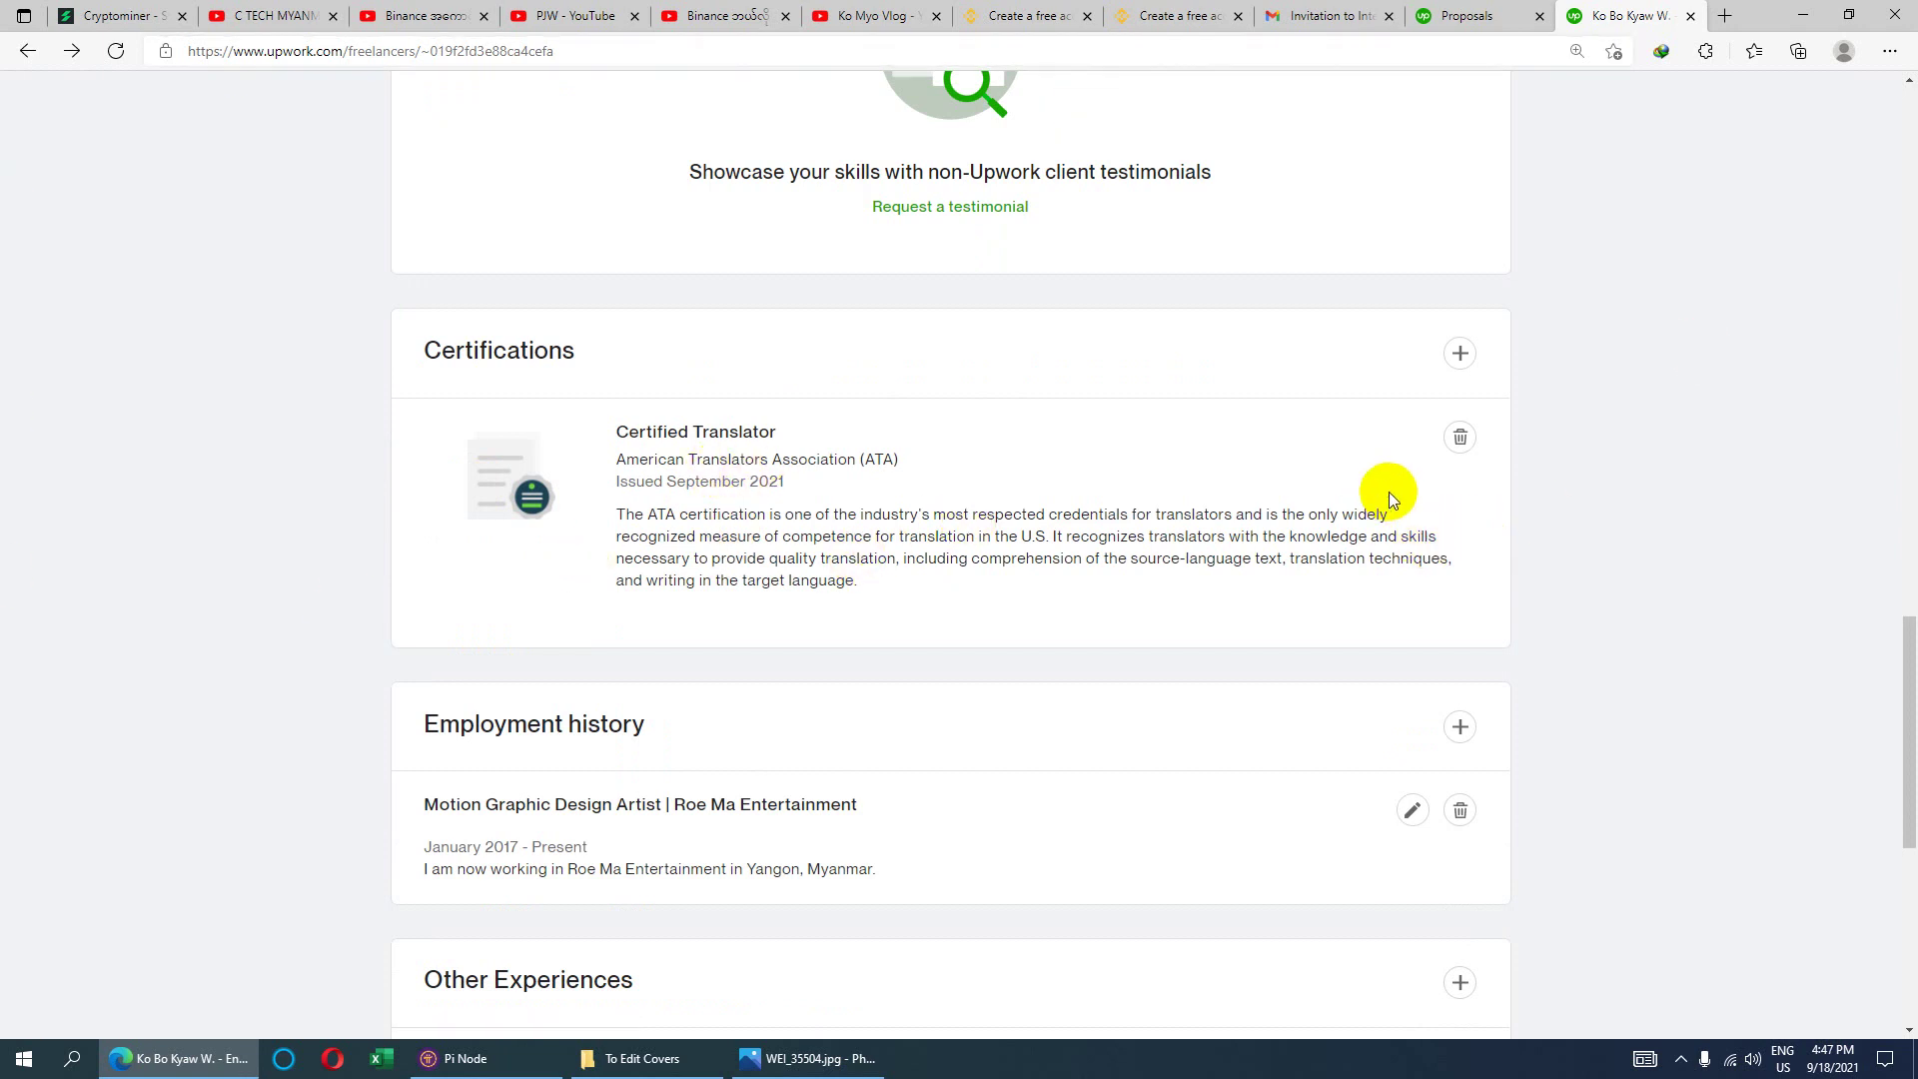
- Start another certification entry and choose CompTIA A+ Certification from the certification list
click(1460, 353)
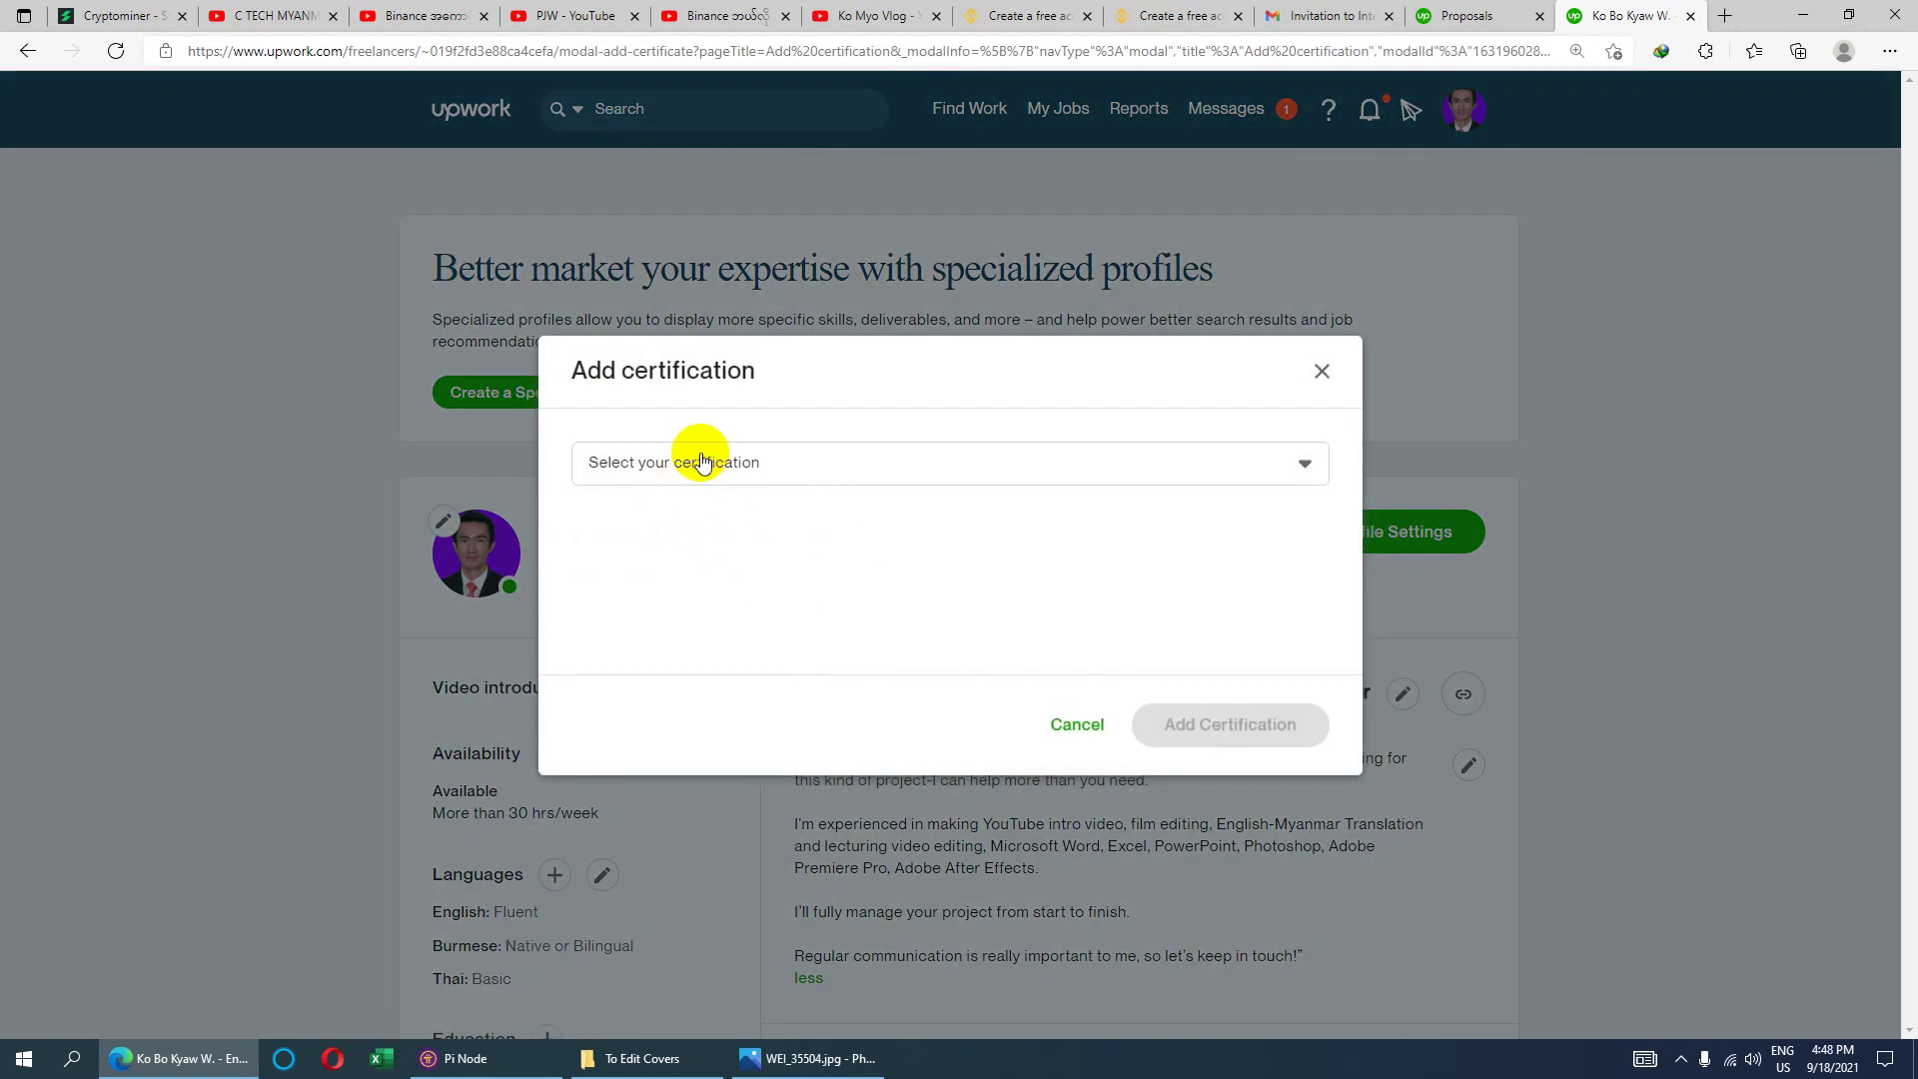
click(1045, 464)
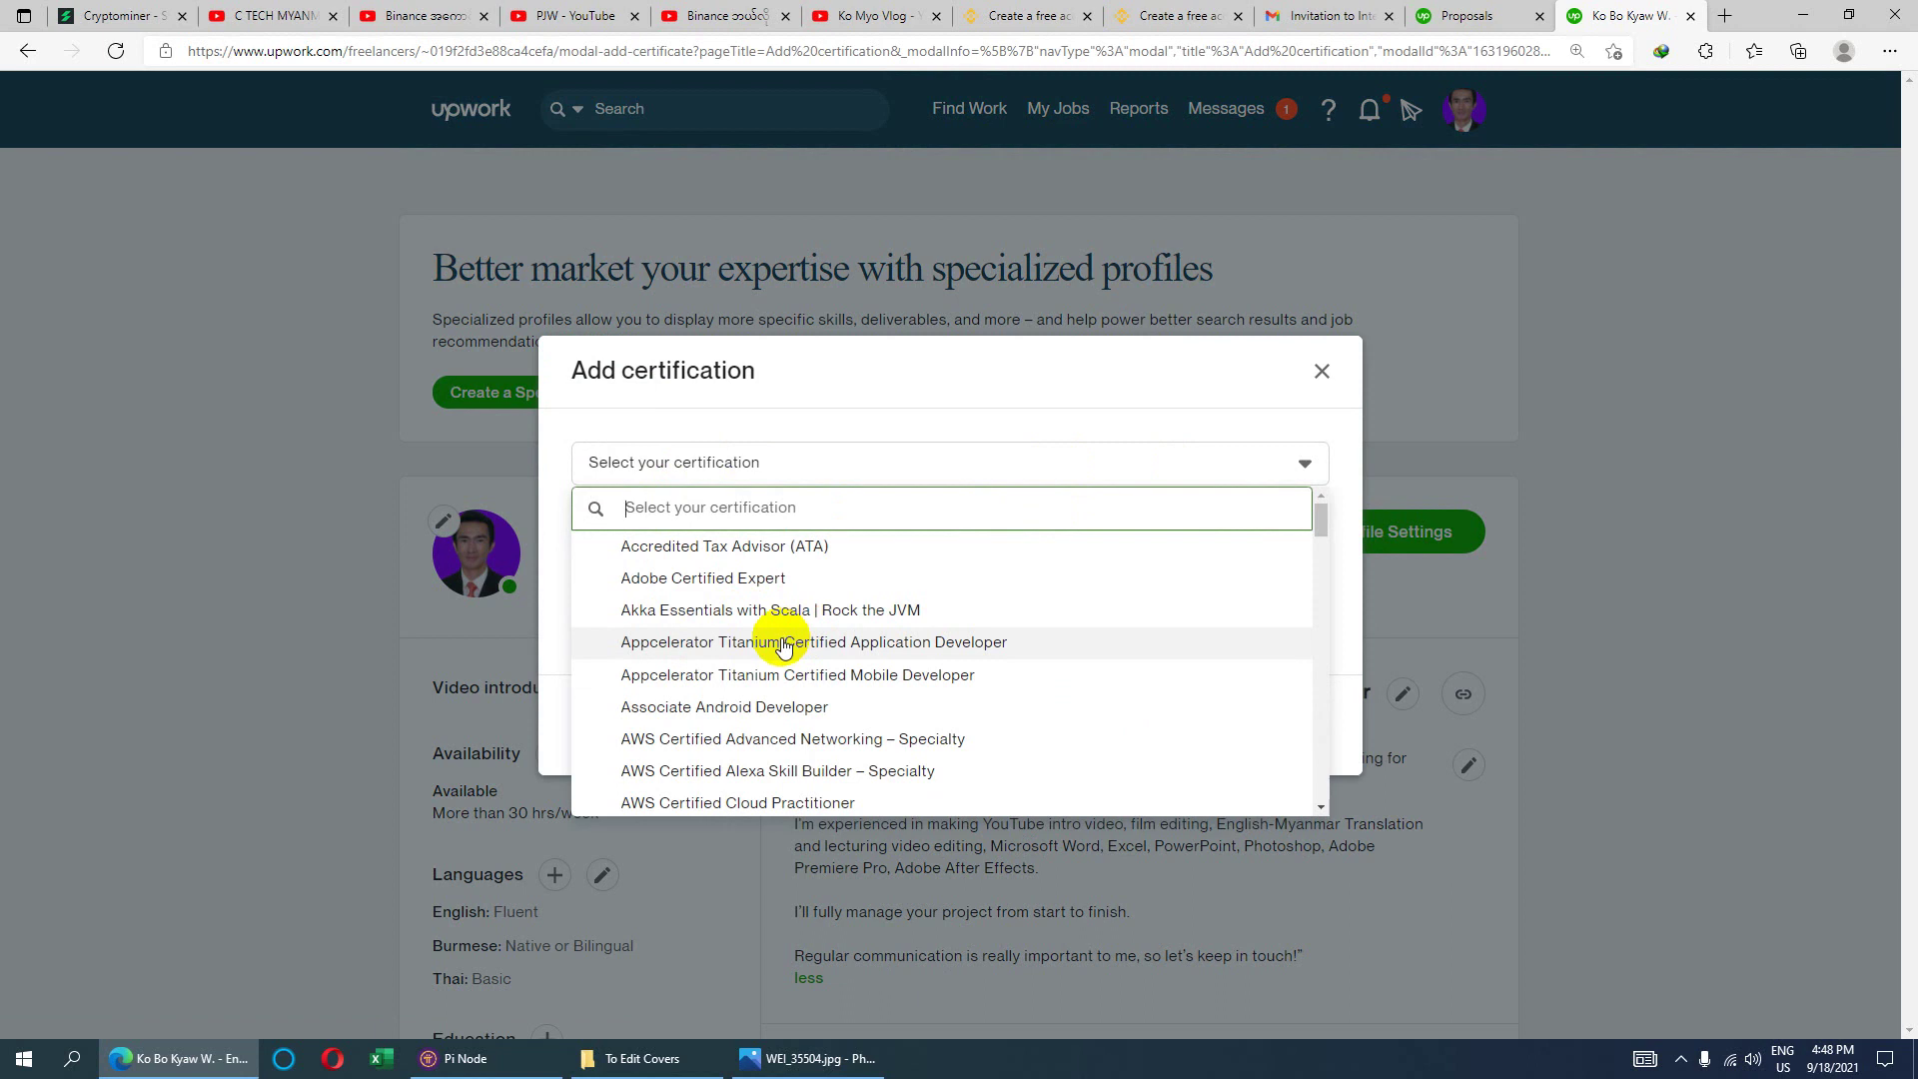
scroll(783, 648, down, 3)
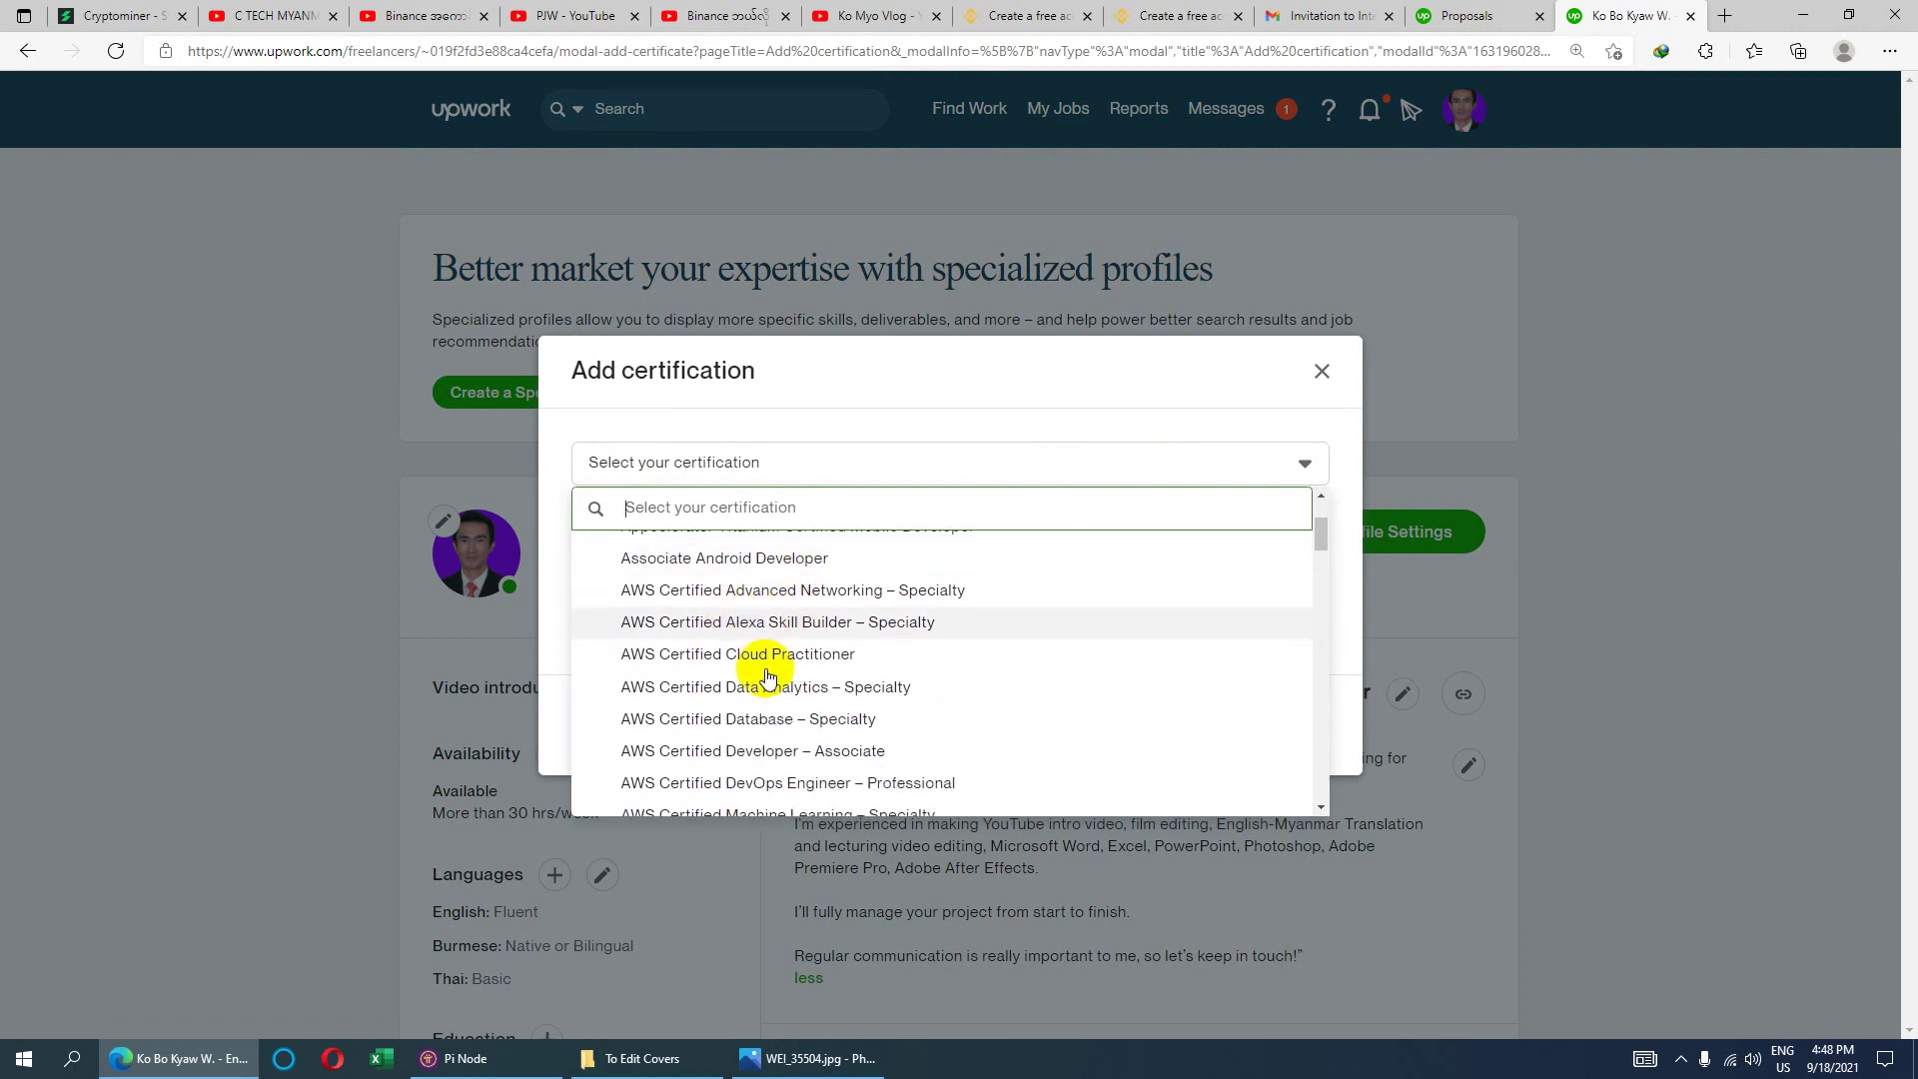
scroll(768, 678, down, 5)
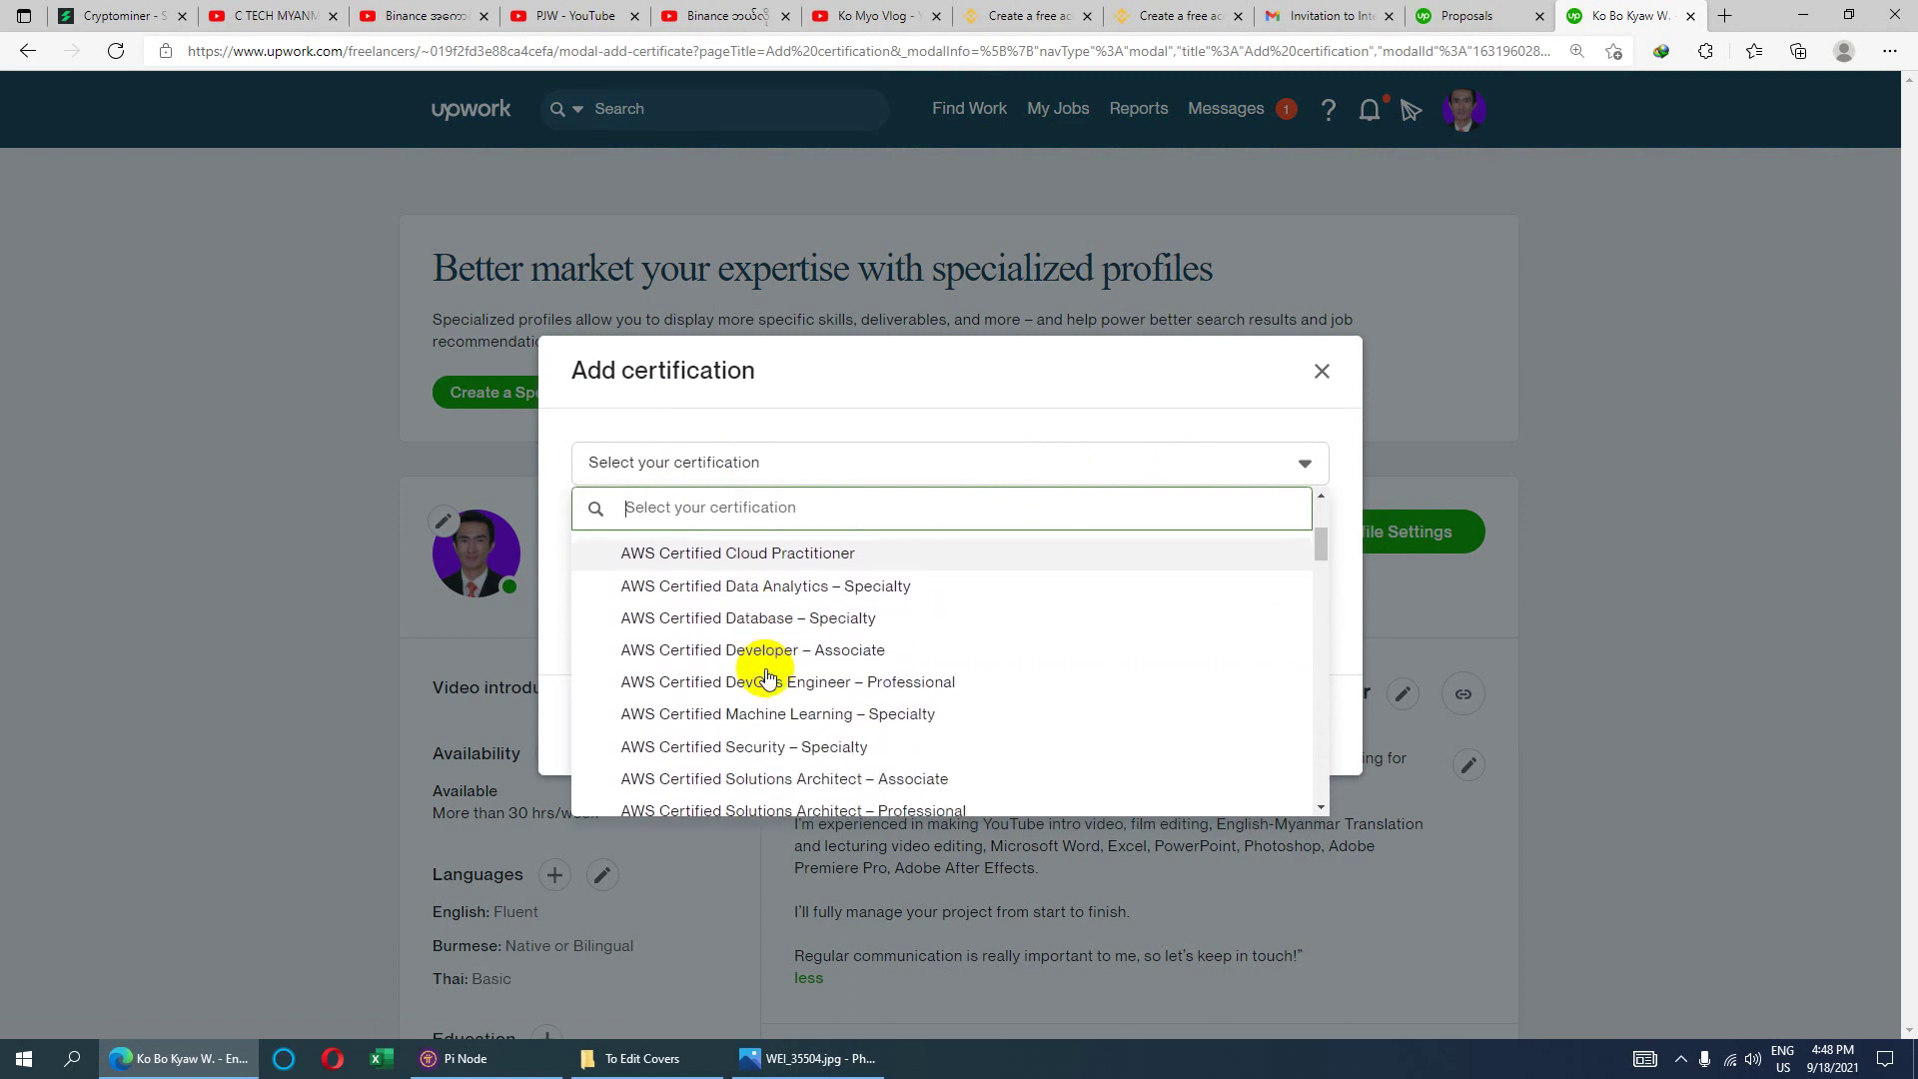
scroll(768, 678, down, 1)
scroll(771, 680, up, 2)
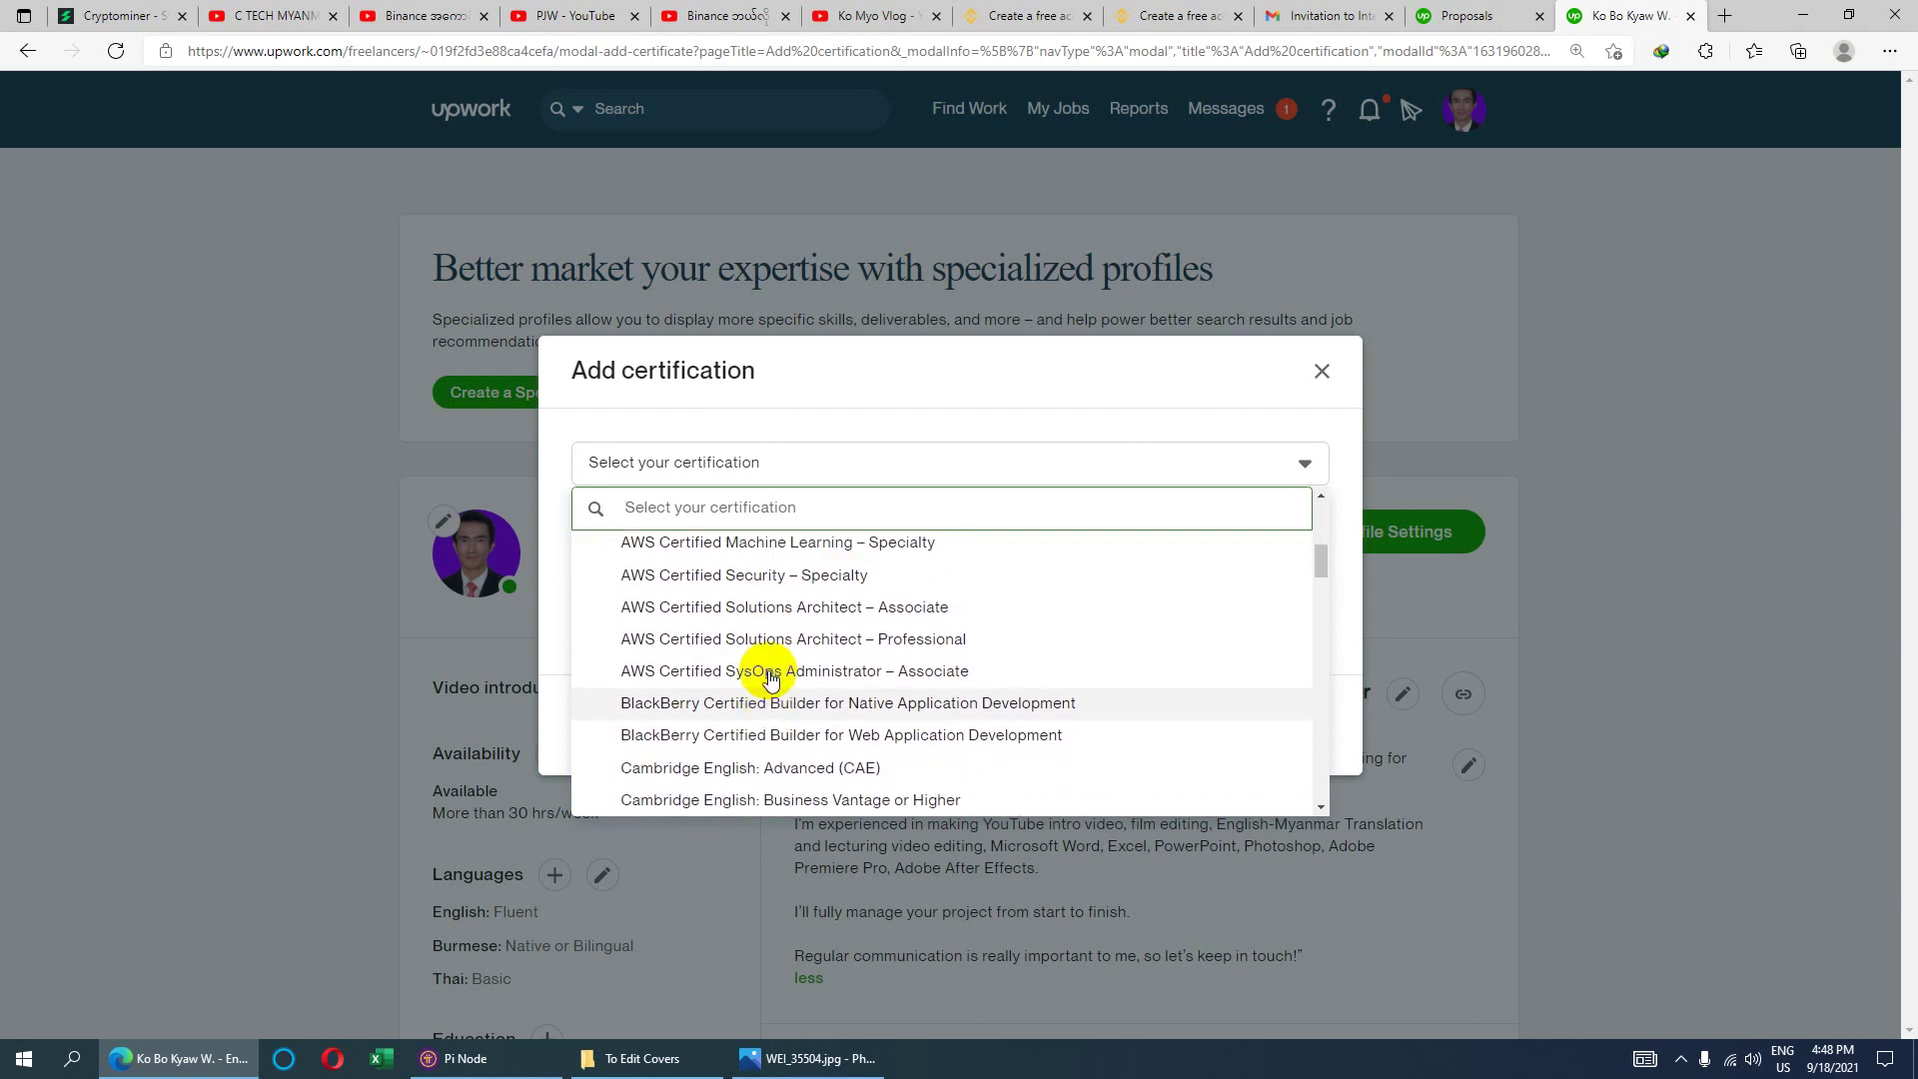
scroll(773, 679, up, 4)
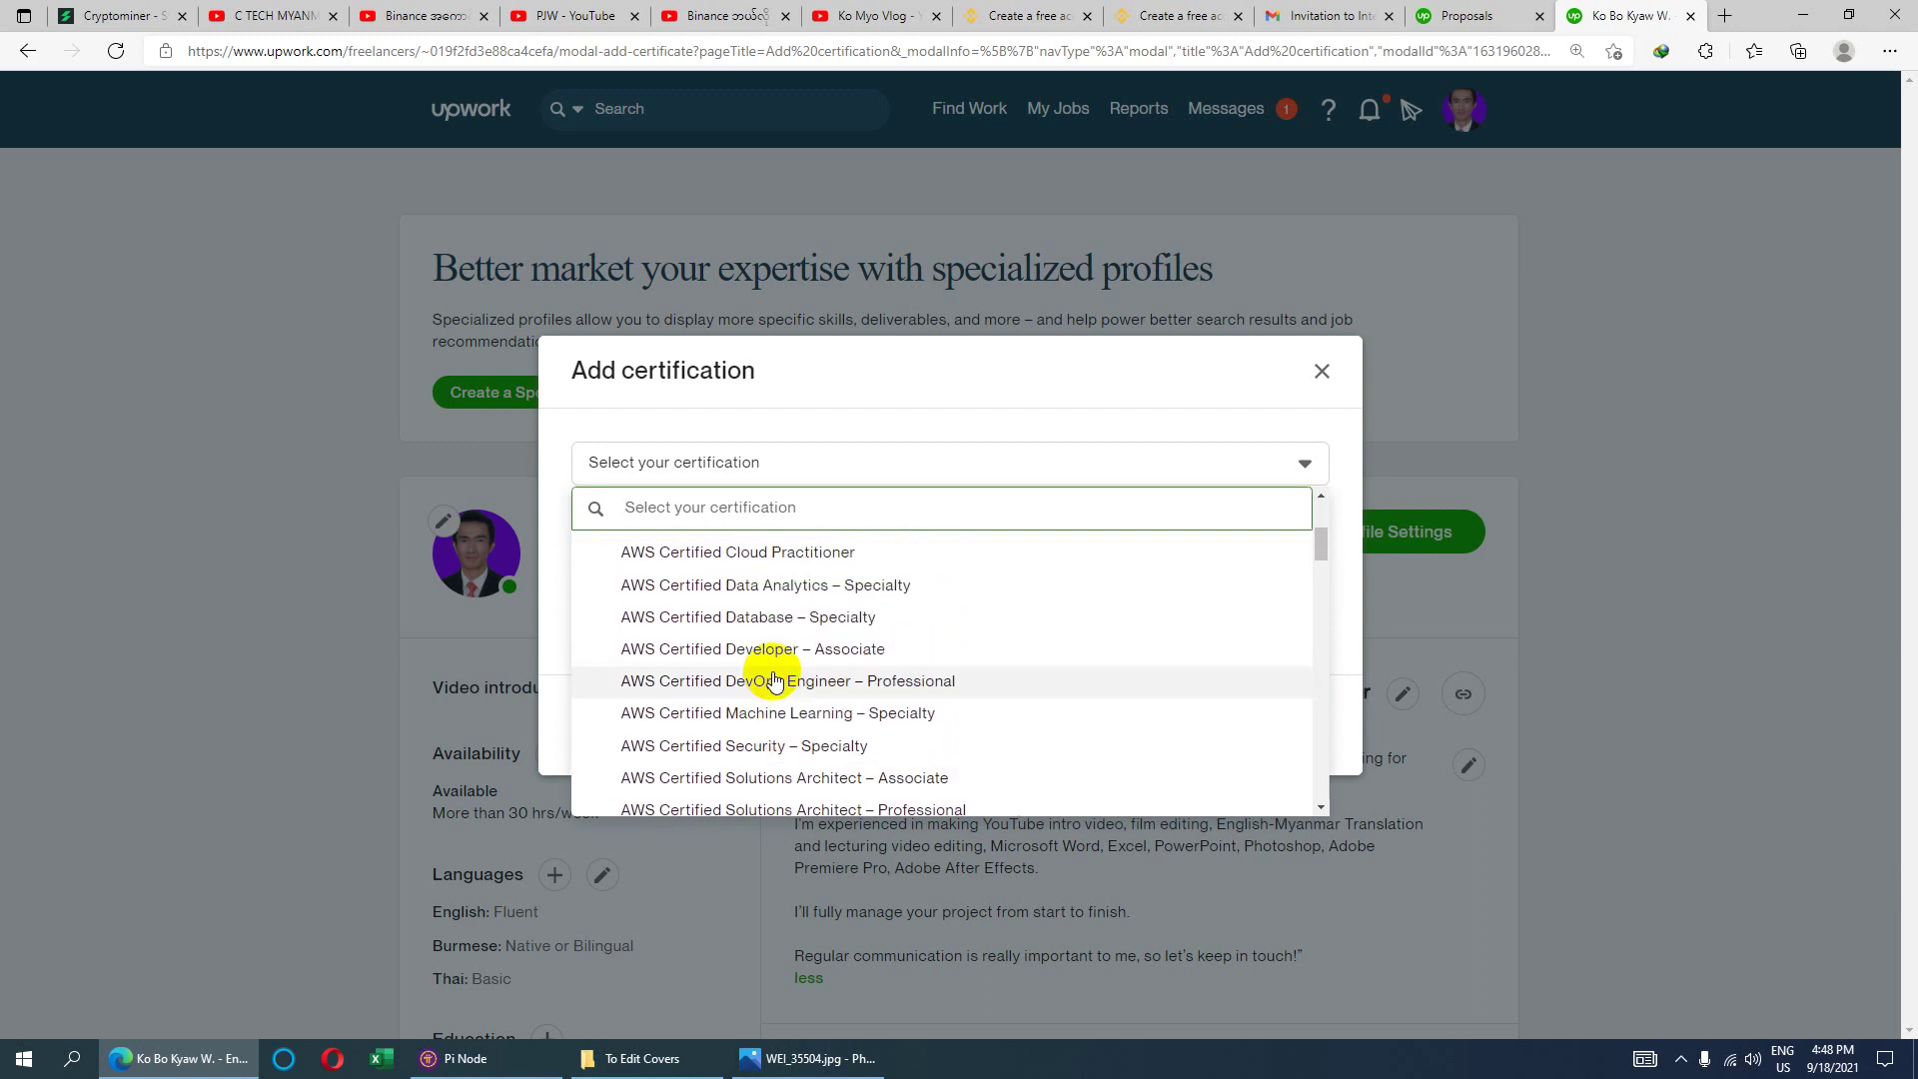
scroll(792, 716, up, 4)
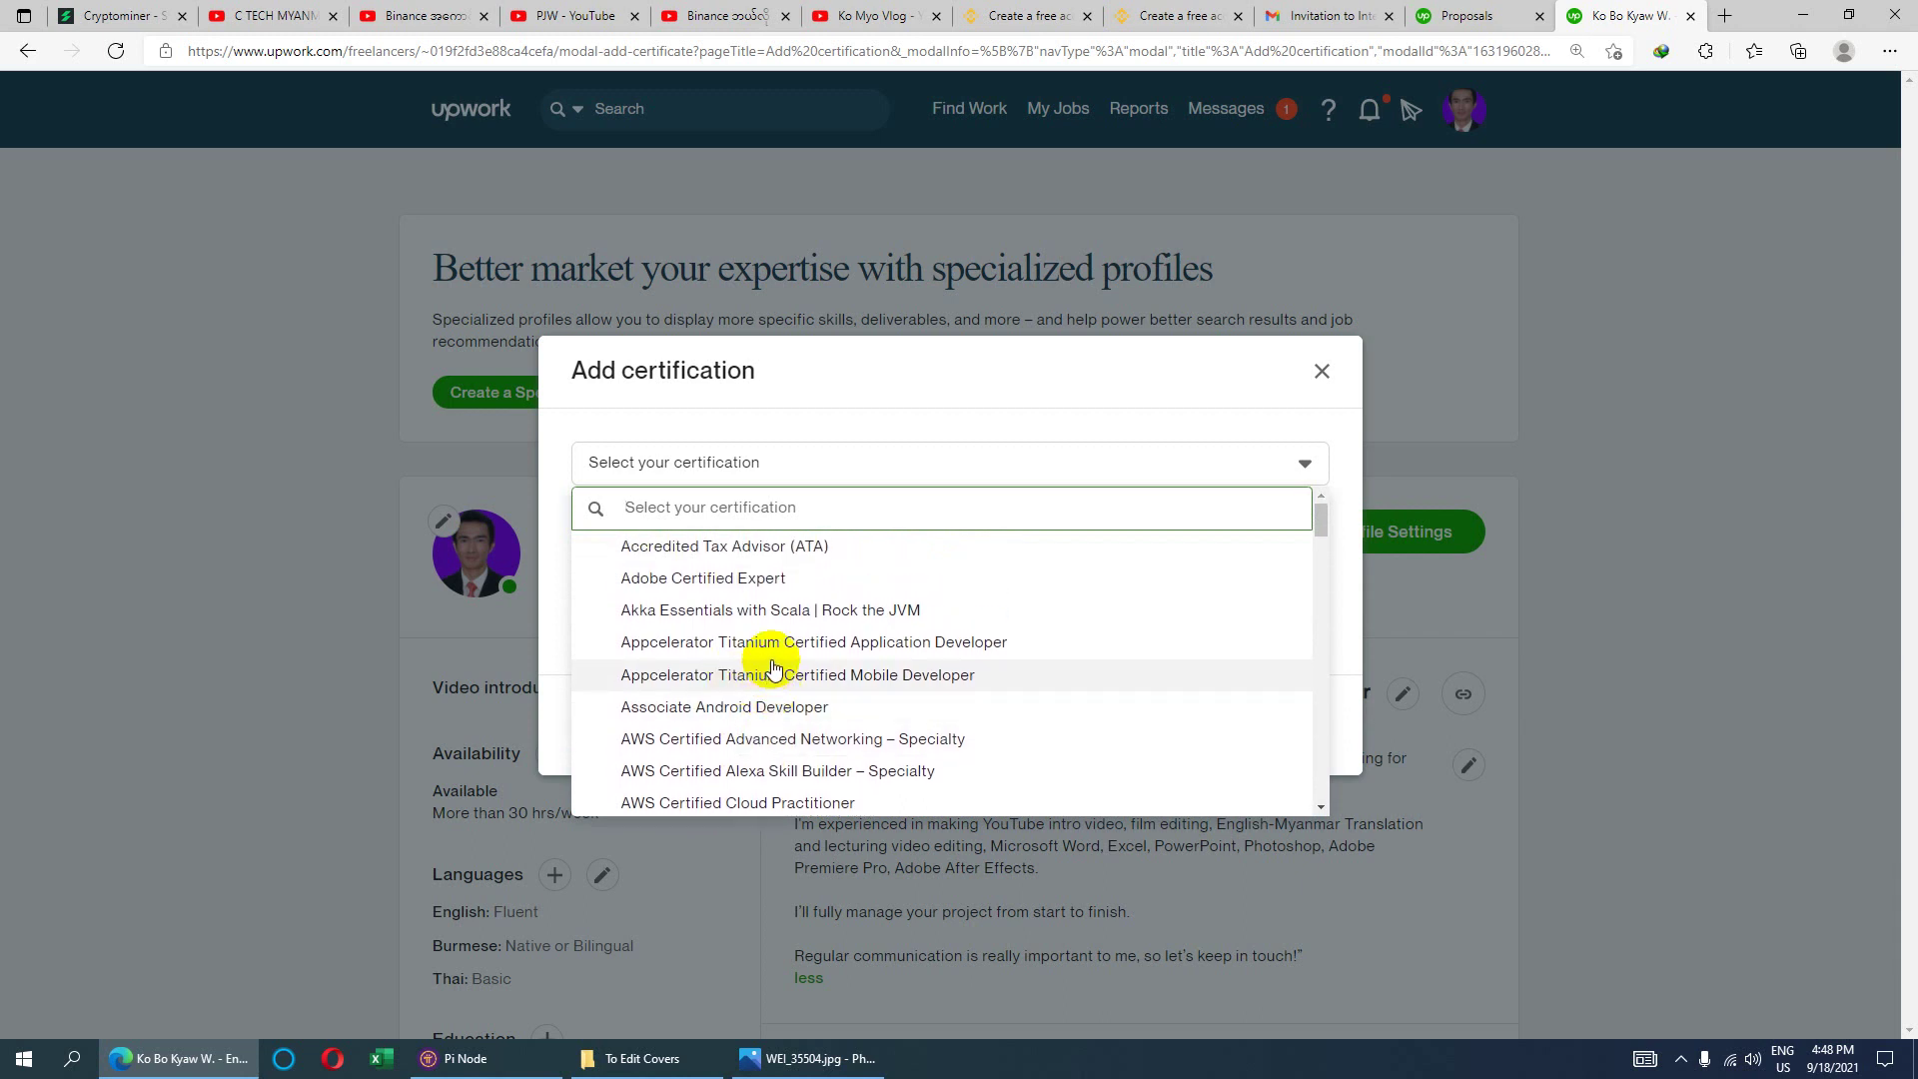
scroll(775, 670, down, 9)
scroll(779, 676, down, 3)
scroll(782, 685, down, 3)
scroll(782, 687, down, 1)
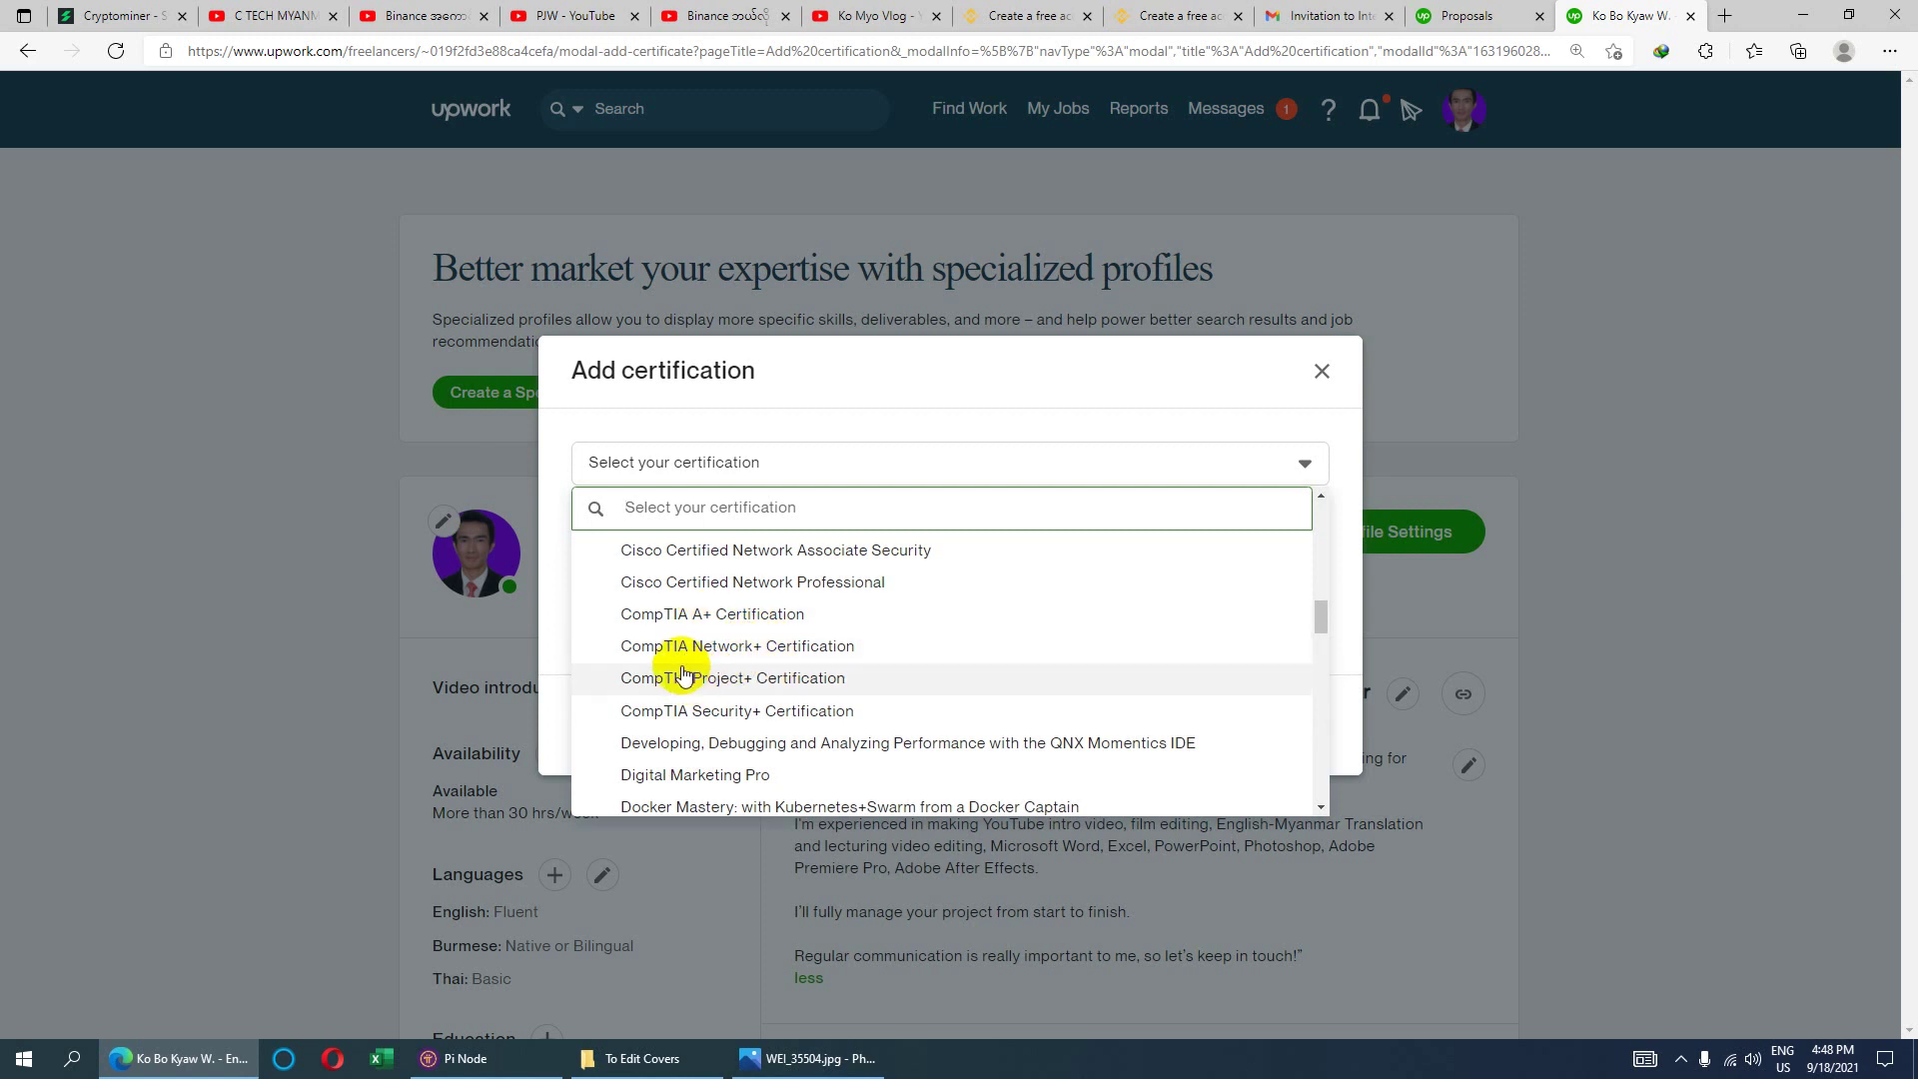
click(692, 616)
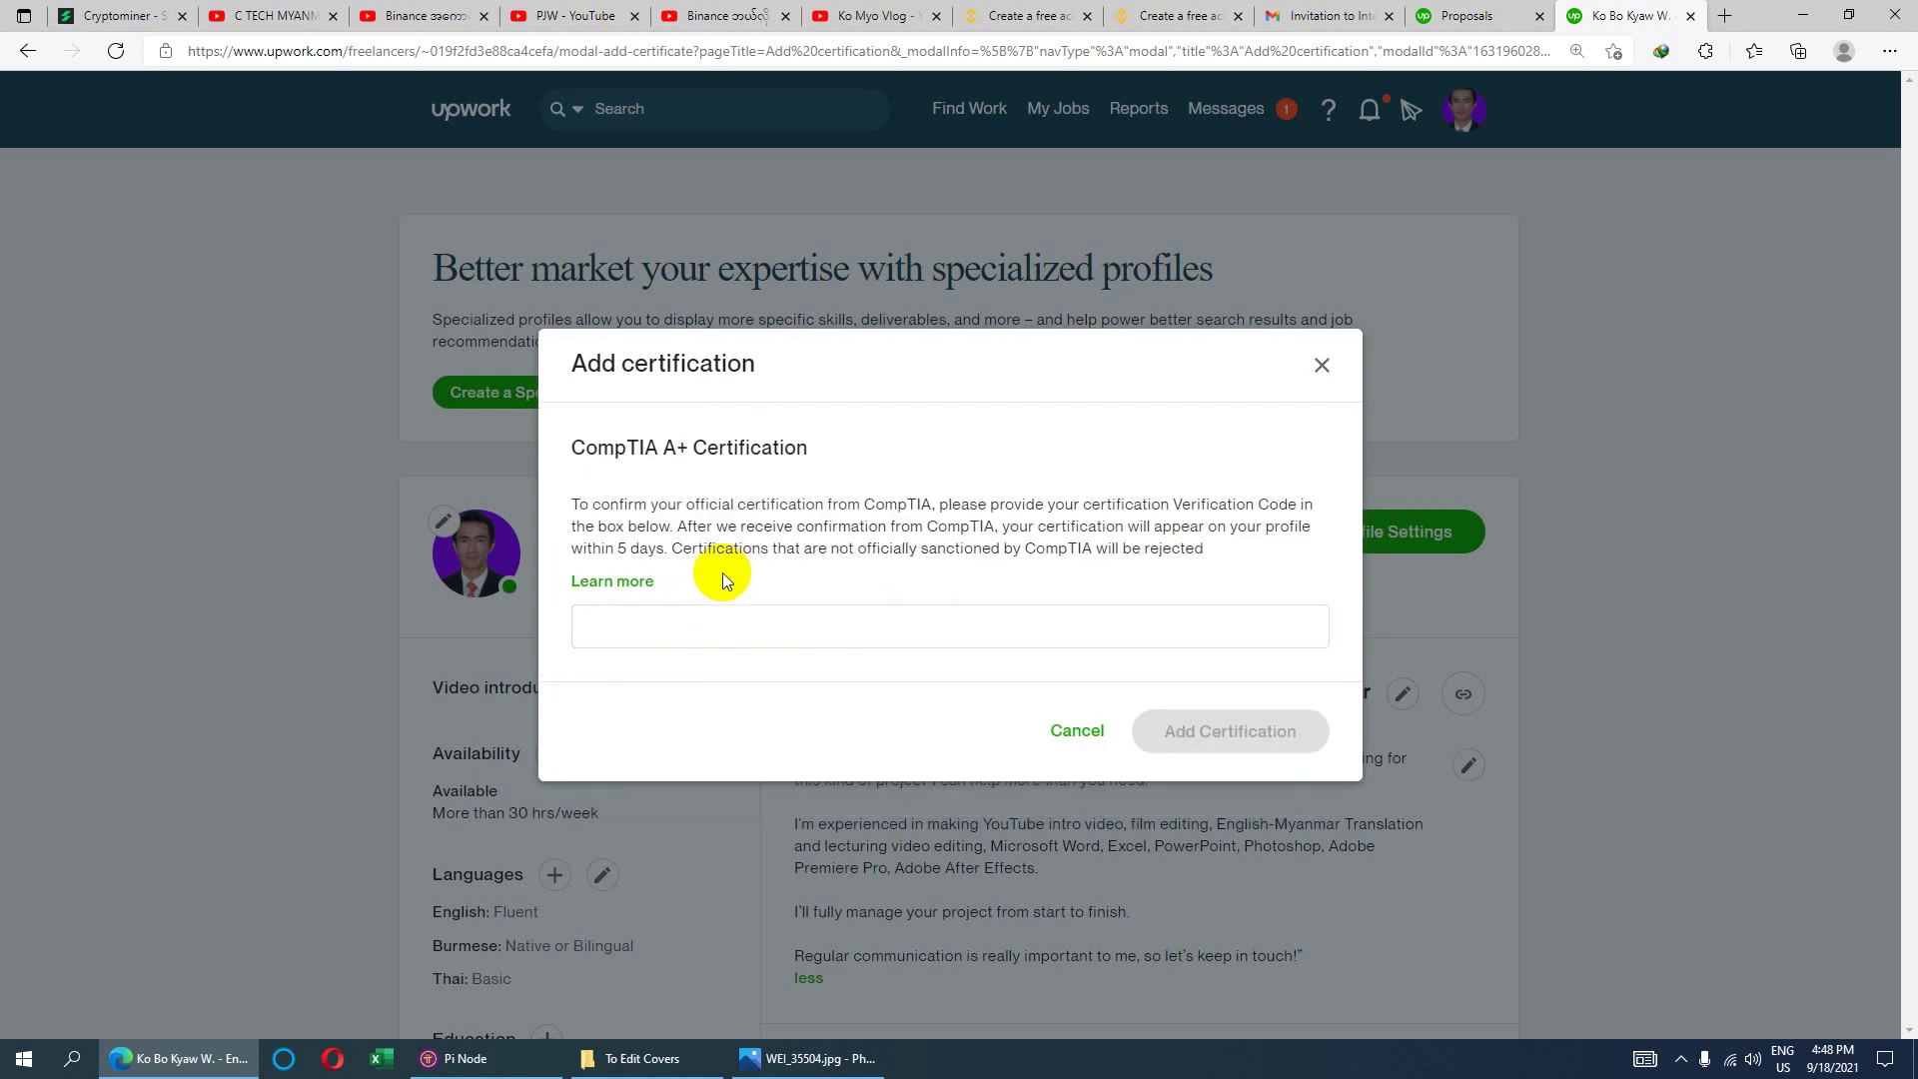
click(660, 627)
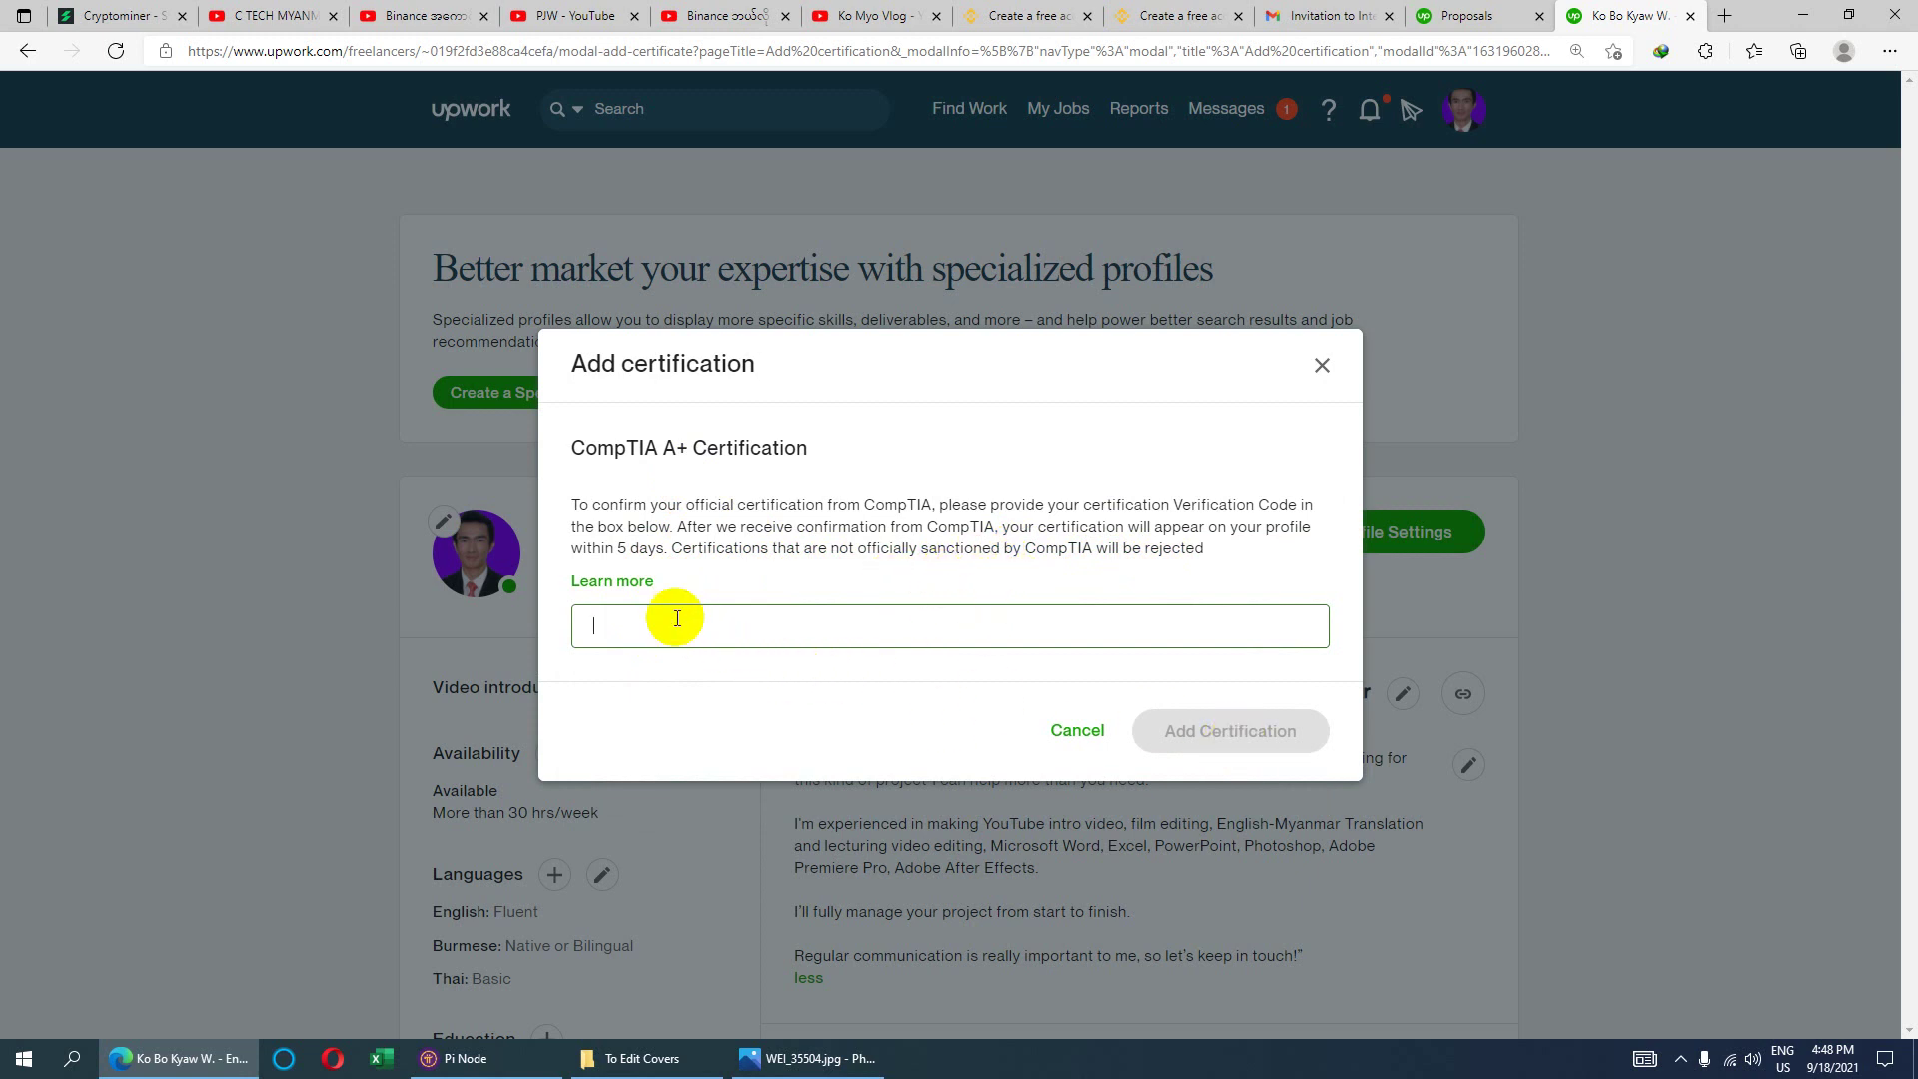
- Read the Add Certifications help article and its list of available certifications, and return to the CompTIA A+ form
click(625, 583)
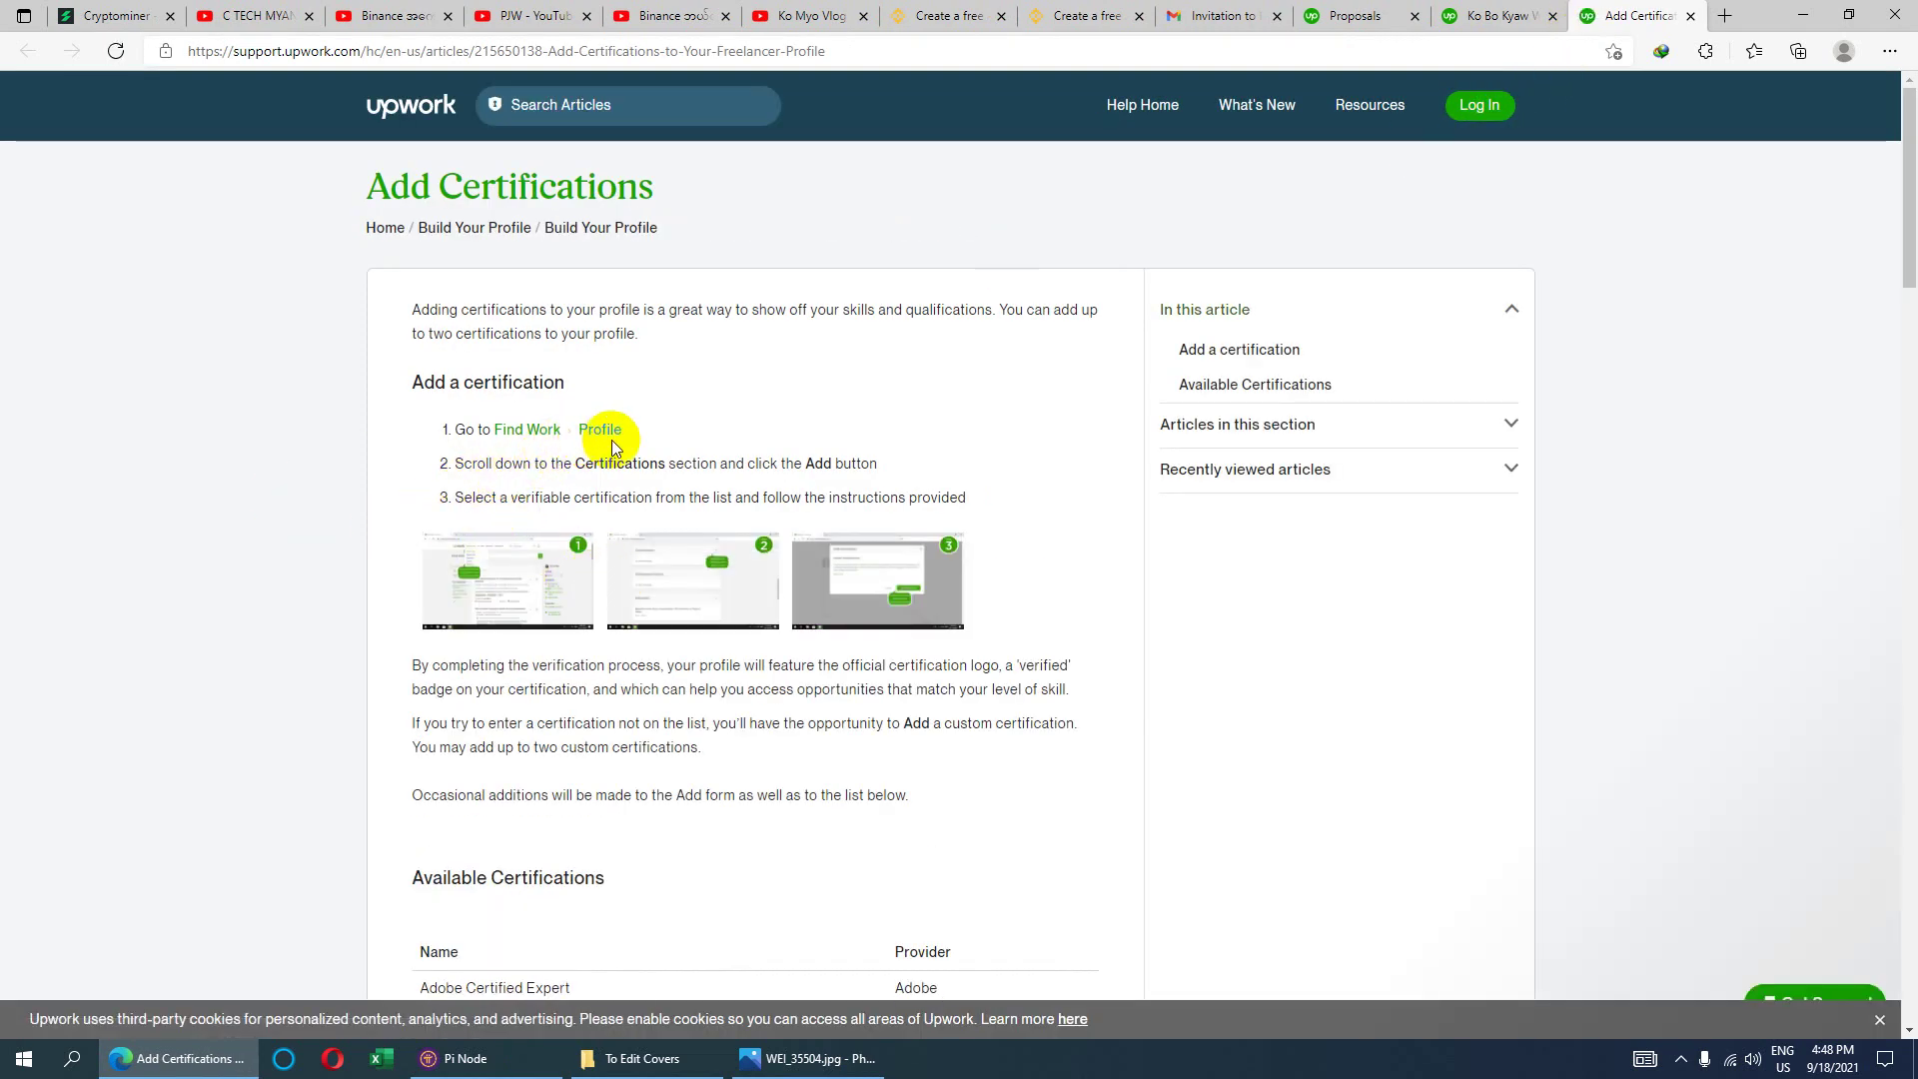
scroll(639, 459, down, 6)
scroll(687, 519, down, 10)
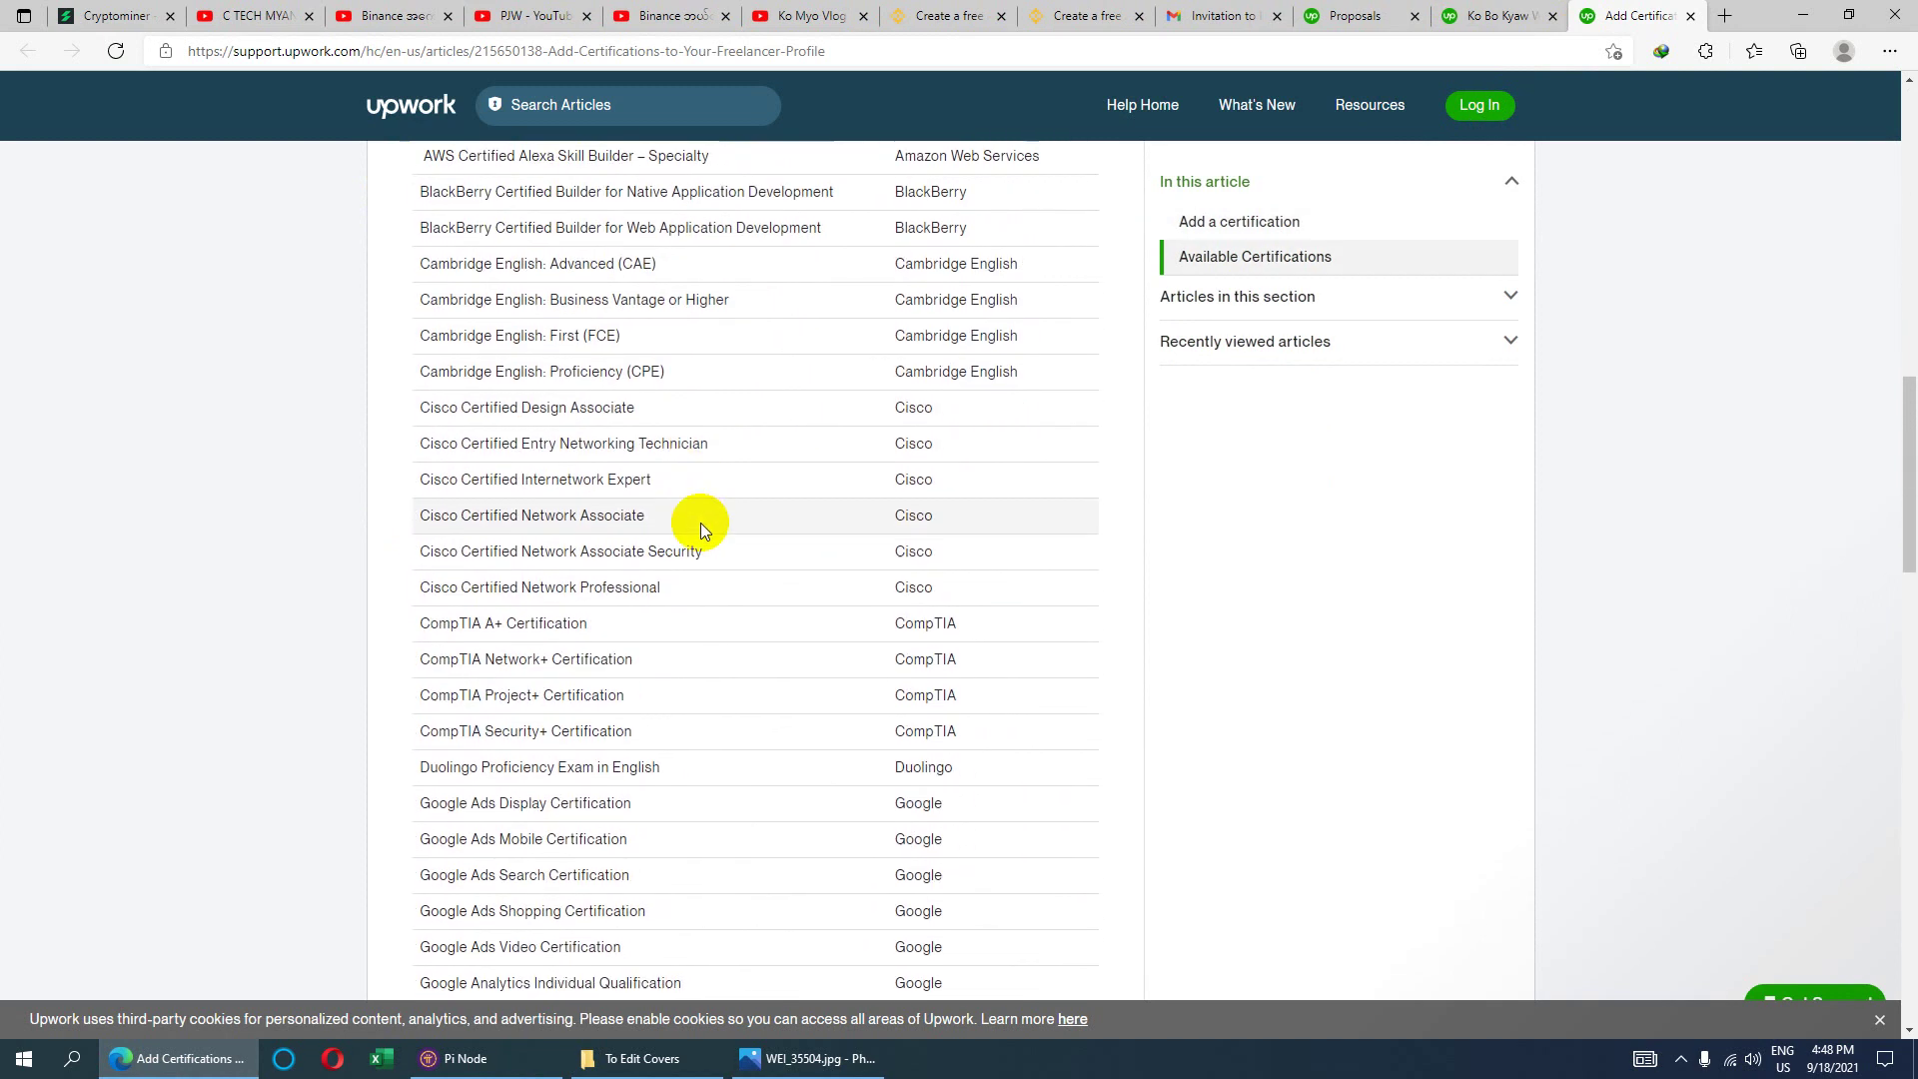
scroll(705, 530, up, 5)
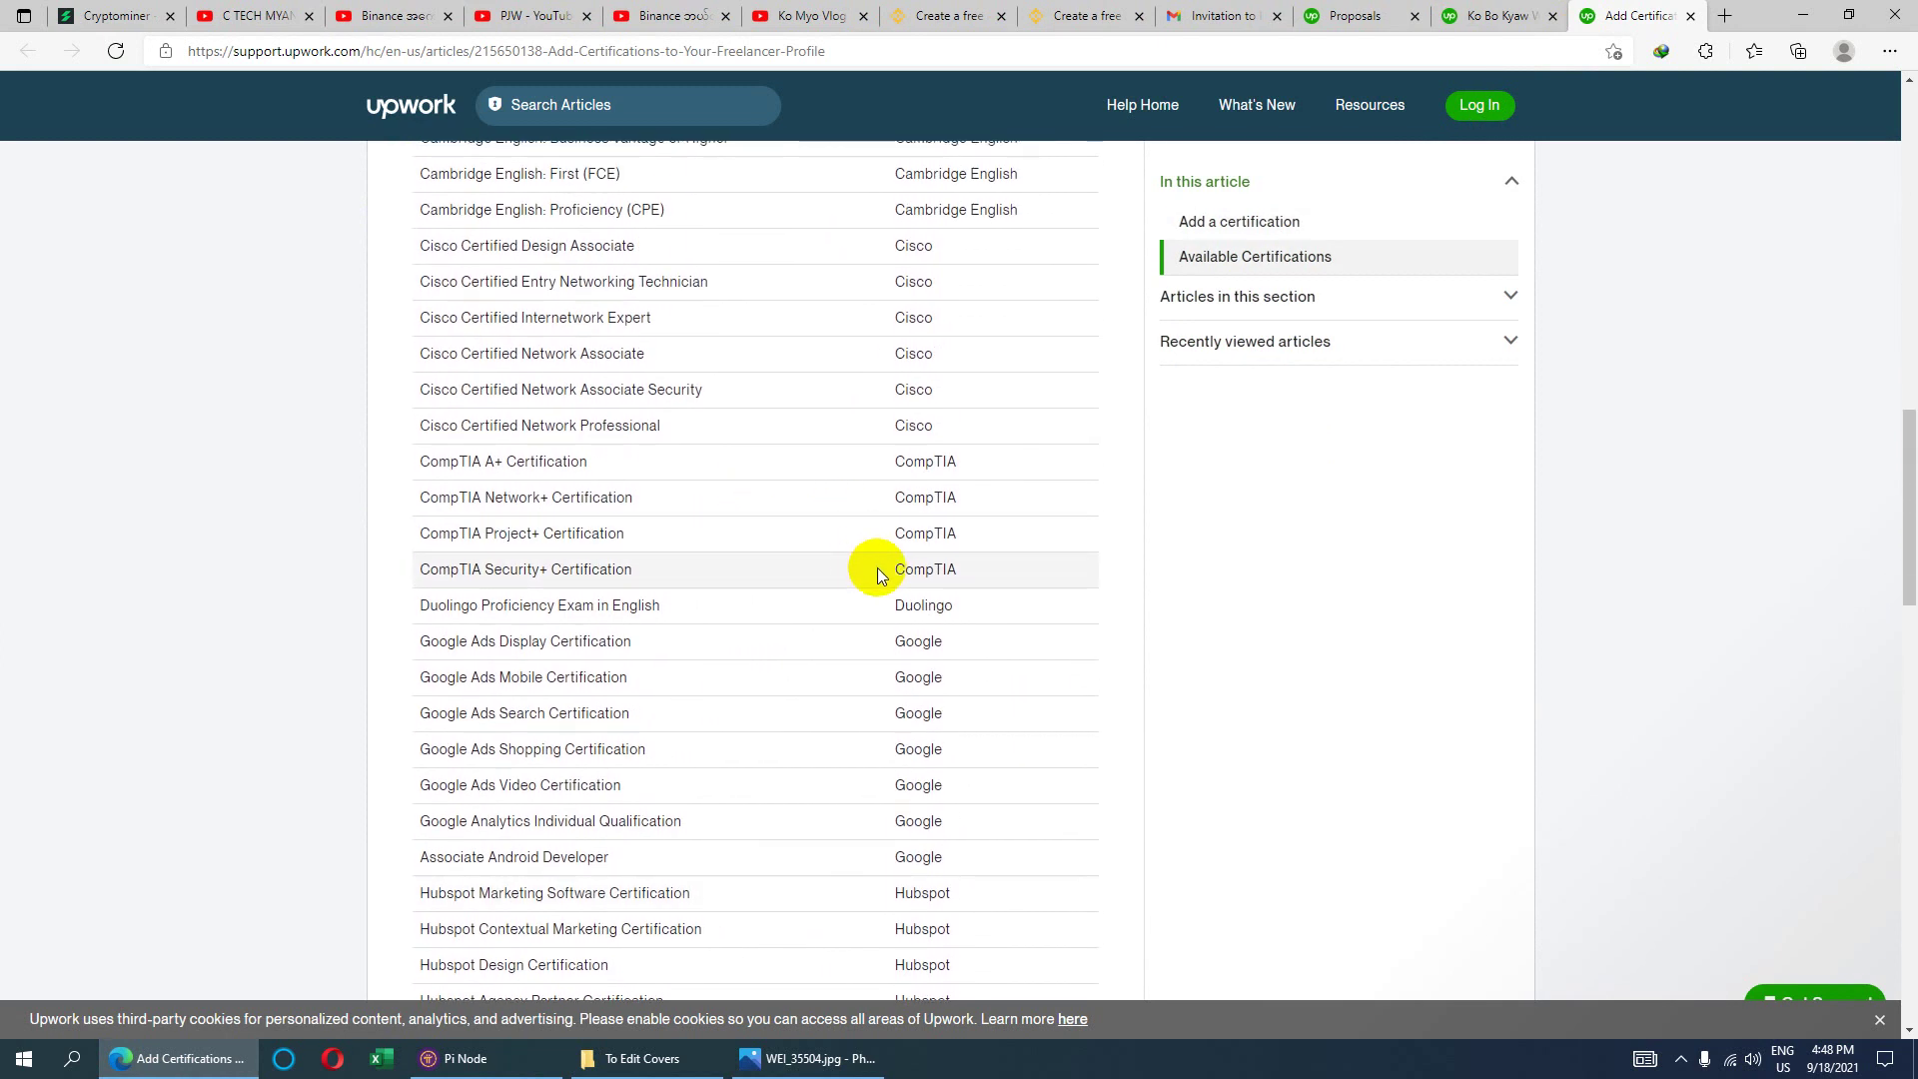
scroll(883, 570, up, 3)
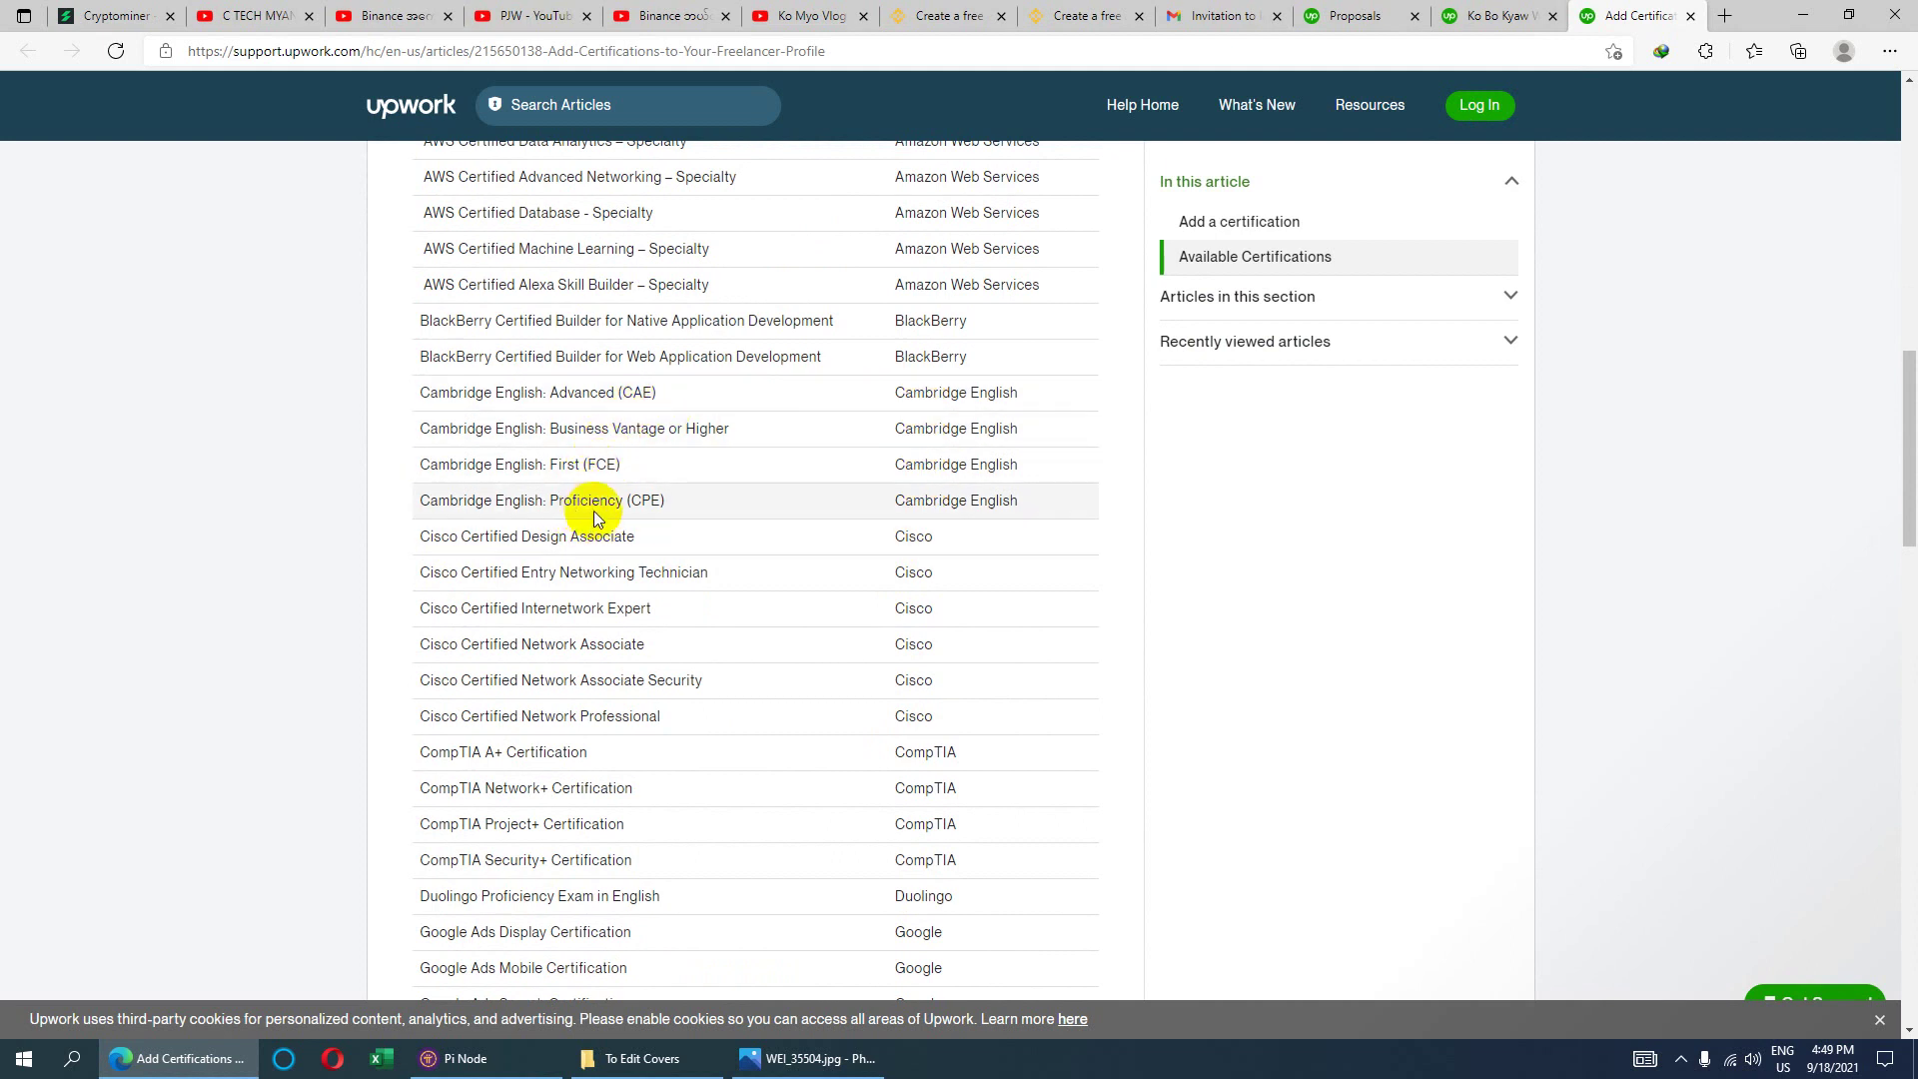
scroll(590, 468, down, 2)
scroll(599, 474, down, 15)
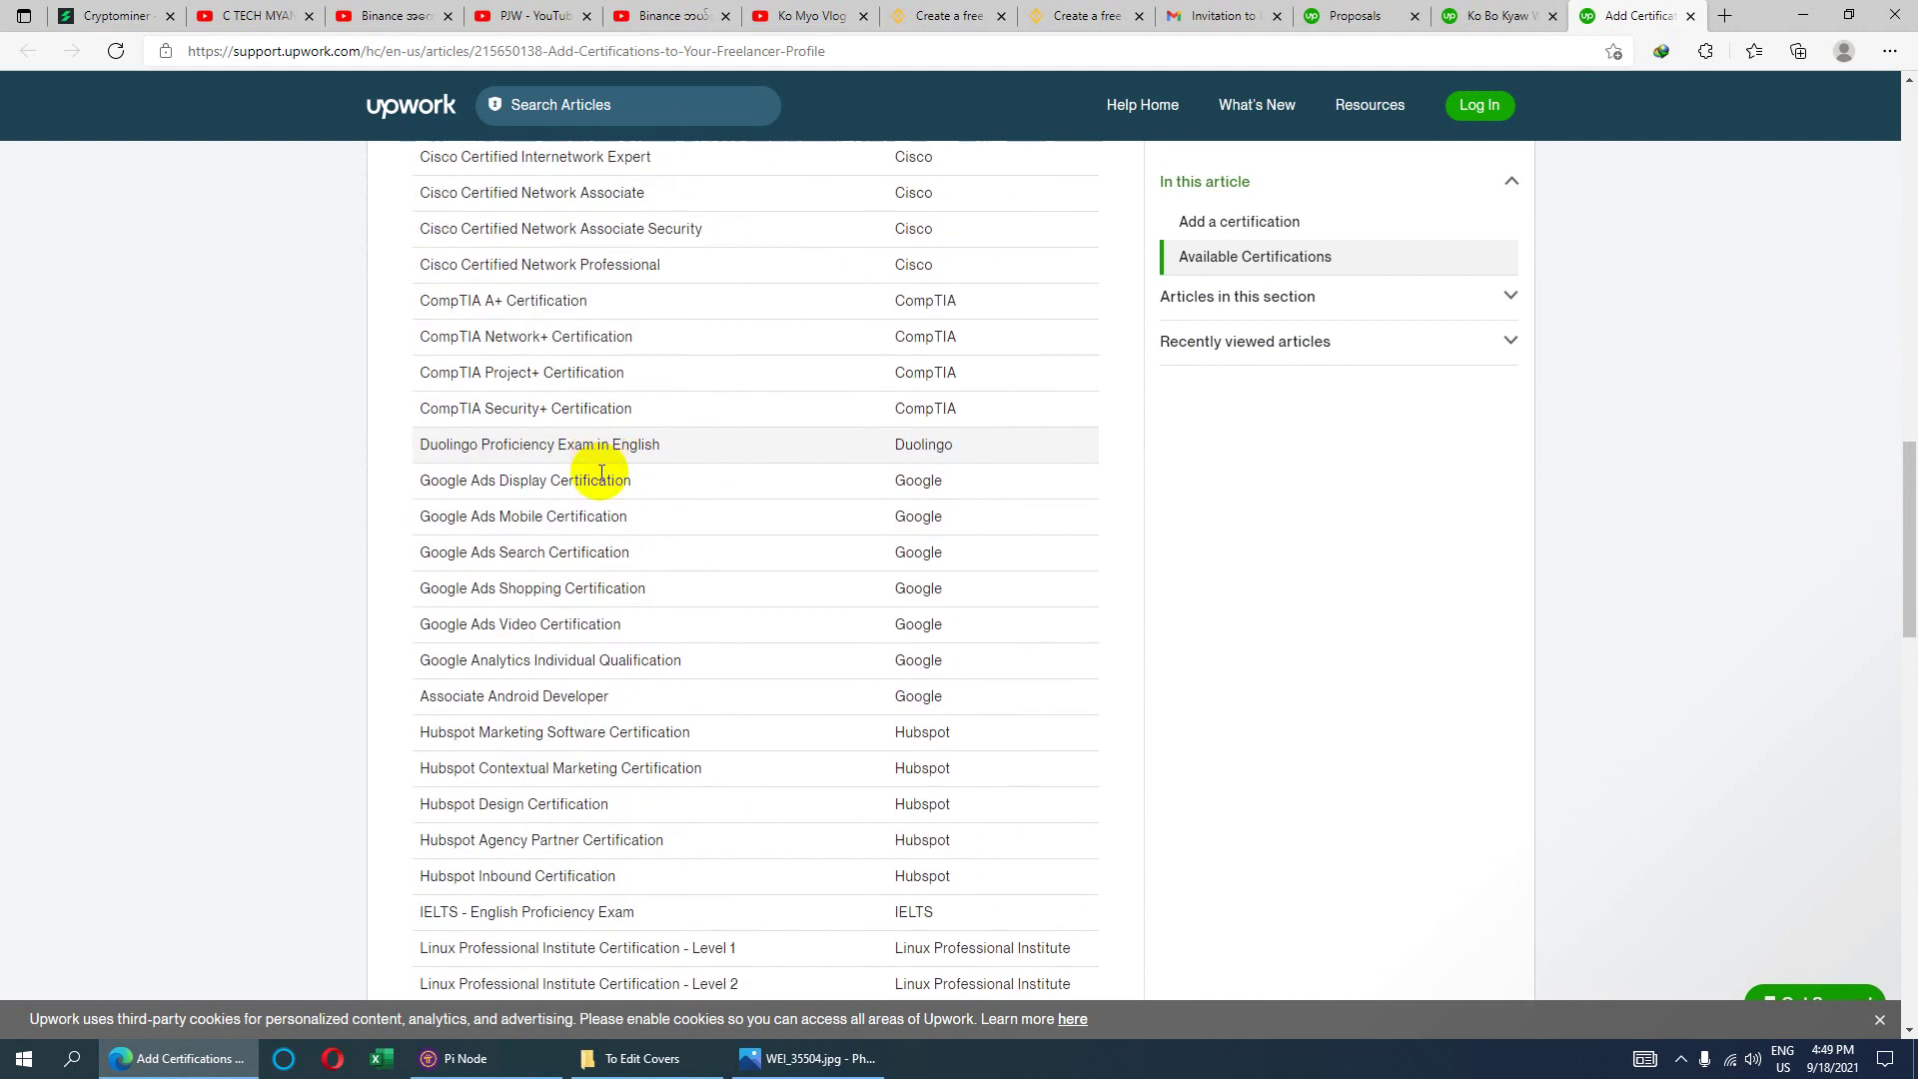
scroll(599, 480, down, 2)
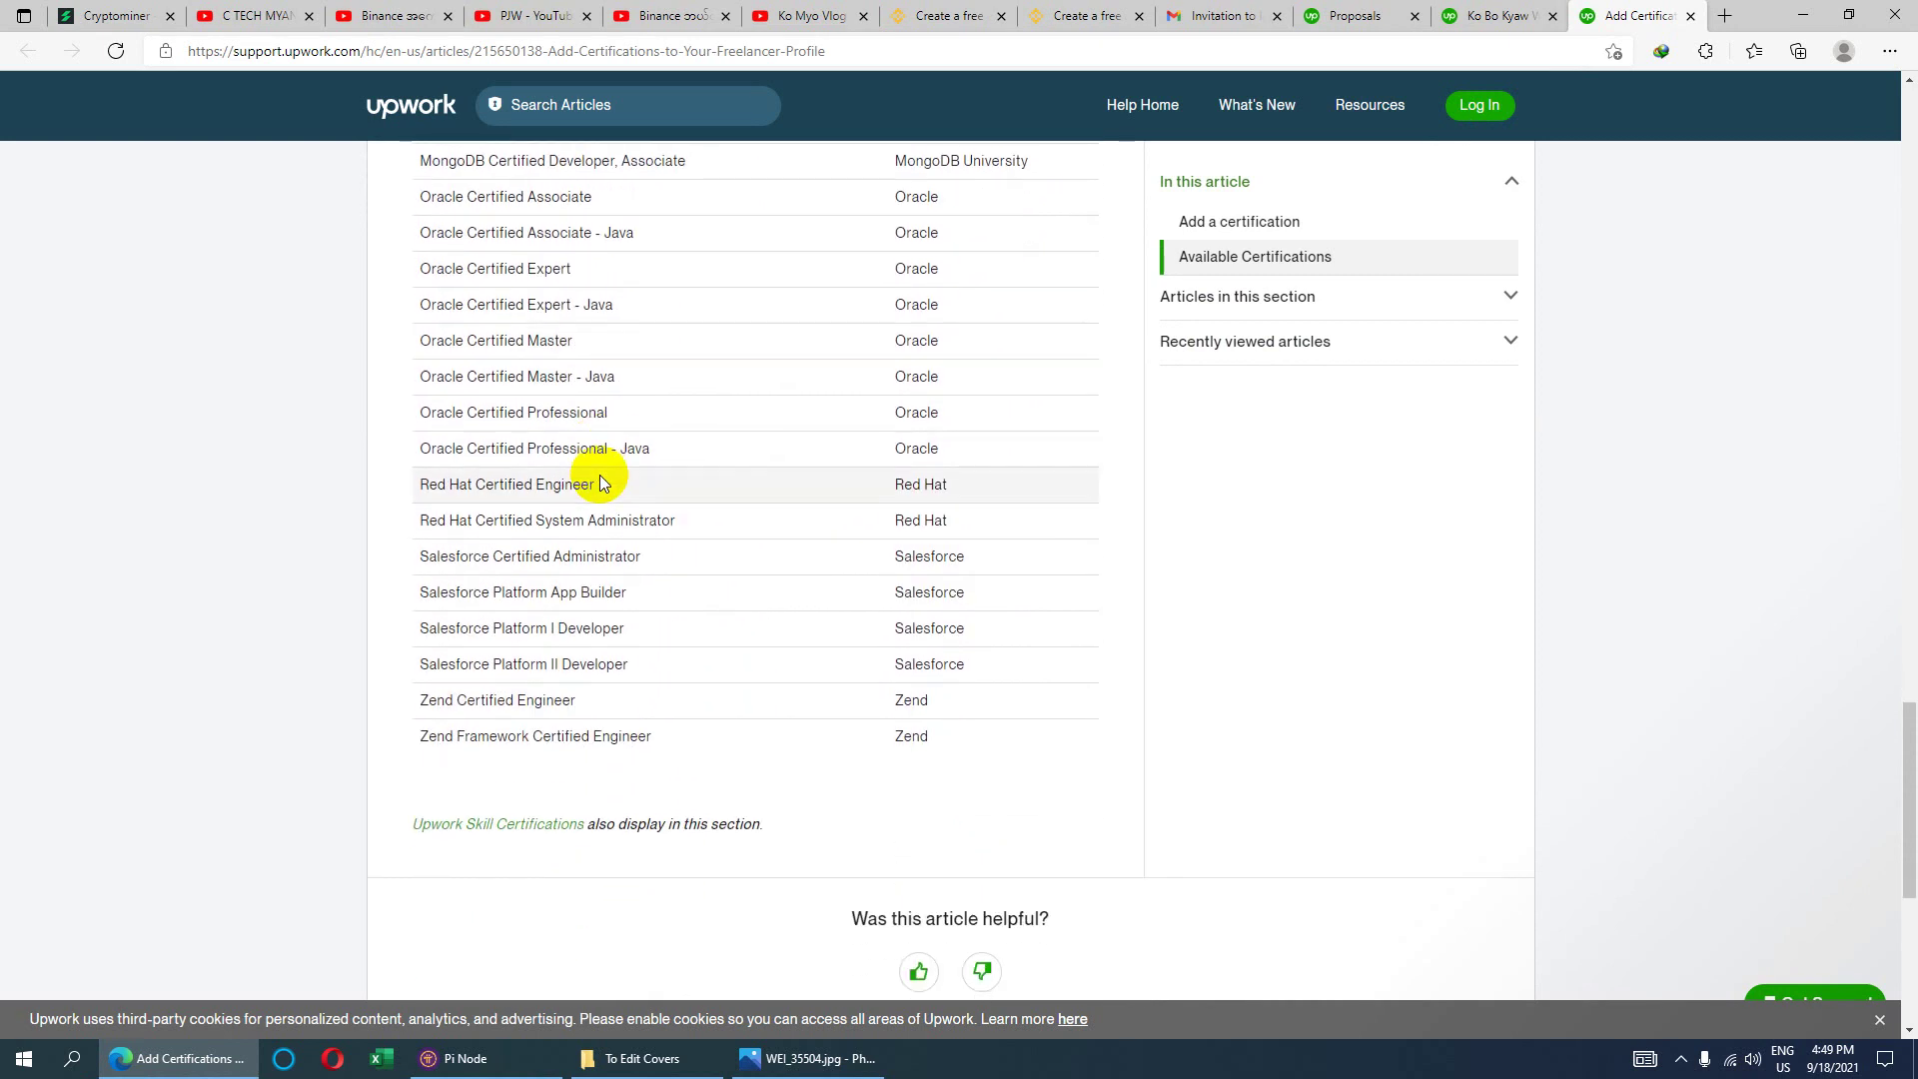
scroll(599, 476, up, 20)
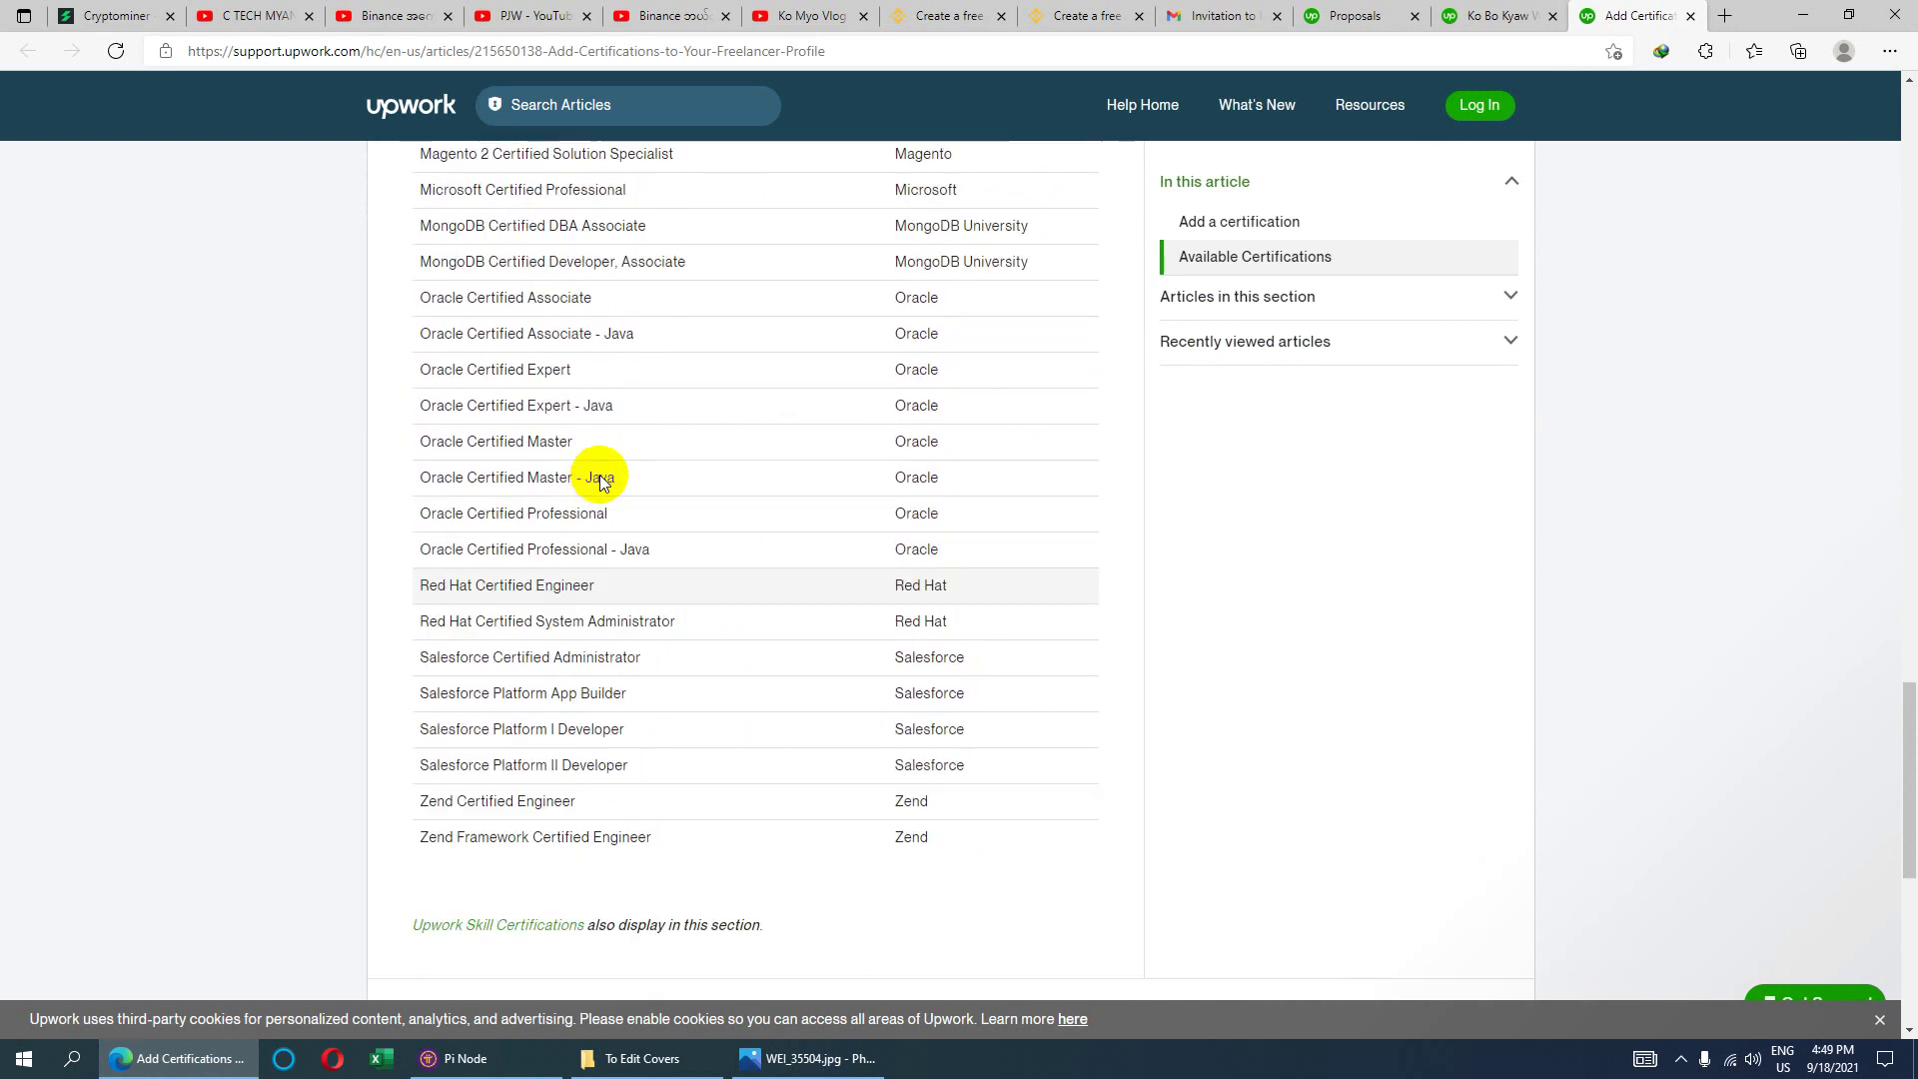
click(1691, 16)
click(750, 625)
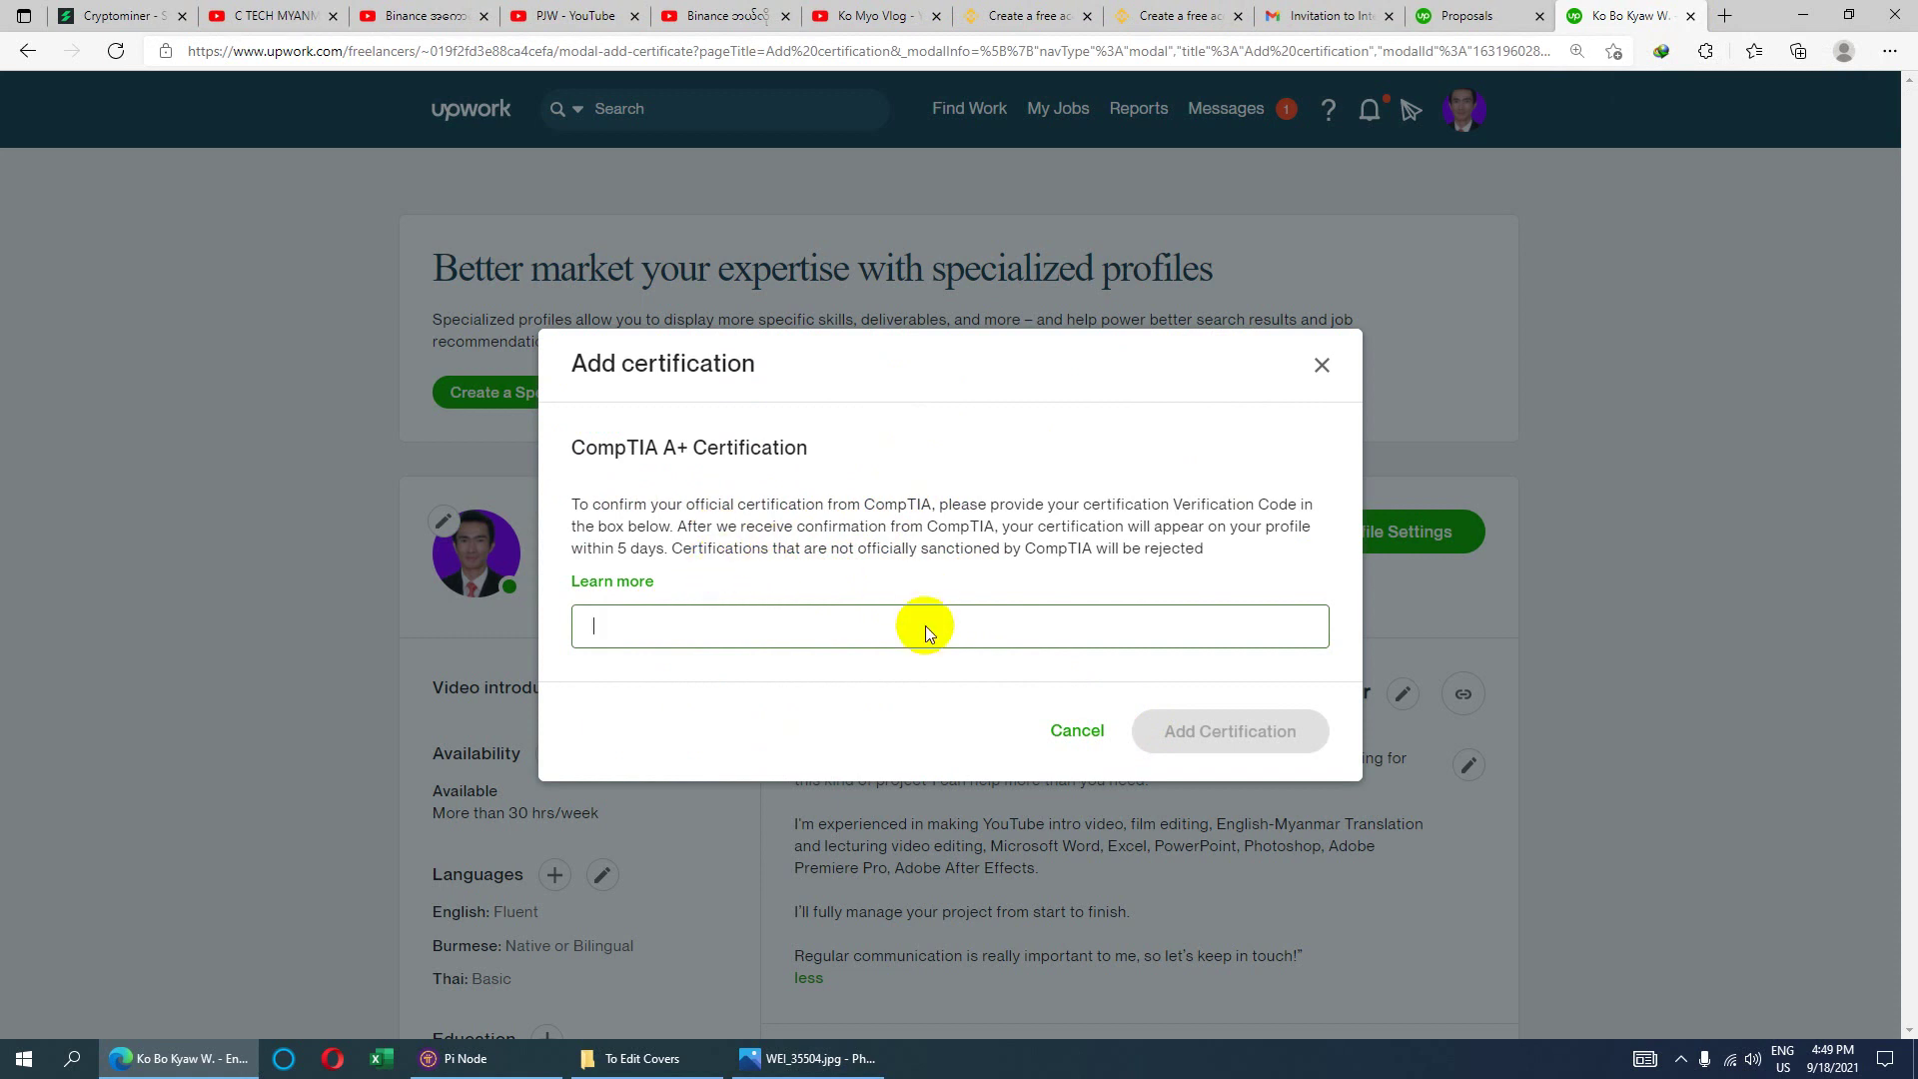
- Switch to File Explorer, go to the My Certificates folder inside My Certificate, and open the Adobe Photoshop certificate image
click(643, 1058)
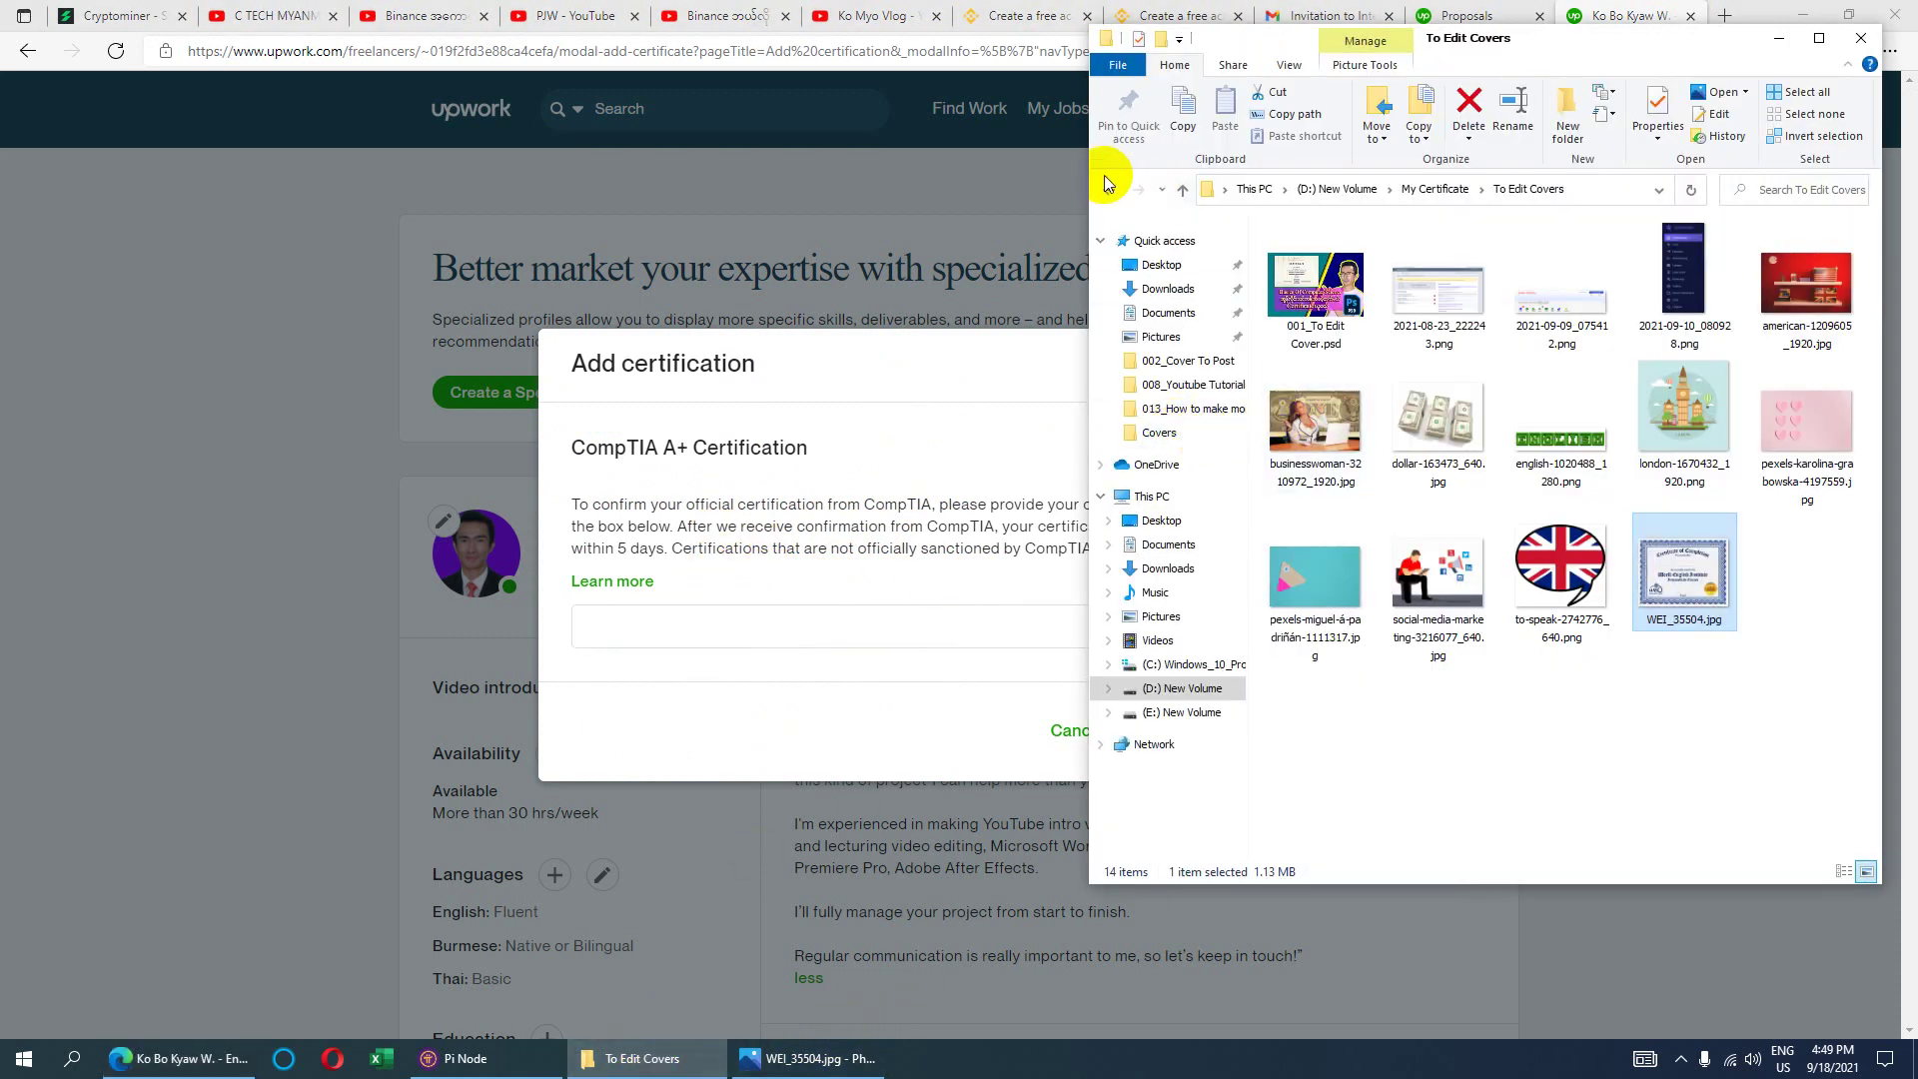
click(1108, 189)
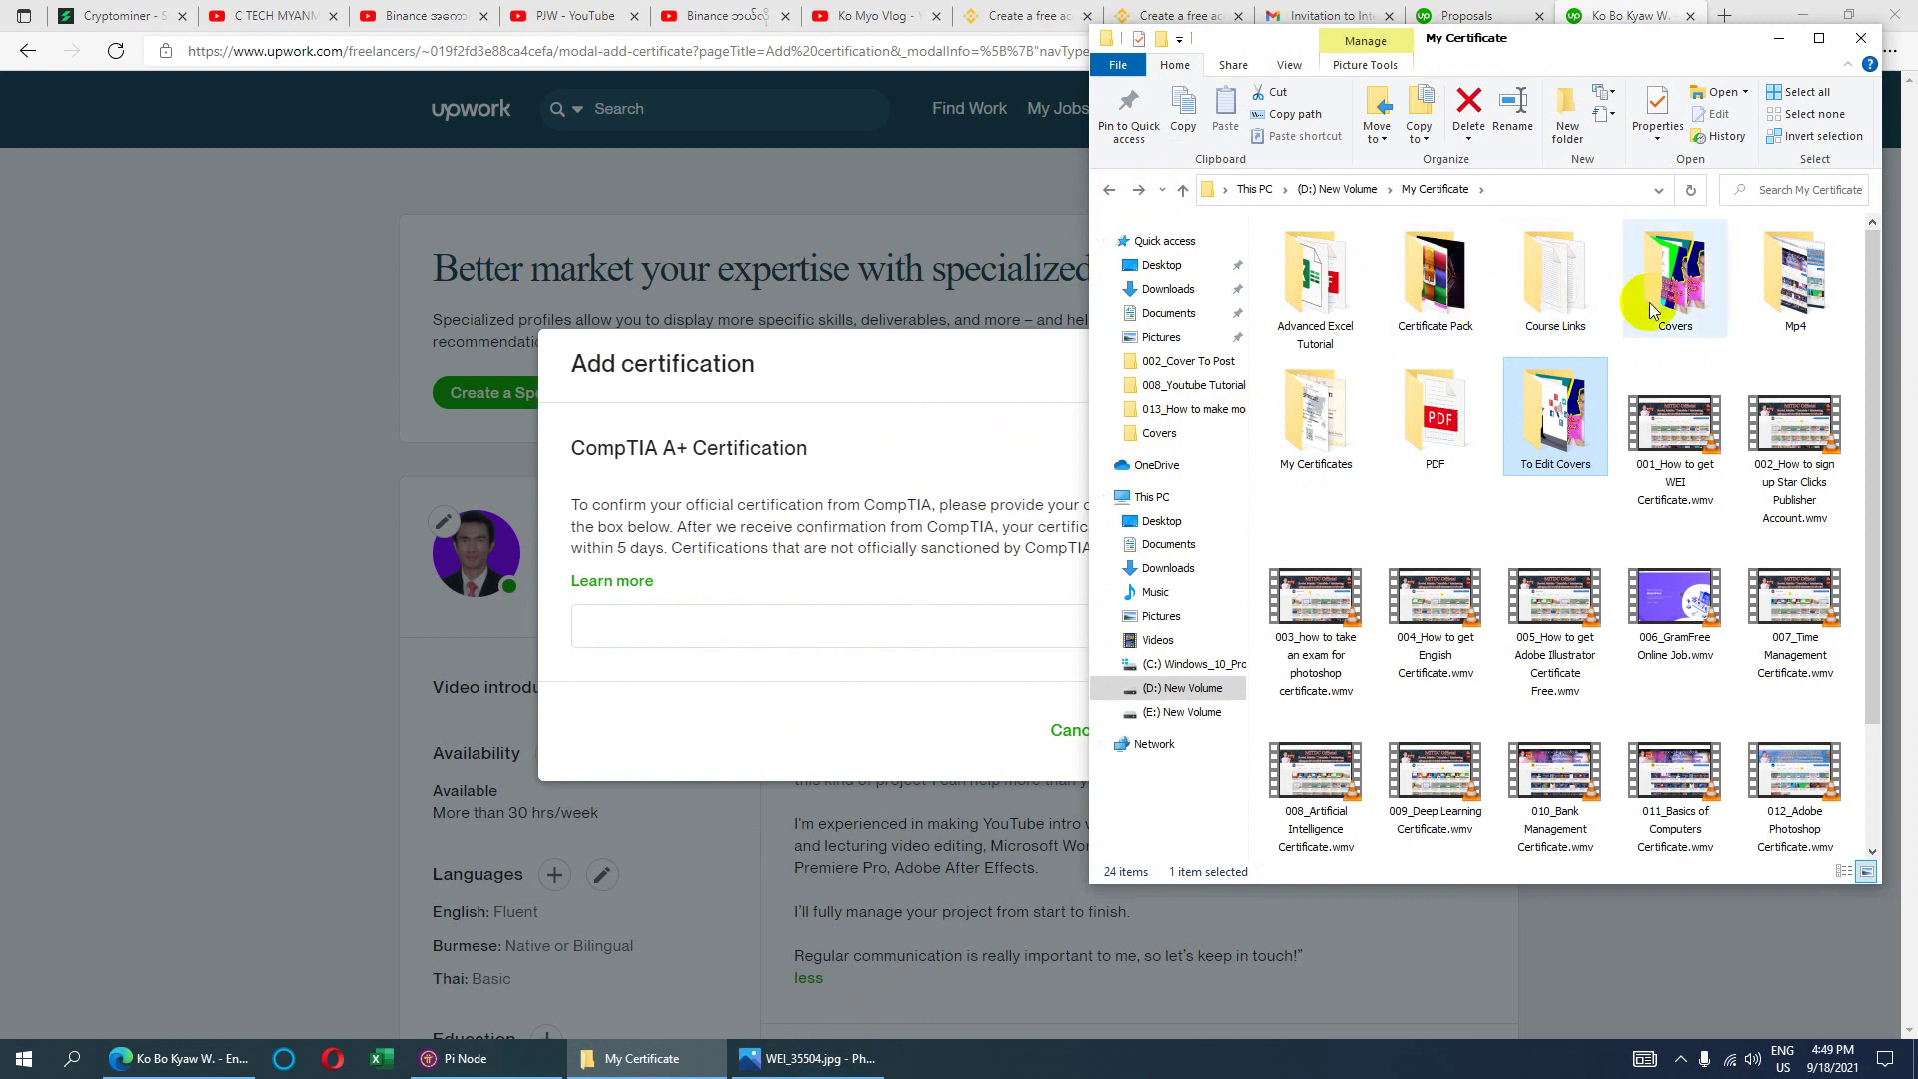
click(1689, 261)
double_click(1315, 417)
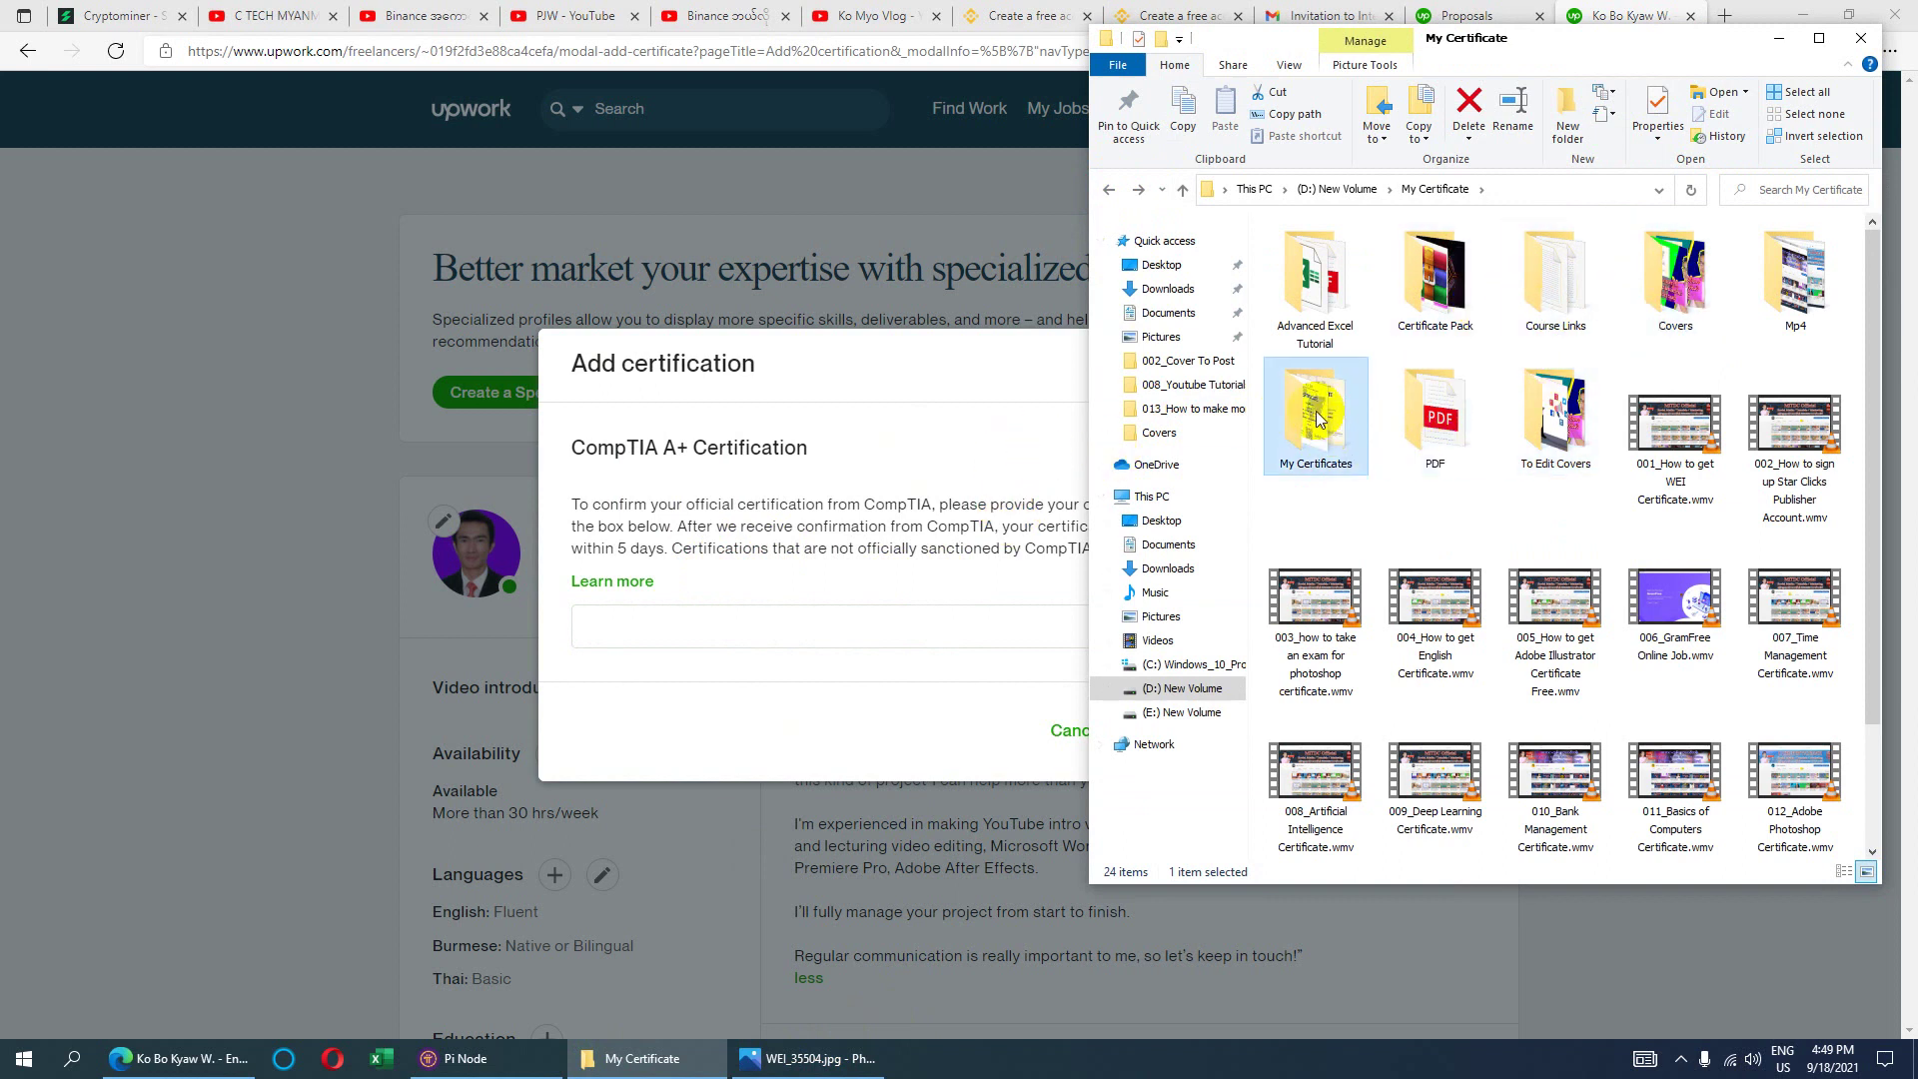
double_click(1329, 288)
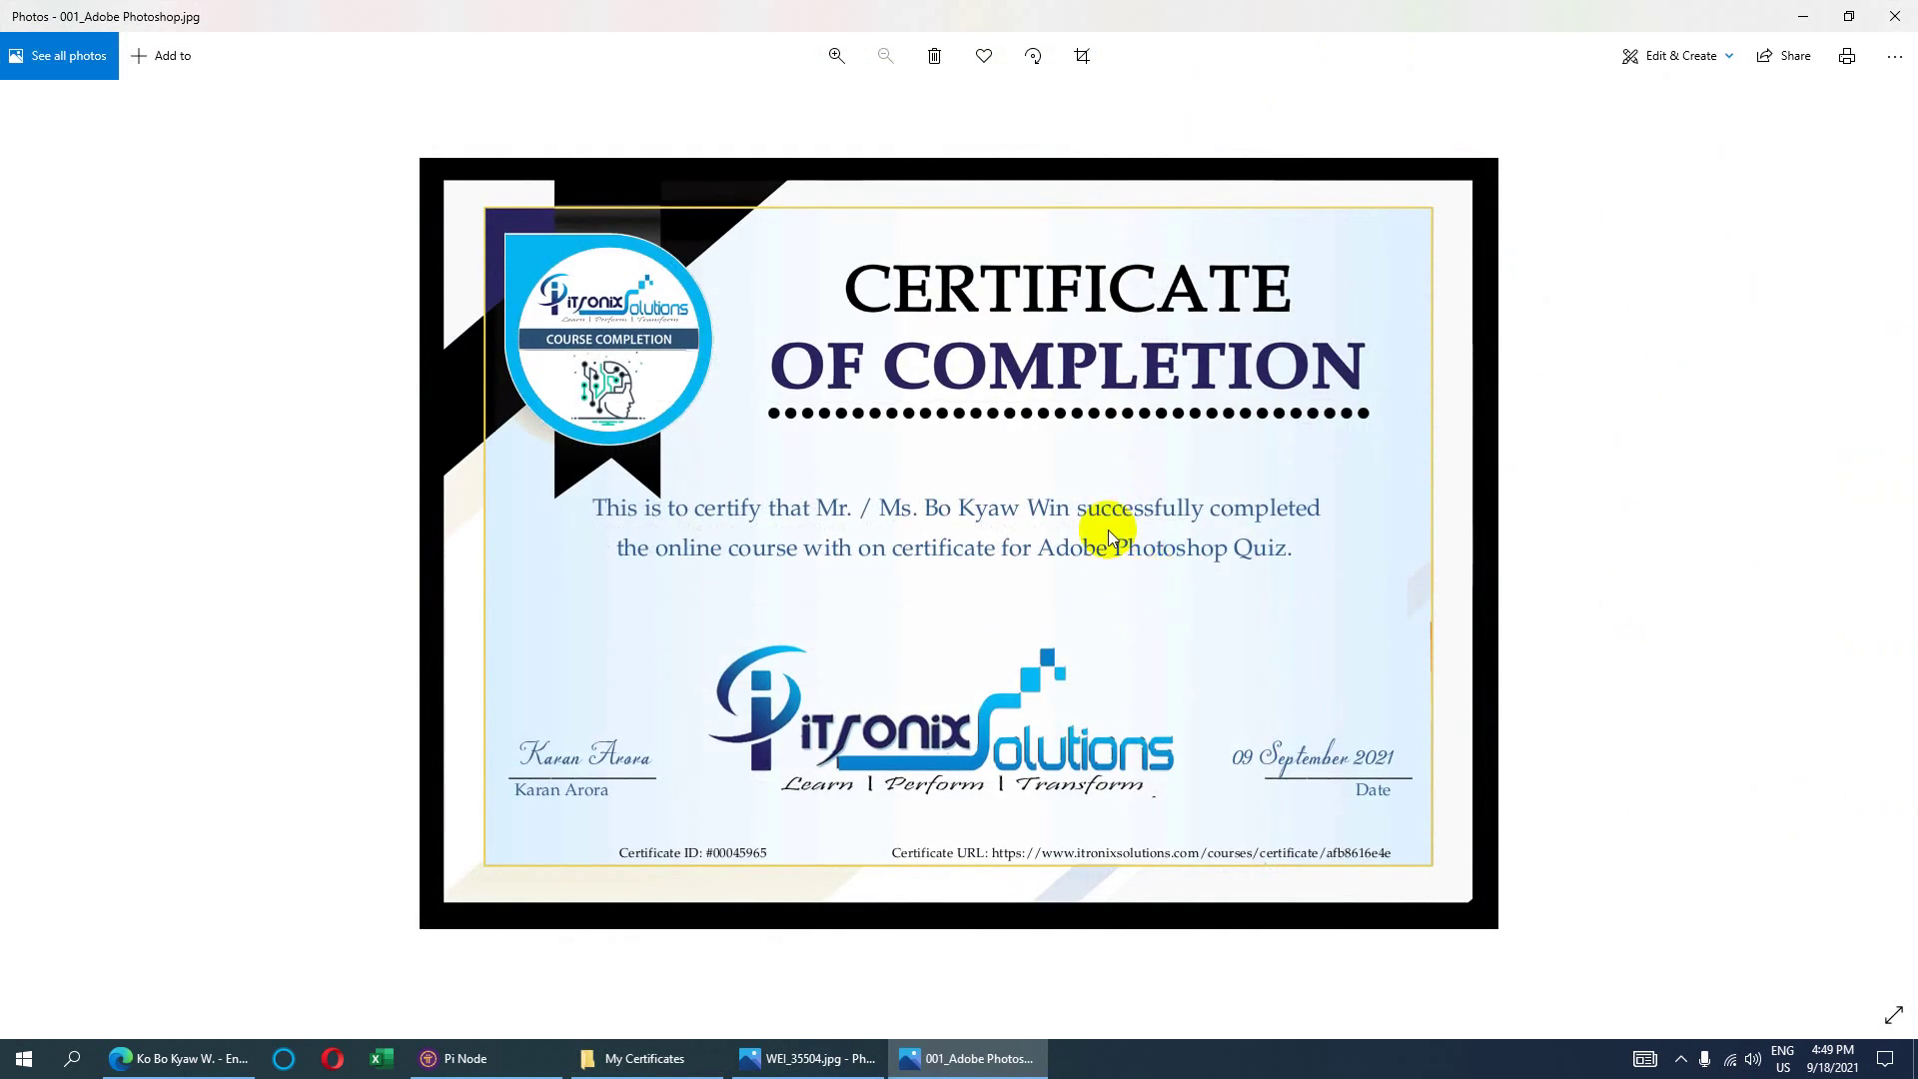
- Look through the saved certificate images from Artificial Intelligence to the Adobe InDesign course
key(Right)
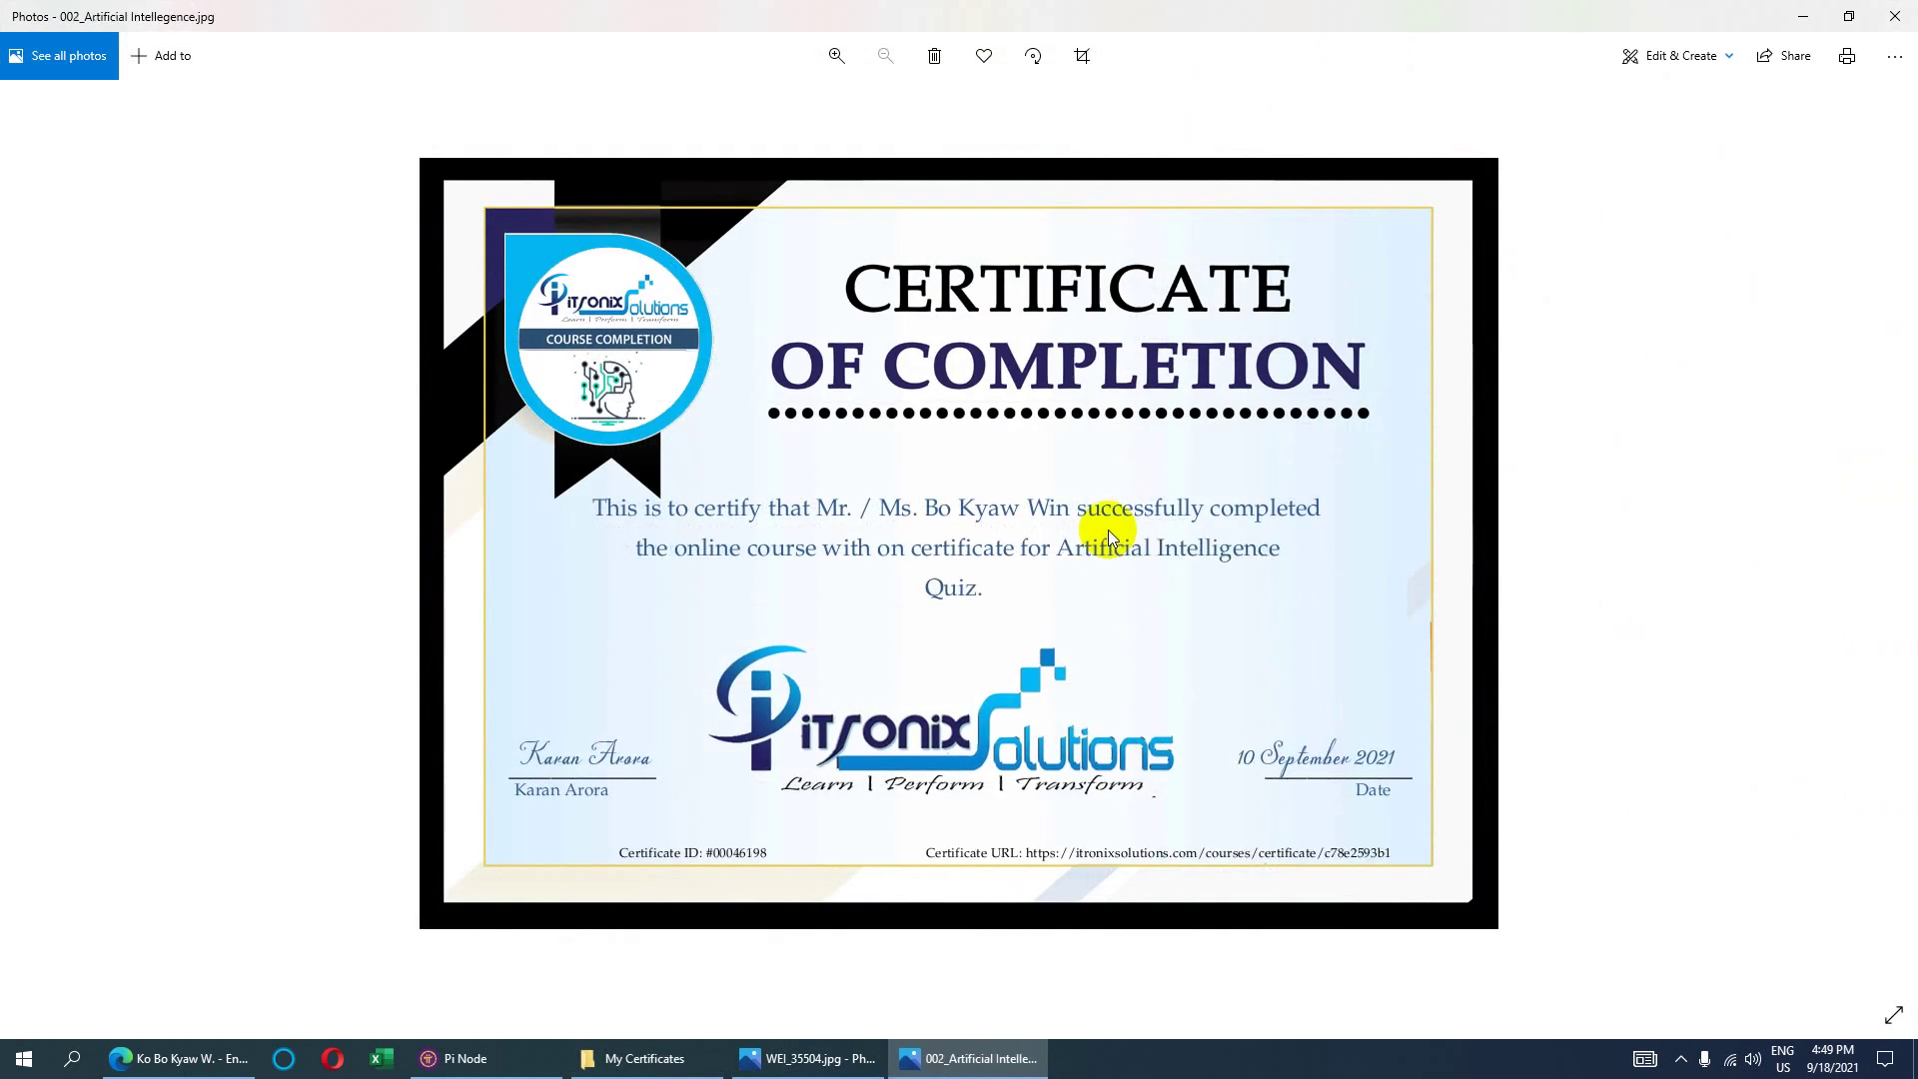
key(Right)
key(Right)
key(Right)
key(Right)
key(Right)
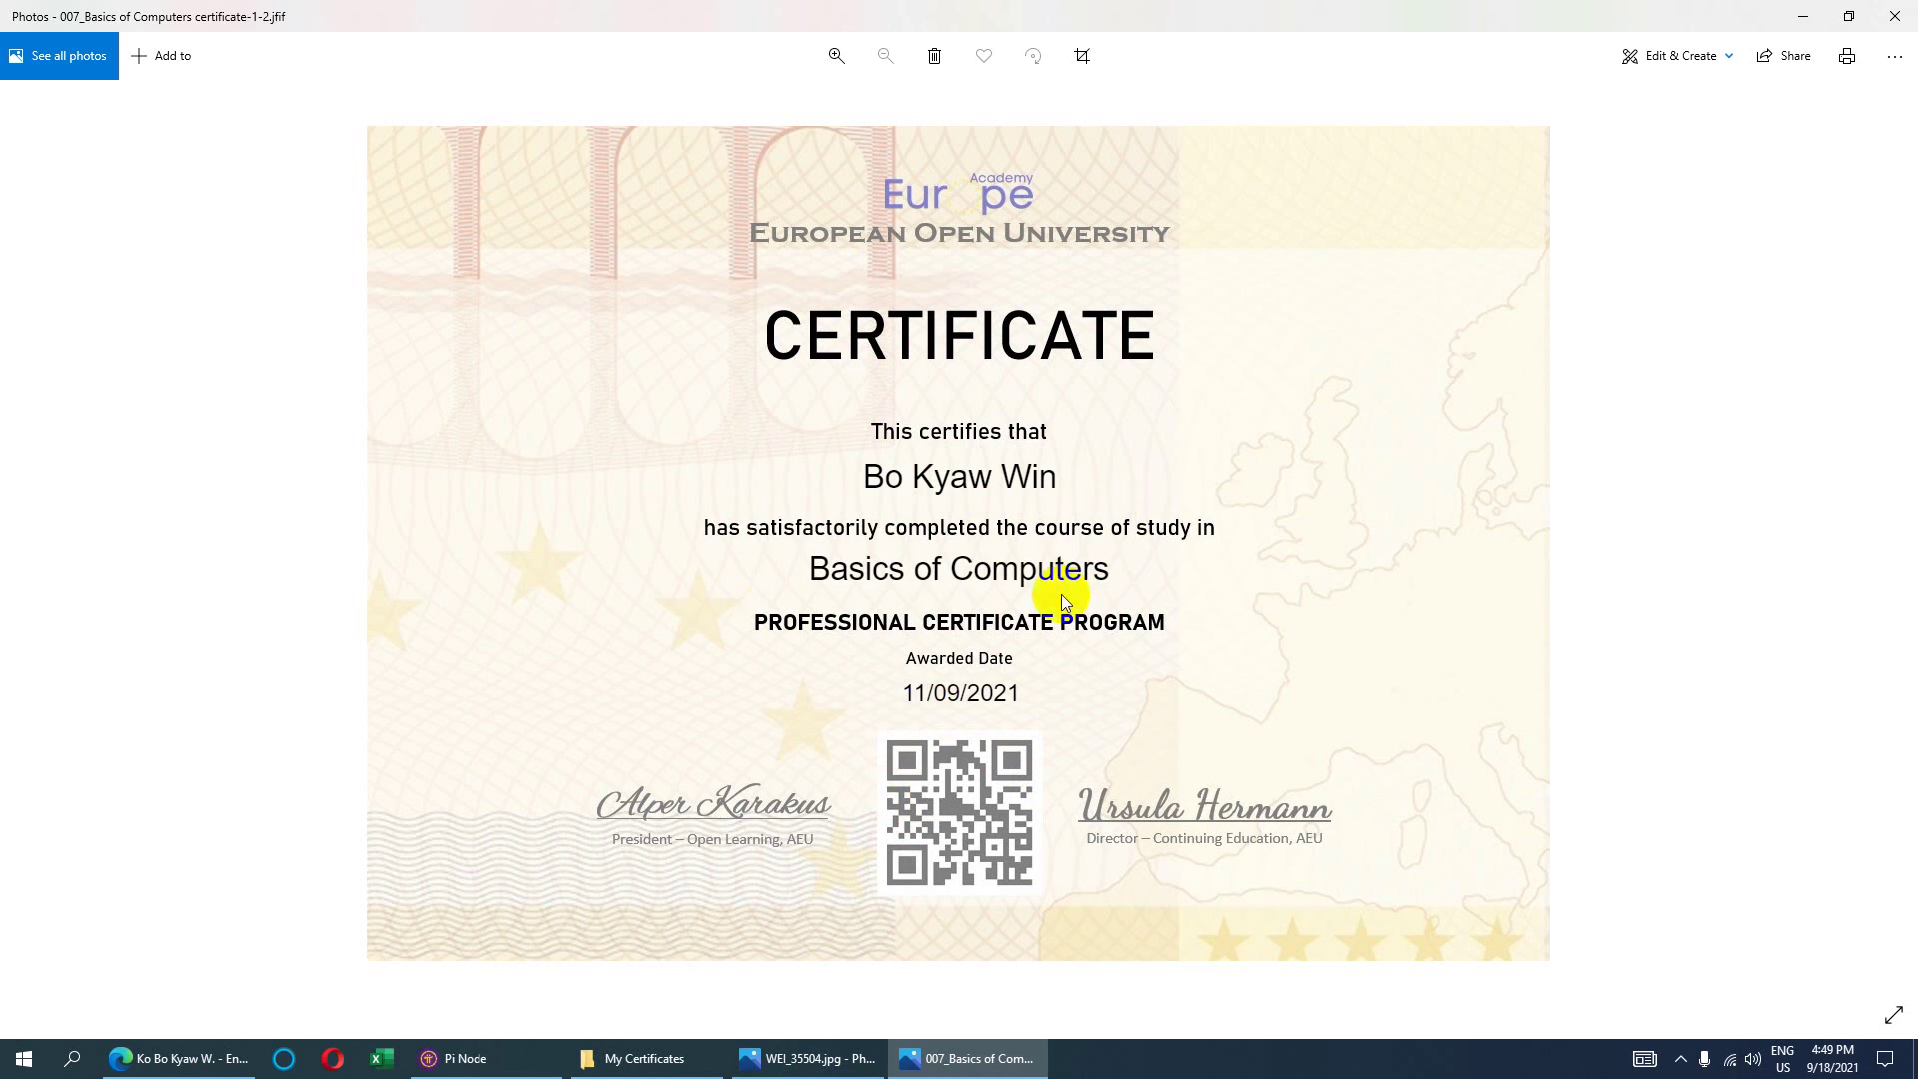
key(Right)
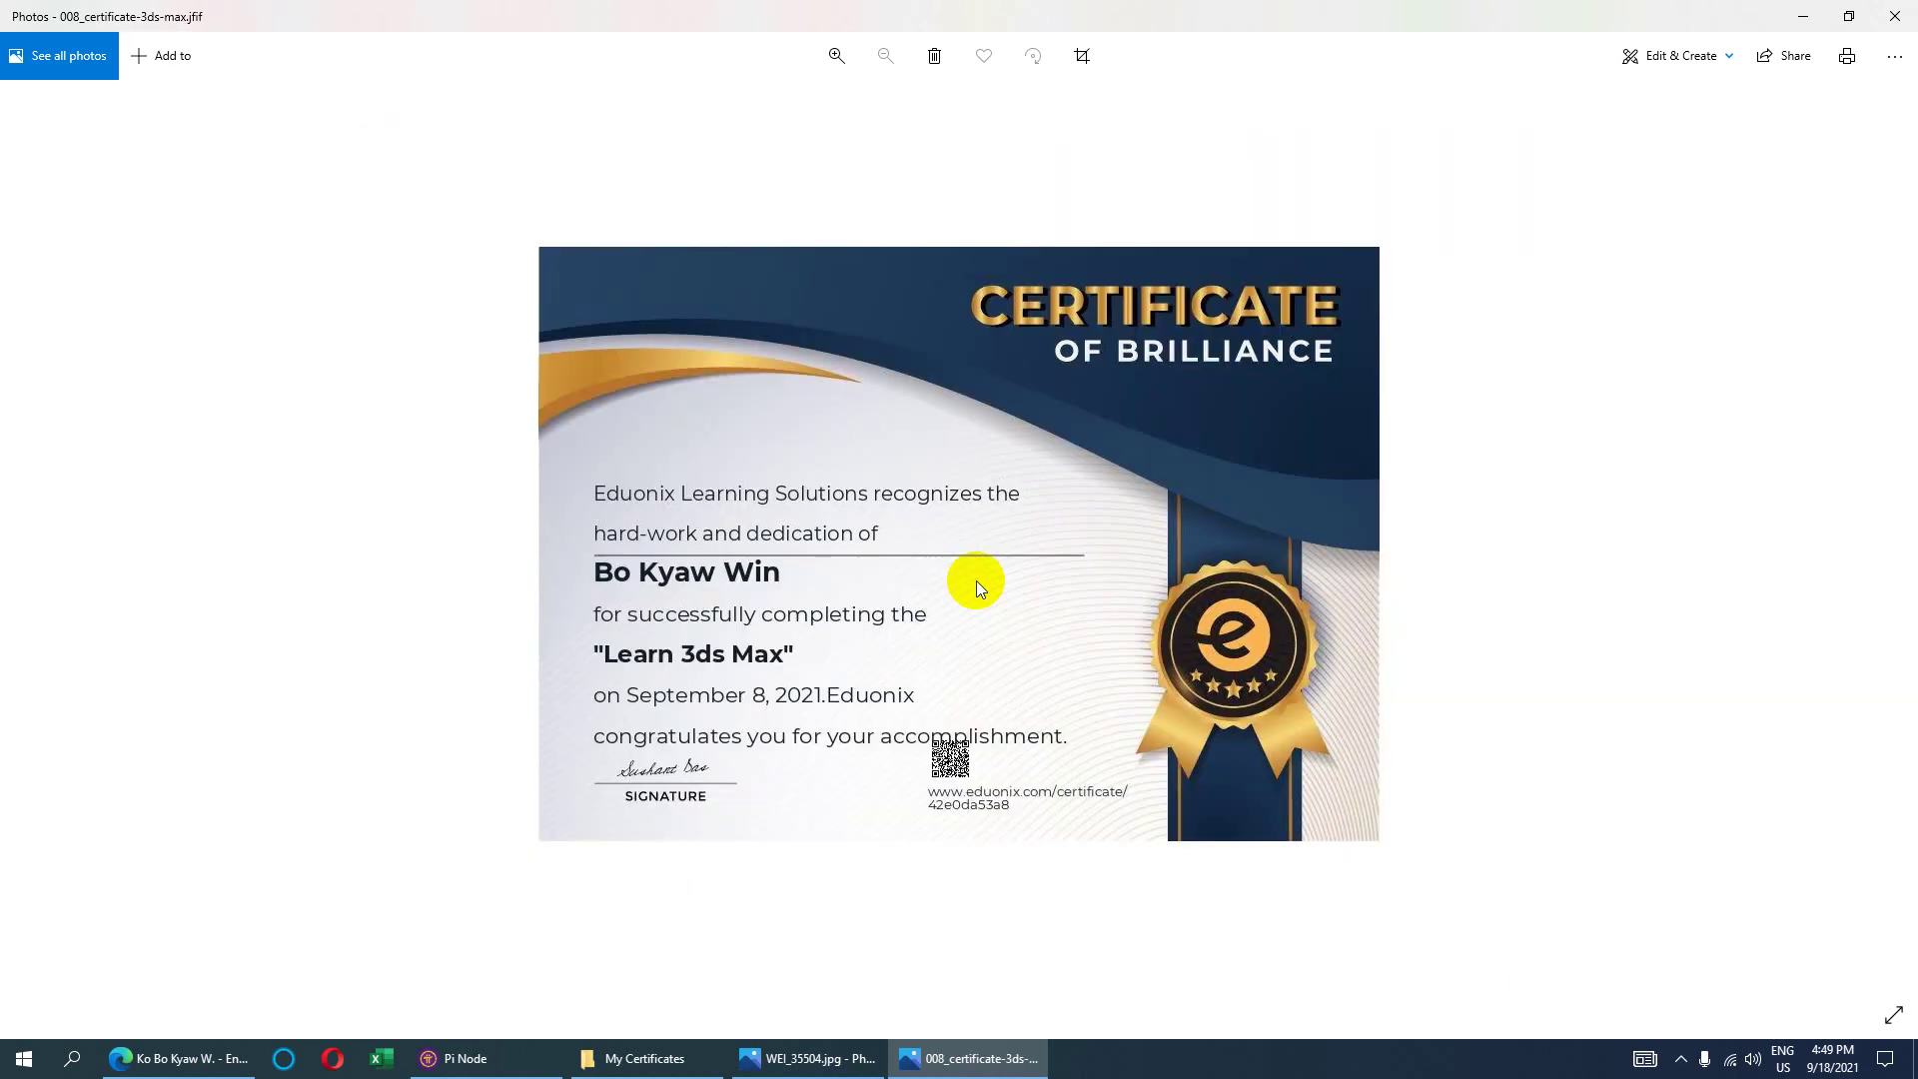
key(Right)
key(Right)
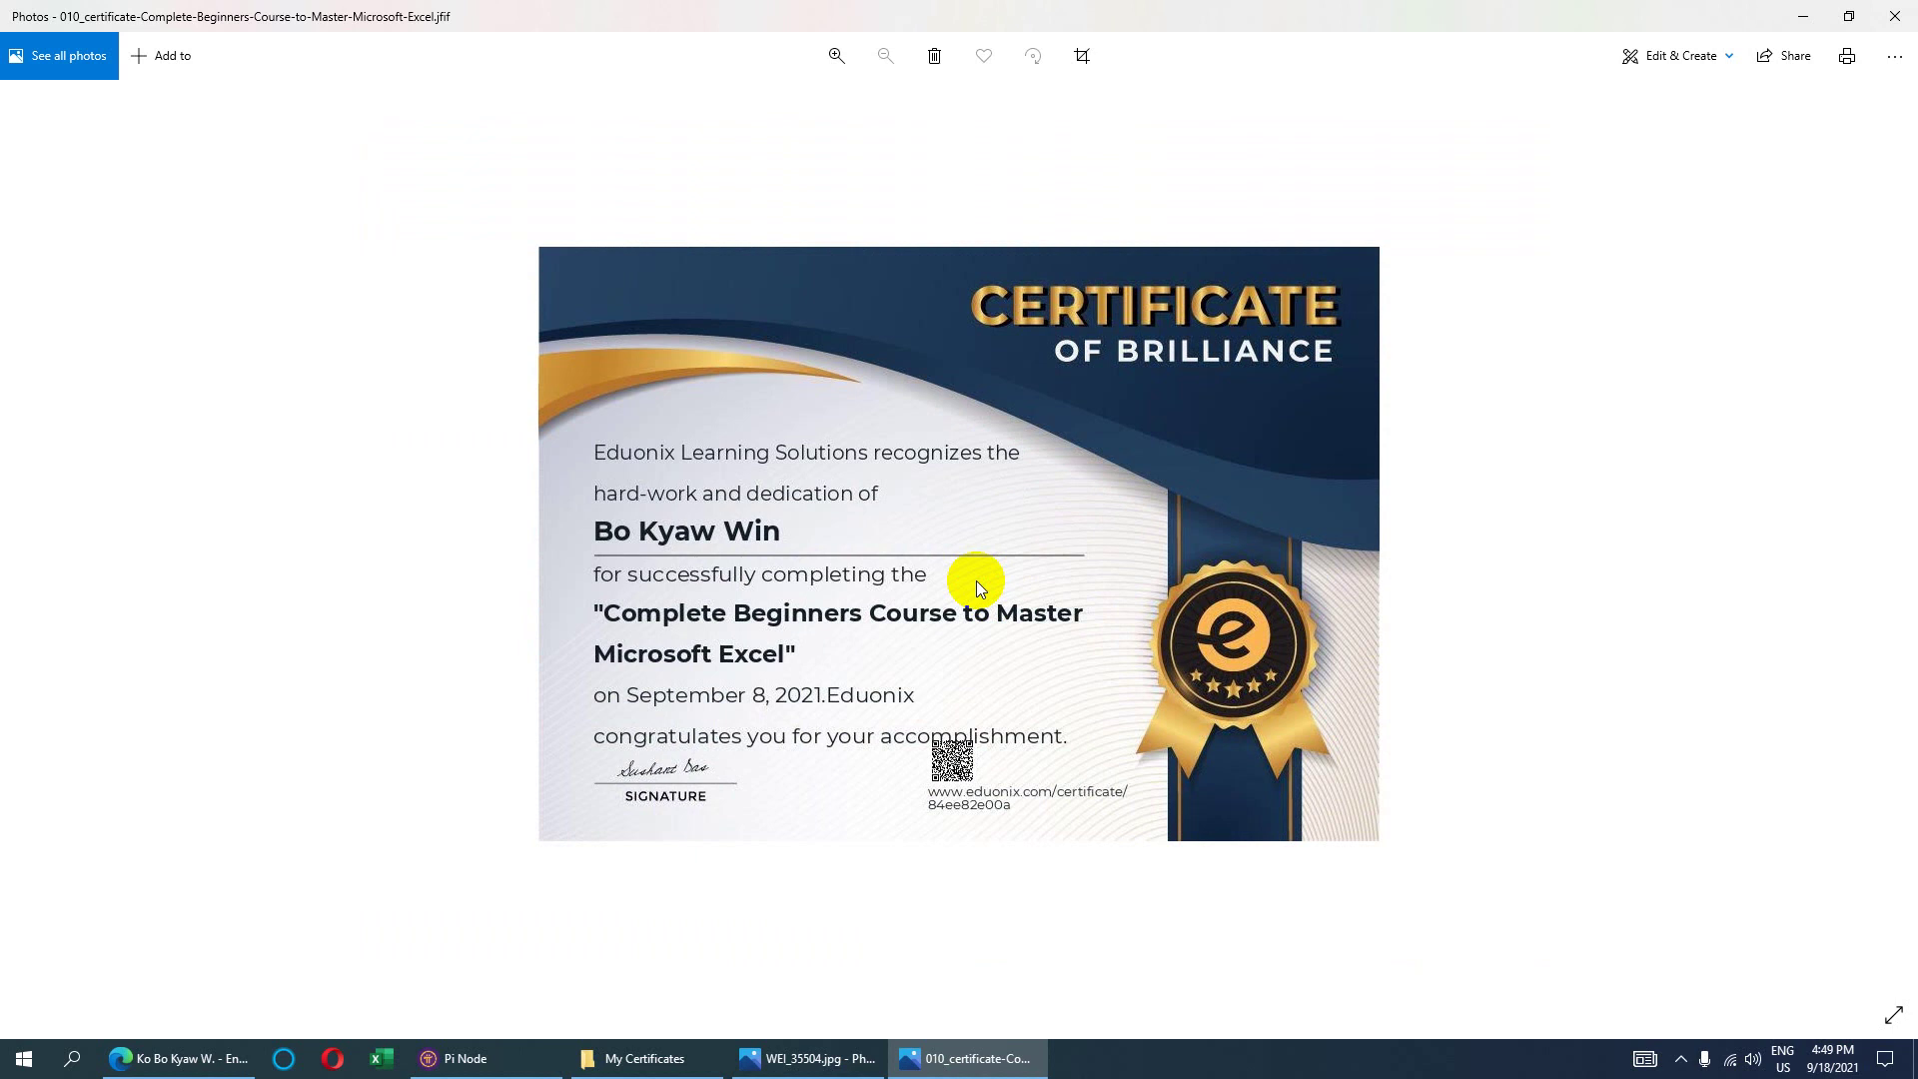
key(Right)
key(Right)
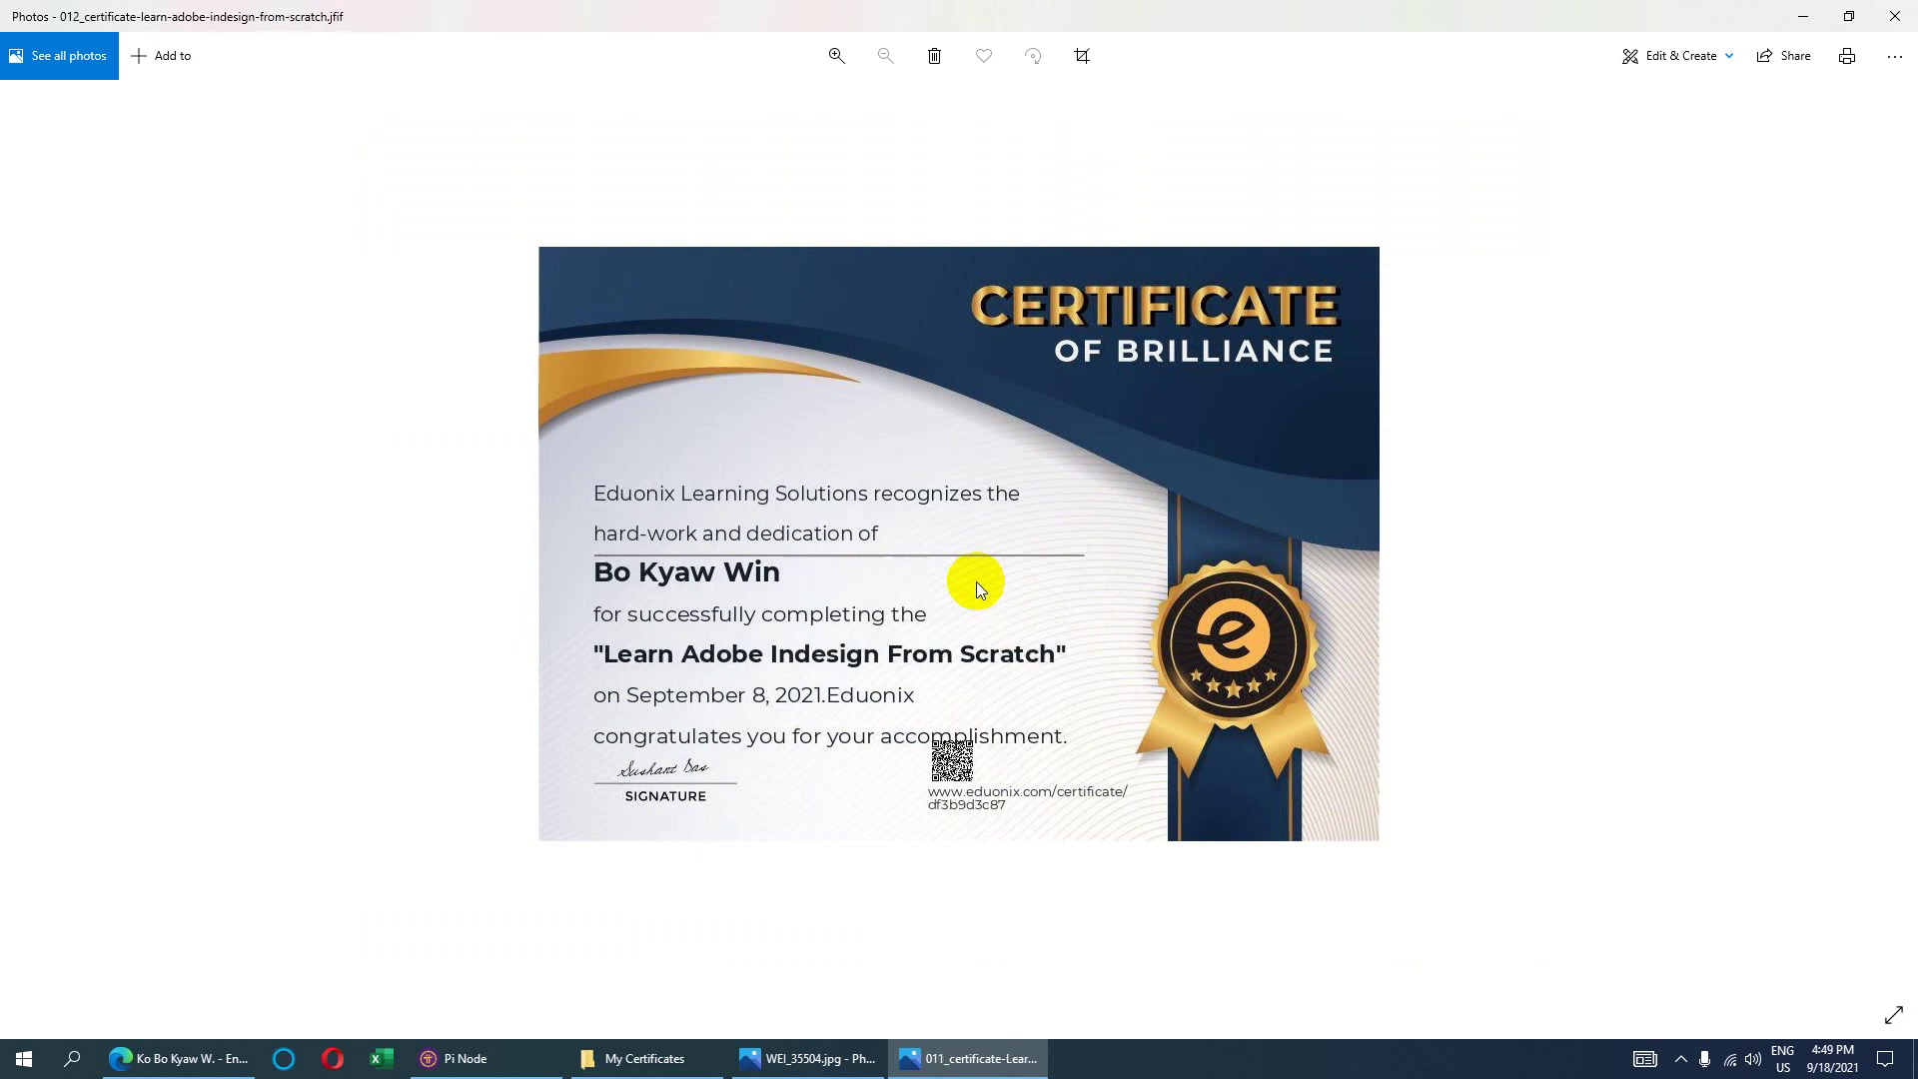
- Close the certificate viewer, return to the Upwork profile in the browser, and cancel the CompTIA A+ certification form
click(1895, 17)
click(835, 379)
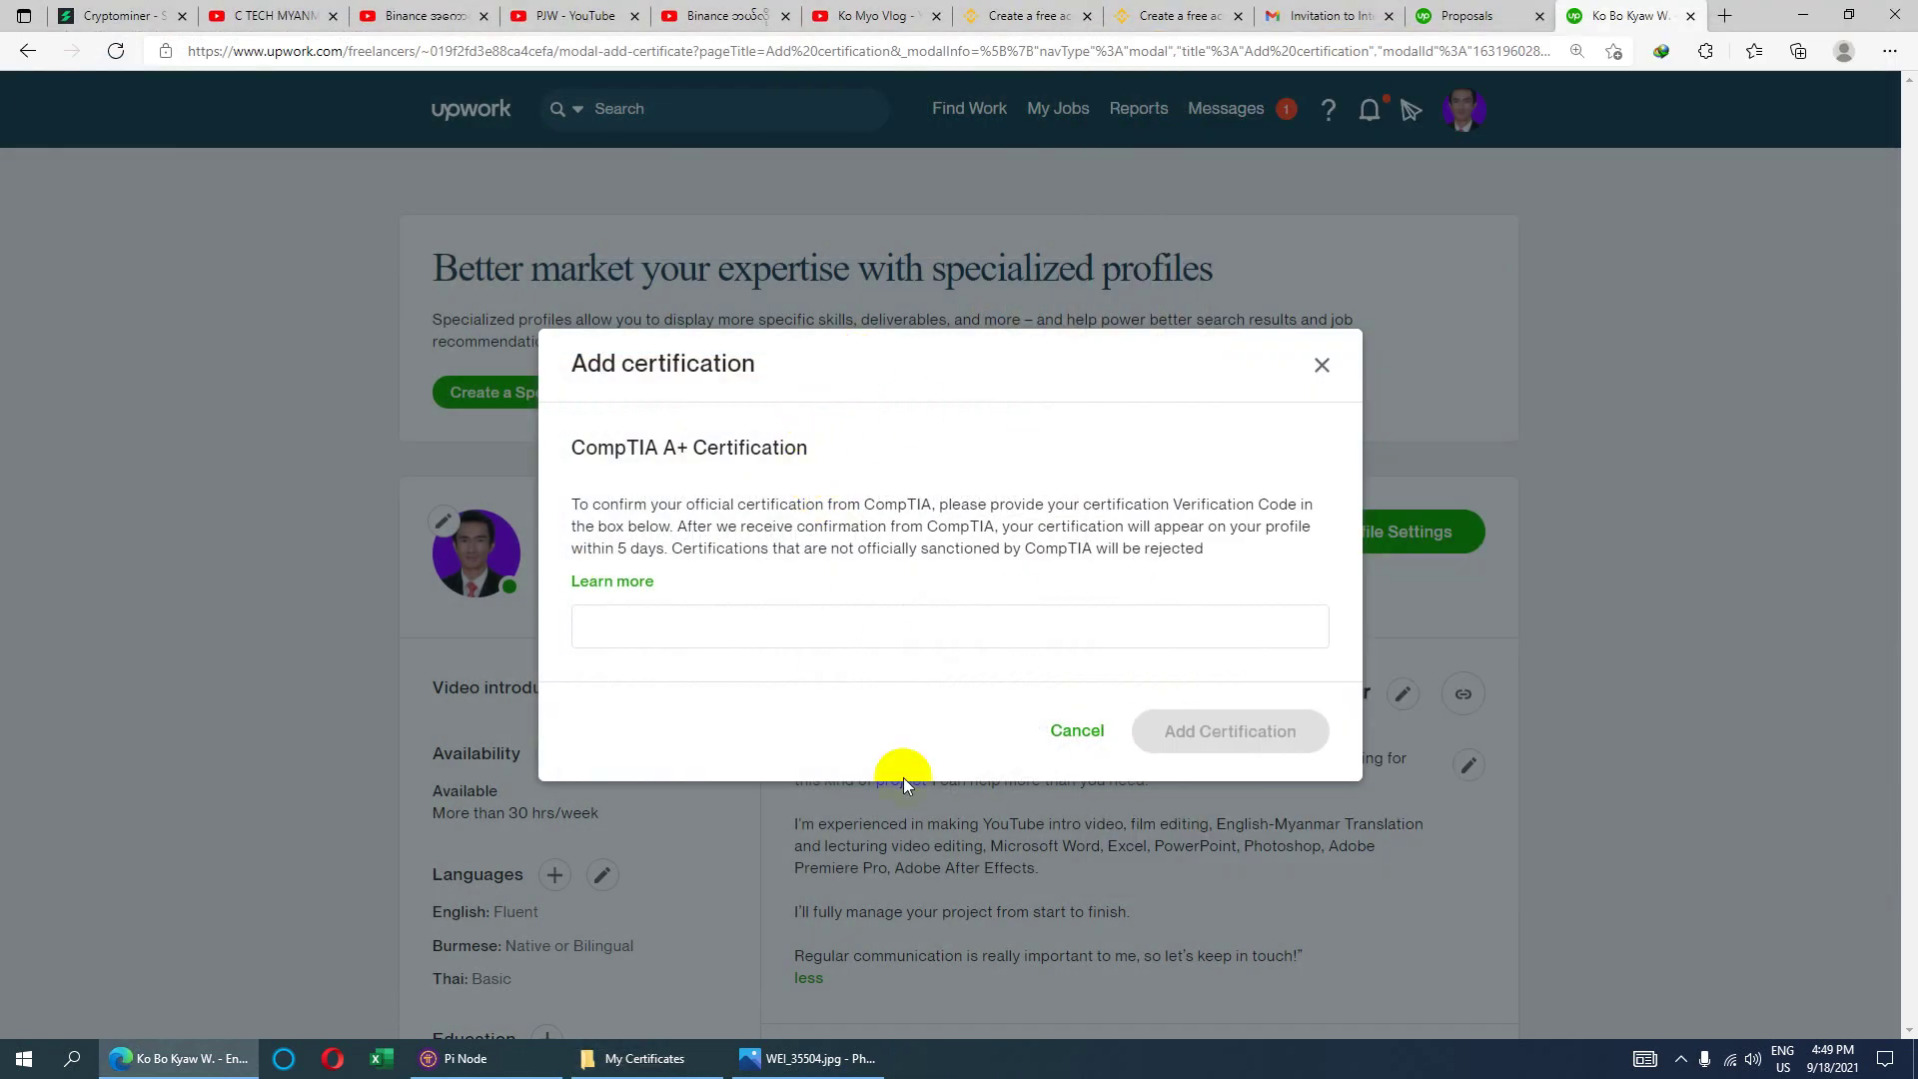
click(1076, 730)
- Check which client details a testimonial request requires and close the request form without sending it
scroll(884, 700, down, 7)
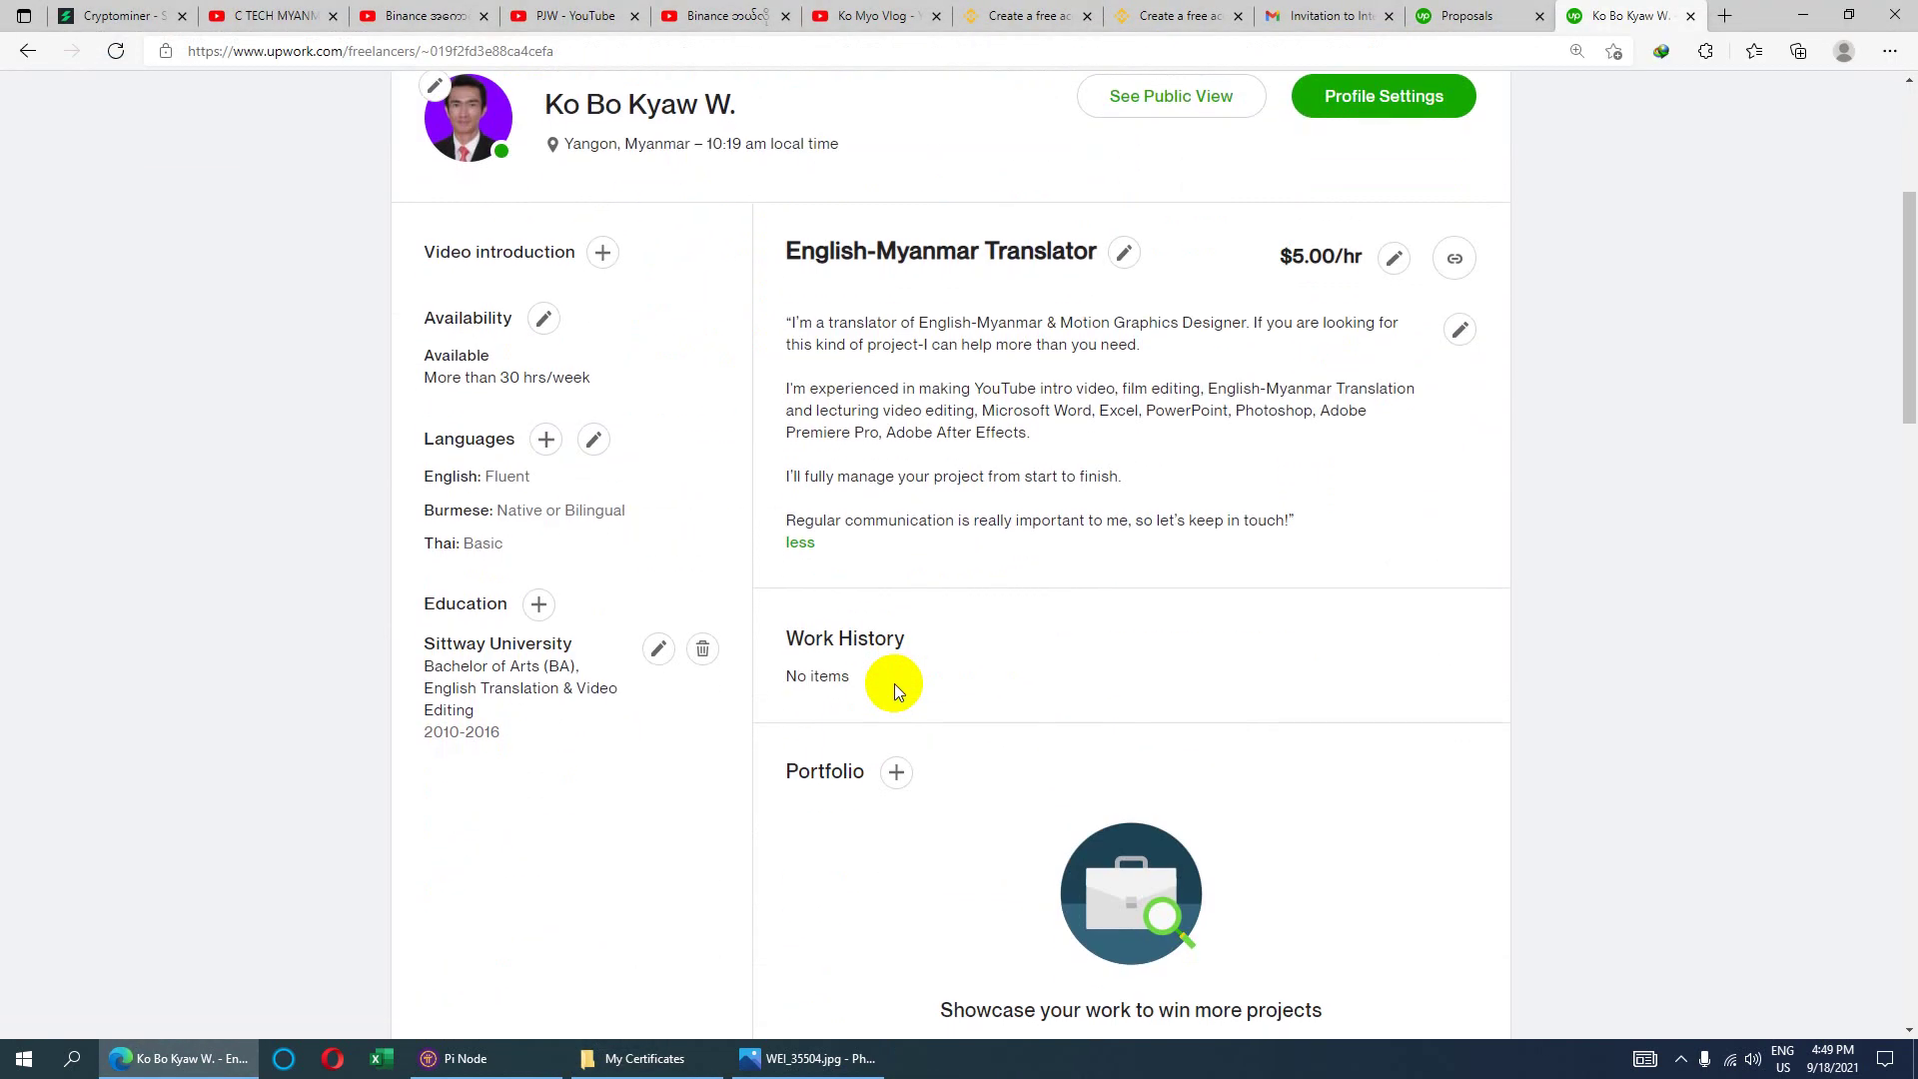
scroll(887, 694, down, 12)
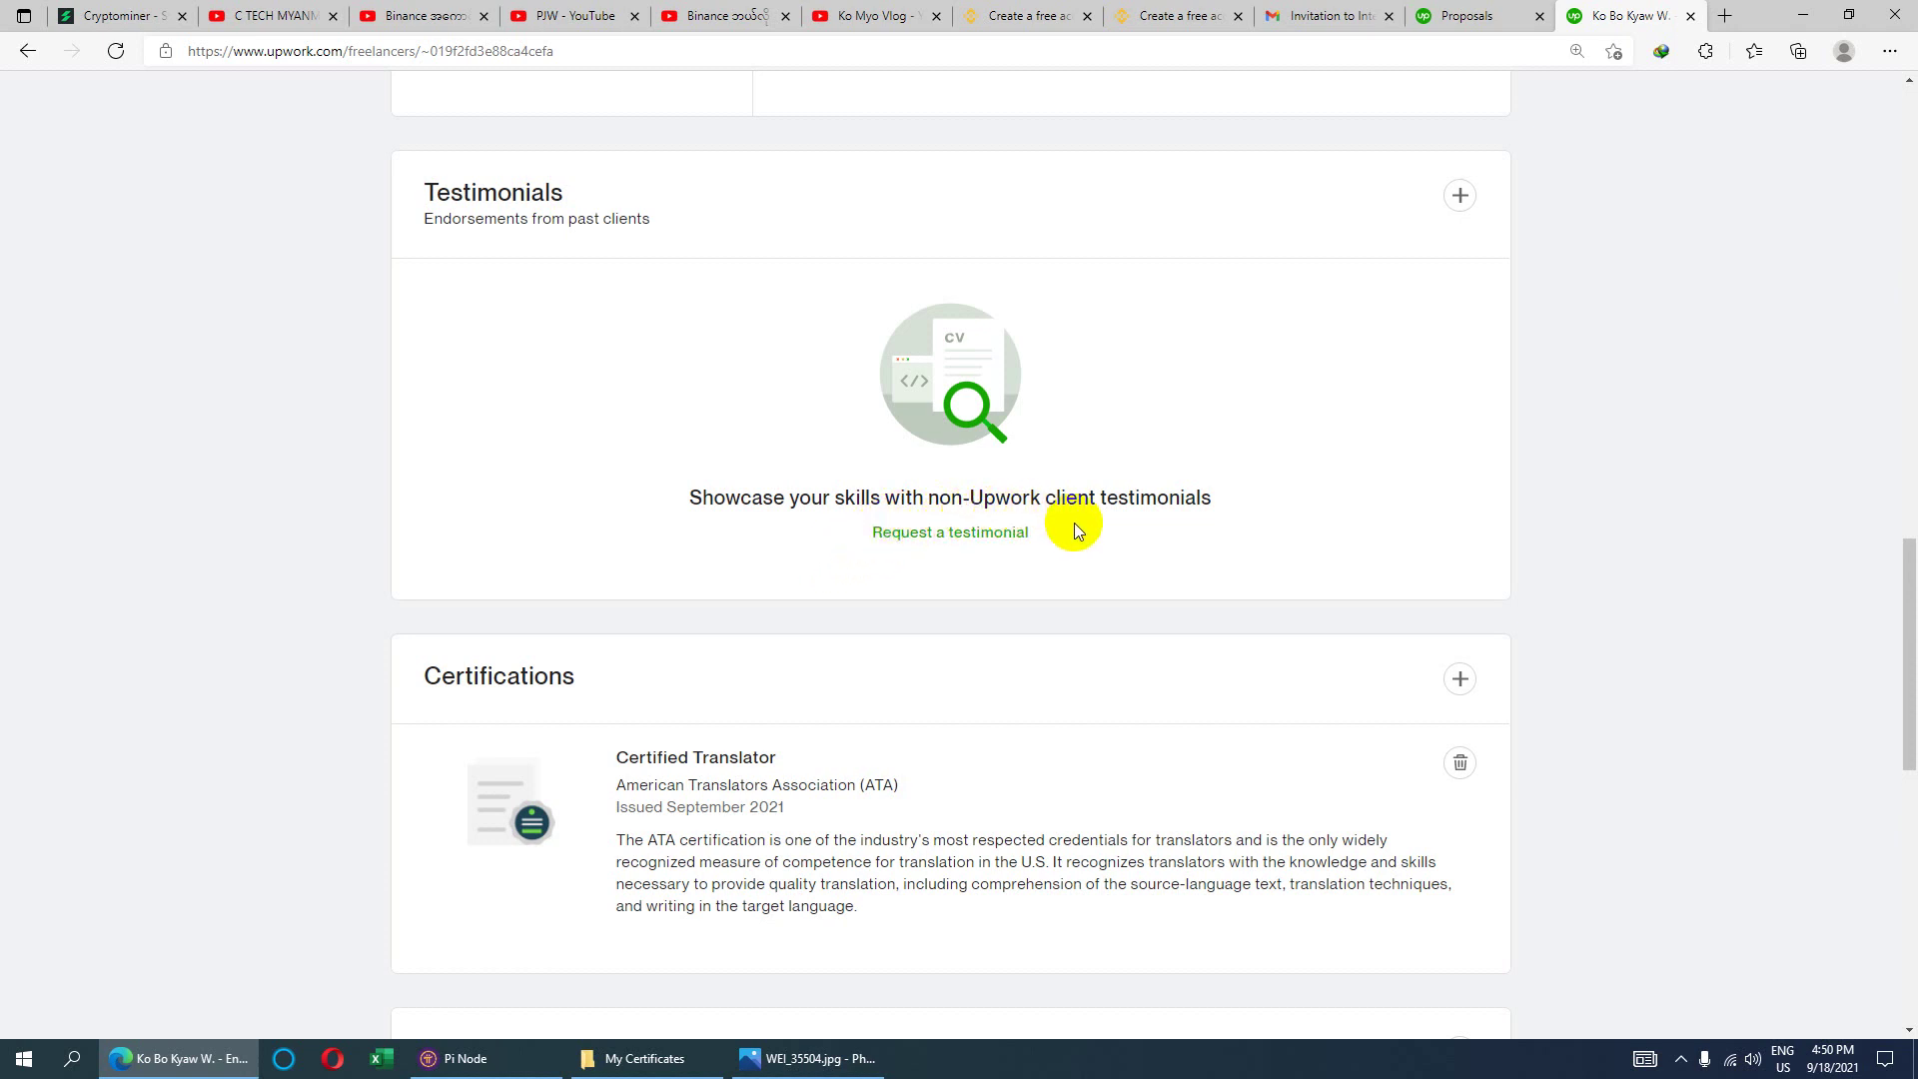
click(957, 532)
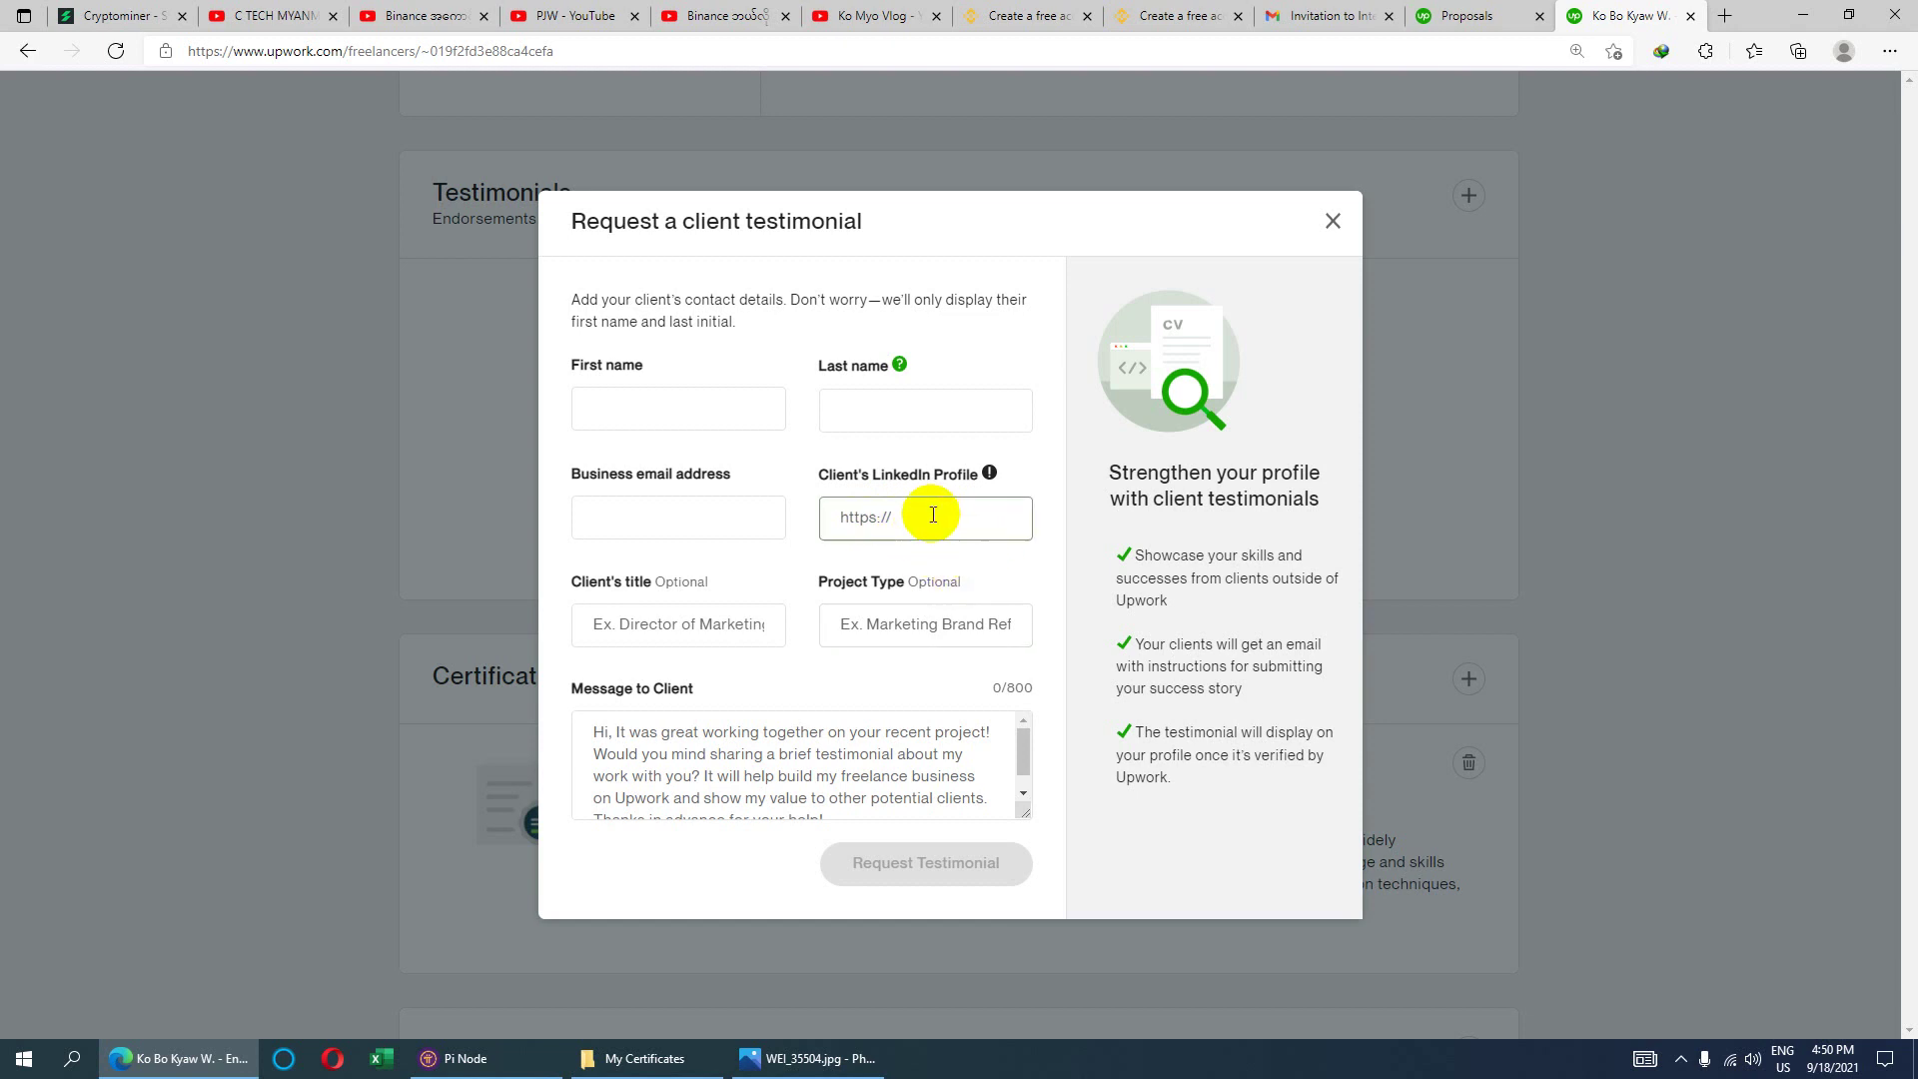
click(1332, 220)
- Review the profile's Certifications, Employment history and Other Experiences sections
scroll(826, 865, down, 1)
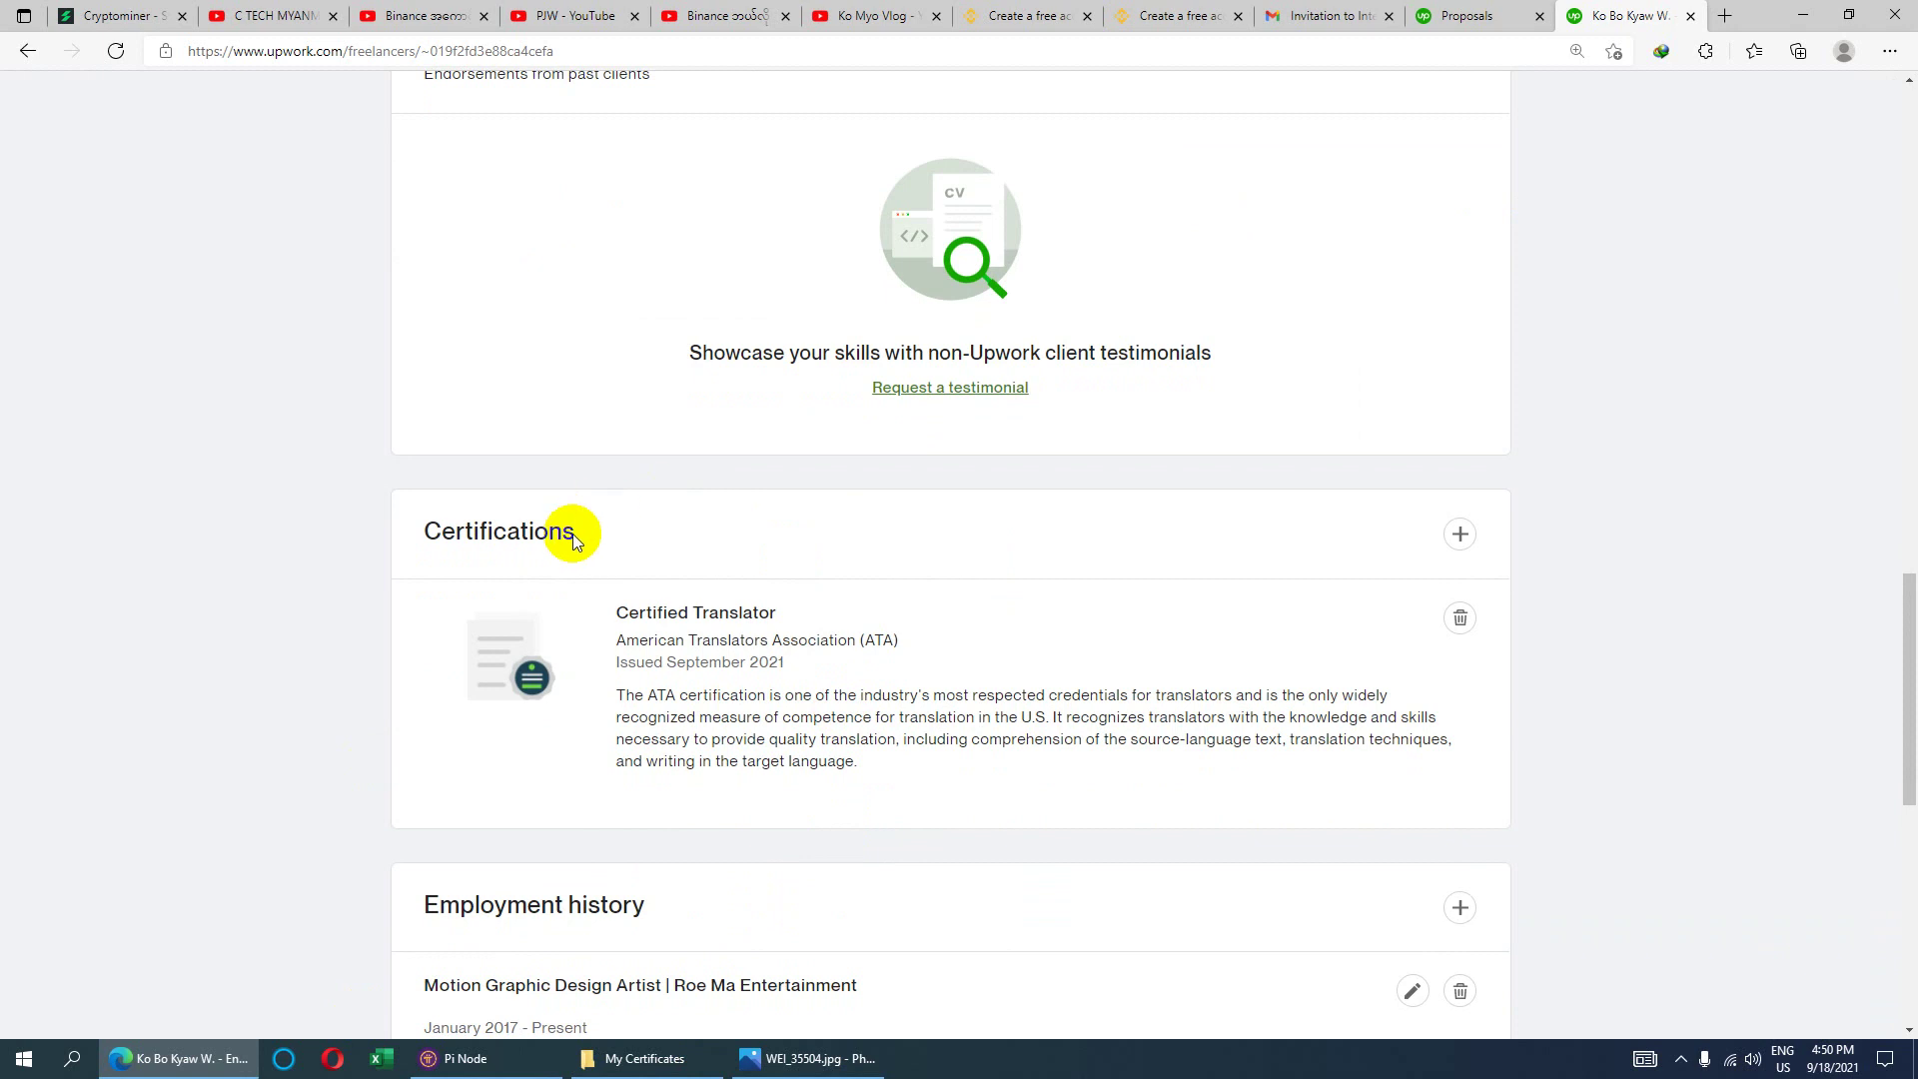
scroll(814, 698, down, 3)
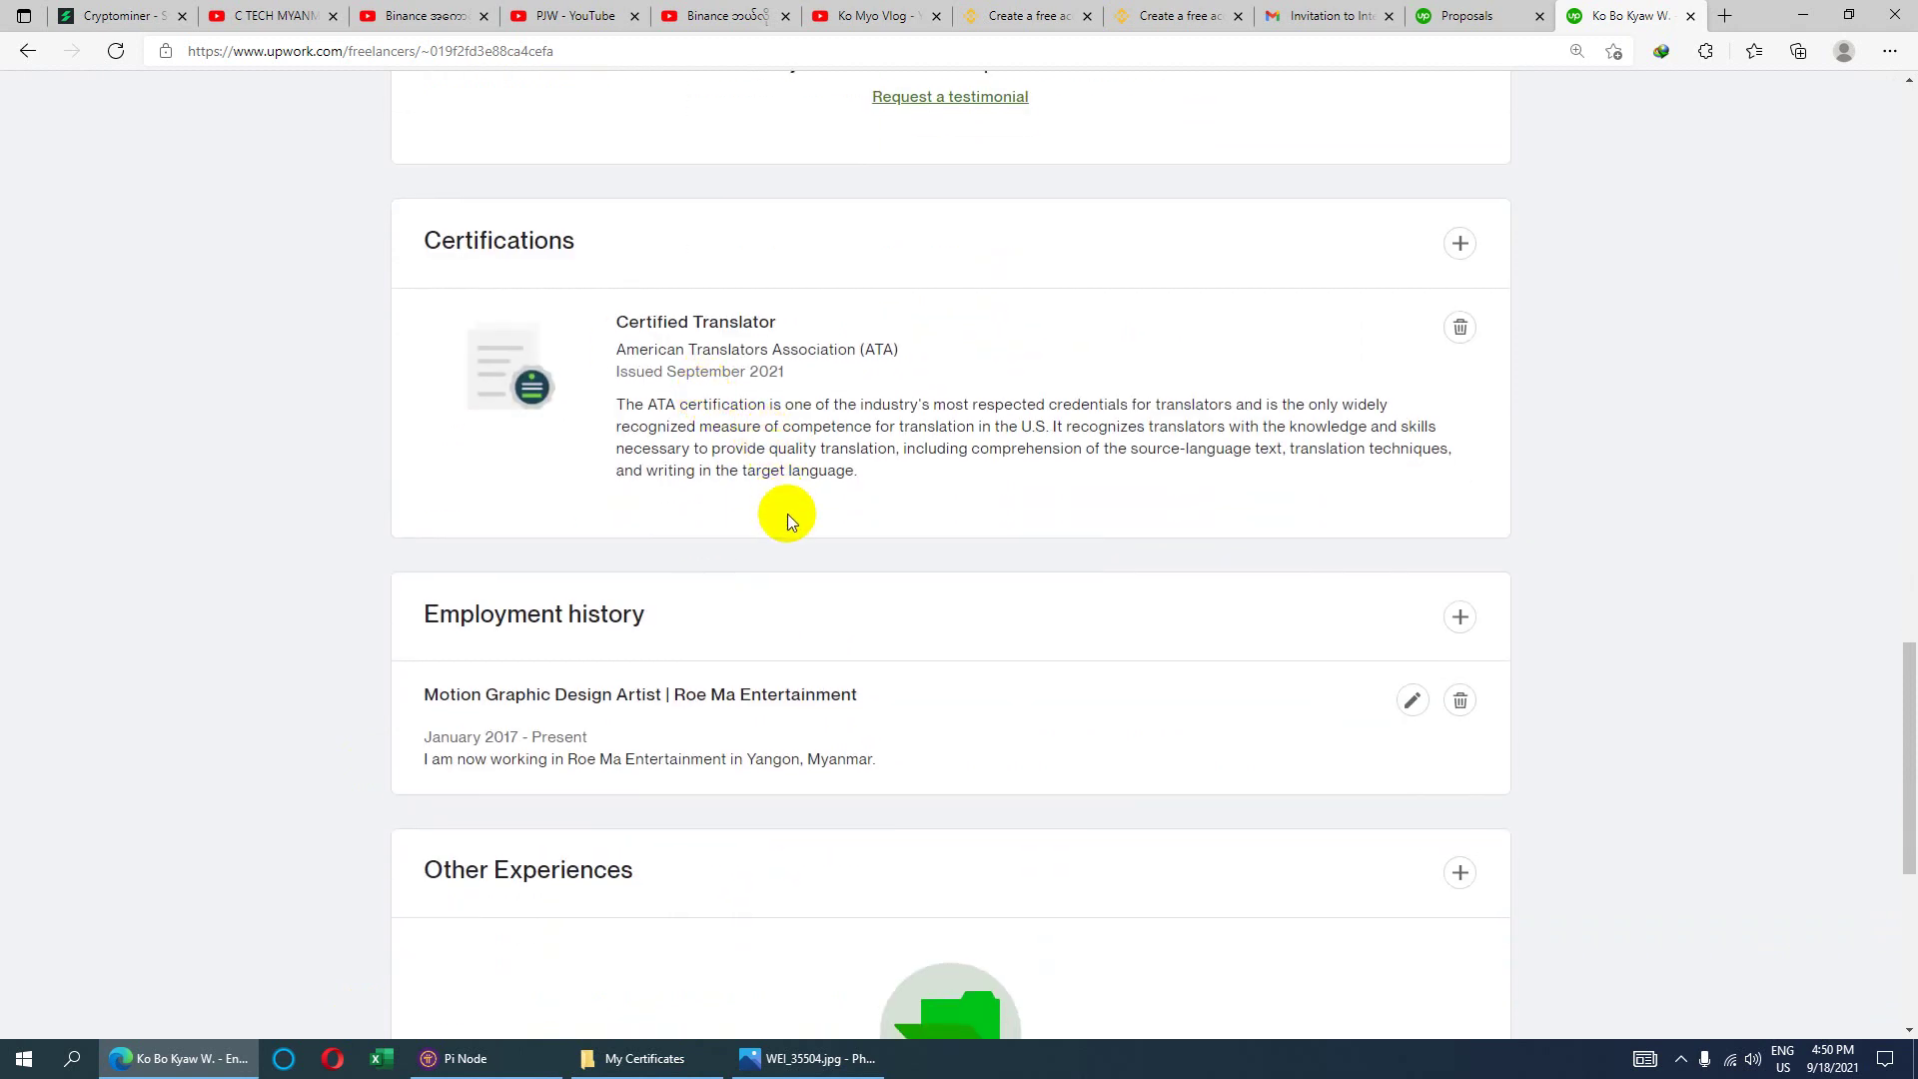
scroll(787, 513, down, 3)
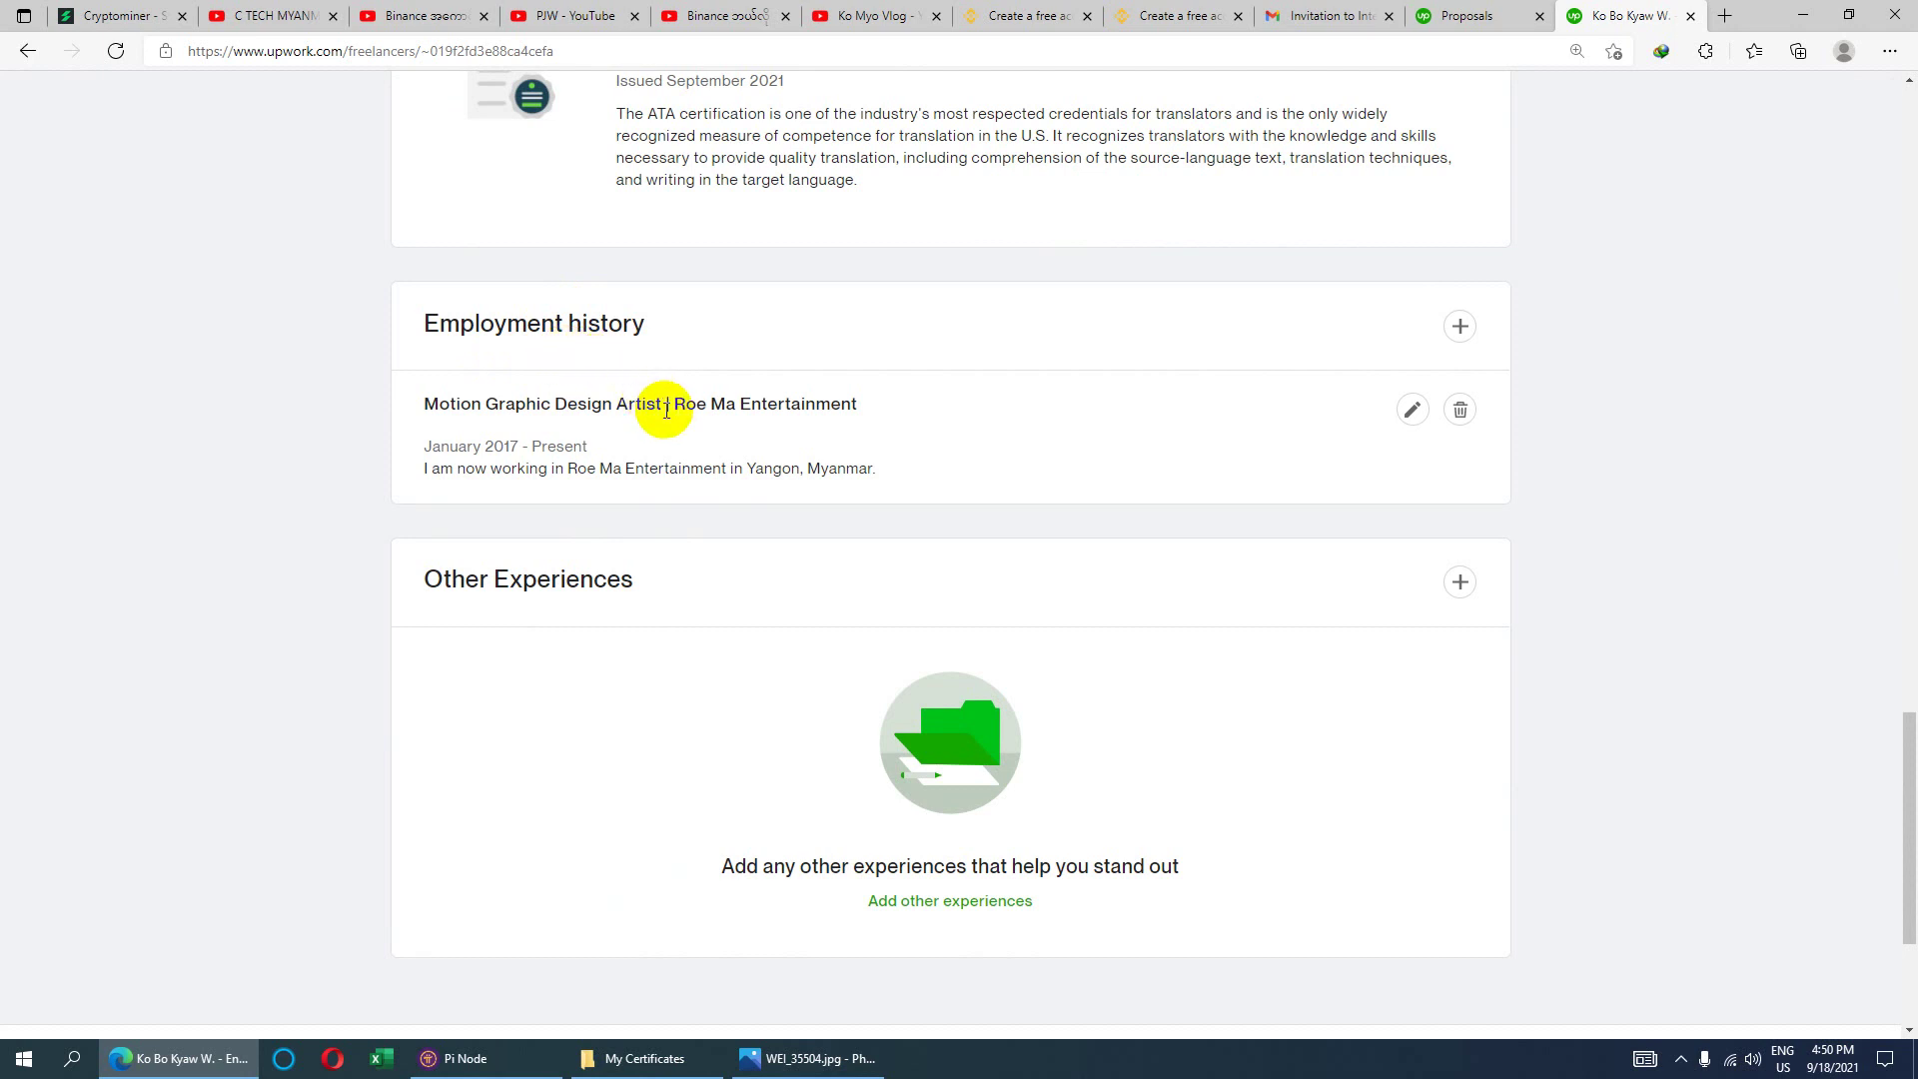
- Review the Languages proficiency levels and the Education entry on the profile
scroll(658, 410, up, 20)
scroll(658, 410, down, 3)
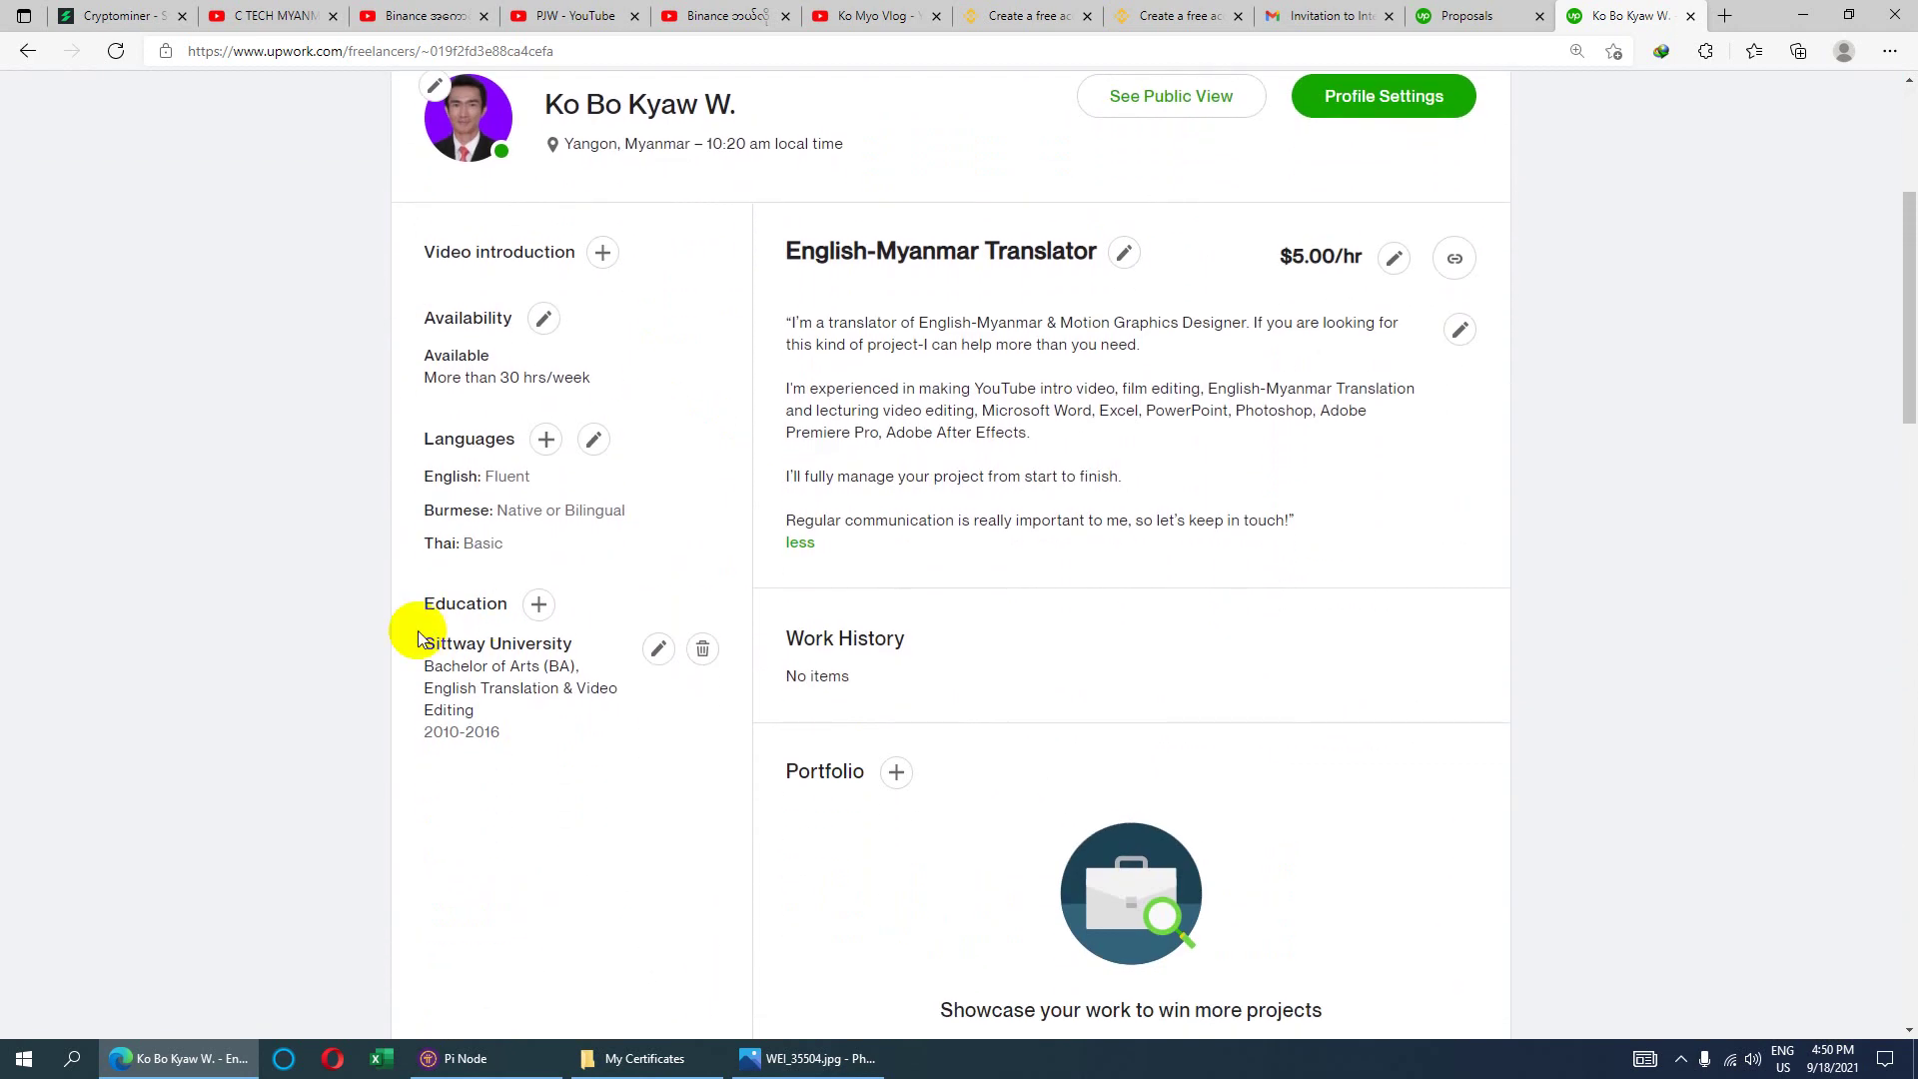
drag(526, 475, 446, 518)
drag(624, 511, 502, 510)
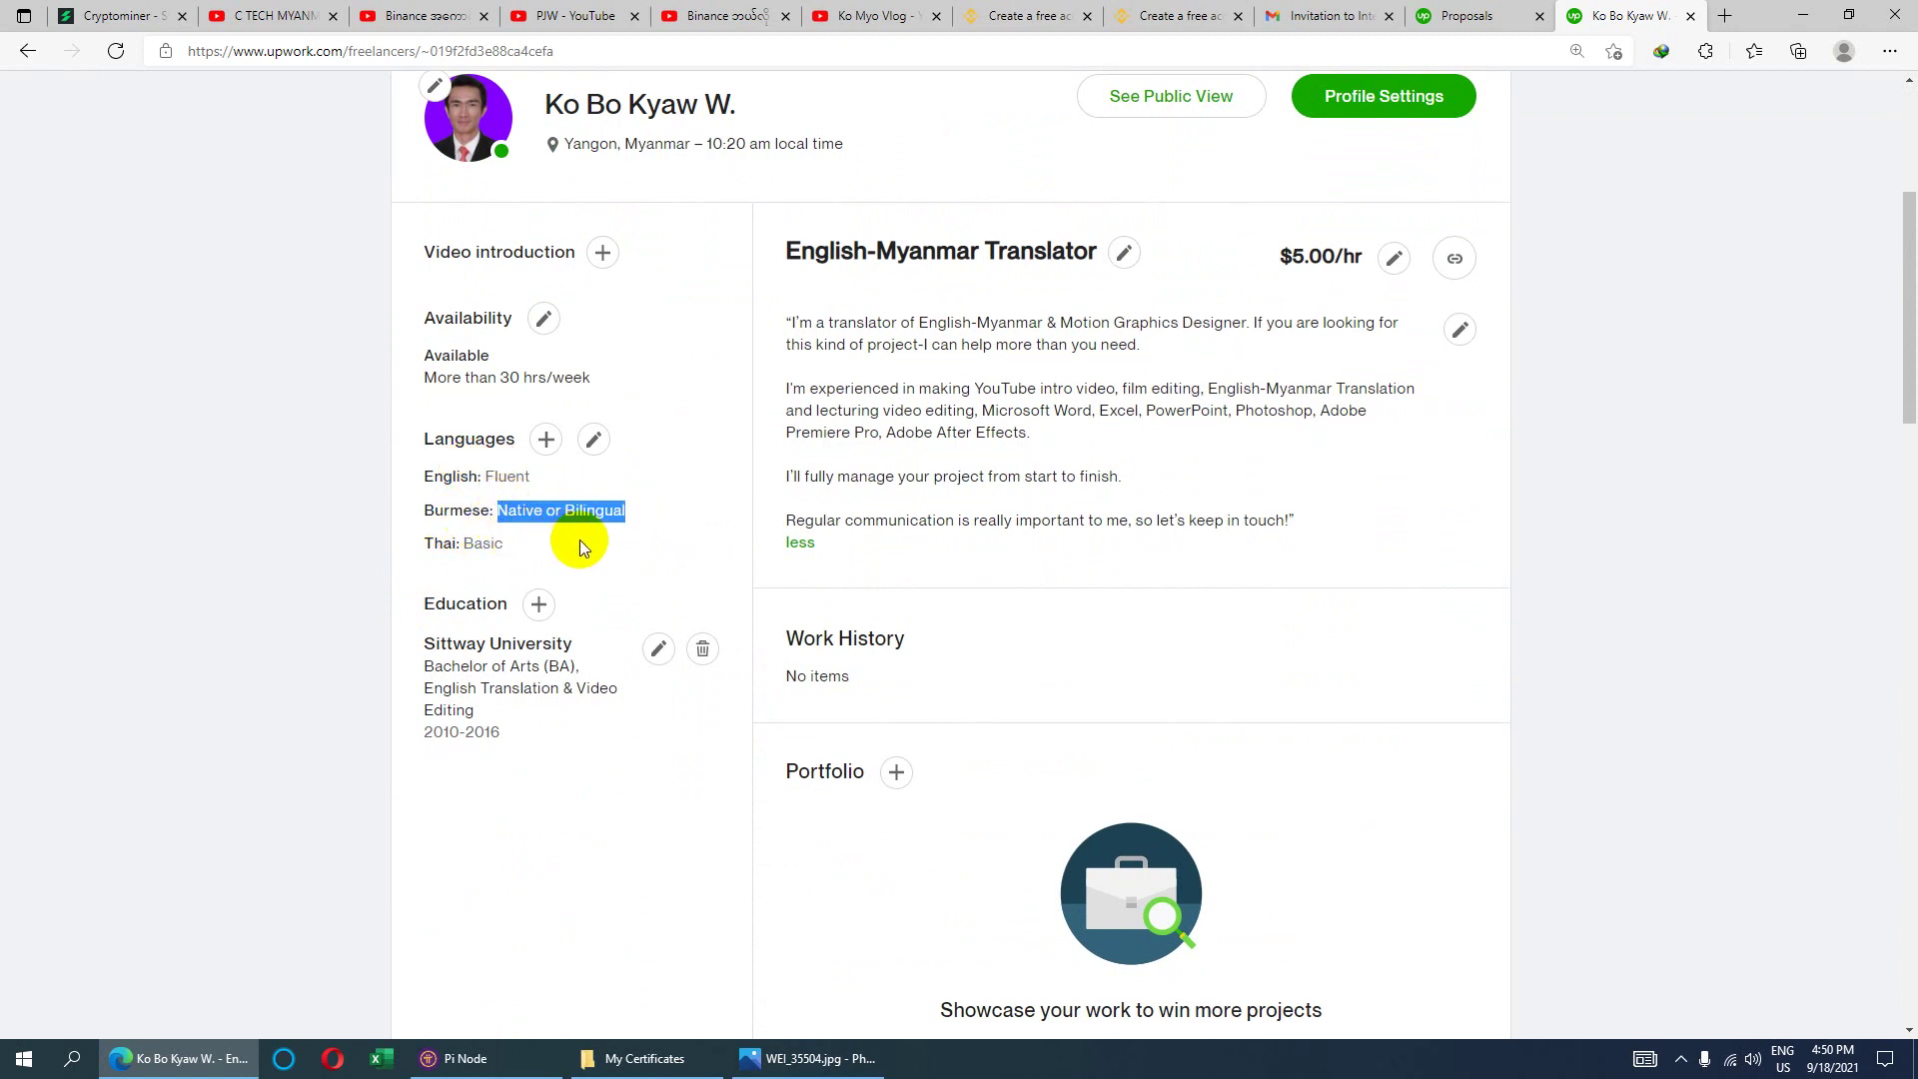
drag(509, 547, 451, 542)
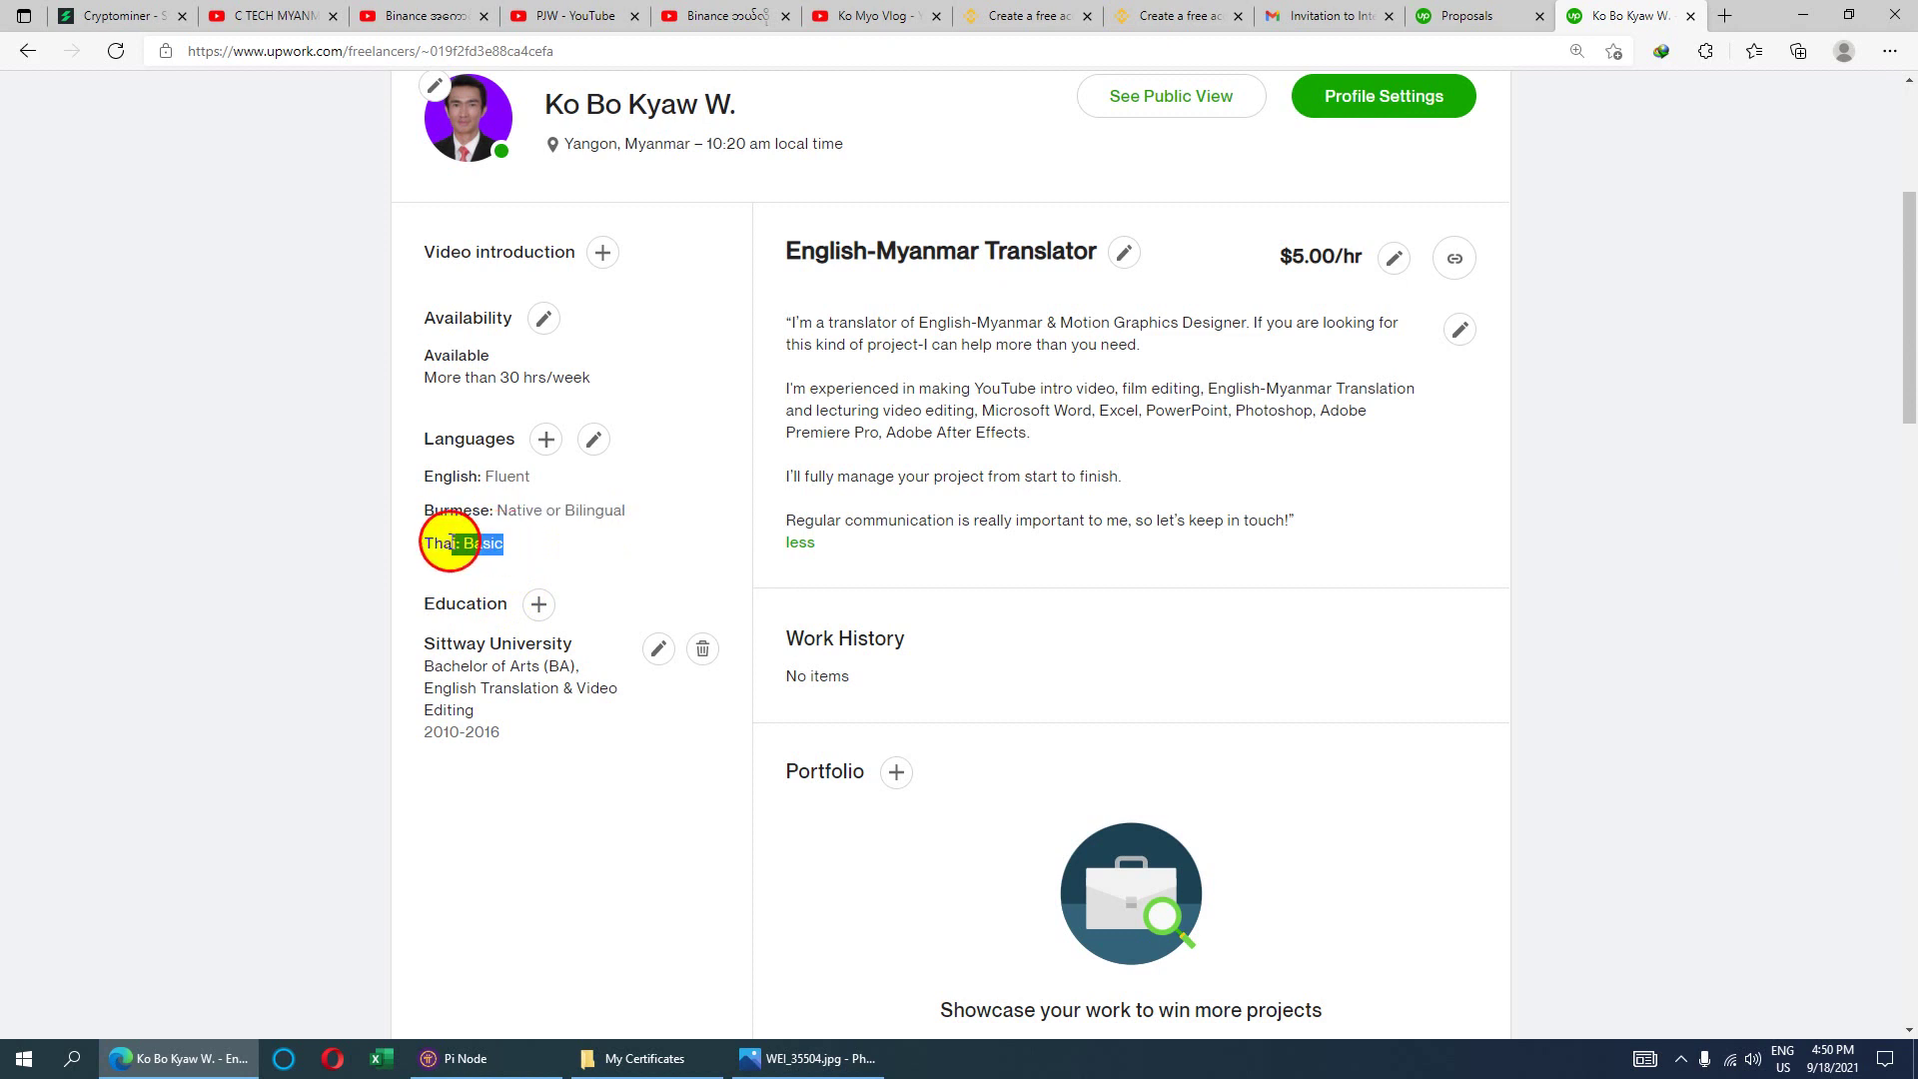
drag(425, 654, 557, 643)
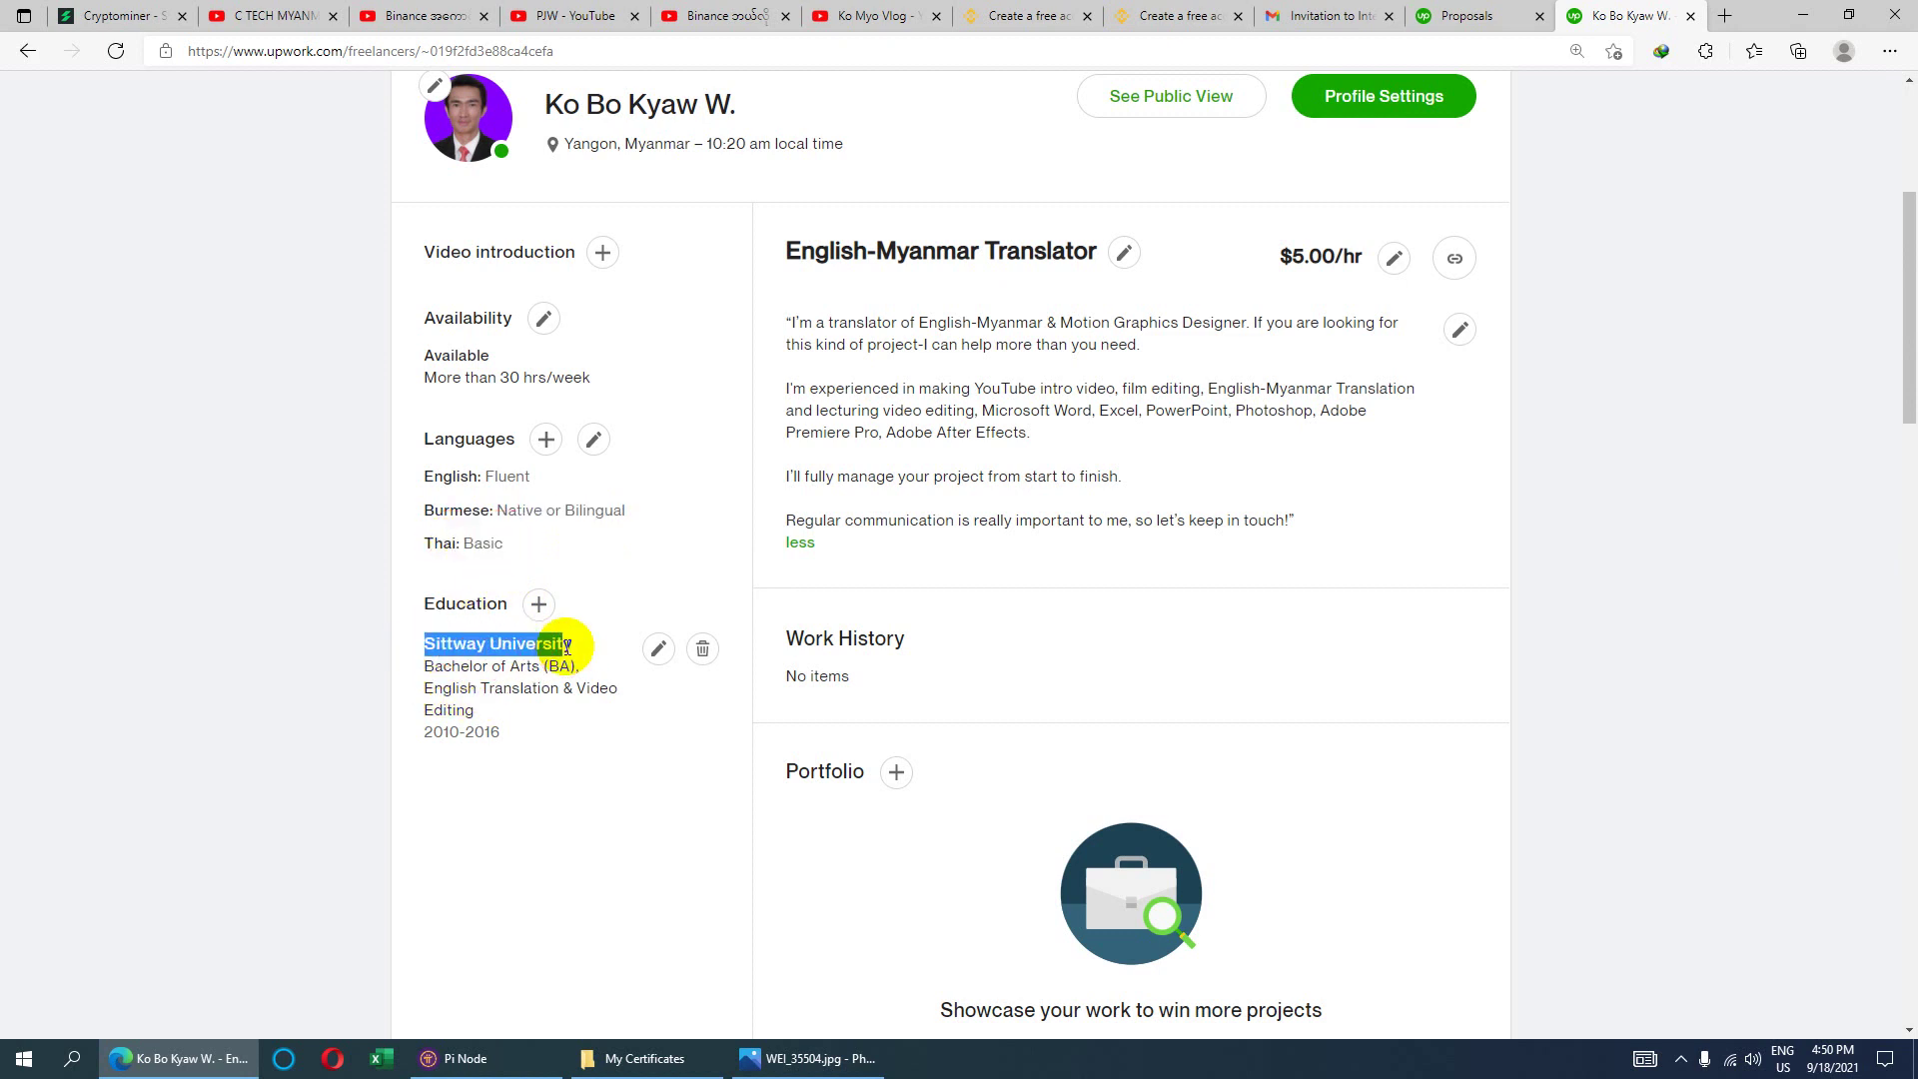
drag(415, 663, 549, 672)
click(480, 690)
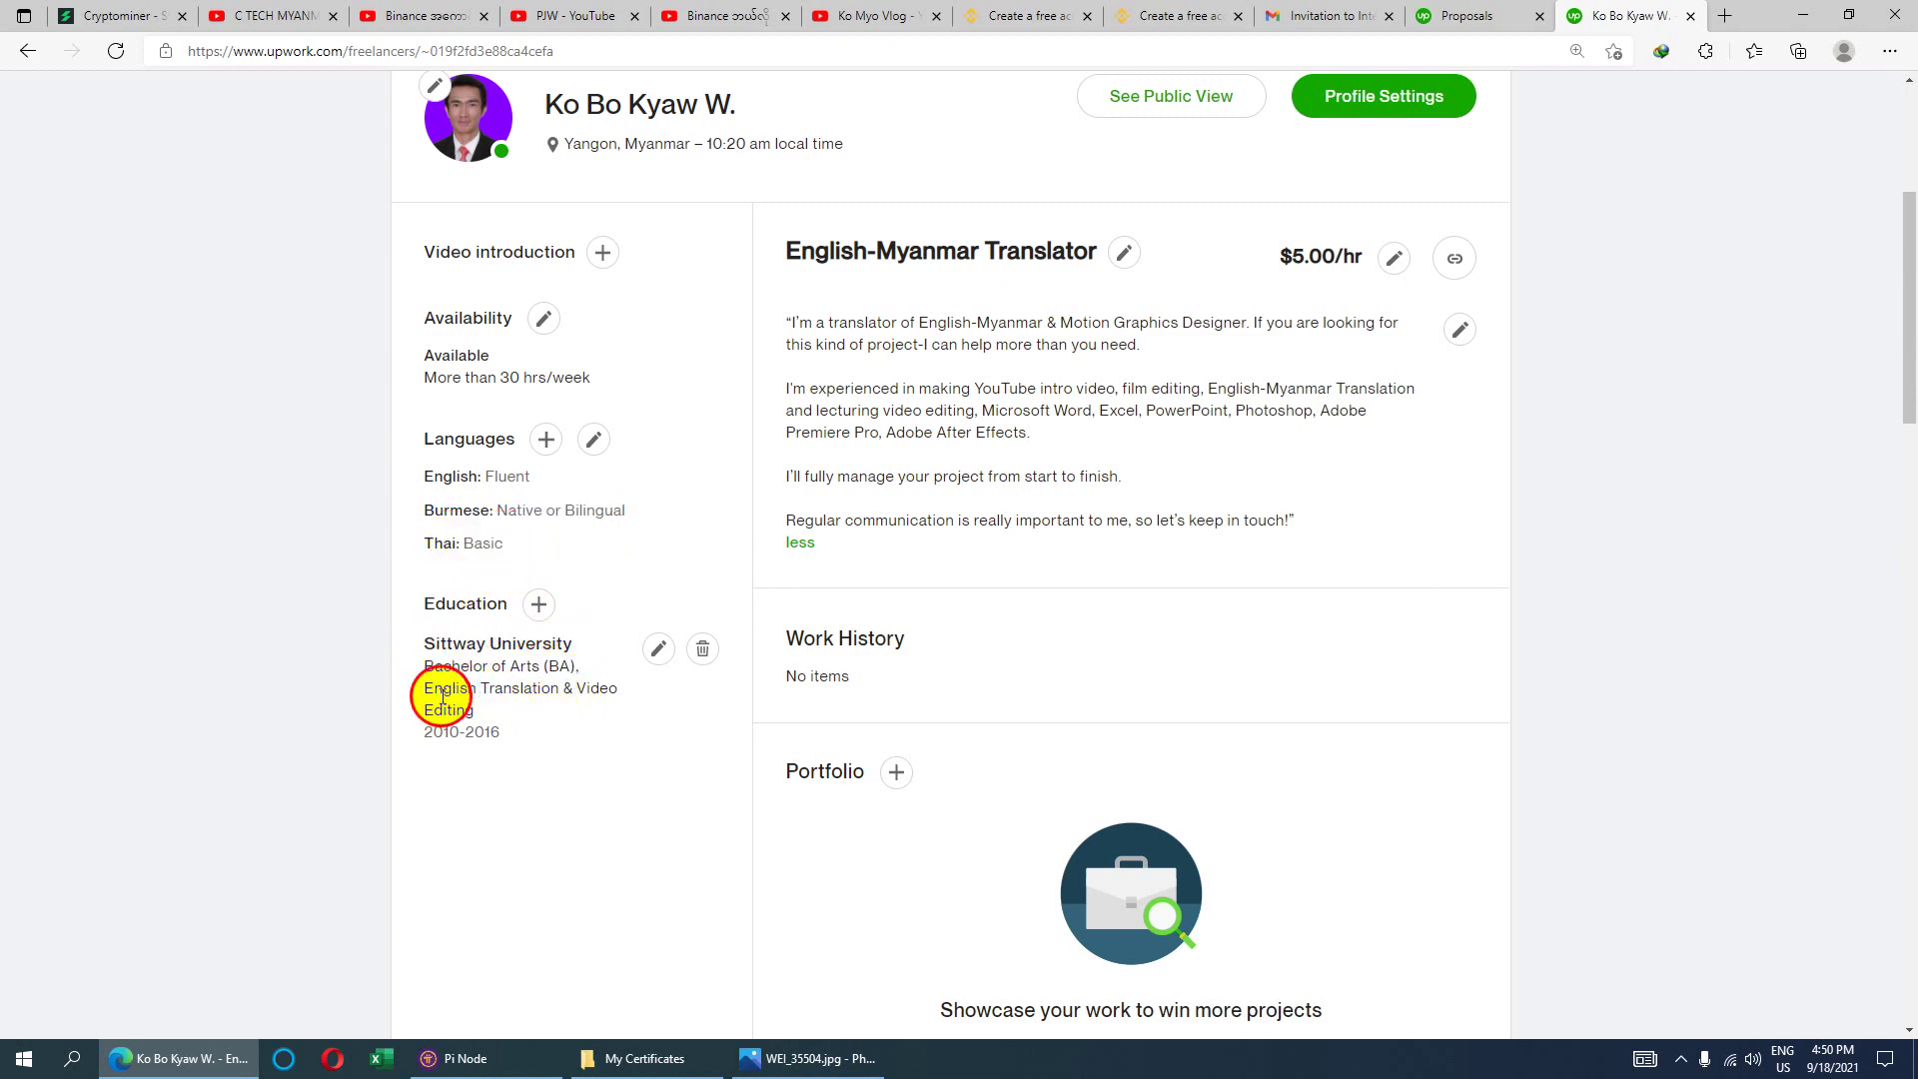
- Review the English-Myanmar Translator title and the profile header and overview around it
scroll(530, 730, up, 1)
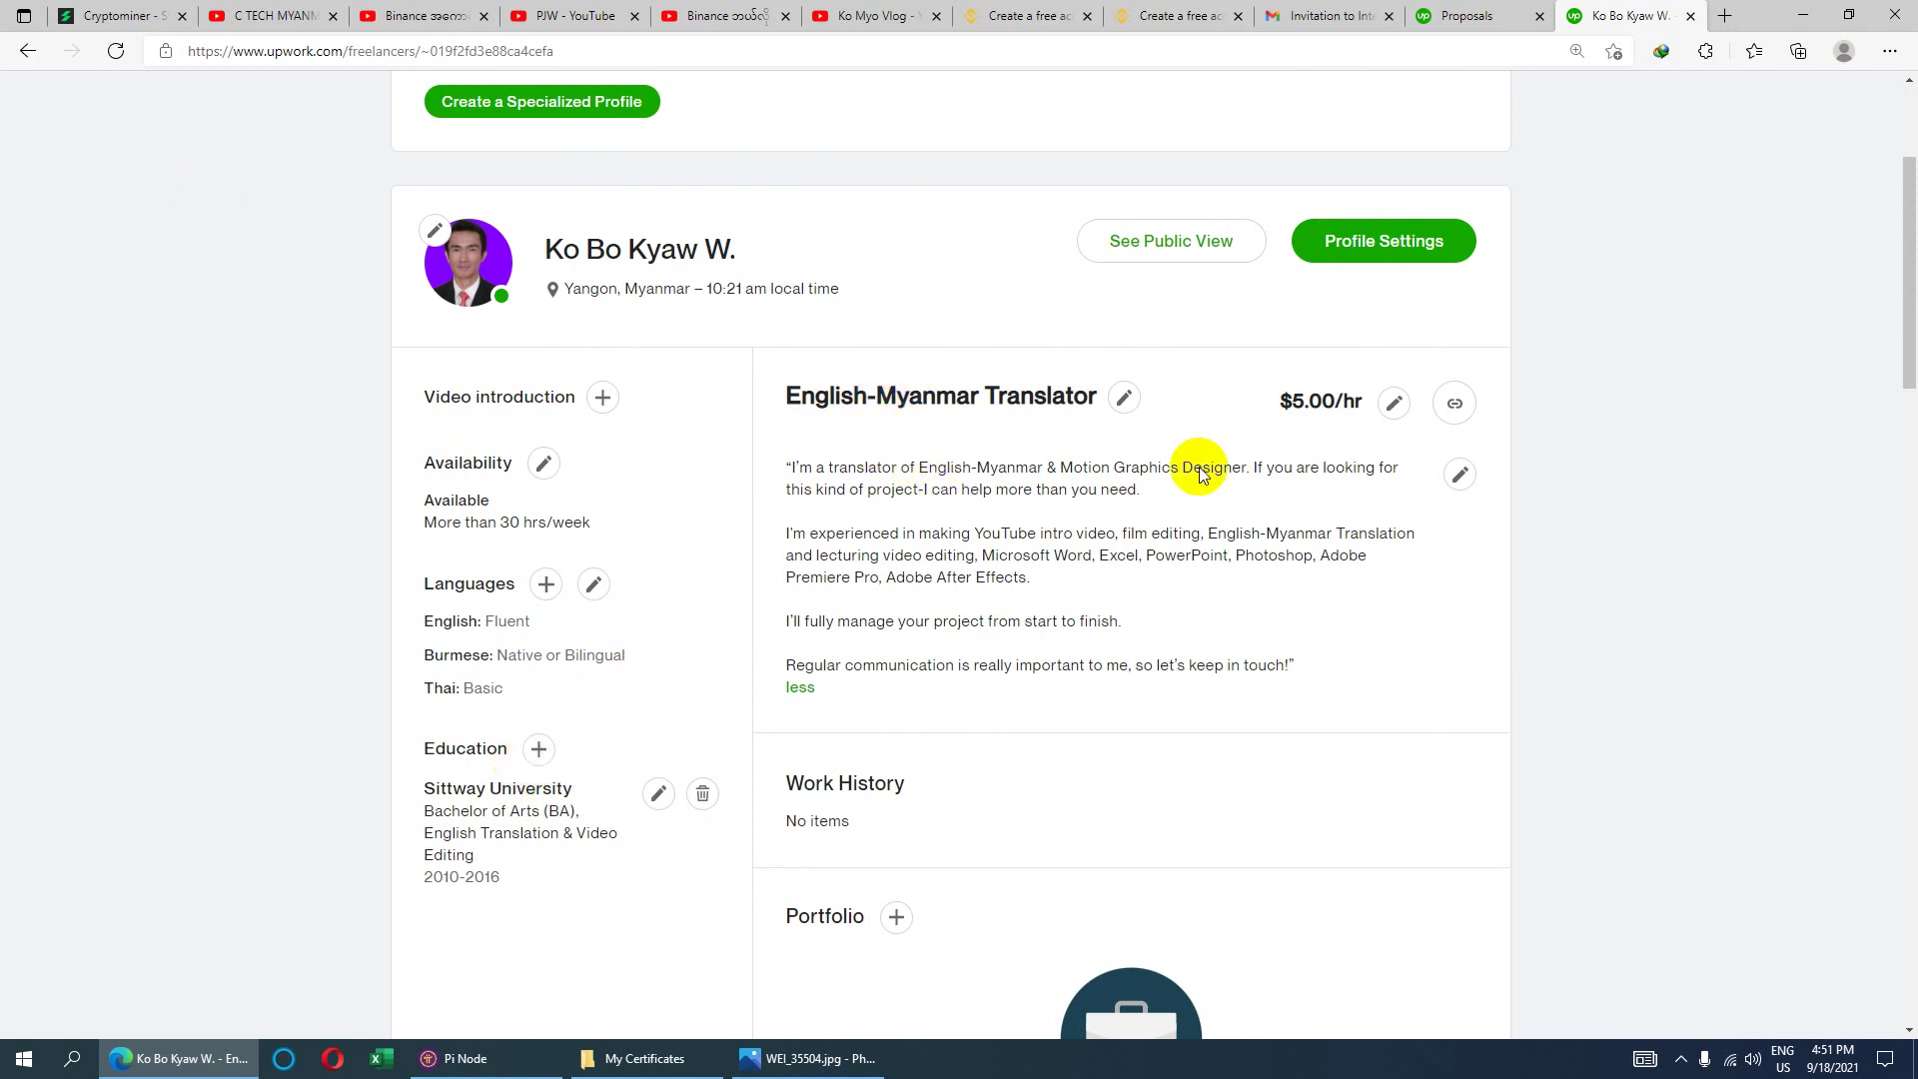
drag(783, 394, 1096, 420)
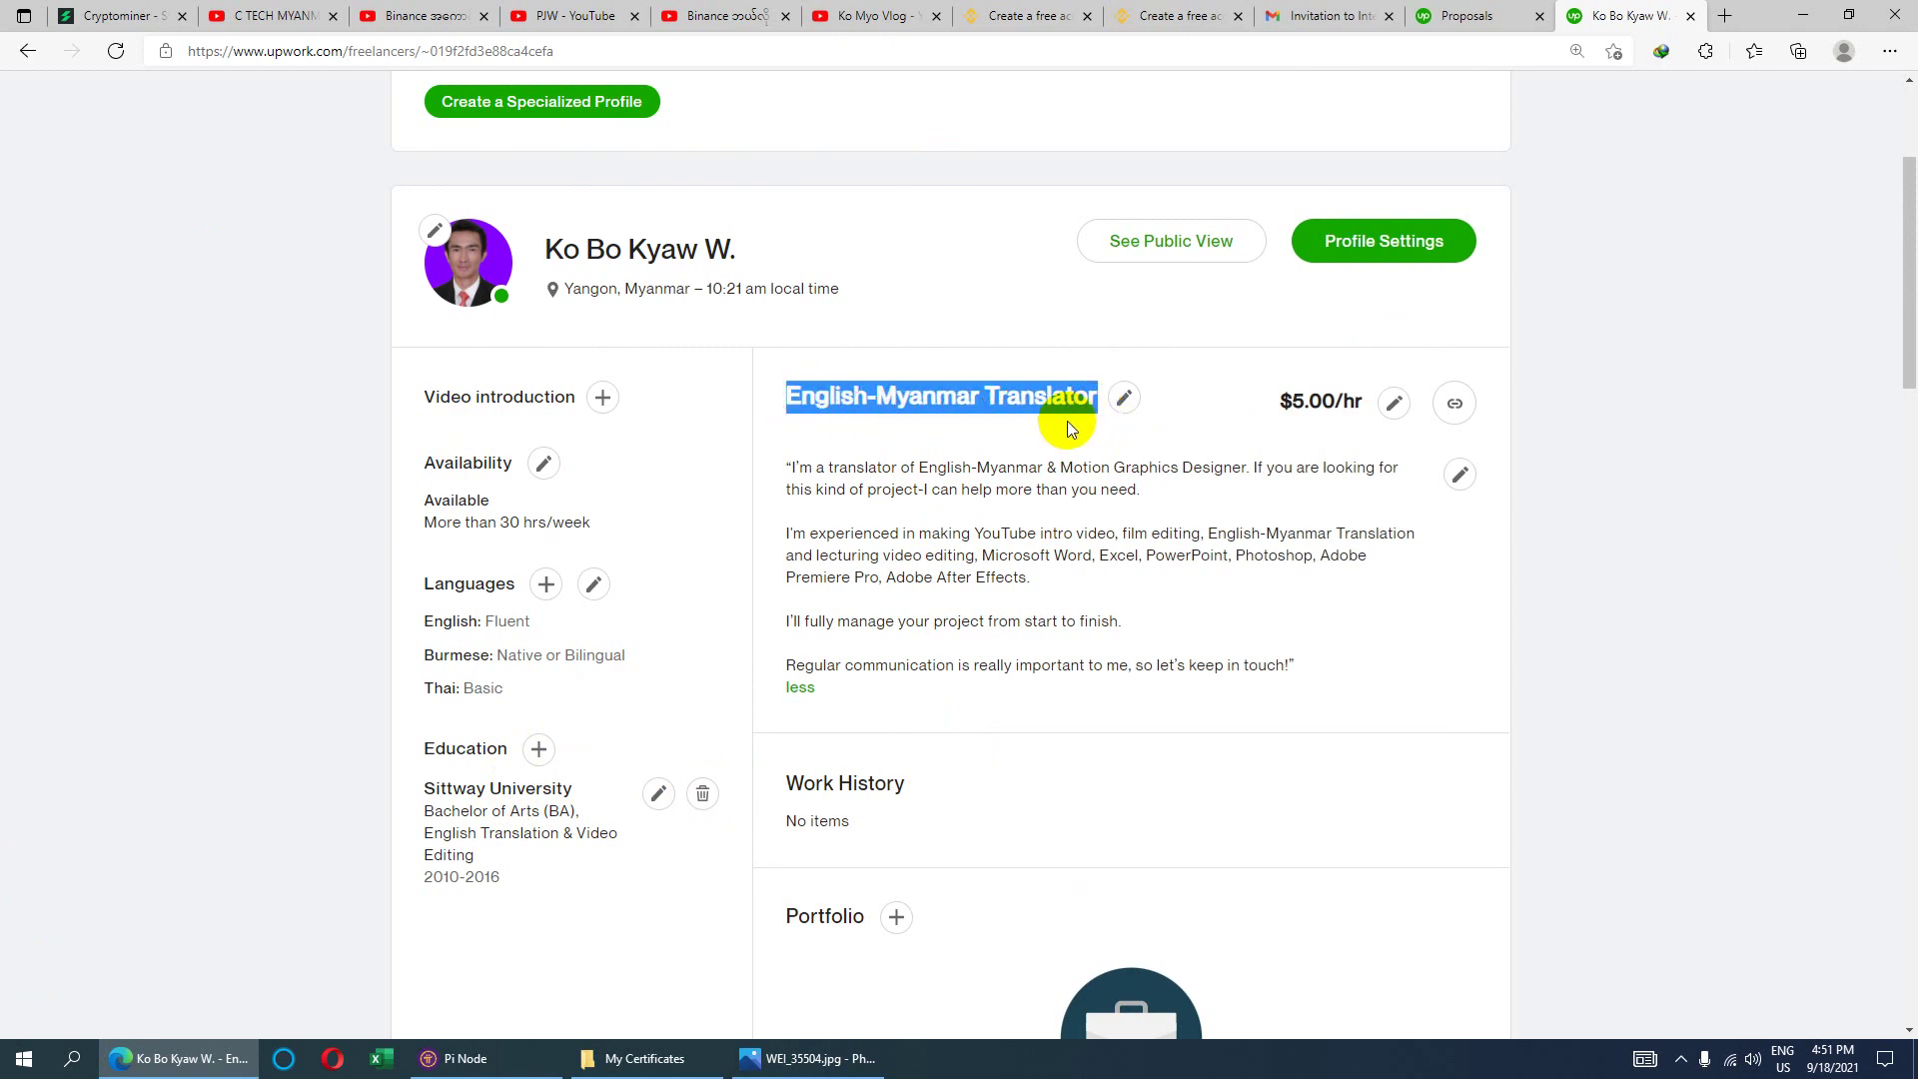
scroll(1089, 490, down, 1)
scroll(1091, 559, up, 3)
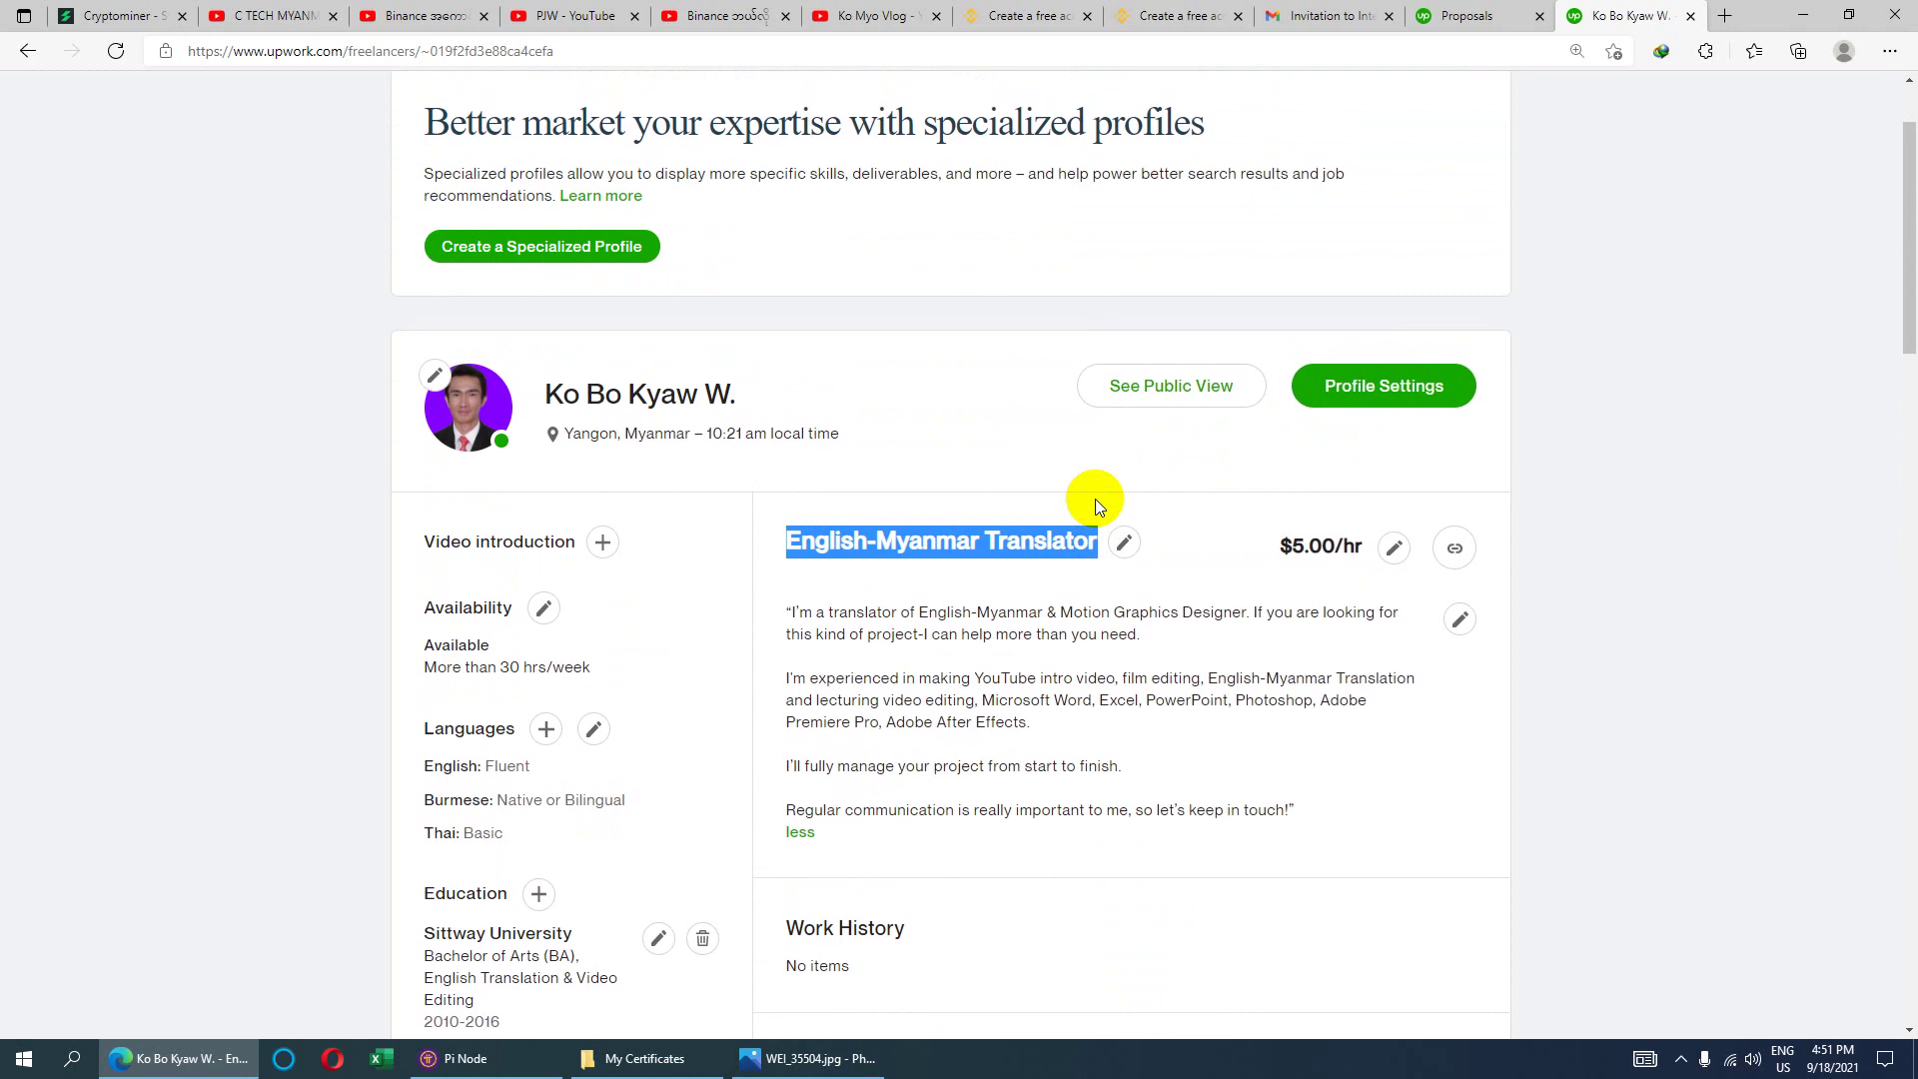
scroll(1095, 499, up, 1)
scroll(1023, 488, down, 2)
- Switch to Gmail and reread the Burmese proofreading interview invitation, including its proposal options and closing notes
click(1319, 15)
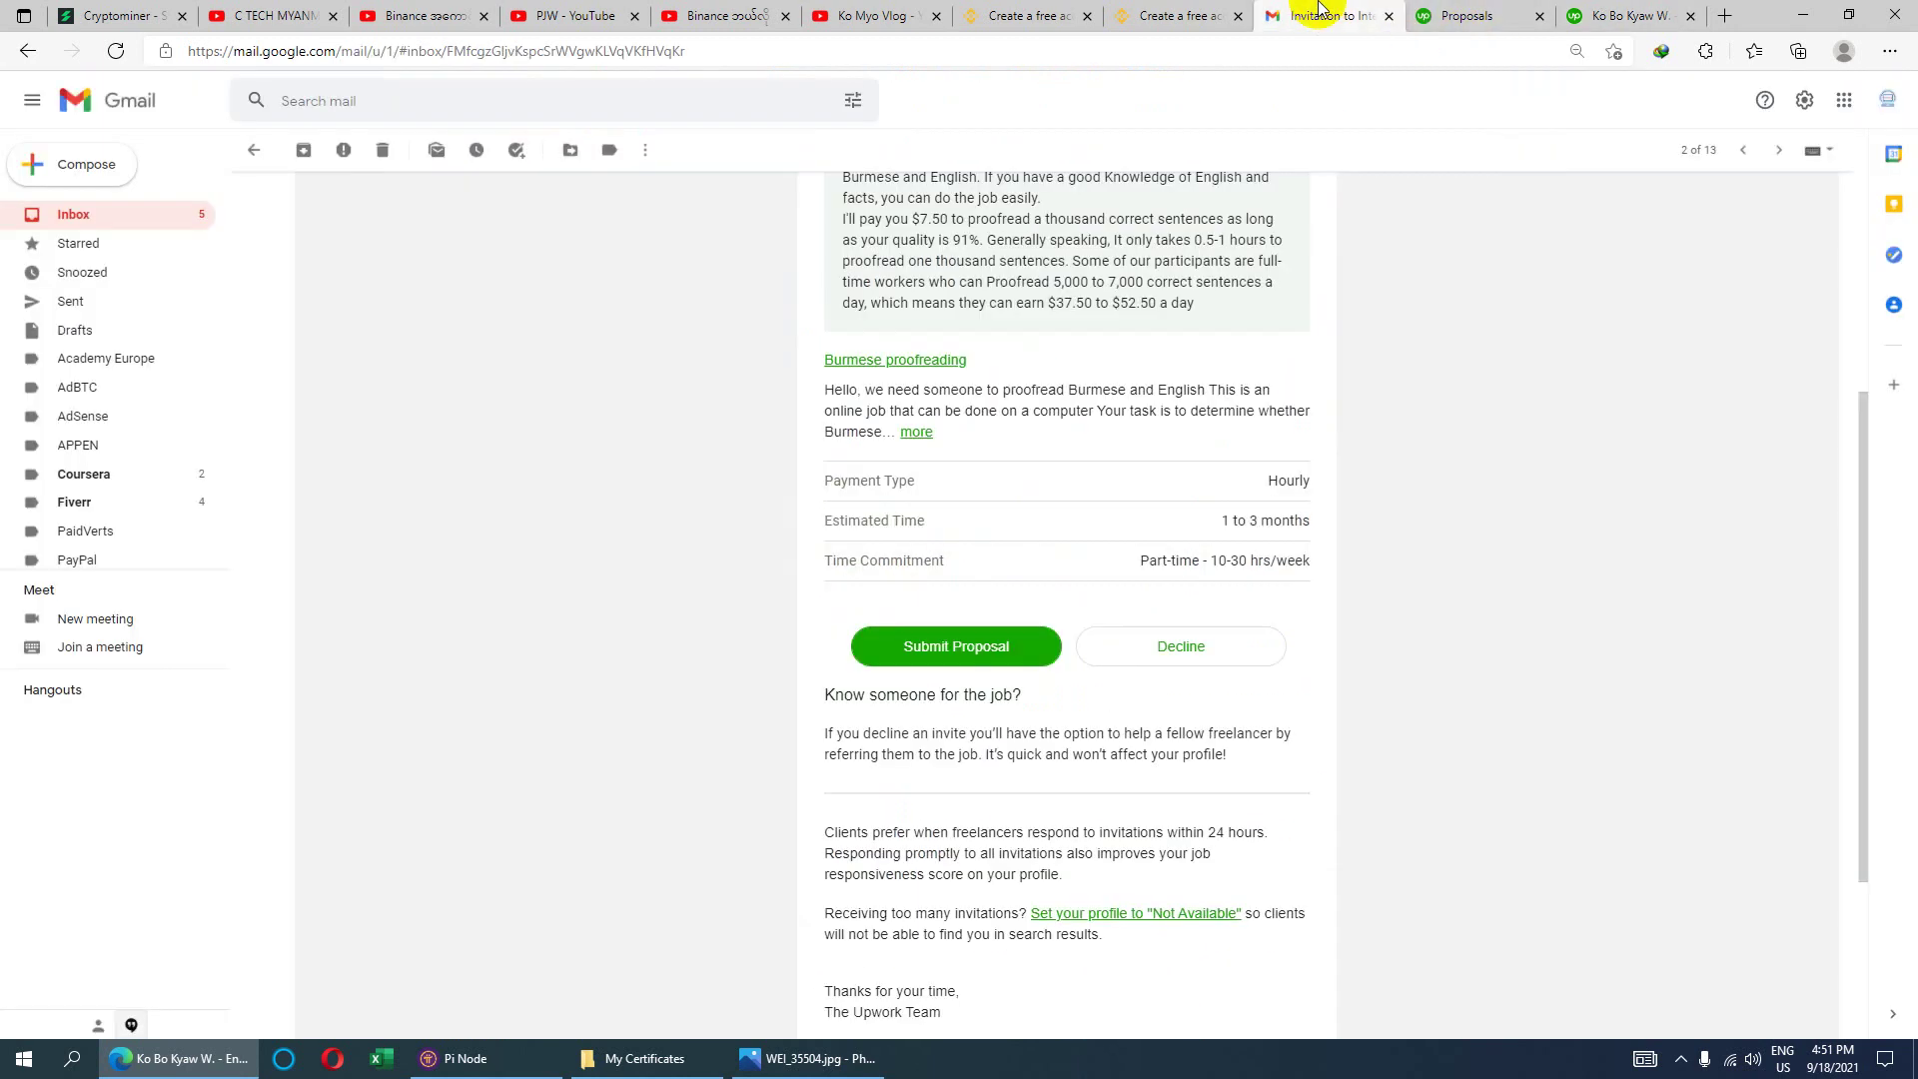
scroll(778, 546, up, 4)
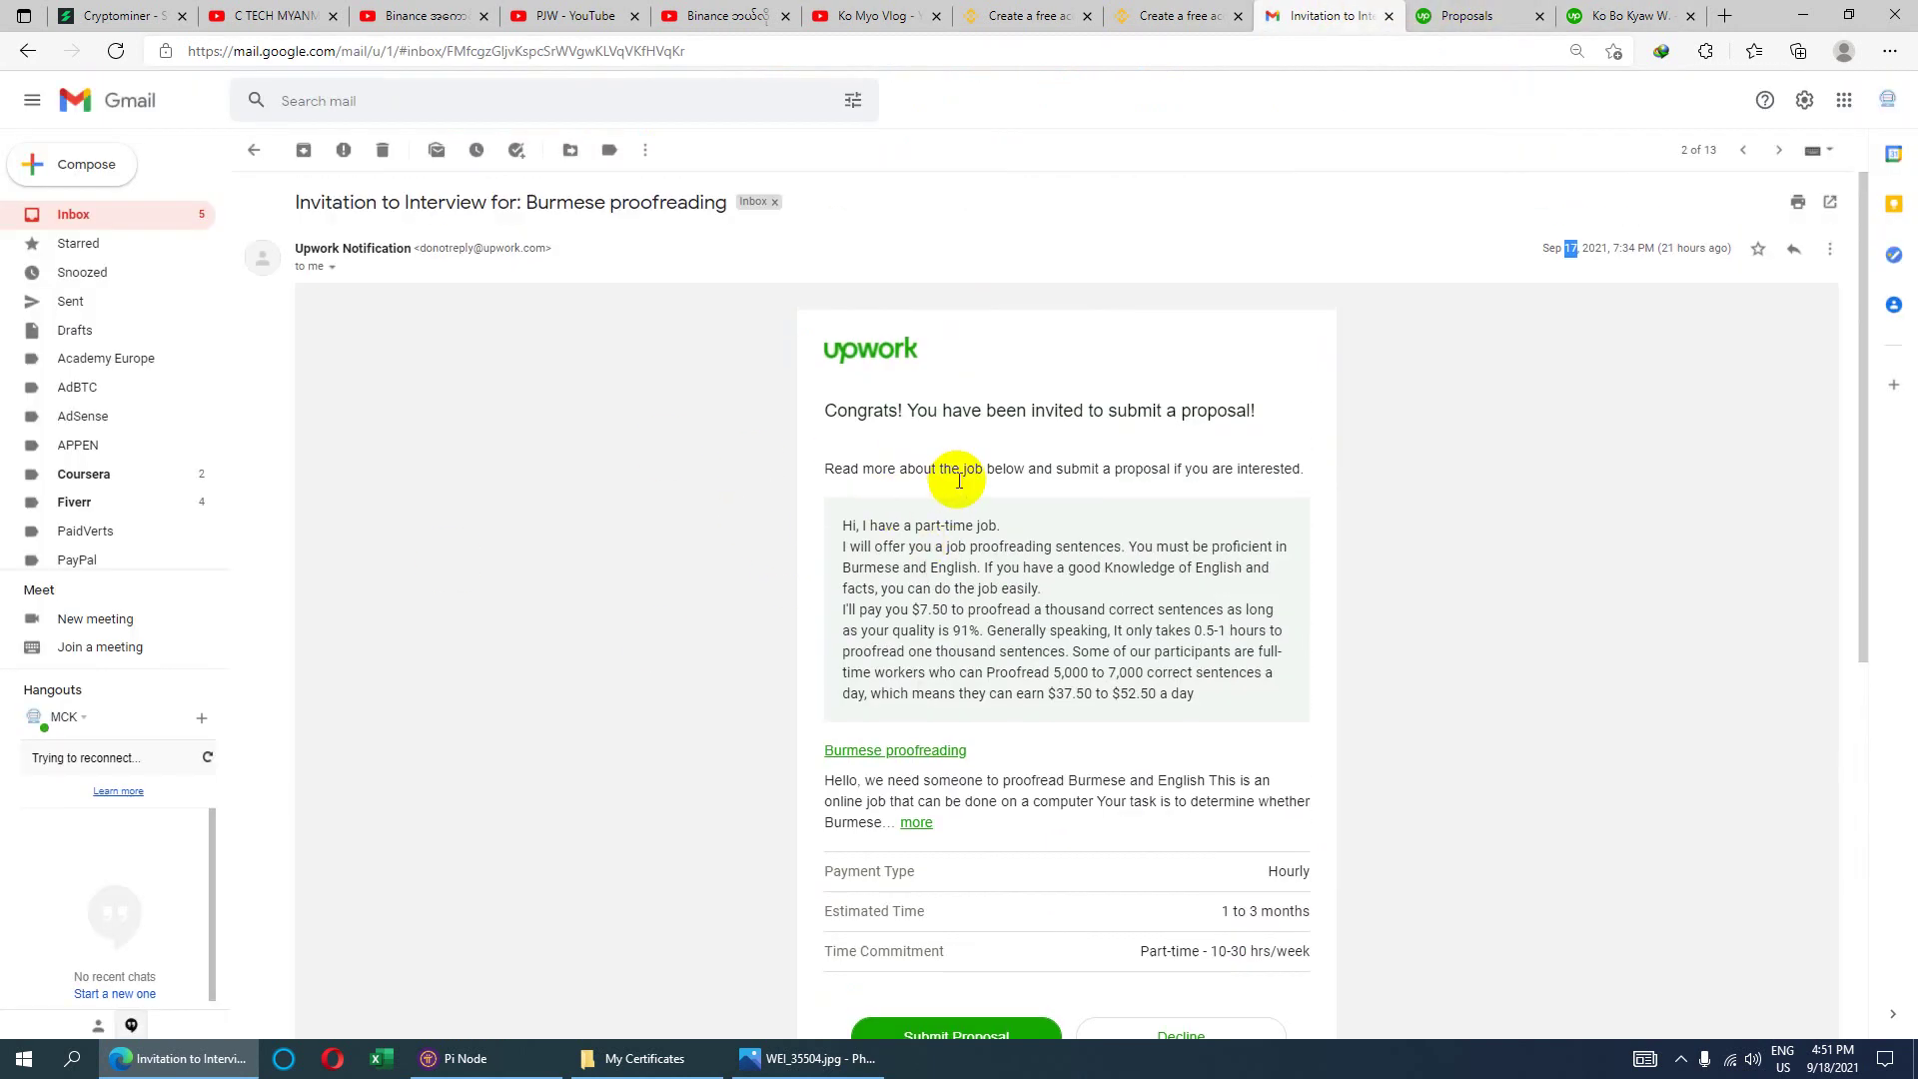
drag(823, 410, 1237, 421)
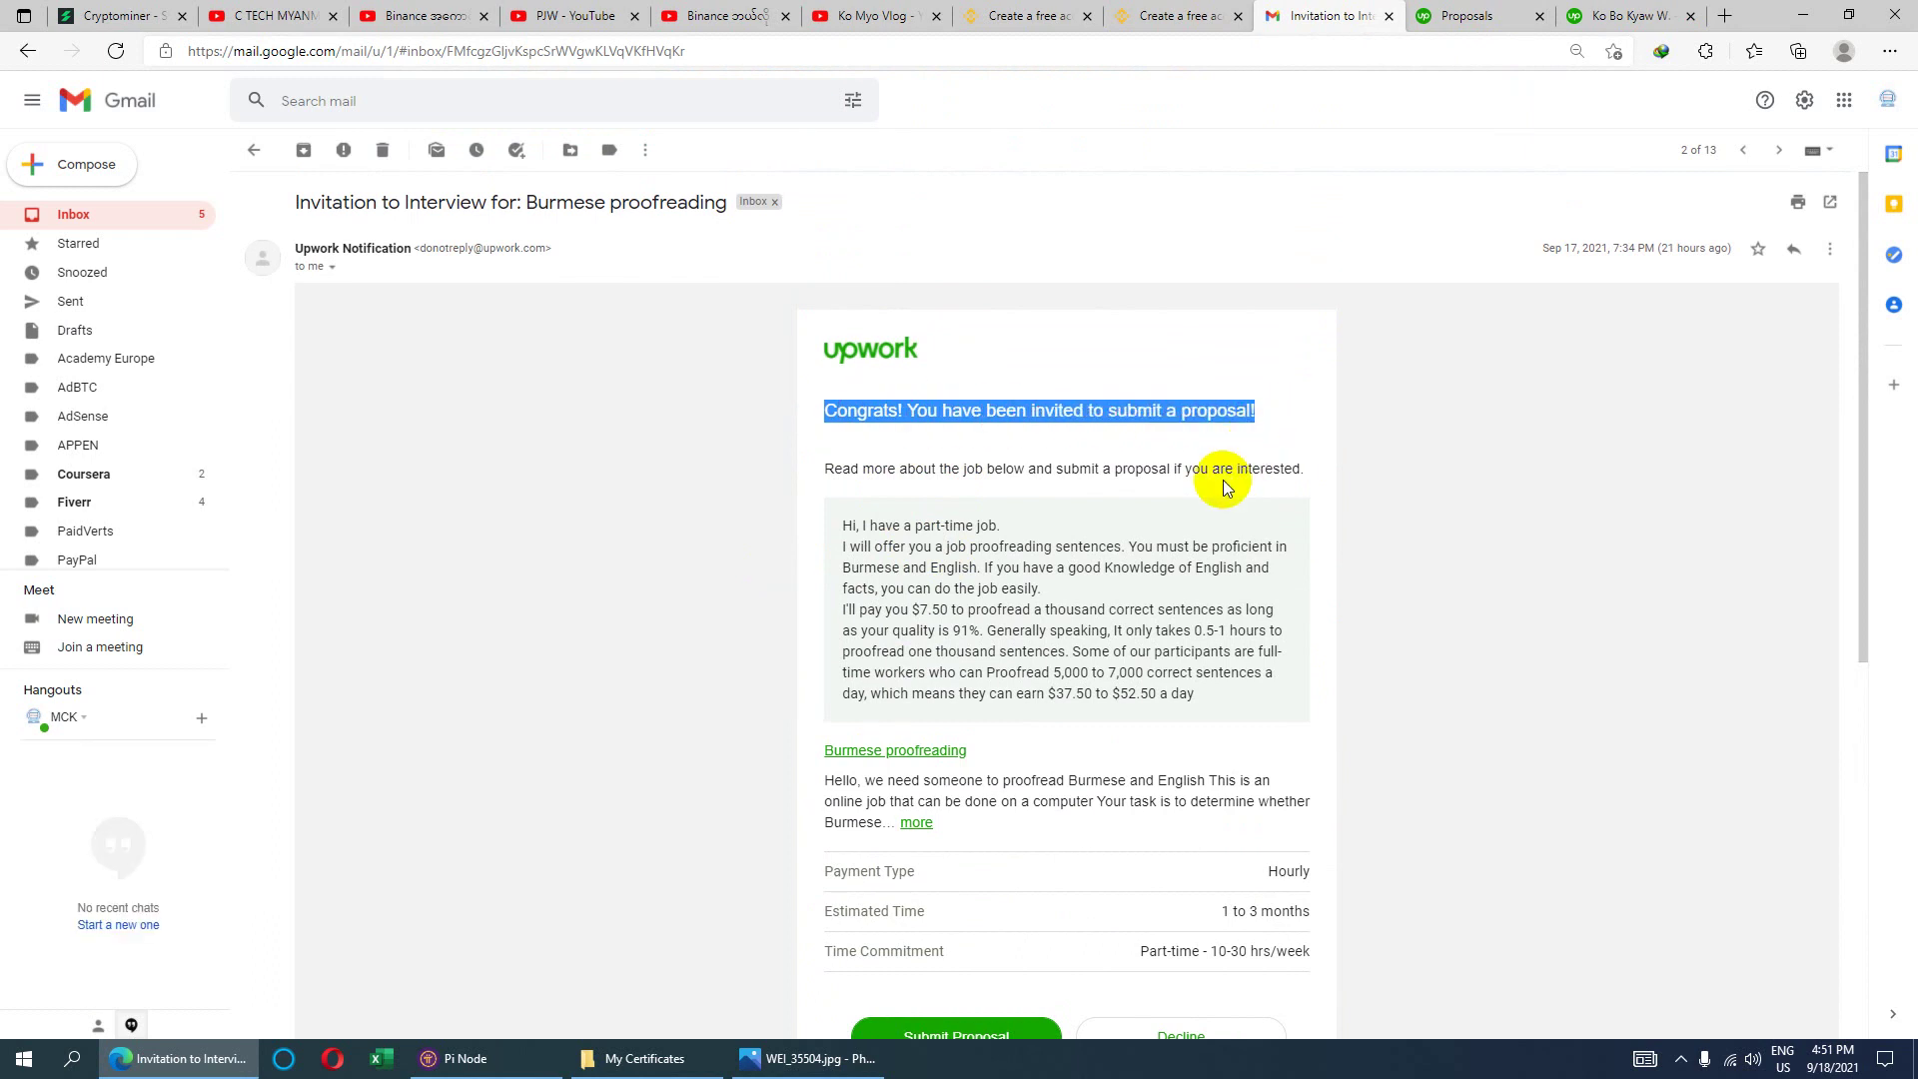
scroll(1078, 606, down, 3)
click(962, 787)
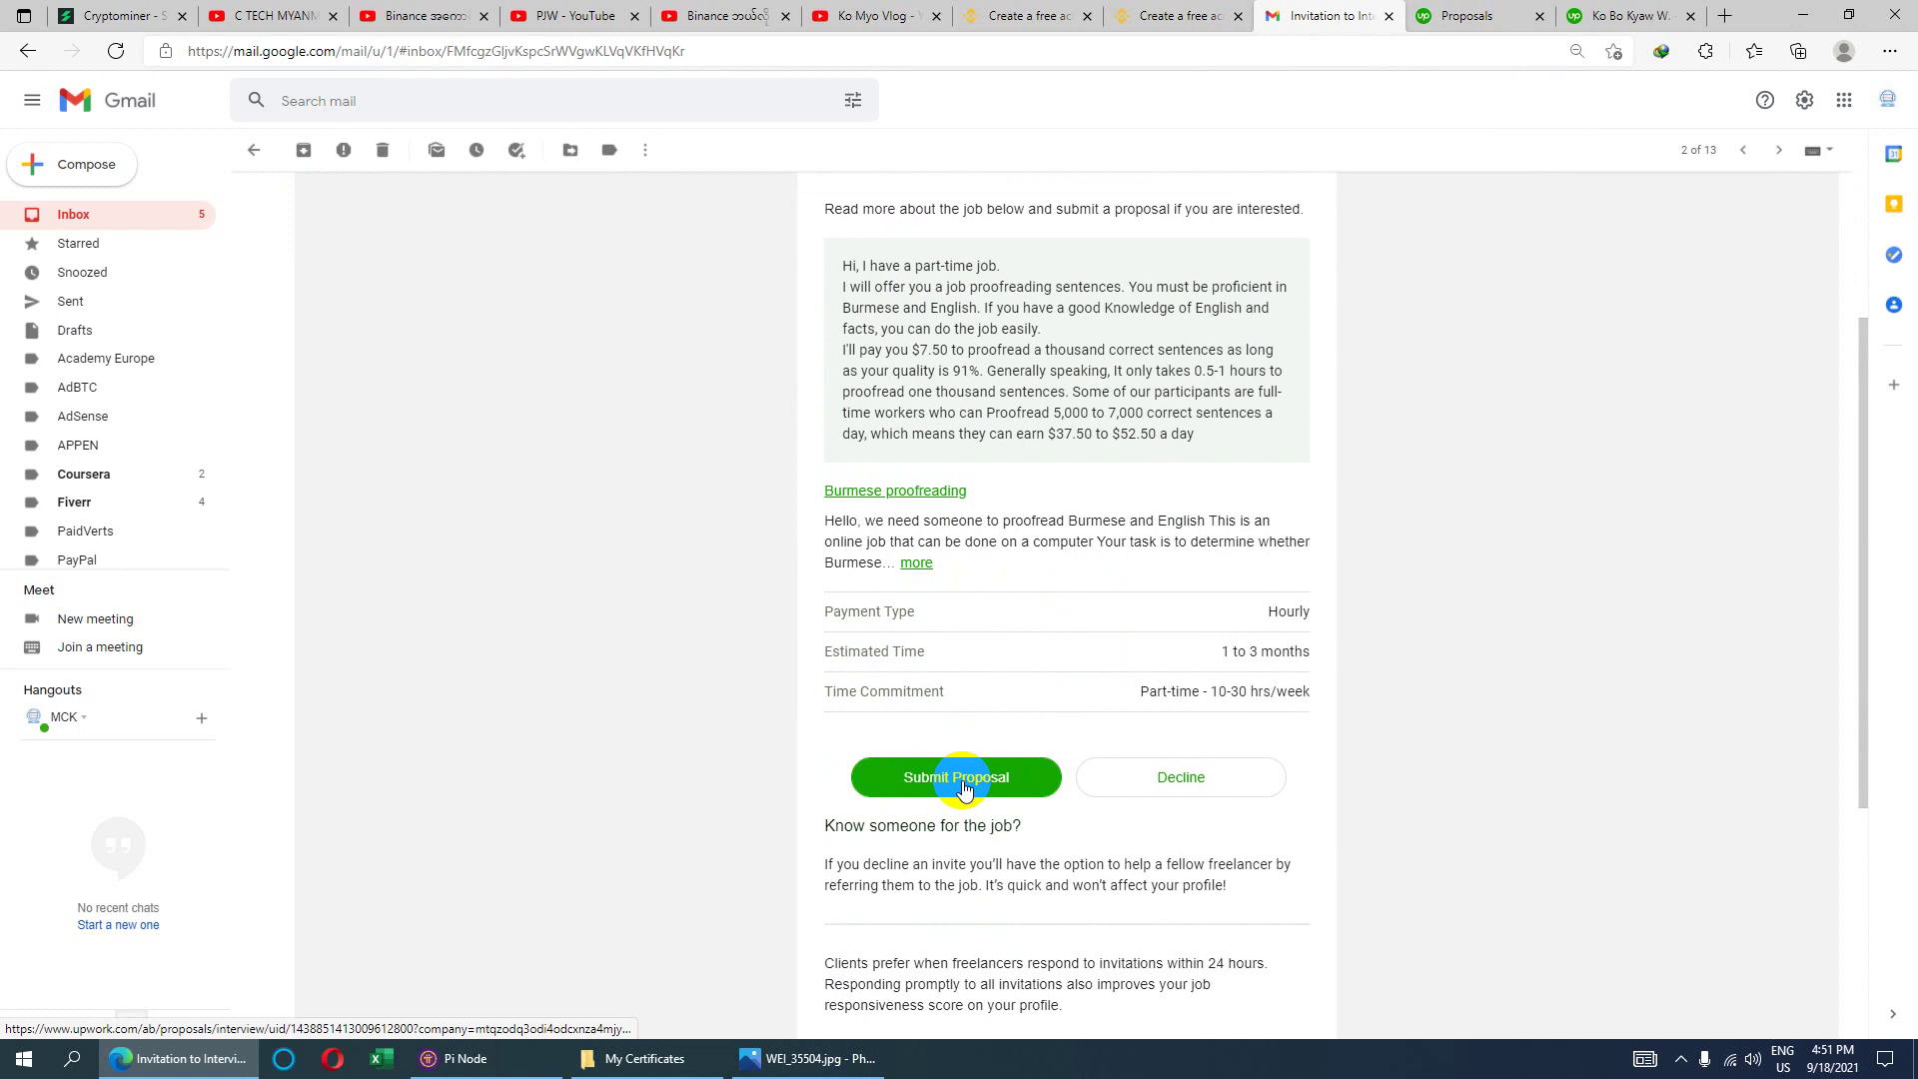
scroll(1071, 707, down, 4)
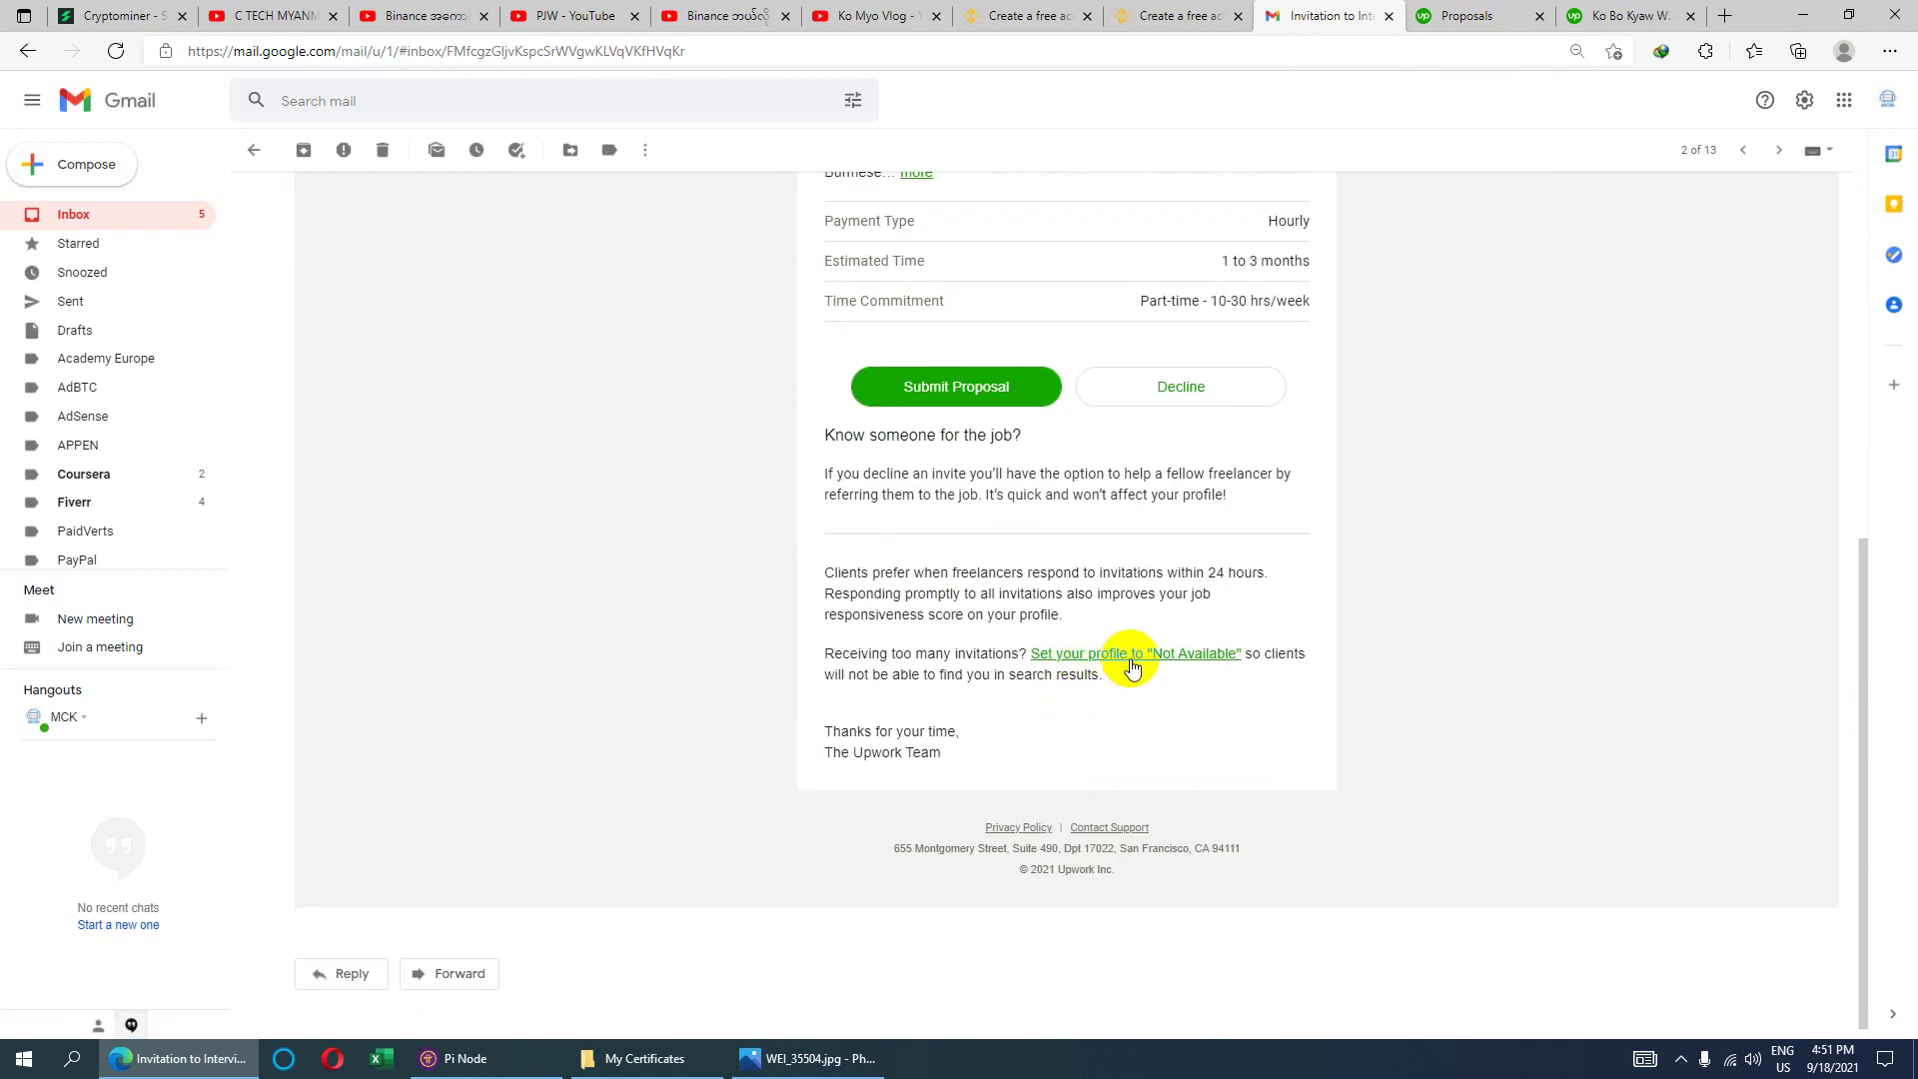
scroll(924, 691, up, 6)
- Switch to the Upwork proposal page and go back from the Accept interview form to the invitation
click(1463, 16)
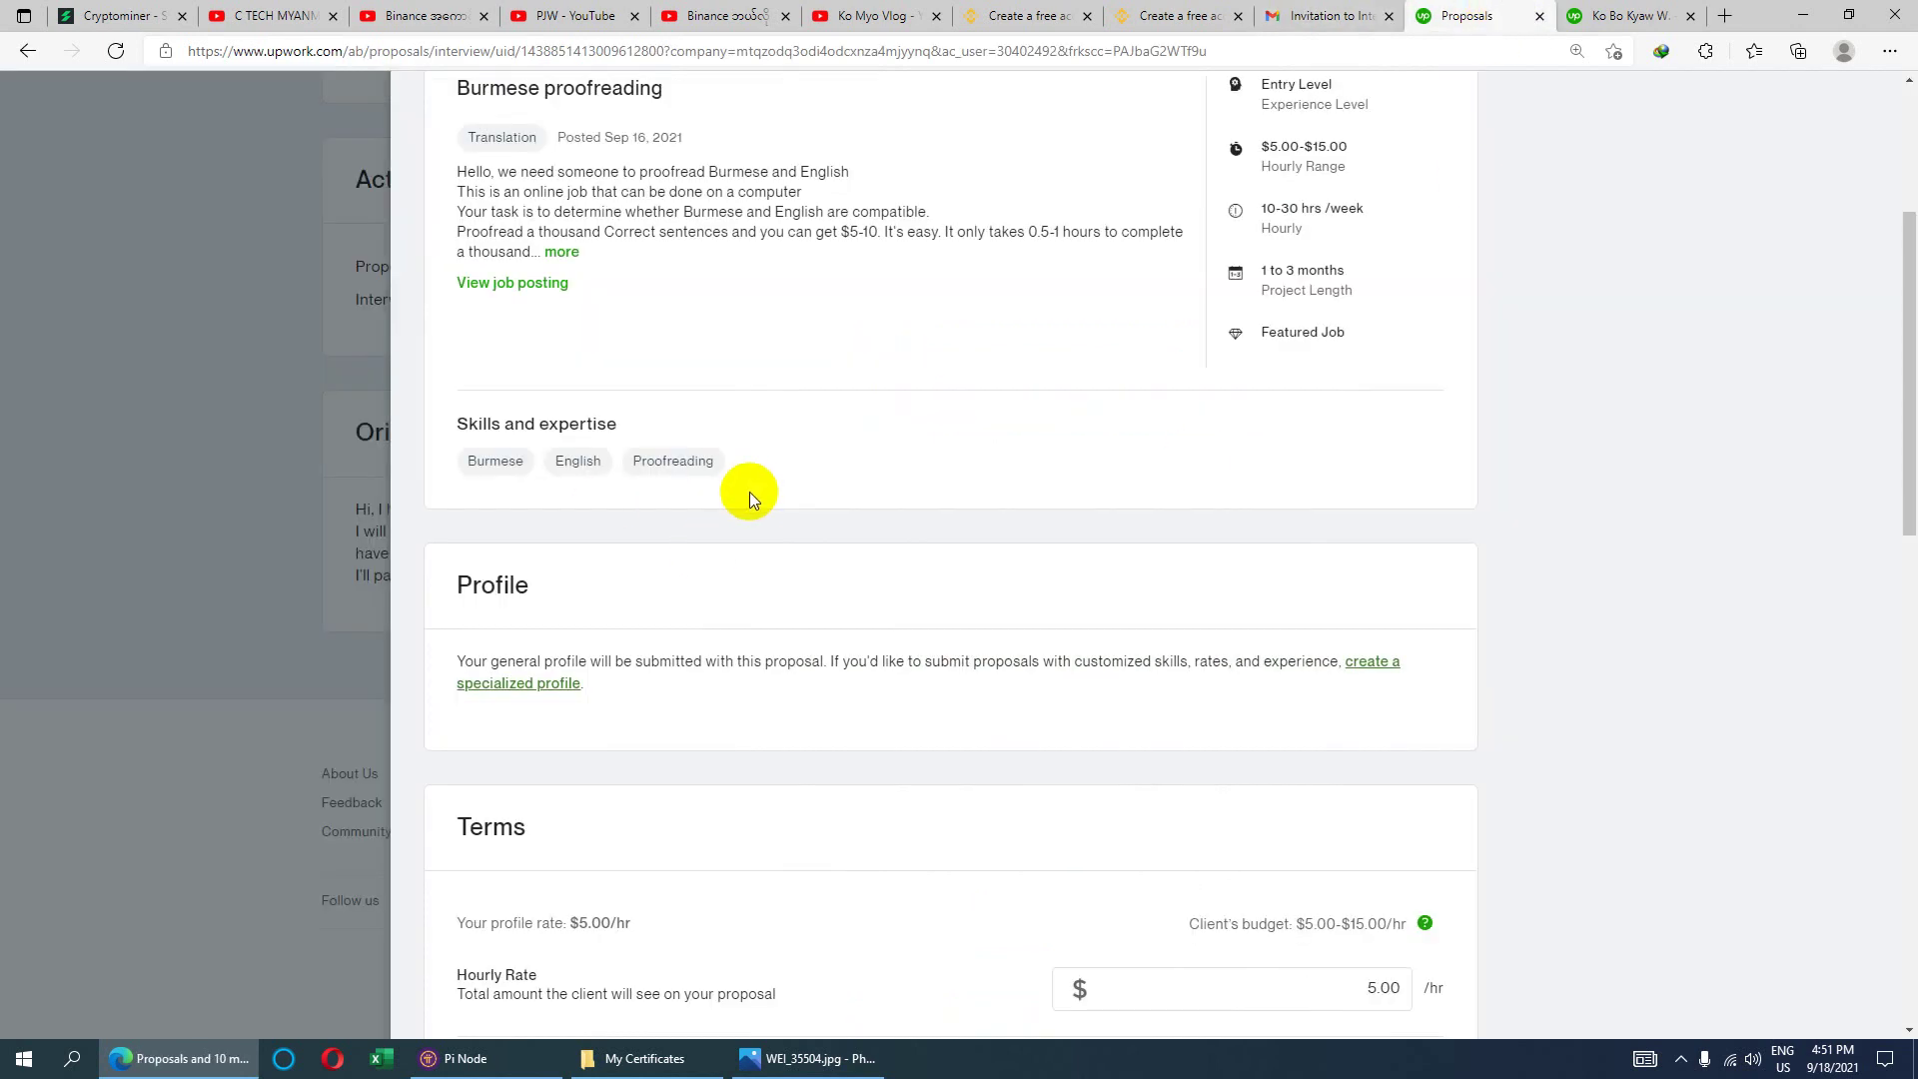
scroll(748, 492, up, 4)
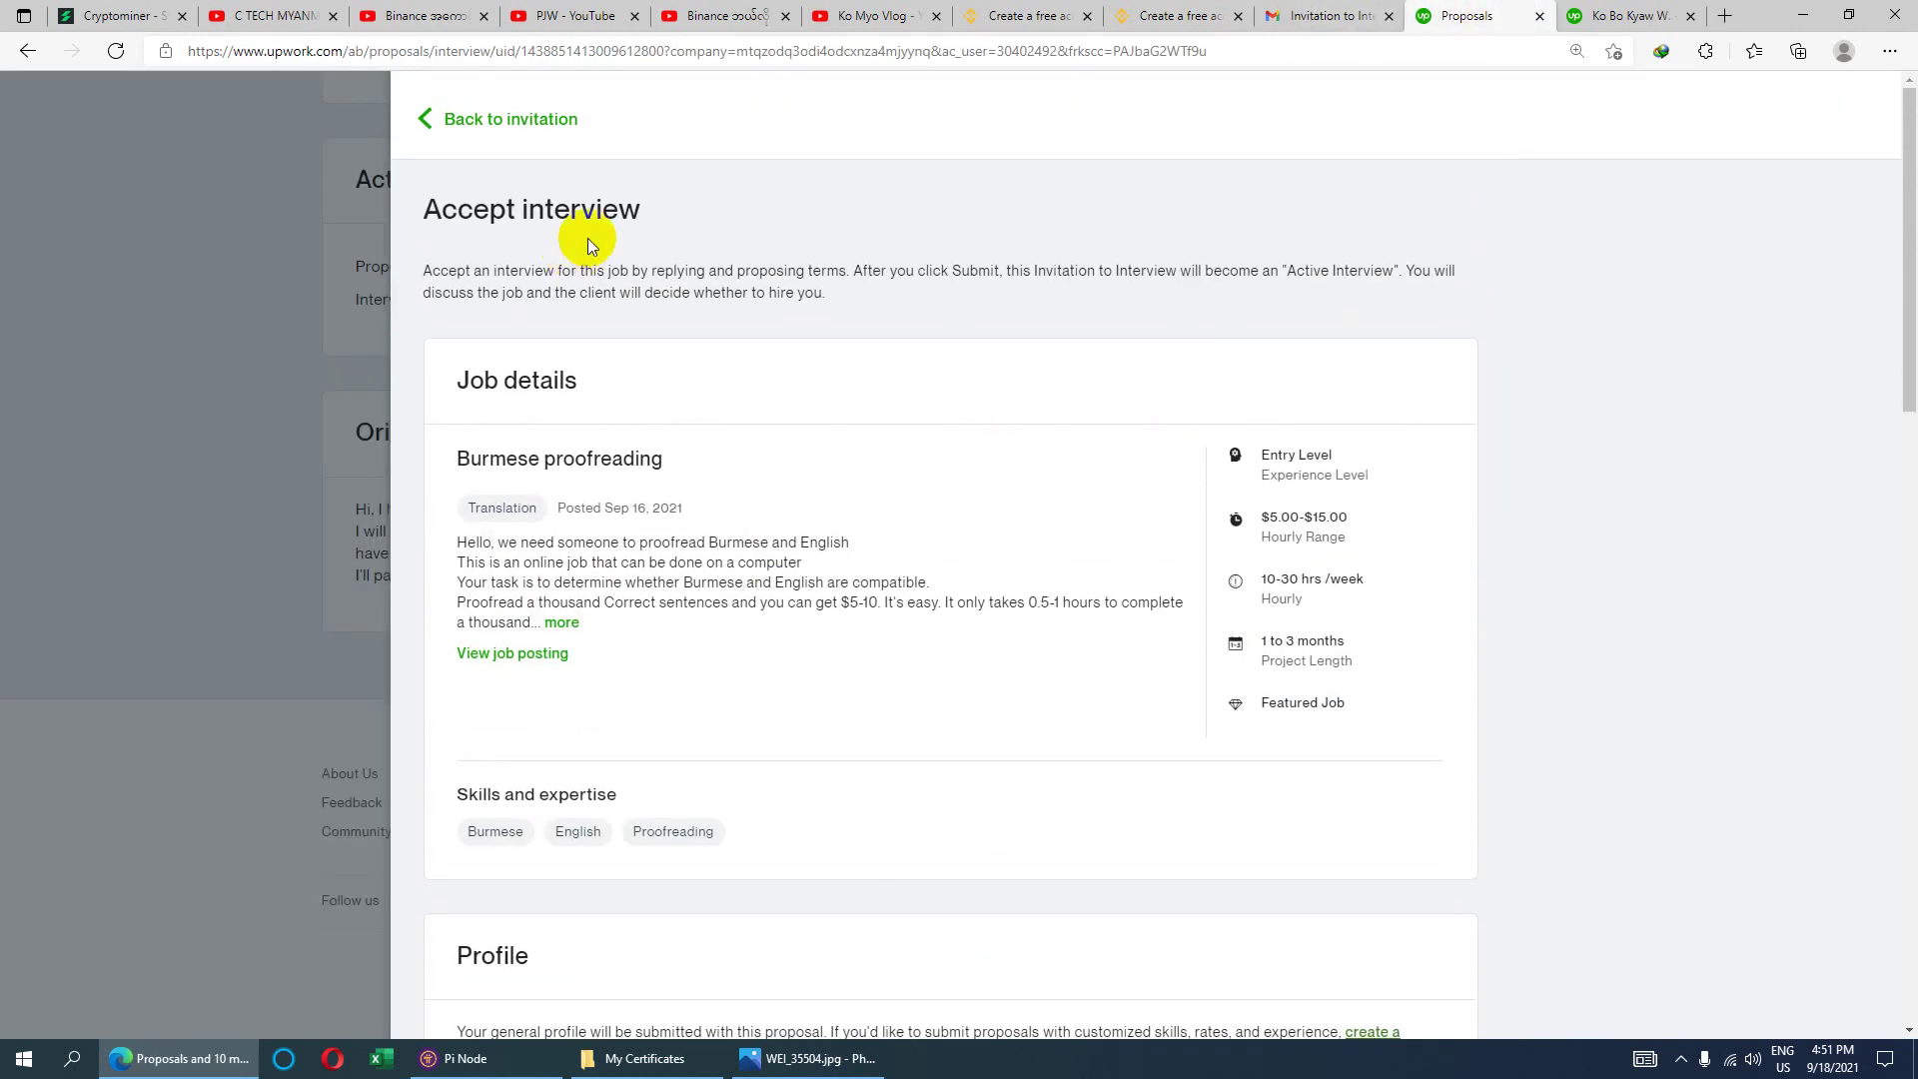
click(423, 119)
scroll(721, 513, up, 8)
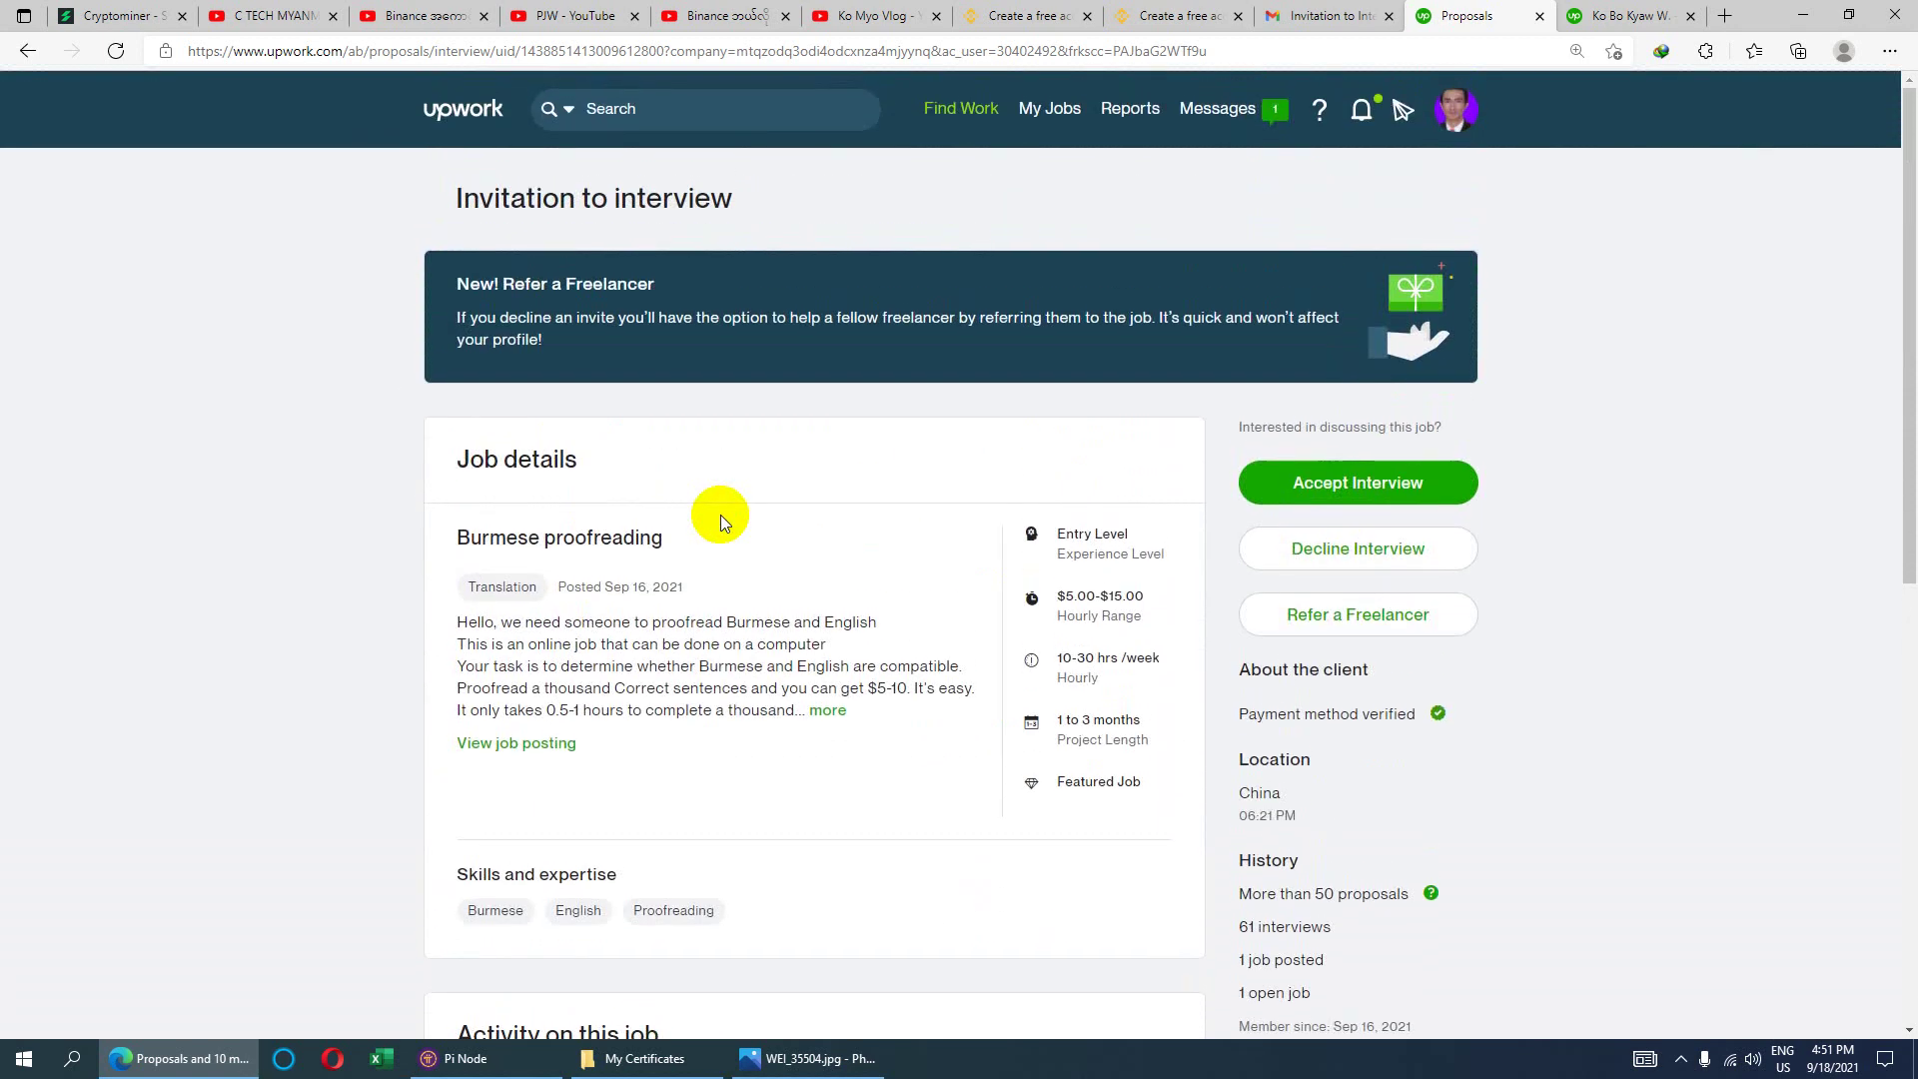
- Open the full posting of the Burmese proofreading job from the invitation and save the job
scroll(919, 578, down, 4)
scroll(836, 535, up, 2)
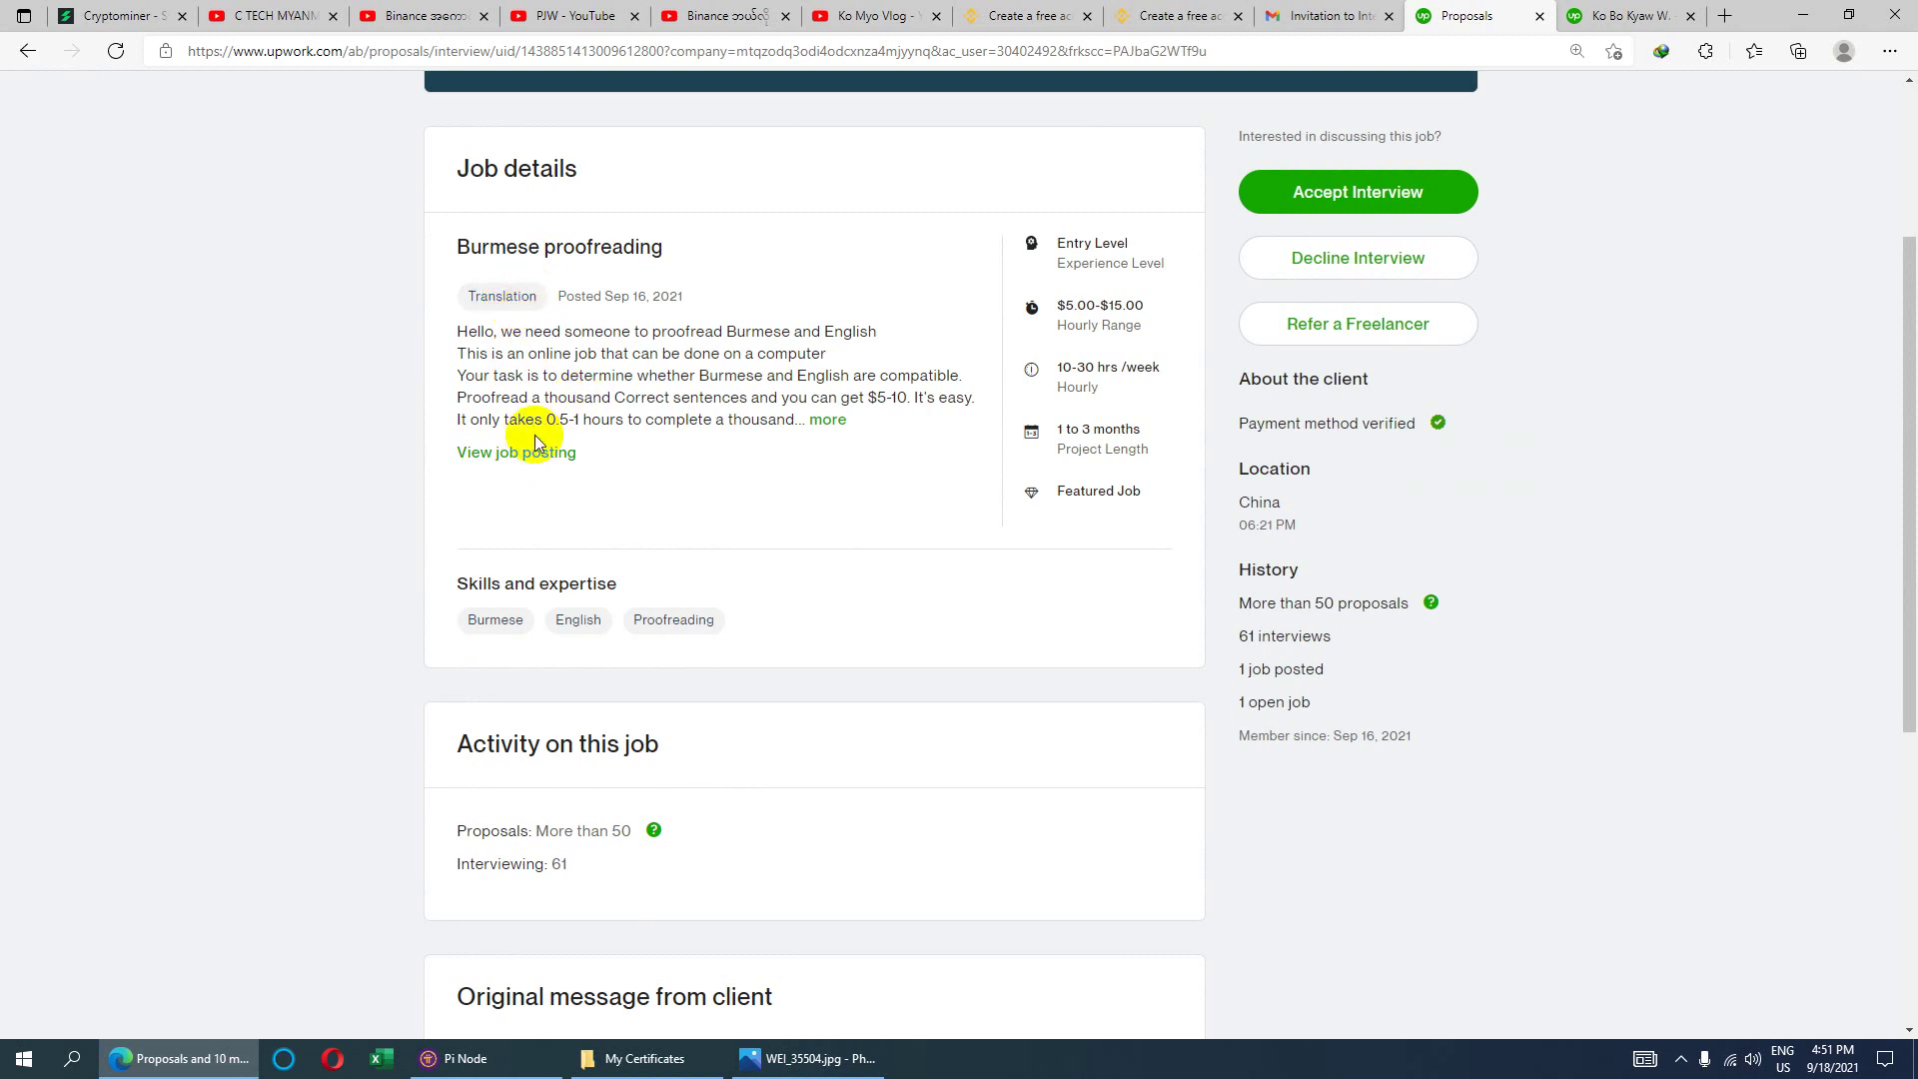
click(510, 454)
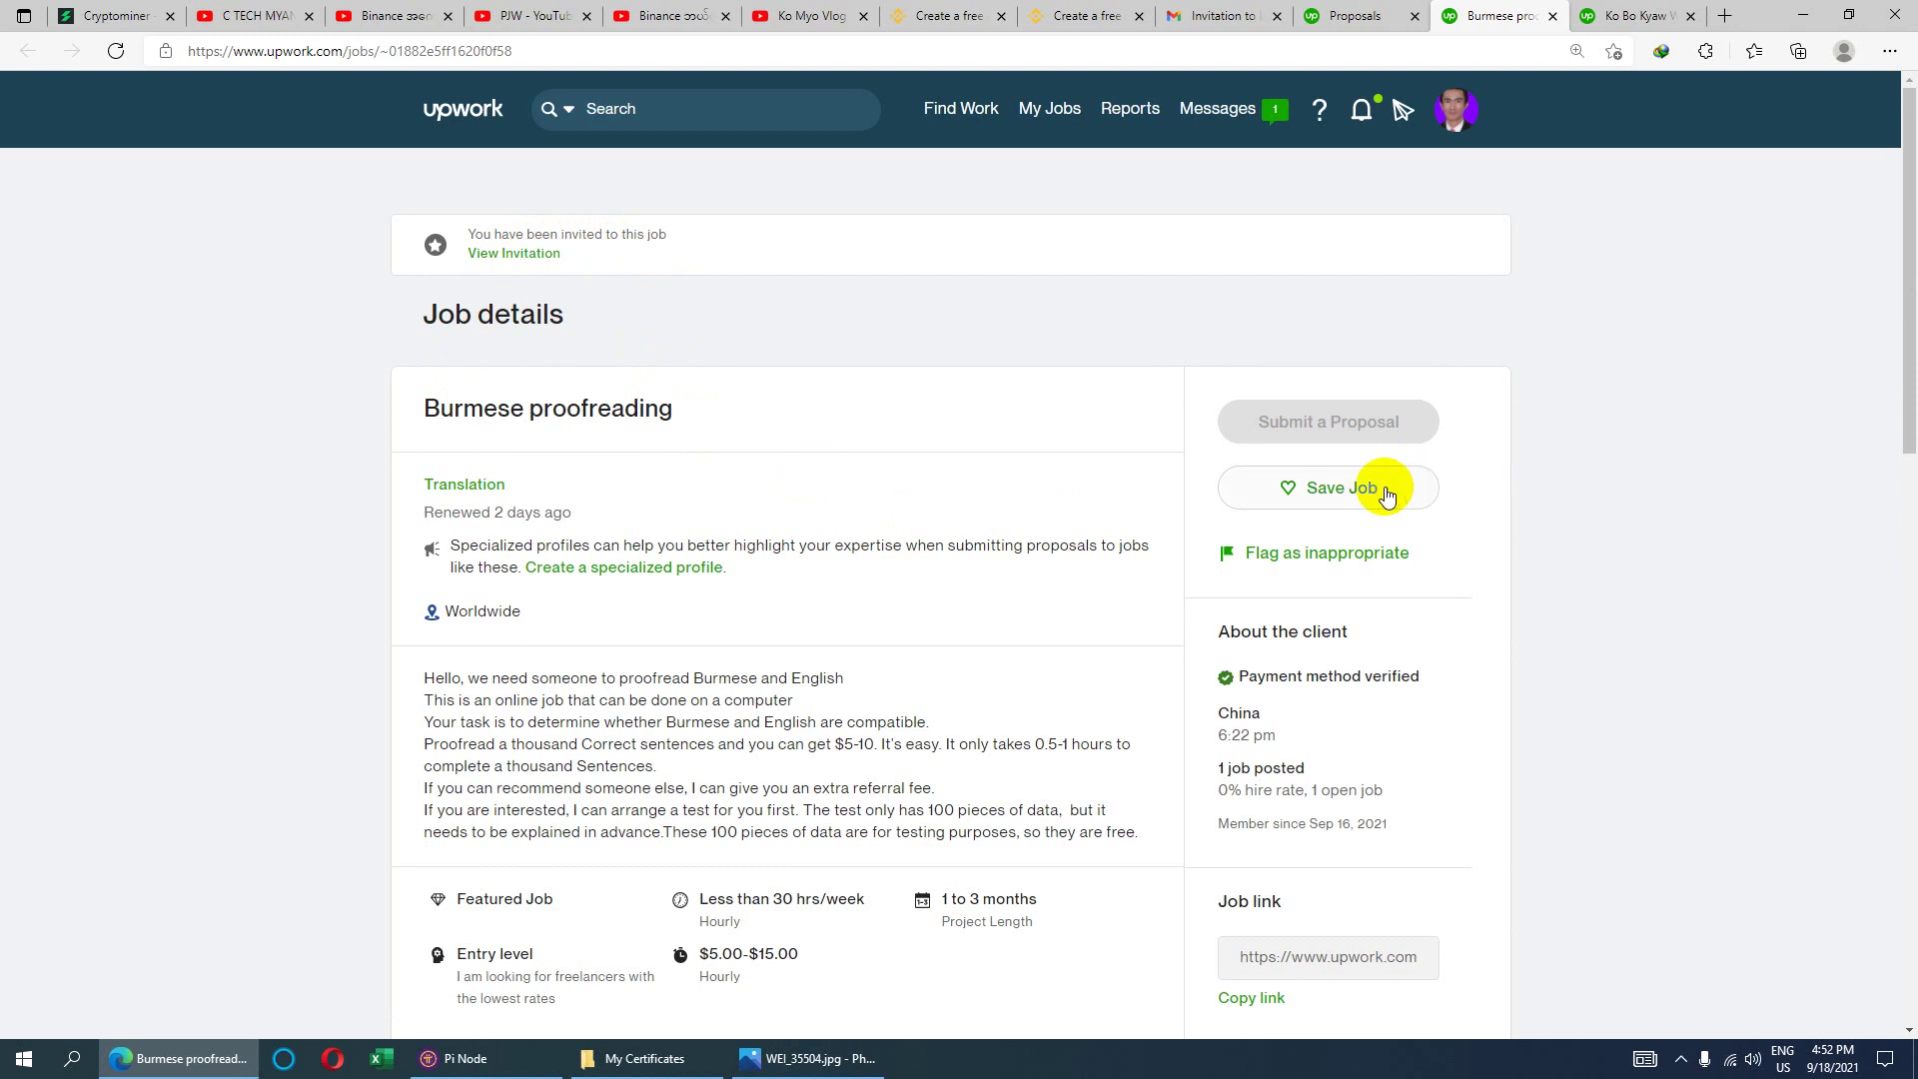
click(1329, 493)
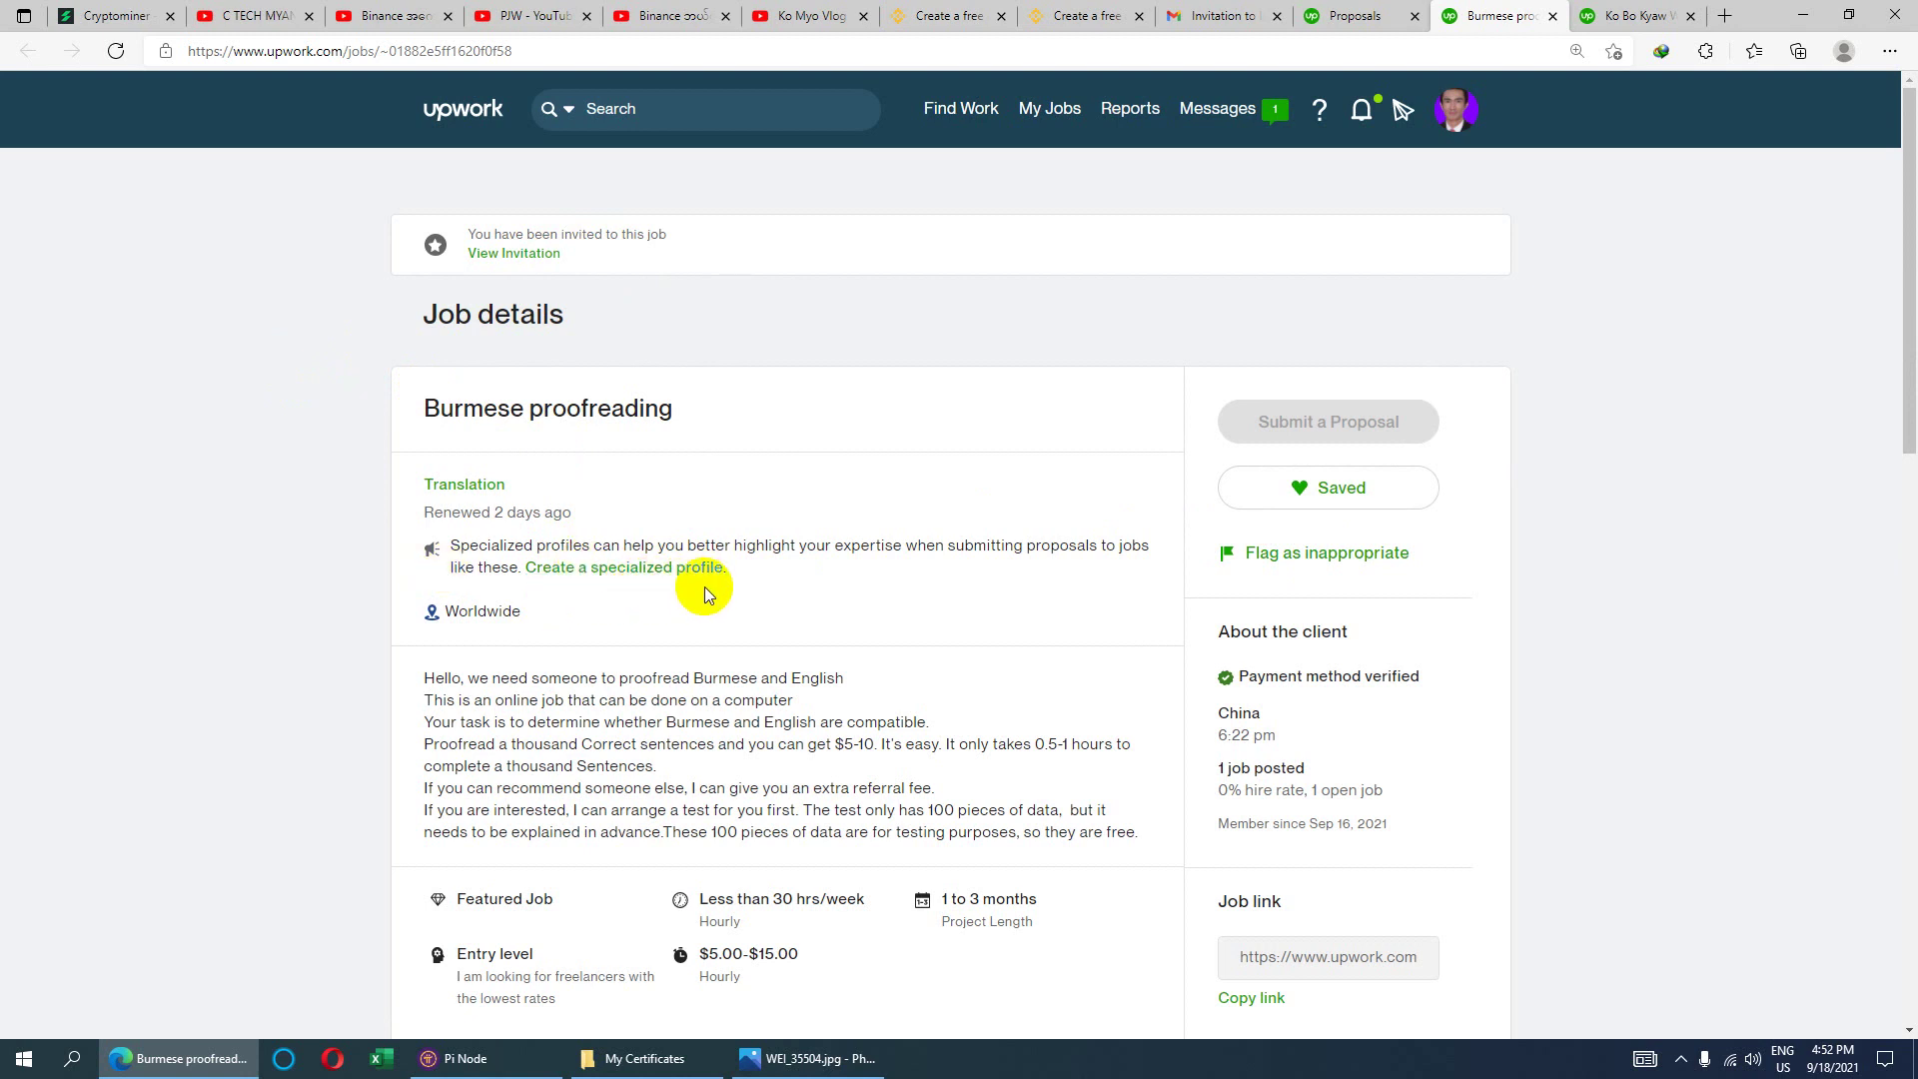
- Review the Burmese proofreading posting's description, terms and proposal questions, and check the exact date of its renewal
scroll(705, 589, down, 2)
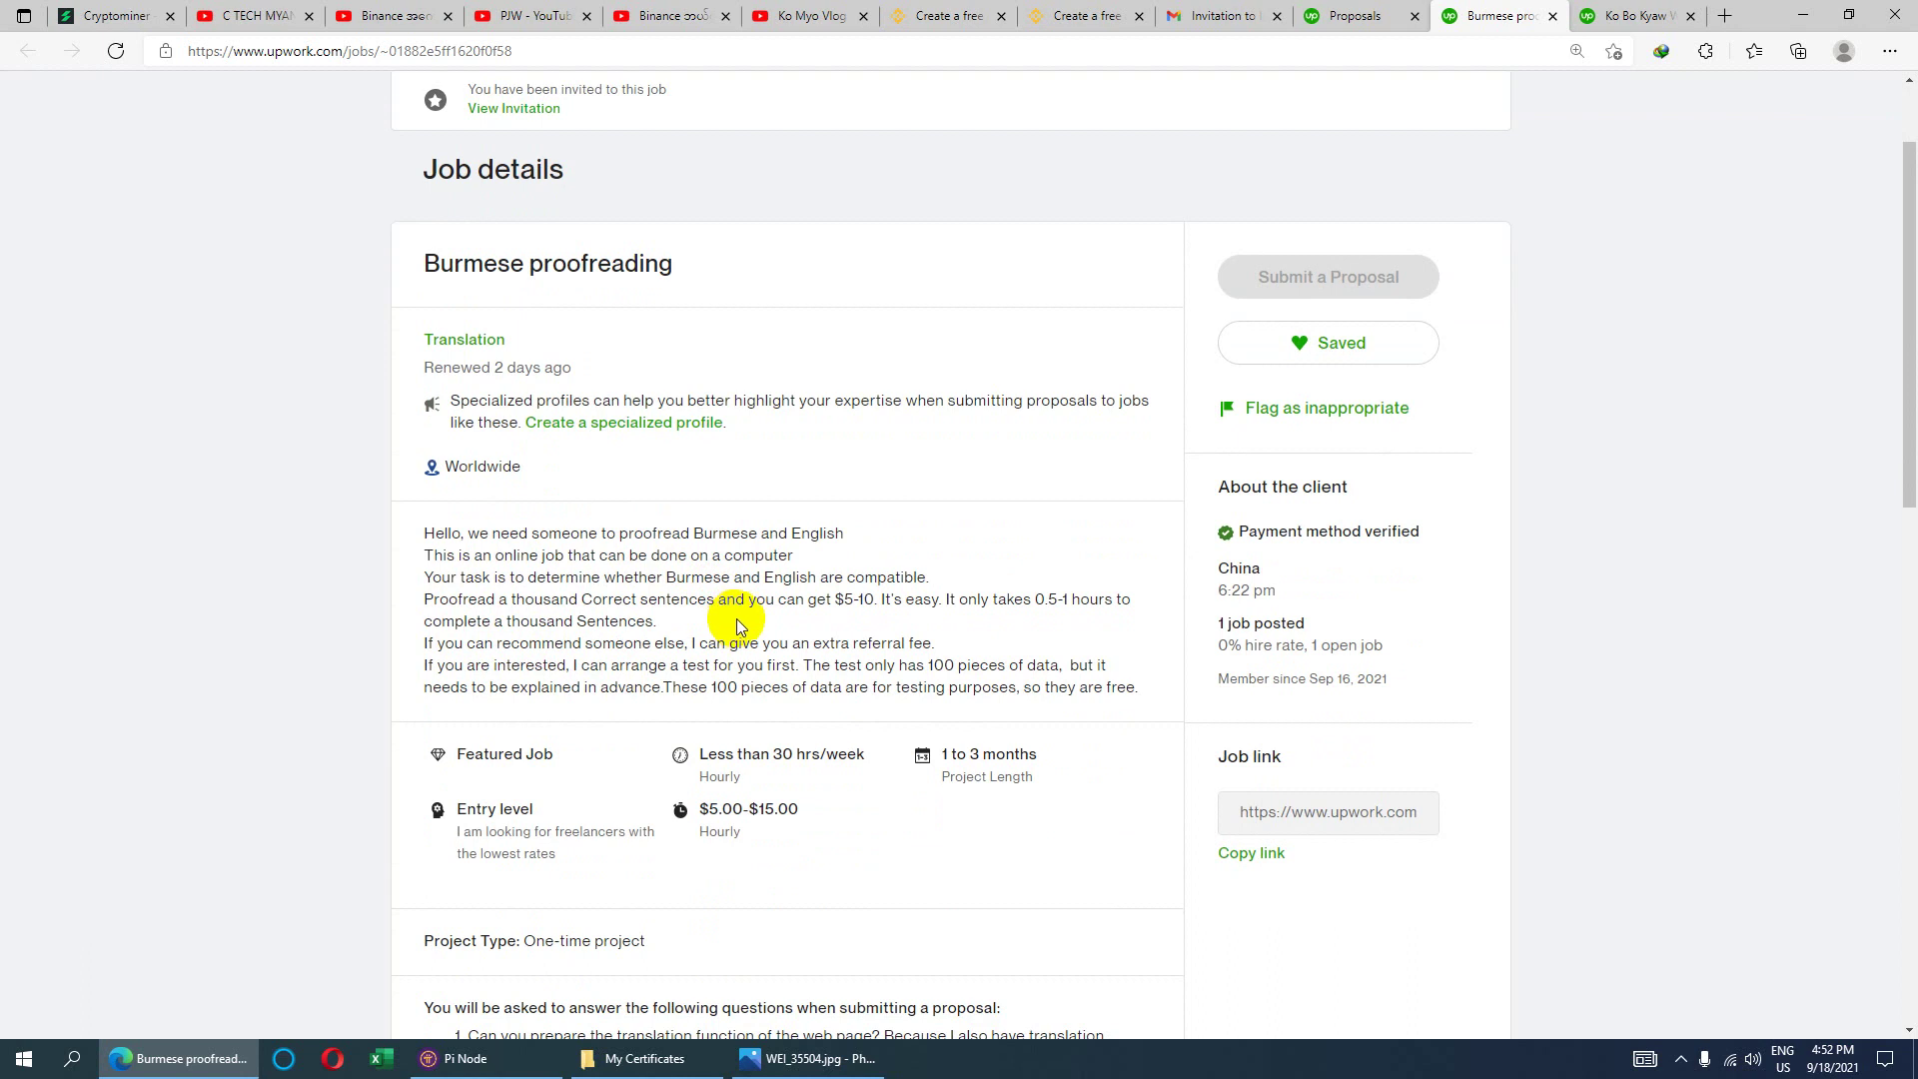
scroll(735, 613, down, 2)
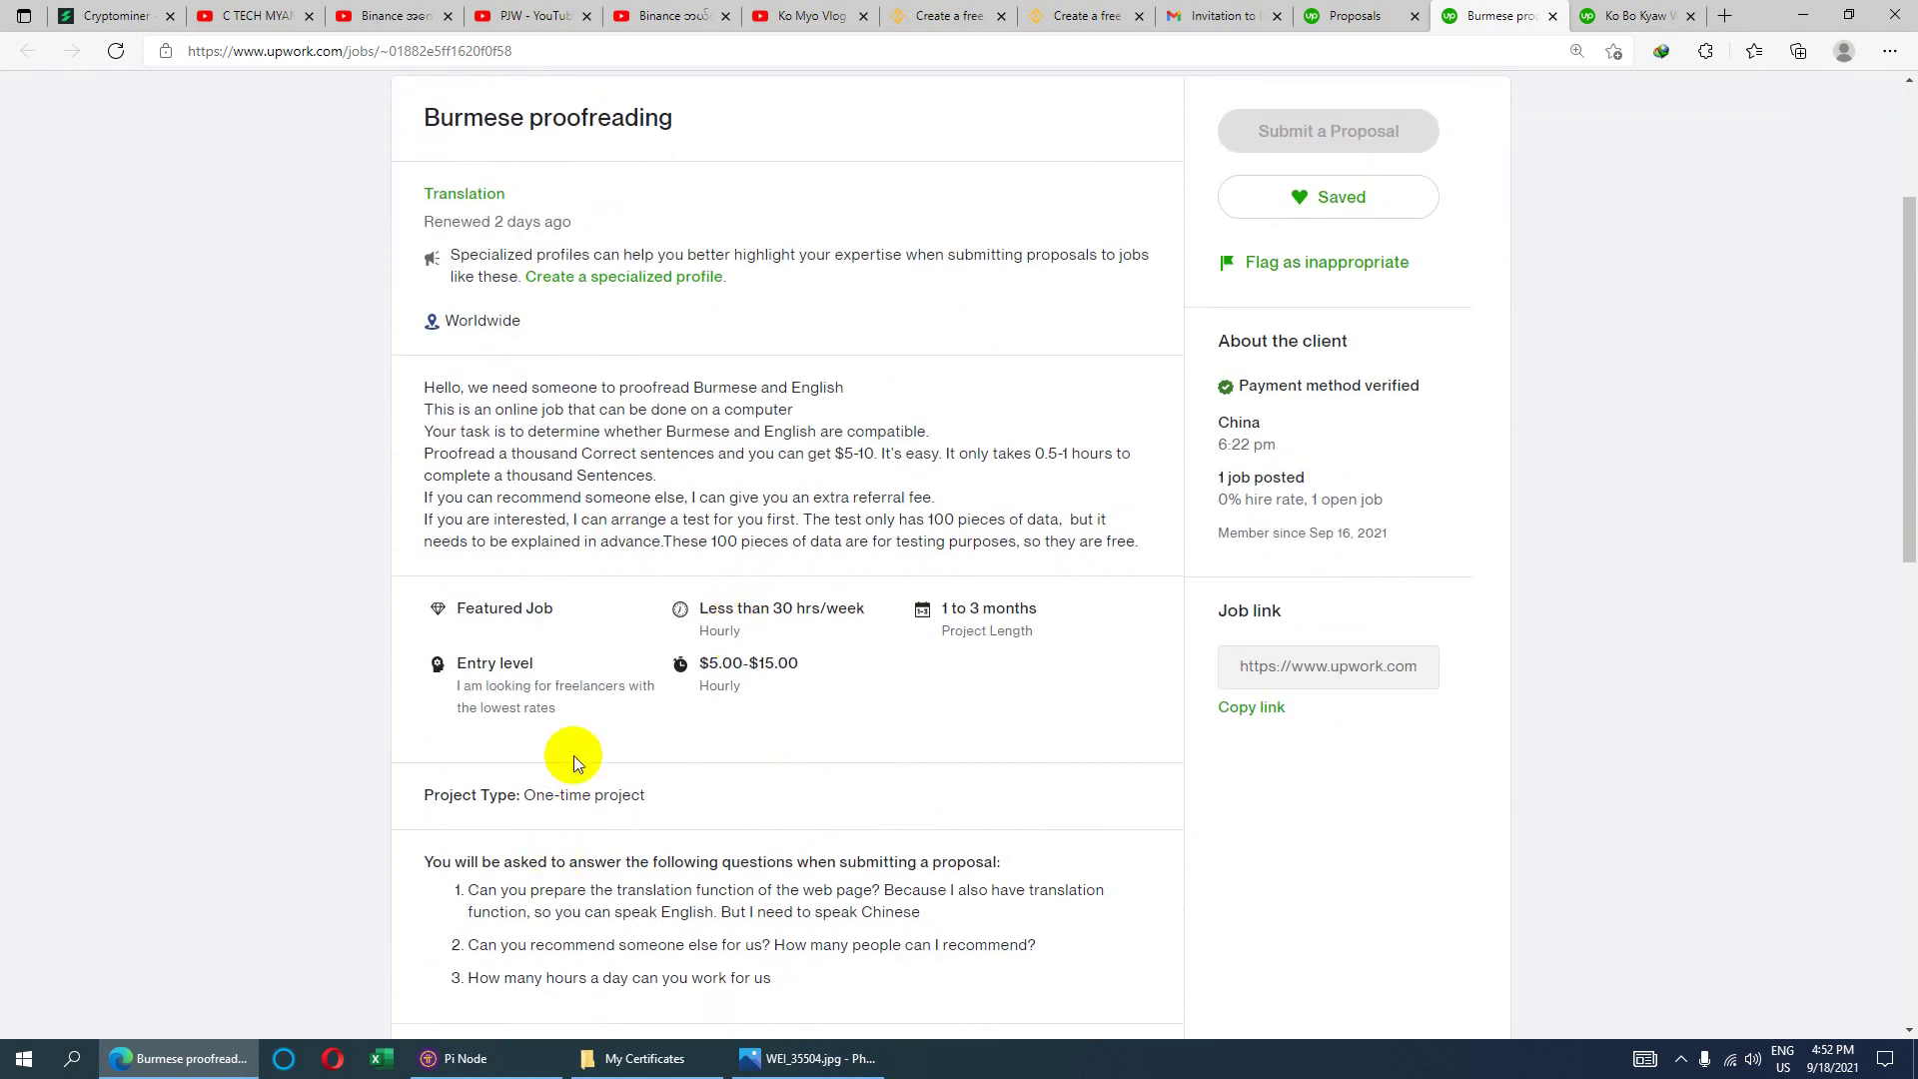
scroll(496, 642, up, 4)
mouse_move(545, 512)
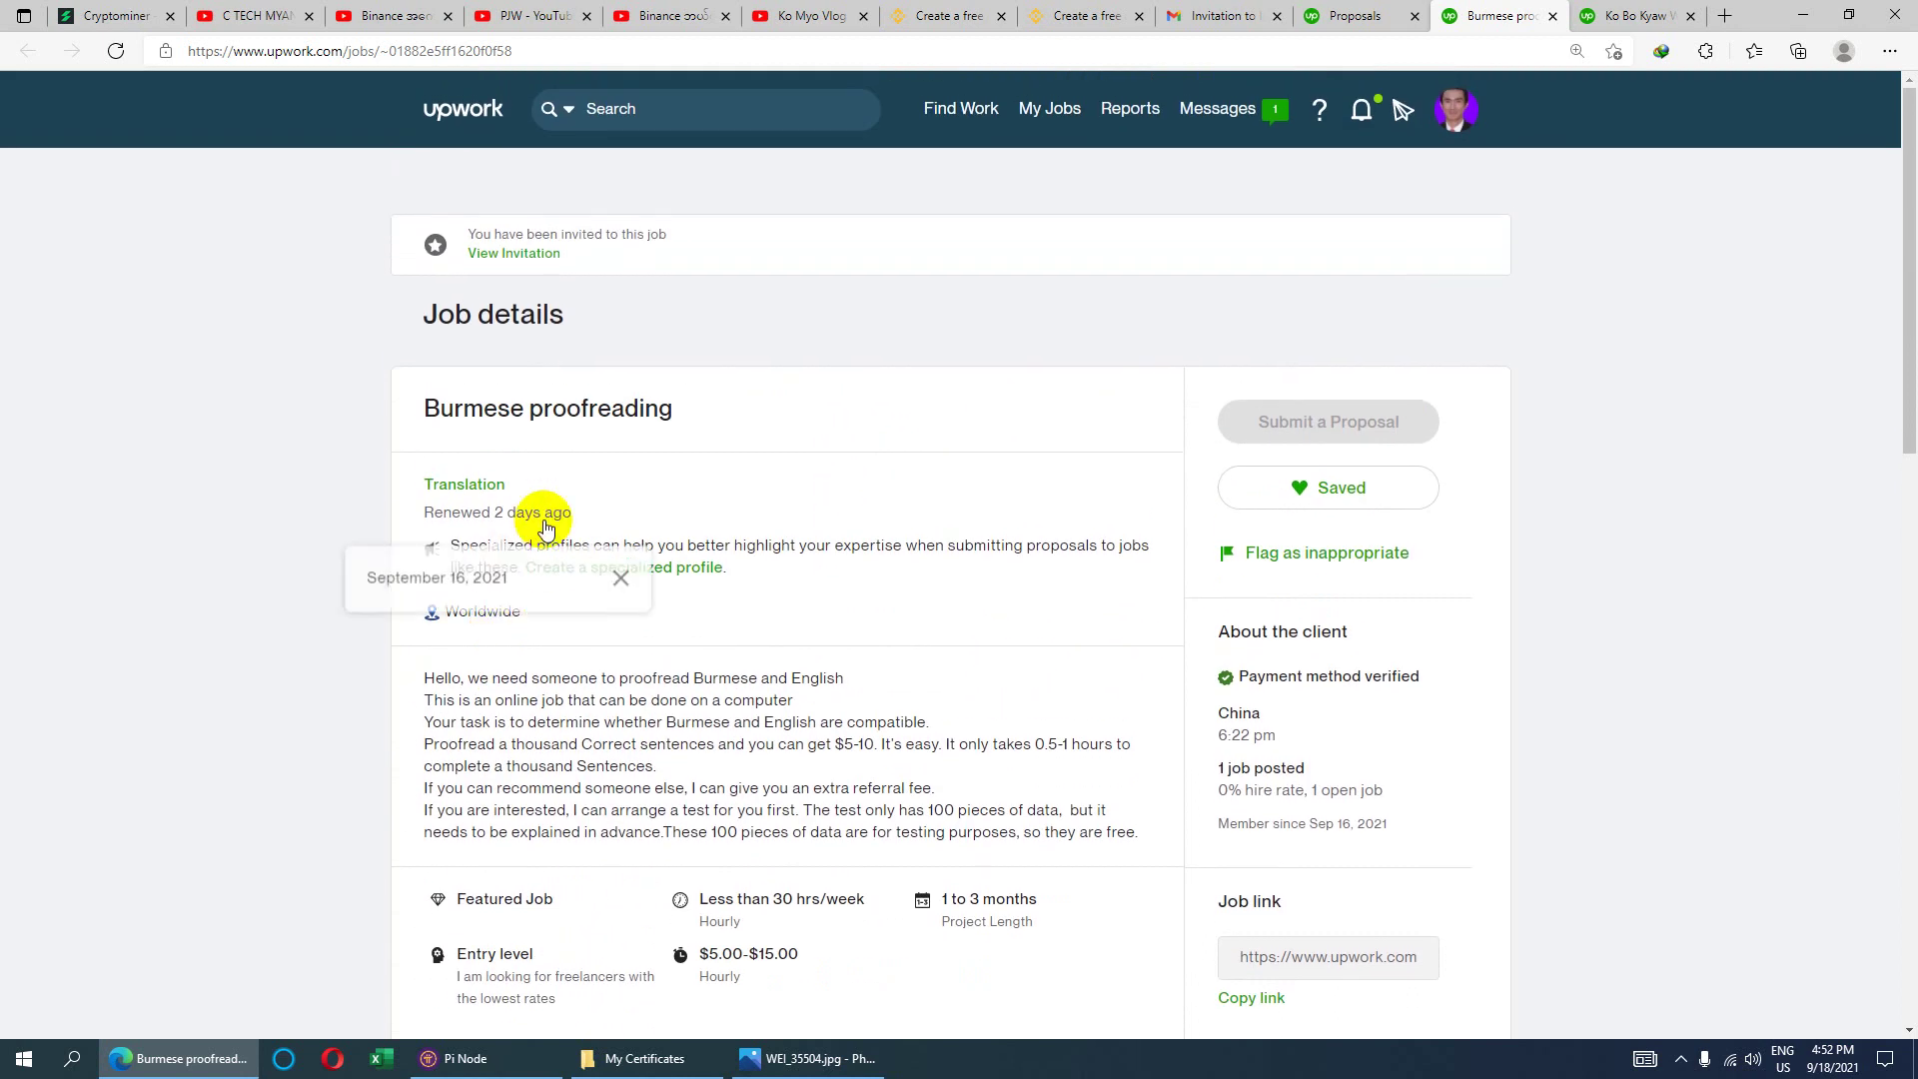
- Browse the job listings for the Translation specialty and return to the Burmese proofreading posting
click(456, 493)
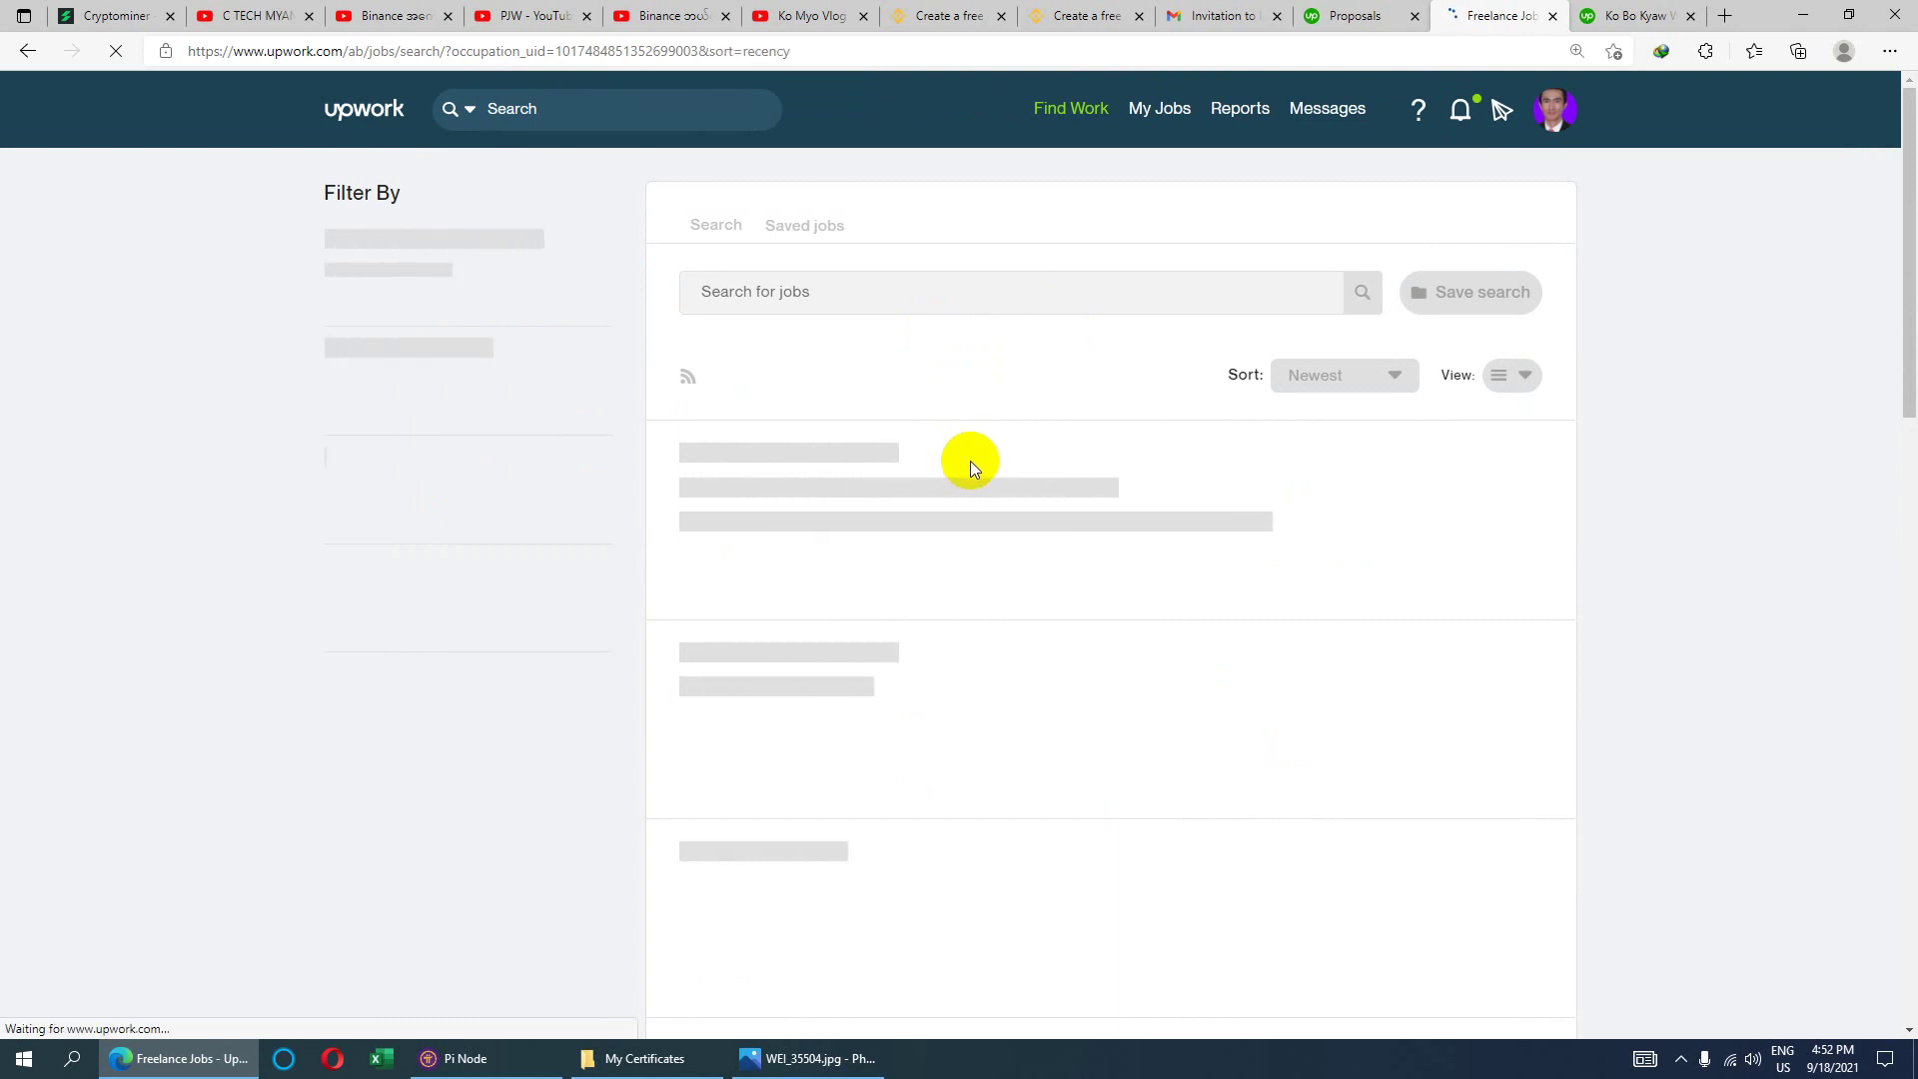
scroll(985, 482, down, 2)
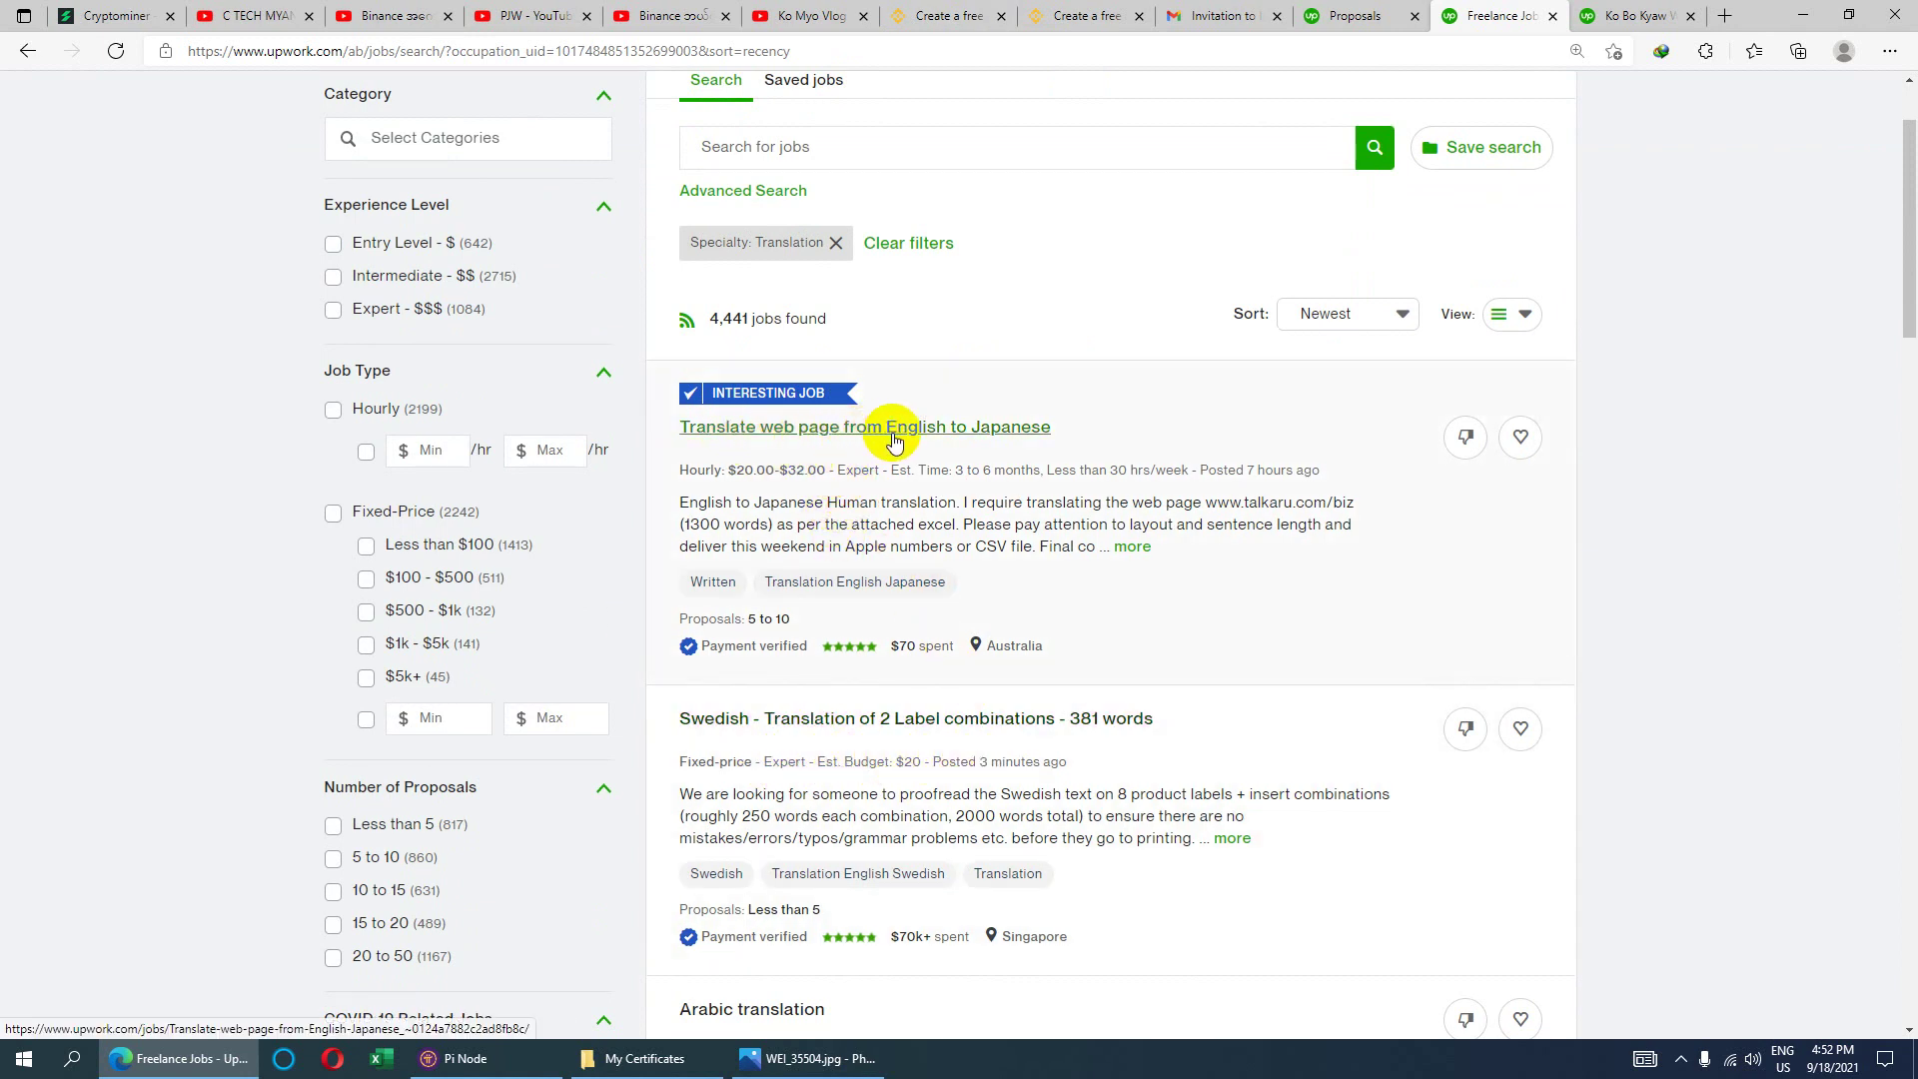
click(1370, 12)
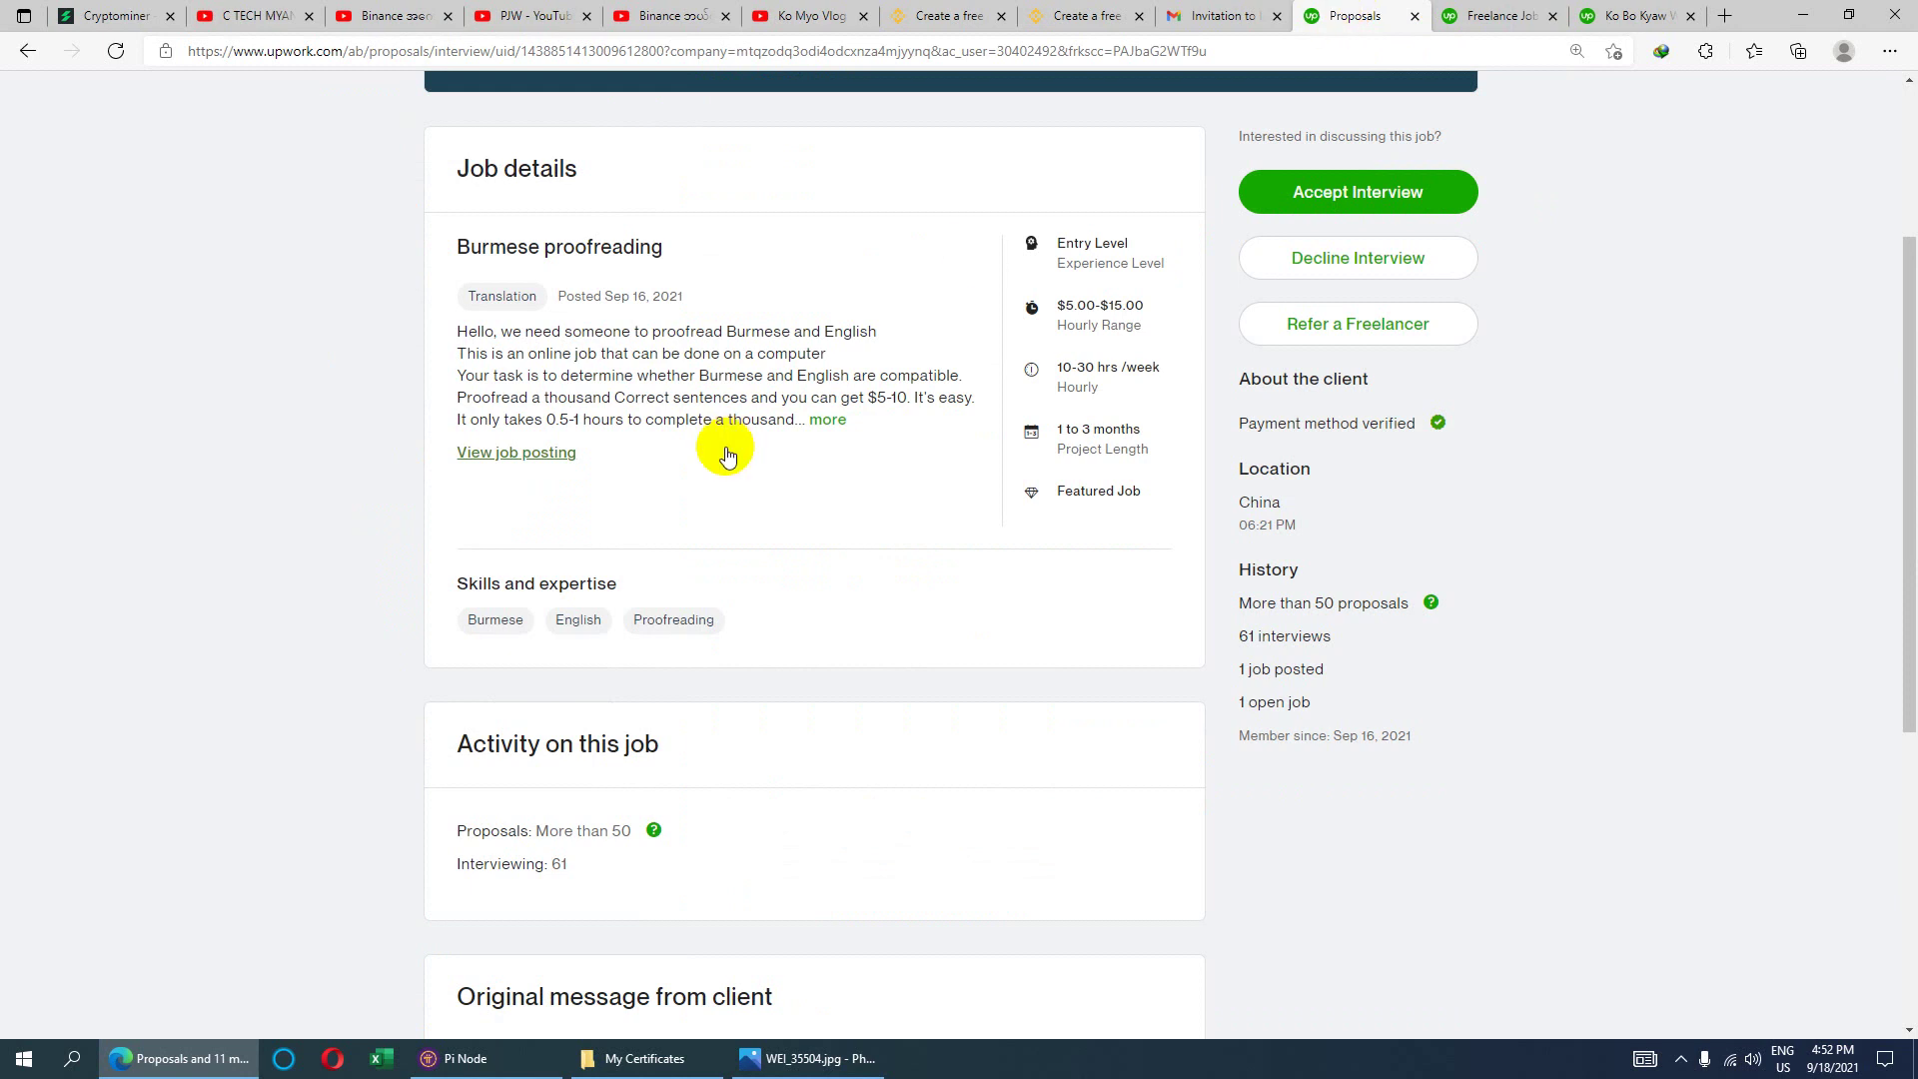
click(1528, 15)
click(22, 60)
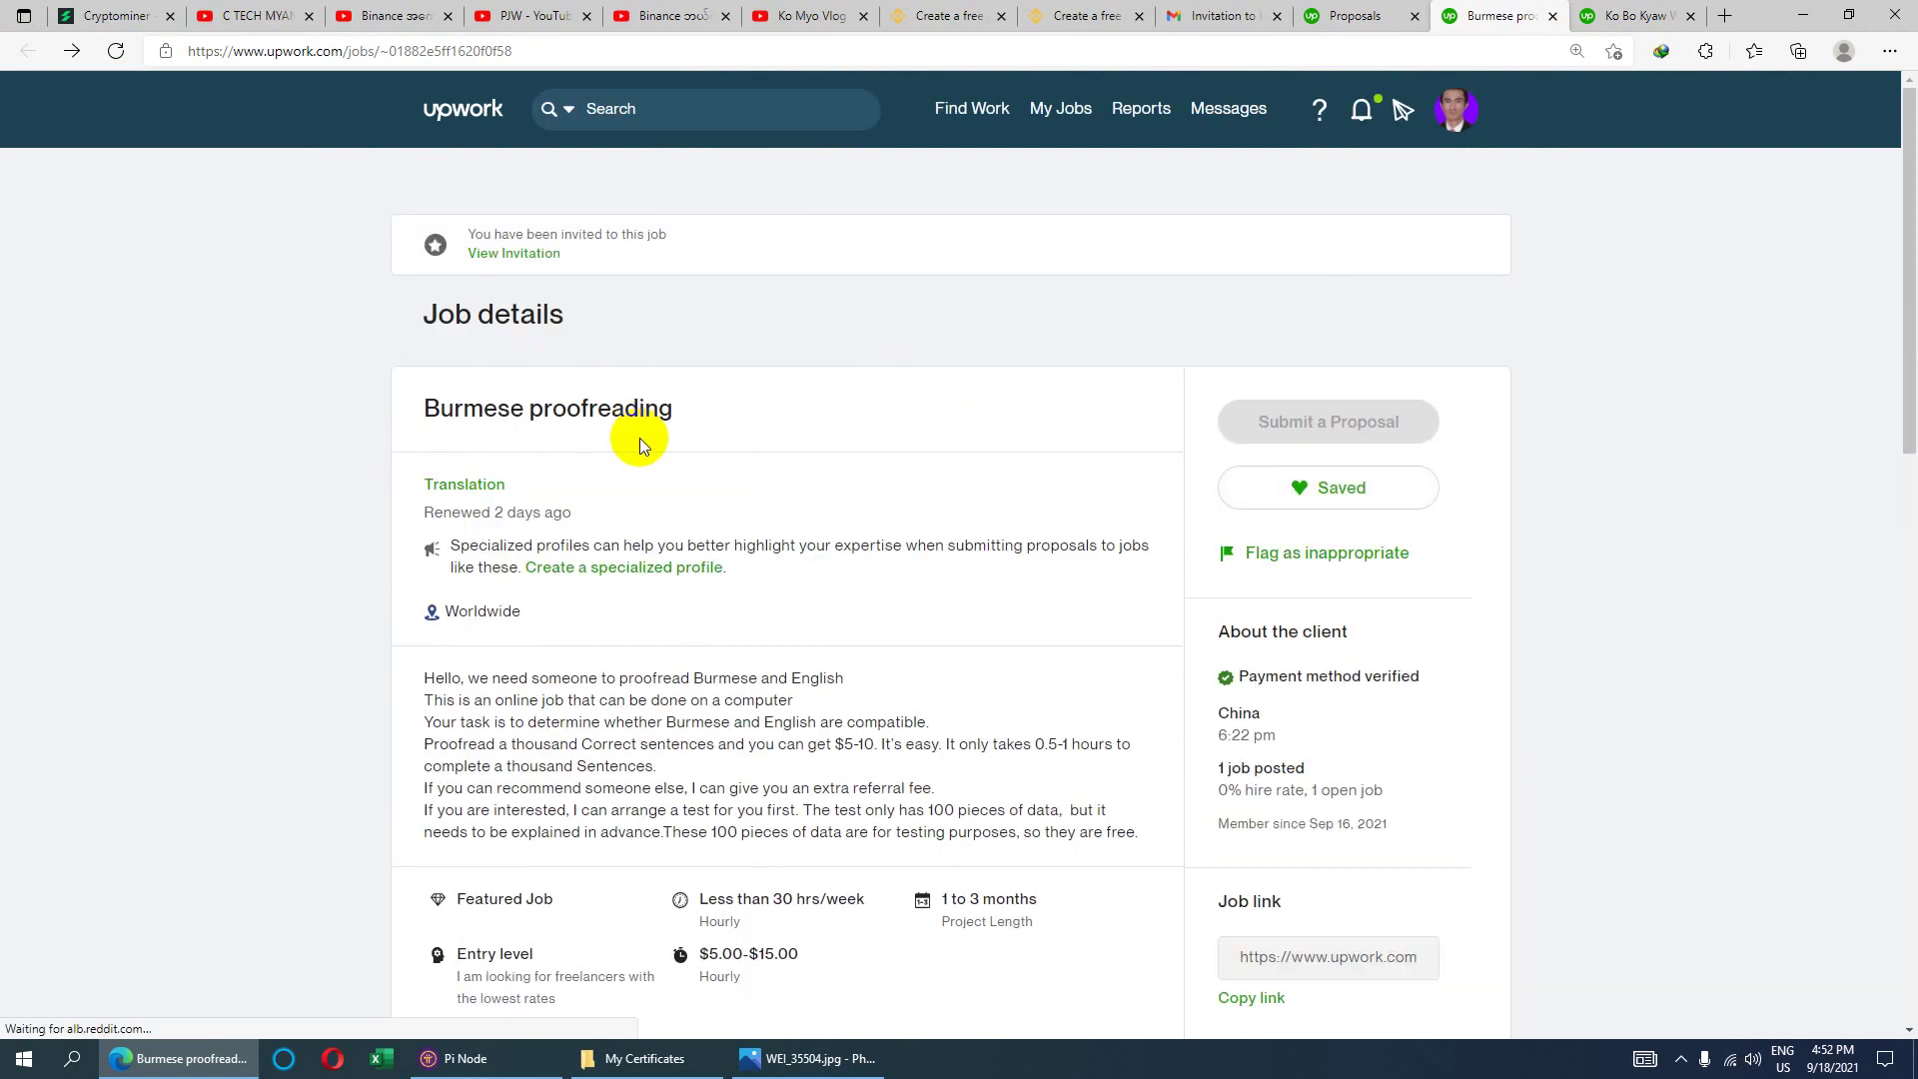
- Reread the Burmese proofreading posting from its title and category down to the proposal questions
scroll(634, 436, down, 3)
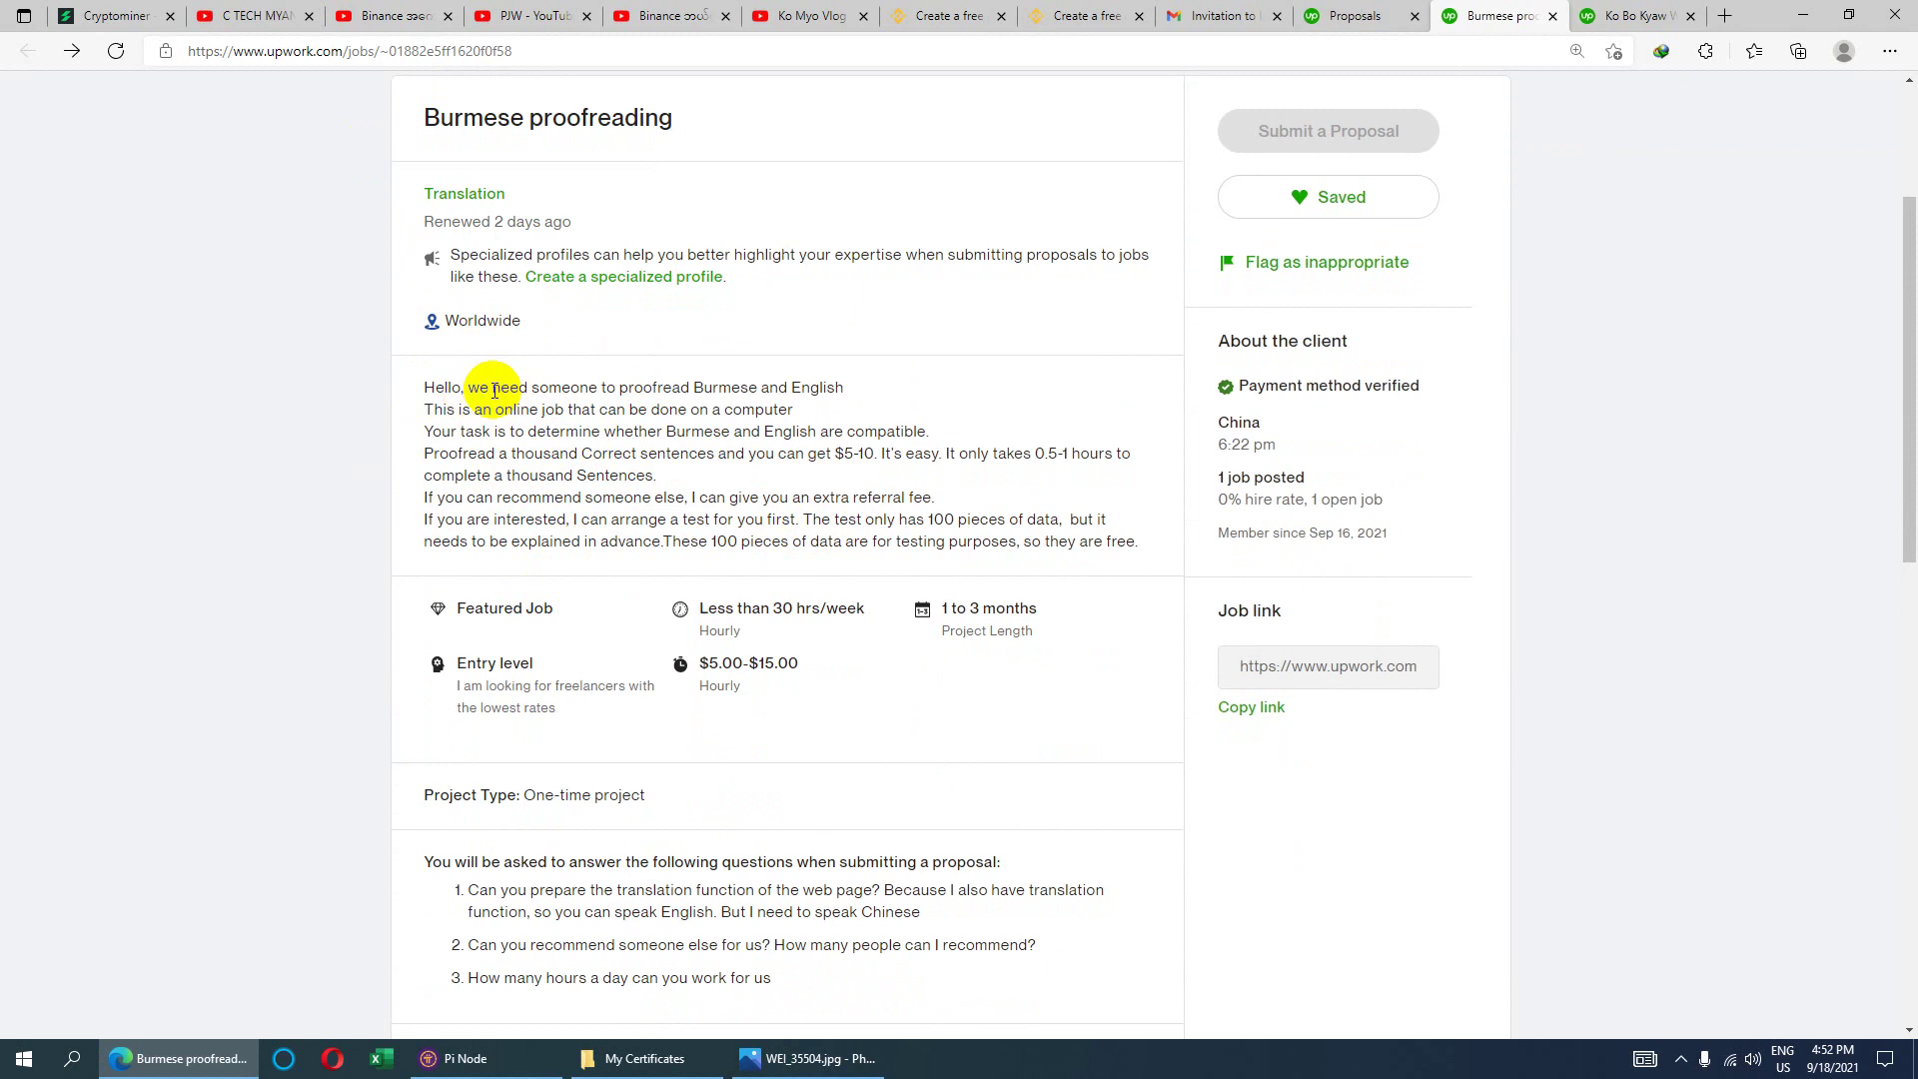
scroll(579, 350, up, 3)
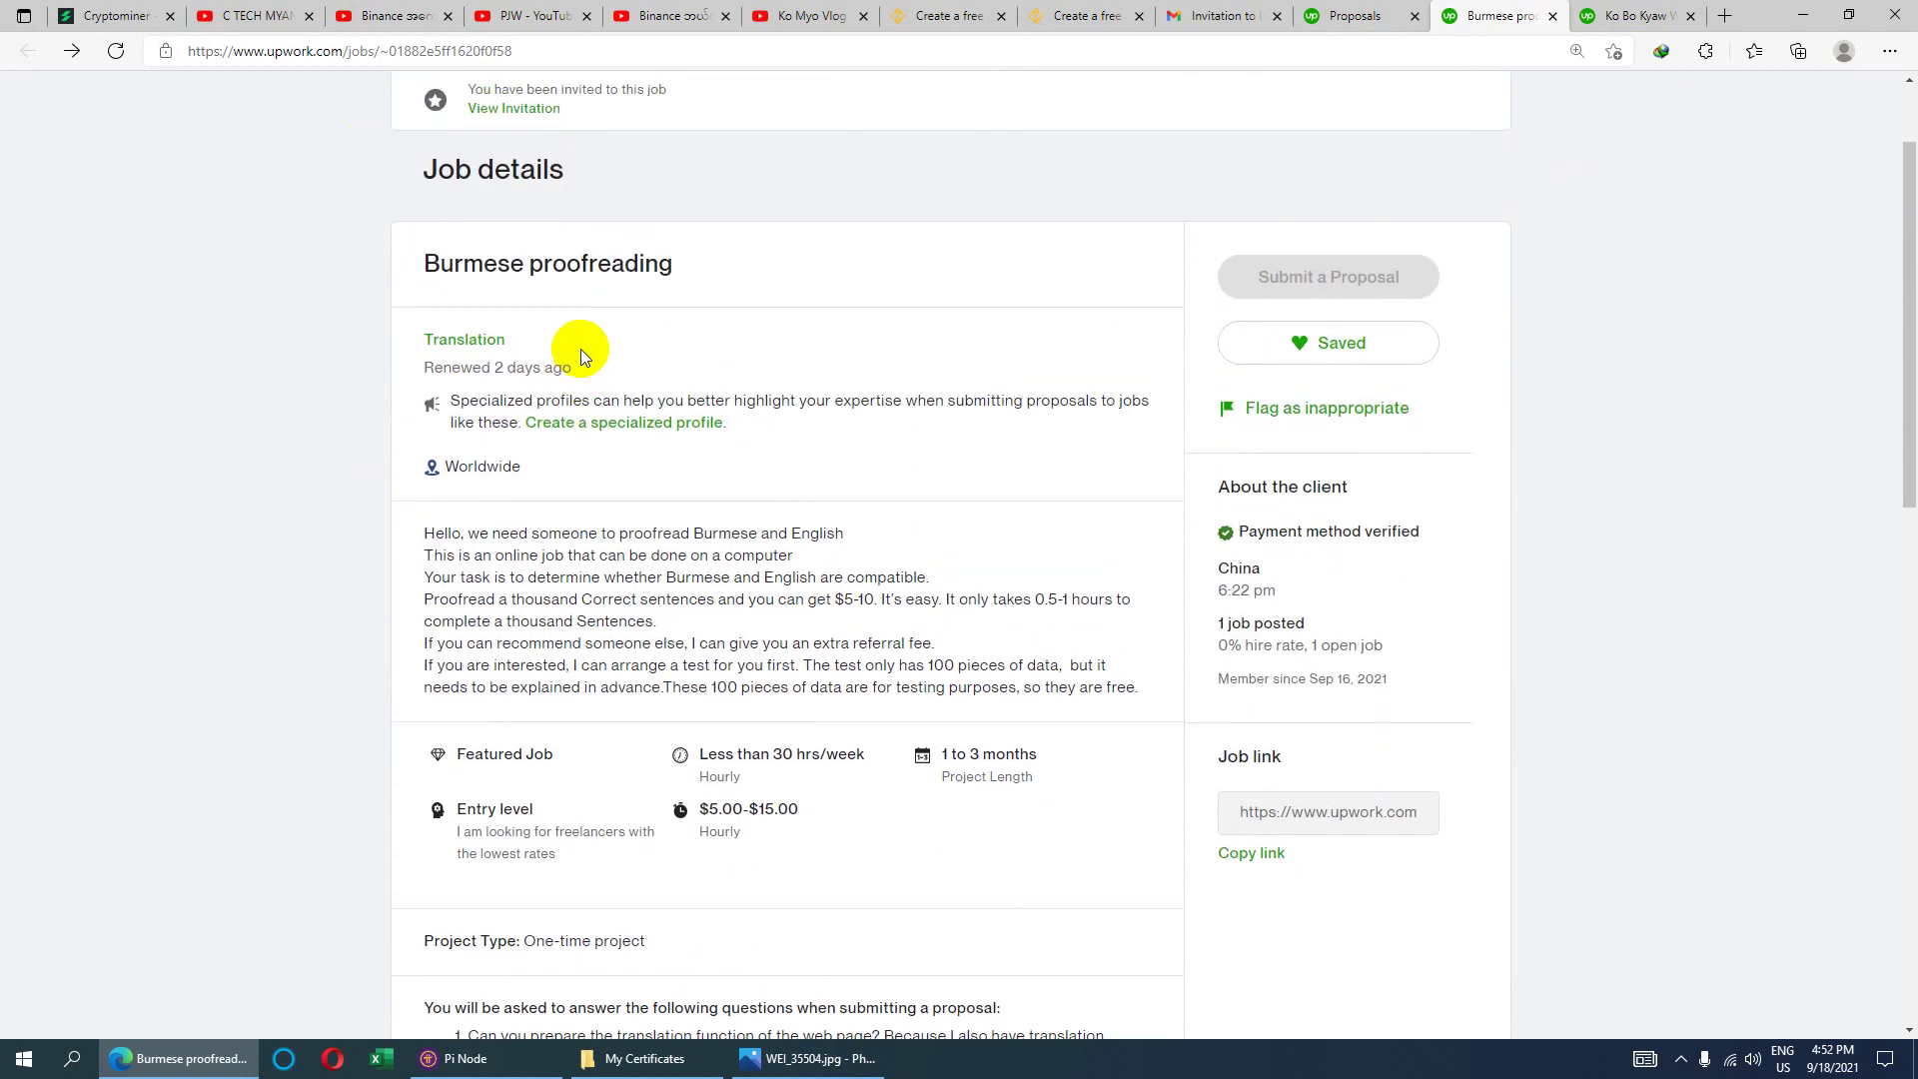
click(536, 510)
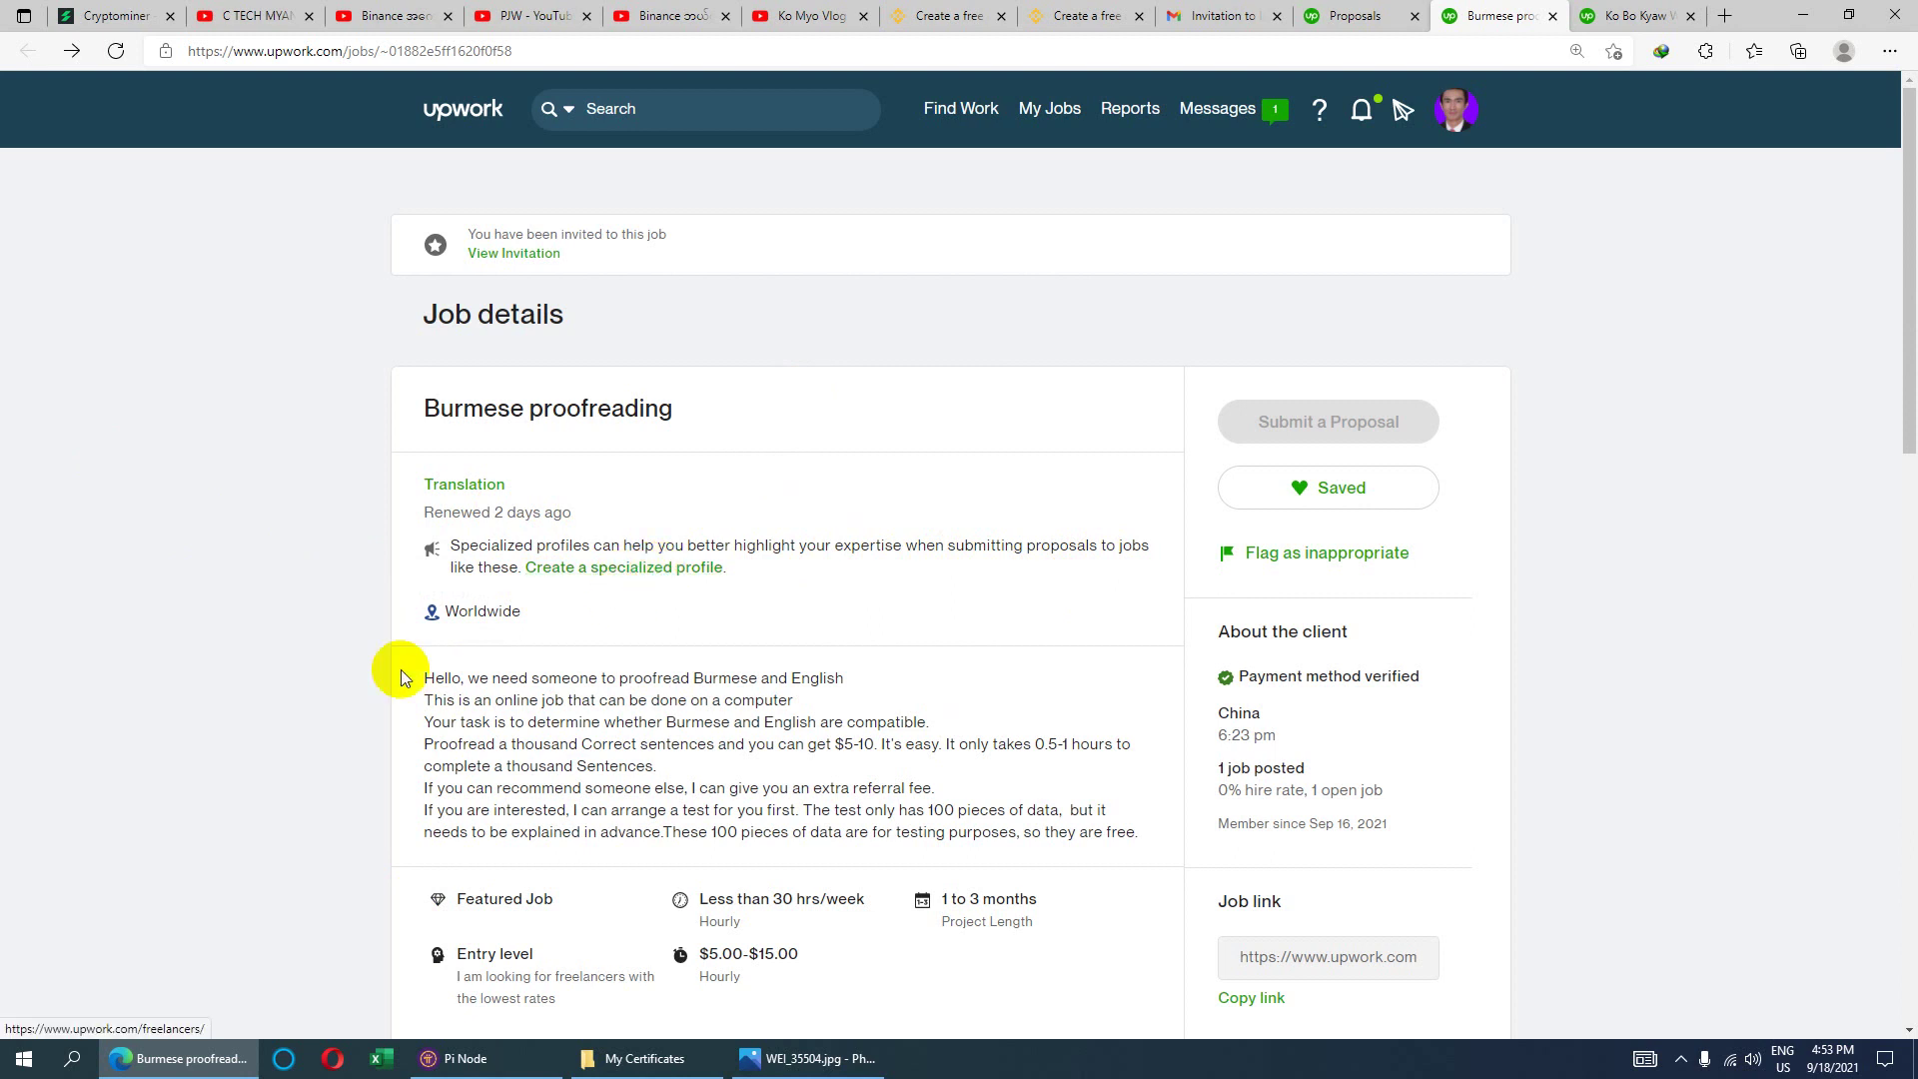
- Switch to the freelancer profile, check its certifications and employment history, and close the profile page
click(1638, 15)
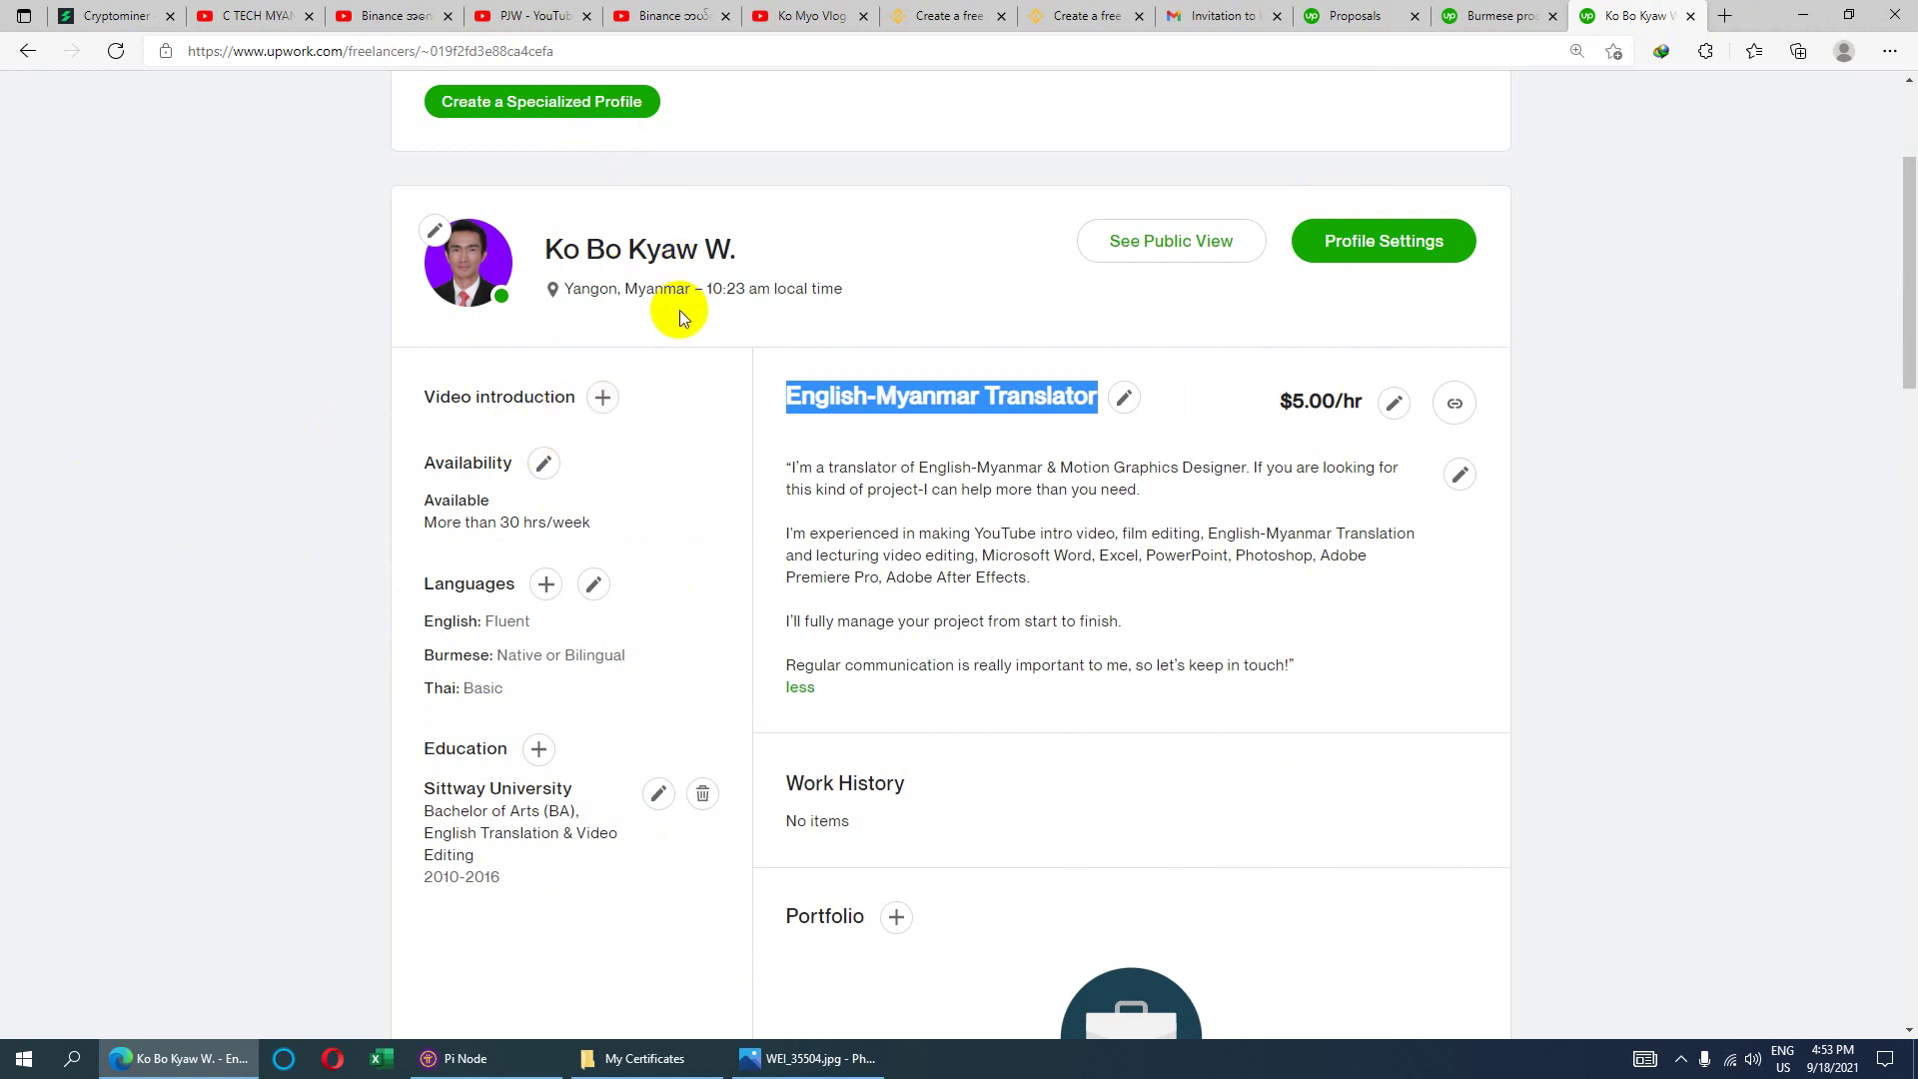
scroll(745, 368, down, 13)
scroll(755, 368, down, 10)
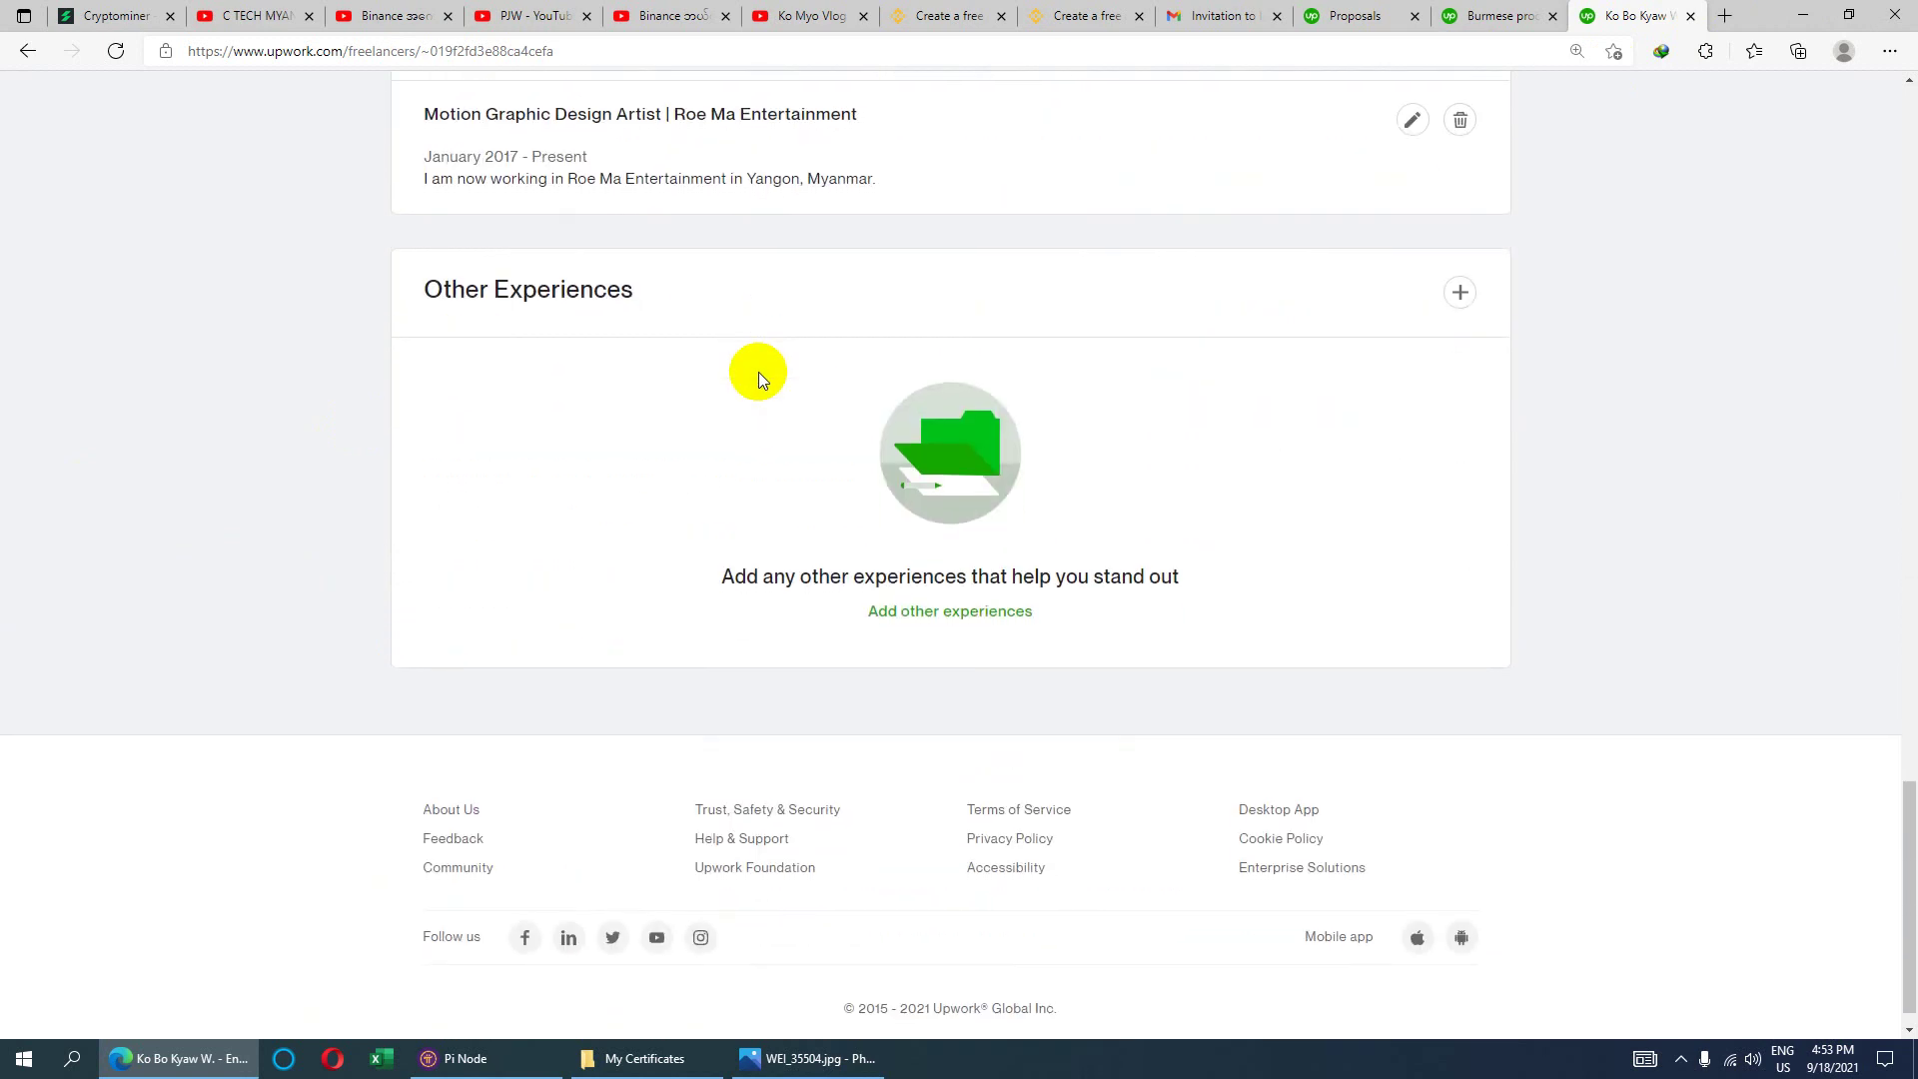
scroll(823, 466, up, 6)
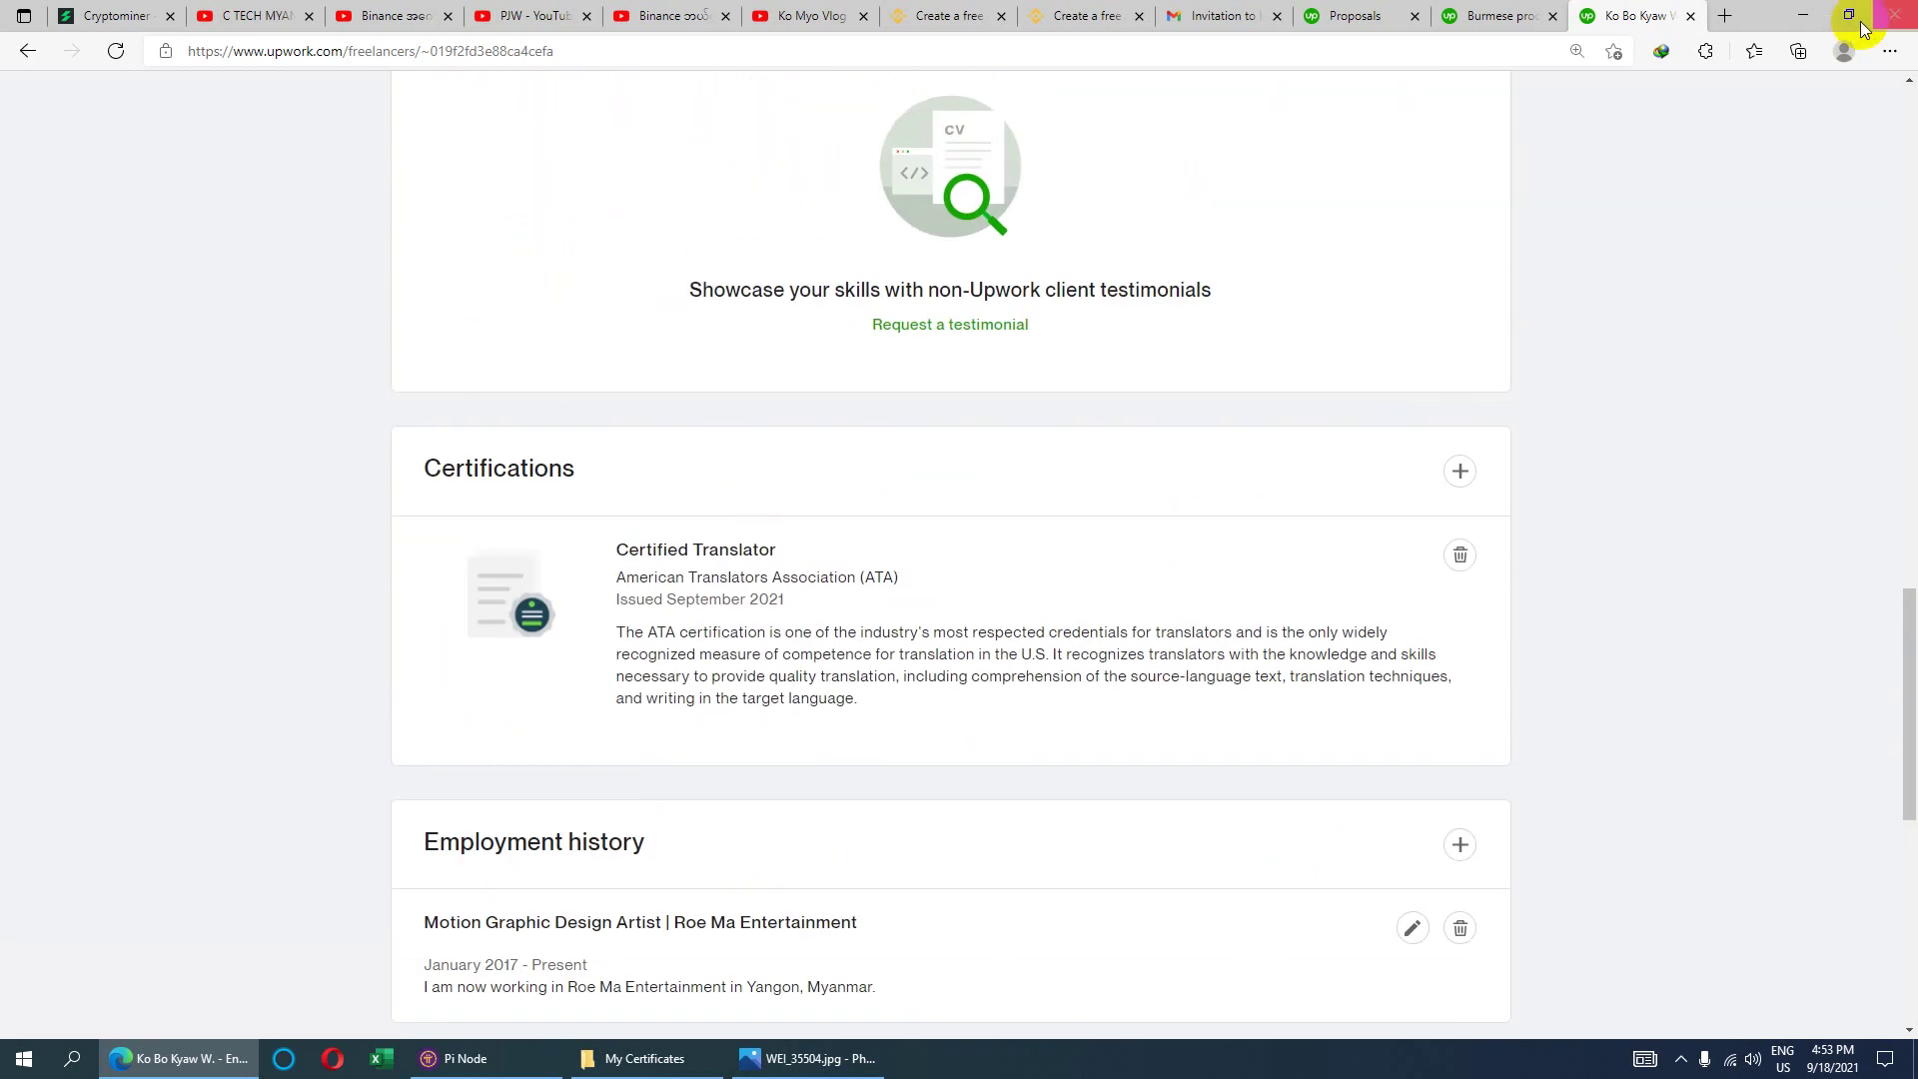
click(1691, 15)
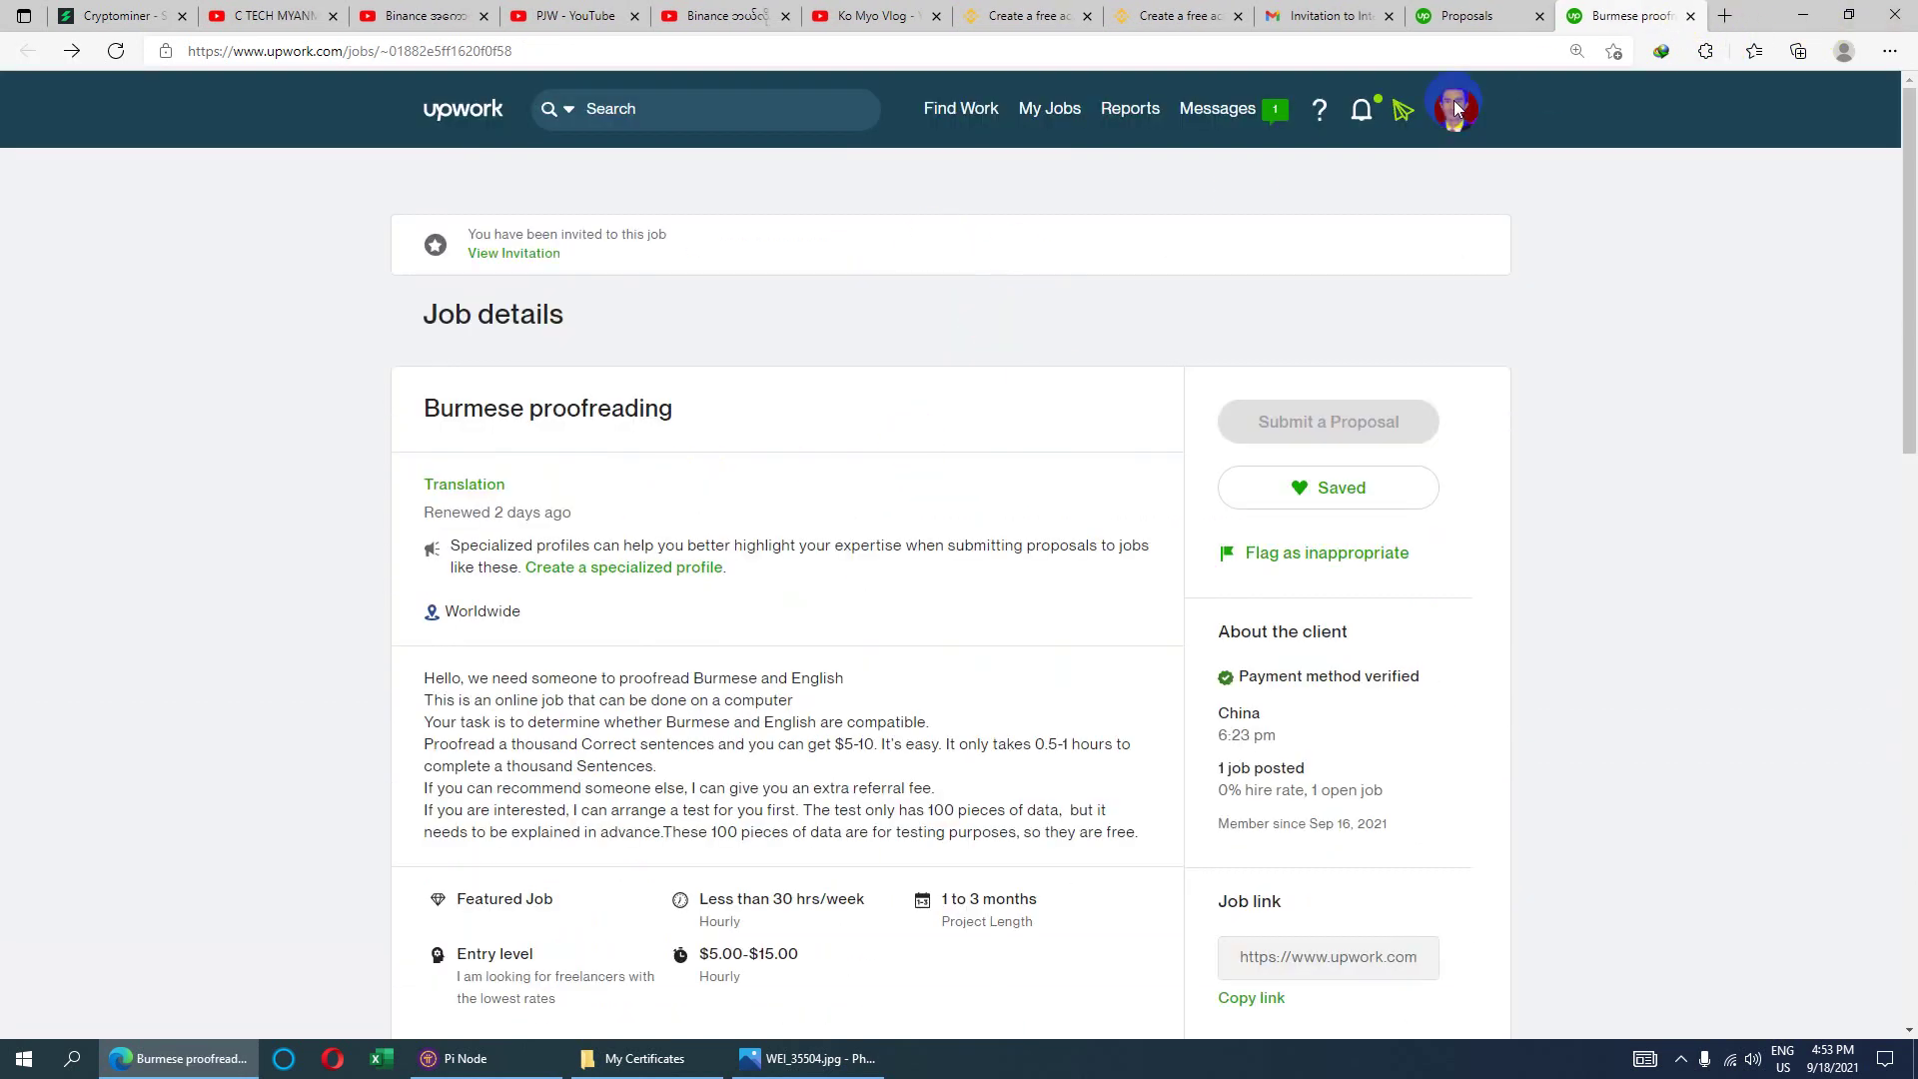
- Examine the Burmese proofreading job's proposal questions, required skills and activity figures
scroll(567, 580, down, 5)
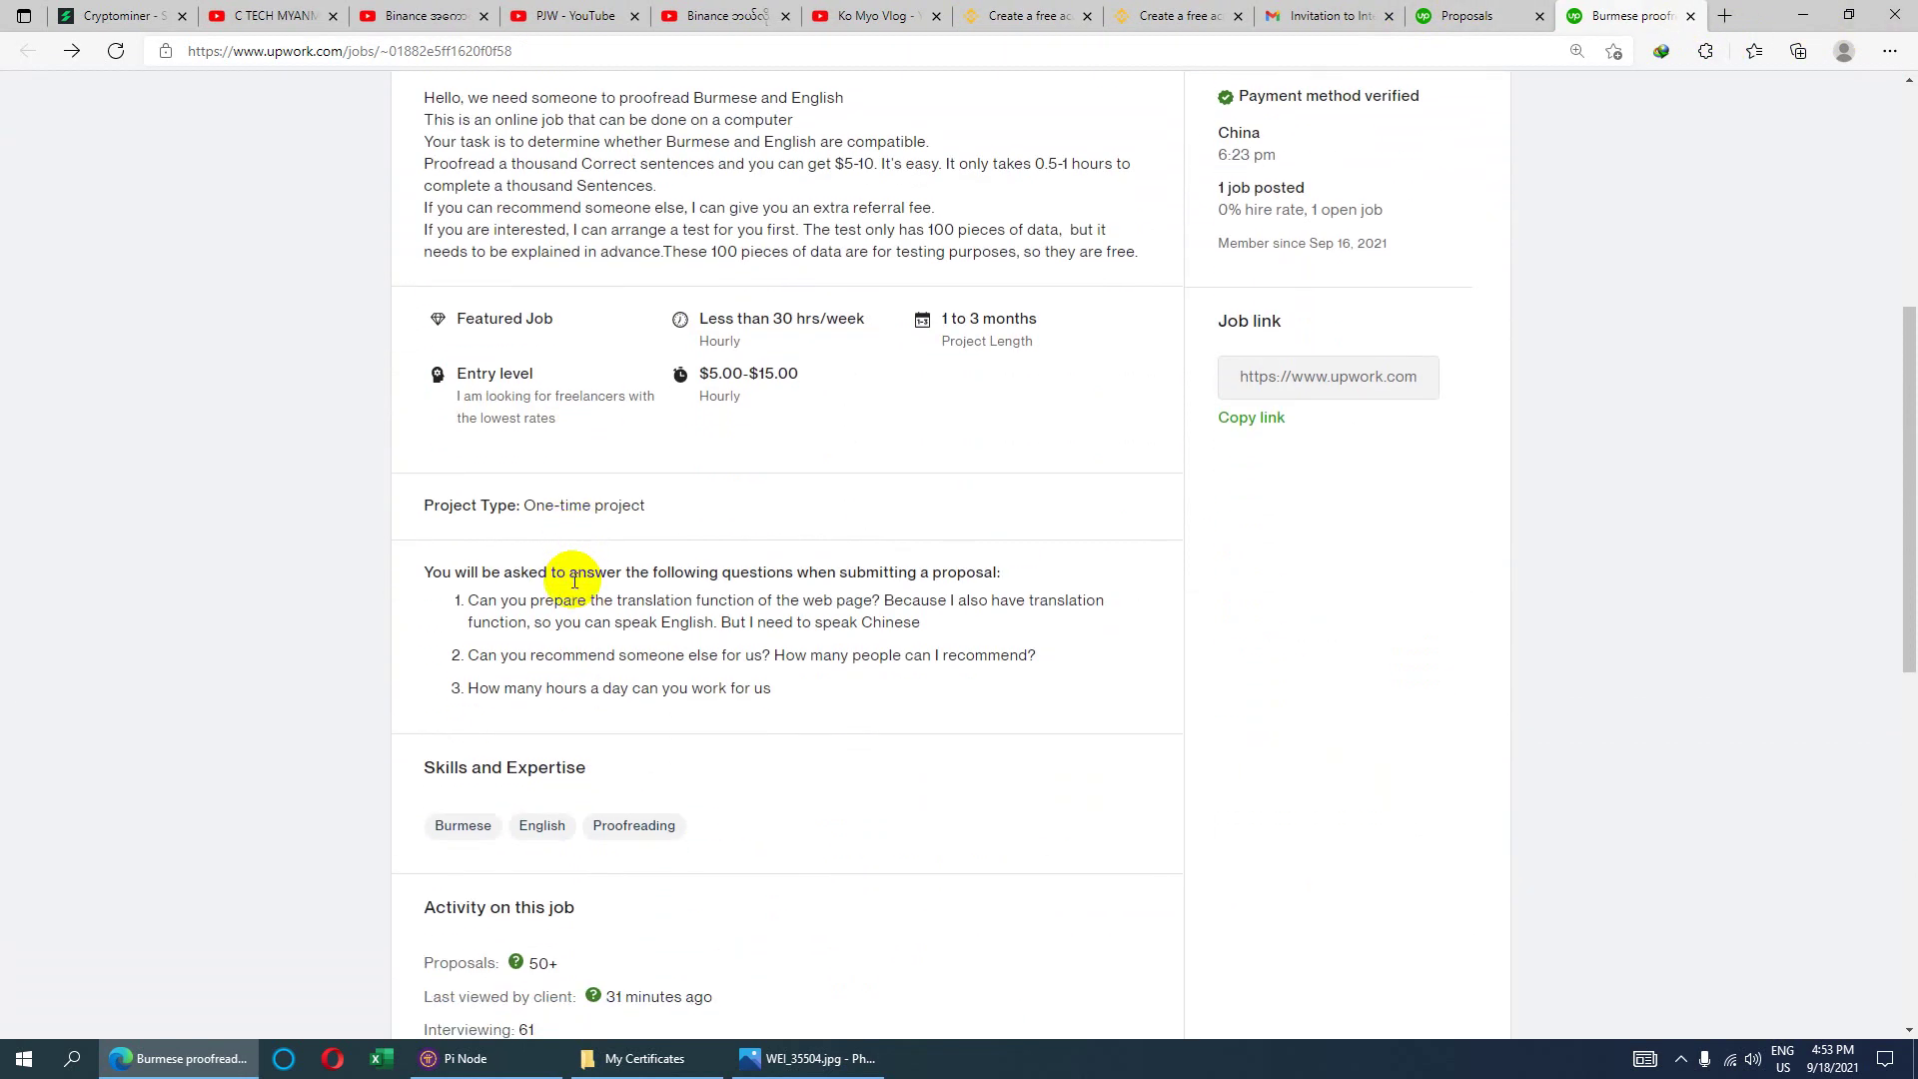
scroll(575, 577, up, 1)
scroll(580, 575, up, 1)
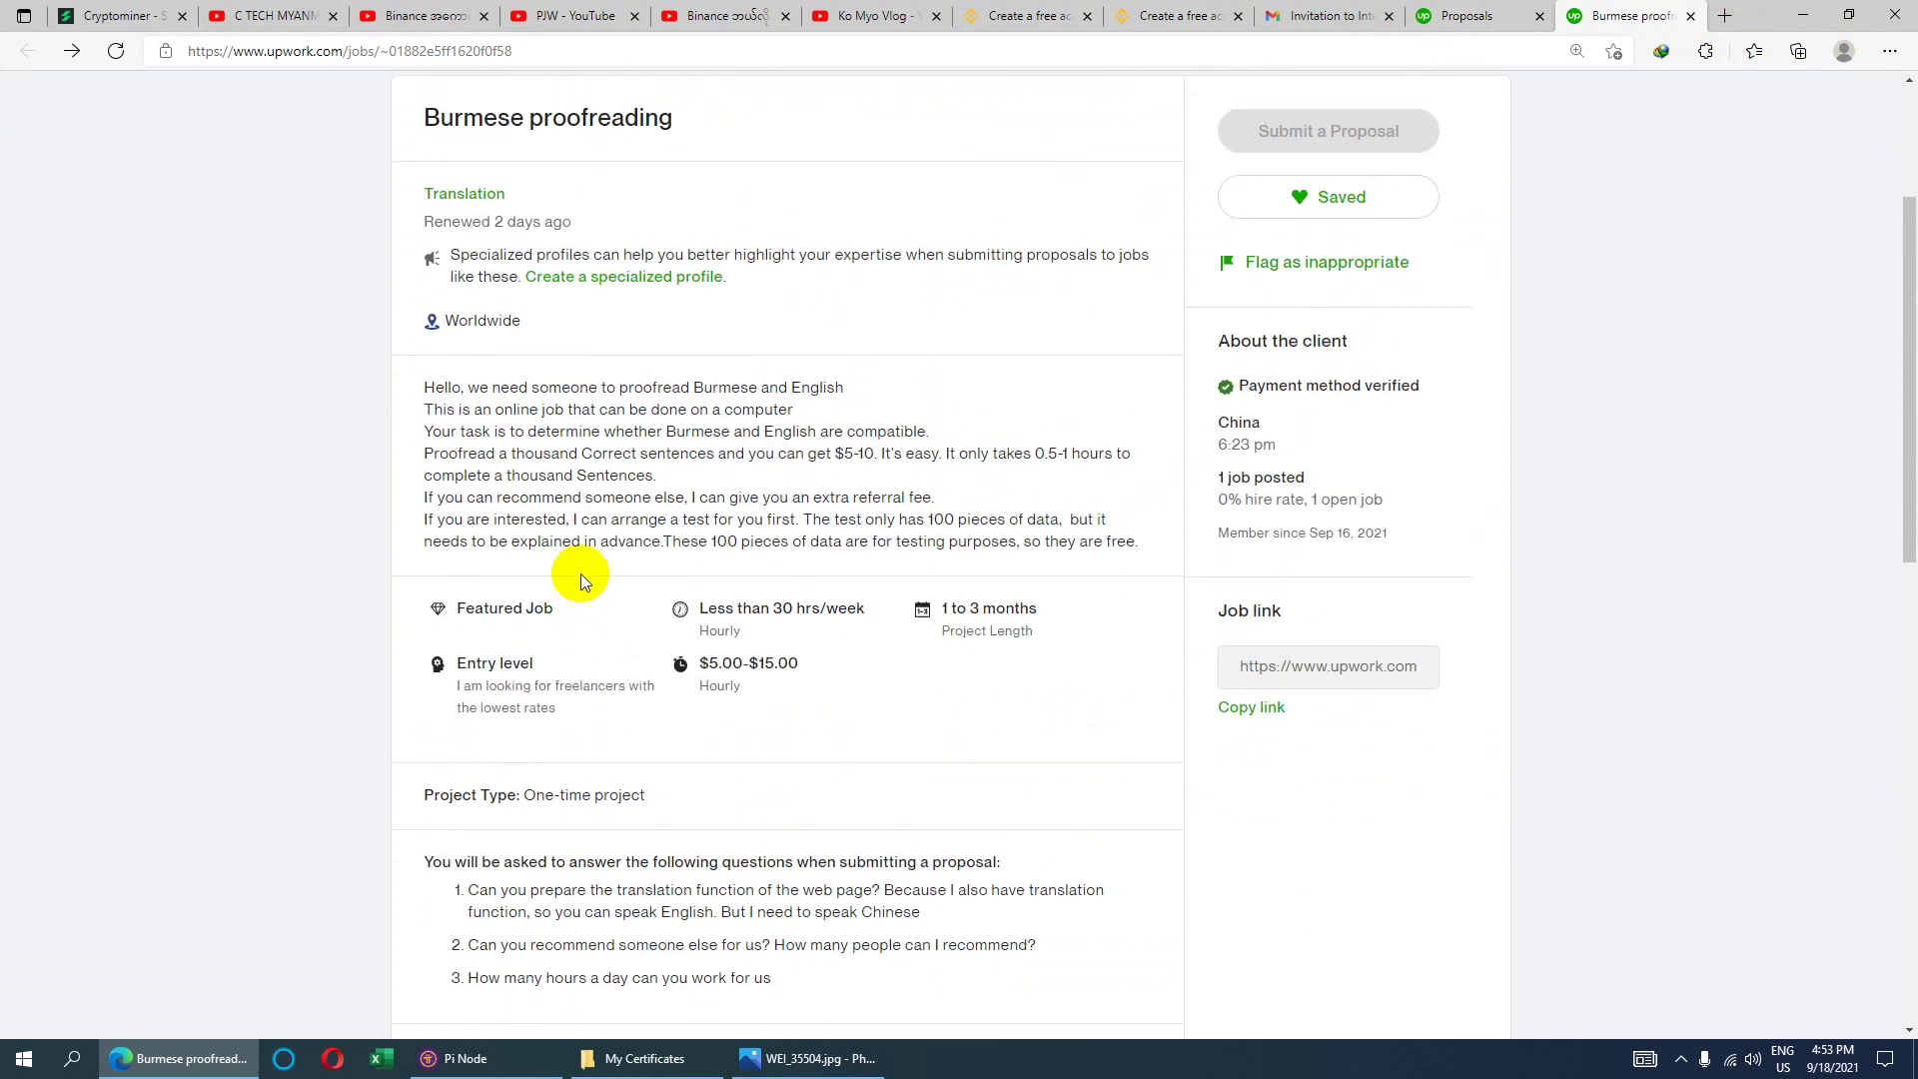
scroll(581, 574, down, 5)
scroll(600, 578, down, 2)
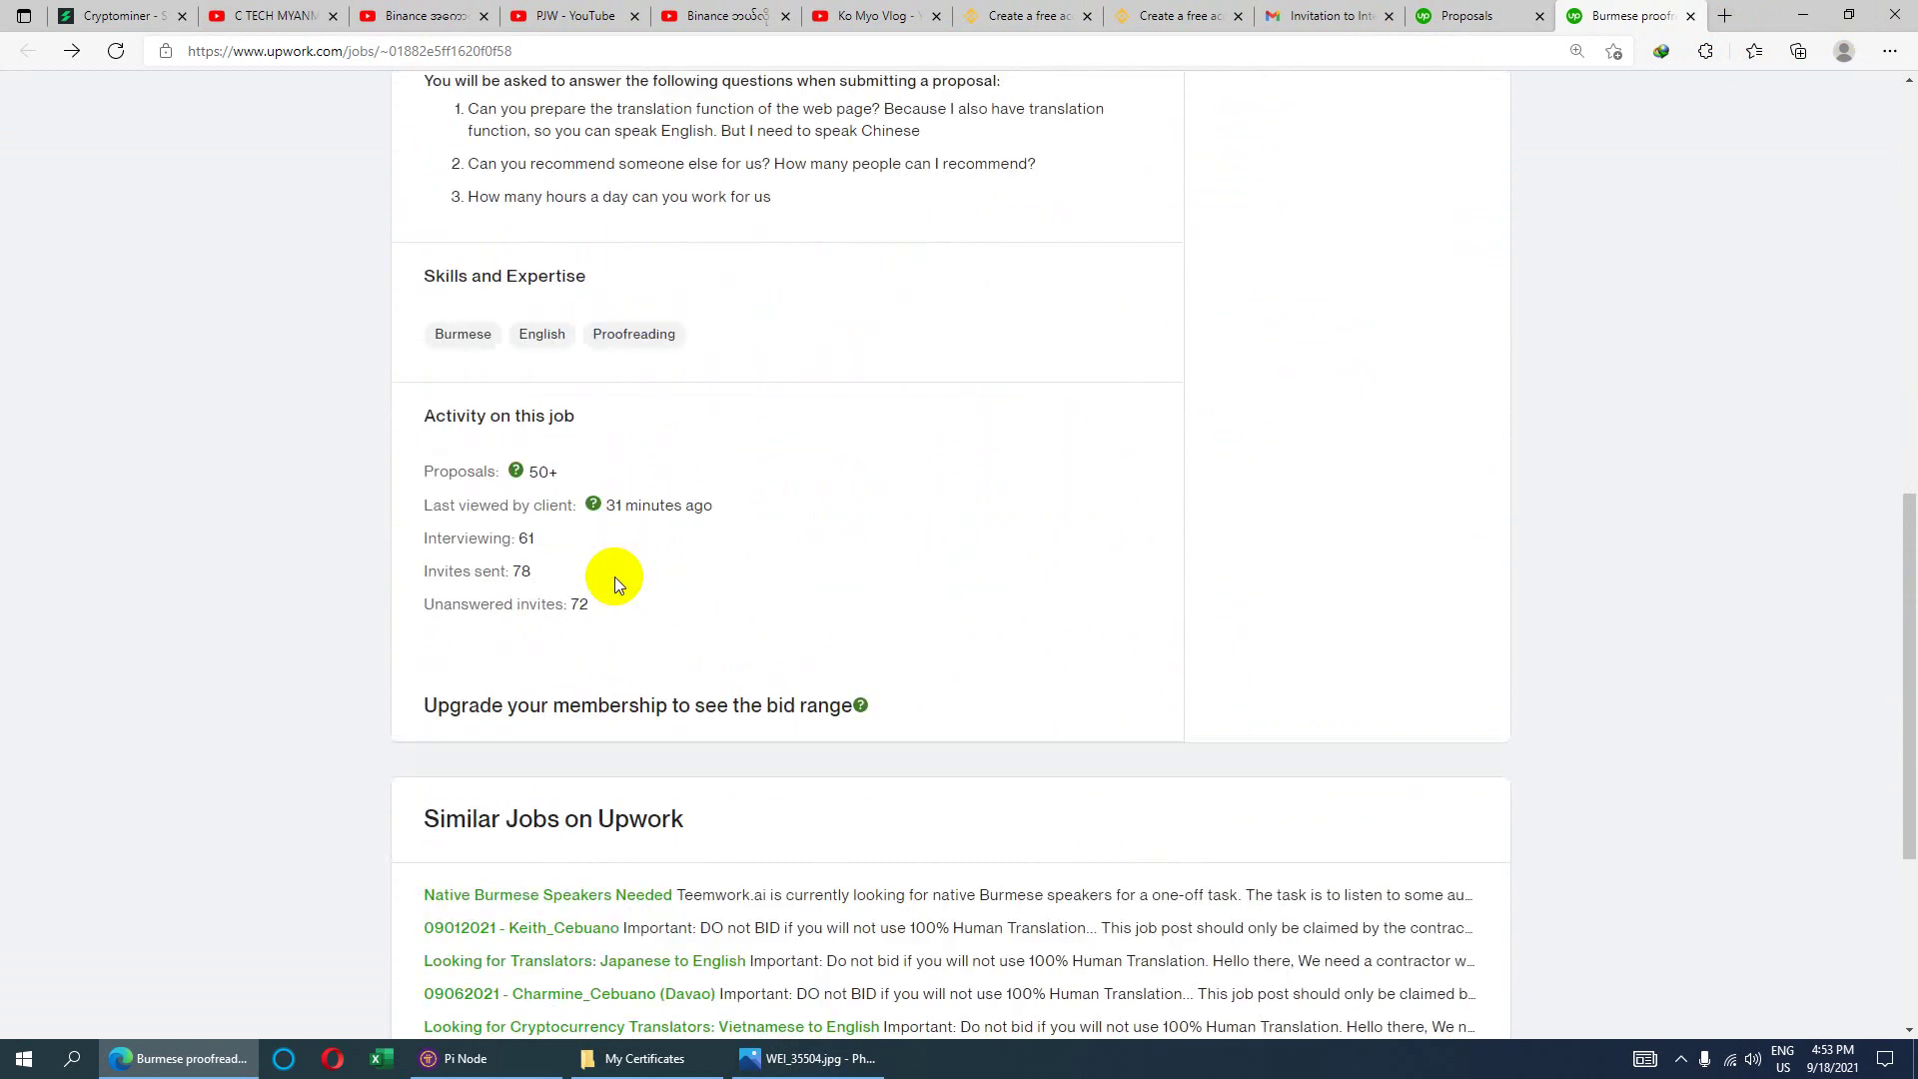
scroll(614, 577, up, 5)
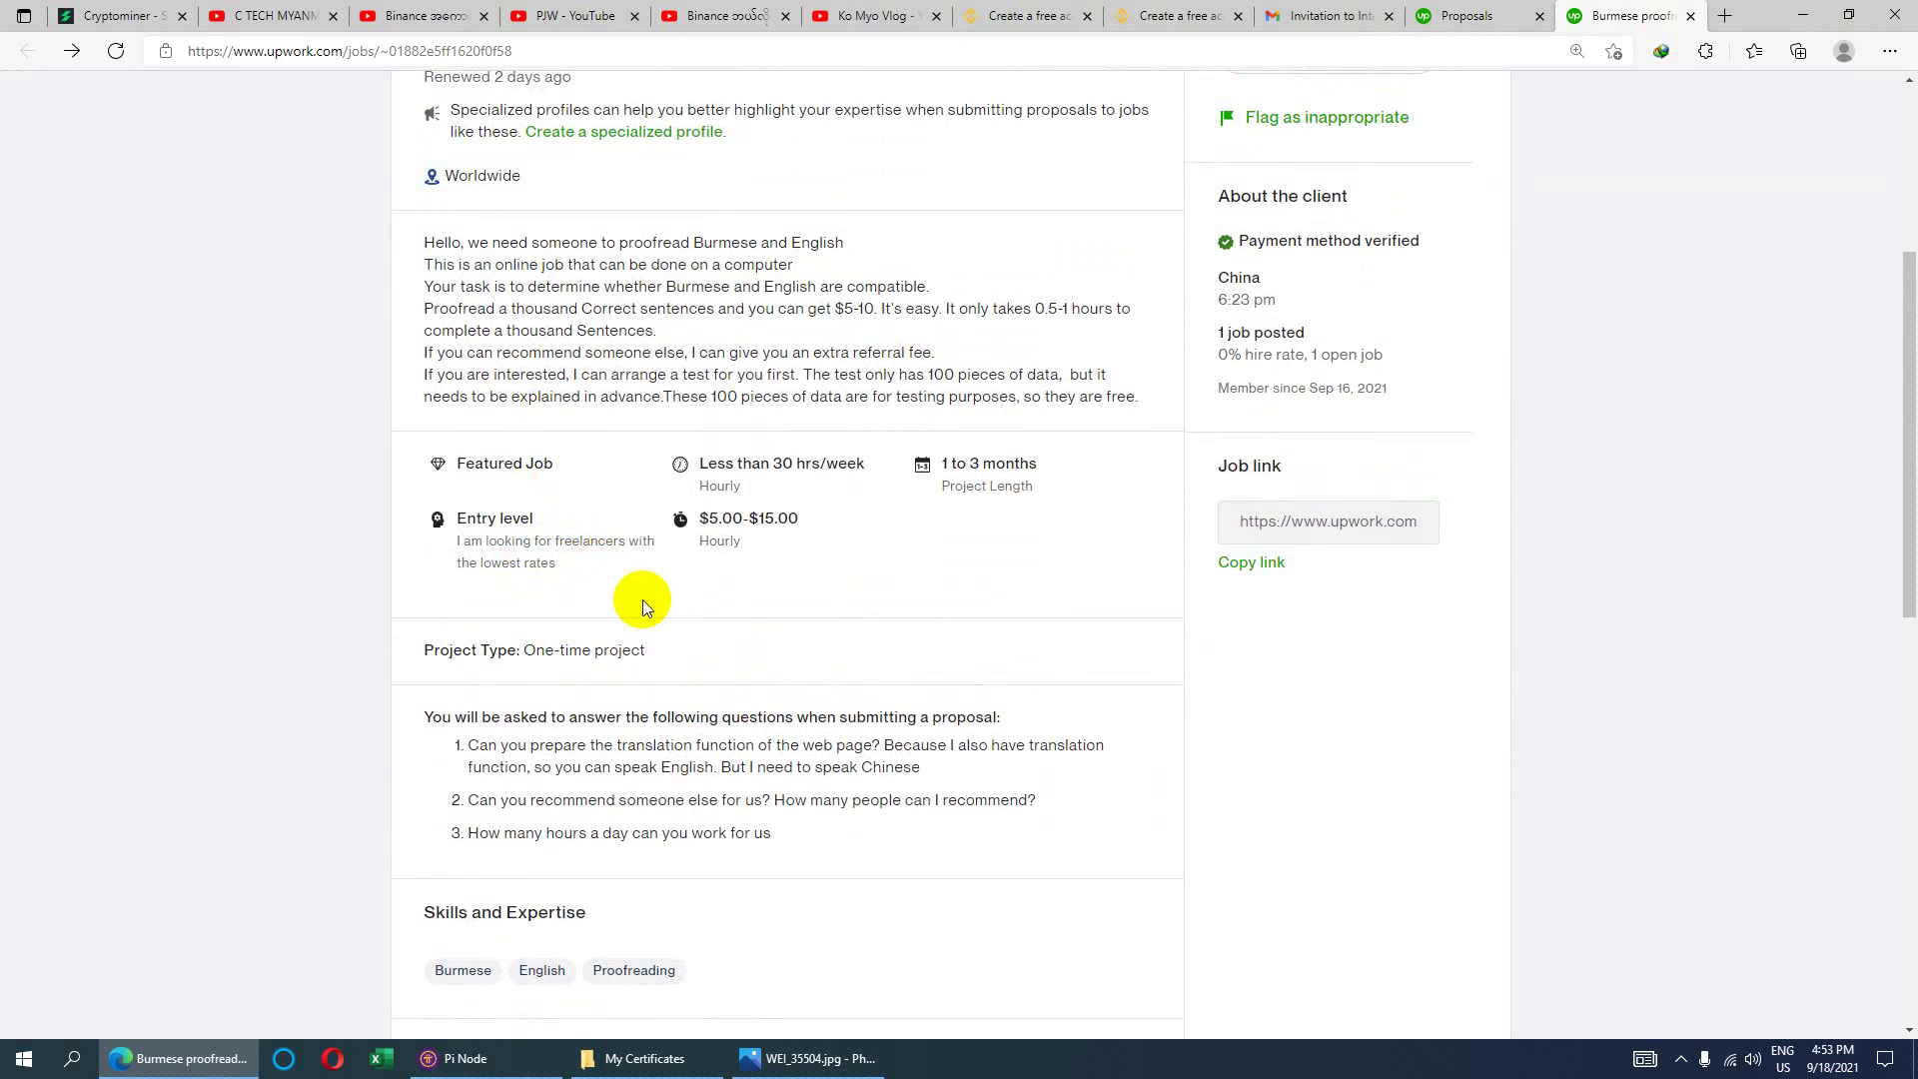
- Highlight the Entry level experience requirement in the Burmese proofreading posting and review the details around it
mouse_move(461, 513)
mouse_down()
mouse_move(536, 523)
mouse_move(463, 518)
mouse_up()
click(536, 524)
click(537, 518)
click(534, 518)
scroll(547, 564, up, 2)
scroll(546, 565, up, 2)
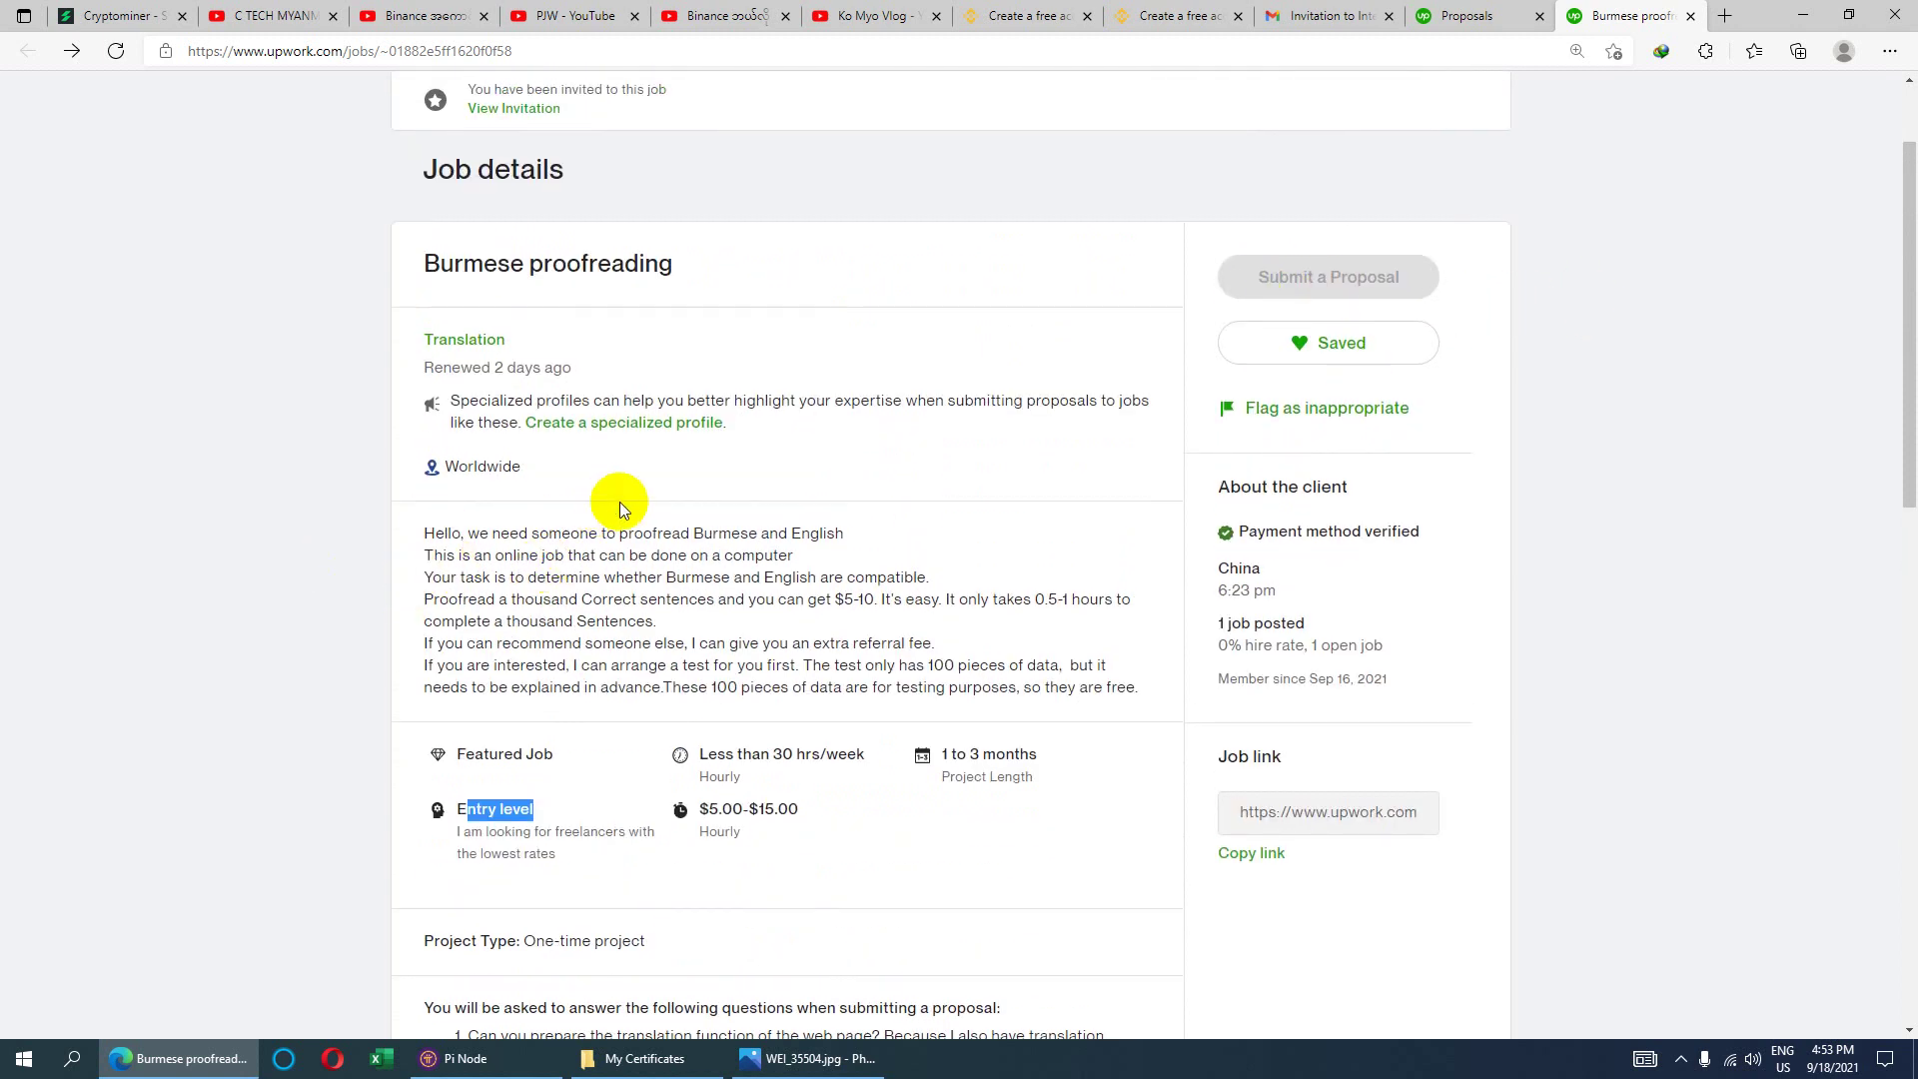
scroll(650, 503, down, 6)
- Check the job details on the invitation page and return to the description in the full Burmese proofreading posting
click(1546, 16)
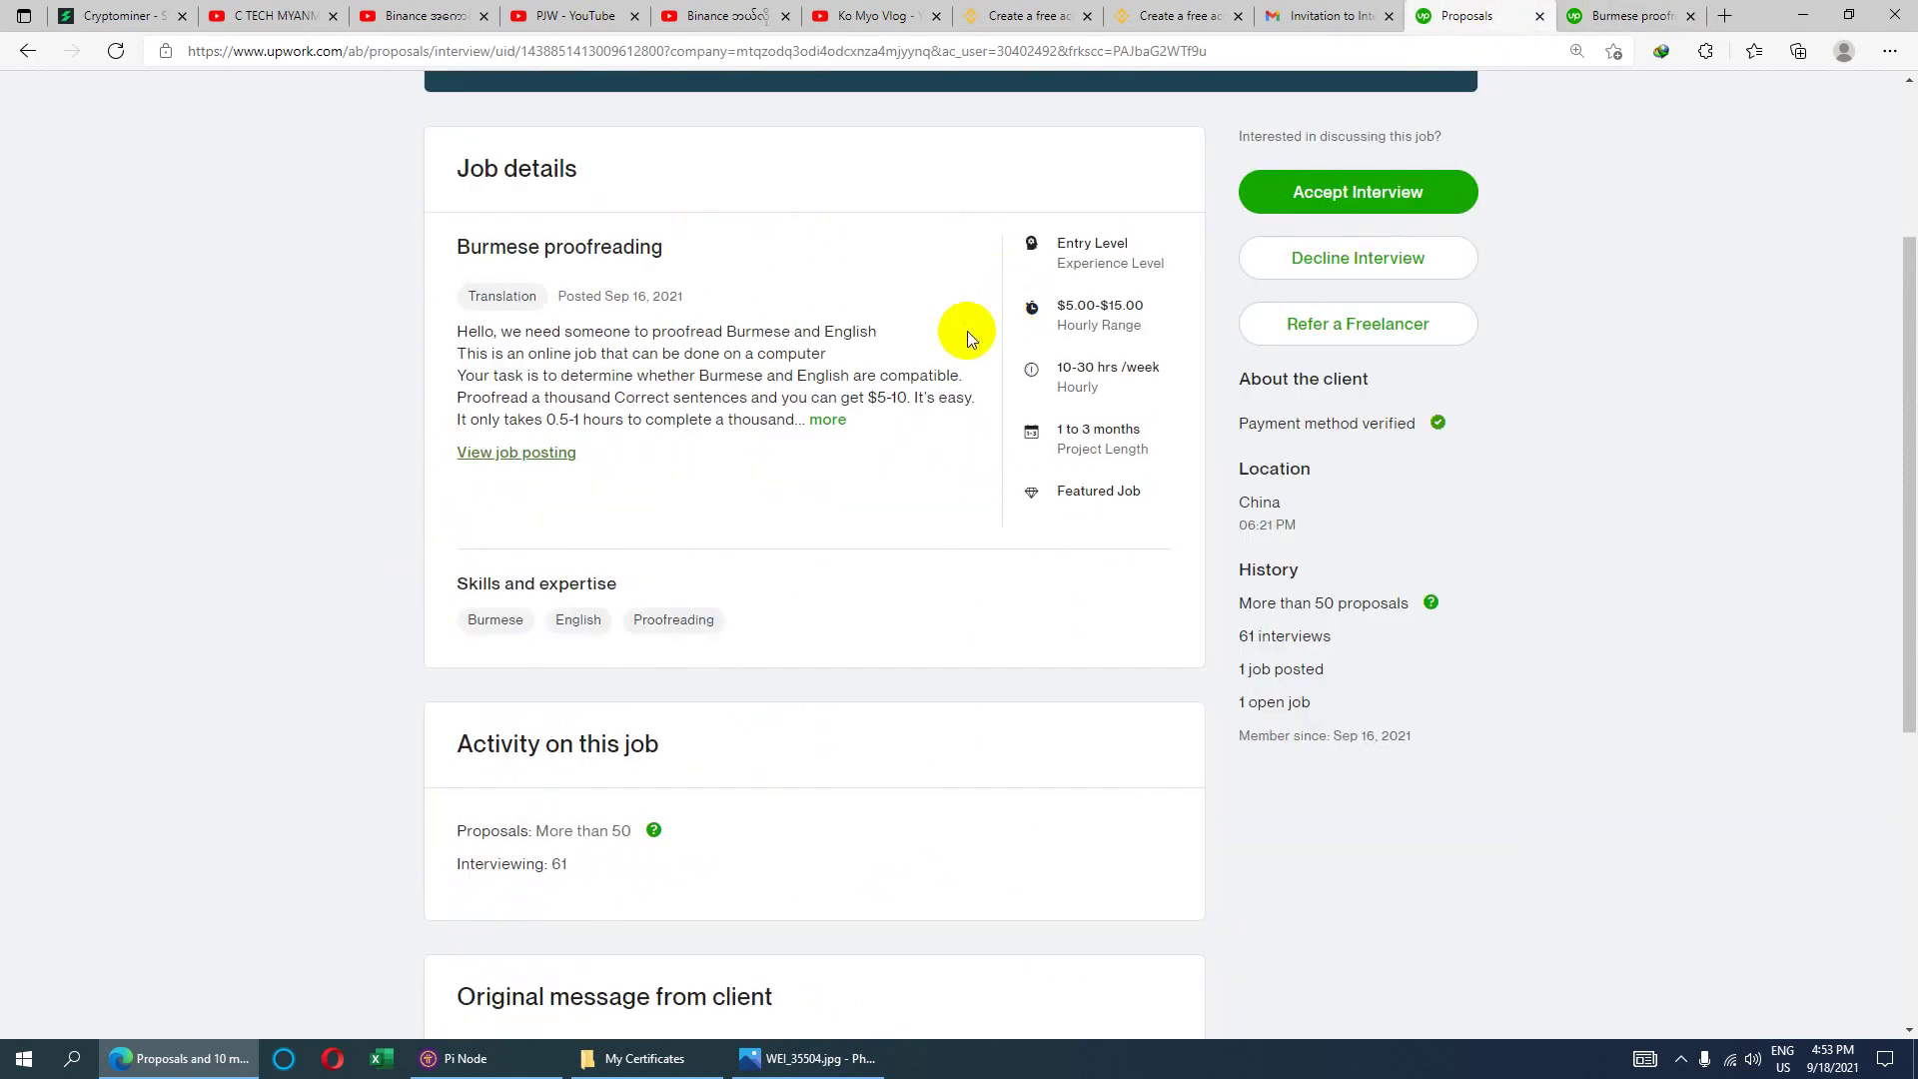
scroll(967, 332, down, 5)
scroll(935, 369, up, 6)
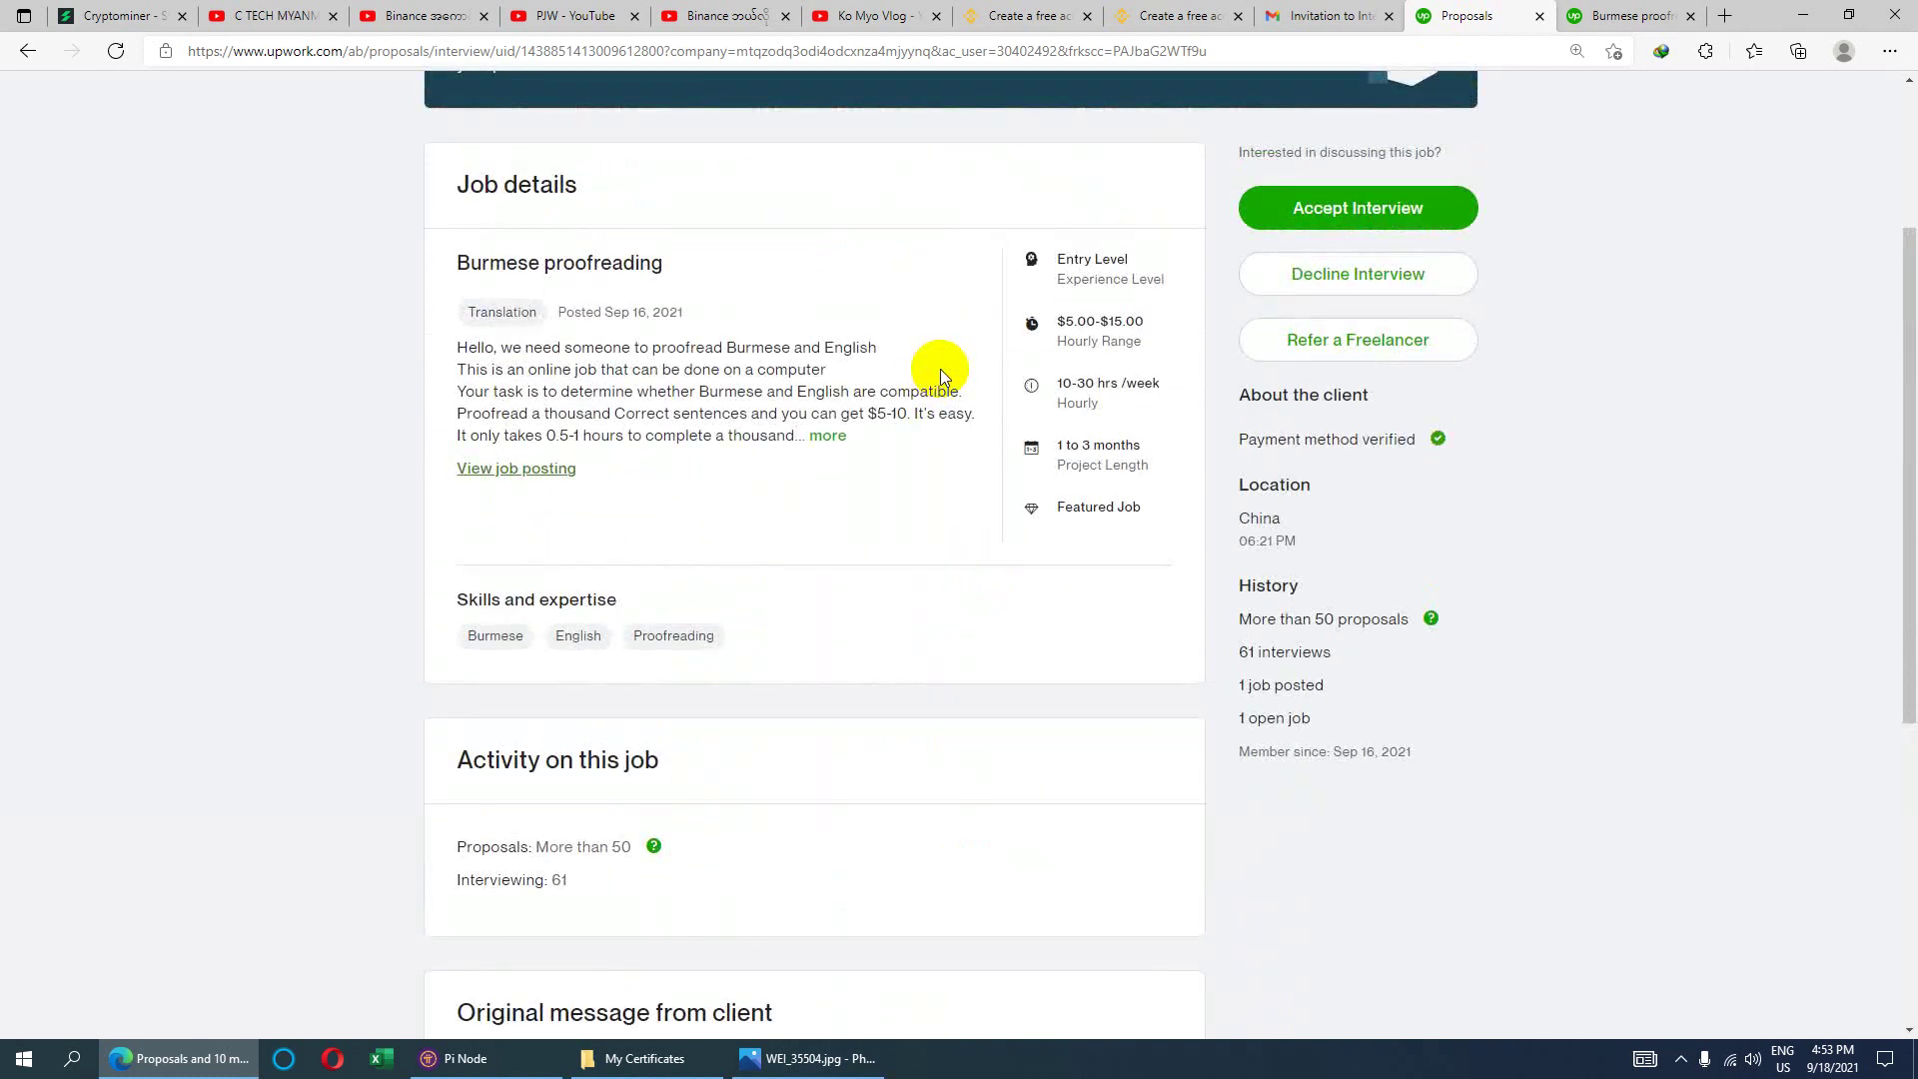
scroll(939, 368, up, 3)
click(1620, 14)
scroll(759, 621, up, 3)
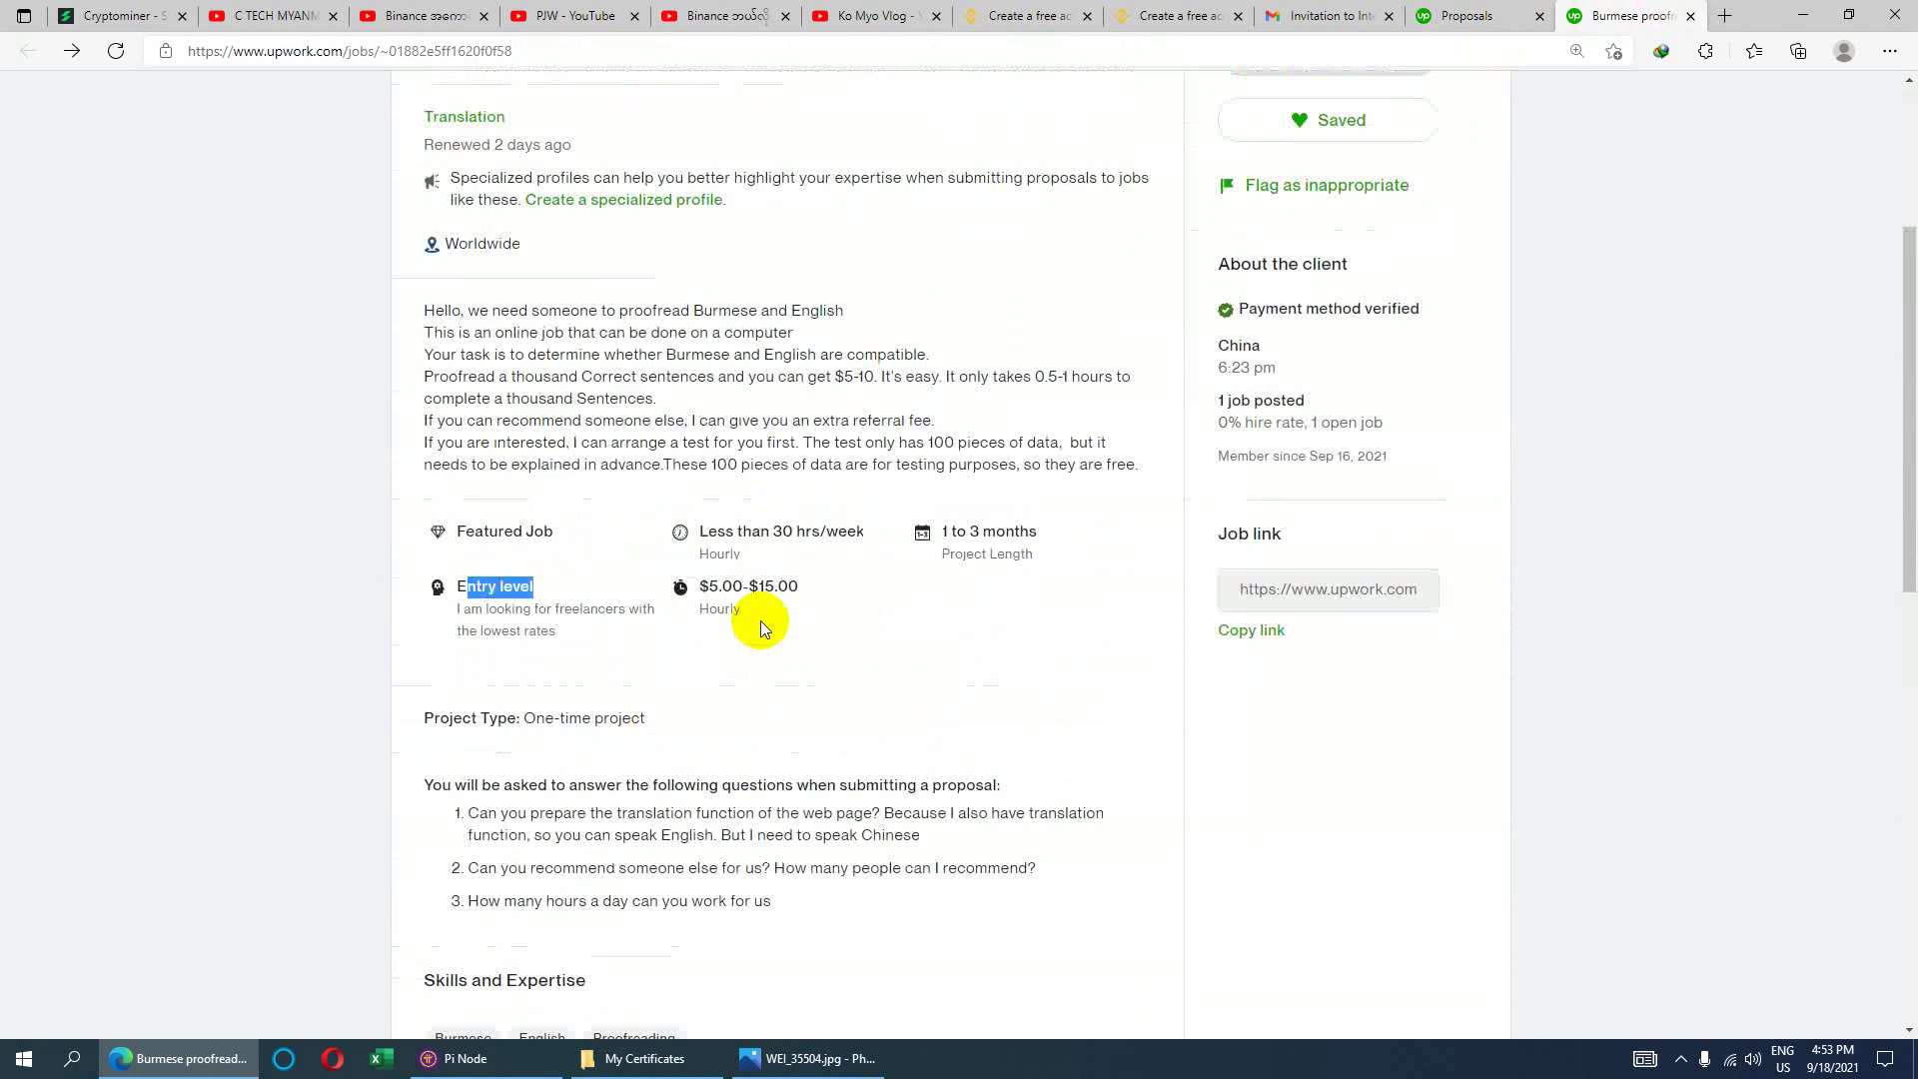
scroll(759, 620, up, 2)
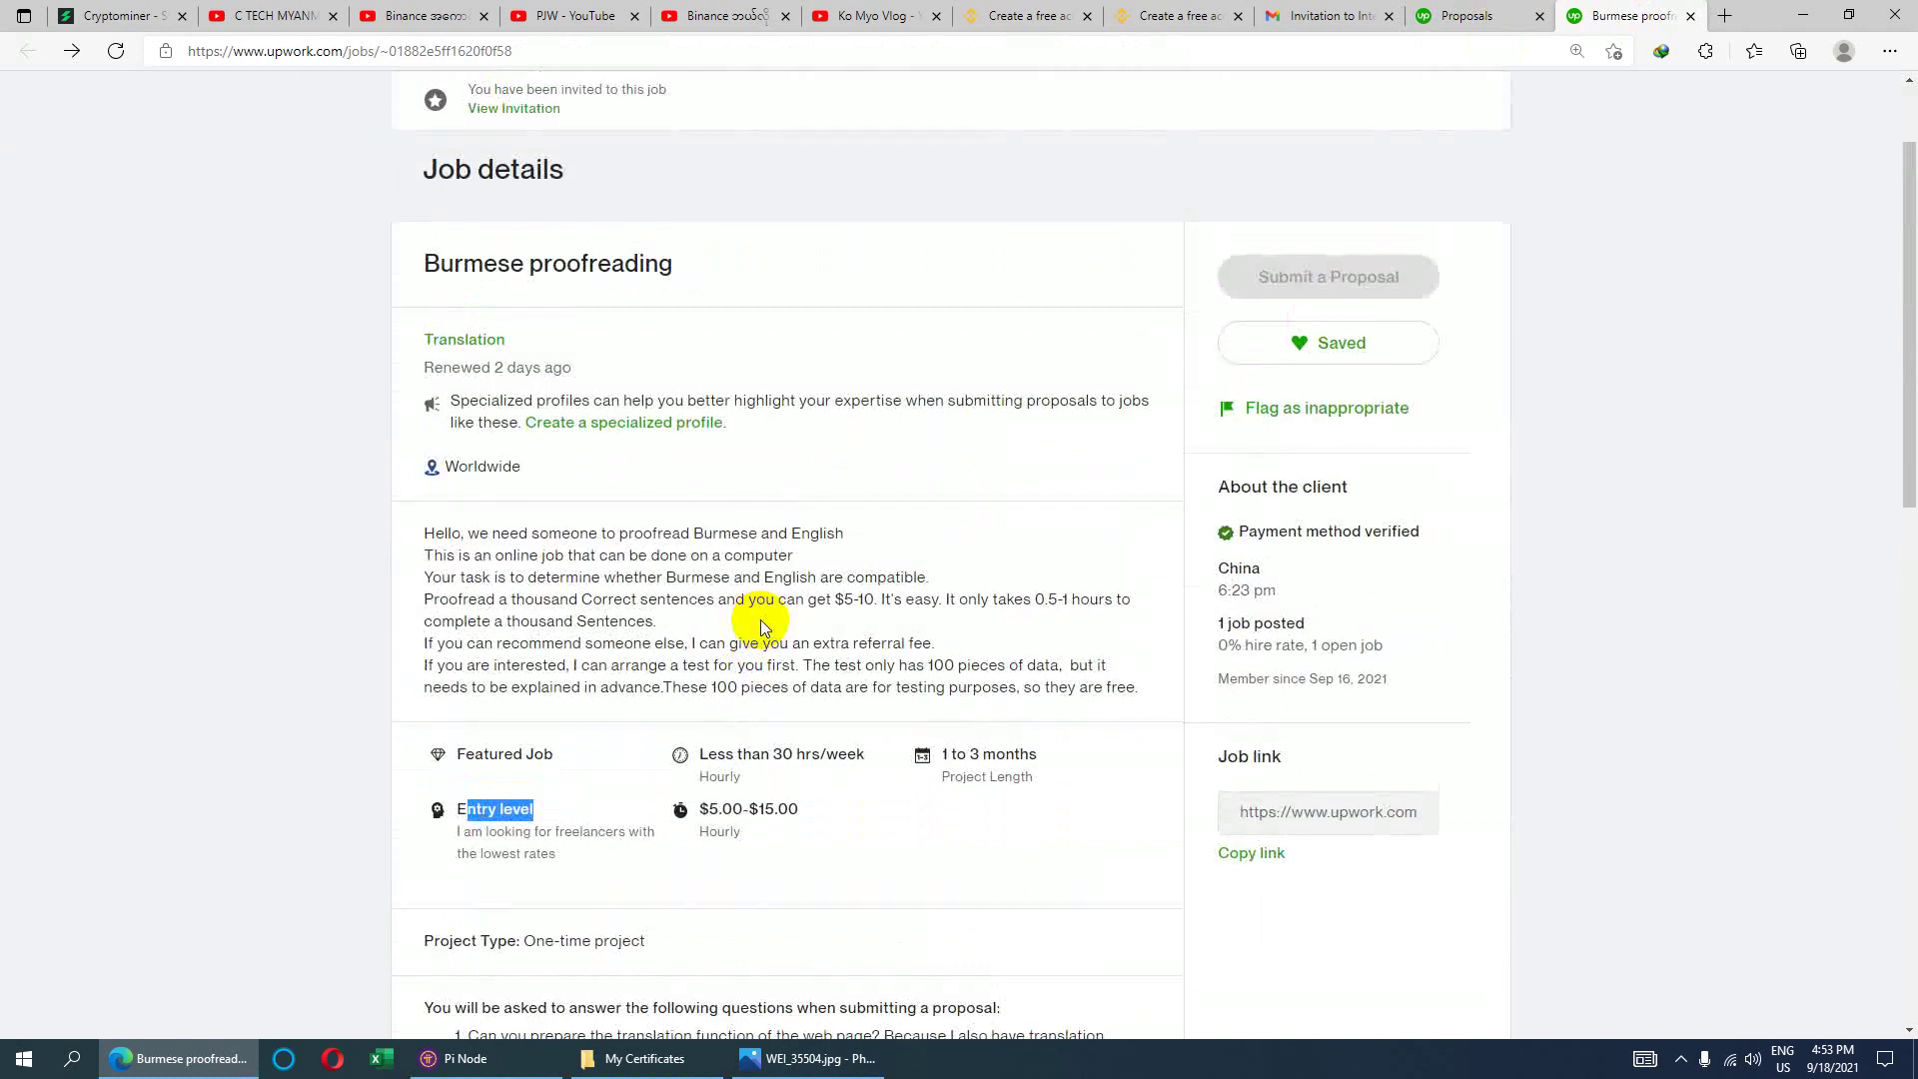
- Review the activity on the Burmese proofreading job and the list of similar jobs below it
scroll(759, 619, down, 3)
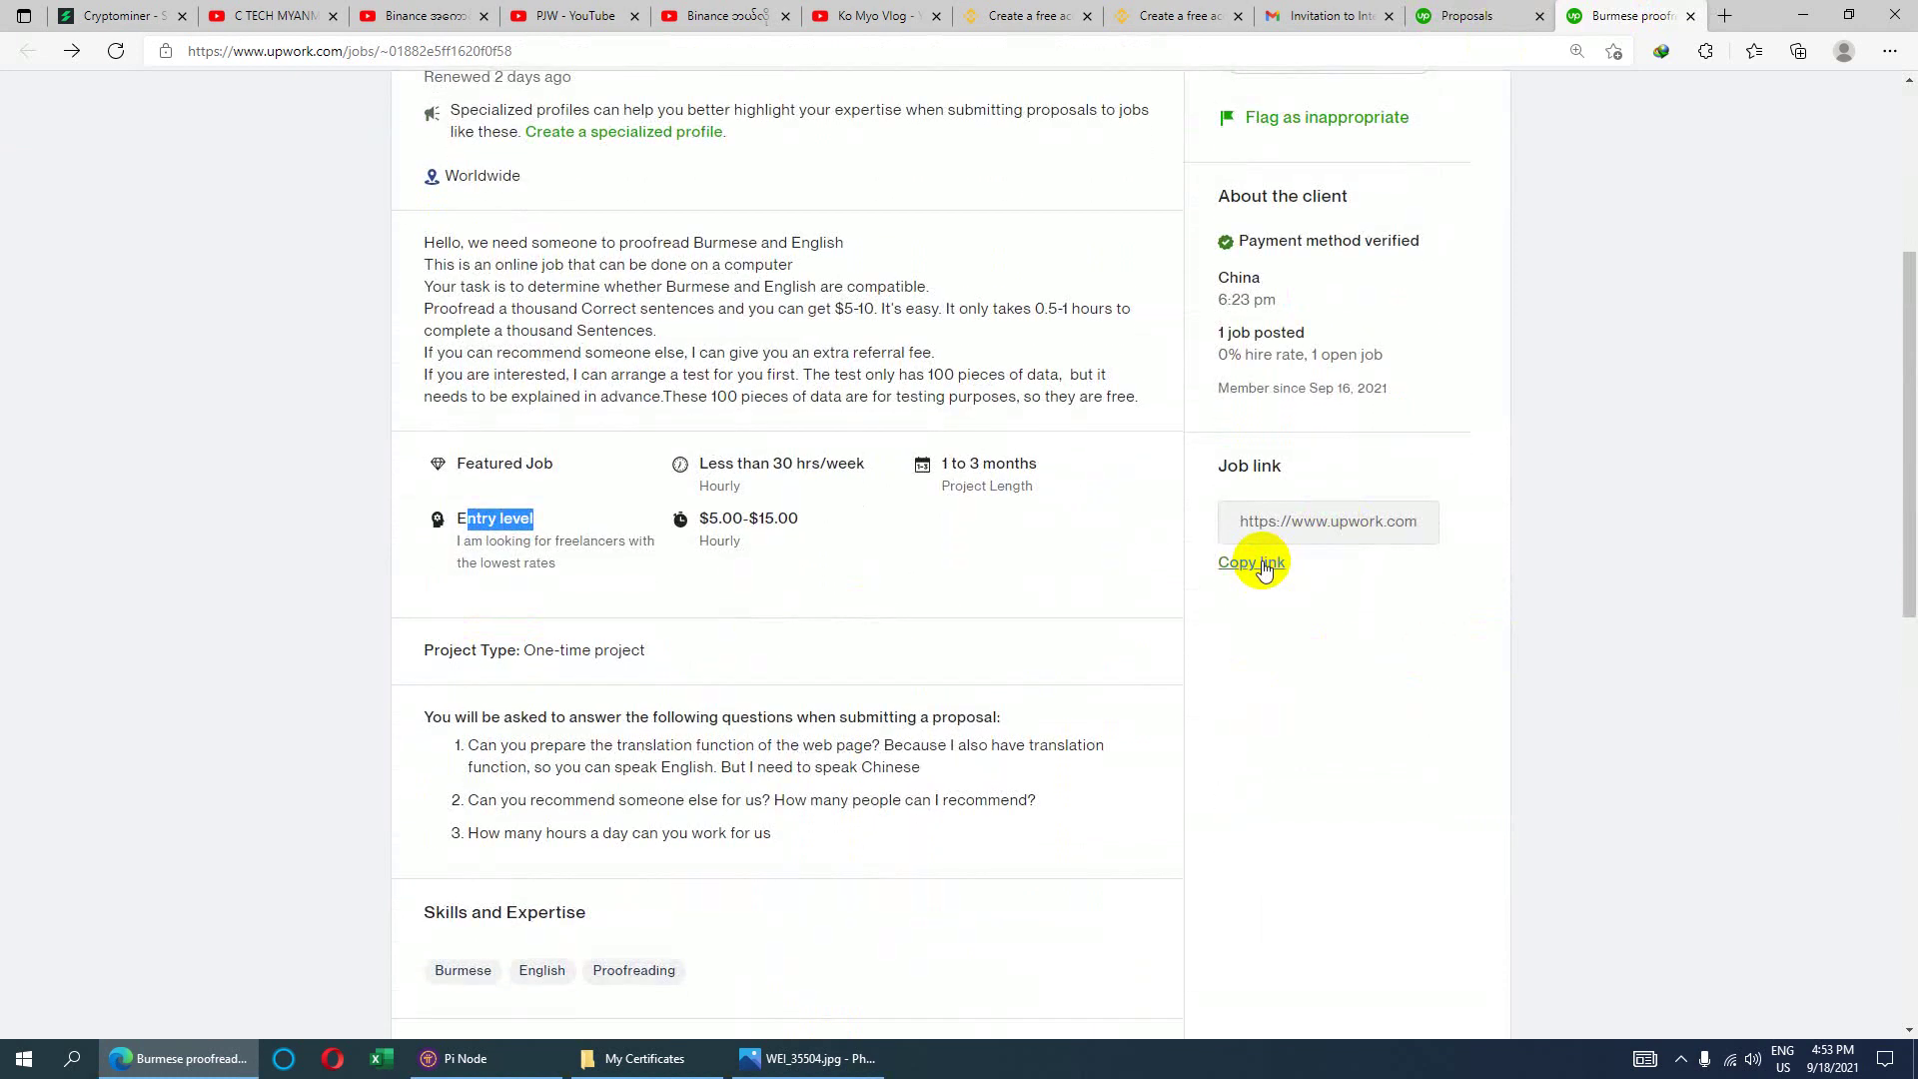
scroll(806, 672, down, 6)
scroll(790, 679, down, 2)
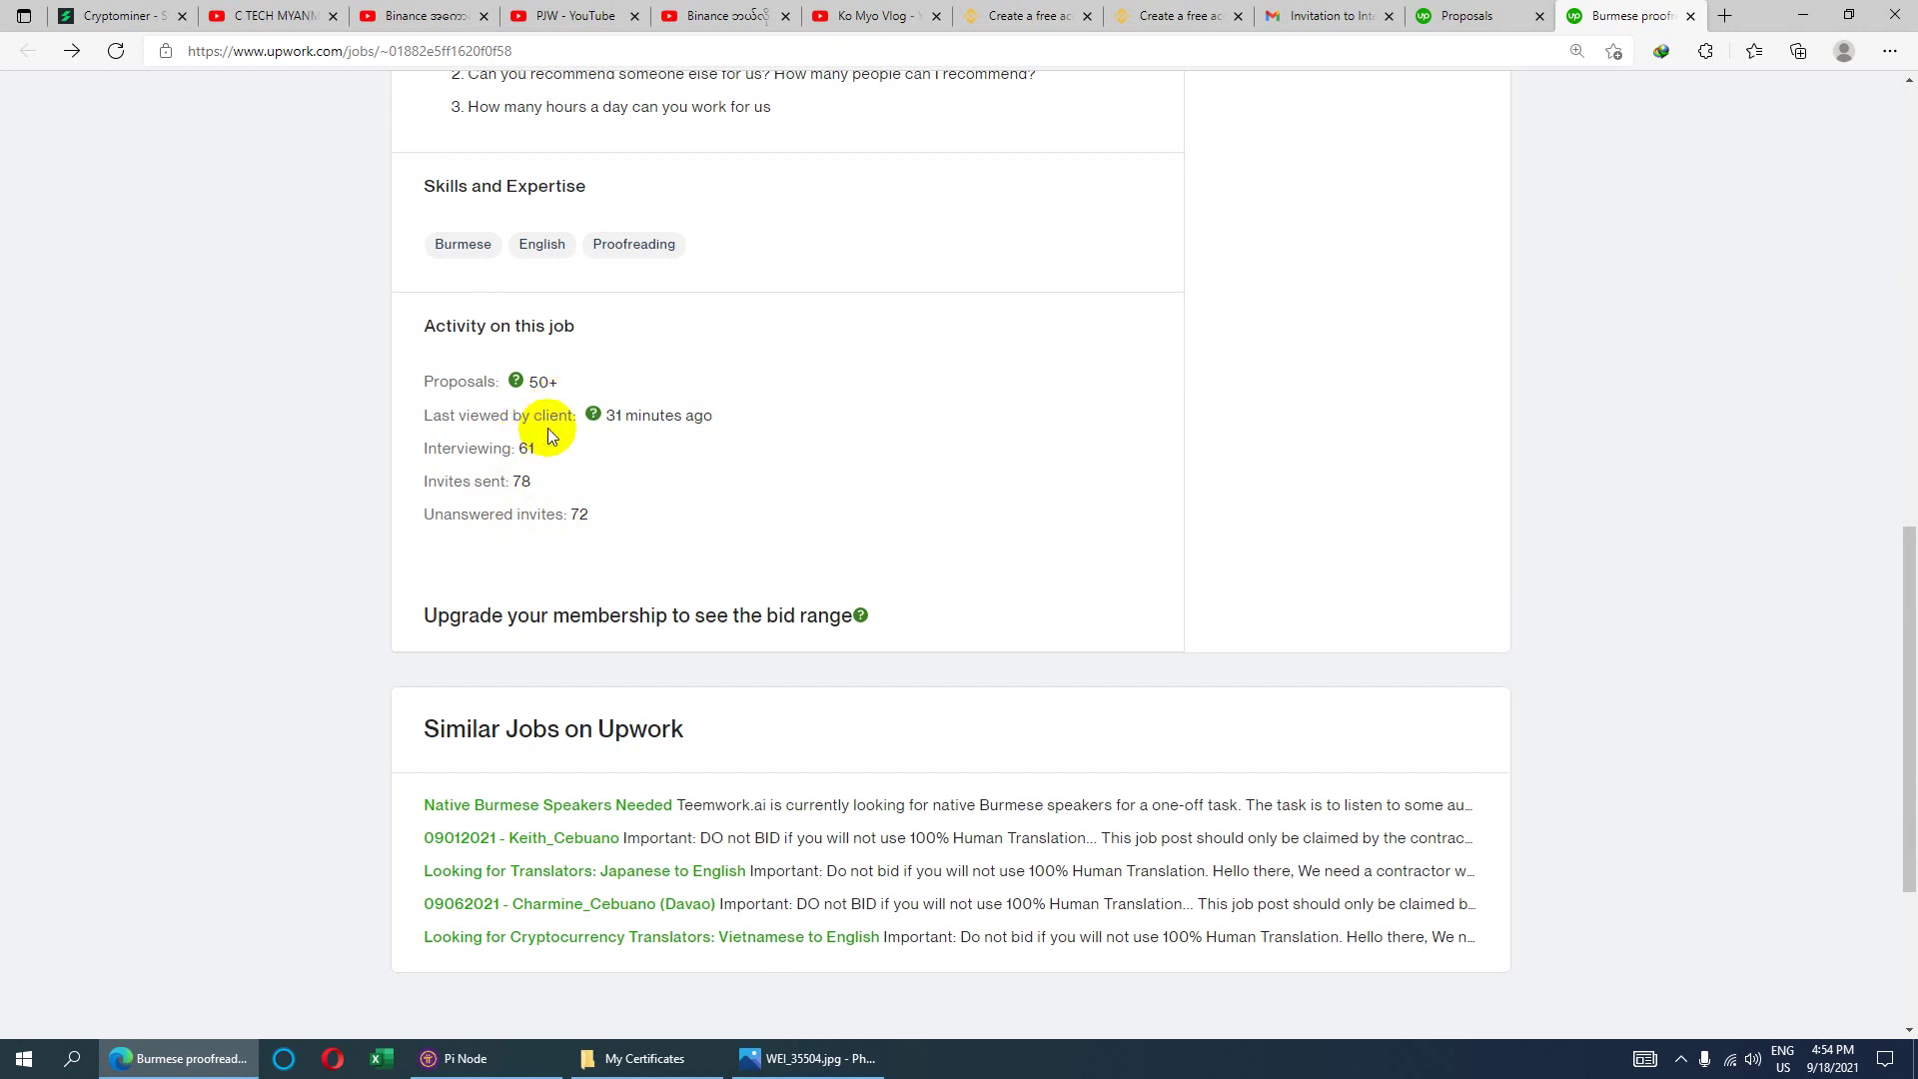
scroll(521, 479, down, 3)
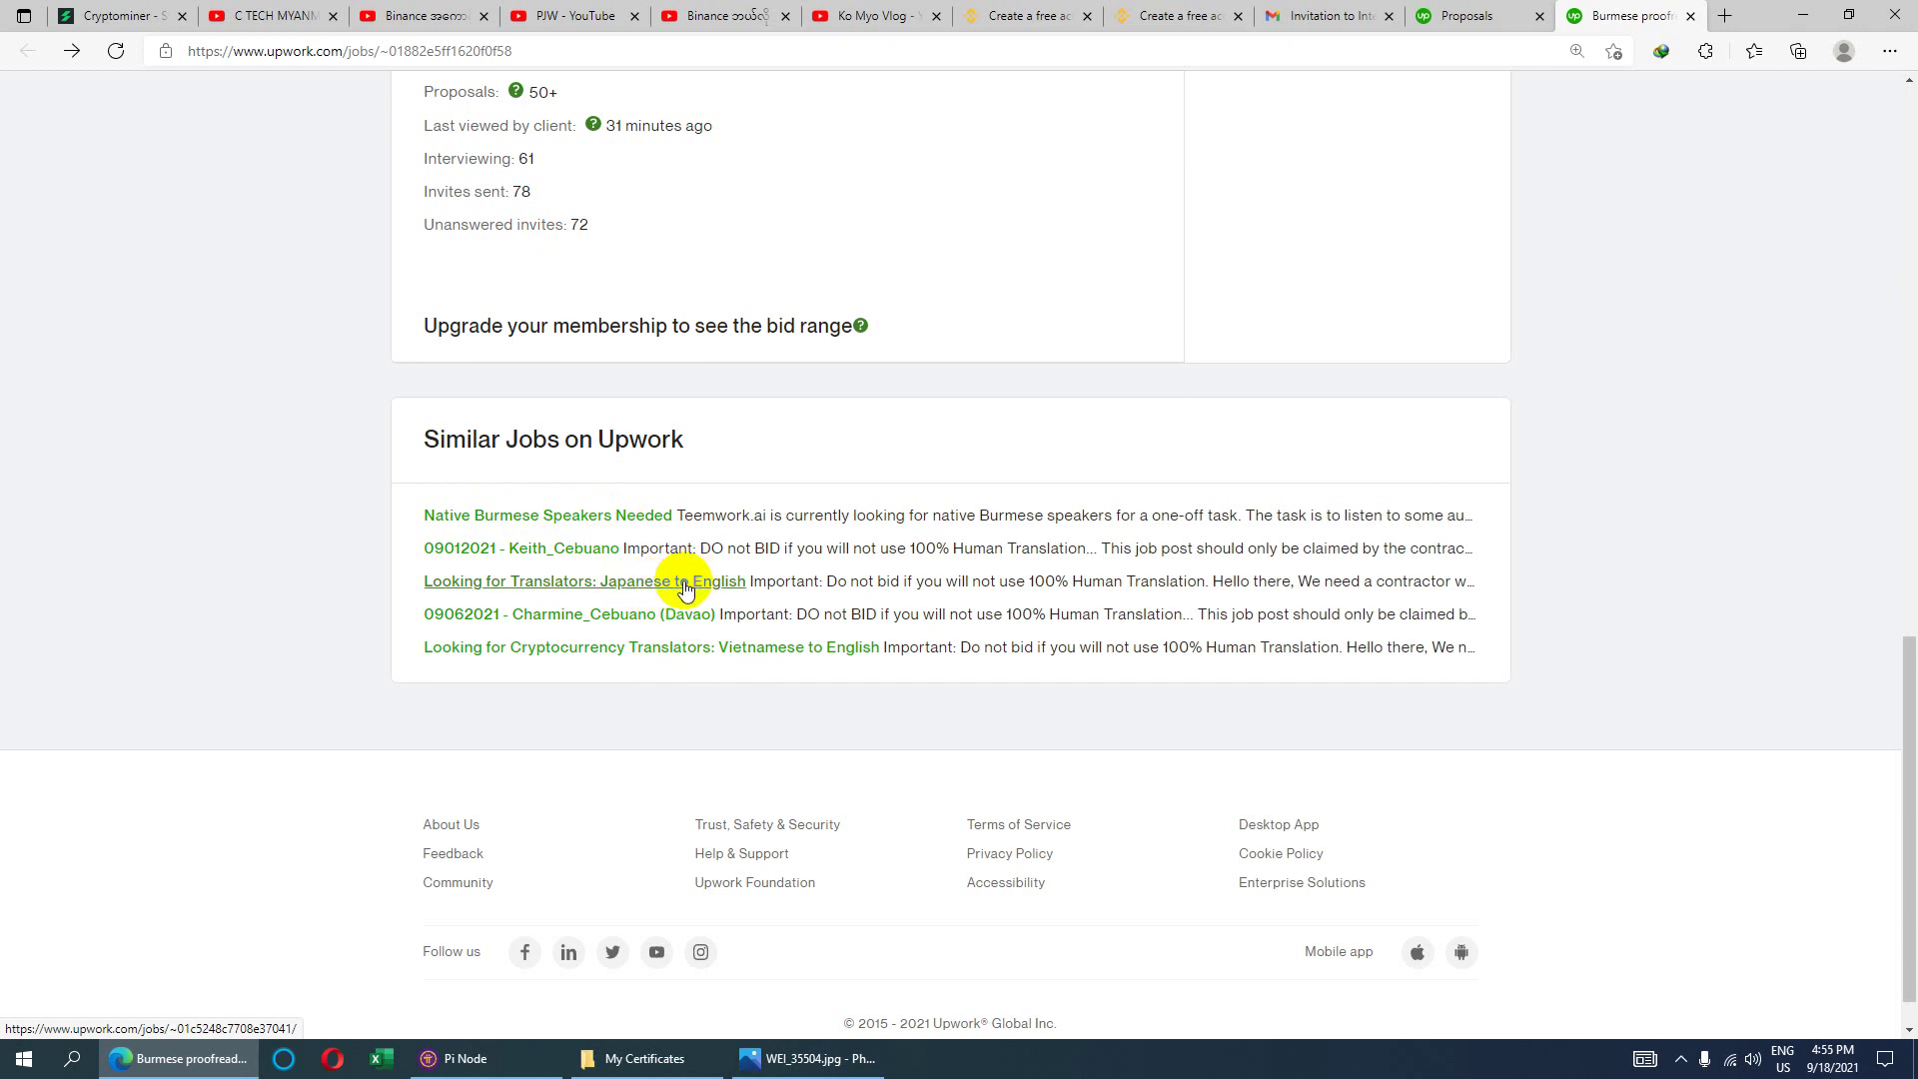
- Open the similar job "Native Burmese Speakers Needed" in a new browser tab and switch to it
middle_click(561, 516)
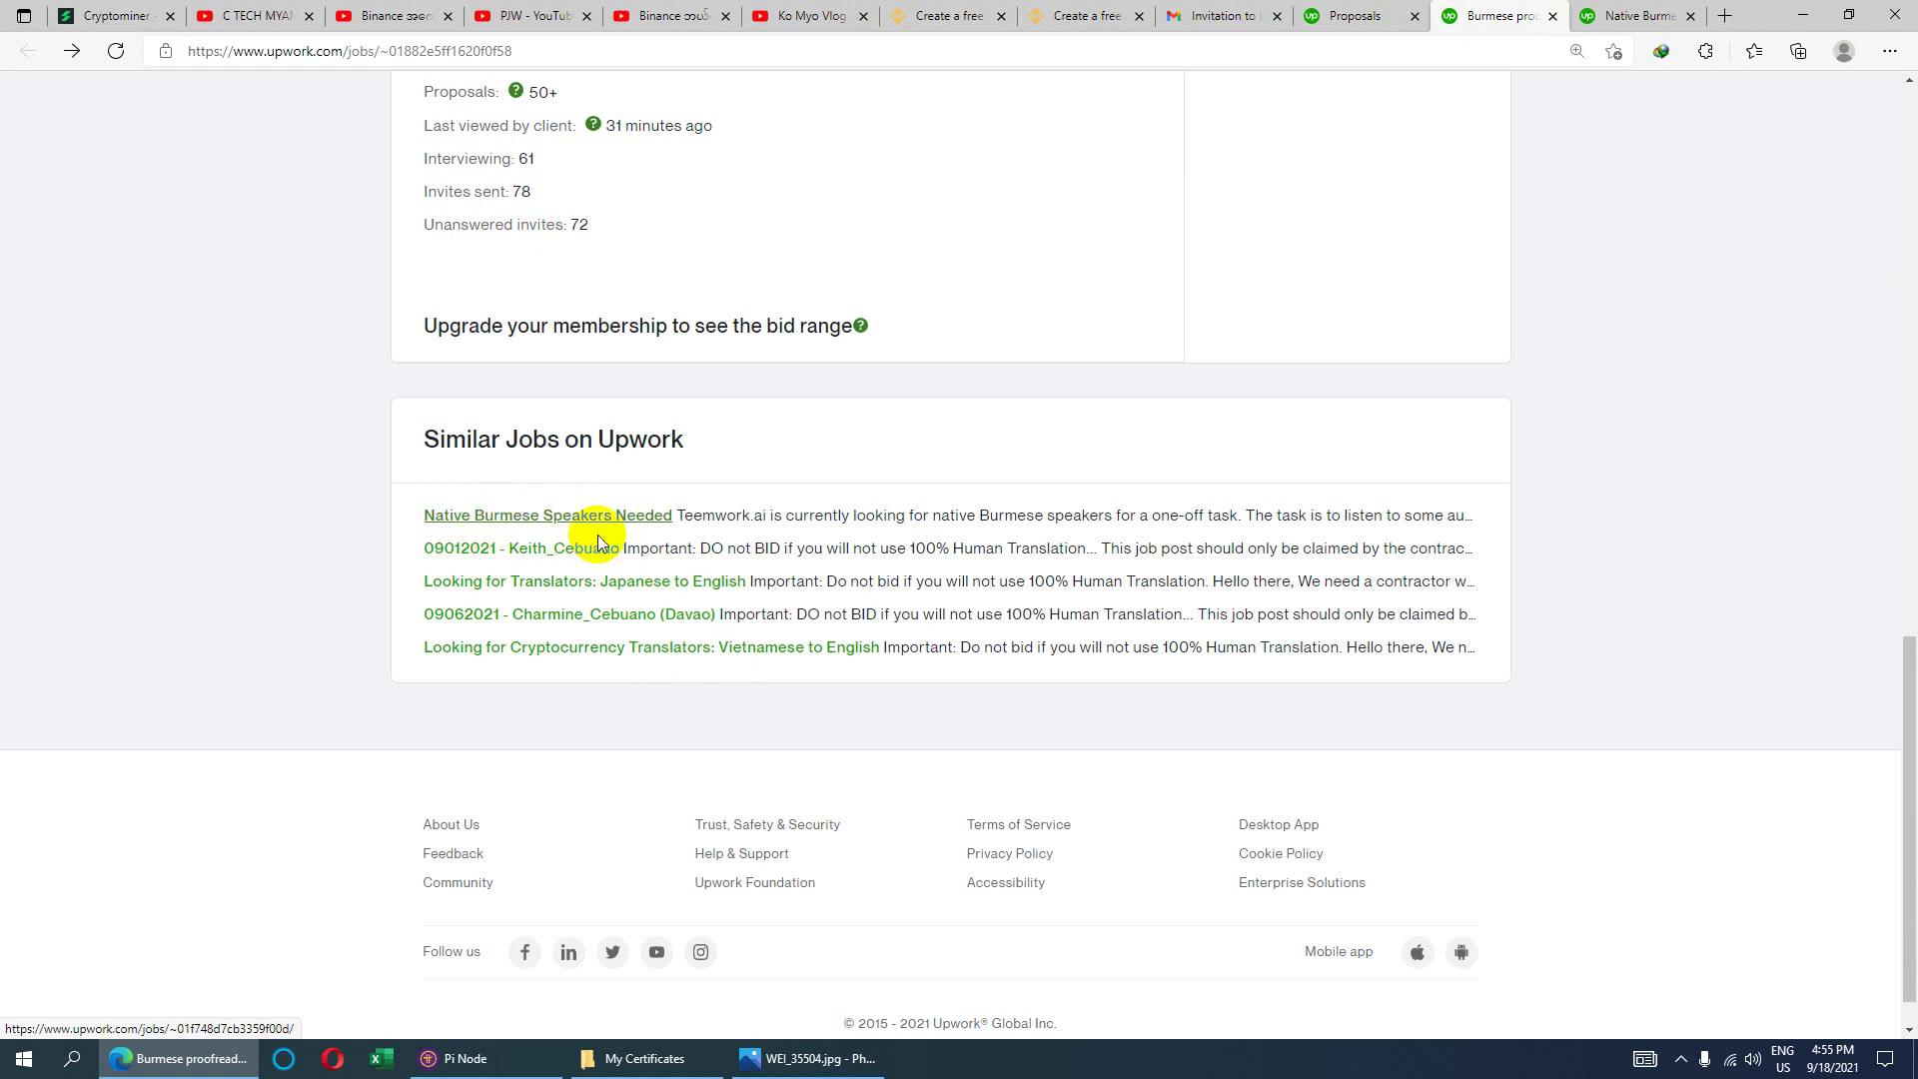
scroll(880, 699, down, 1)
scroll(885, 699, up, 7)
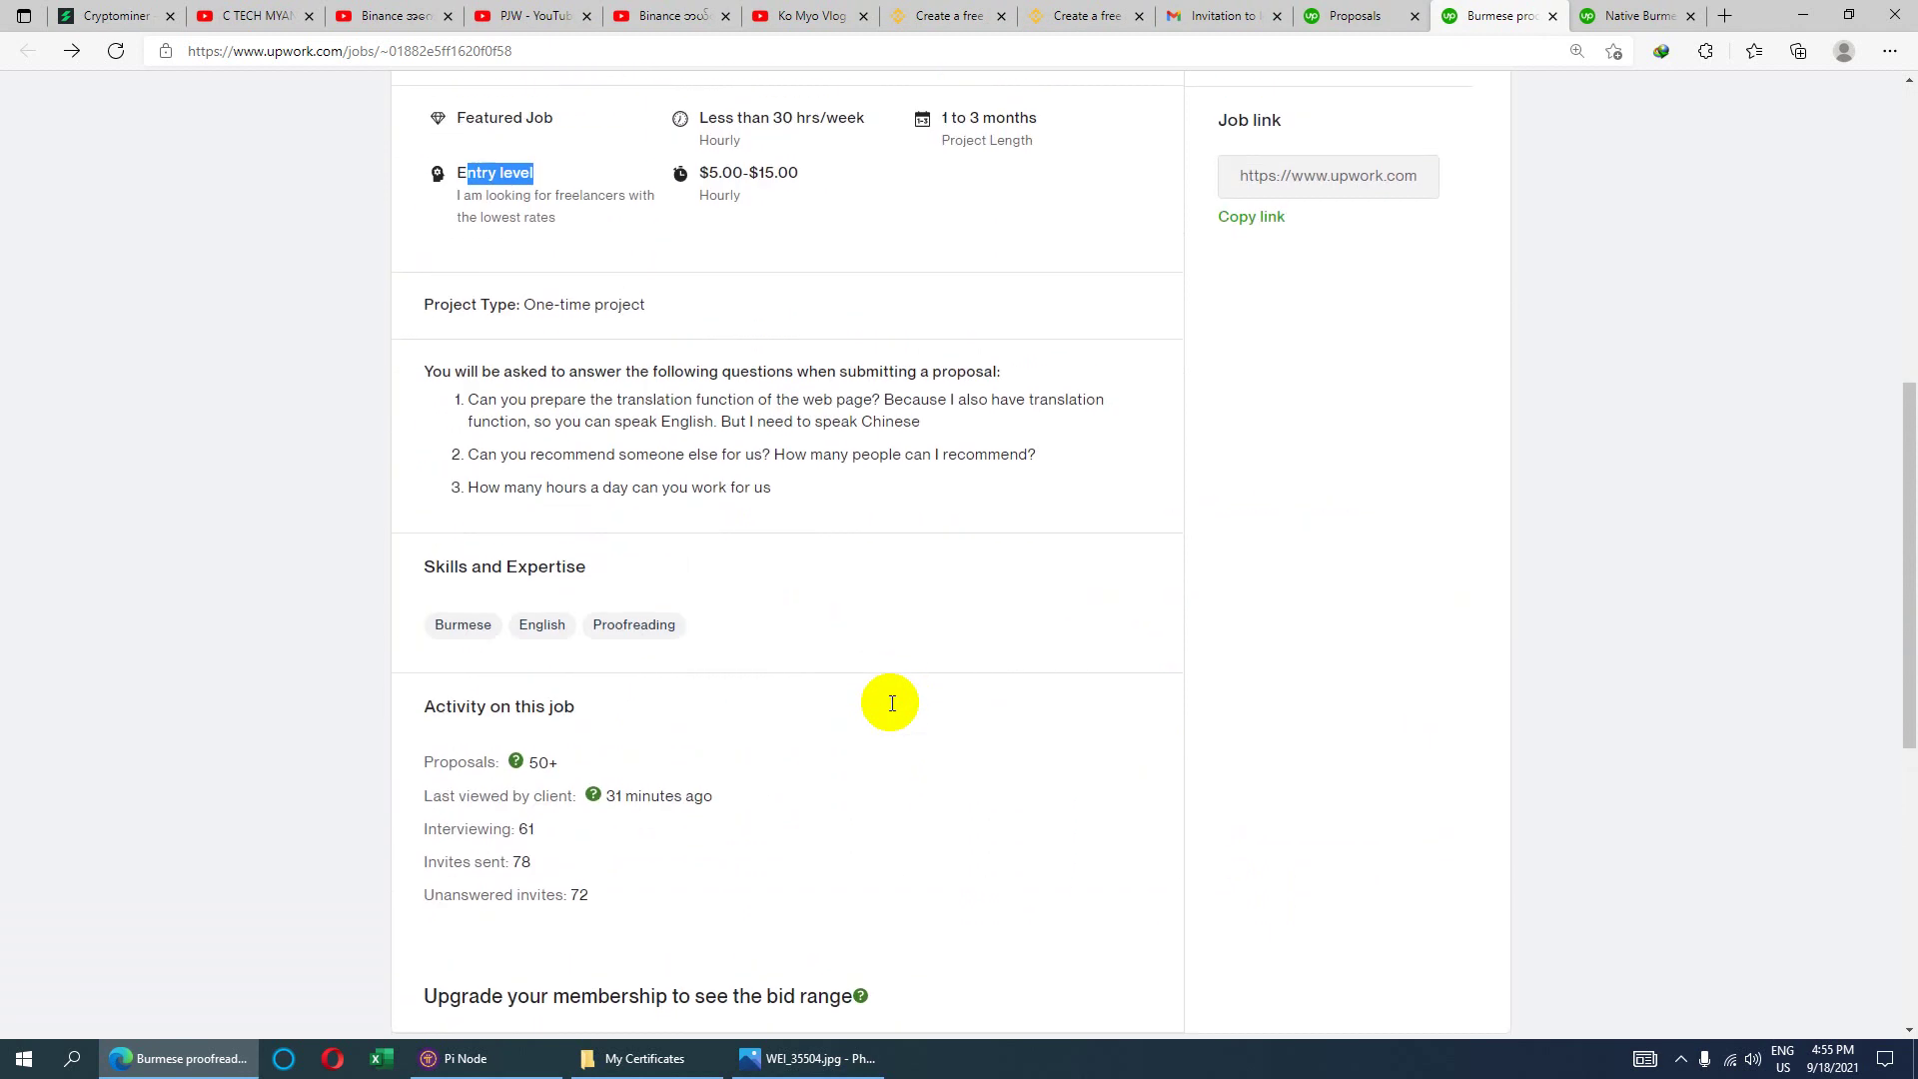
click(1667, 8)
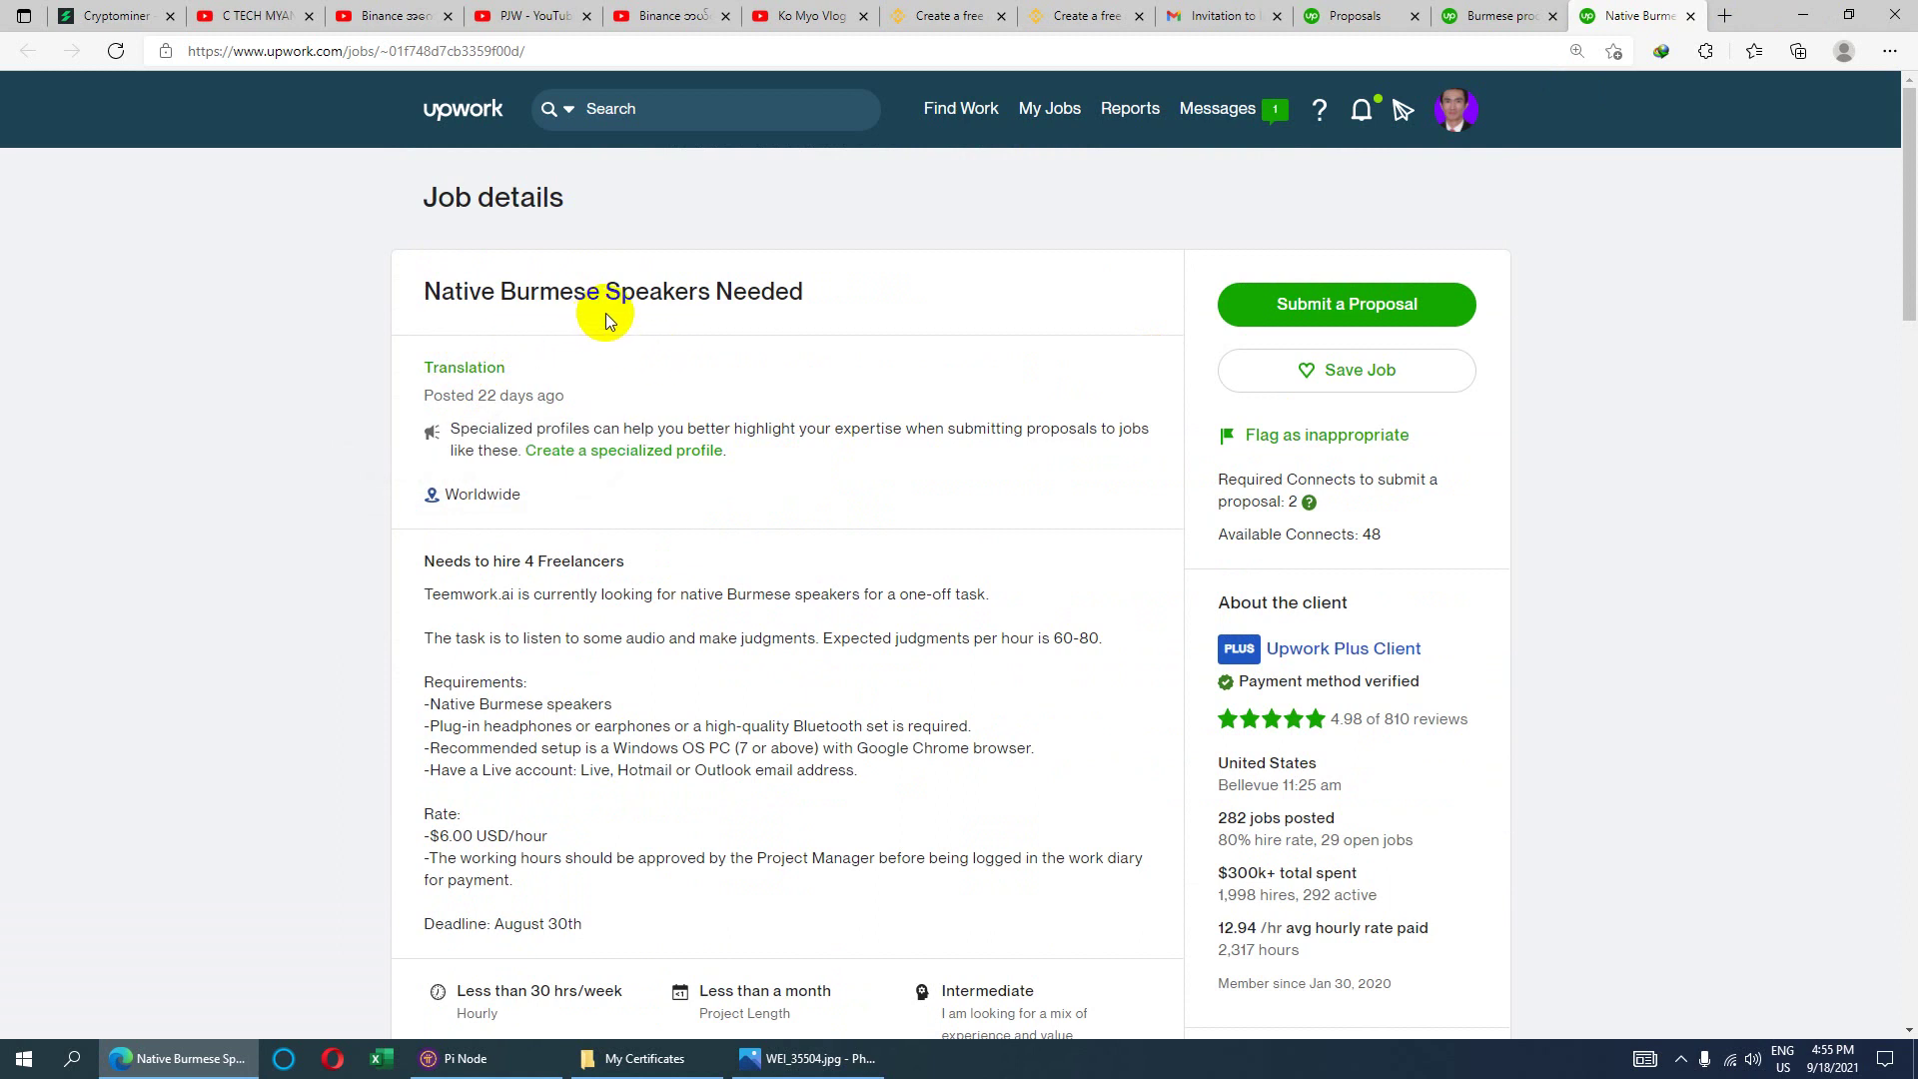
- Read the Native Burmese Speakers Needed job's requirements, rate, proposal questions and preferred qualifications
scroll(606, 314, down, 9)
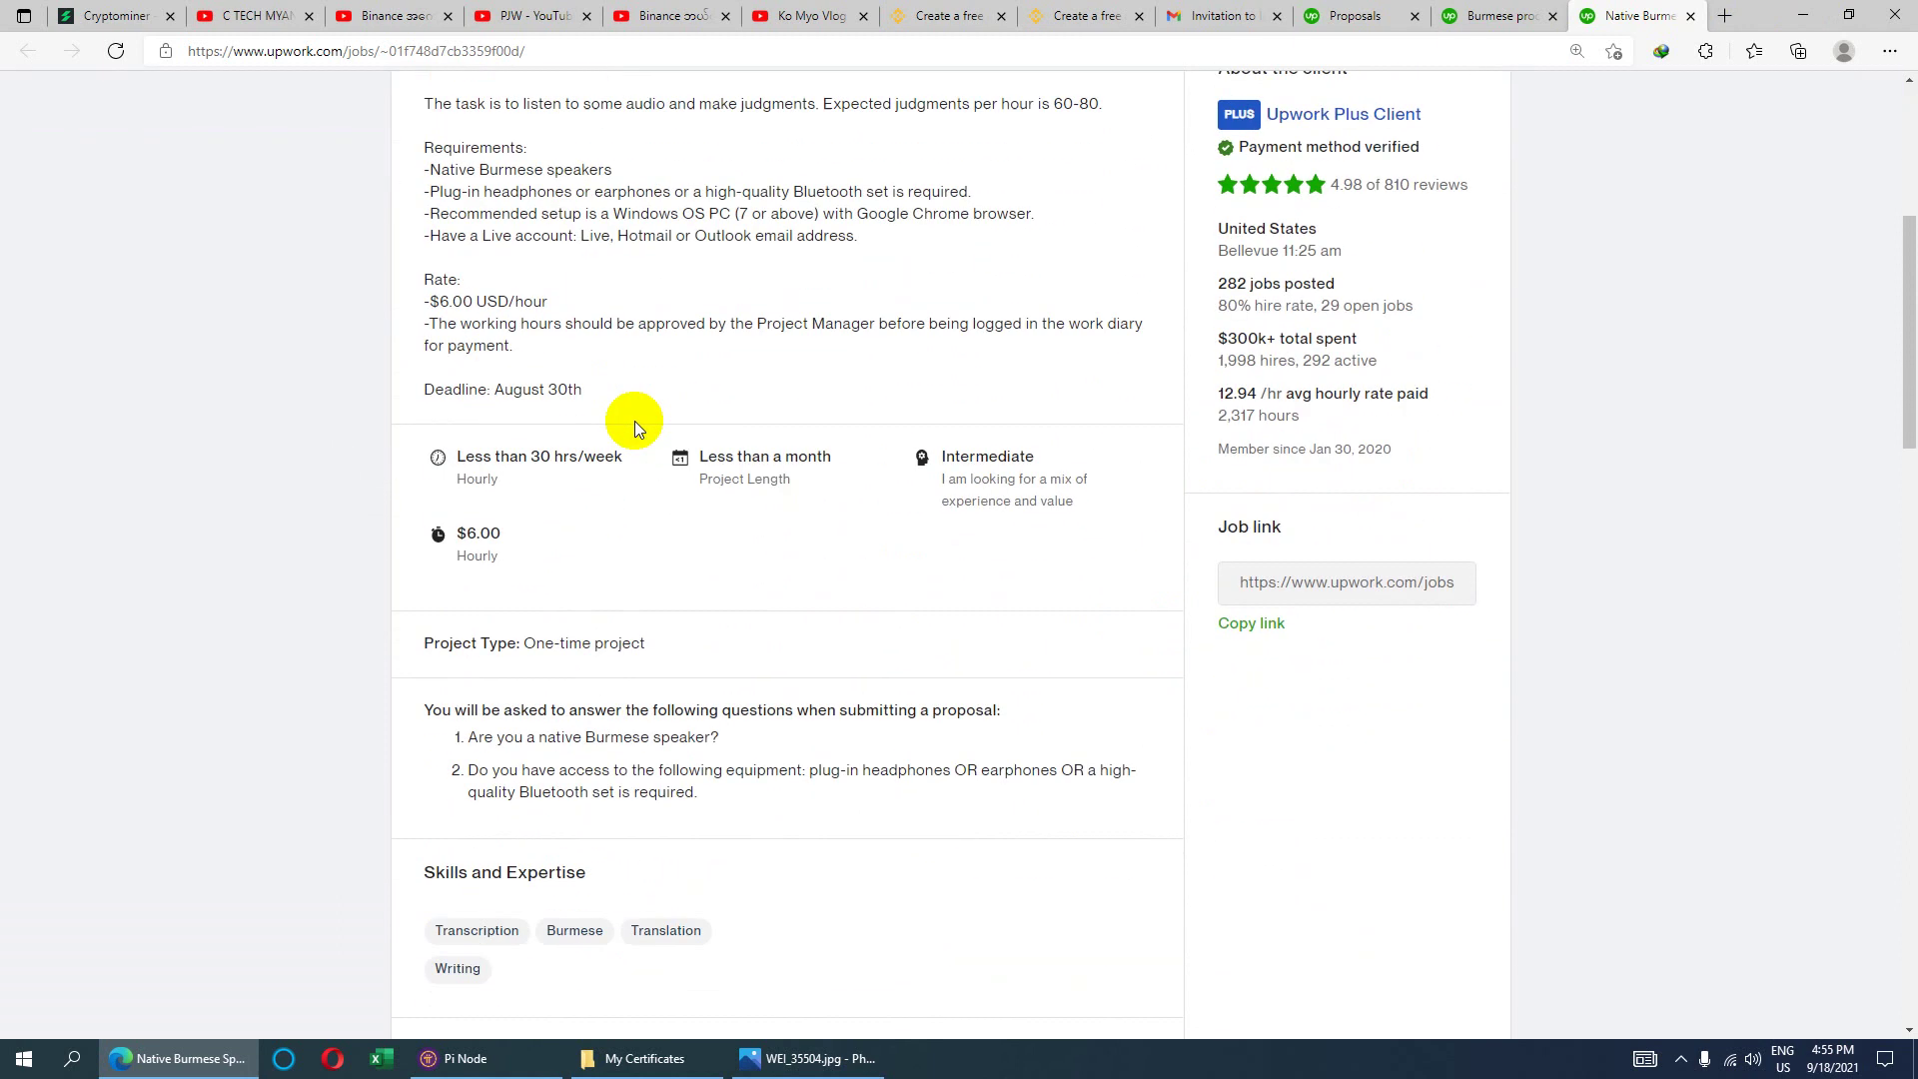
scroll(634, 422, up, 3)
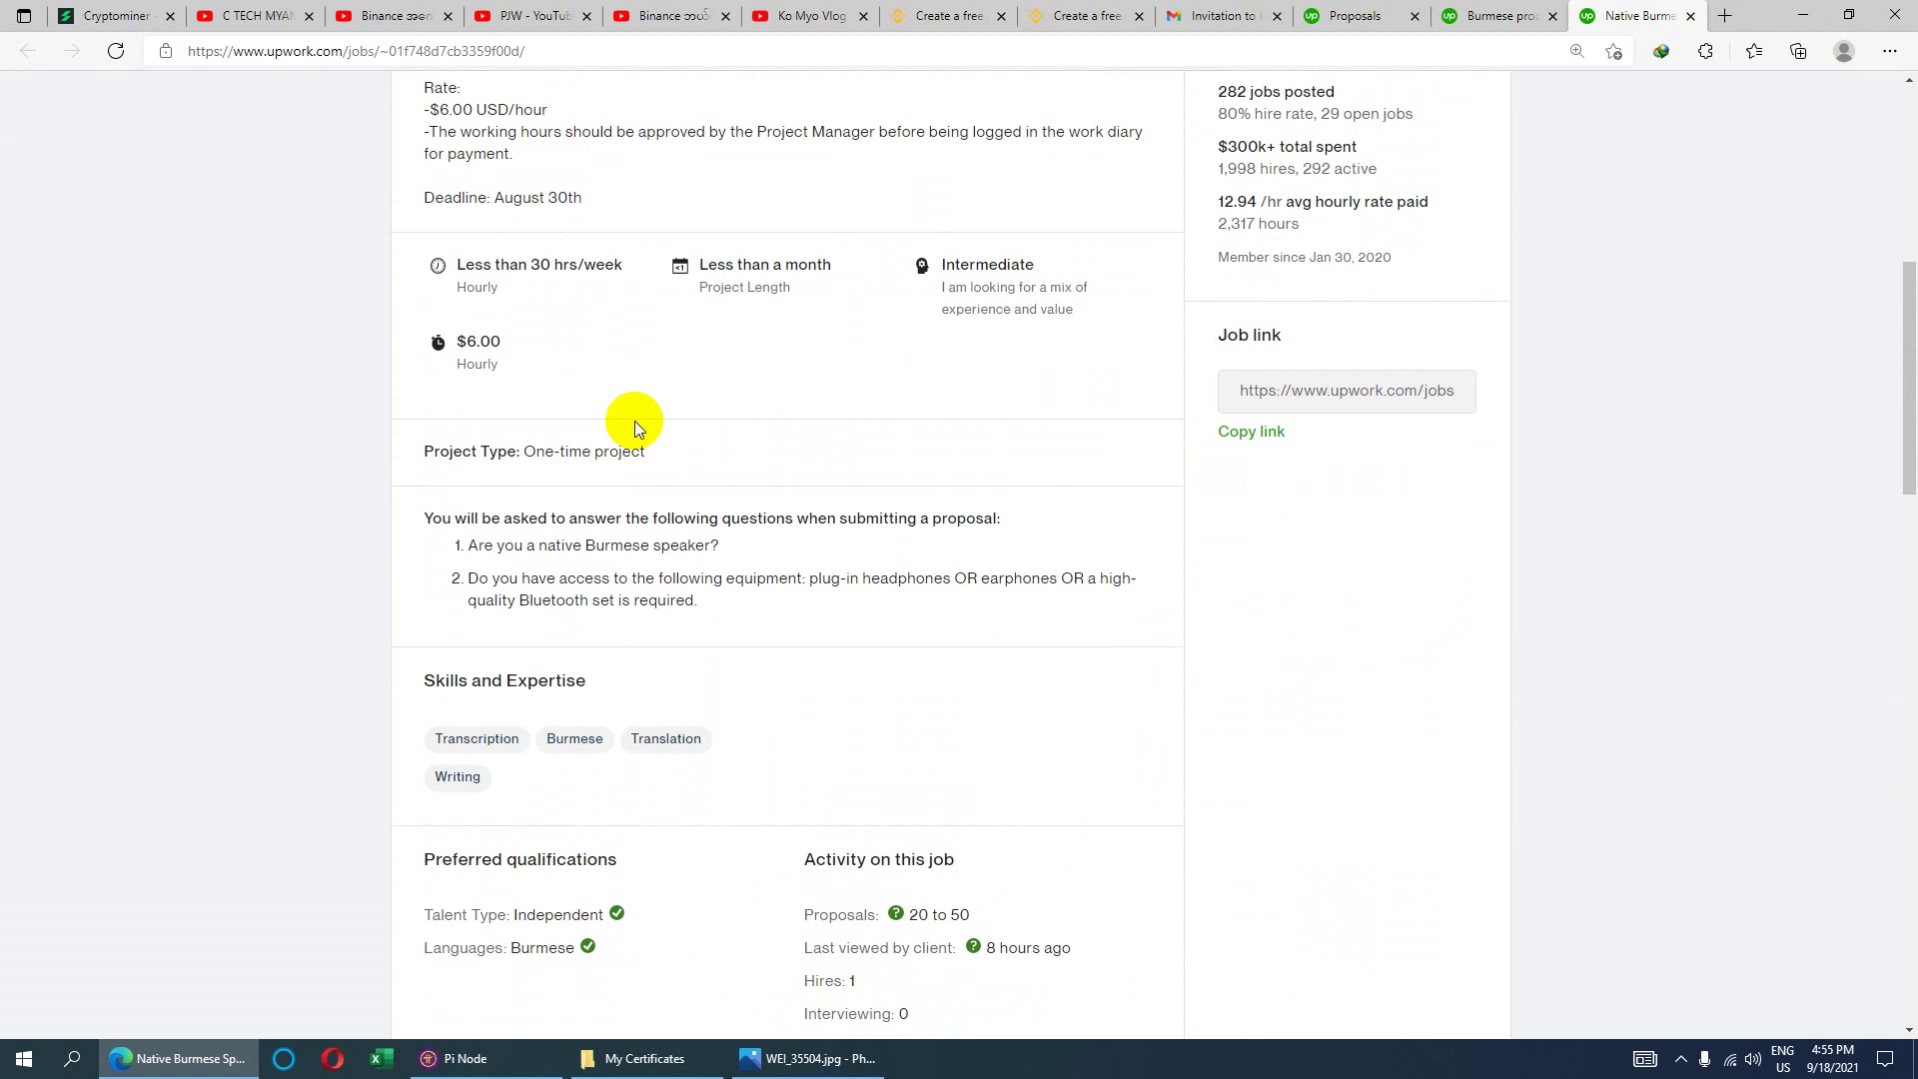
scroll(634, 425, up, 6)
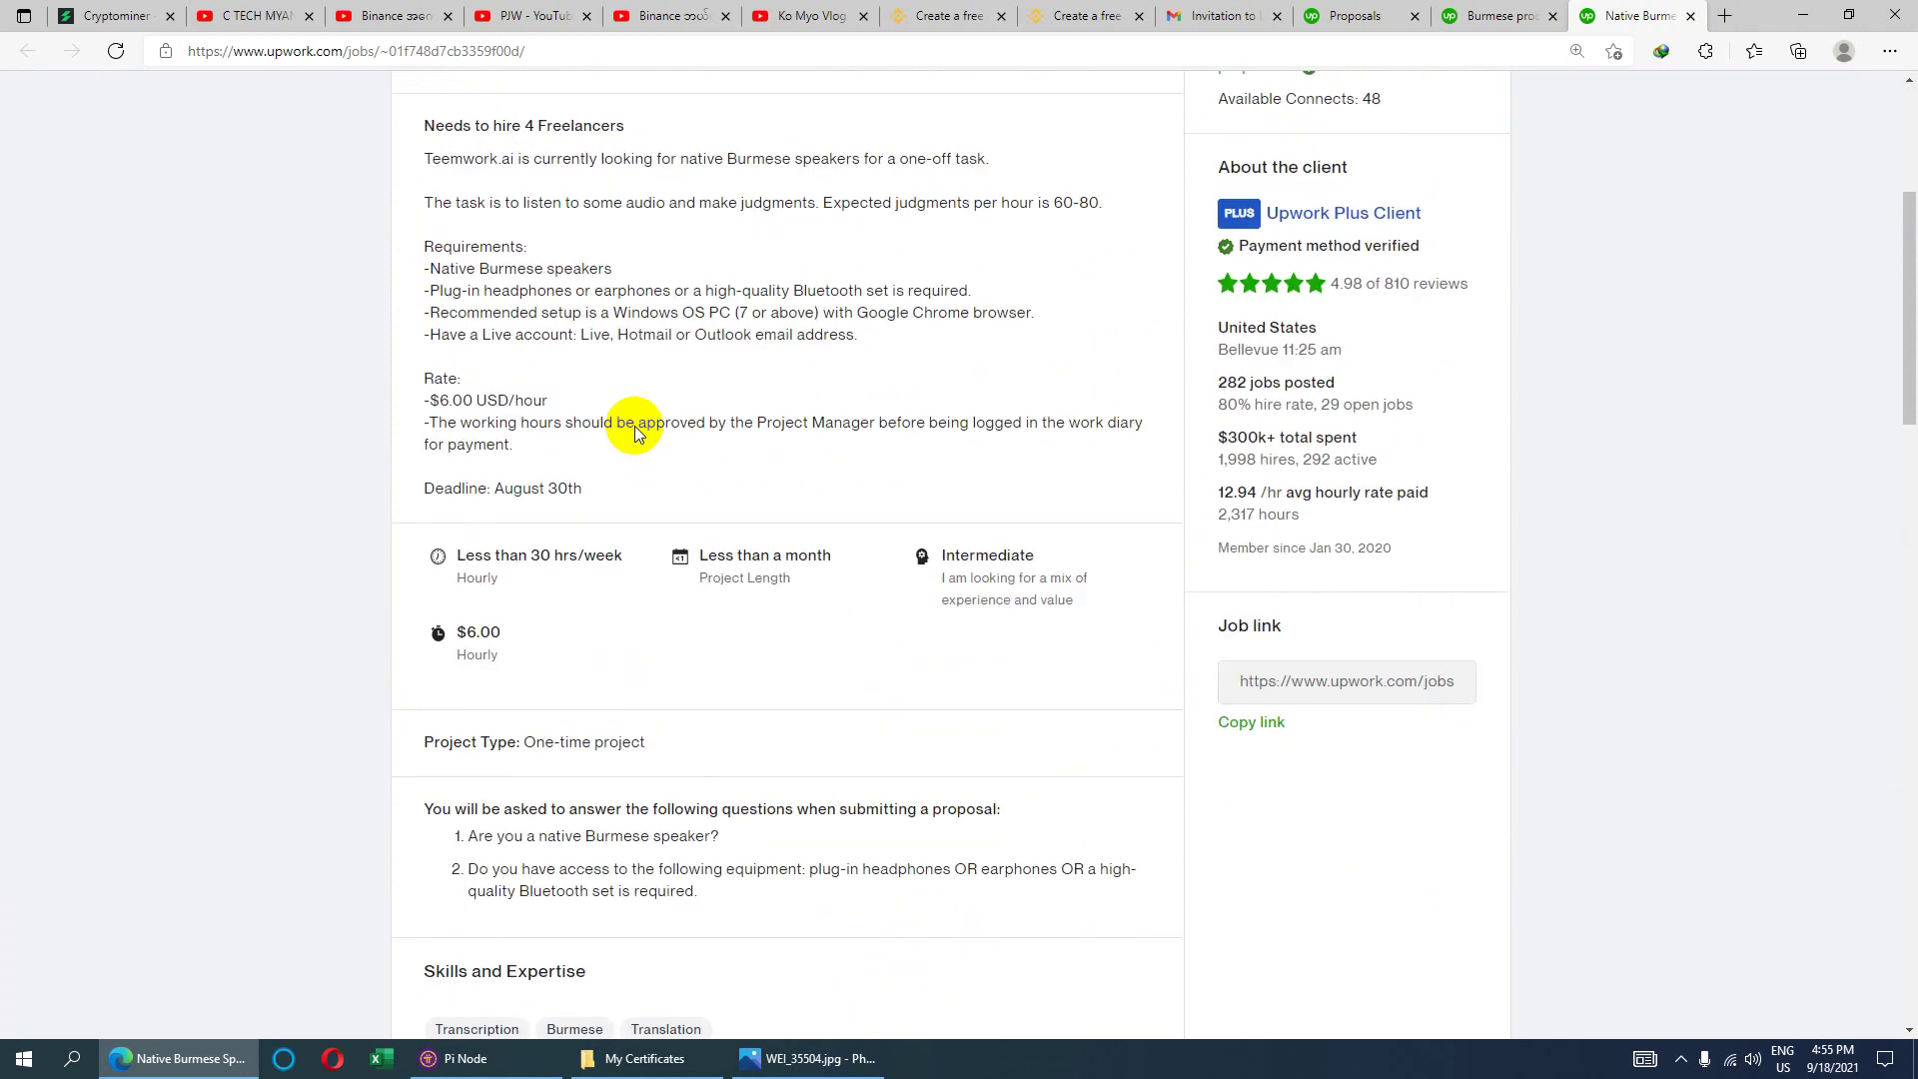
- Return to the Burmese proofreading posting and its invitation page, and review the invitation's job details
click(1510, 16)
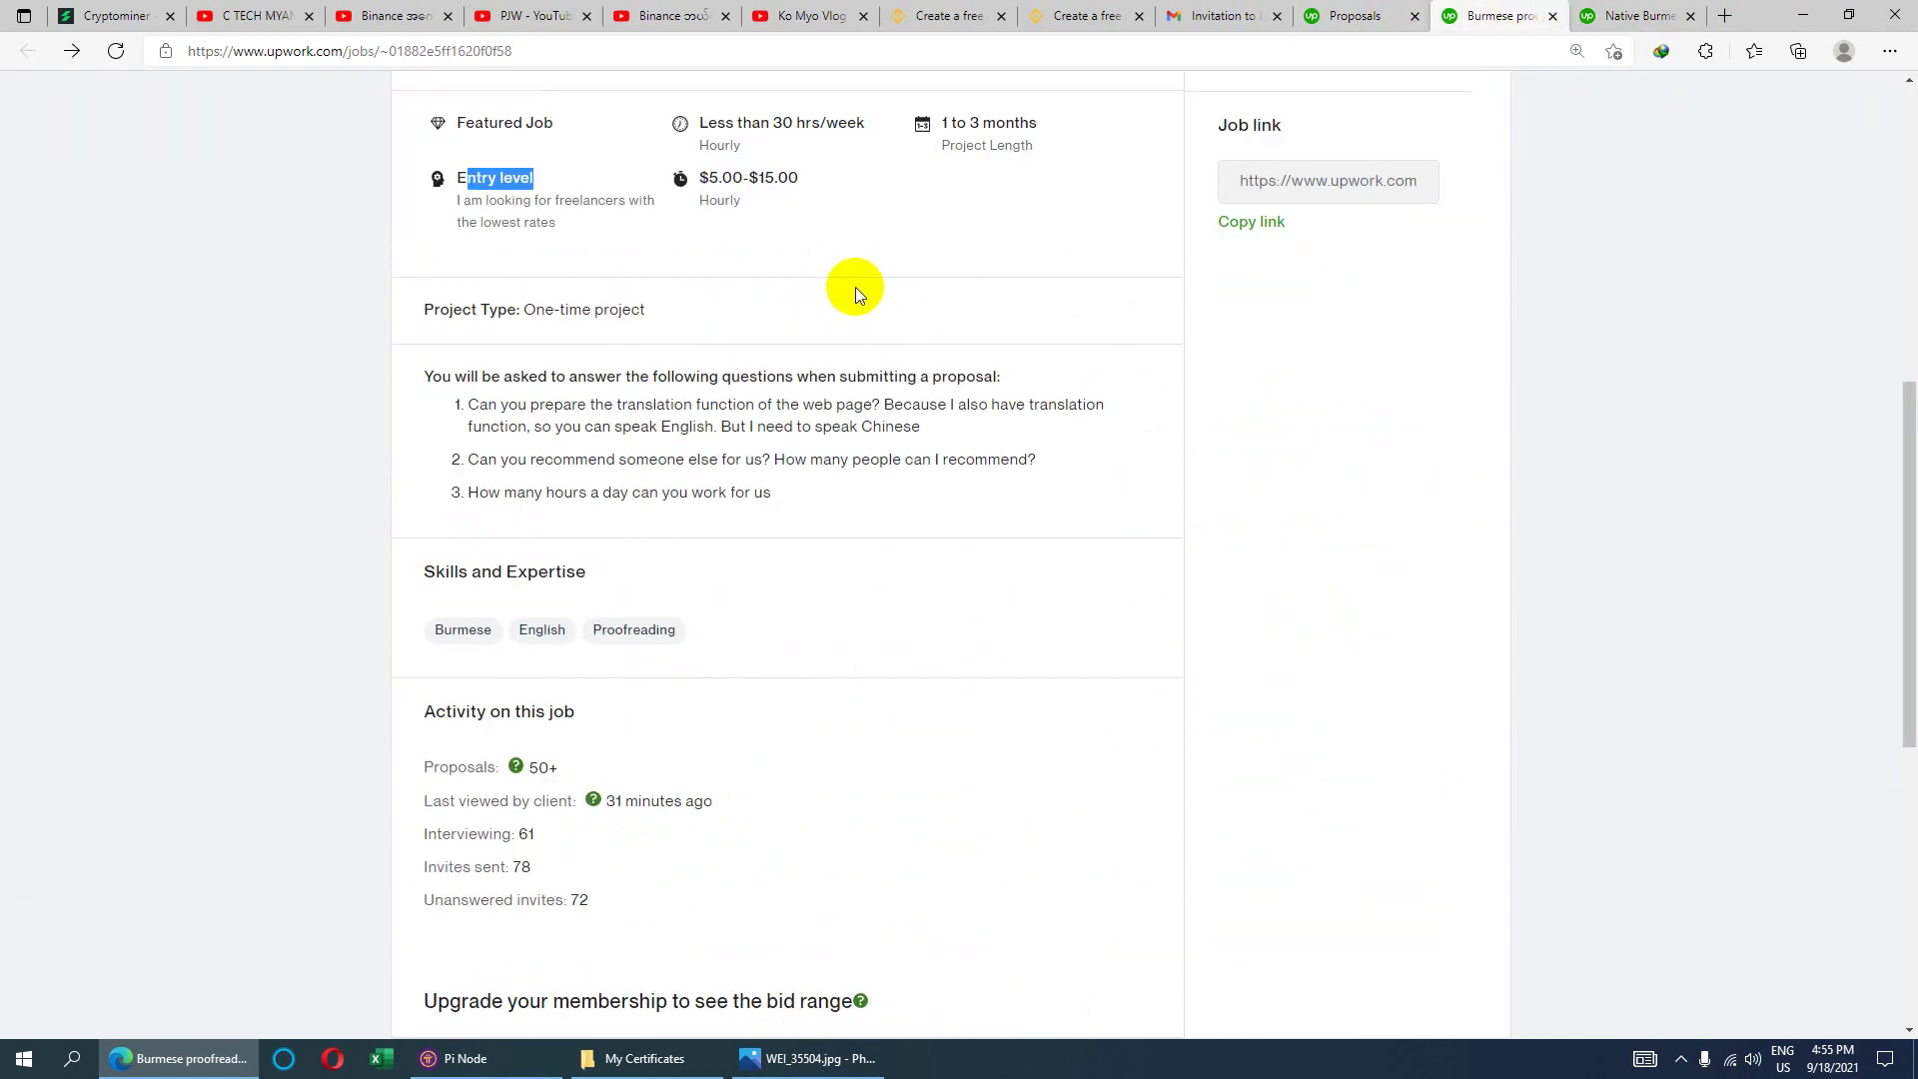
scroll(855, 289, up, 8)
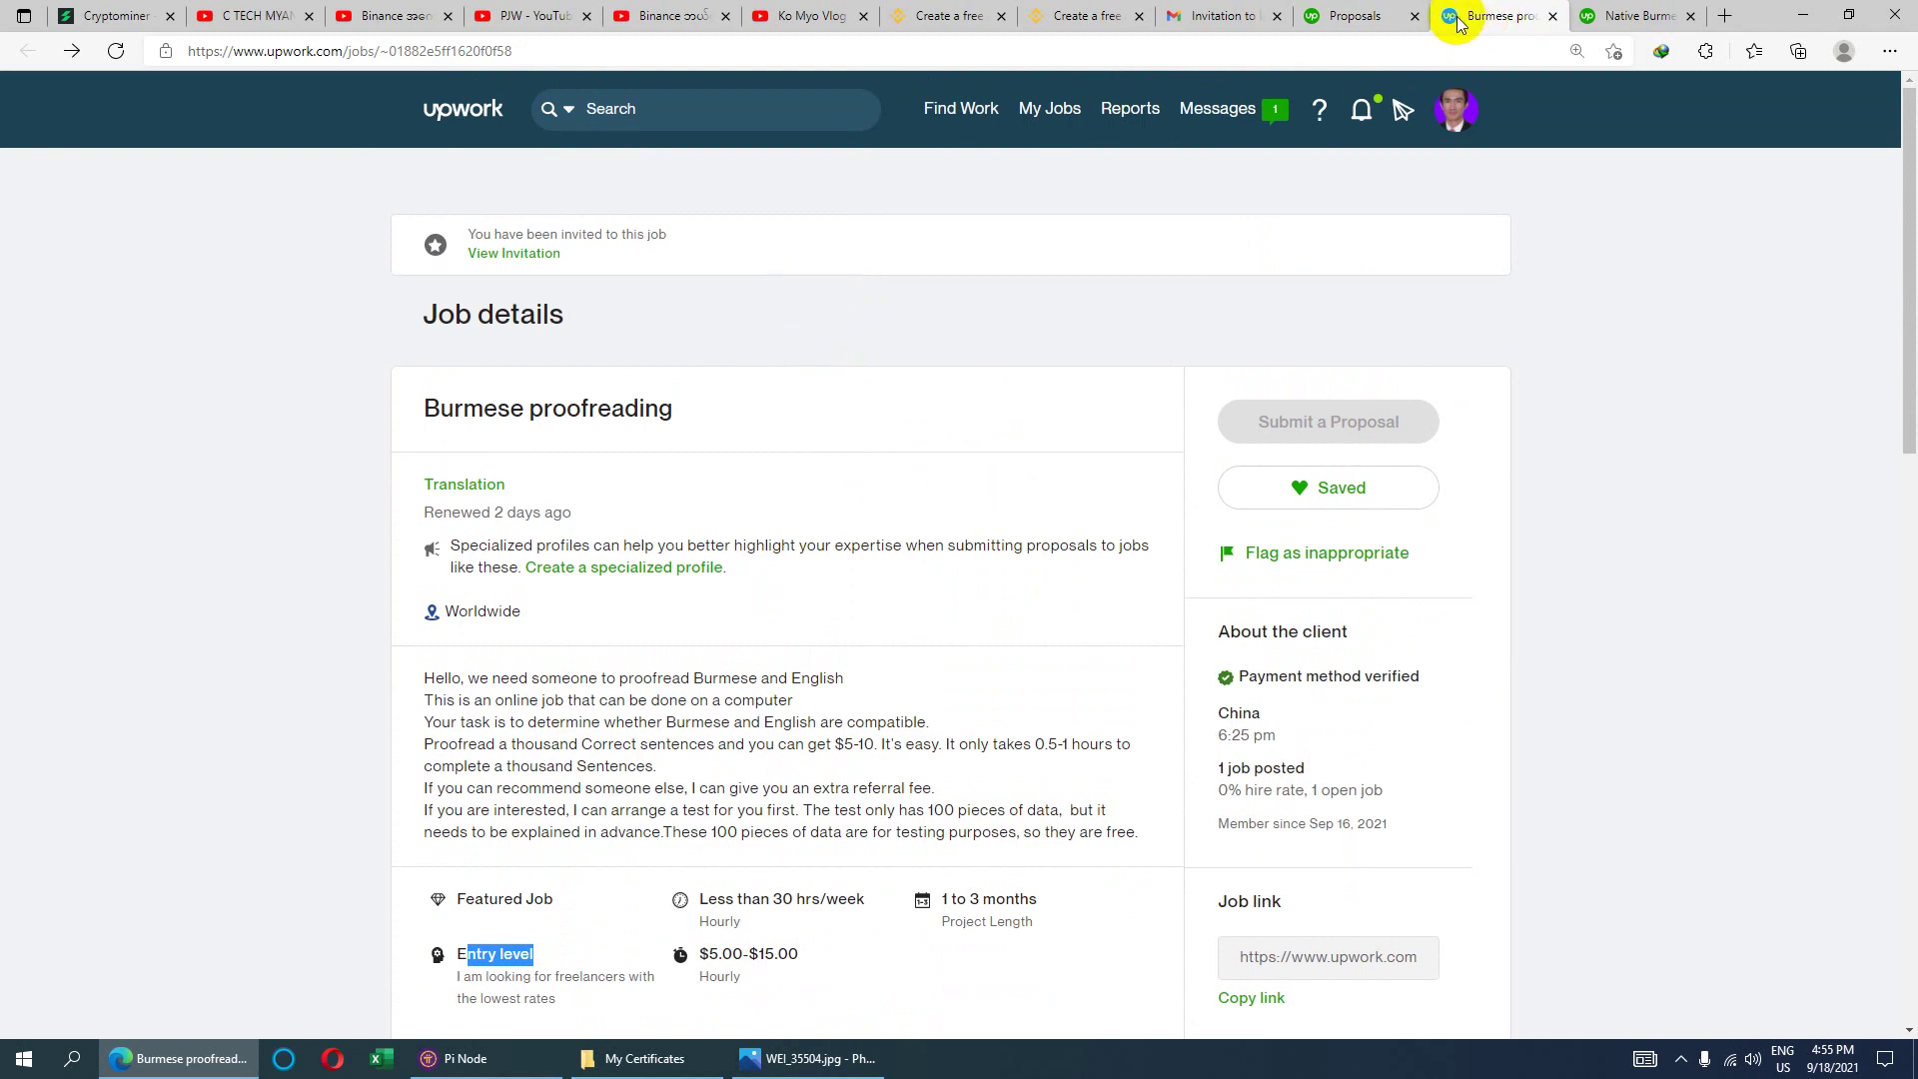
click(1339, 16)
scroll(704, 609, down, 8)
scroll(711, 615, up, 8)
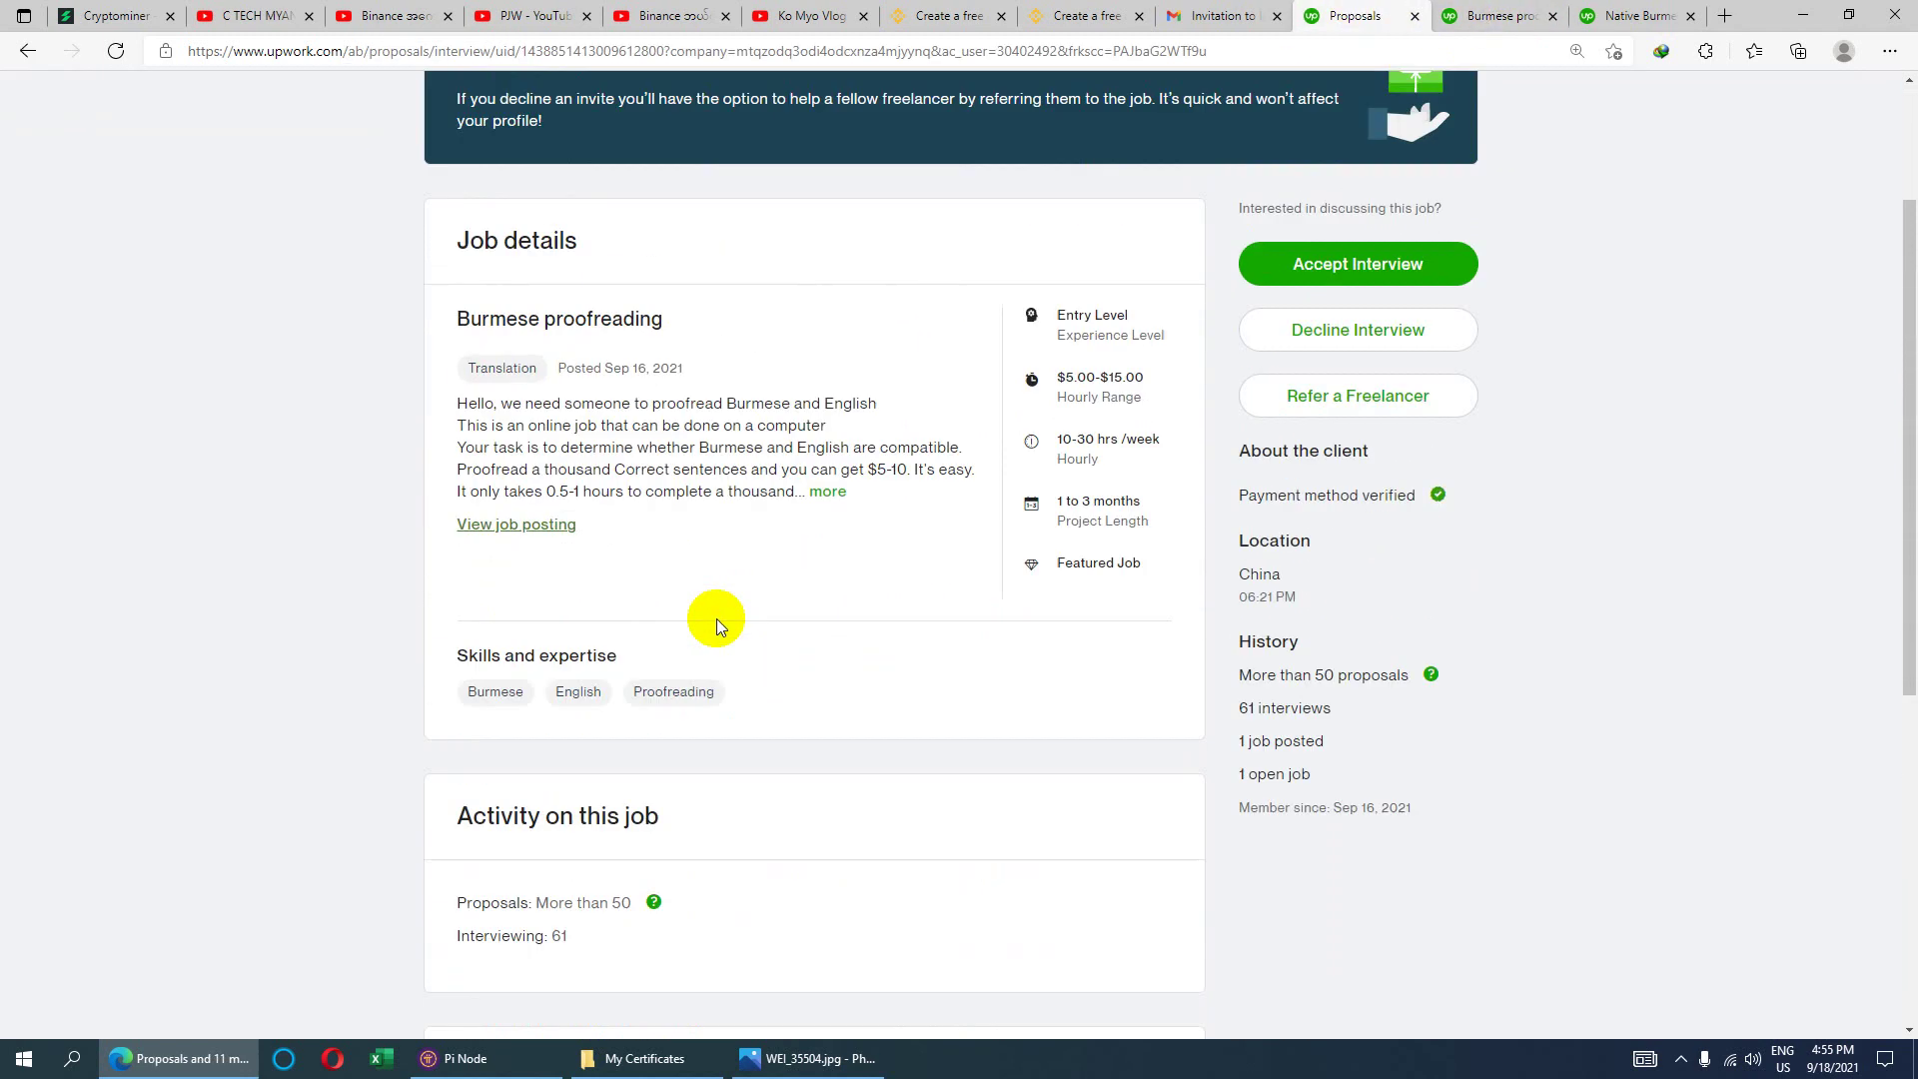
- View the uploaded videos on the C TECH MYANMAR YouTube channel, and return to the Upwork interview invitation
click(203, 12)
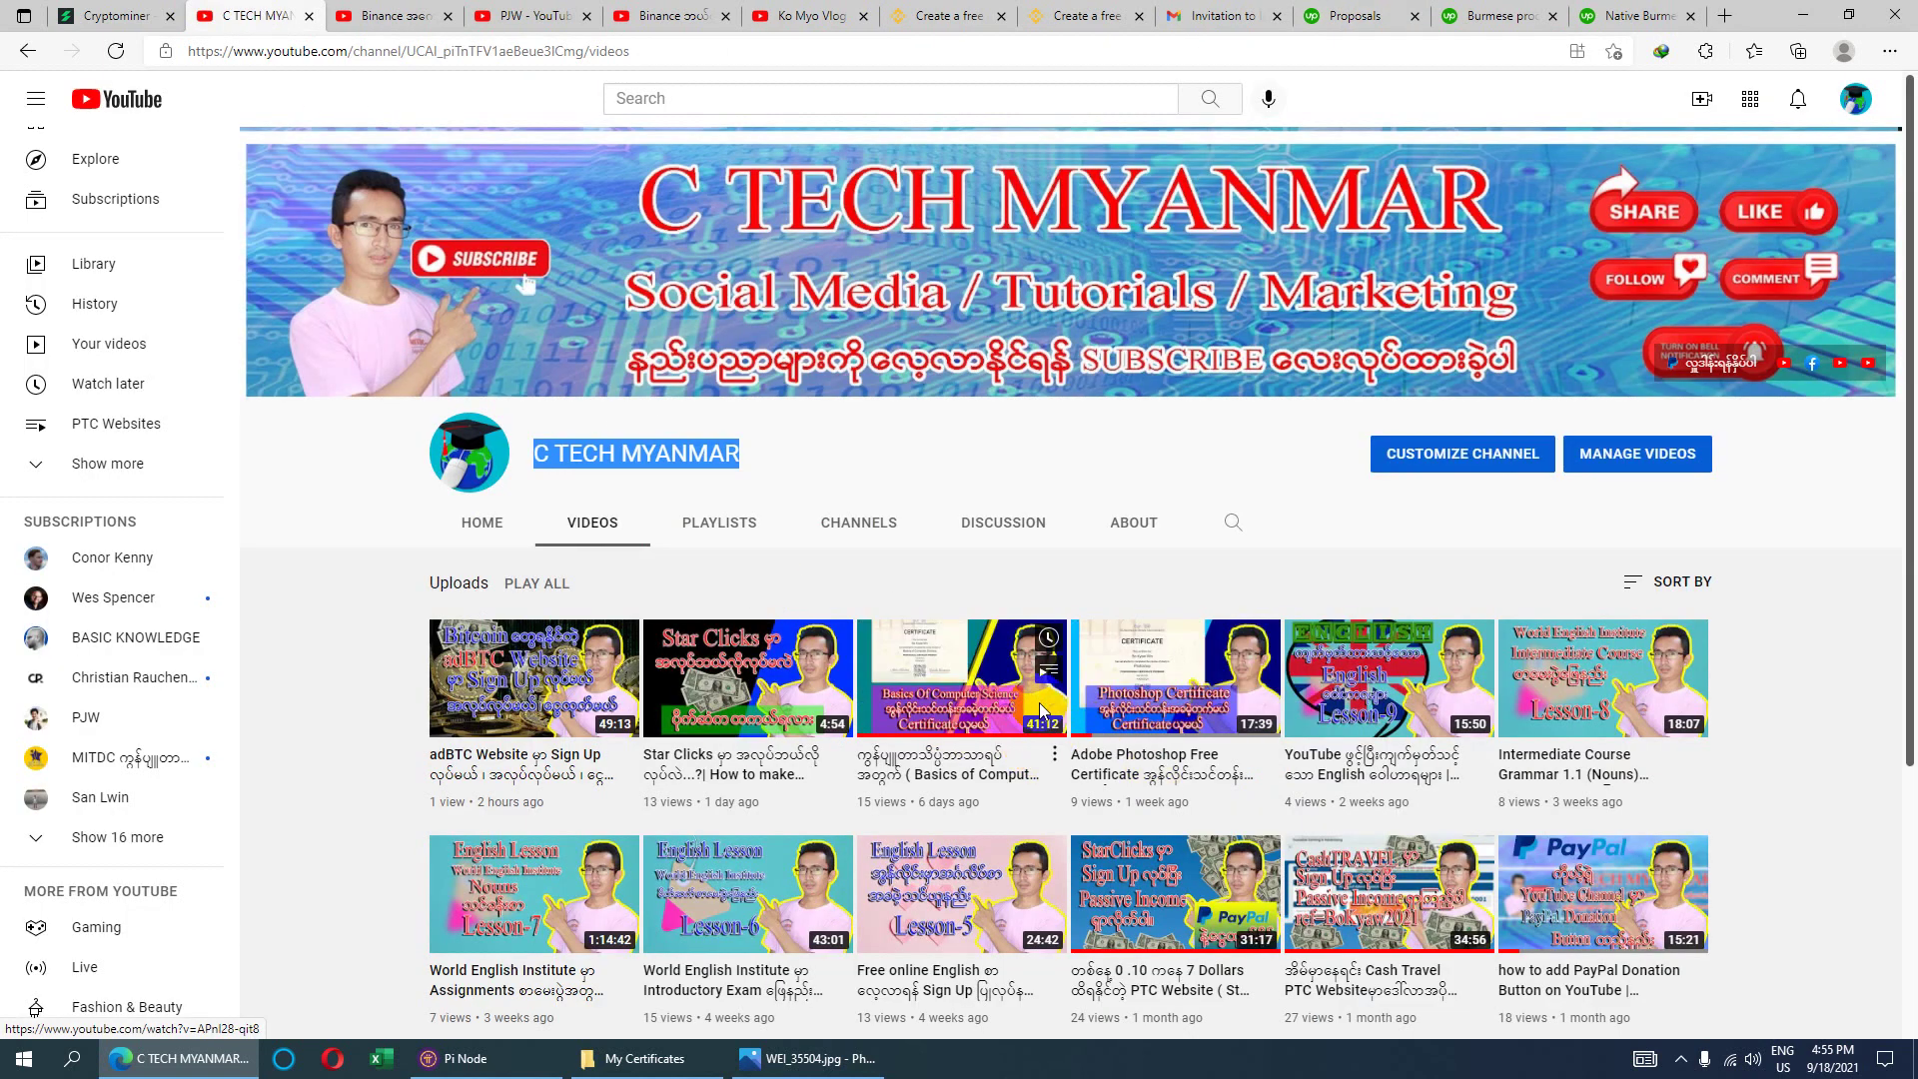
click(1352, 16)
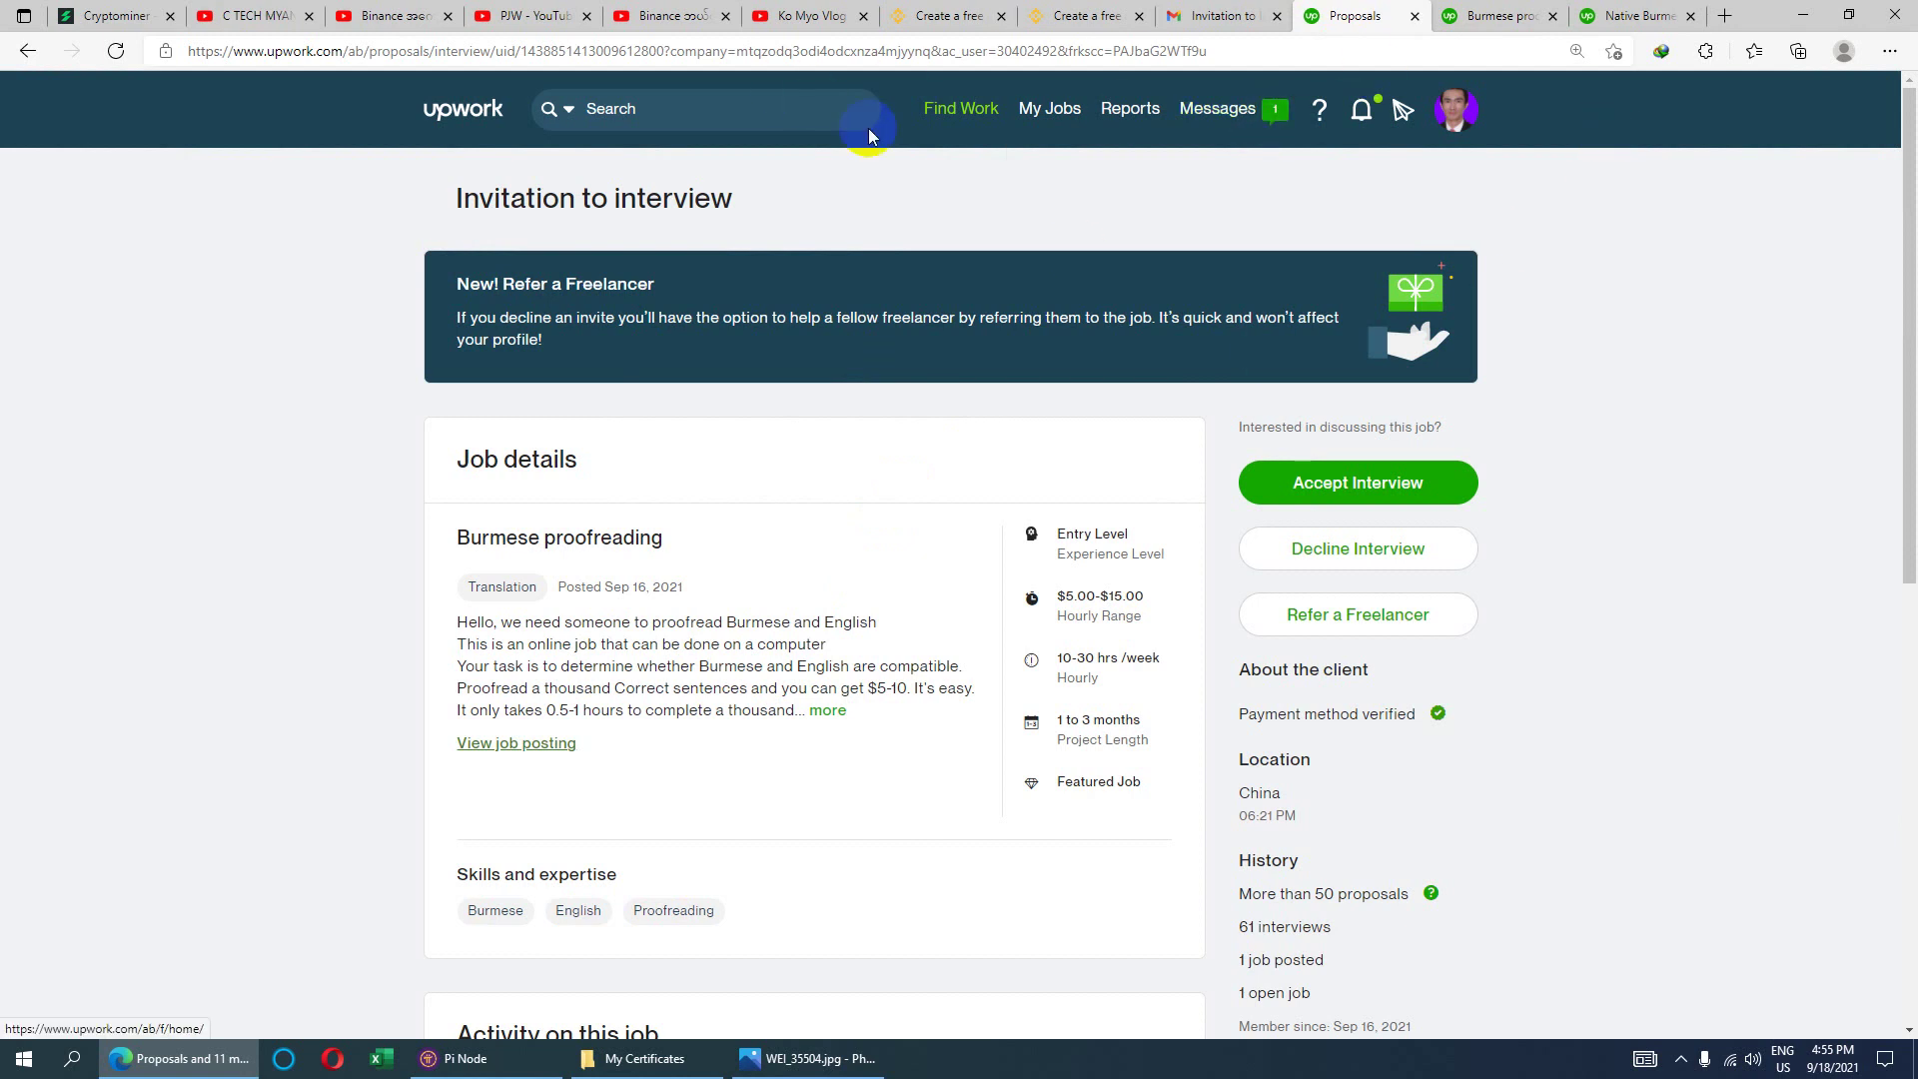
- Check the Burmese proofreading posting against its interview invitation, reading the invitation through to the client's original message
click(1494, 15)
click(1624, 14)
click(1498, 15)
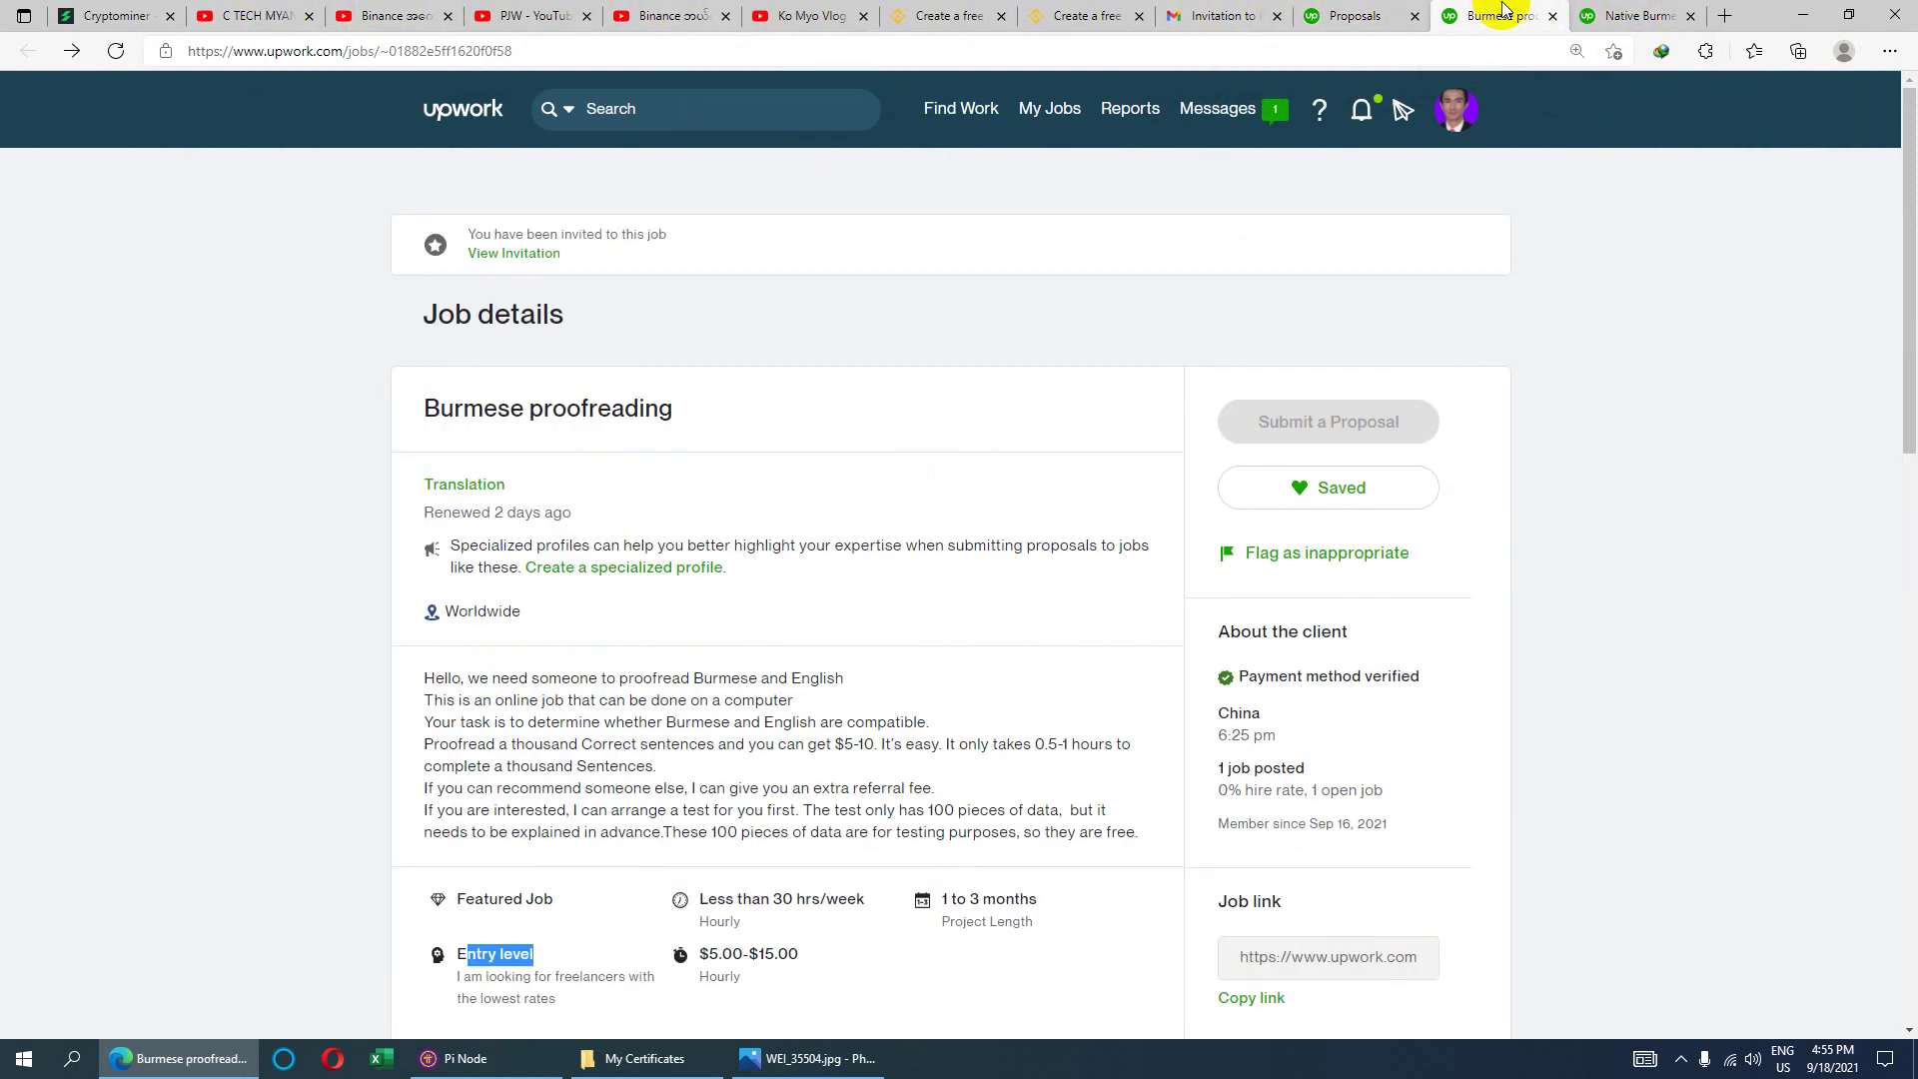
click(1349, 15)
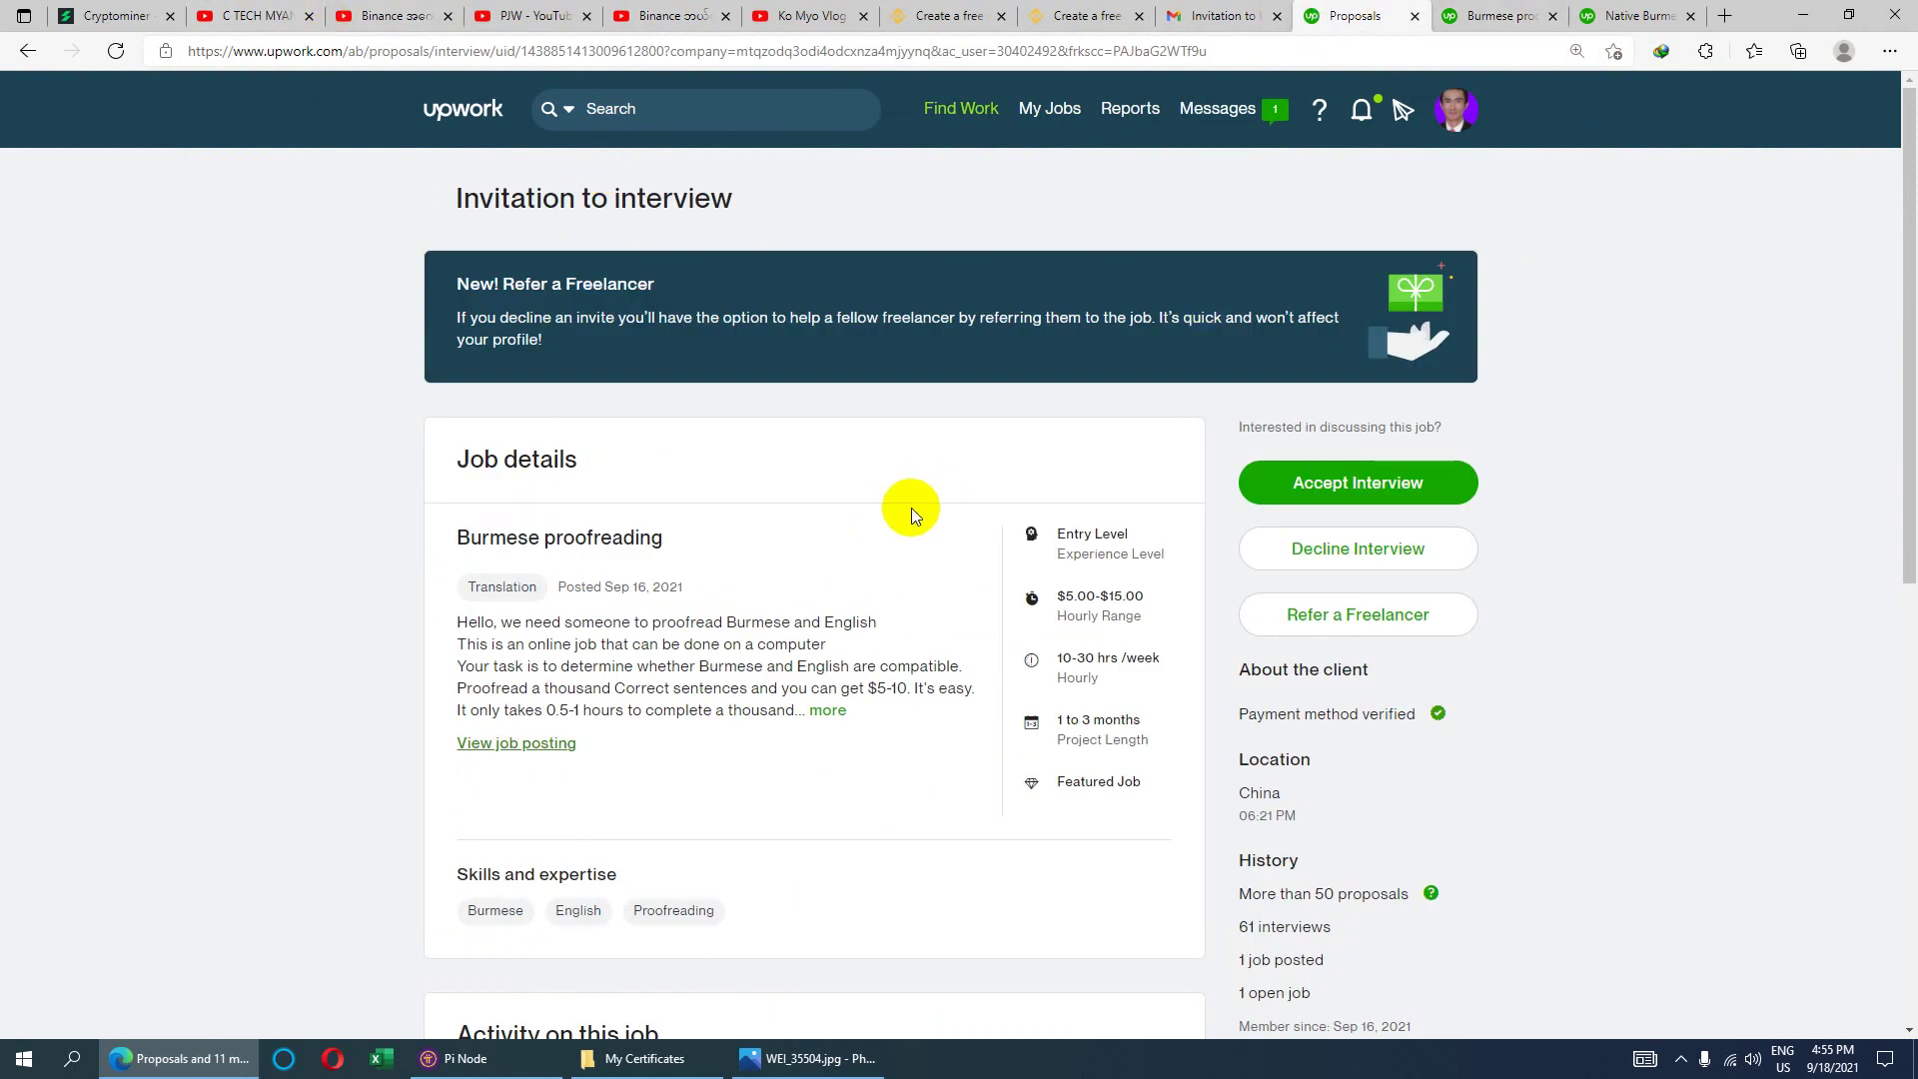
scroll(677, 595, down, 7)
scroll(677, 596, up, 5)
scroll(677, 596, down, 5)
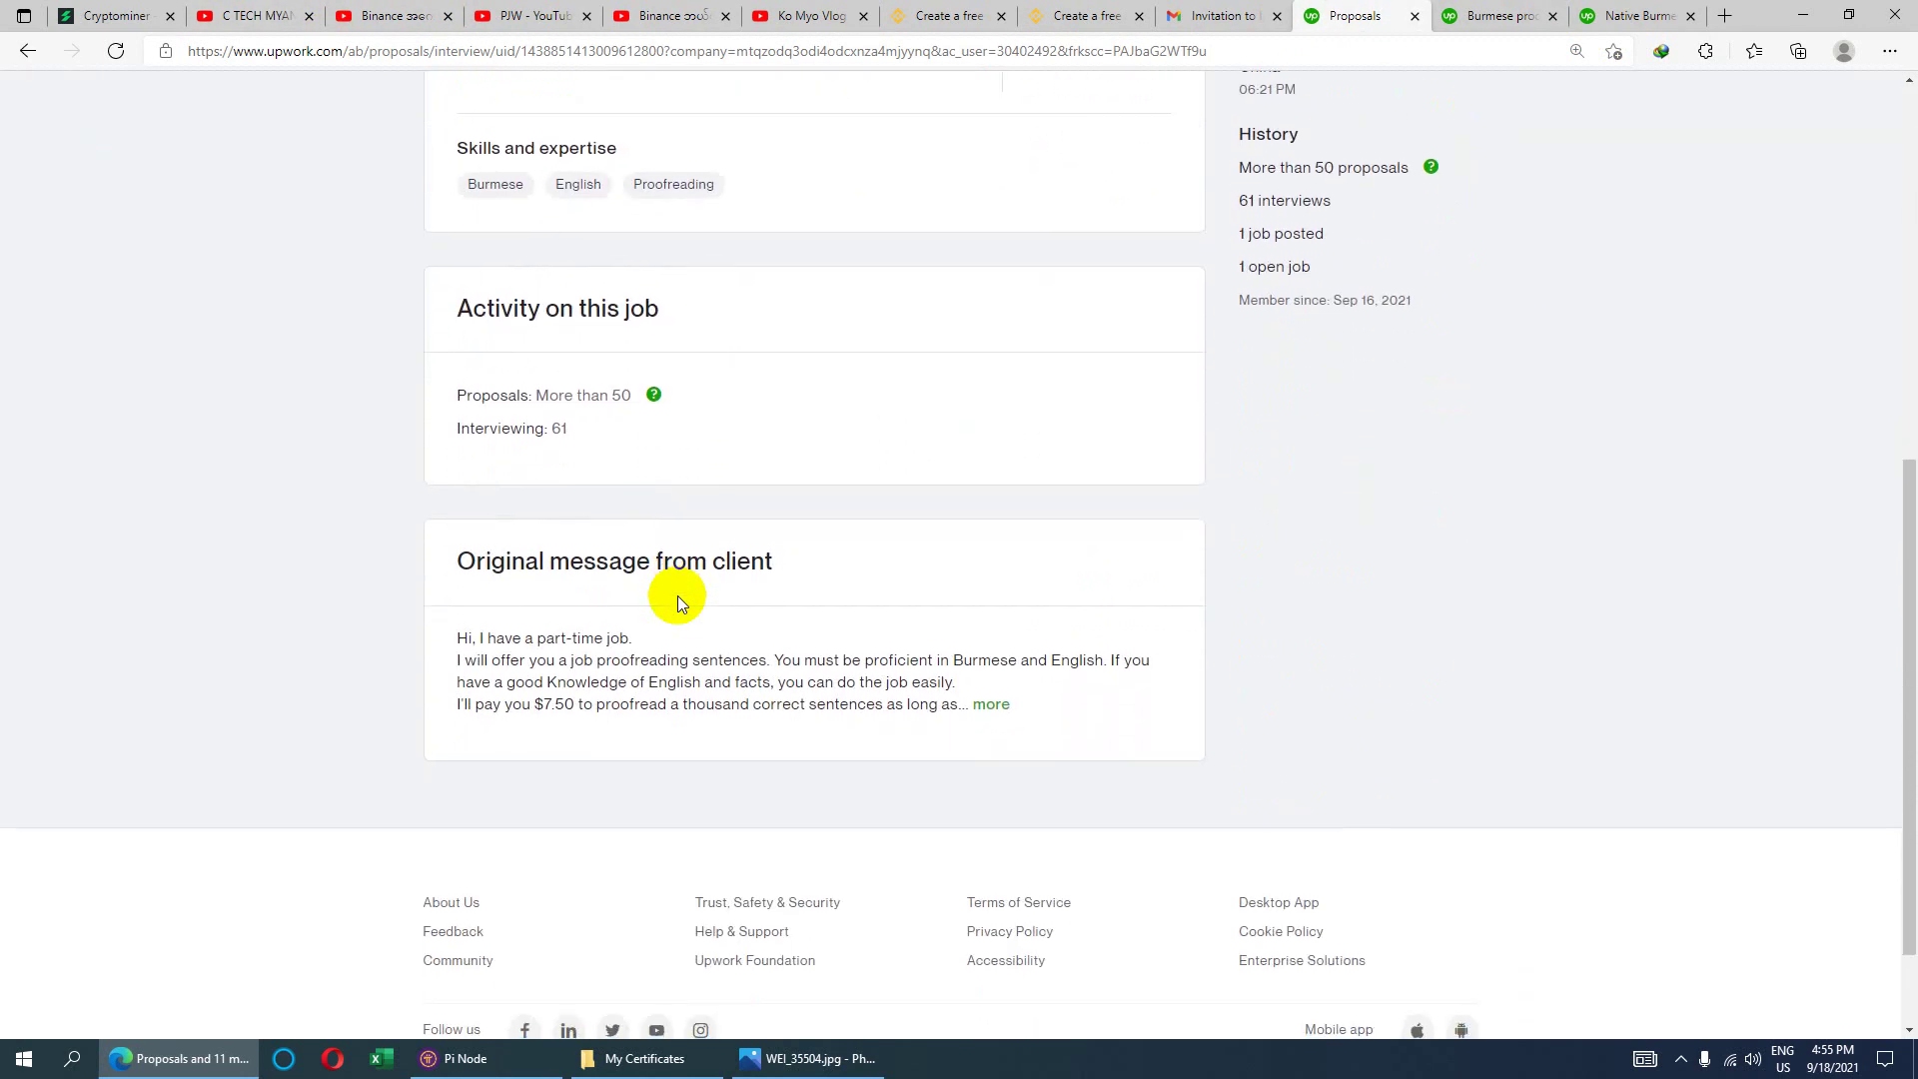
scroll(678, 595, up, 10)
- Switch to the Gmail invitation email for Burmese proofreading and highlight the client's full message about pay and workload
click(1499, 15)
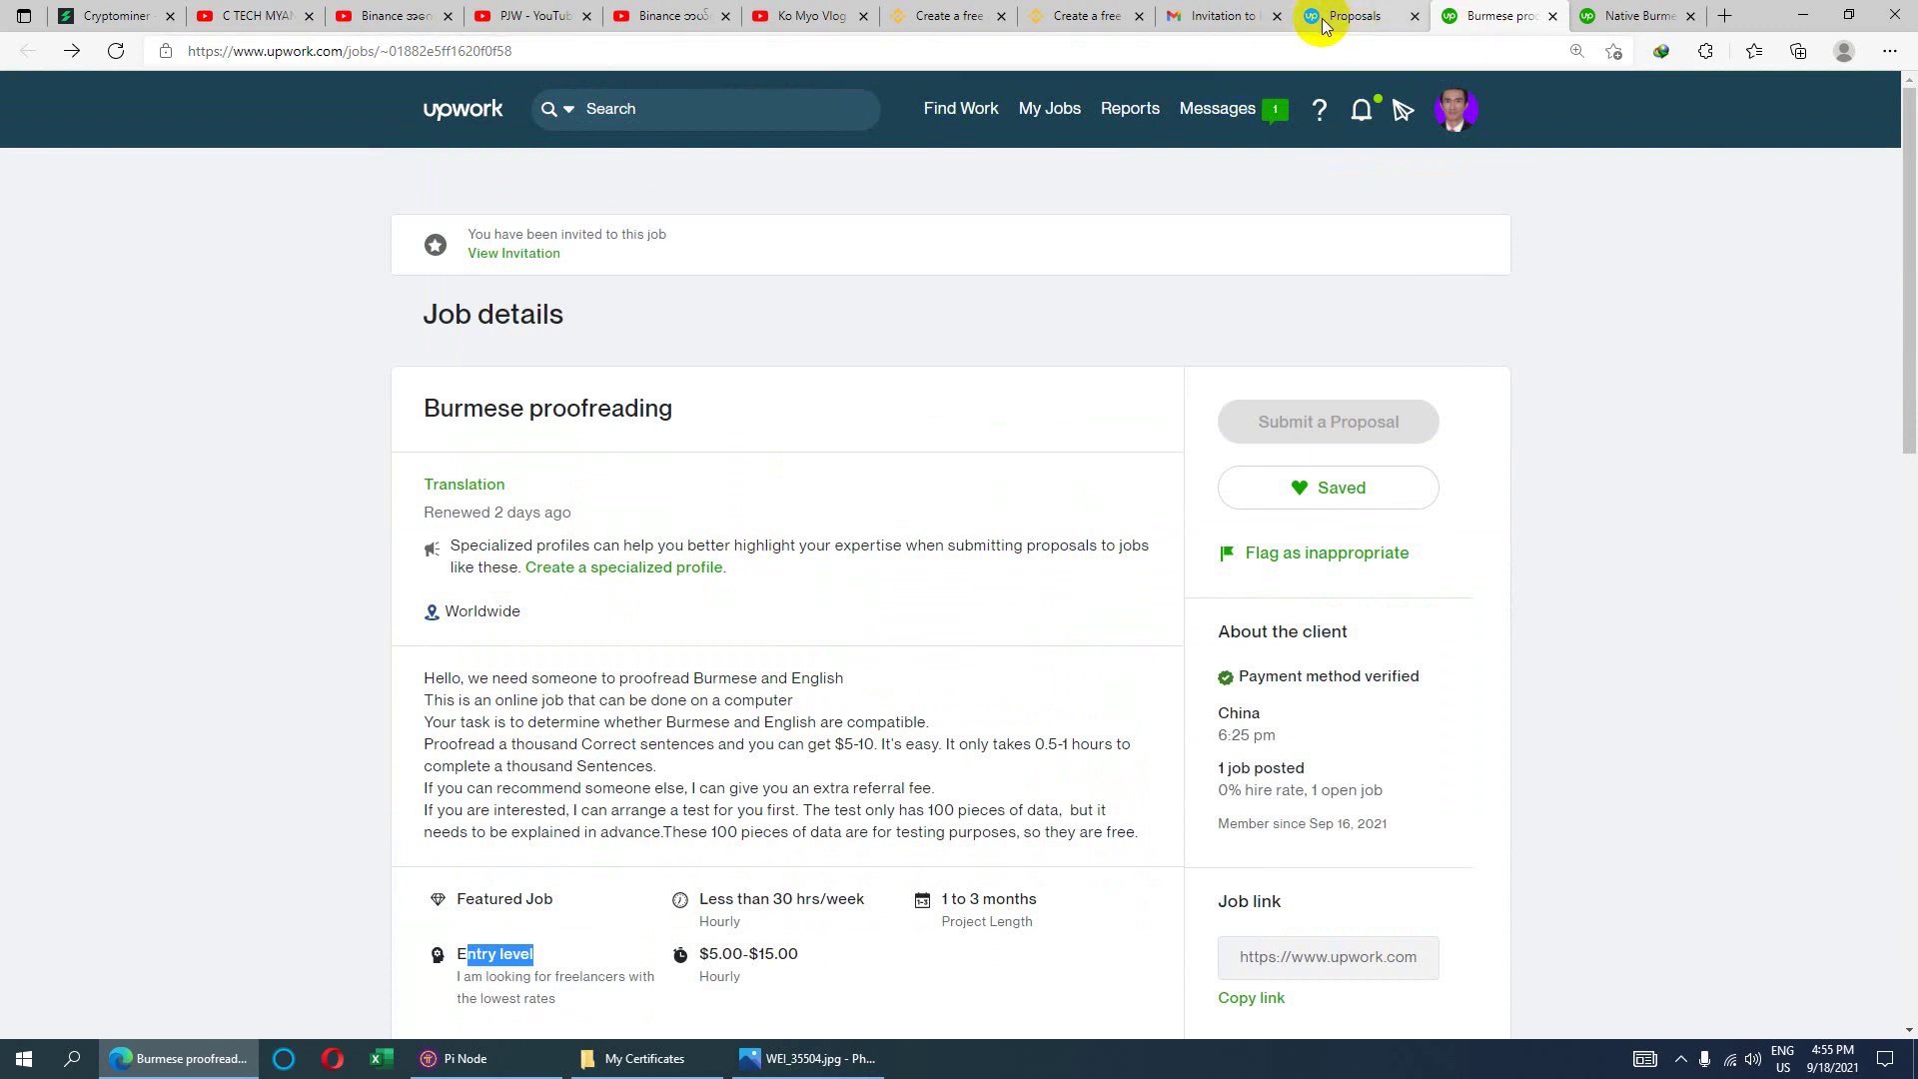
click(1221, 15)
scroll(959, 560, down, 5)
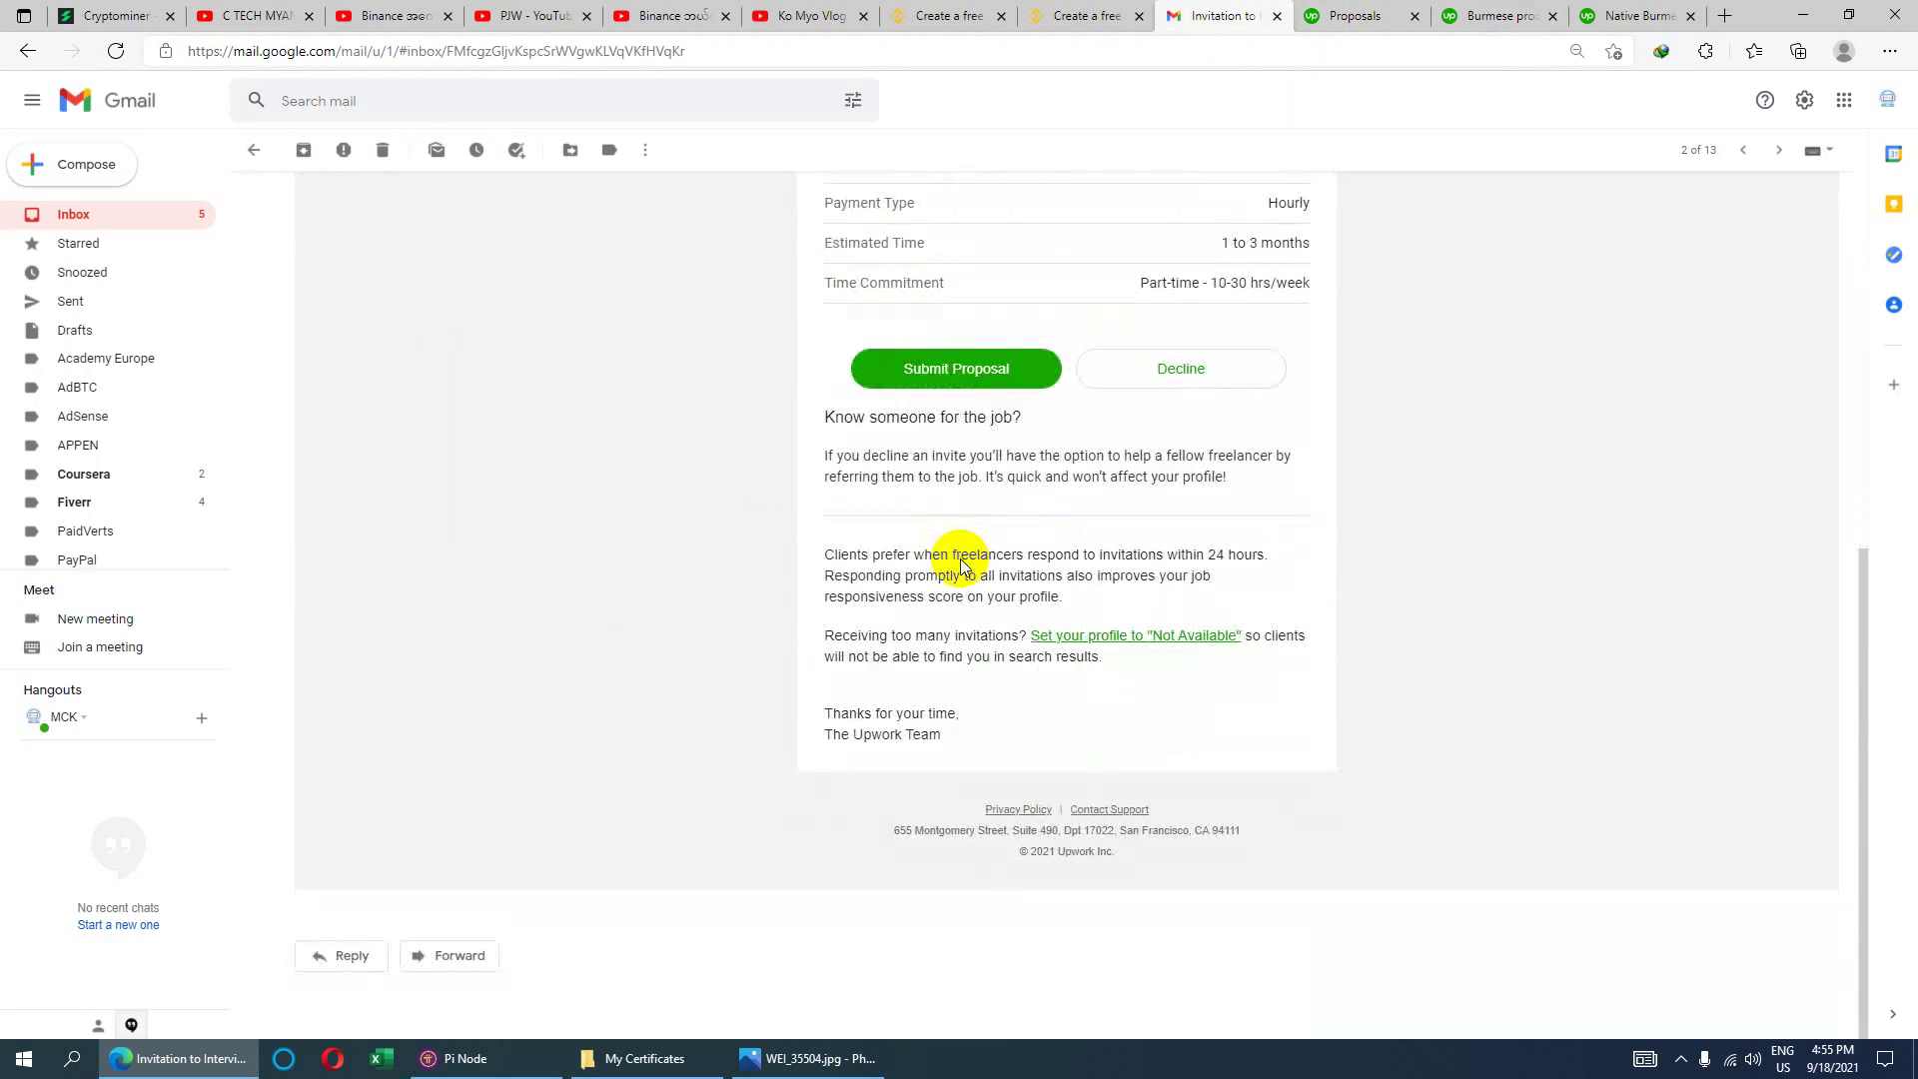
scroll(962, 567, up, 7)
drag(844, 527, 1220, 694)
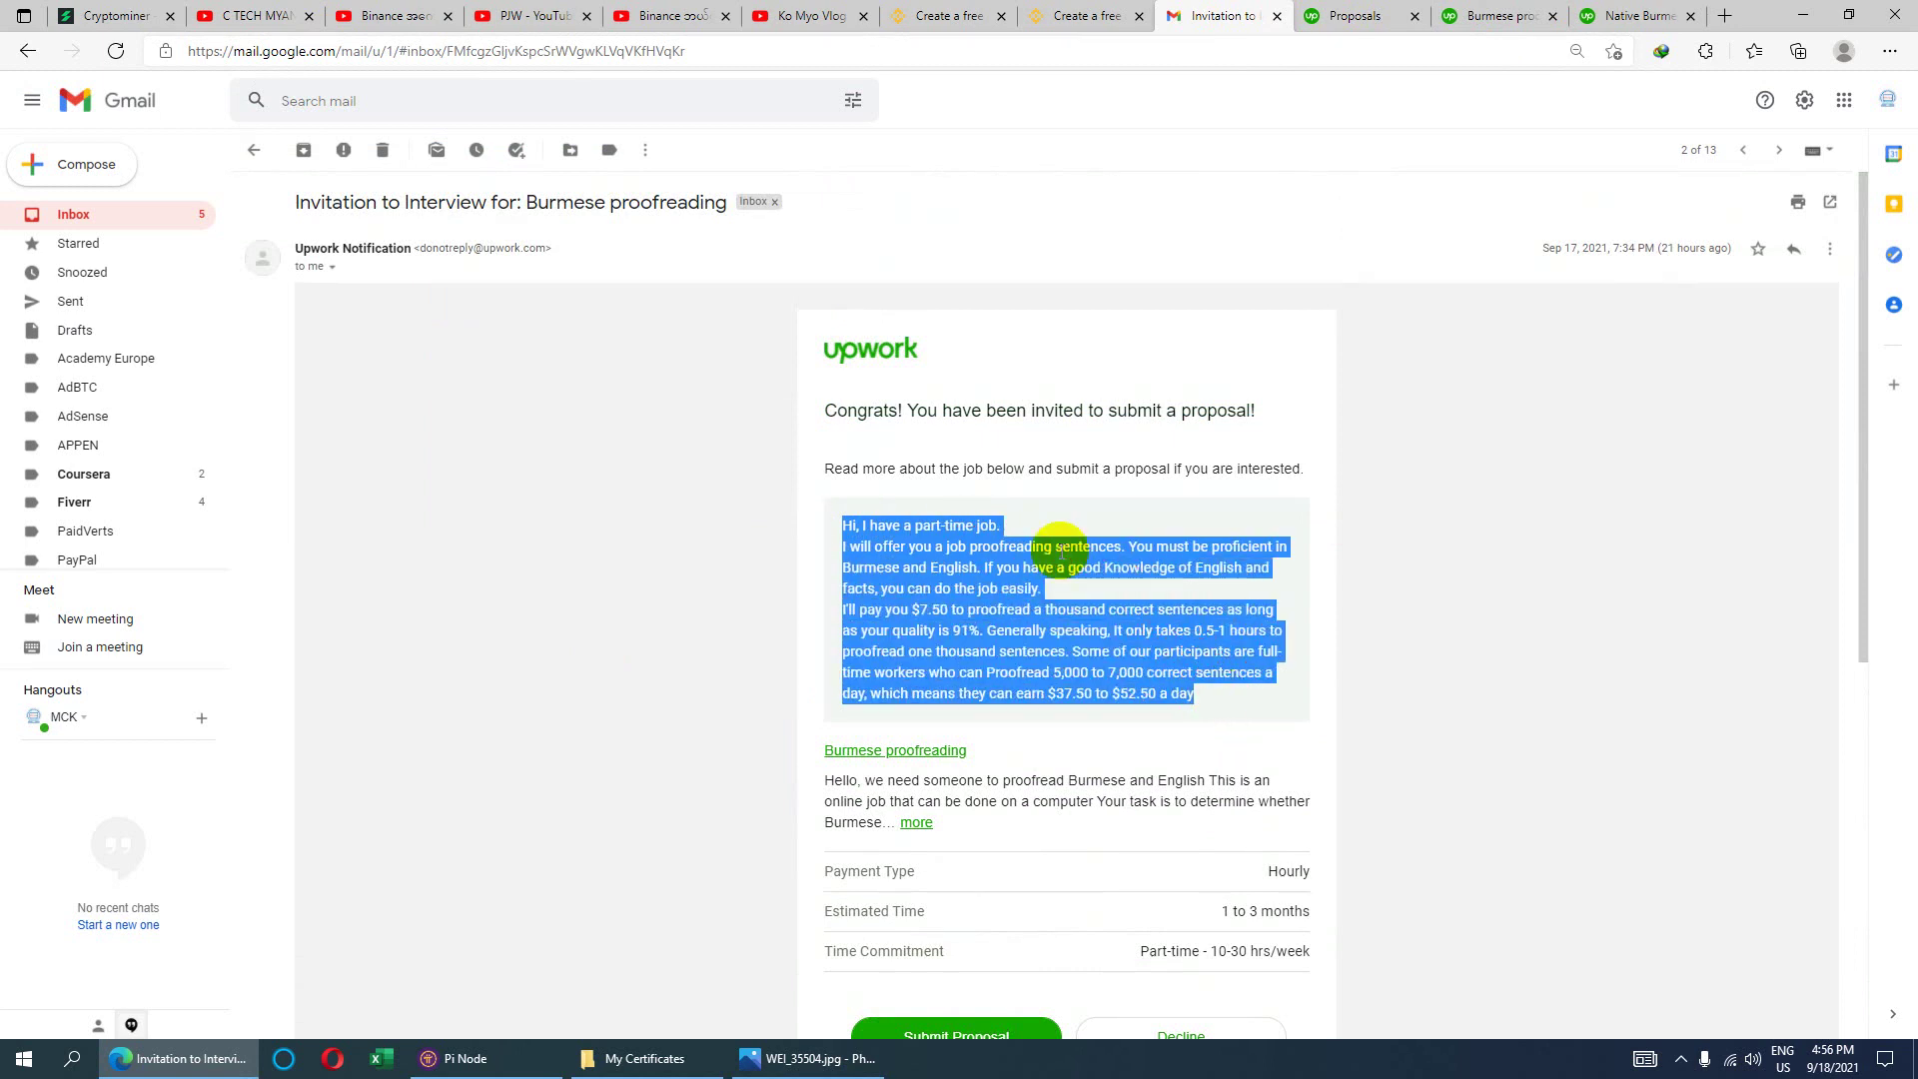
- Go back to the C TECH MYANMAR YouTube channel's videos page and clear the selection on the channel name
click(1357, 15)
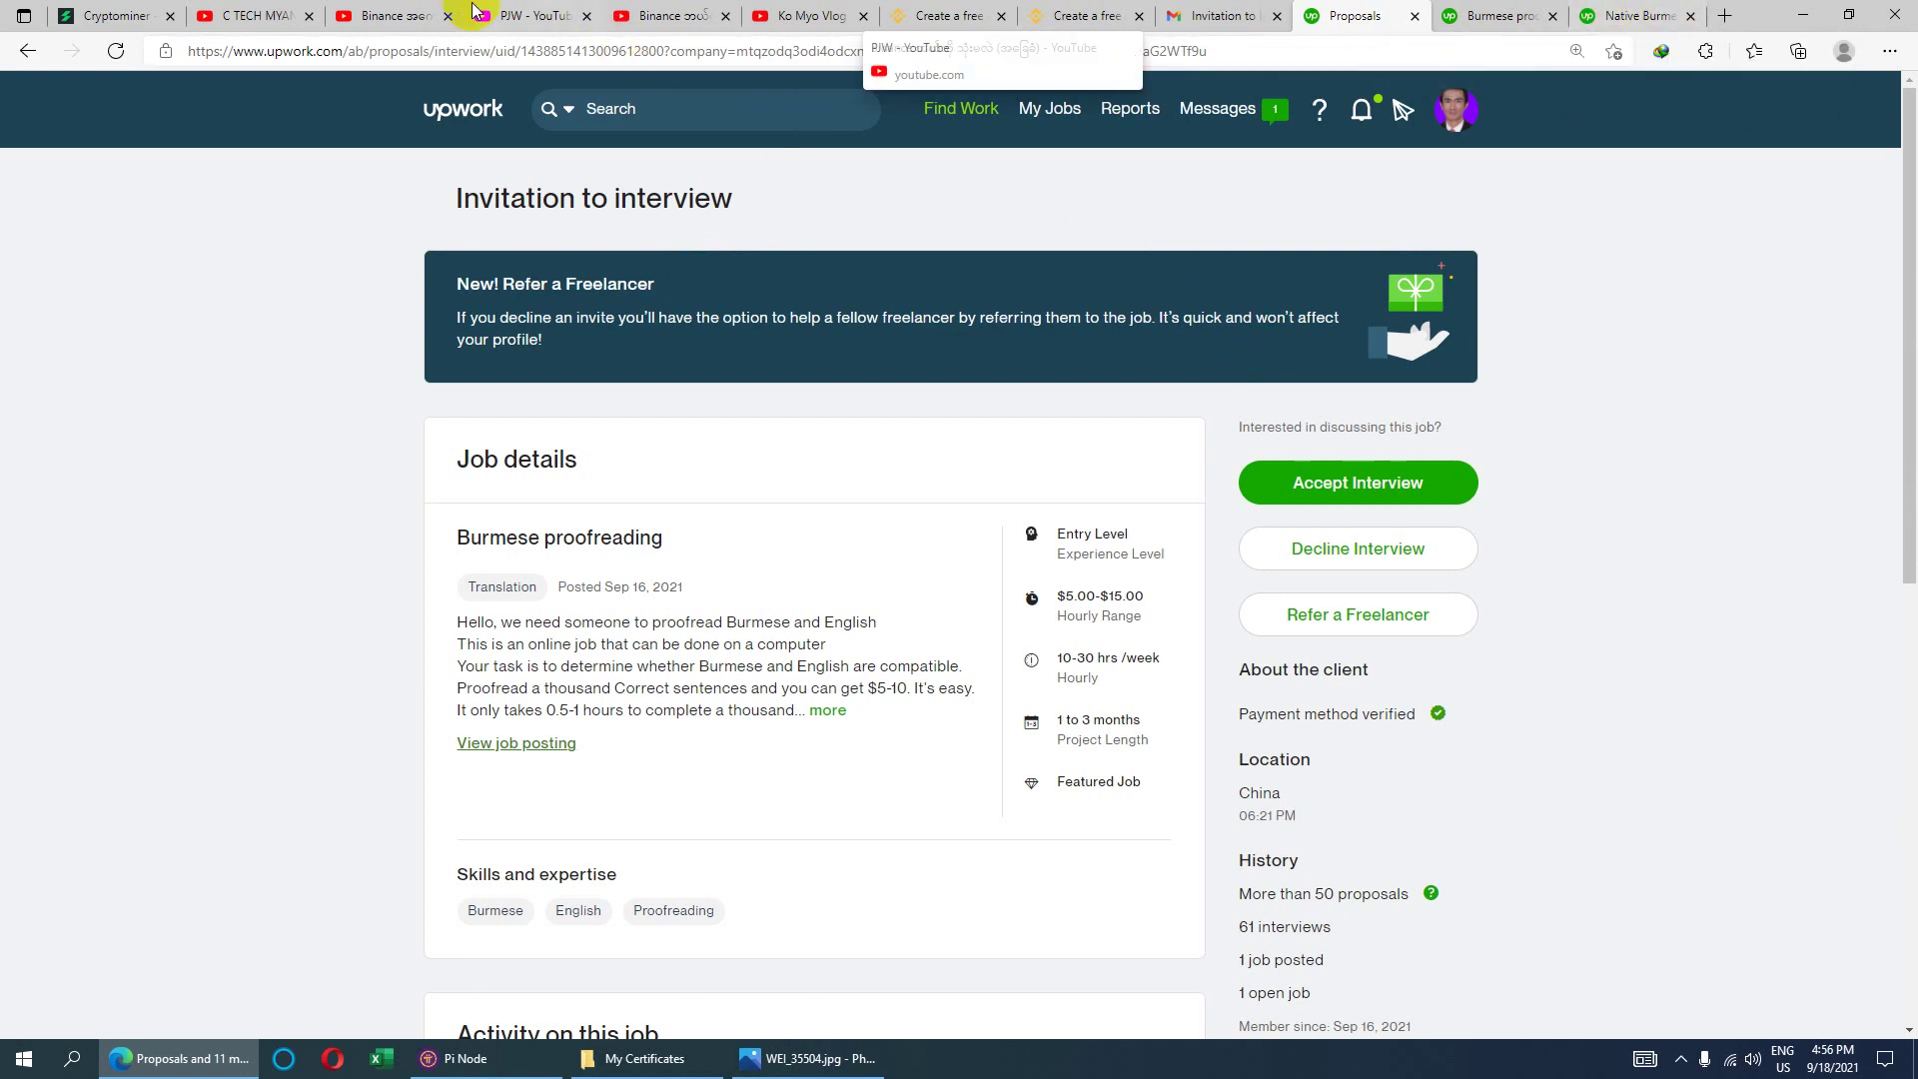
click(265, 15)
triple_click(668, 465)
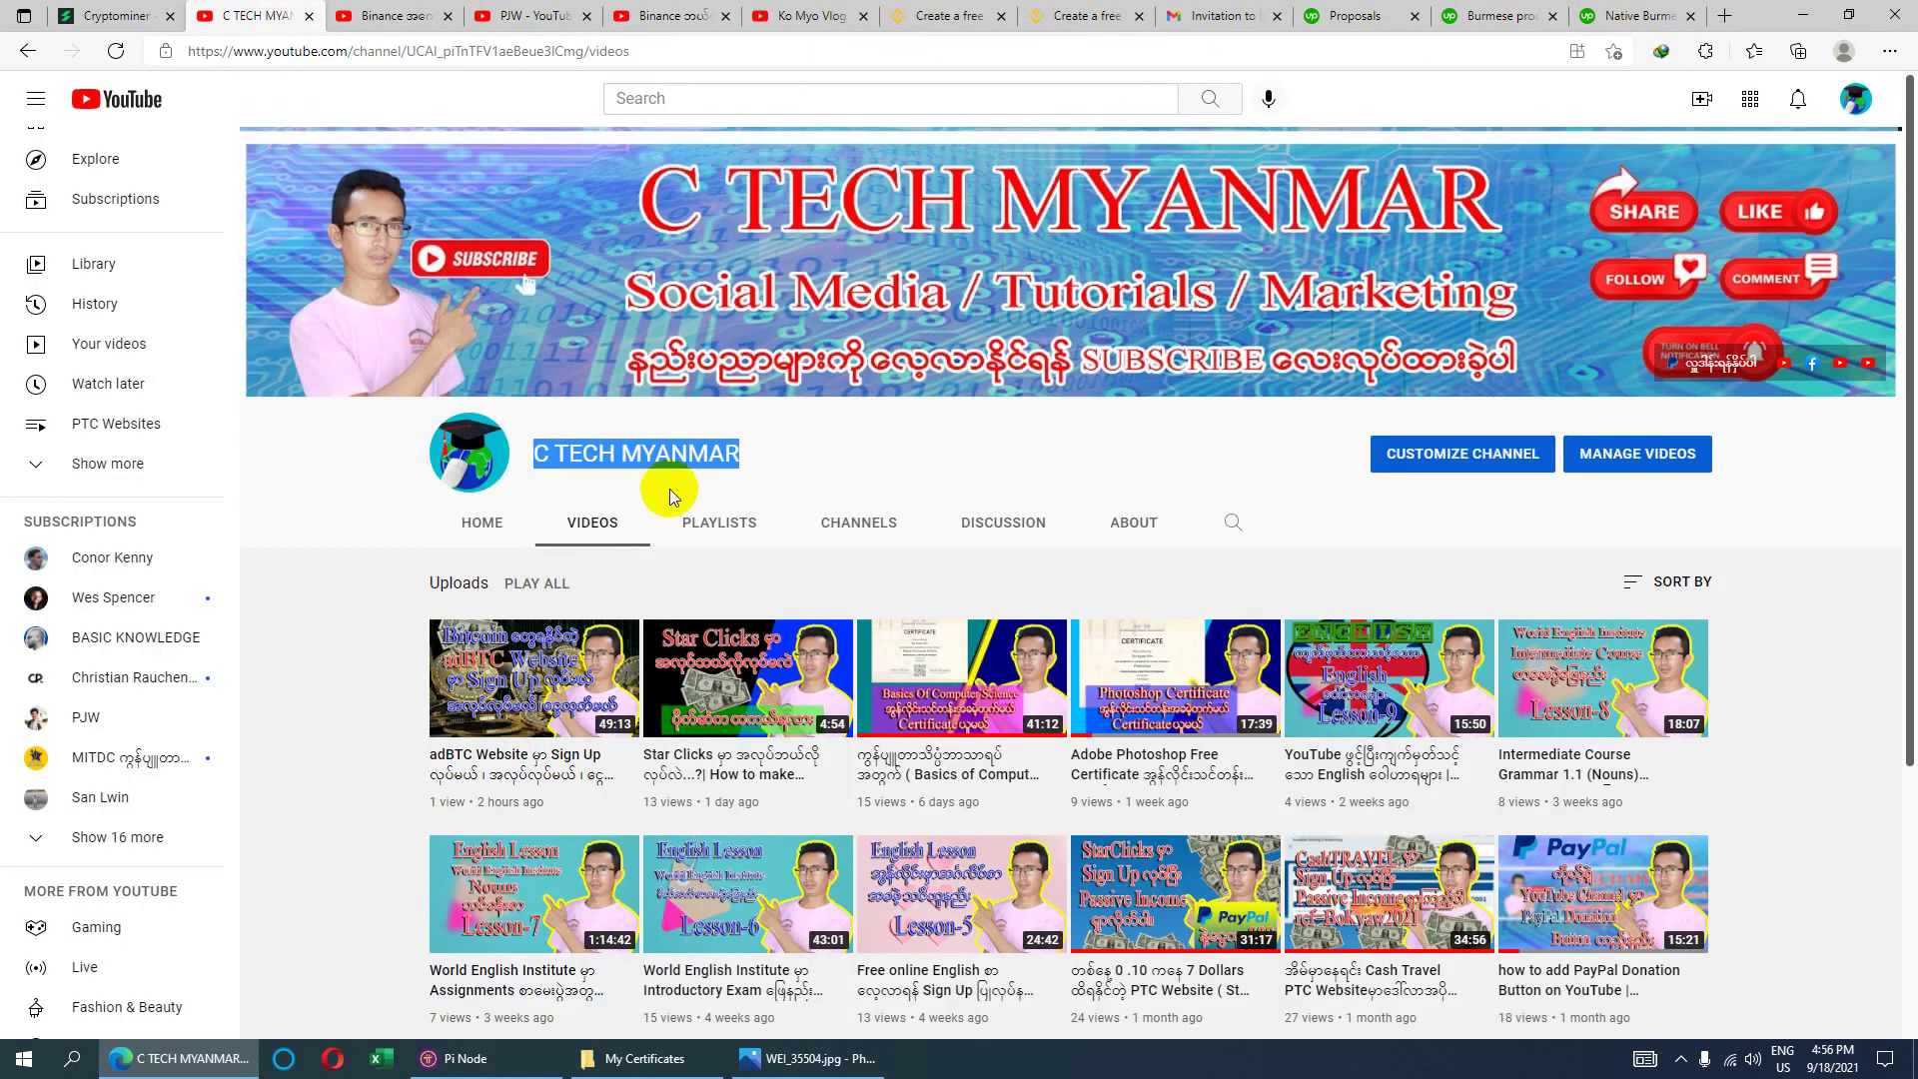
click(712, 455)
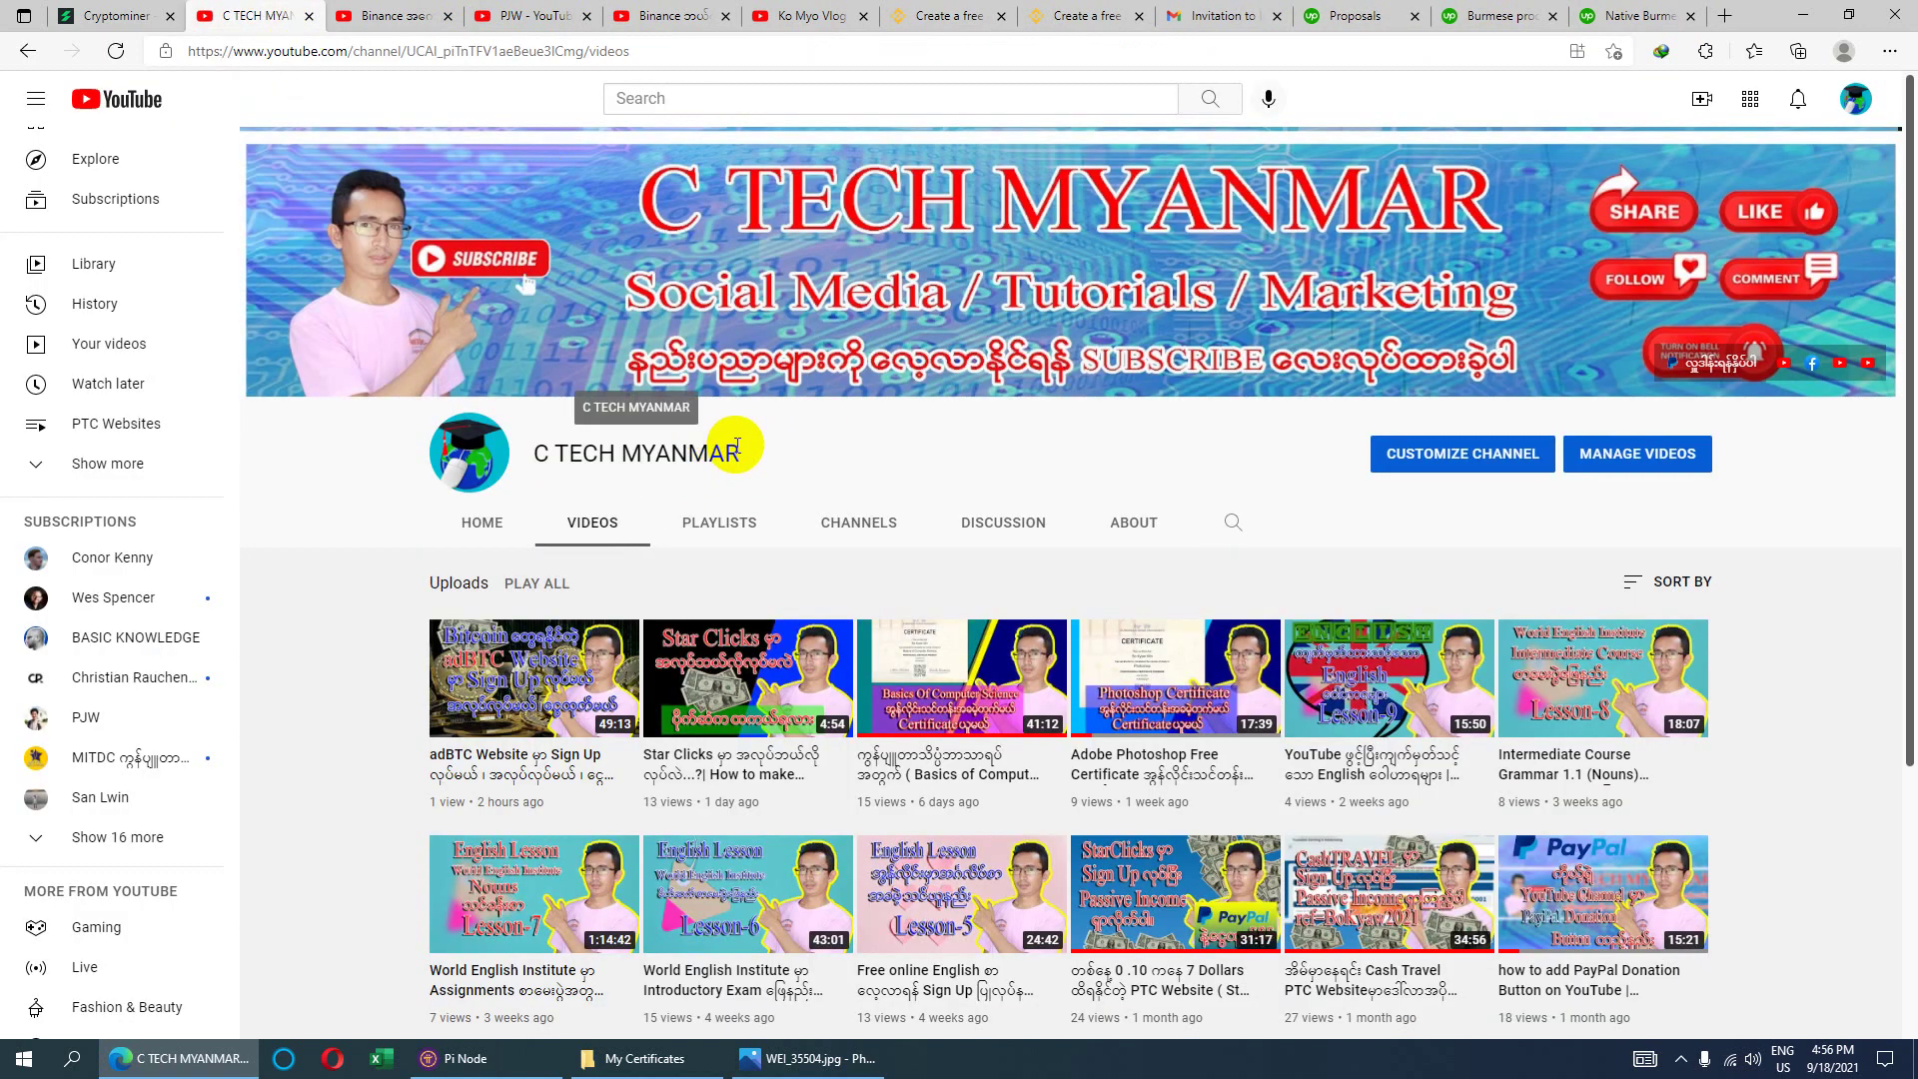
- Minimize the browser, the My Certificates folder, the certificate image and Pi Node to show the empty desktop
click(1799, 14)
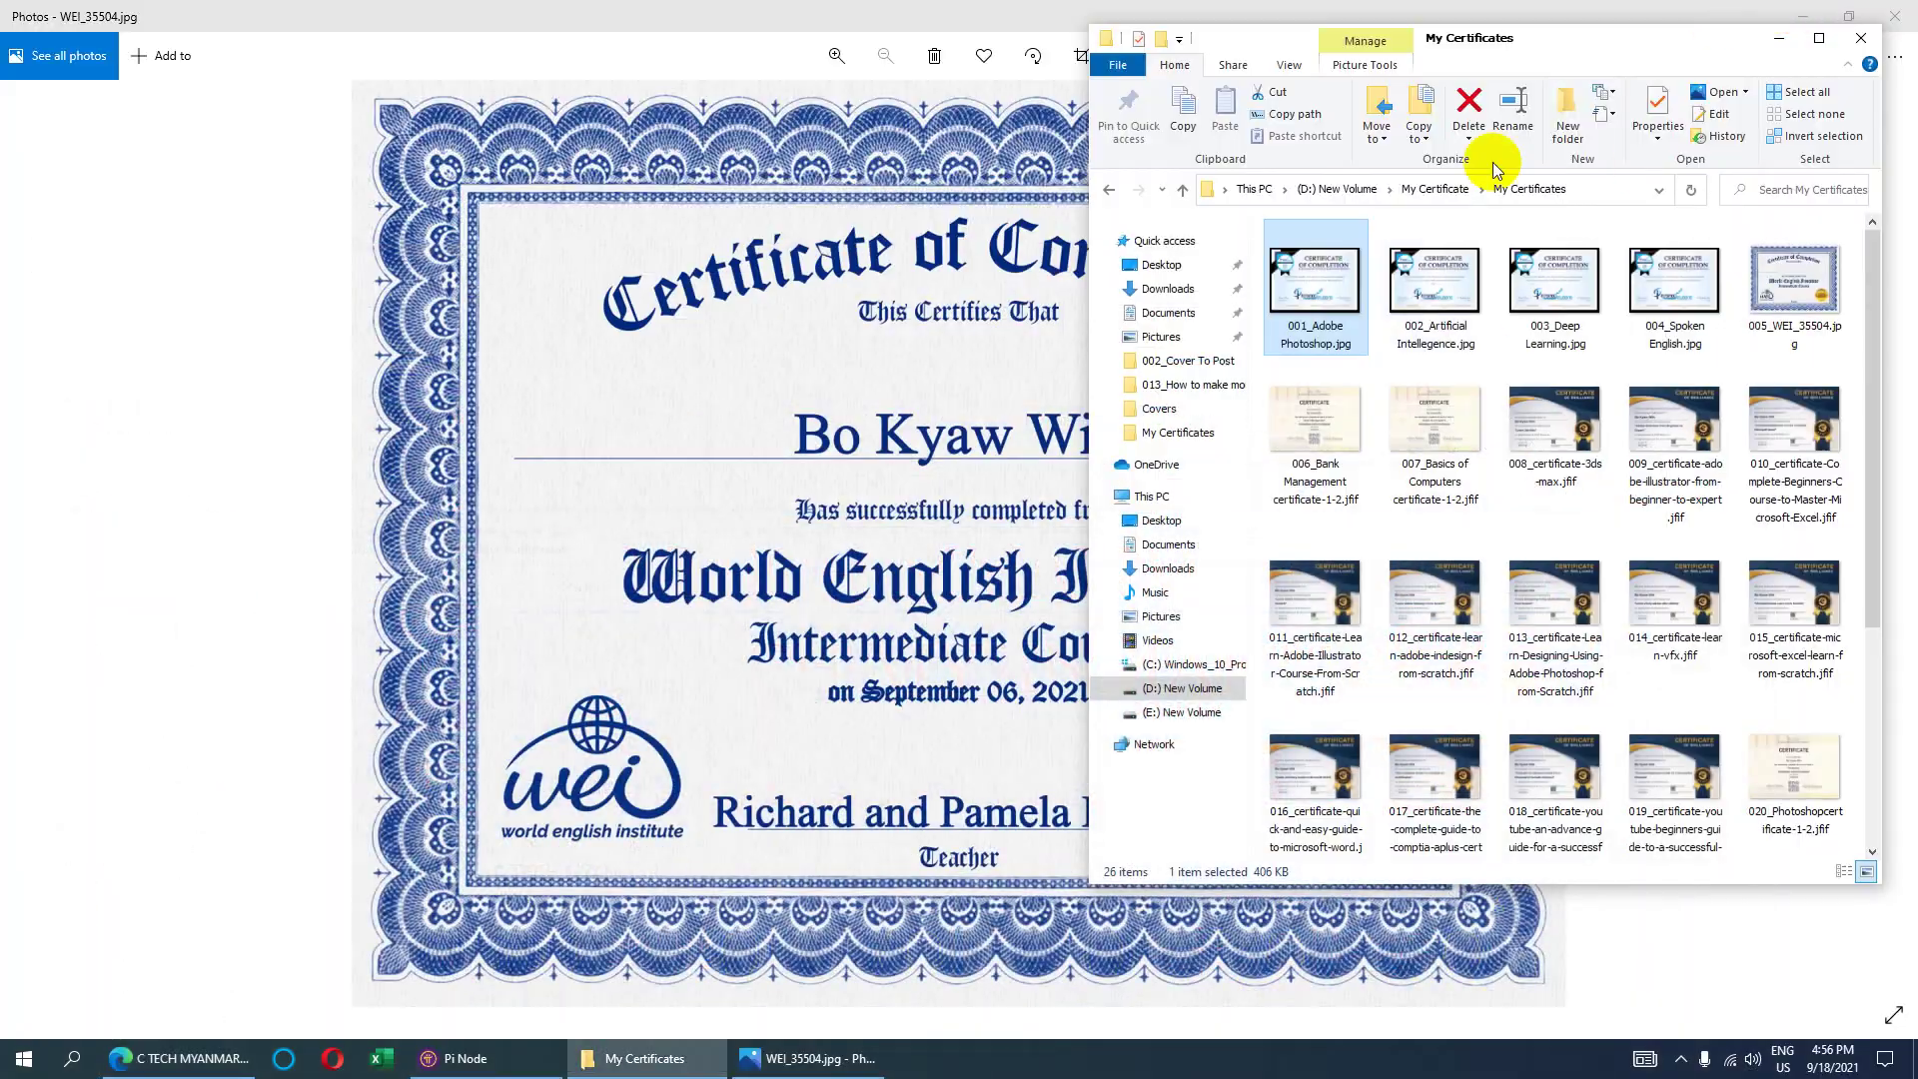
click(1785, 32)
click(1818, 12)
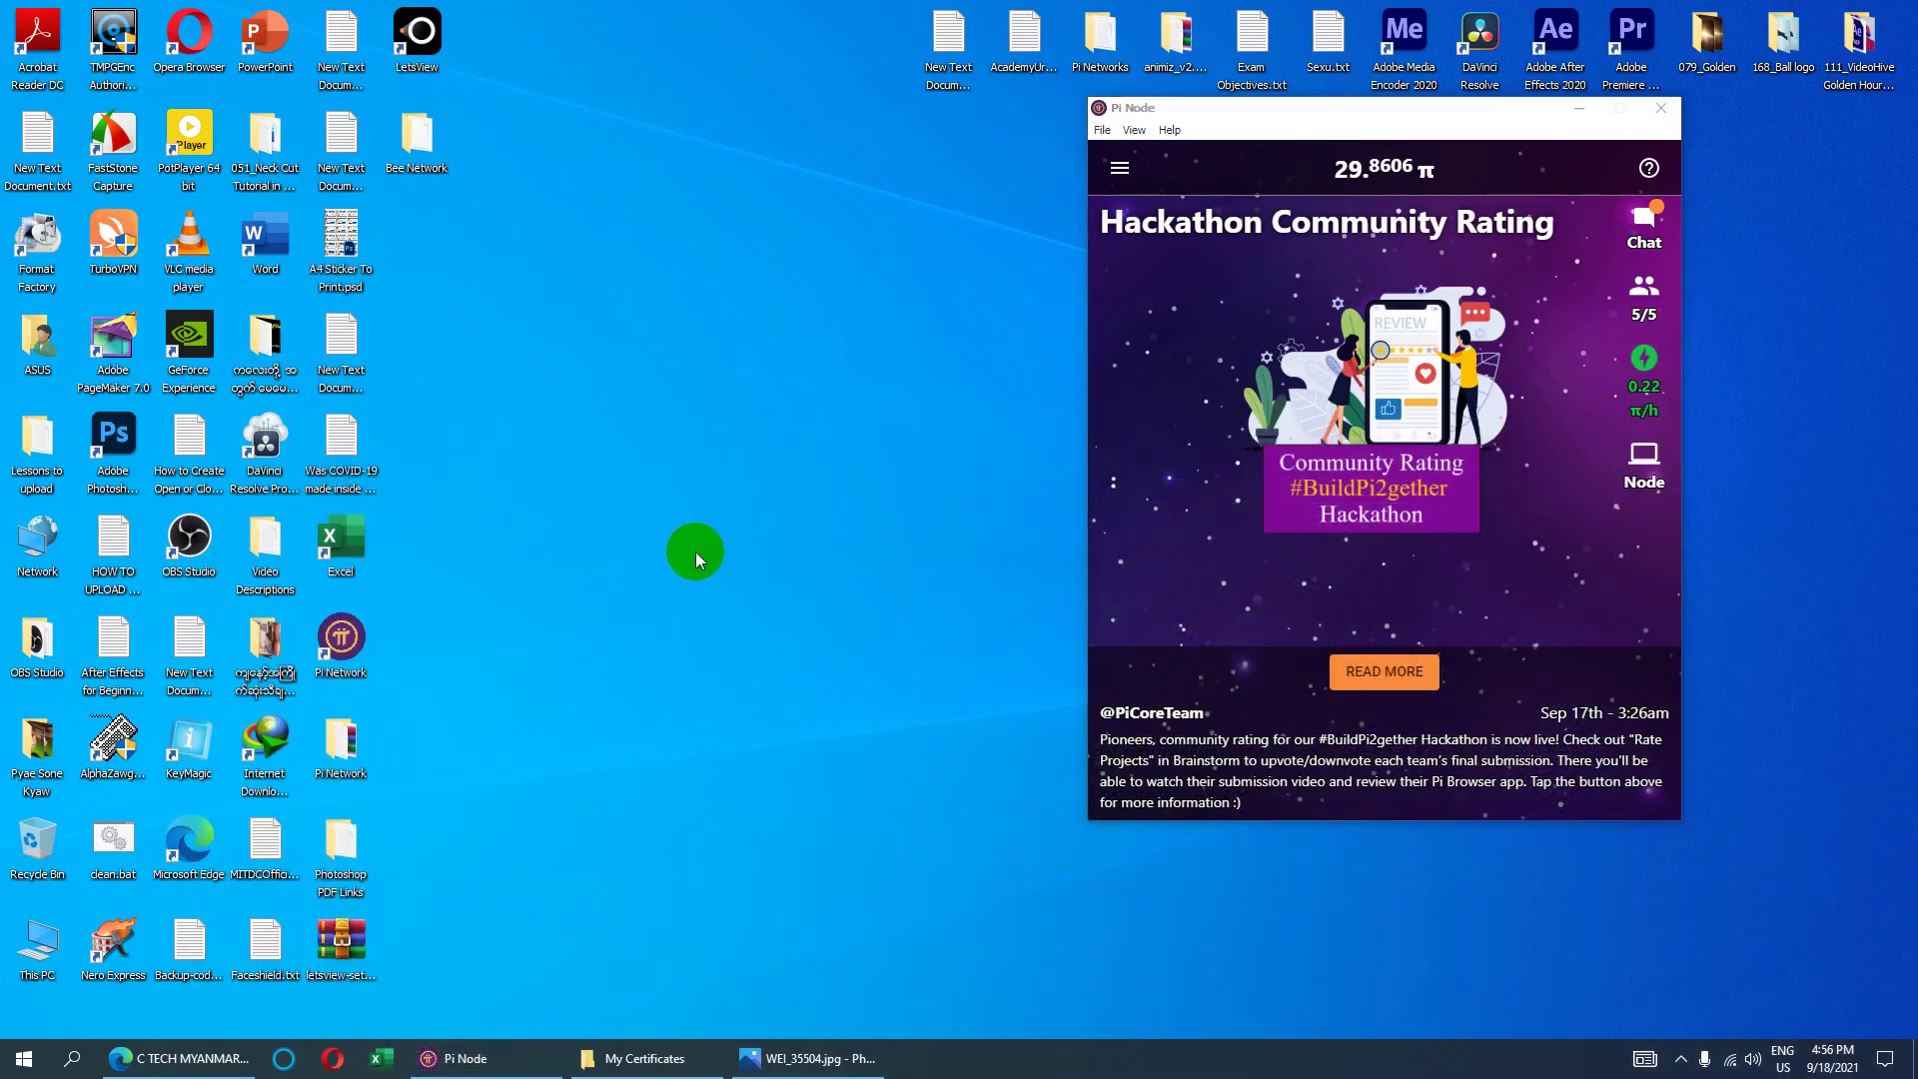
click(1580, 108)
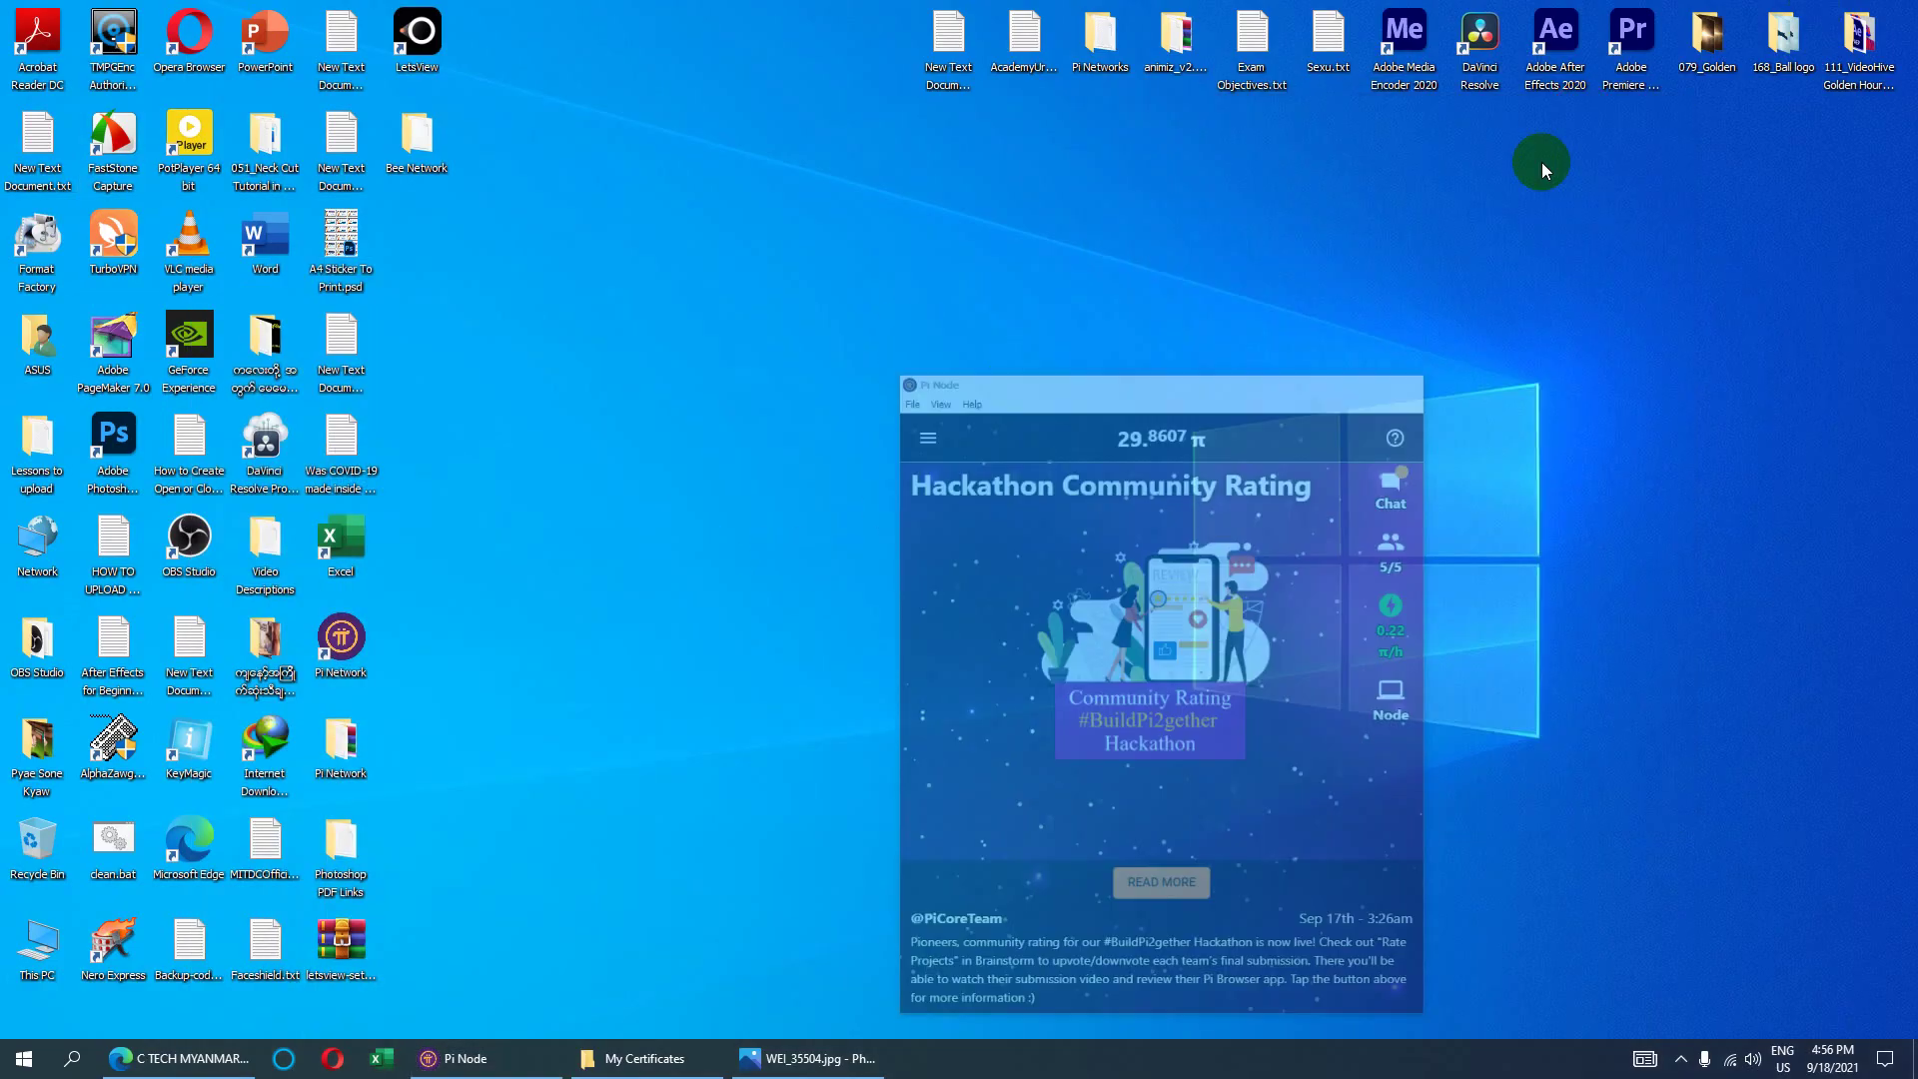